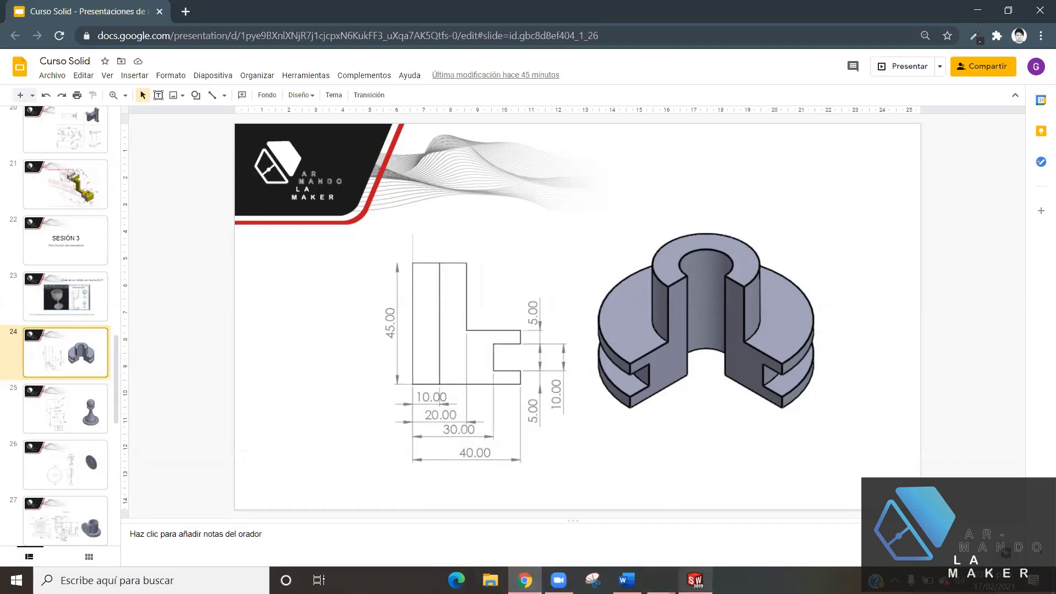
- Switch to SOLIDWORKS and start a sketch on the Vista lateral plane
{"action": "left_click", "coordinate": [695, 580]}
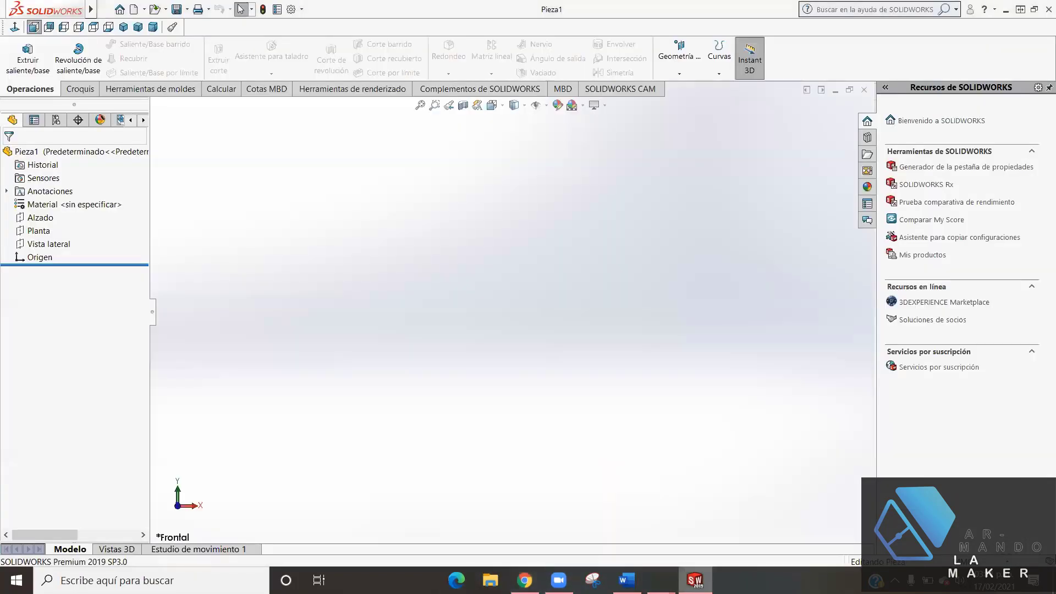
{"action": "left_click", "coordinate": [34, 246]}
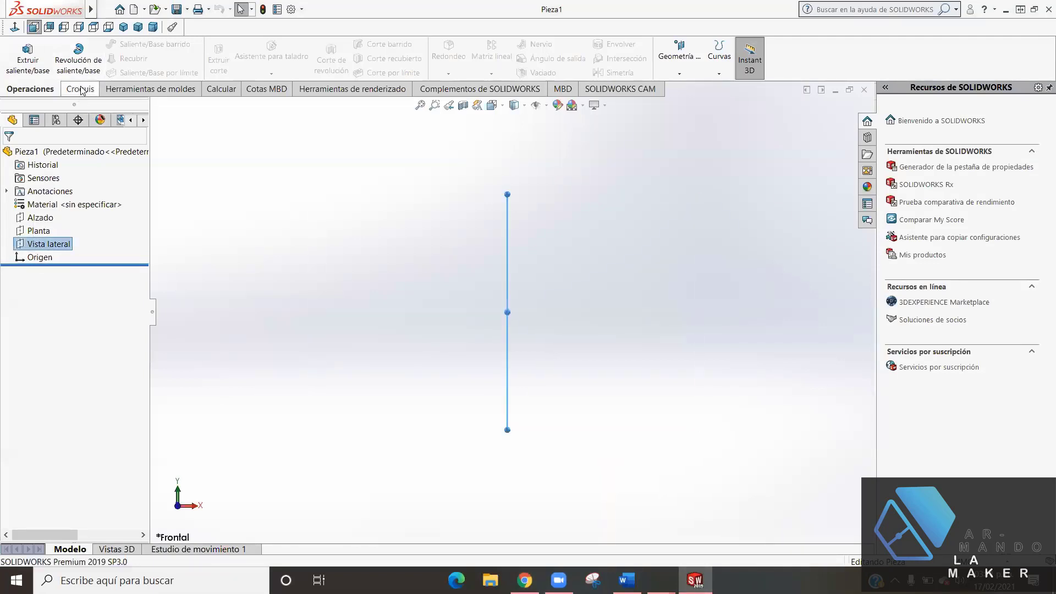
{"action": "left_click", "coordinate": [80, 90]}
{"action": "left_click", "coordinate": [20, 49]}
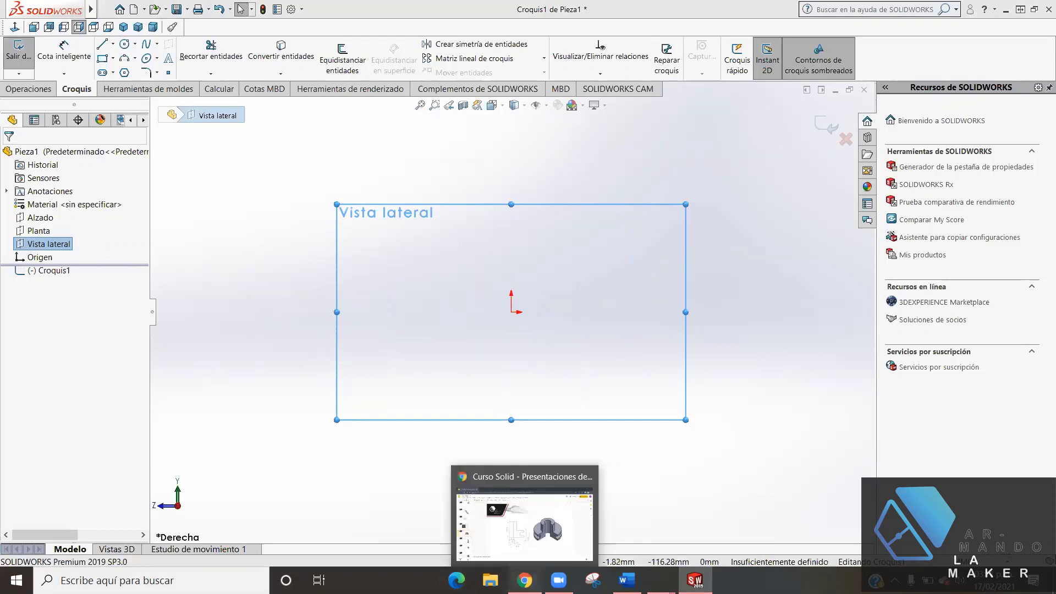
- Check the reference drawing in the slides, return to SOLIDWORKS and draw a vertical construction line about 49 mm up from the origin
{"action": "left_click", "coordinate": [524, 580]}
{"action": "left_click", "coordinate": [696, 373]}
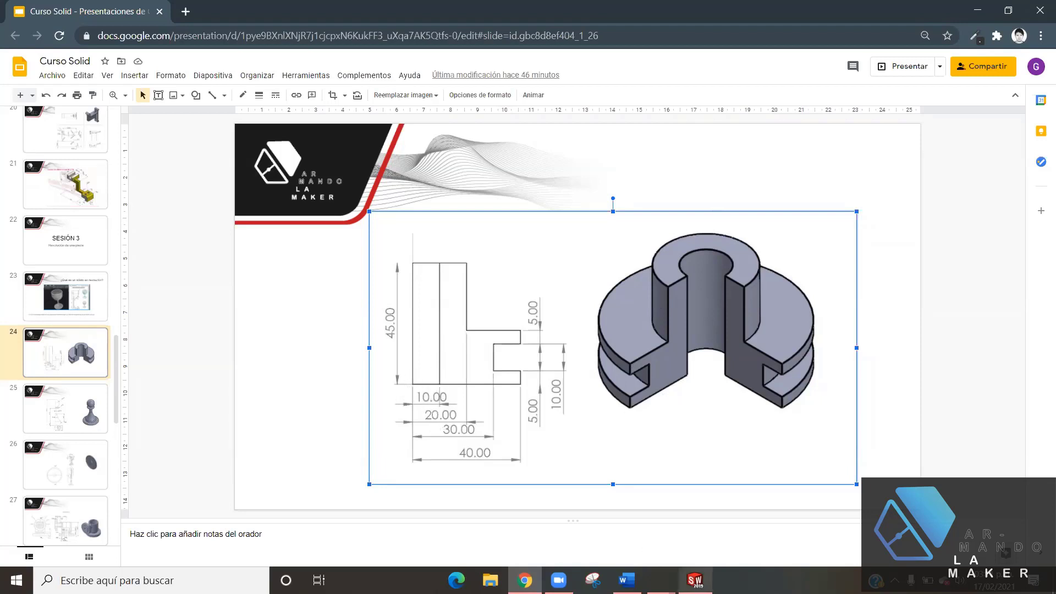
{"action": "mouse_move", "coordinate": [695, 581]}
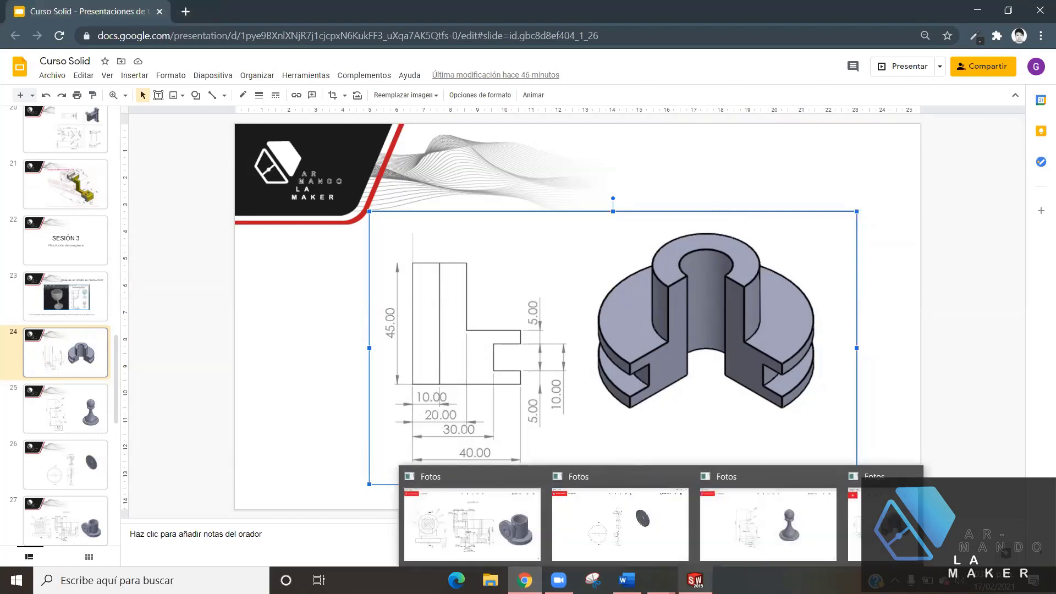
{"action": "left_click", "coordinate": [690, 544]}
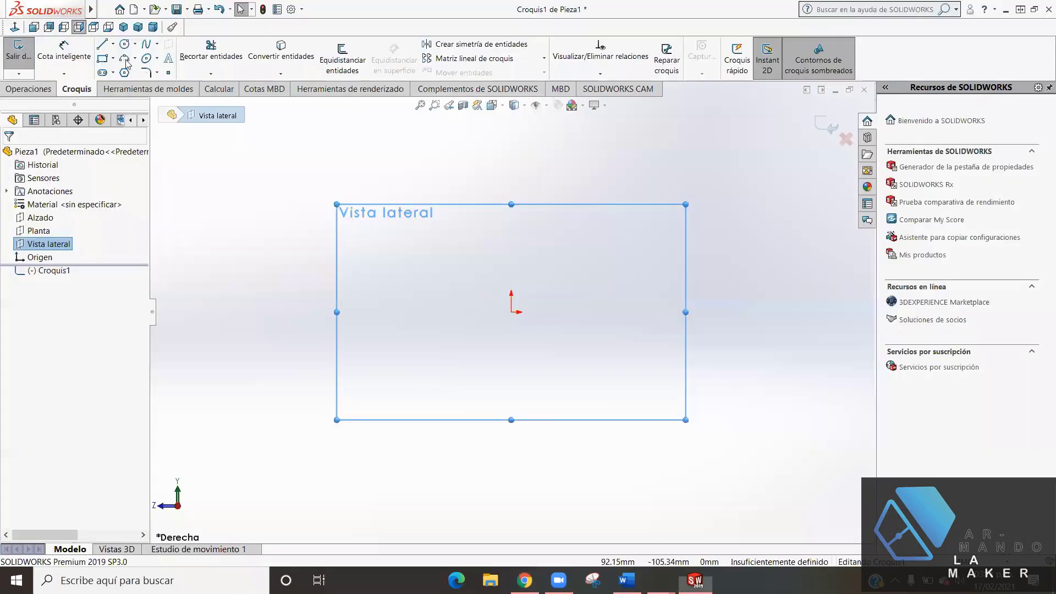
{"action": "left_click", "coordinate": [113, 44]}
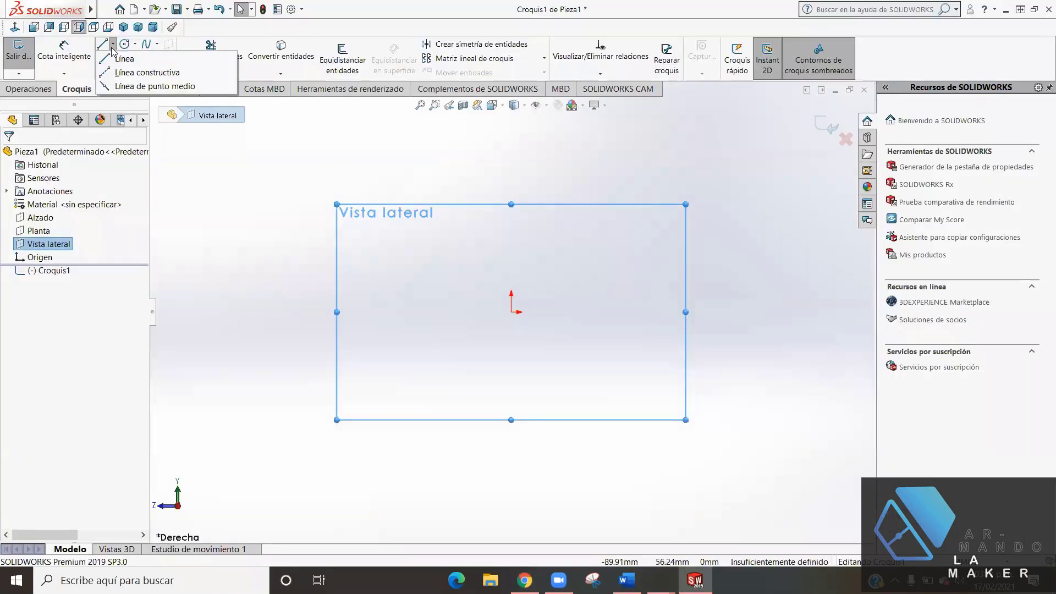
{"action": "left_click", "coordinate": [116, 75]}
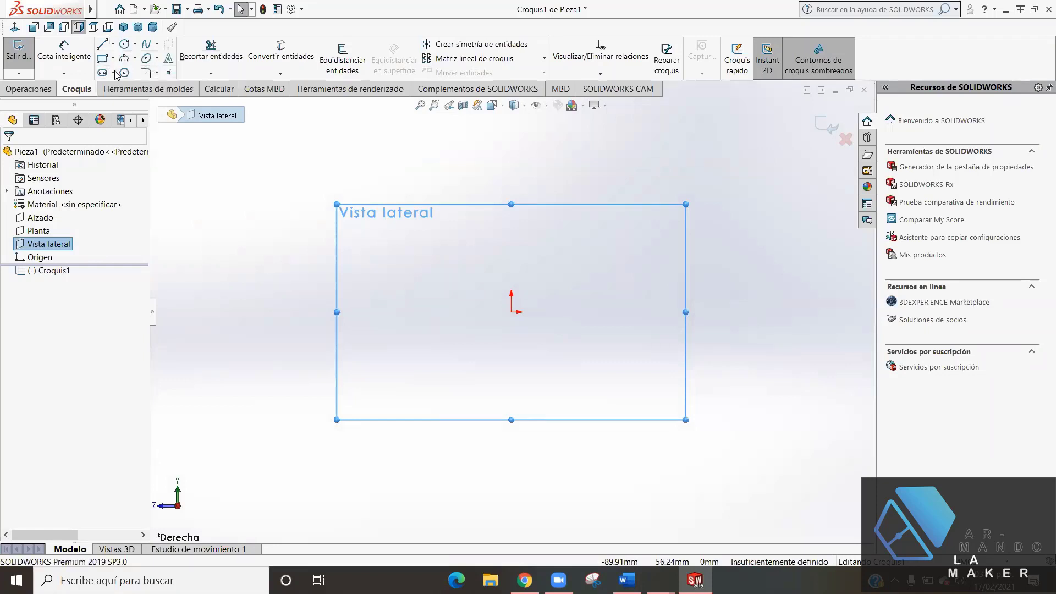
{"action": "left_click", "coordinate": [513, 312]}
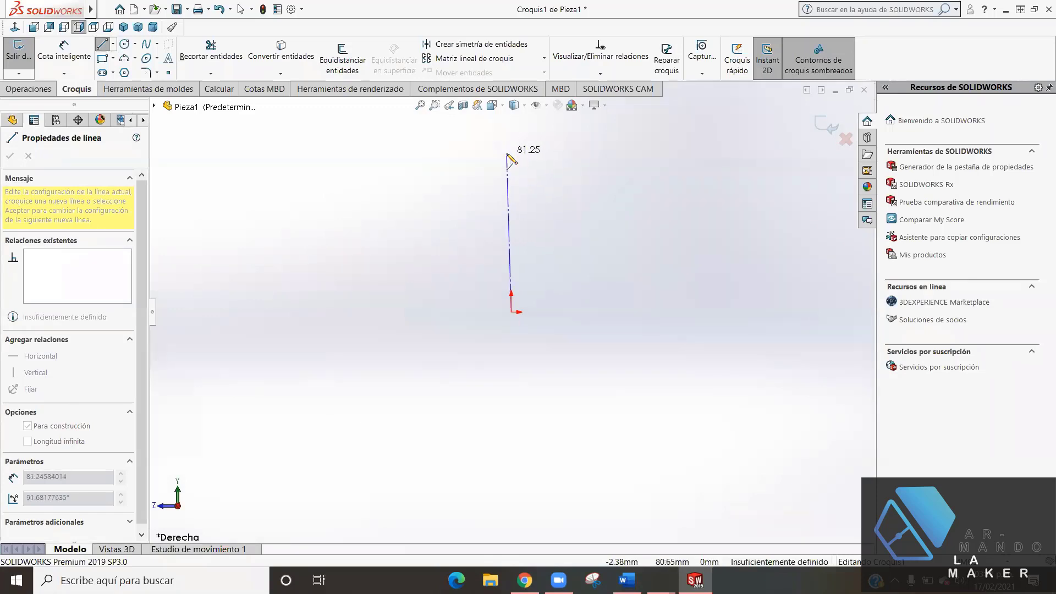
{"action": "left_click", "coordinate": [512, 216]}
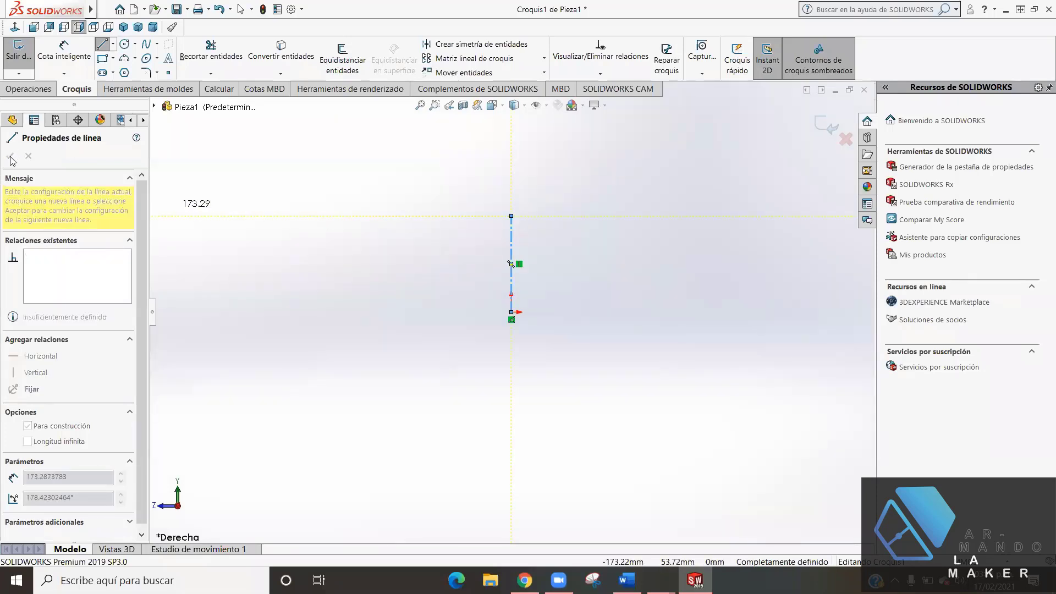
{"action": "key", "text": "Escape"}
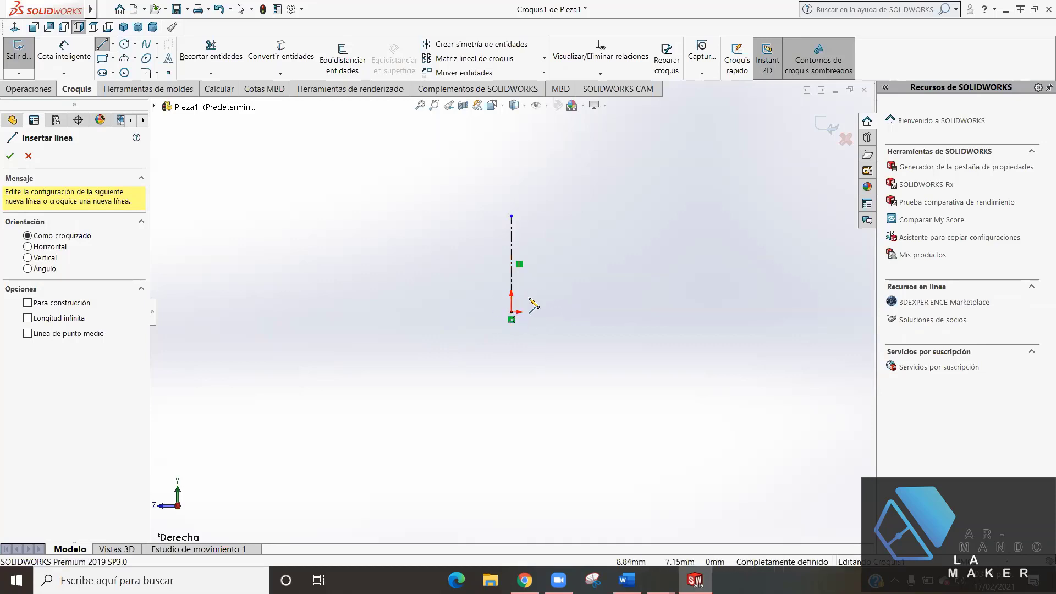
- Sketch a closed L-shaped profile beside the centerline, about 35 mm wide and 49 mm tall, with a groove about 17 mm deep in its outer edge
{"action": "left_click", "coordinate": [559, 312]}
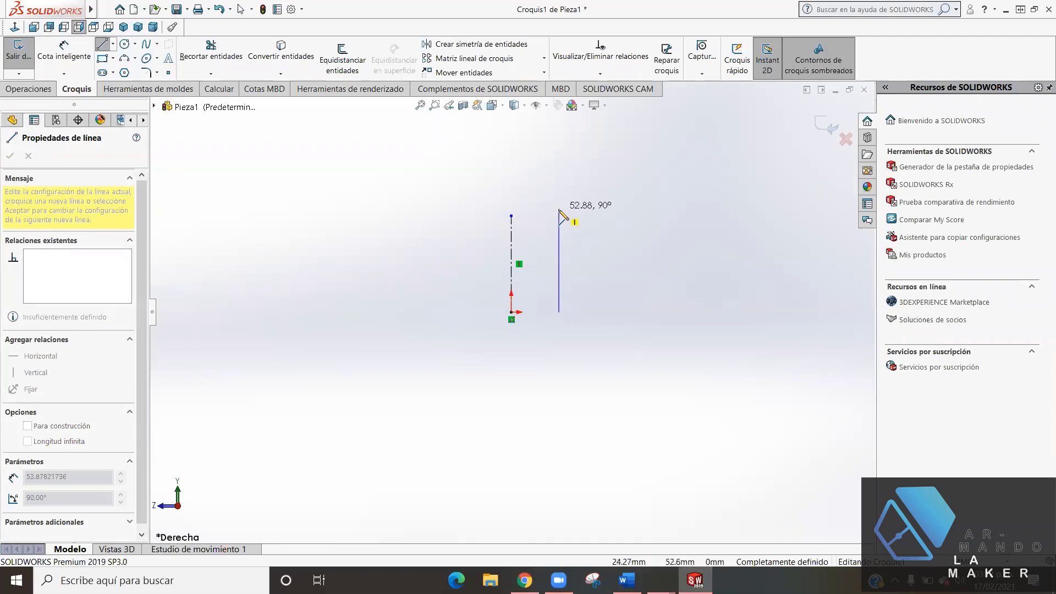
{"action": "left_click", "coordinate": [559, 215]}
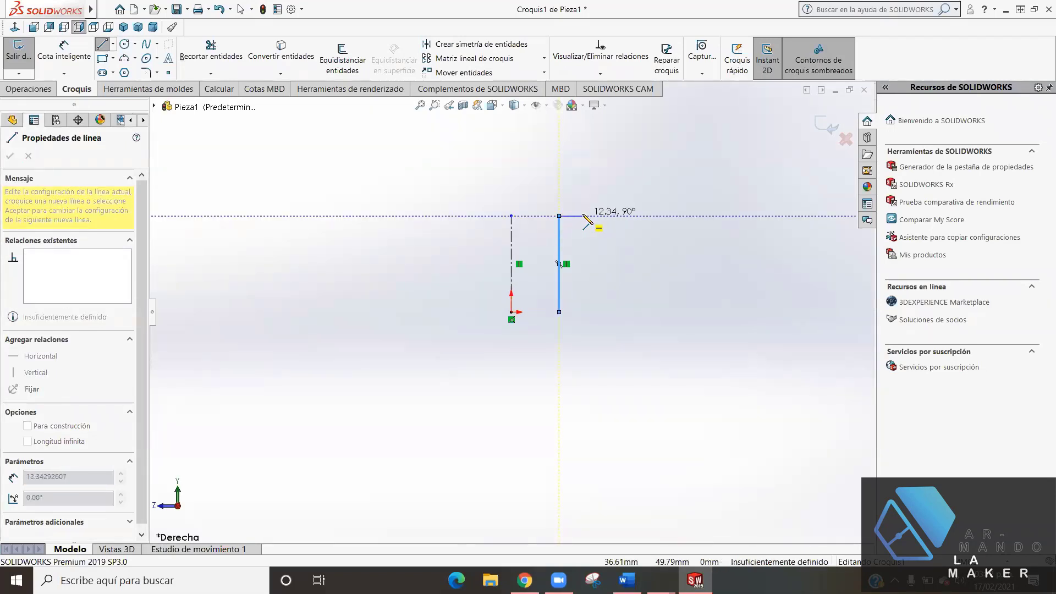
{"action": "left_click", "coordinate": [583, 215]}
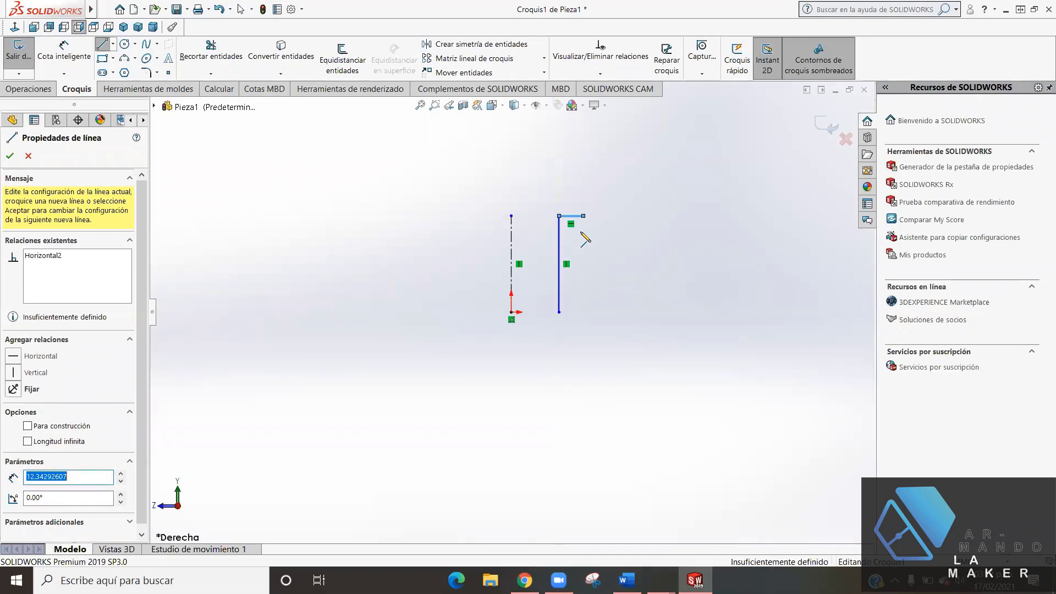
{"action": "left_click", "coordinate": [583, 264]}
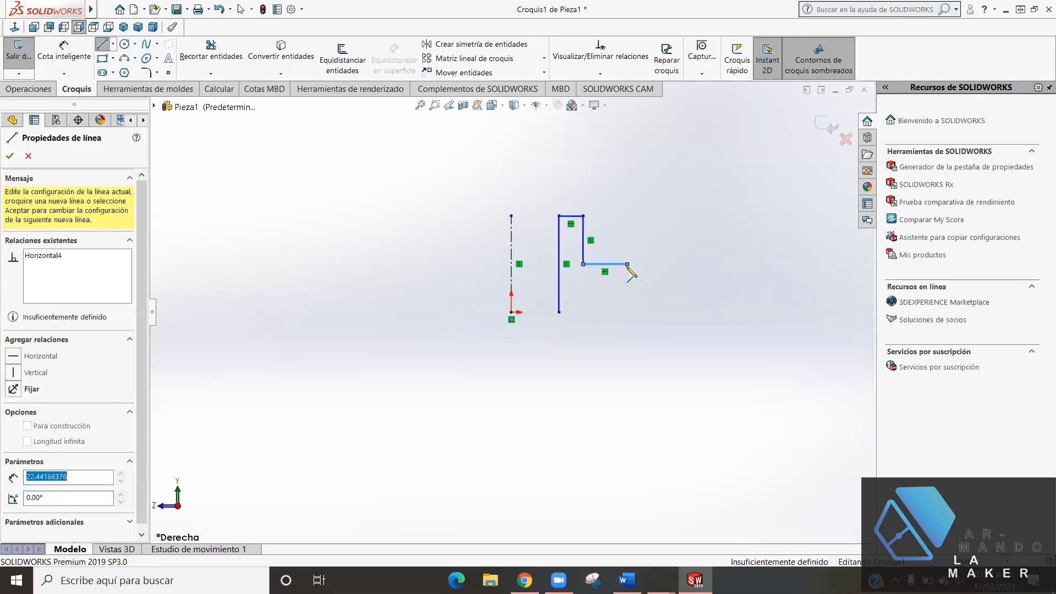
{"action": "left_click", "coordinate": [627, 265]}
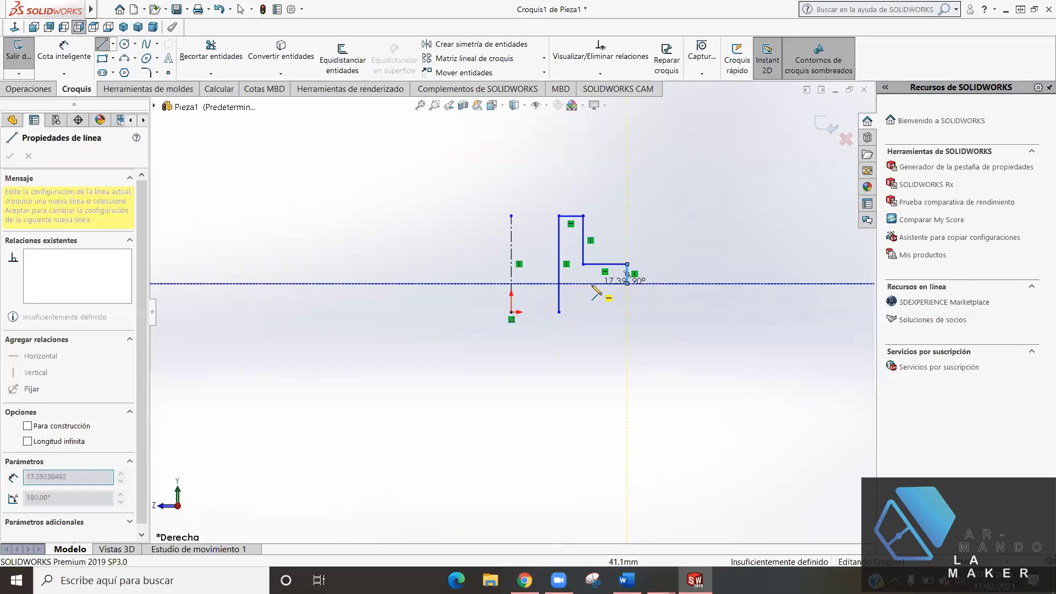
{"action": "left_click", "coordinate": [627, 283]}
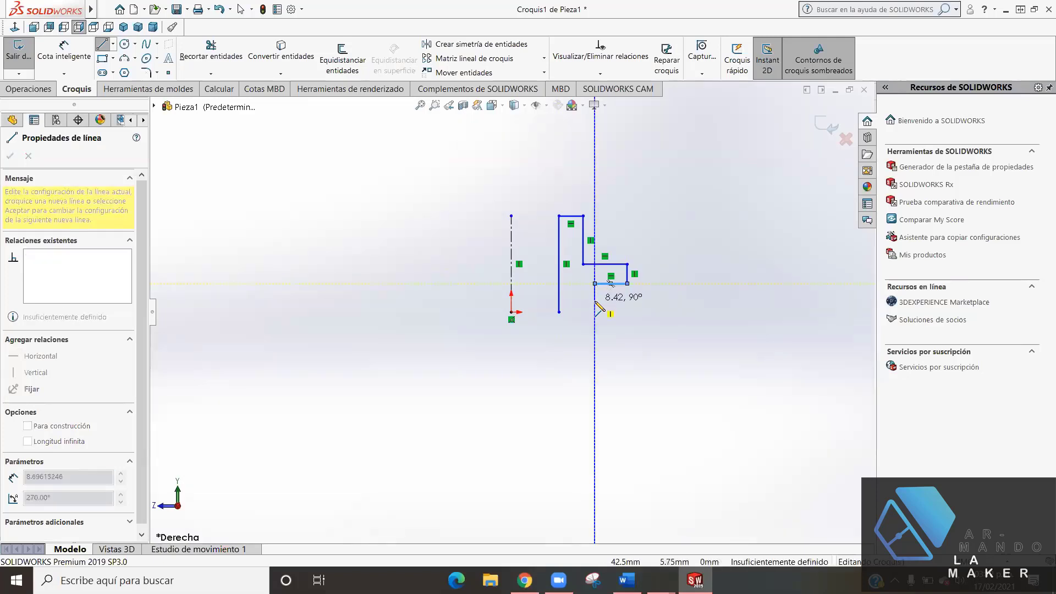
{"action": "left_click", "coordinate": [595, 283]}
{"action": "left_click", "coordinate": [595, 300]}
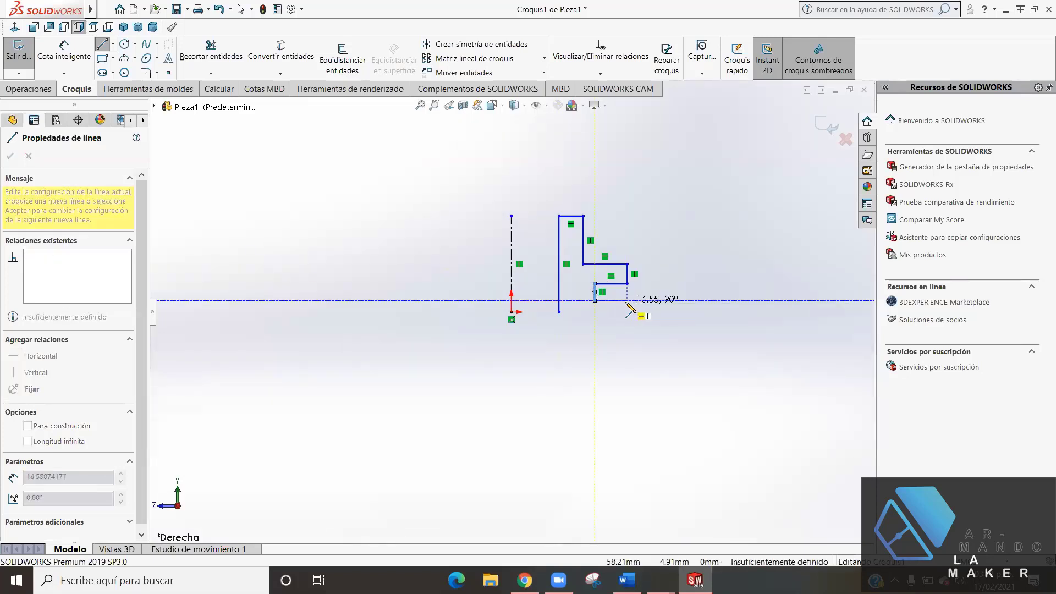
{"action": "left_click", "coordinate": [627, 300]}
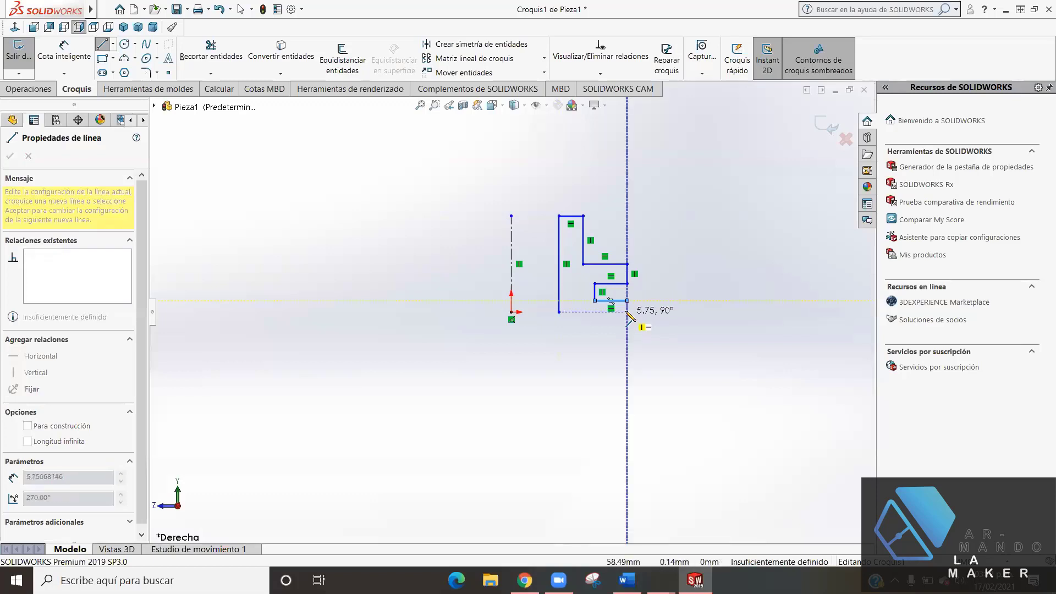
{"action": "left_click", "coordinate": [627, 311]}
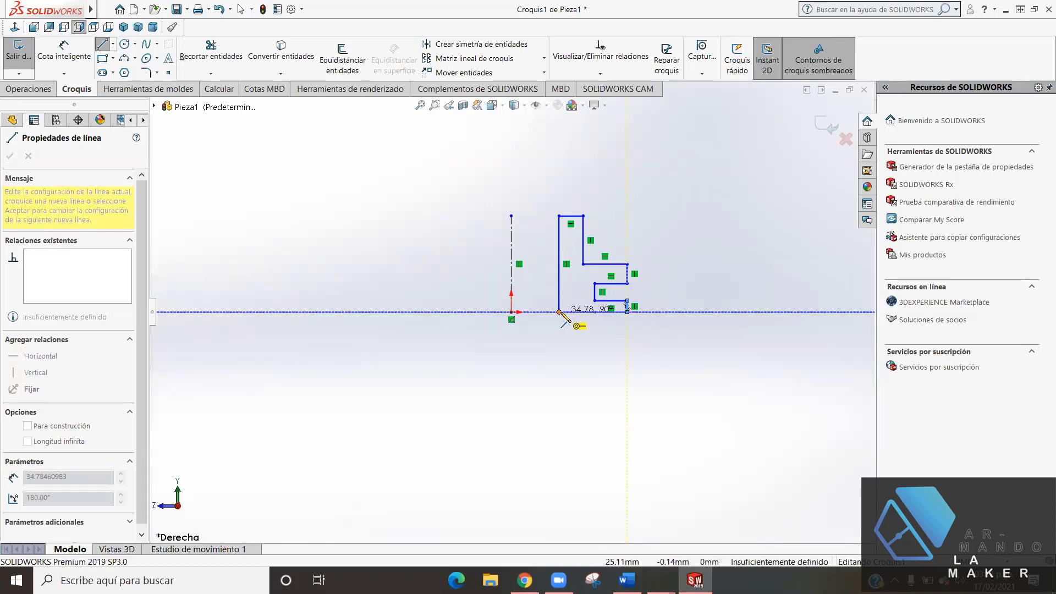
{"action": "left_click", "coordinate": [559, 312]}
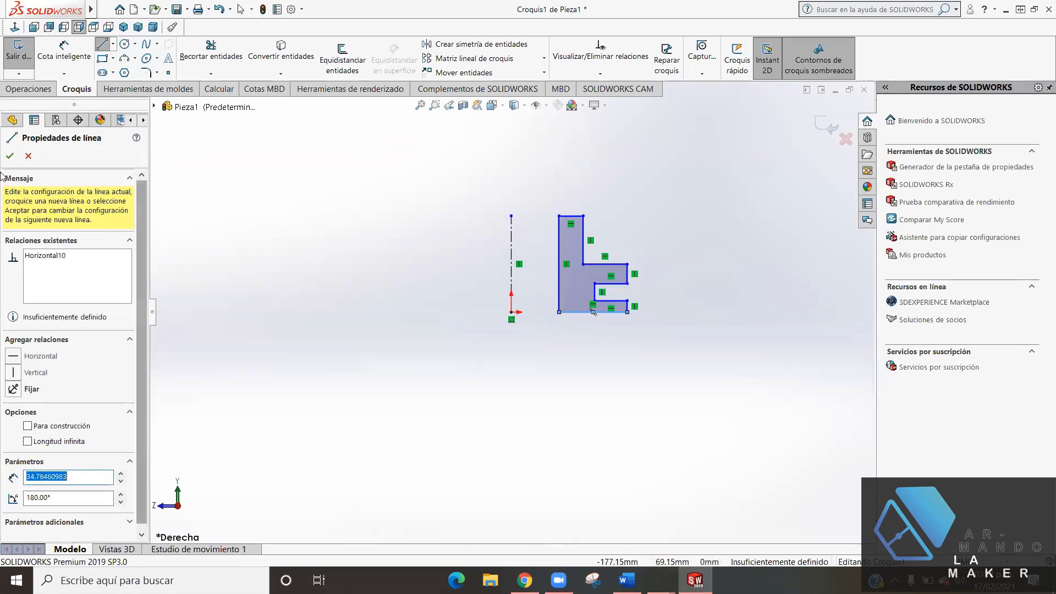
{"action": "left_click", "coordinate": [10, 156]}
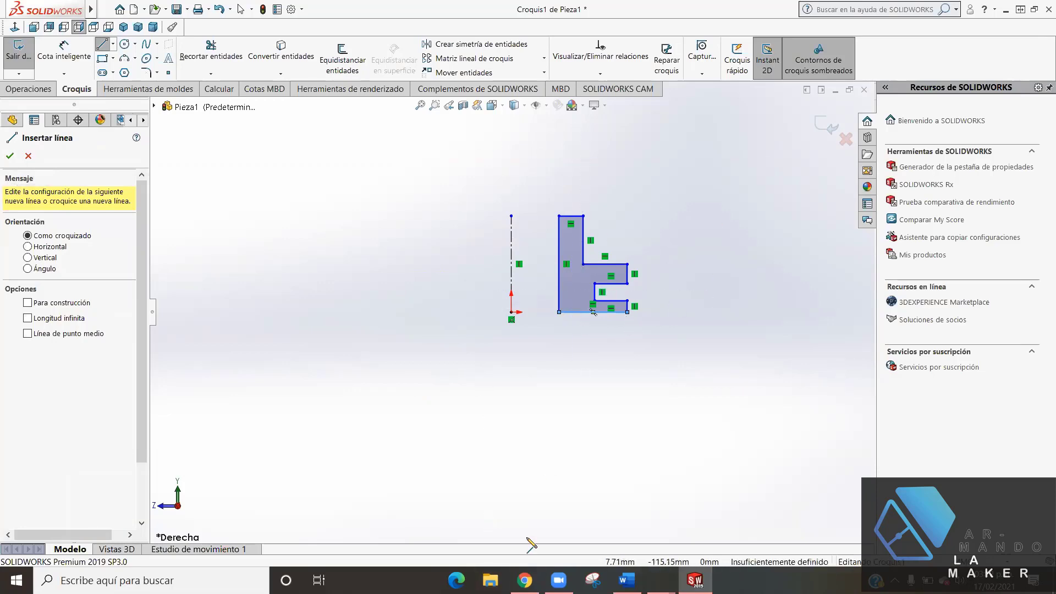
- Compare the sketch with the dimensioned drawing in the Google Slides presentation, return to SOLIDWORKS and leave the Line tool
{"action": "left_click", "coordinate": [525, 580]}
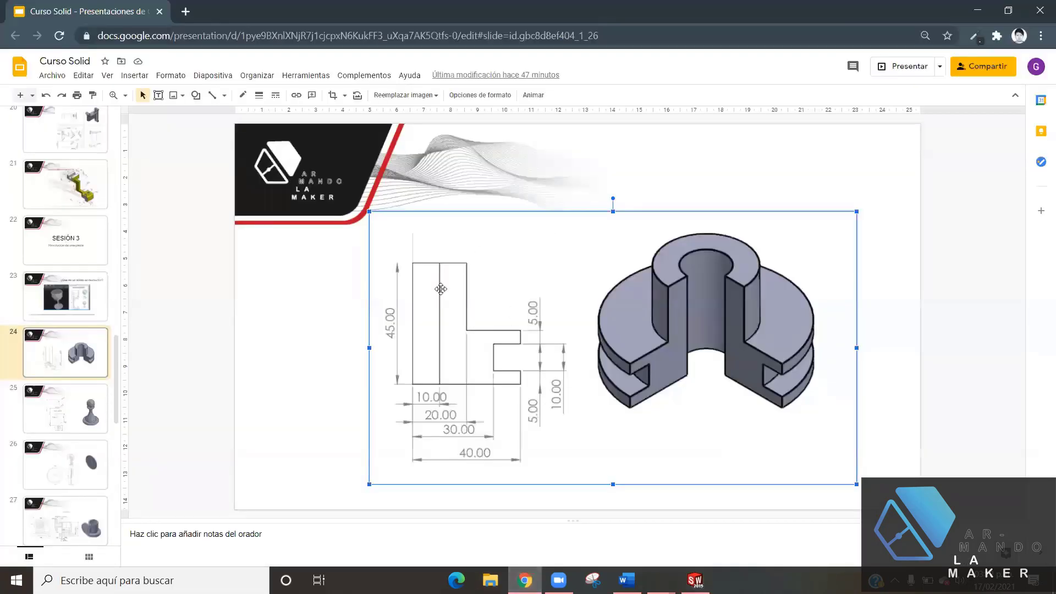
{"action": "left_click", "coordinate": [297, 377]}
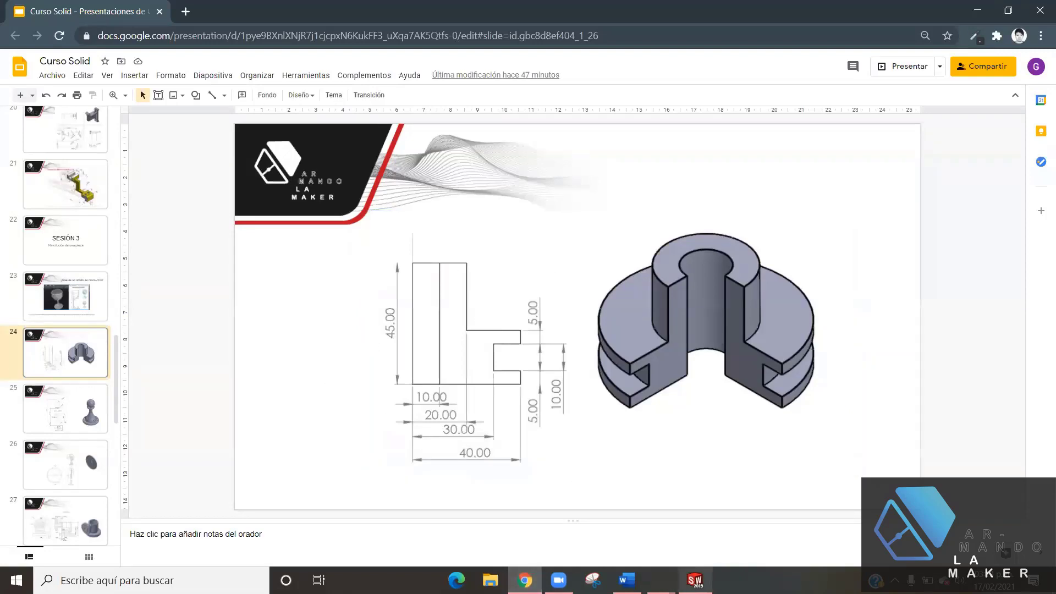
{"action": "left_click", "coordinate": [695, 580]}
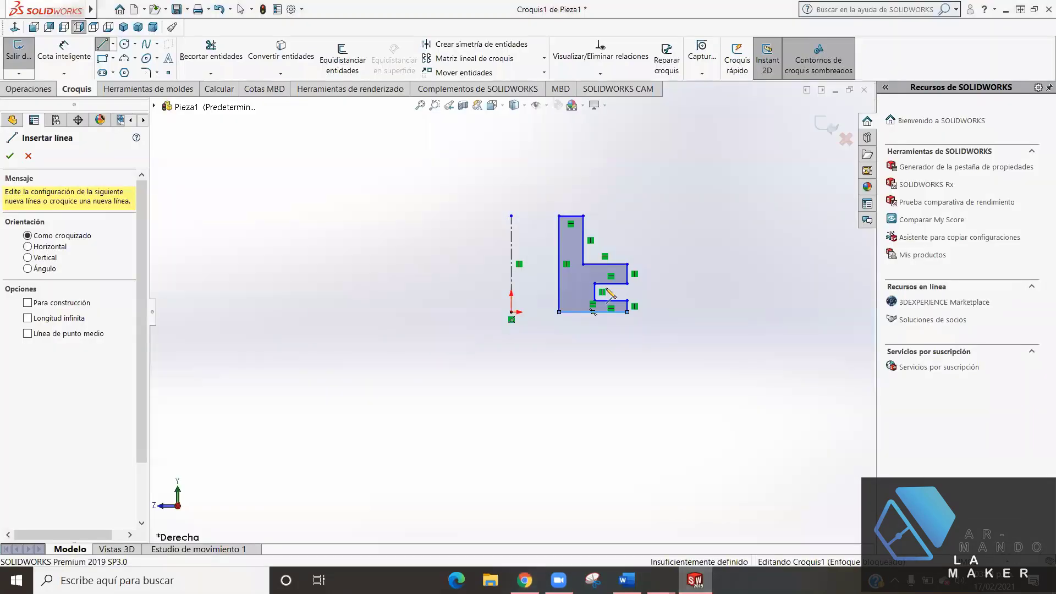
{"action": "left_click", "coordinate": [8, 158]}
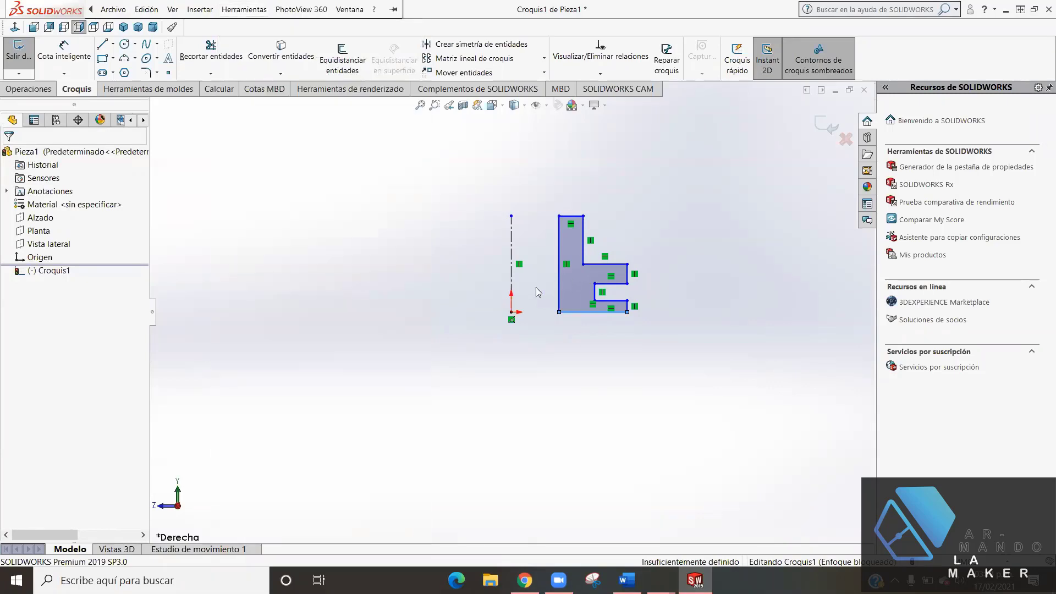
{"action": "scroll", "coordinate": [542, 307], "scroll_direction": "down", "scroll_amount": 2}
{"action": "scroll", "coordinate": [543, 307], "scroll_direction": "down", "scroll_amount": 2}
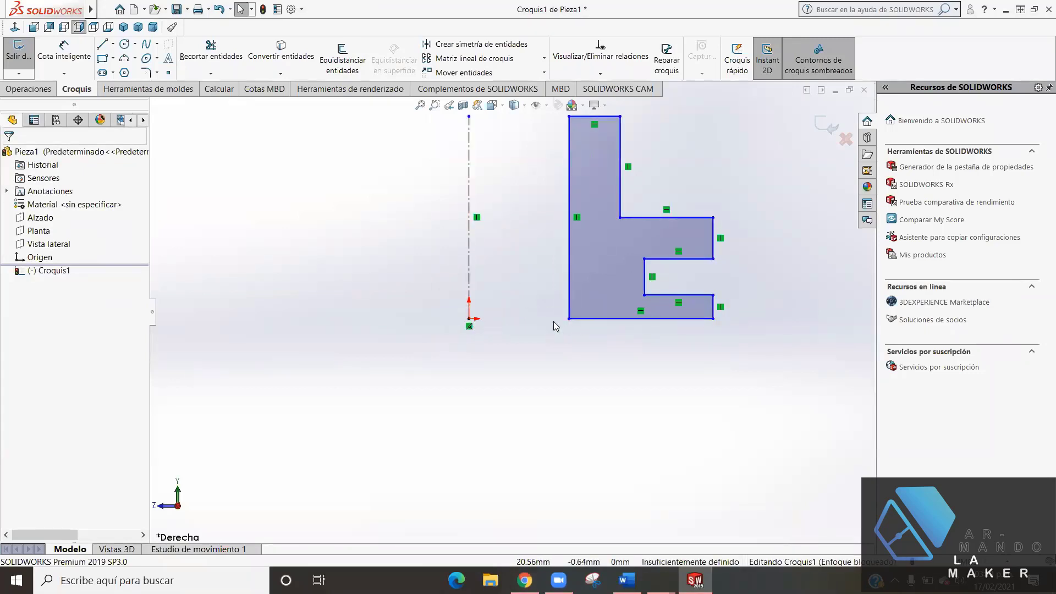
{"action": "left_click", "coordinate": [470, 319]}
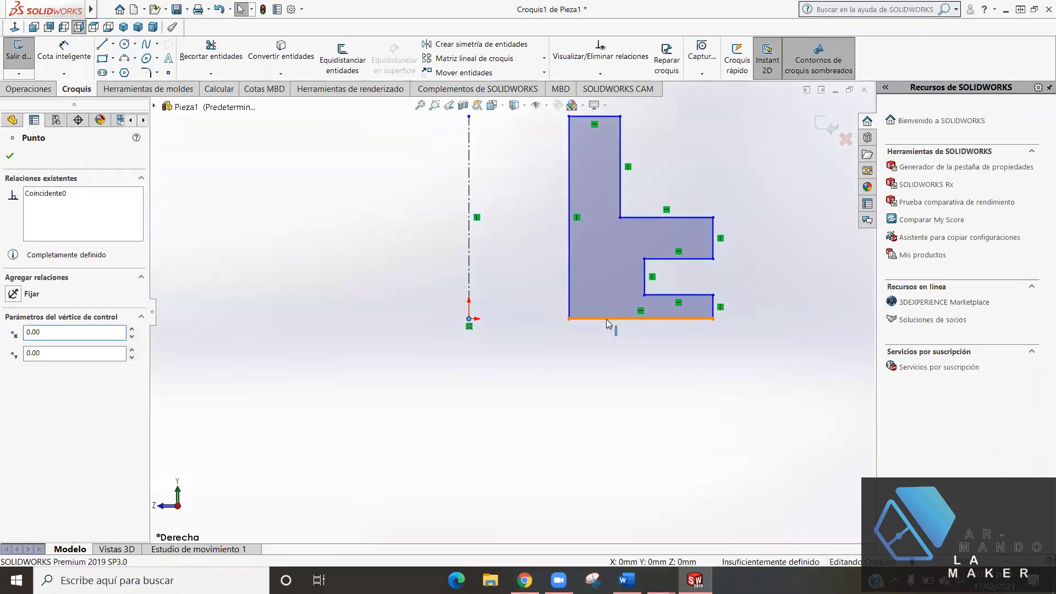
{"action": "left_click", "coordinate": [606, 317], "text": "ctrl"}
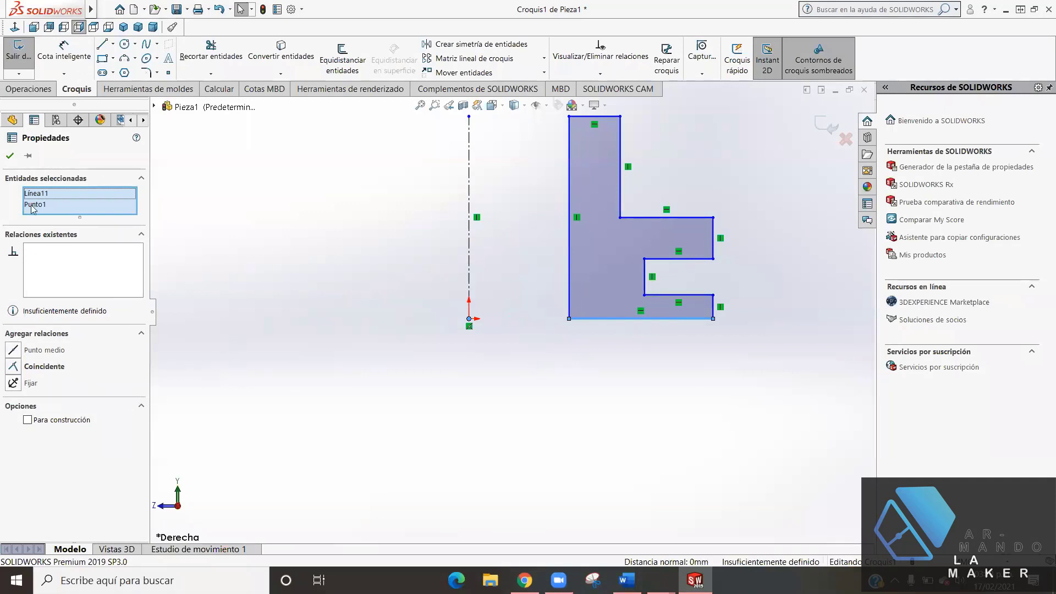
{"action": "left_click", "coordinate": [10, 157]}
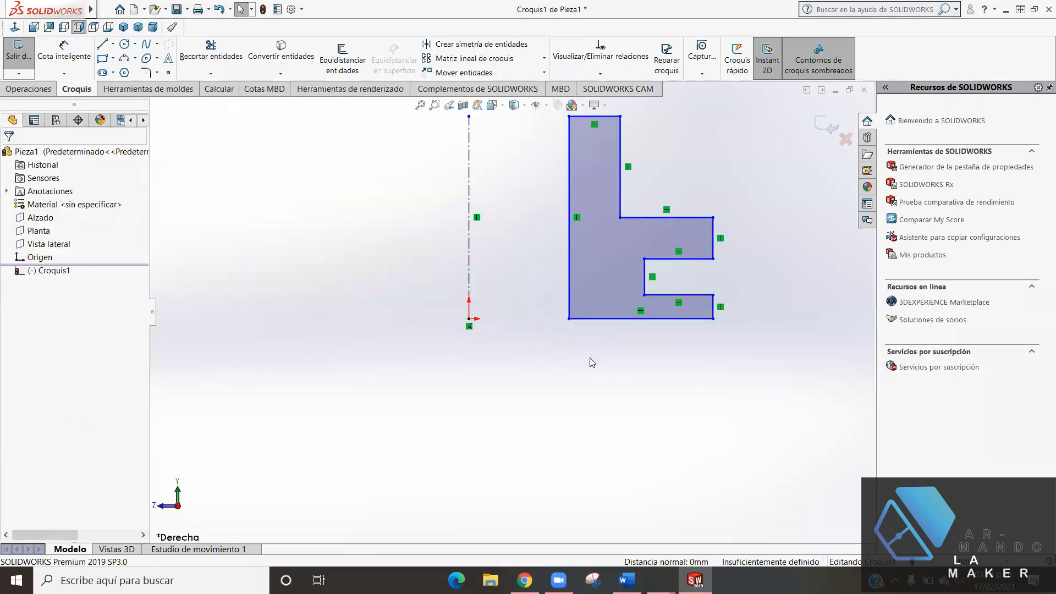
- Add a Horizontal relation between the profile's lower inner corner and the origin
{"action": "left_click", "coordinate": [567, 319]}
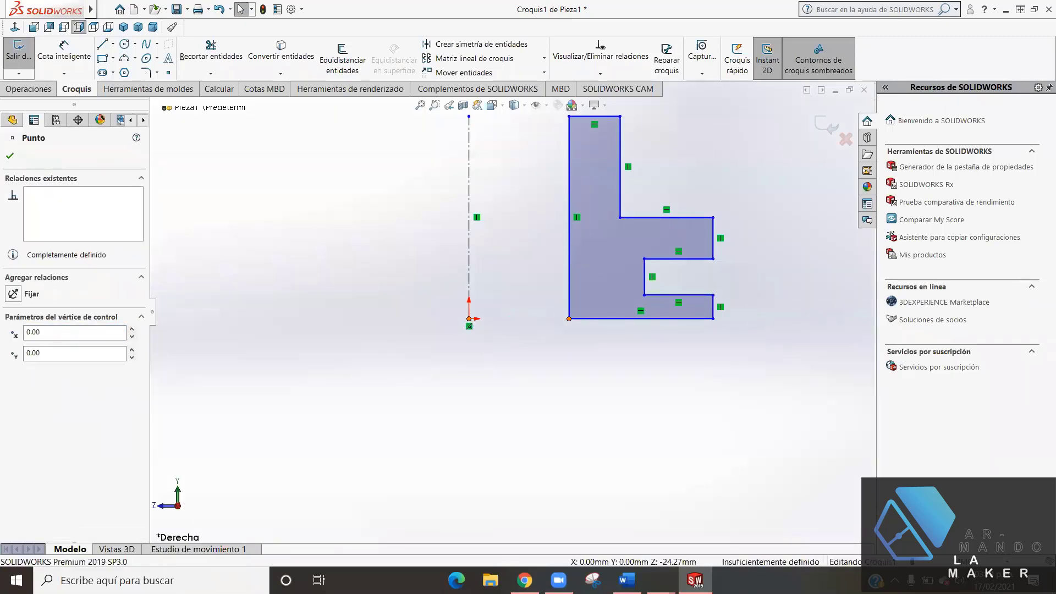
{"action": "left_click", "coordinate": [469, 319], "text": "ctrl"}
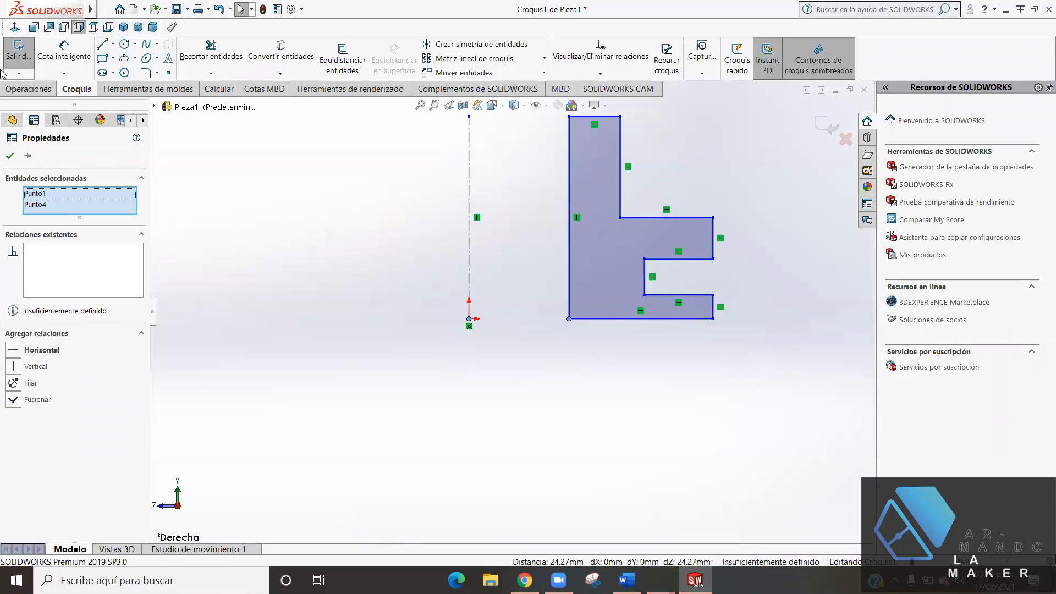
{"action": "left_click", "coordinate": [12, 352]}
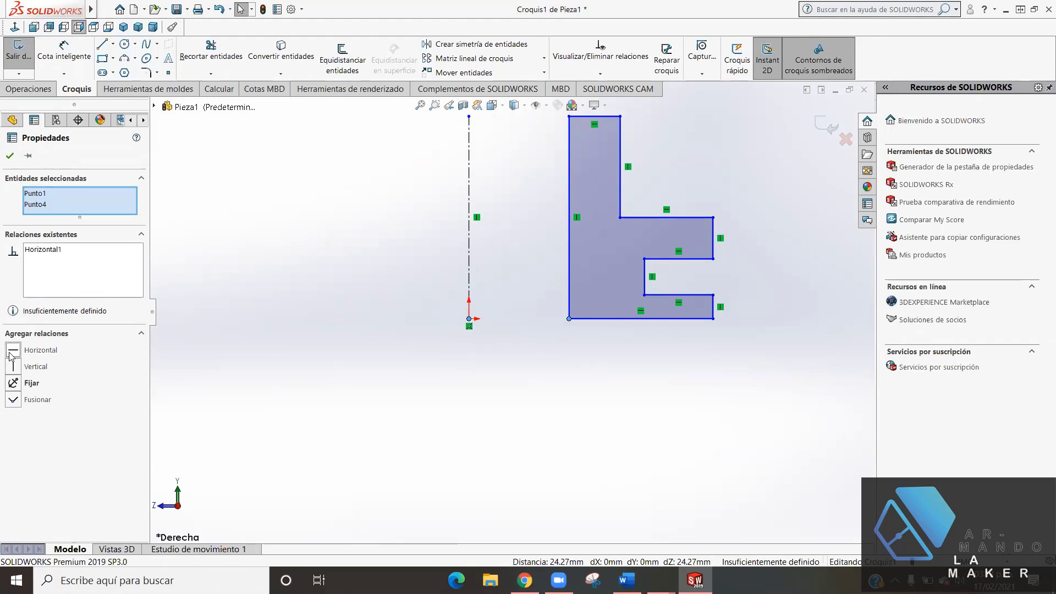
{"action": "left_click", "coordinate": [4, 156]}
- Add a Horizontal relation between the profile's upper inner corner and the upper end of the construction line
{"action": "scroll", "coordinate": [565, 319], "scroll_direction": "up", "scroll_amount": 3}
{"action": "scroll", "coordinate": [576, 126], "scroll_direction": "down", "scroll_amount": 3}
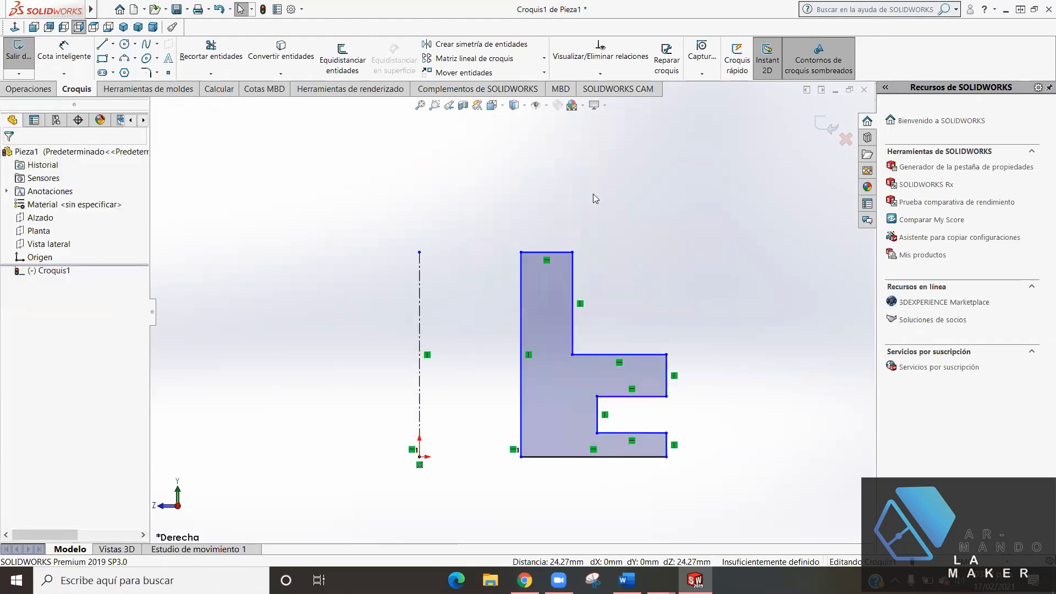
{"action": "left_click", "coordinate": [522, 253]}
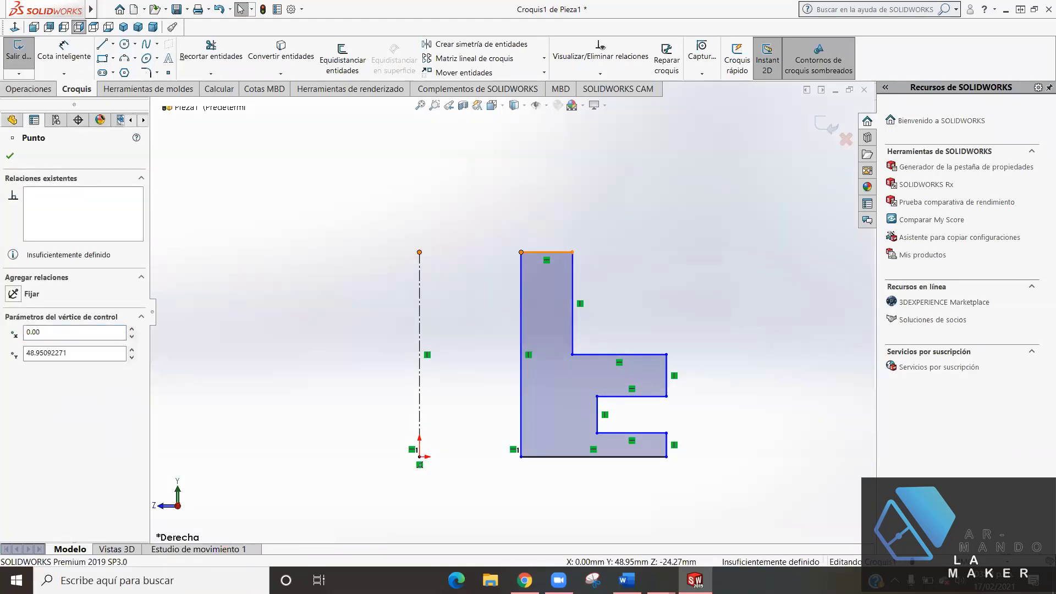
{"action": "left_click", "coordinate": [420, 252], "text": "ctrl"}
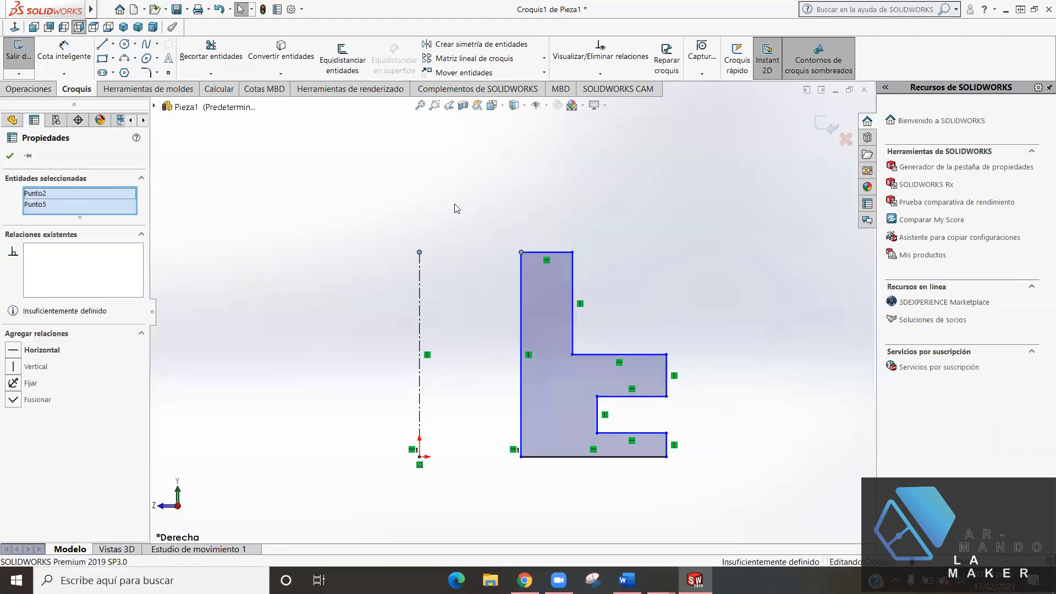
{"action": "left_click", "coordinate": [19, 352]}
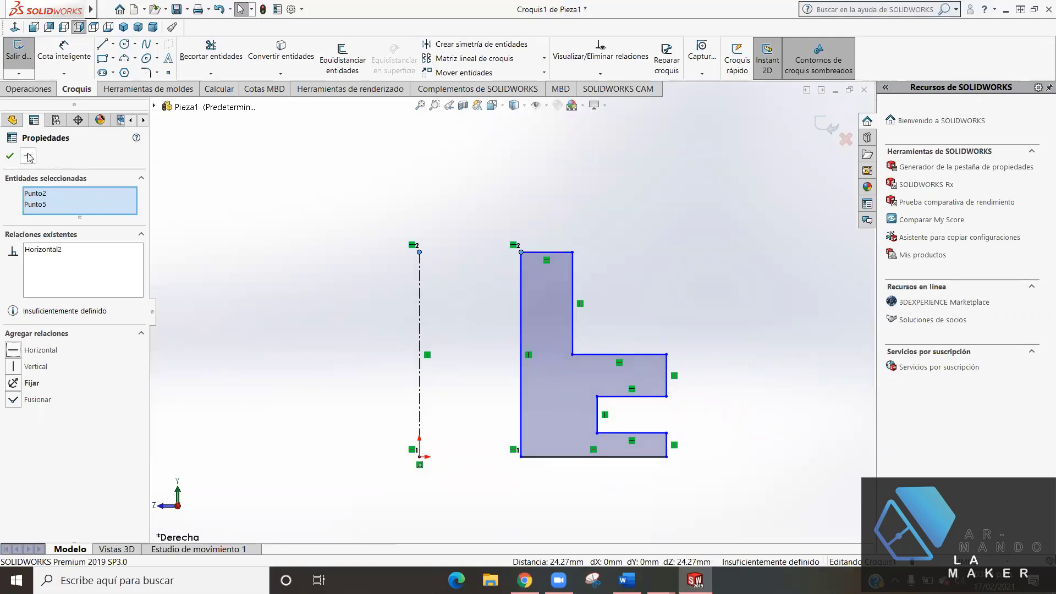
{"action": "left_click", "coordinate": [10, 156]}
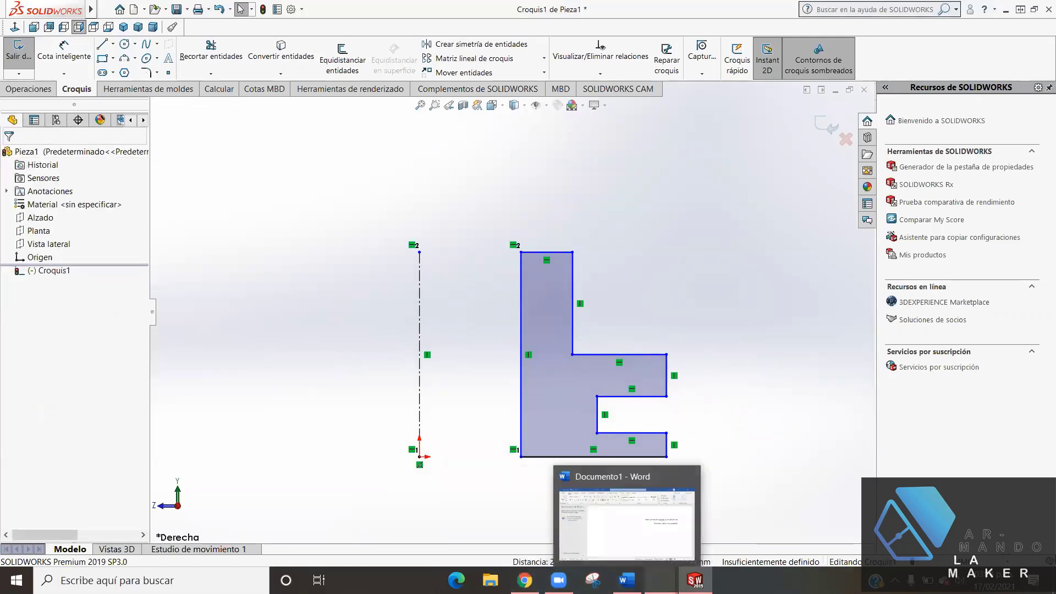
- Check the dimensioned reference drawing in the Google Slides presentation and return to SOLIDWORKS
{"action": "mouse_move", "coordinate": [660, 580]}
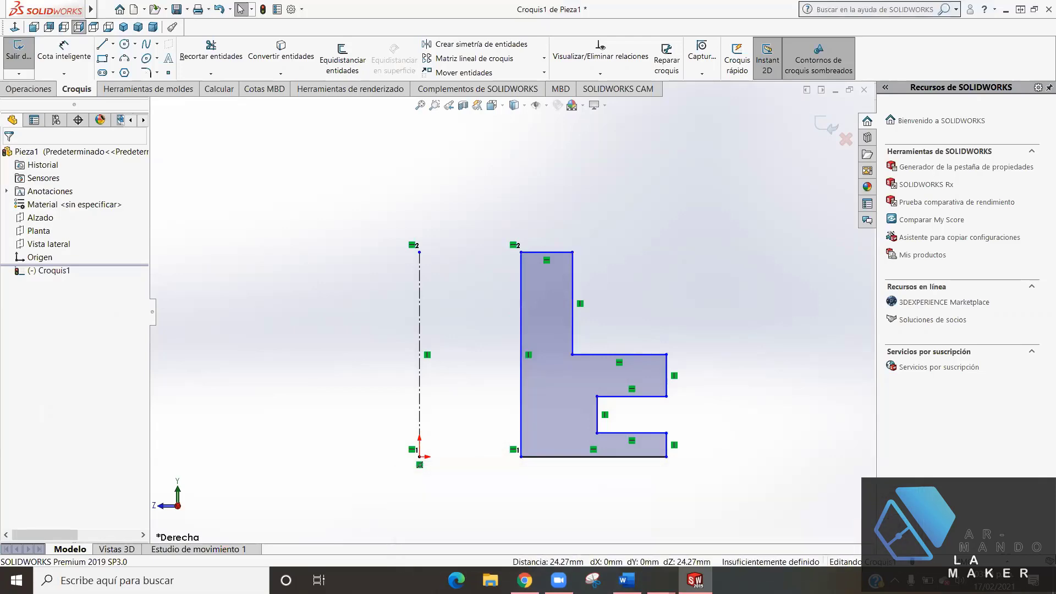
{"action": "left_click", "coordinate": [524, 581]}
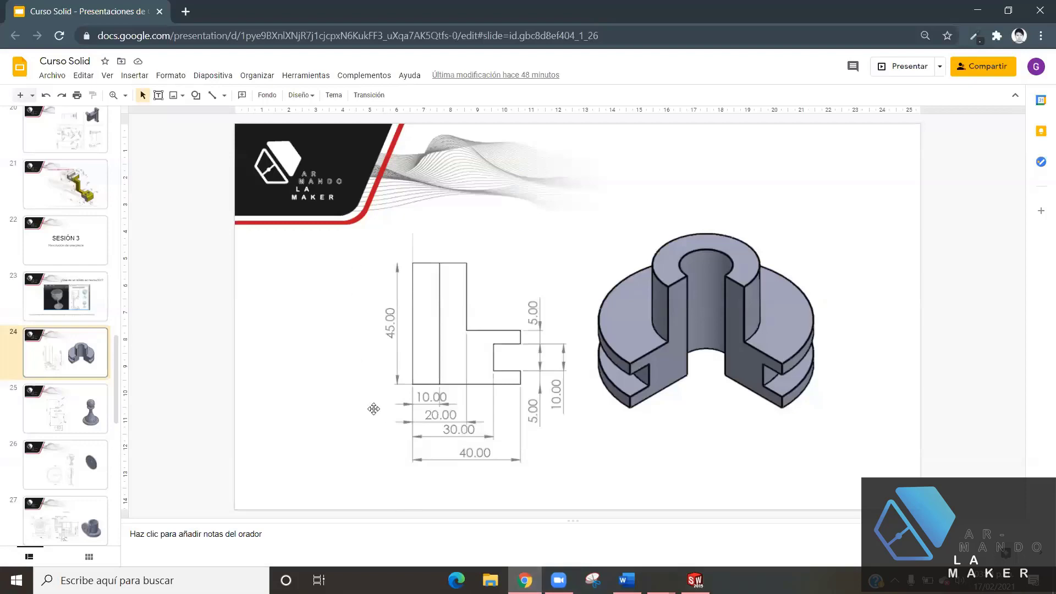
{"action": "left_click", "coordinate": [694, 580]}
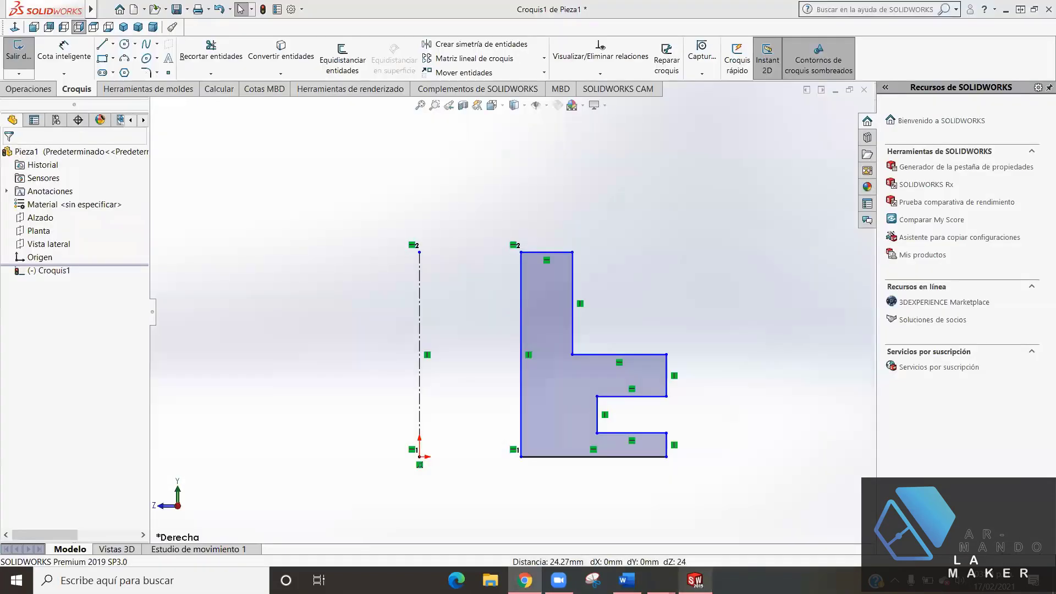
- Dimension the vertical construction line to 45 mm and switch to the reference drawing in Google Slides
{"action": "left_click", "coordinate": [71, 53]}
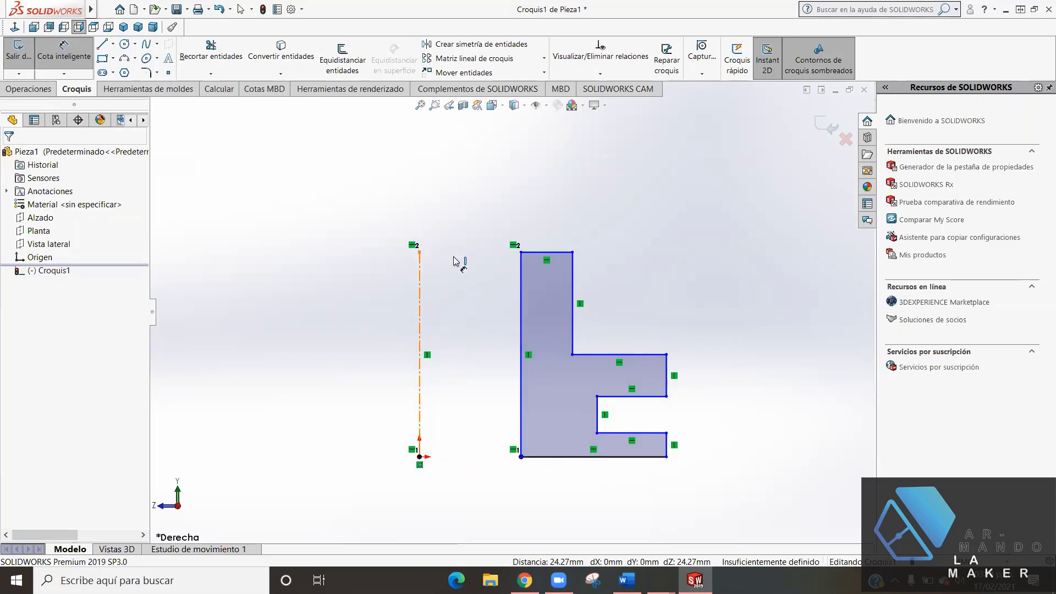
{"action": "left_click", "coordinate": [419, 303]}
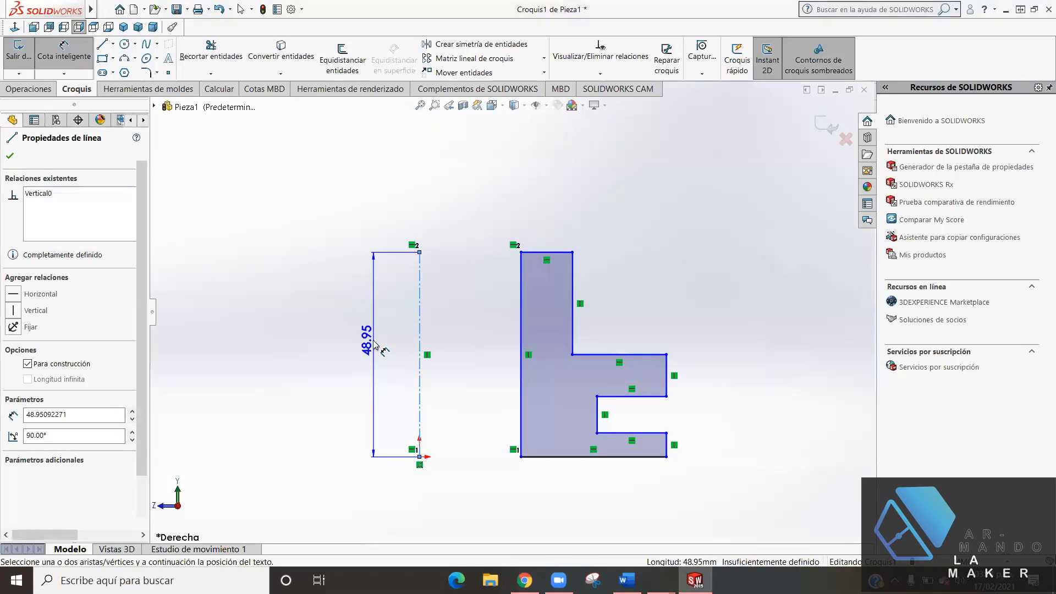
{"action": "left_click", "coordinate": [375, 345]}
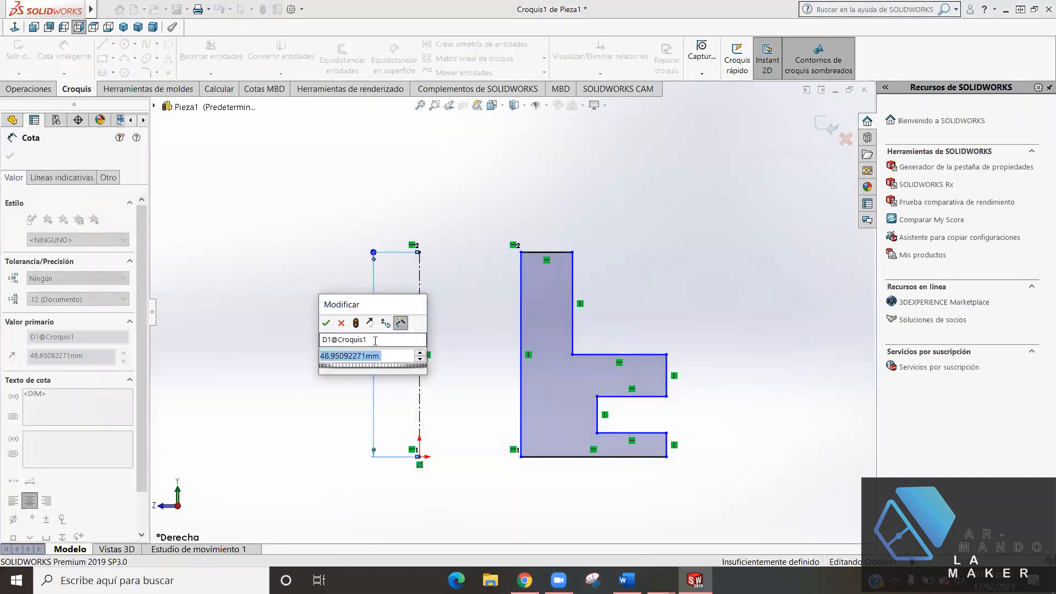
{"action": "type", "text": "45"}
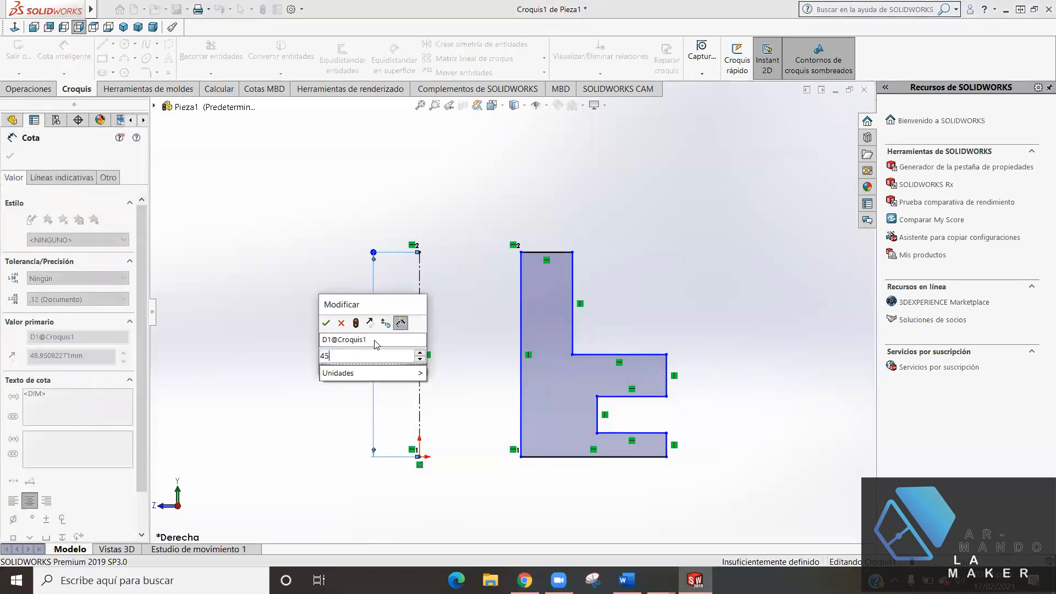
{"action": "key", "text": "Return"}
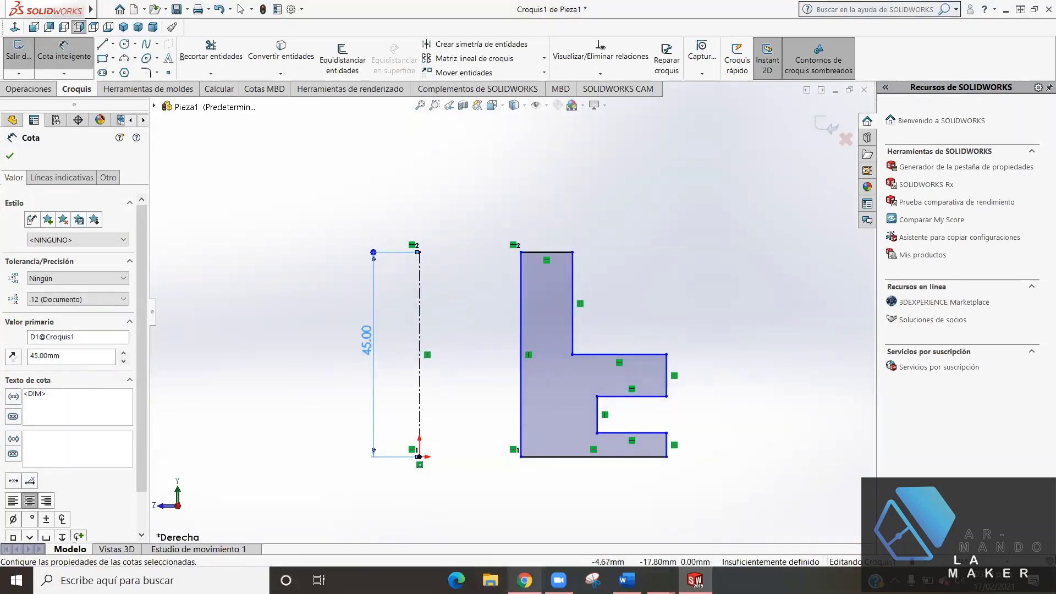
{"action": "left_click", "coordinate": [525, 580]}
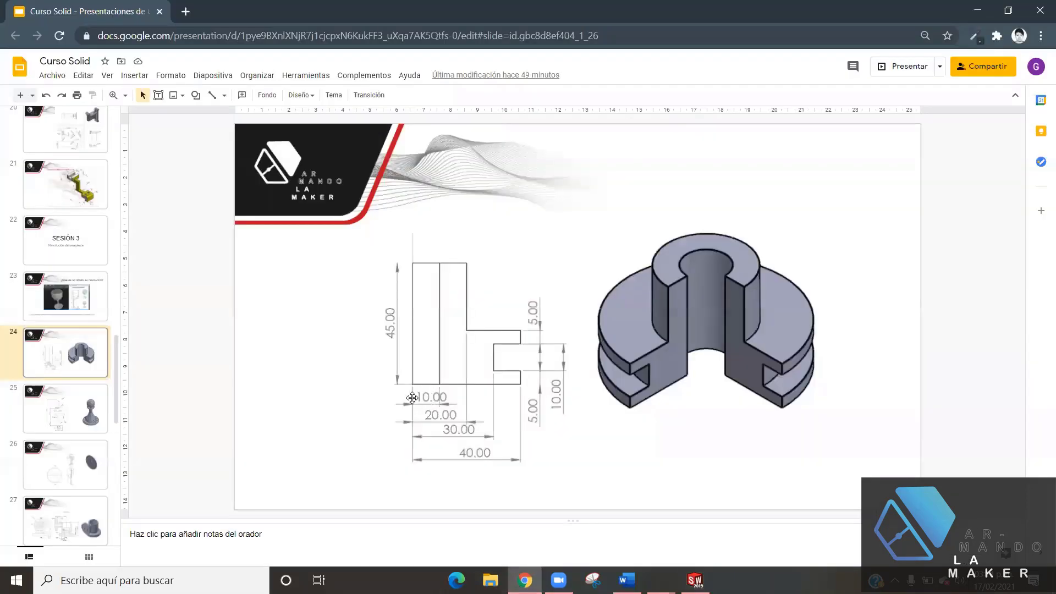
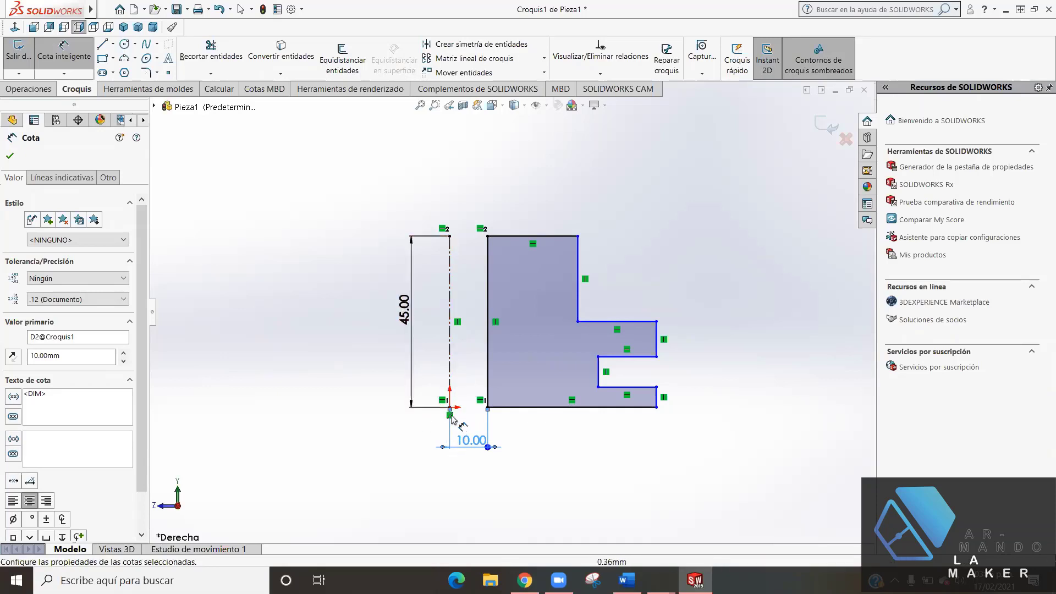
{"action": "left_click_drag", "start_coordinate": [449, 408], "coordinate": [656, 408]}
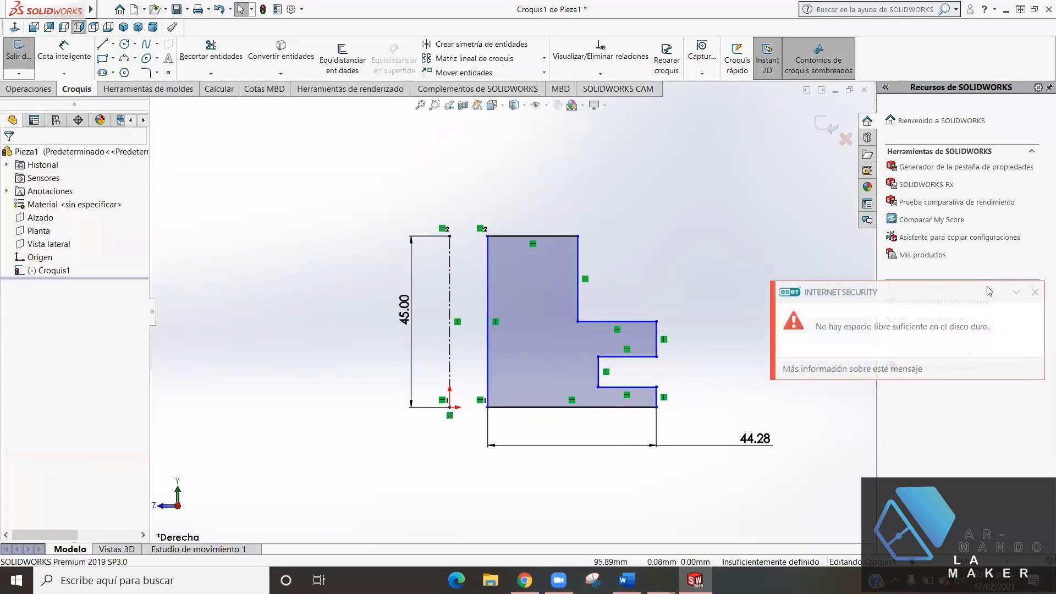
{"action": "left_click", "coordinate": [1033, 293]}
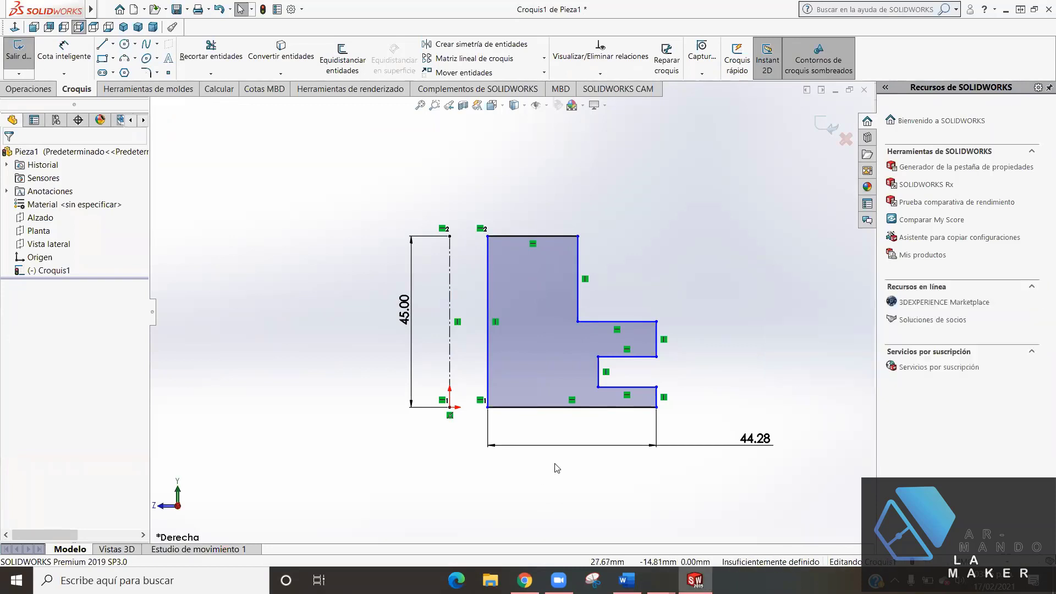
{"action": "key", "text": "ctrl+z"}
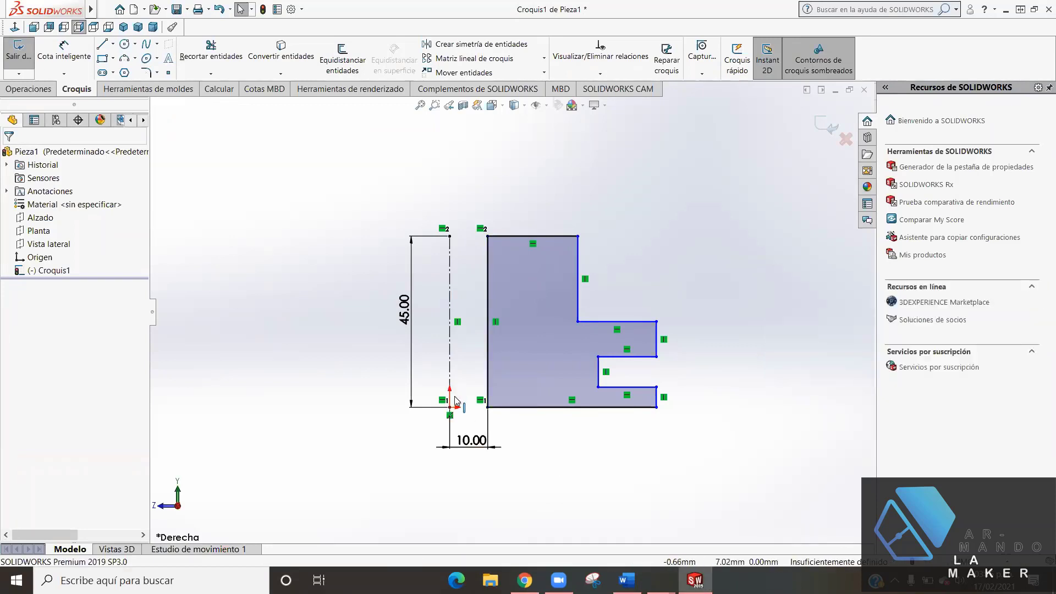
- Dimension the horizontal distance from the origin to the profile's lower outer corner as 40 mm
{"action": "left_click", "coordinate": [54, 61]}
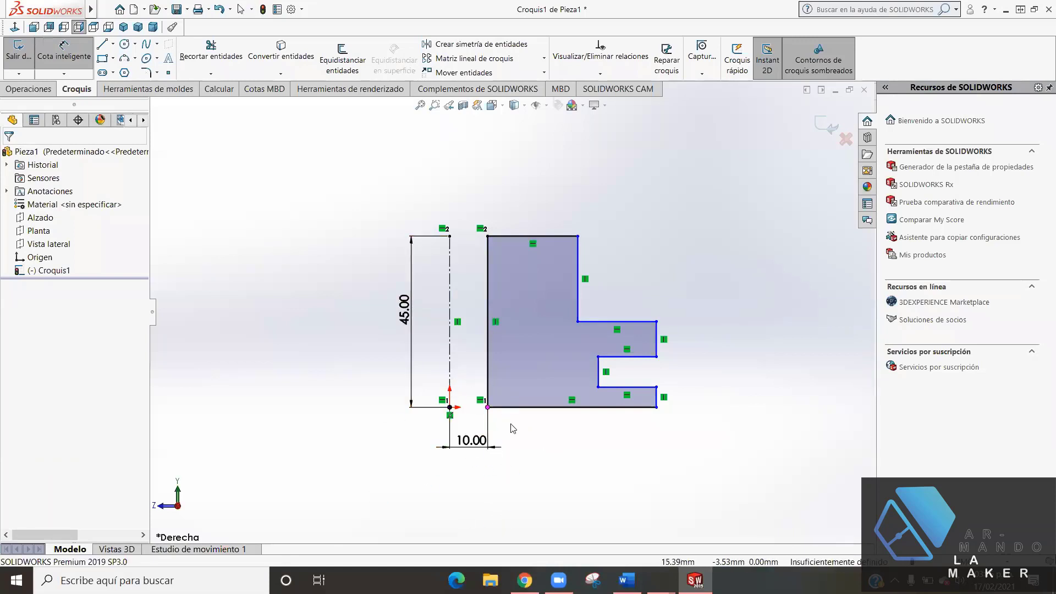
{"action": "left_click", "coordinate": [450, 408]}
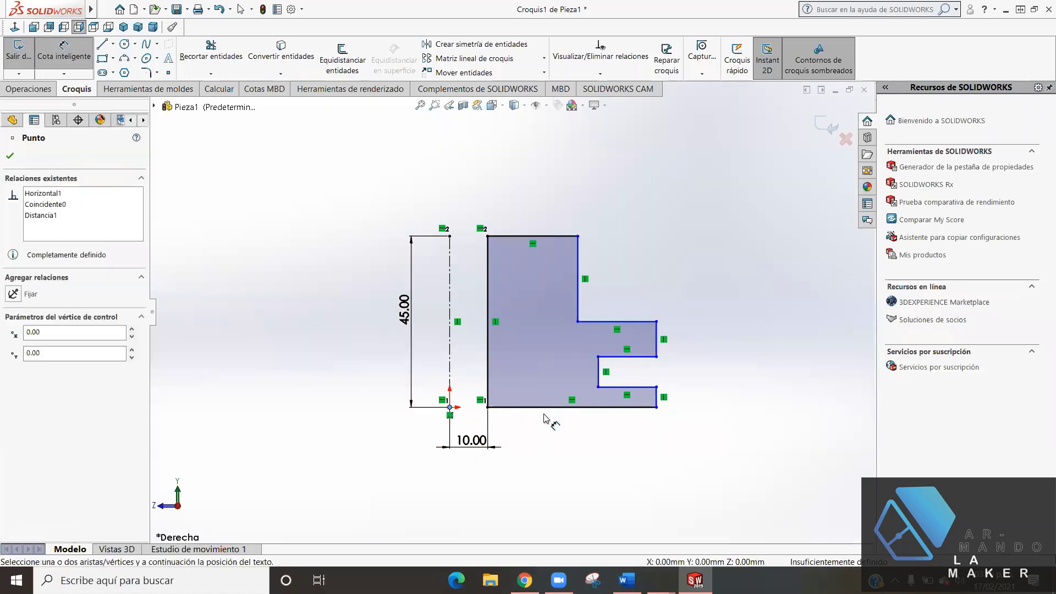
{"action": "left_click", "coordinate": [657, 408]}
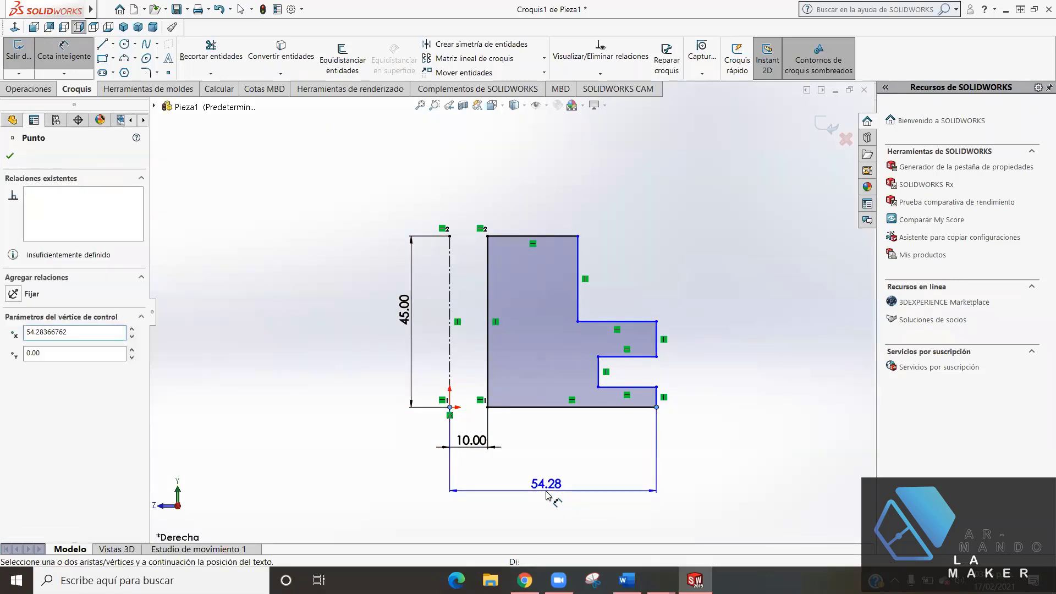
{"action": "left_click", "coordinate": [547, 494]}
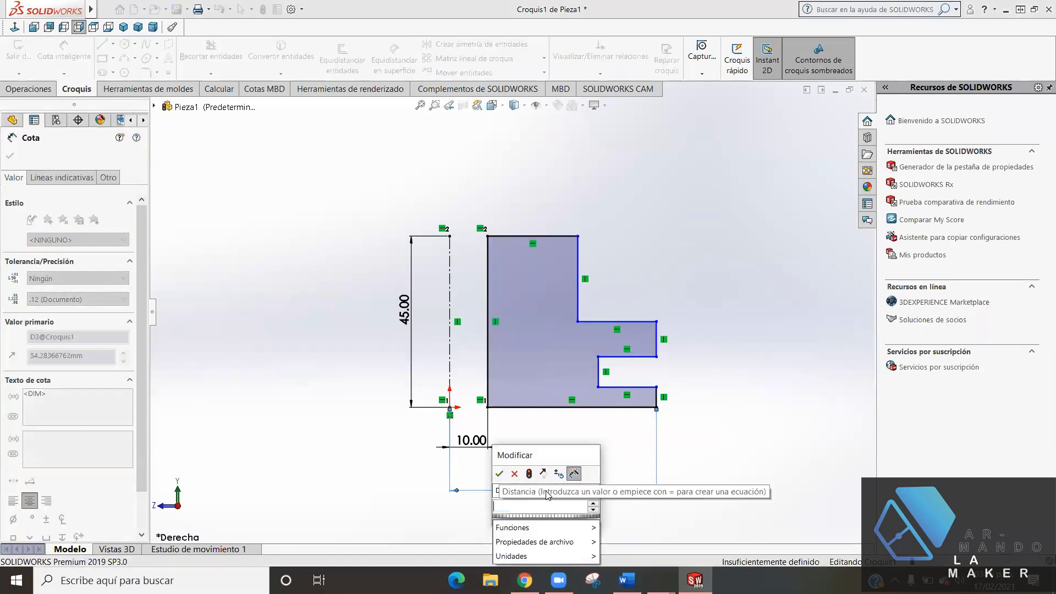
{"action": "type", "text": "40"}
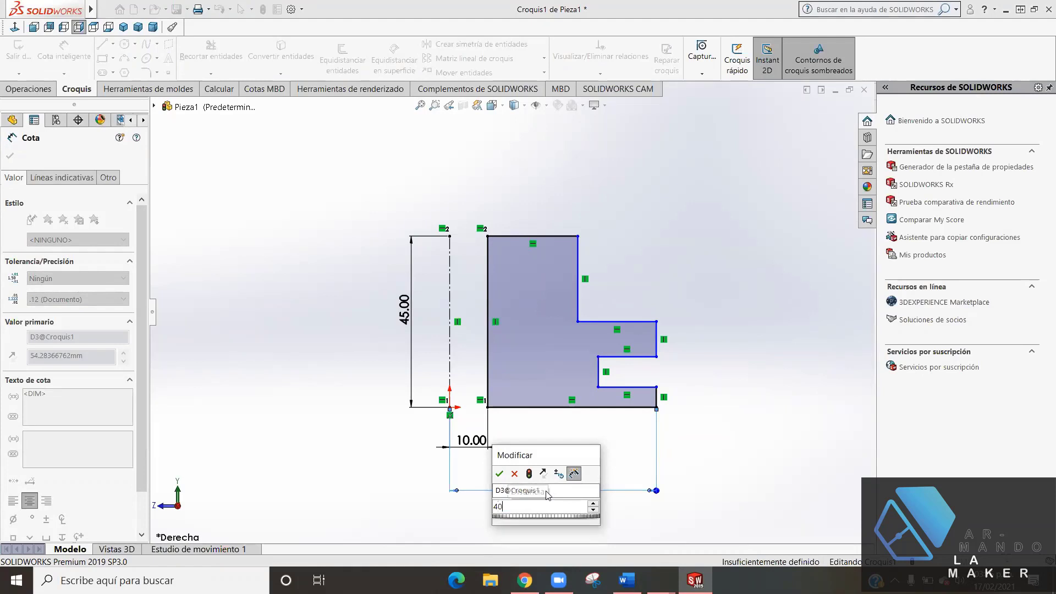
{"action": "key", "text": "Return"}
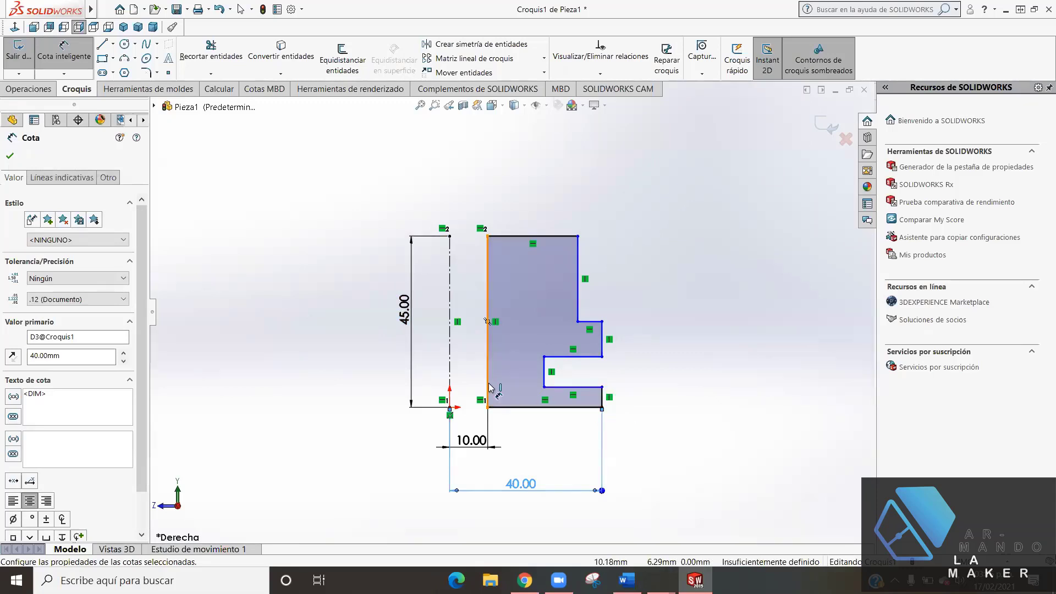
- Dimension the distance from the construction line to the groove's vertical inner wall as 30 mm
{"action": "left_click", "coordinate": [450, 395]}
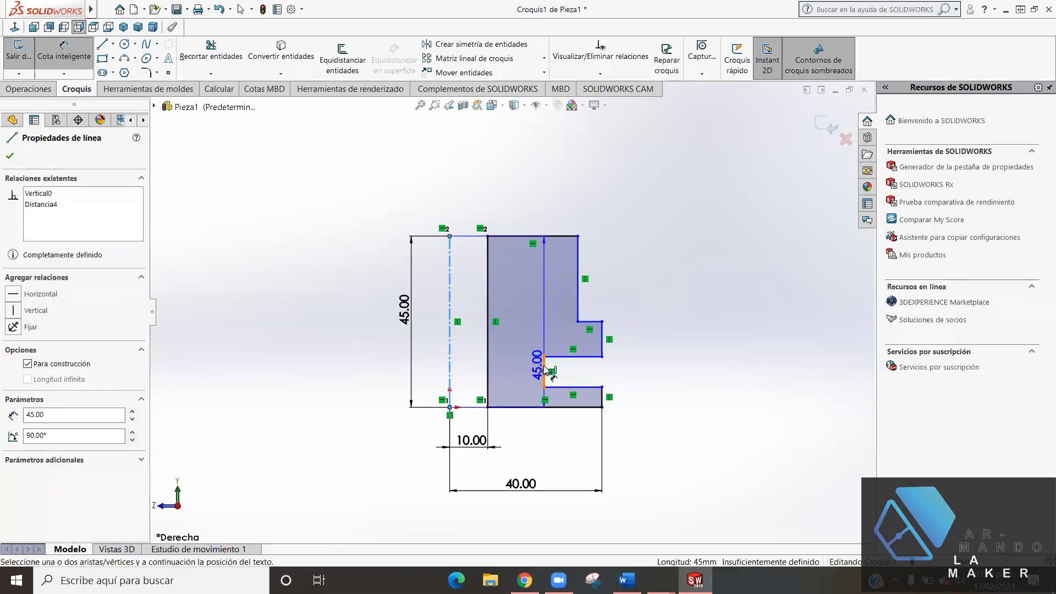
{"action": "left_click", "coordinate": [544, 370]}
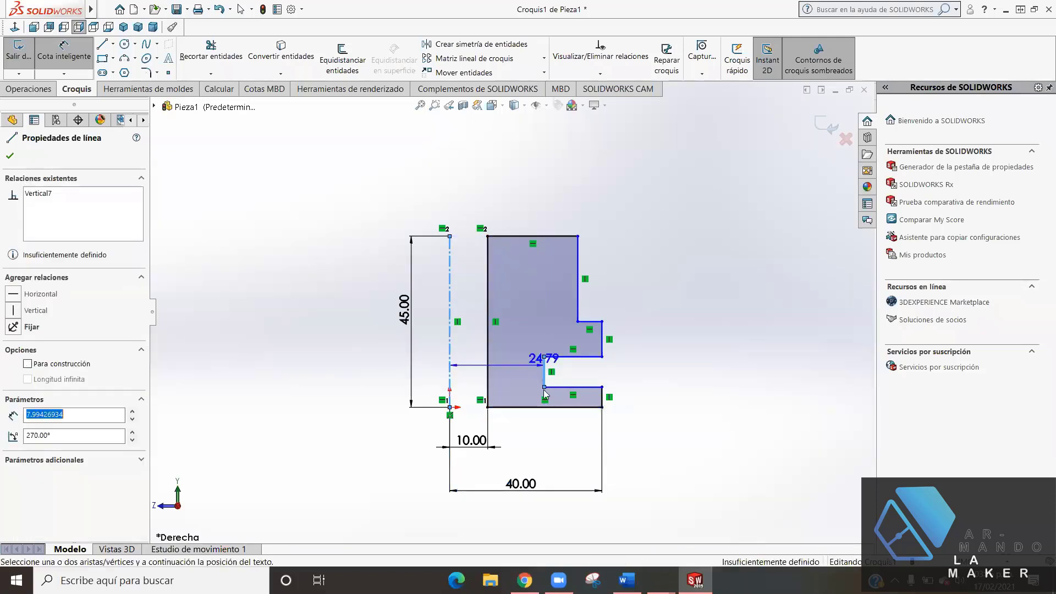
{"action": "left_click", "coordinate": [511, 479]}
{"action": "double_click", "coordinate": [511, 479]}
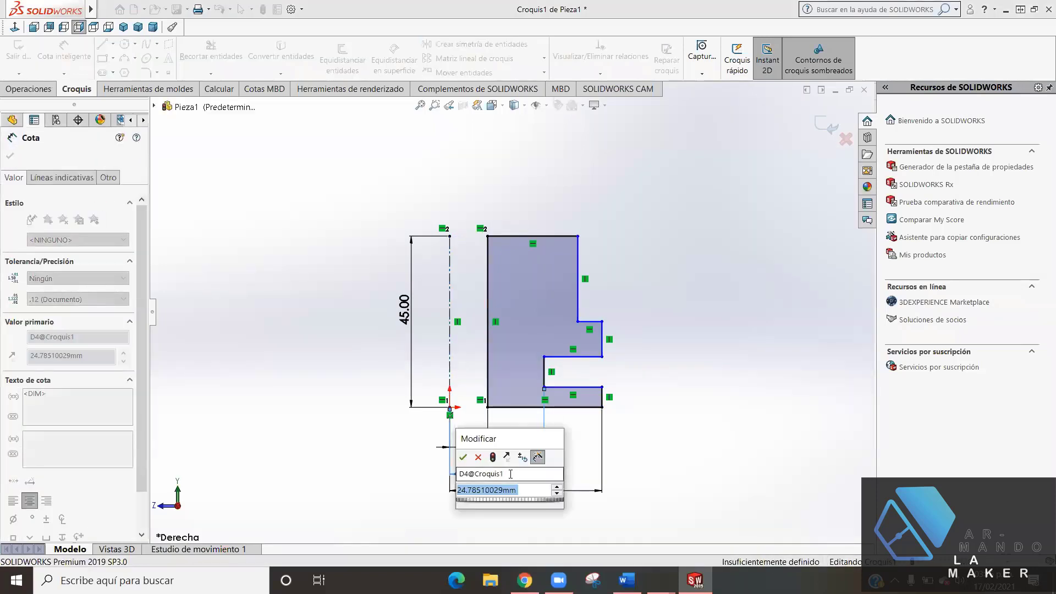
{"action": "type", "text": "30"}
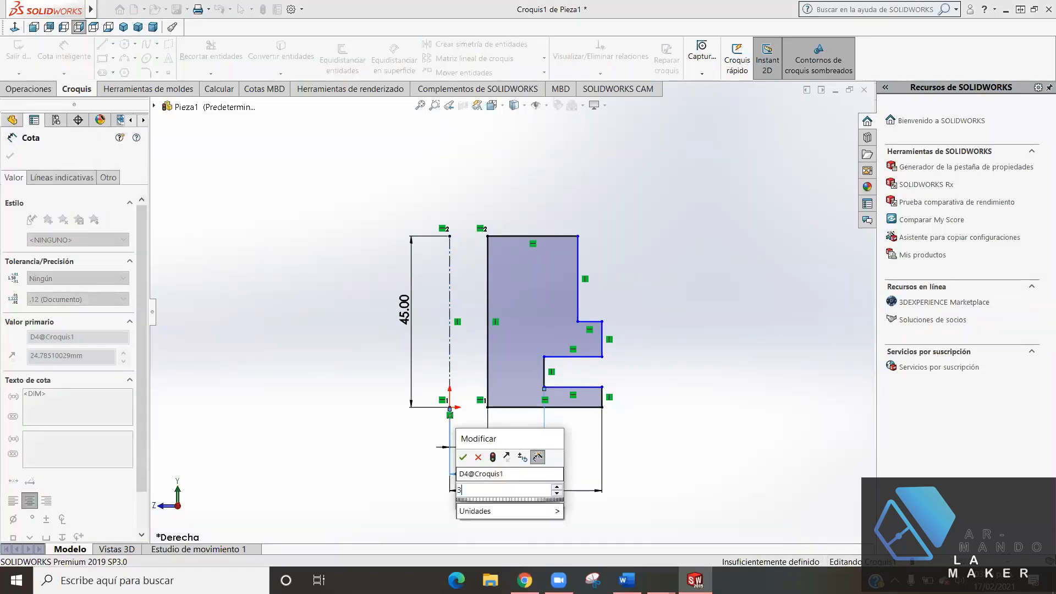
{"action": "key", "text": "Return"}
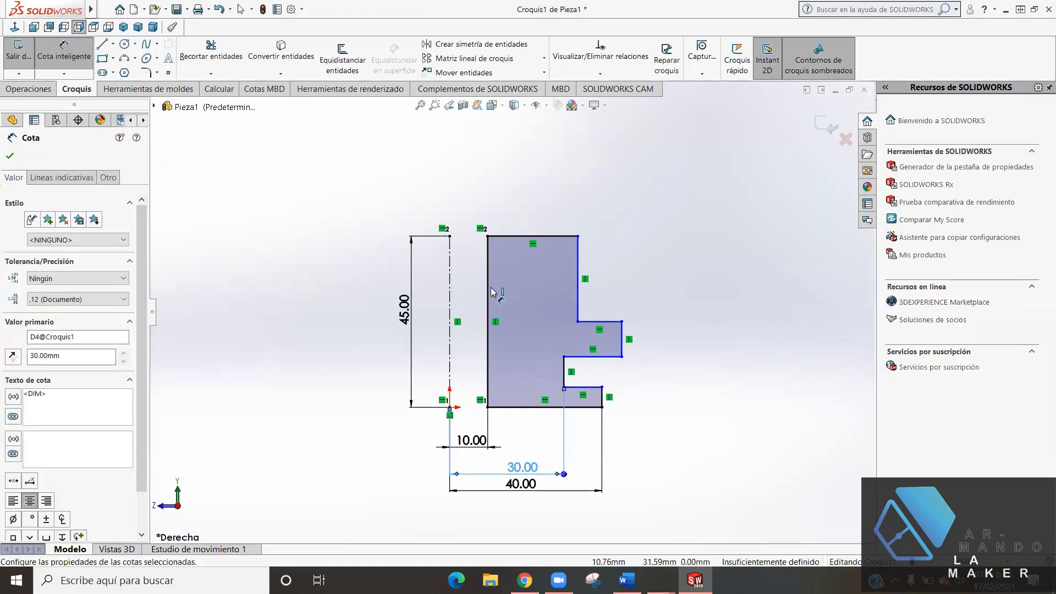
- Dimension the distance from the construction line to the upper section's outer vertical edge as 20 mm and close the Smart Dimension tool
{"action": "left_click", "coordinate": [451, 369]}
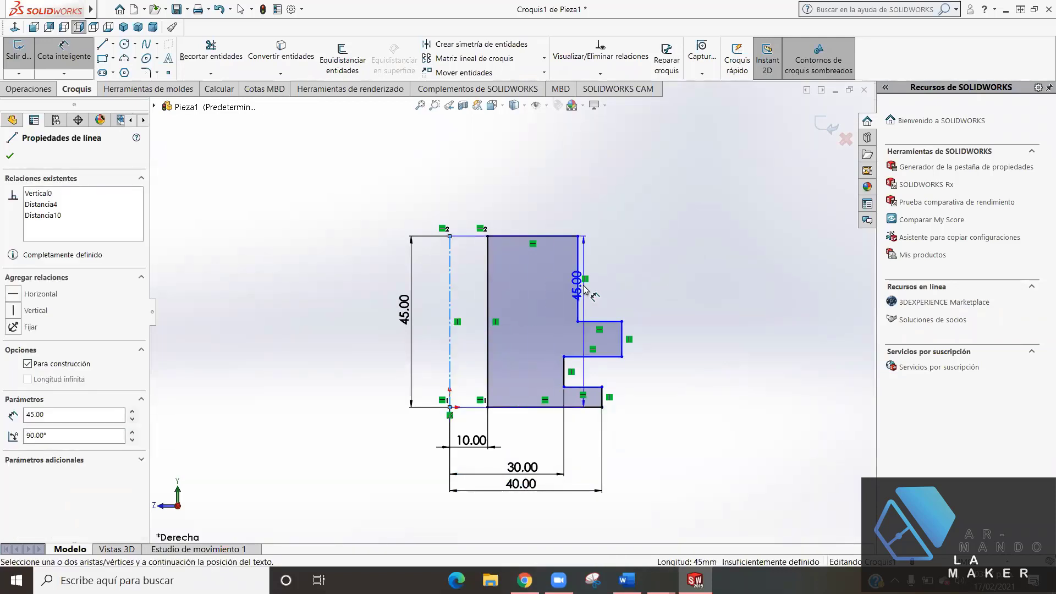
{"action": "left_click", "coordinate": [577, 270]}
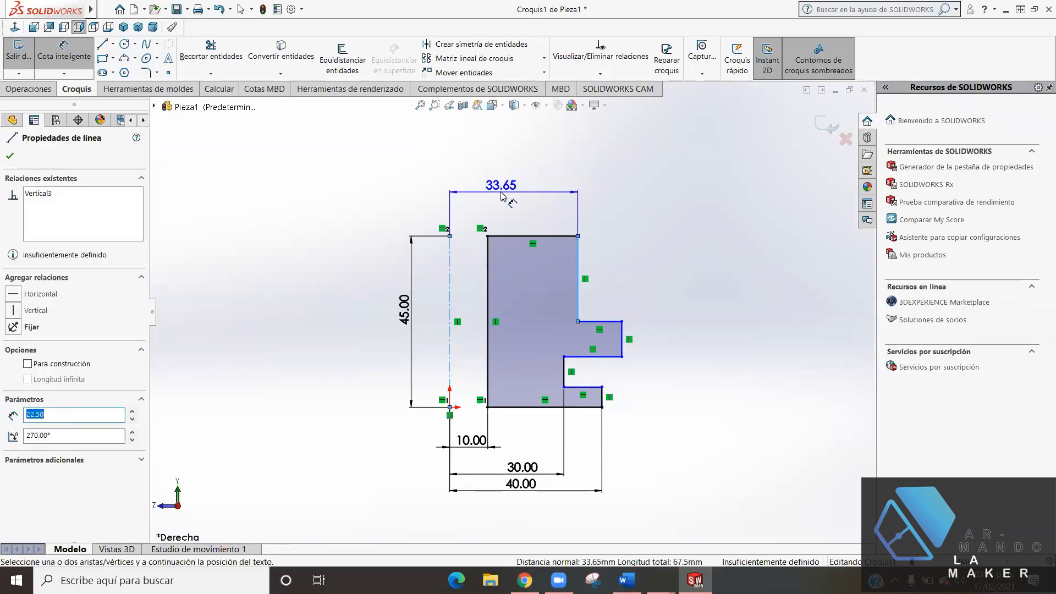
{"action": "left_click", "coordinate": [501, 194]}
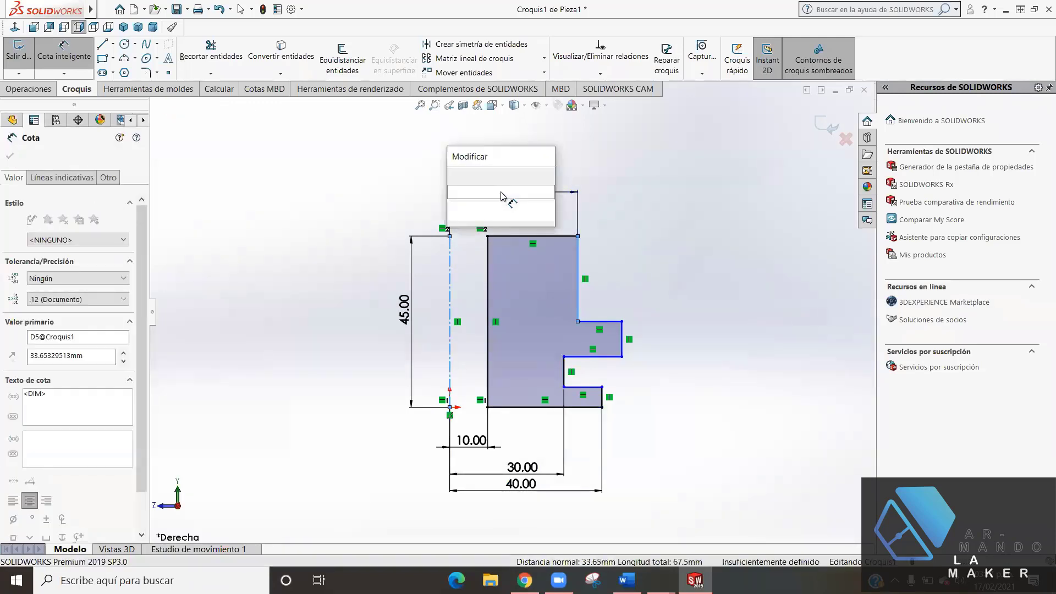
{"action": "type", "text": "20"}
{"action": "key", "text": "Return"}
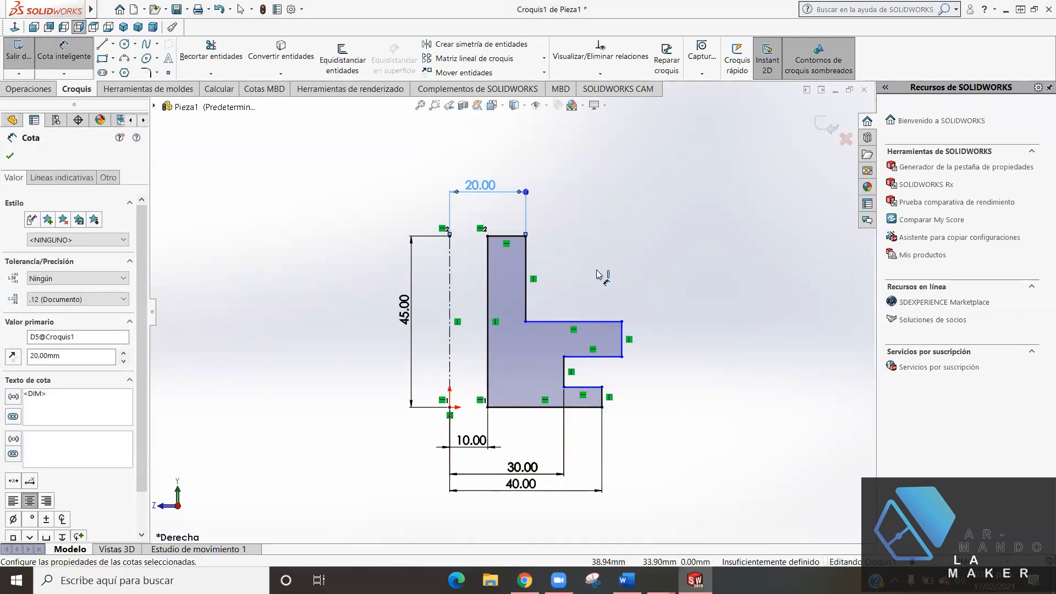
{"action": "left_click", "coordinate": [10, 156]}
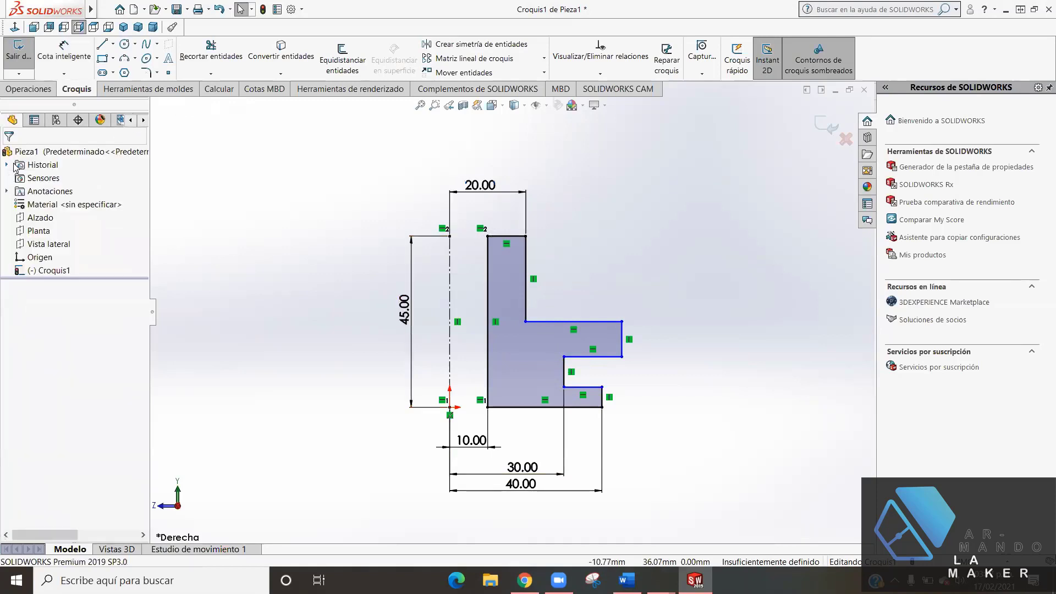
- Dimension the lower flange's outer vertical edge to 5 mm and close the Smart Dimension tool
{"action": "left_click", "coordinate": [63, 52]}
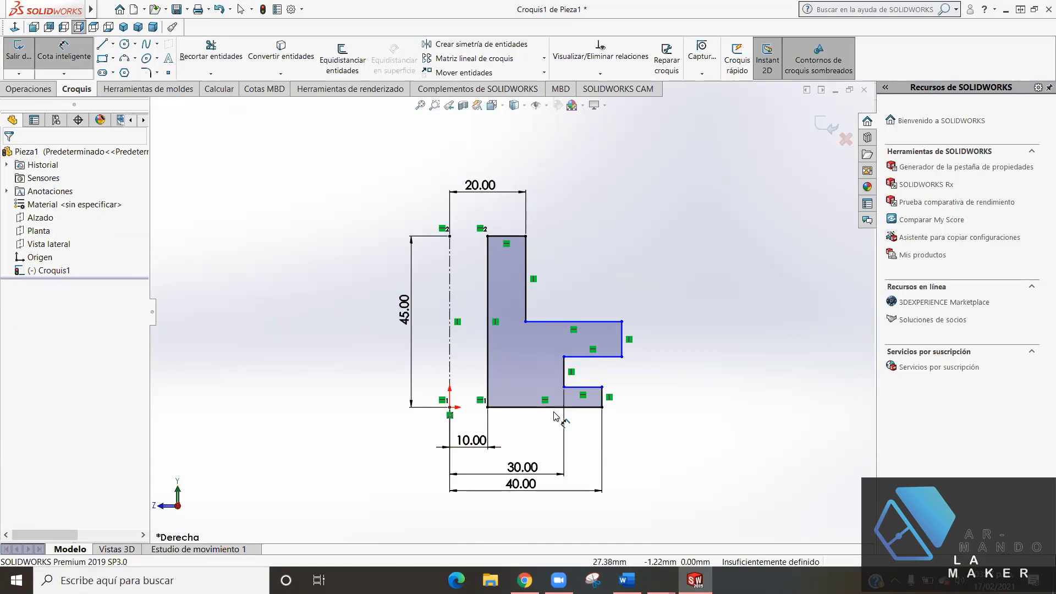
{"action": "left_click", "coordinate": [603, 399]}
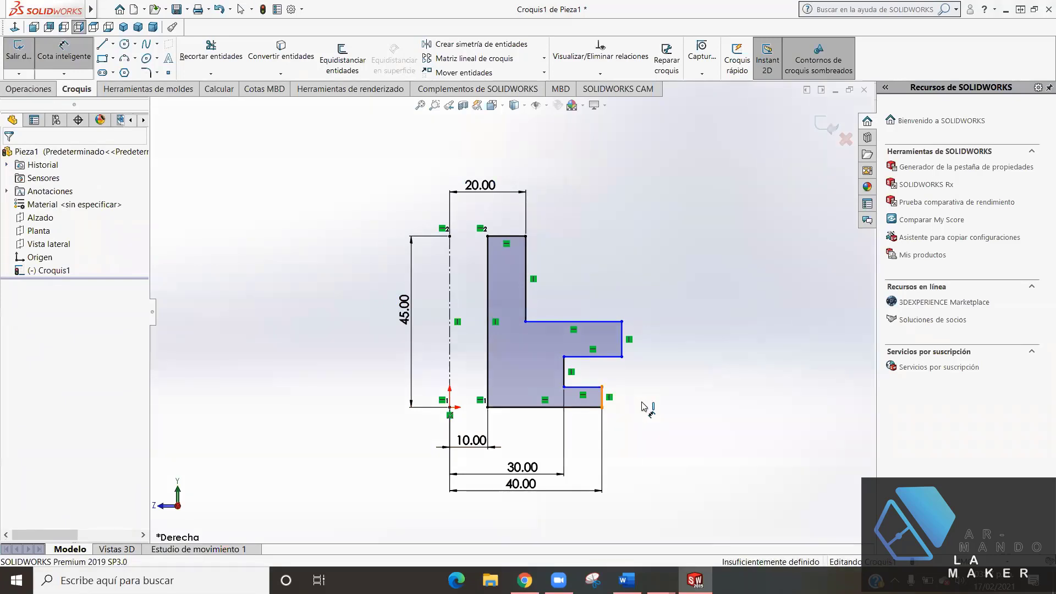
{"action": "left_click", "coordinate": [648, 439]}
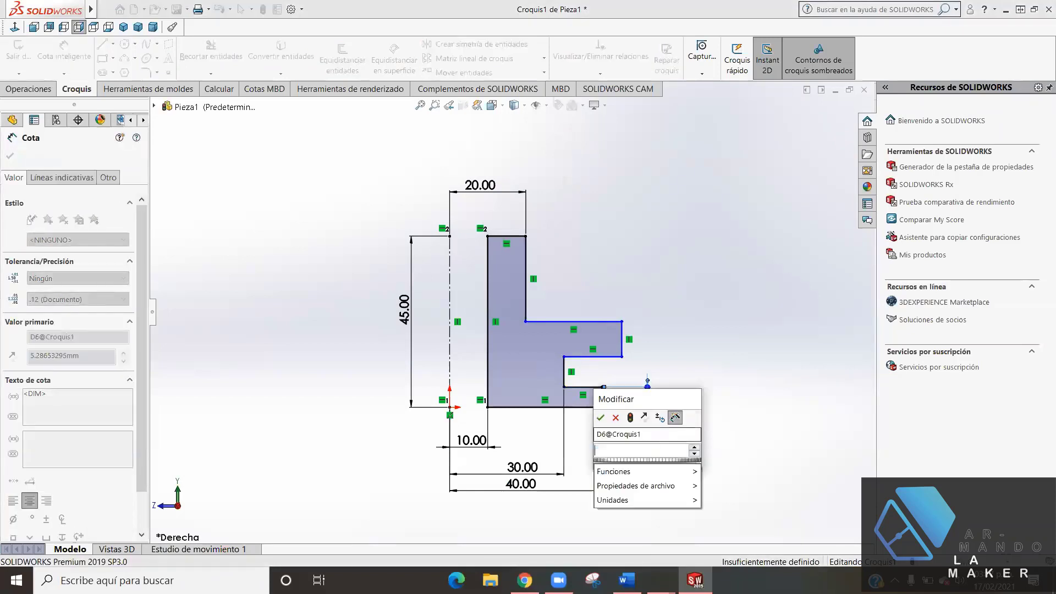
{"action": "left_click", "coordinate": [600, 417]}
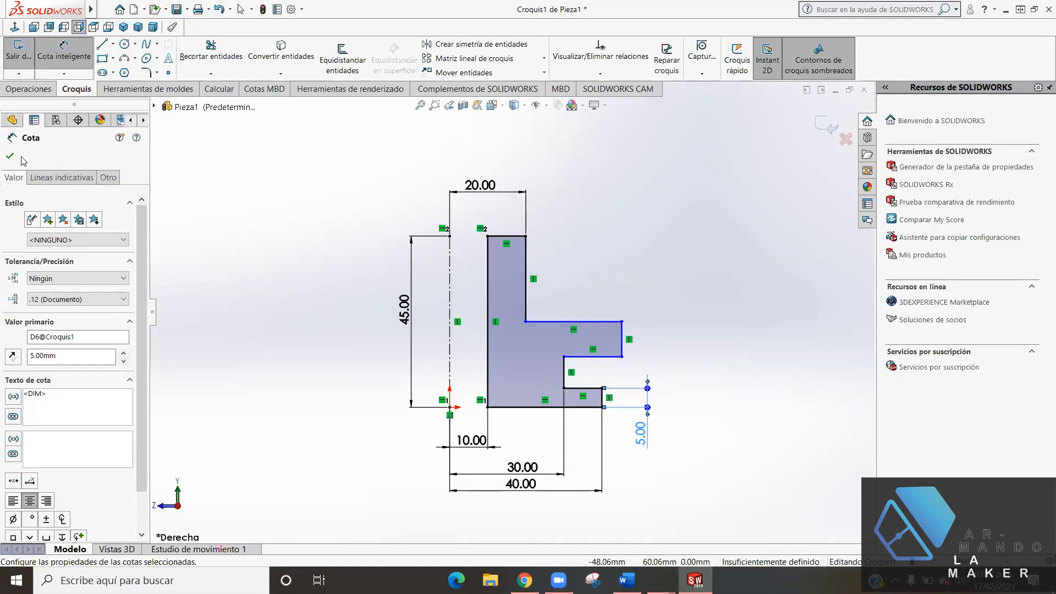
{"action": "key", "text": "Escape"}
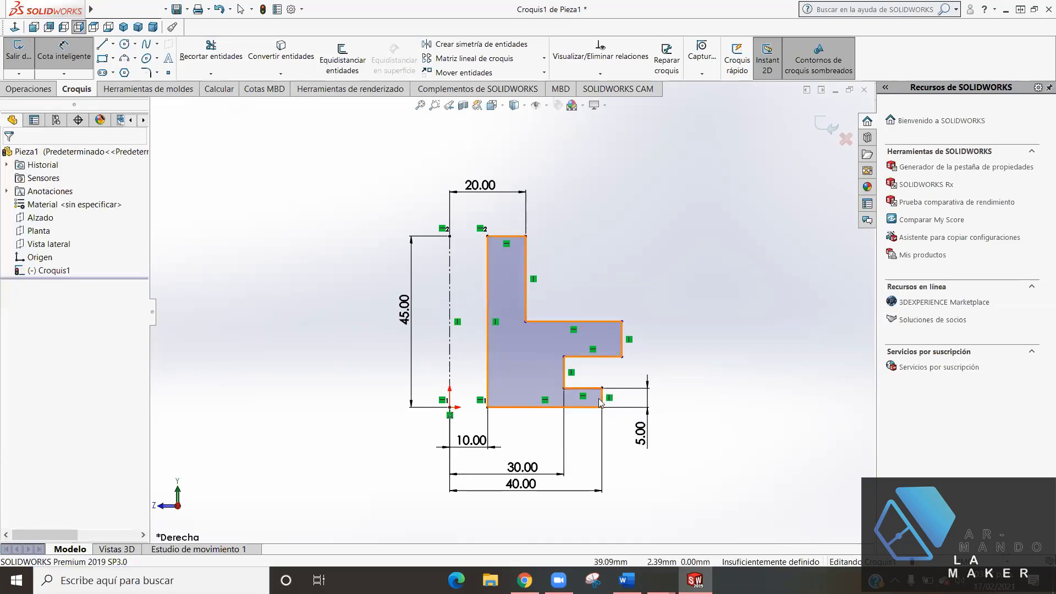
{"action": "key", "text": "Escape"}
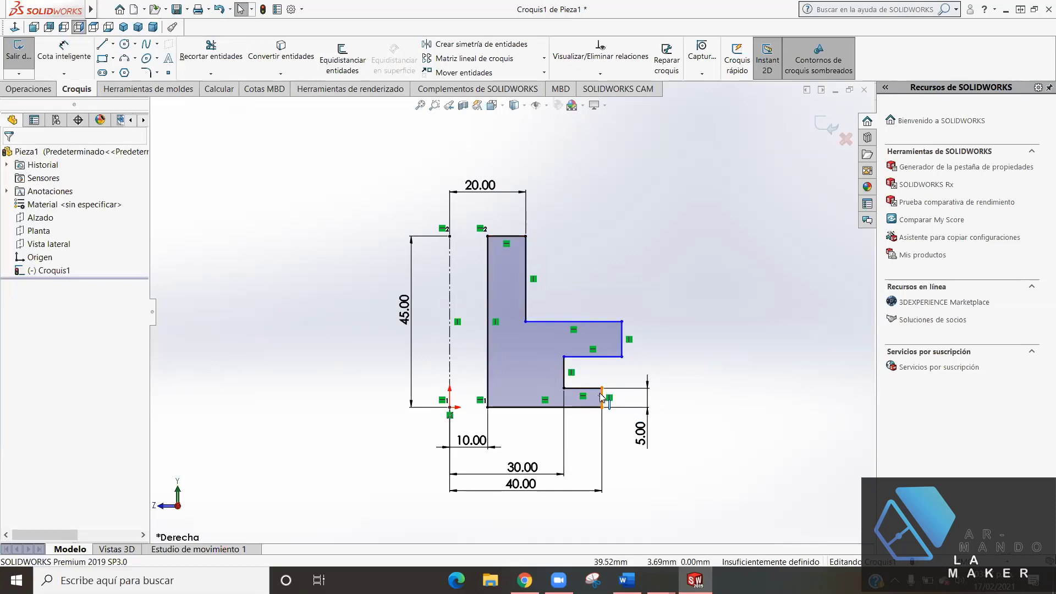
- Add an Equal relation between the outer vertical edges of the lower and upper flanges
{"action": "left_click", "coordinate": [602, 396]}
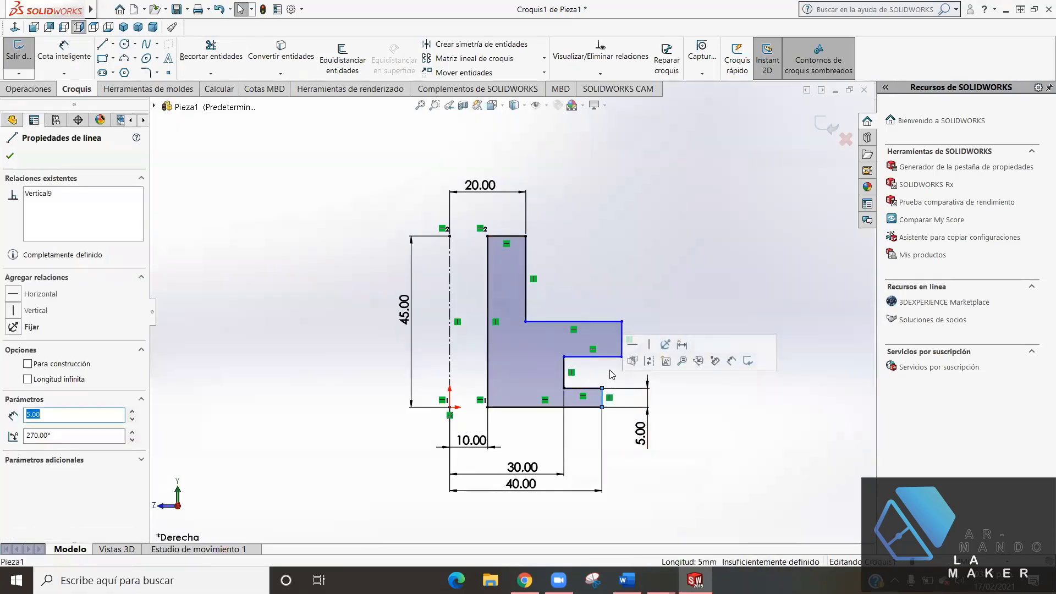
{"action": "left_click", "coordinate": [622, 330], "text": "ctrl"}
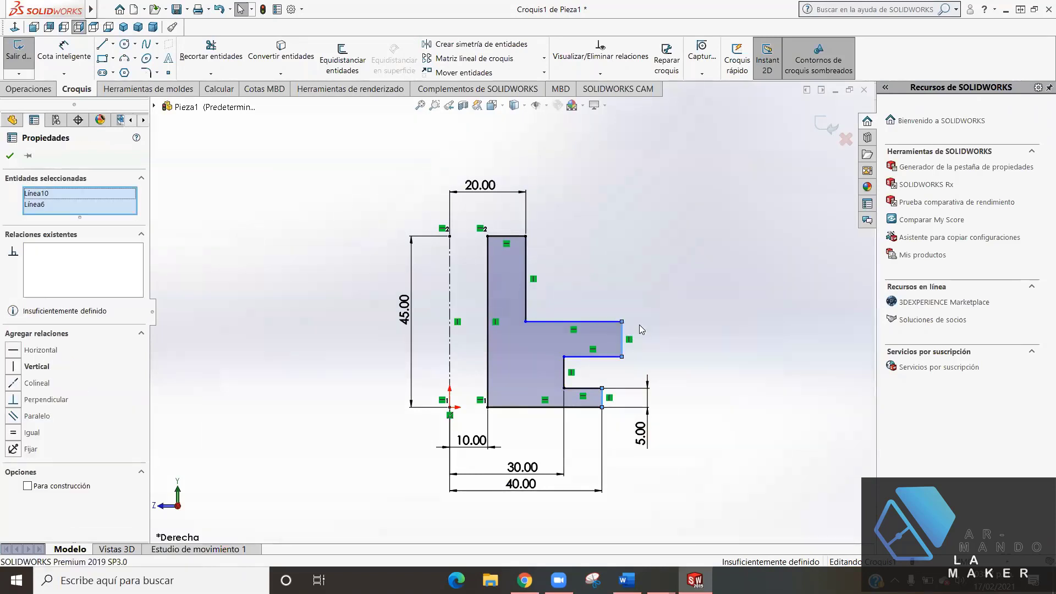
{"action": "left_click", "coordinate": [13, 433]}
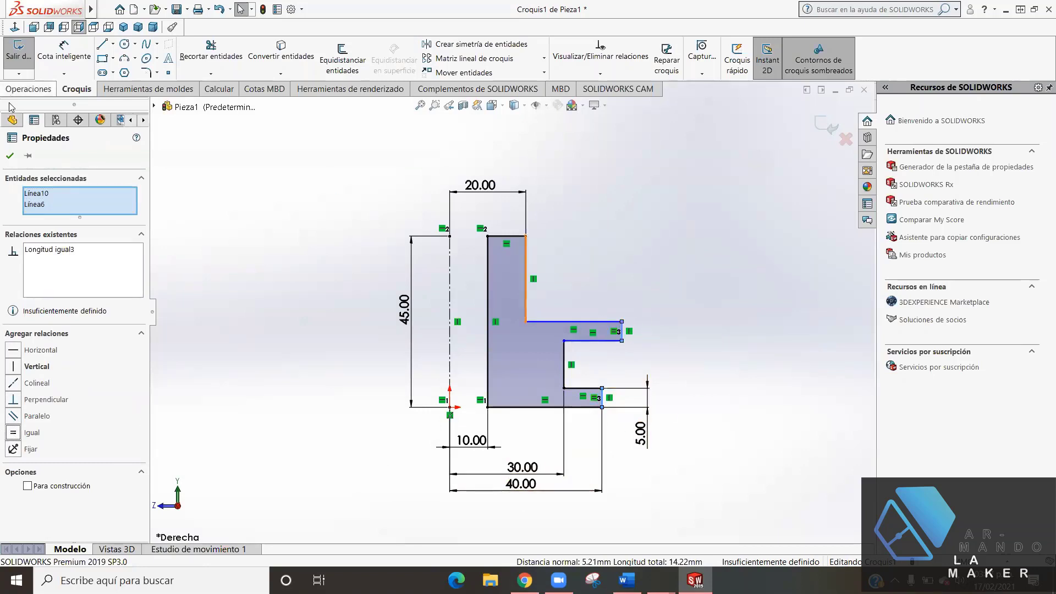
{"action": "left_click", "coordinate": [10, 157]}
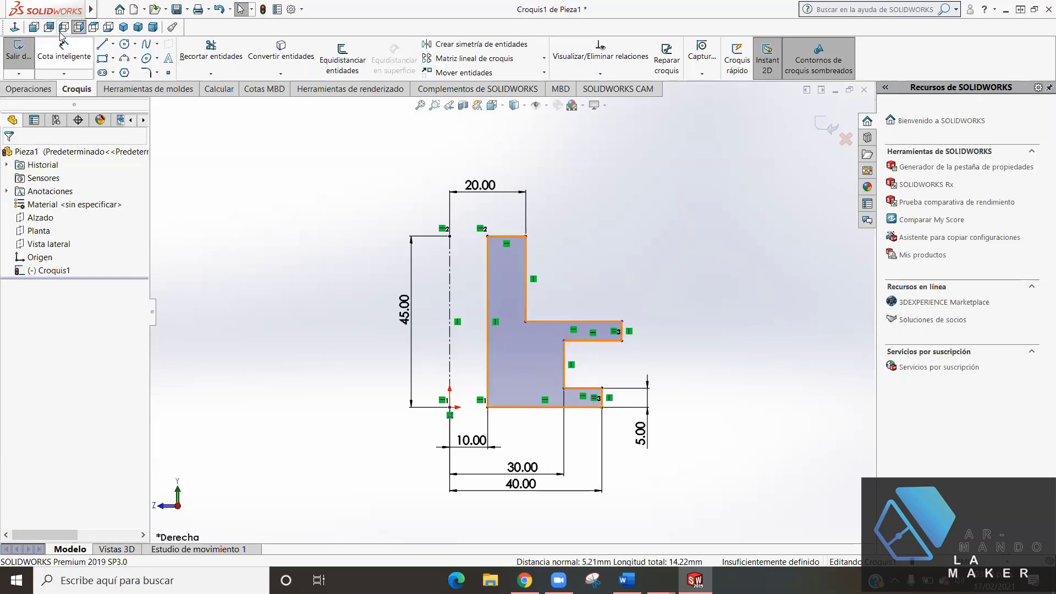
- Dimension the groove's vertical inner wall to 10 mm and close the Smart Dimension tool
{"action": "left_click", "coordinate": [67, 55]}
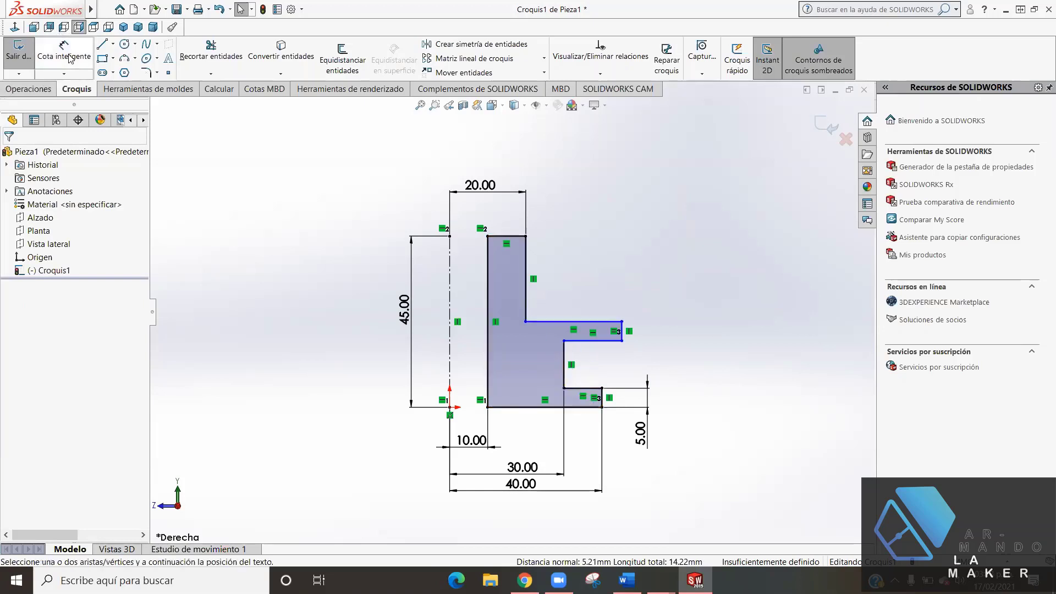
{"action": "left_click", "coordinate": [565, 355]}
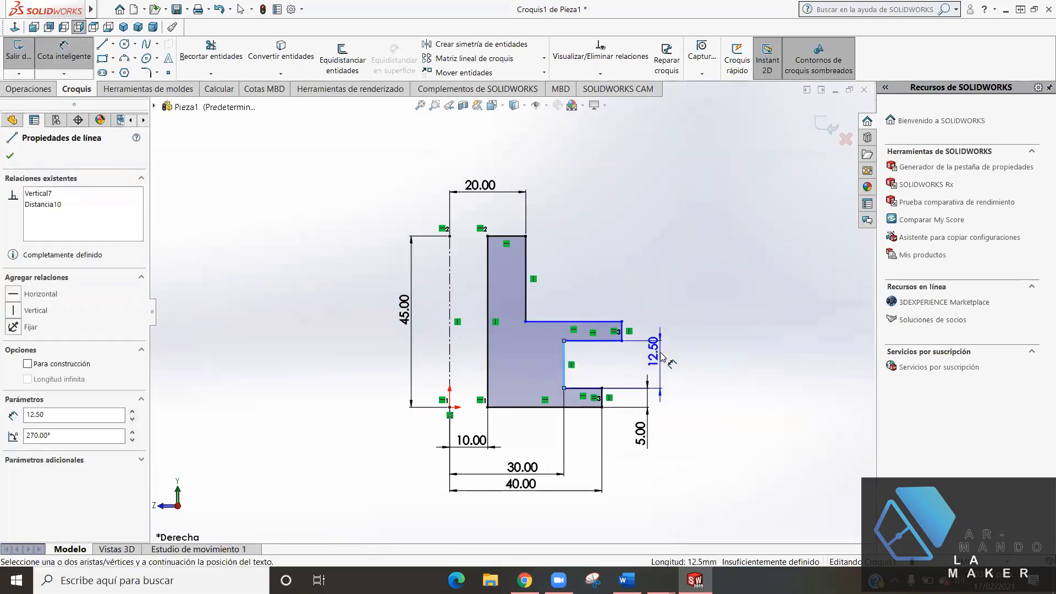
{"action": "left_click", "coordinate": [670, 319]}
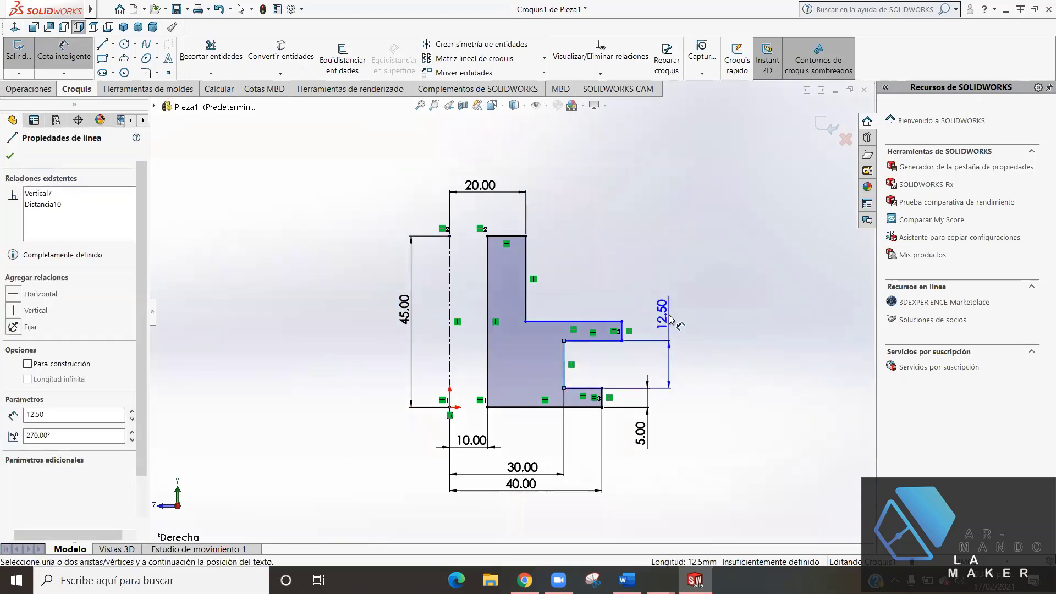
{"action": "double_click", "coordinate": [669, 318]}
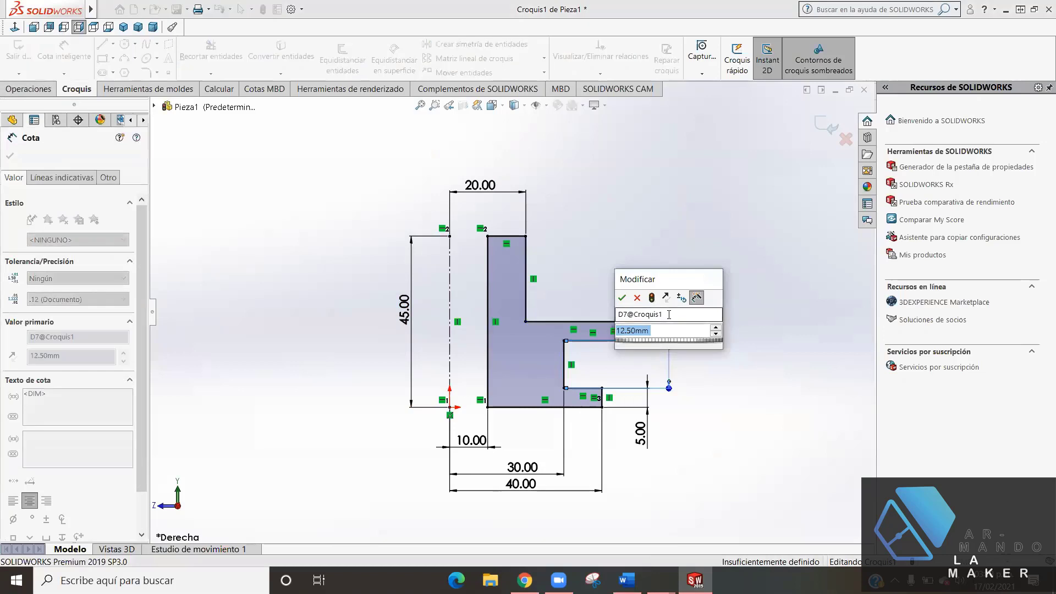
{"action": "type", "text": "10"}
{"action": "key", "text": "Return"}
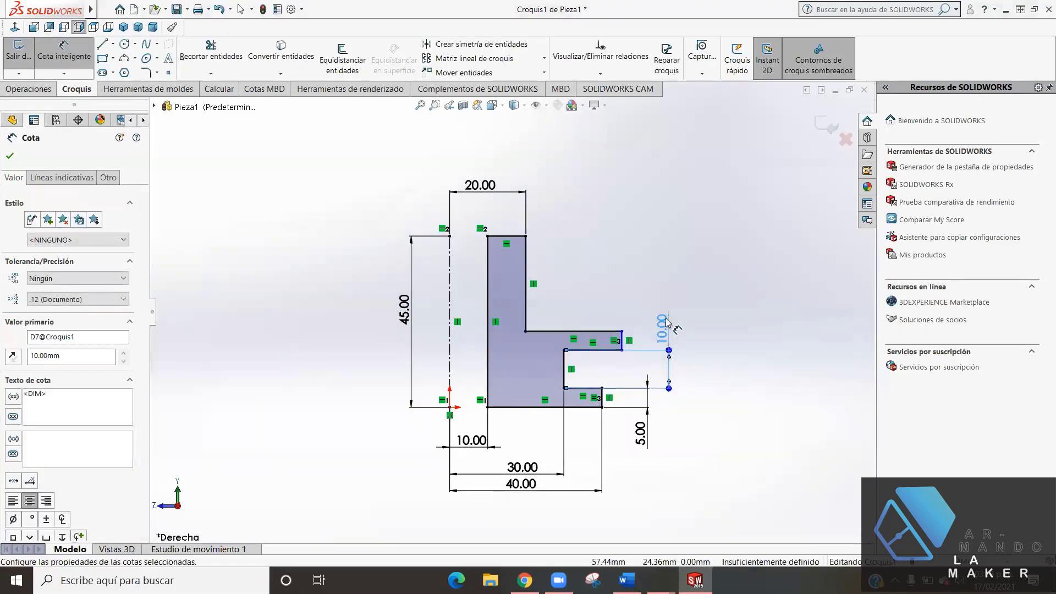
{"action": "left_click", "coordinate": [10, 156]}
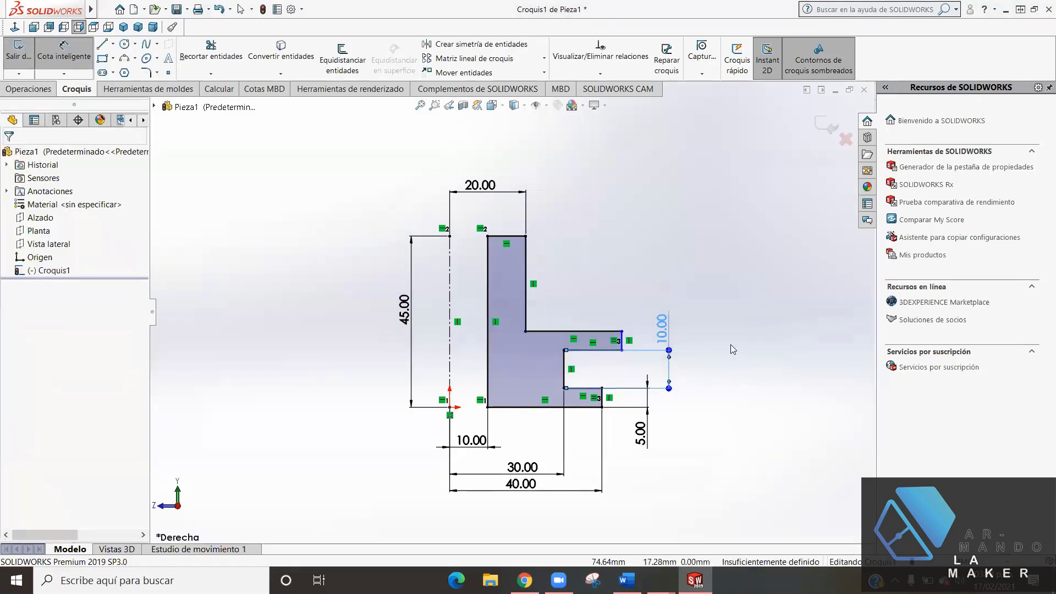
{"action": "key", "text": "Escape"}
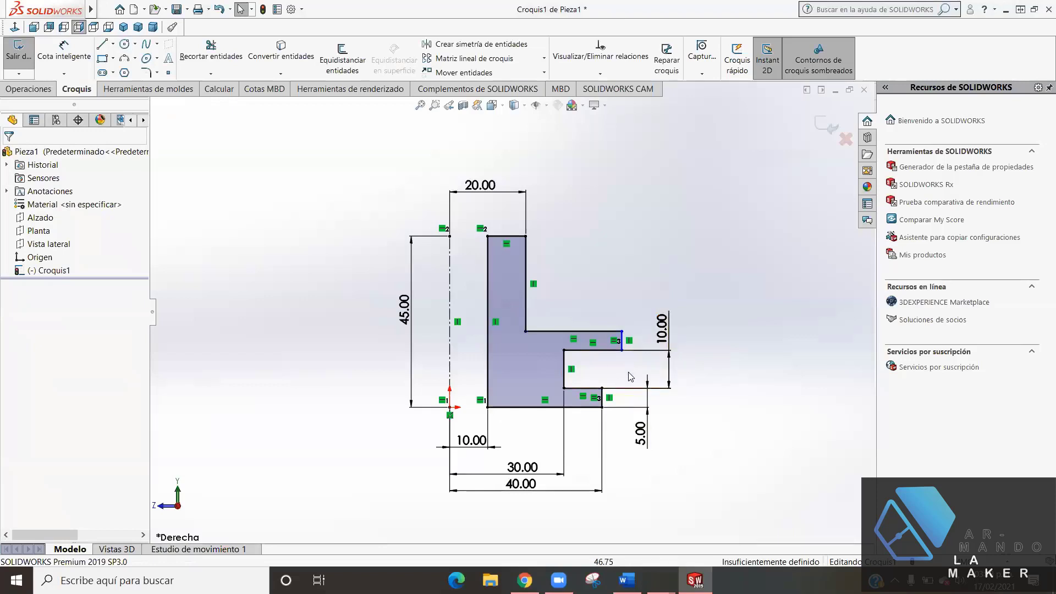
- Move the upper flange's outer vertical edge inward to about 1.7 mm beyond the lower flange's outer edge
{"action": "scroll", "coordinate": [630, 378], "scroll_direction": "down", "scroll_amount": 1}
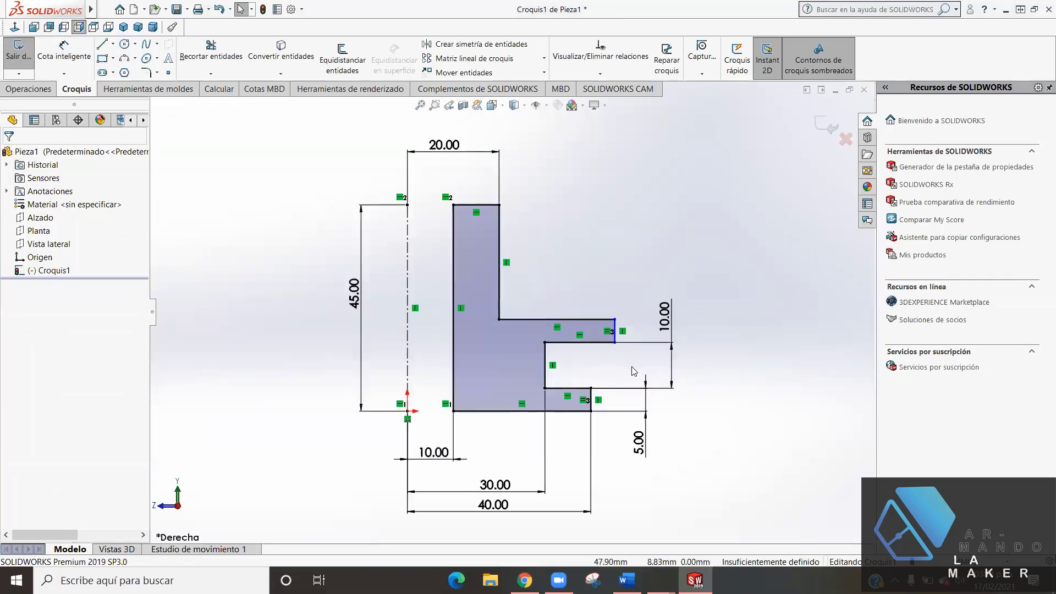
{"action": "left_click", "coordinate": [613, 333]}
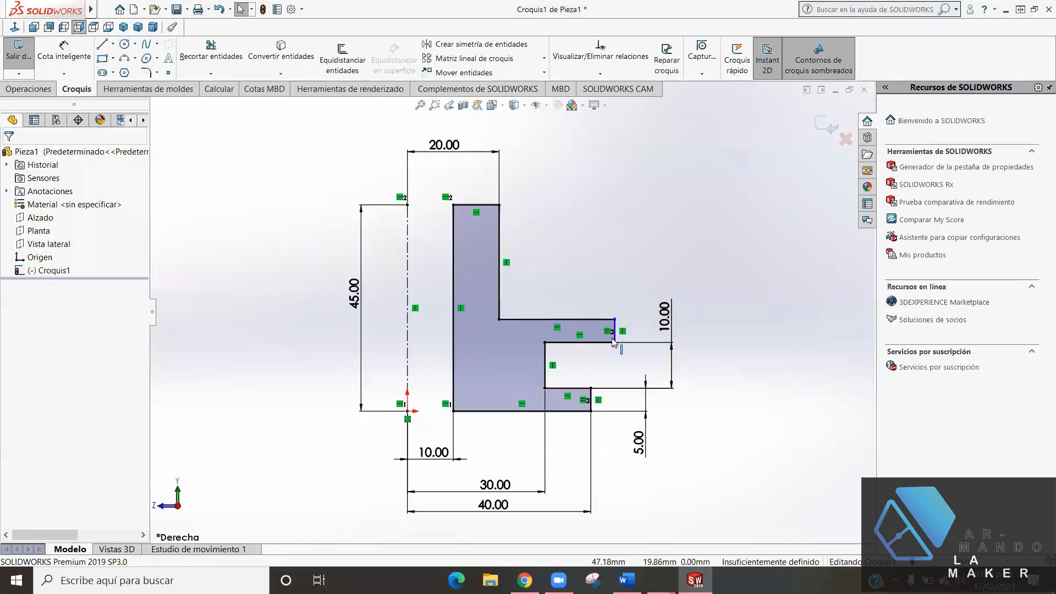
{"action": "left_click", "coordinate": [589, 402], "text": "ctrl"}
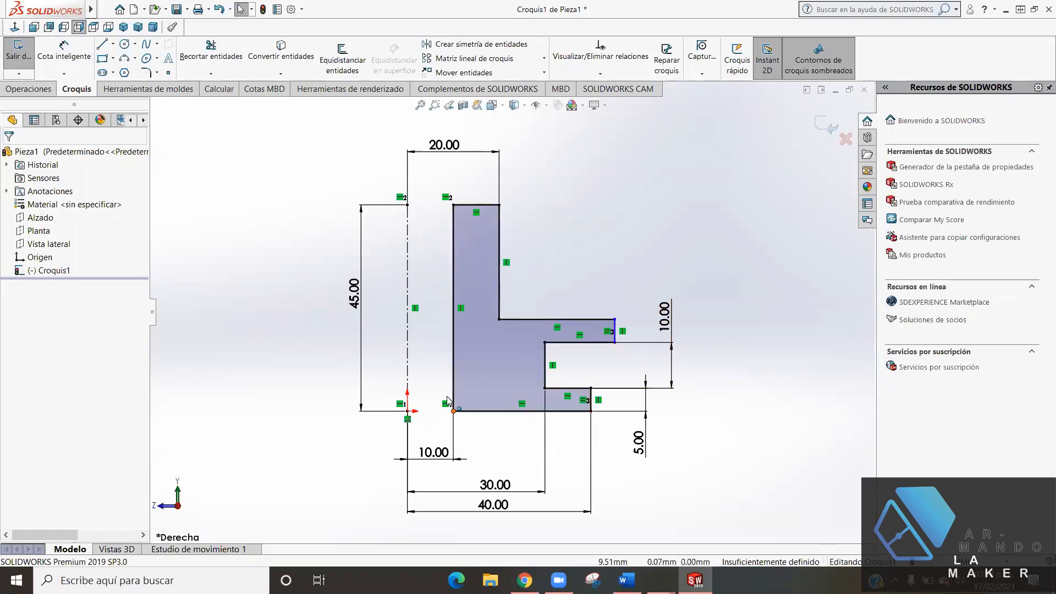
{"action": "left_click", "coordinate": [616, 334]}
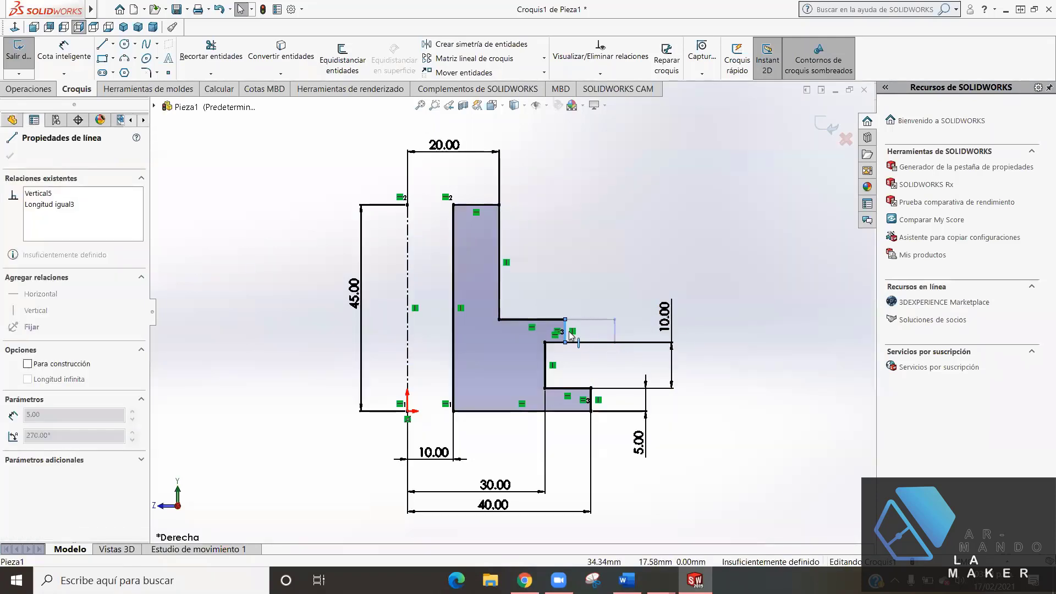
{"action": "left_click_drag", "start_coordinate": [579, 332], "coordinate": [601, 342]}
{"action": "left_click", "coordinate": [607, 355]}
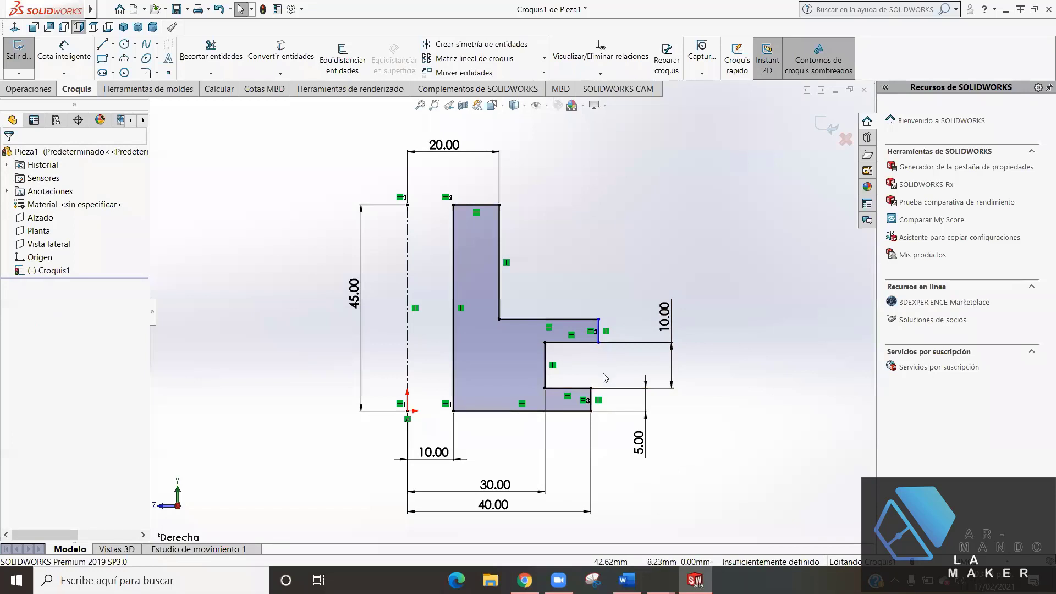
{"action": "left_click", "coordinate": [602, 331]}
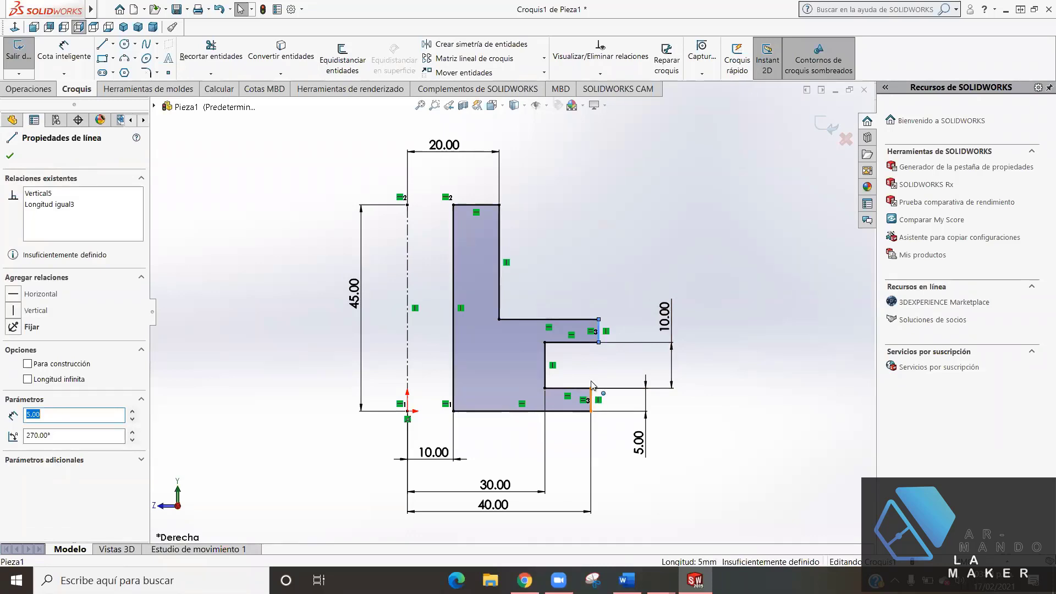
{"action": "left_click", "coordinate": [591, 399], "text": "ctrl"}
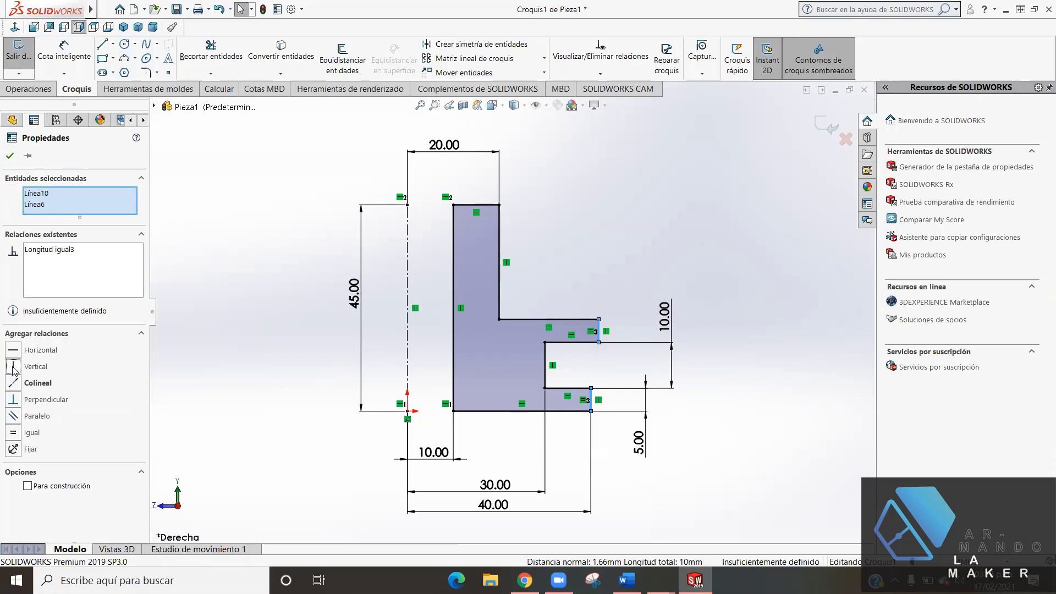
{"action": "left_click", "coordinate": [9, 158]}
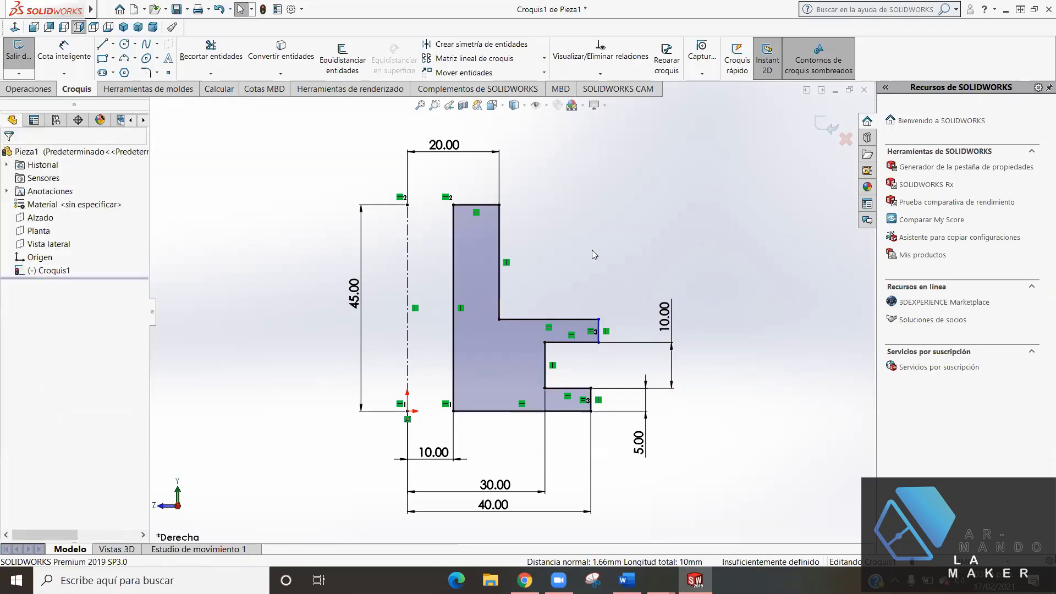
- Add a Vertical relation between the groove's two outer corner points to align the upper flange with the lower one
{"action": "scroll", "coordinate": [599, 361], "scroll_direction": "down", "scroll_amount": 2}
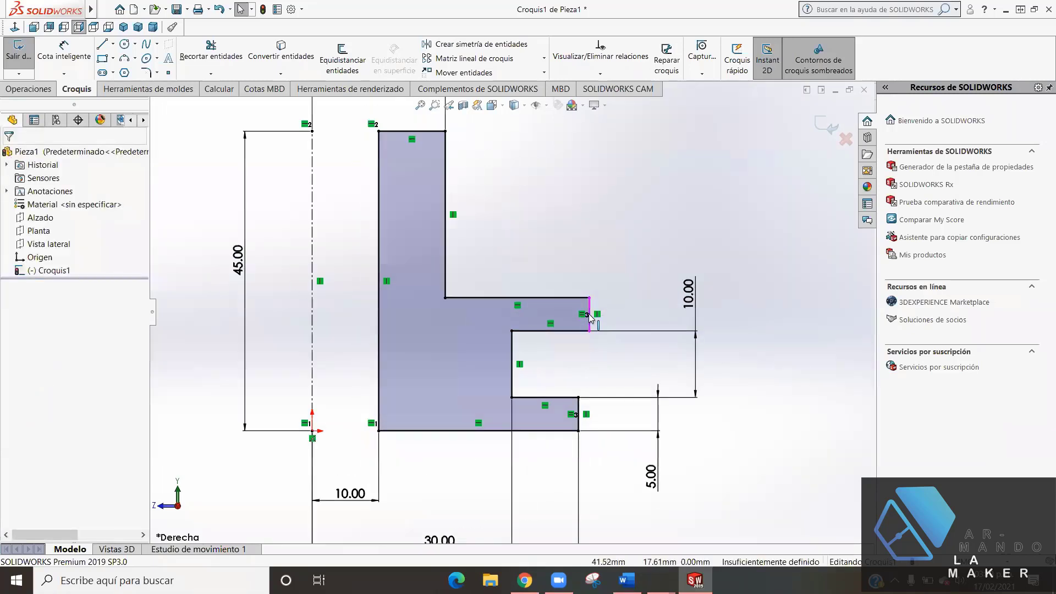
{"action": "left_click", "coordinate": [589, 317]}
{"action": "left_click", "coordinate": [579, 398]}
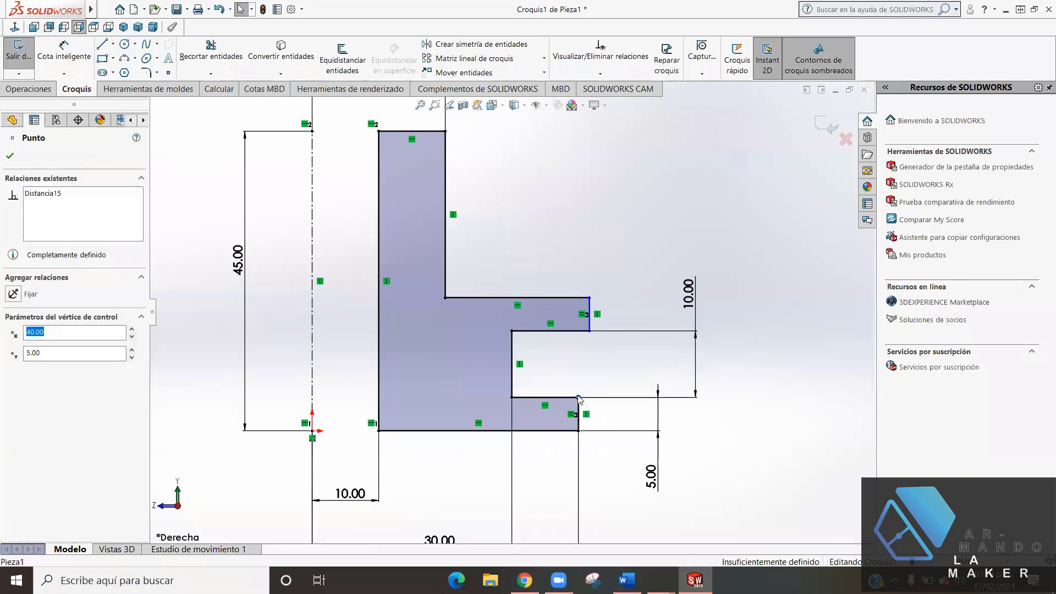
{"action": "left_click", "coordinate": [590, 331], "text": "ctrl"}
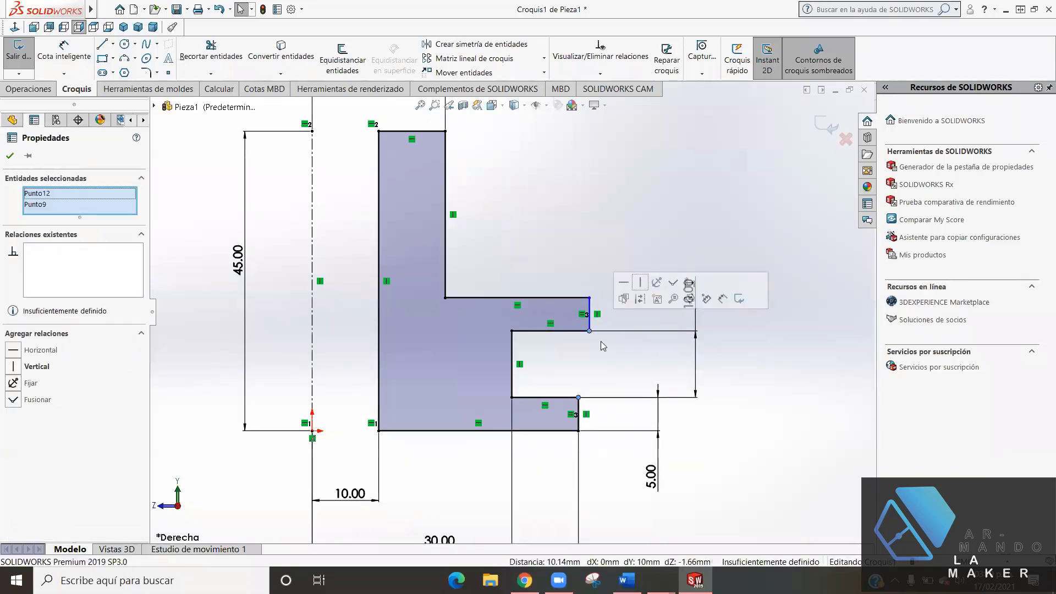
{"action": "left_click", "coordinate": [15, 365]}
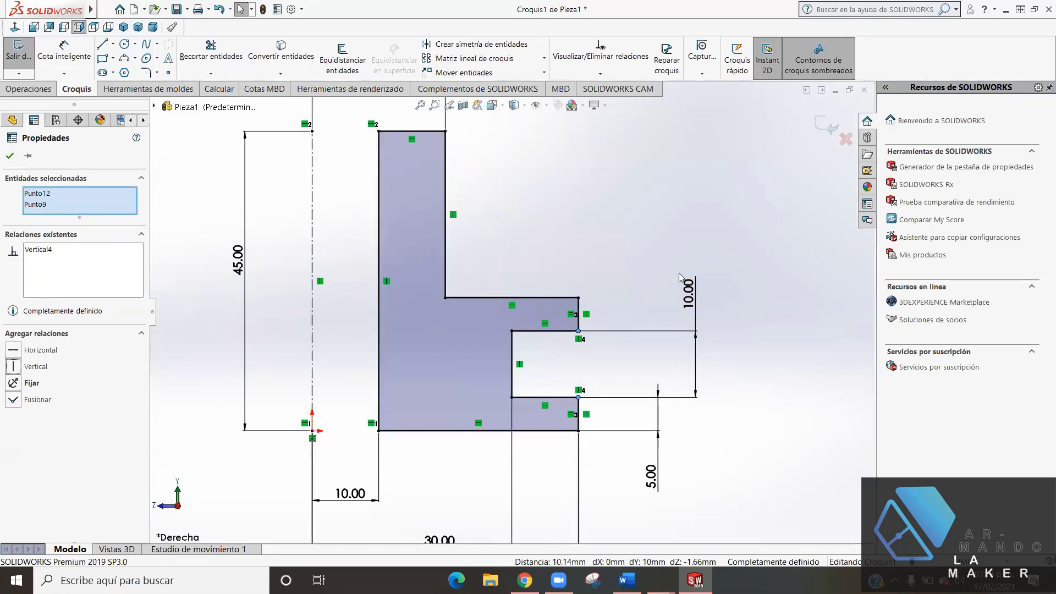
{"action": "left_click", "coordinate": [9, 155]}
- Exit the half-profile sketch and show it in the isometric view
{"action": "scroll", "coordinate": [525, 277], "scroll_direction": "up", "scroll_amount": 3}
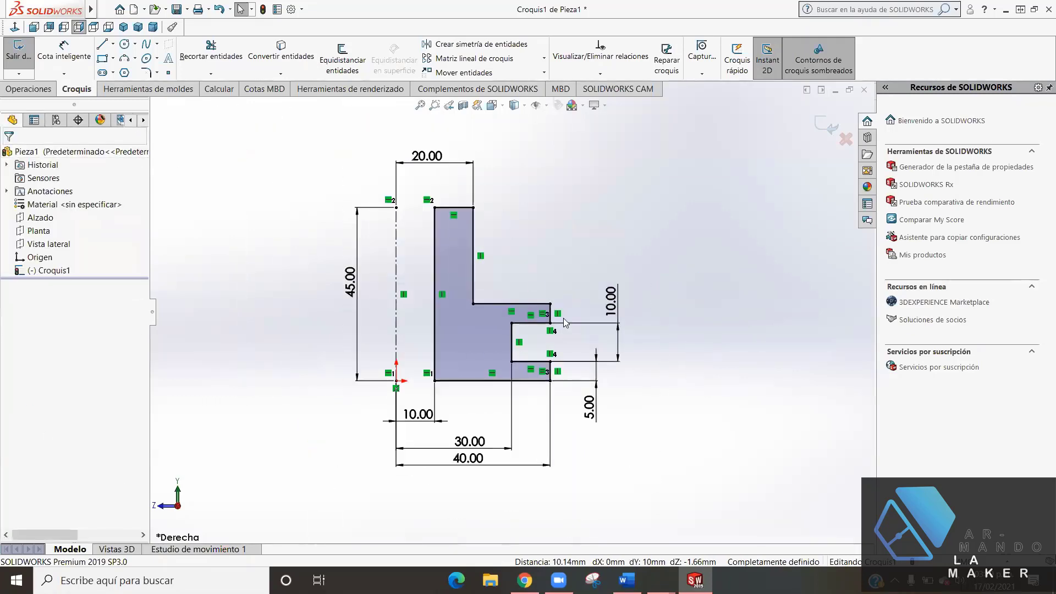
{"action": "scroll", "coordinate": [512, 317], "scroll_direction": "up", "scroll_amount": 1}
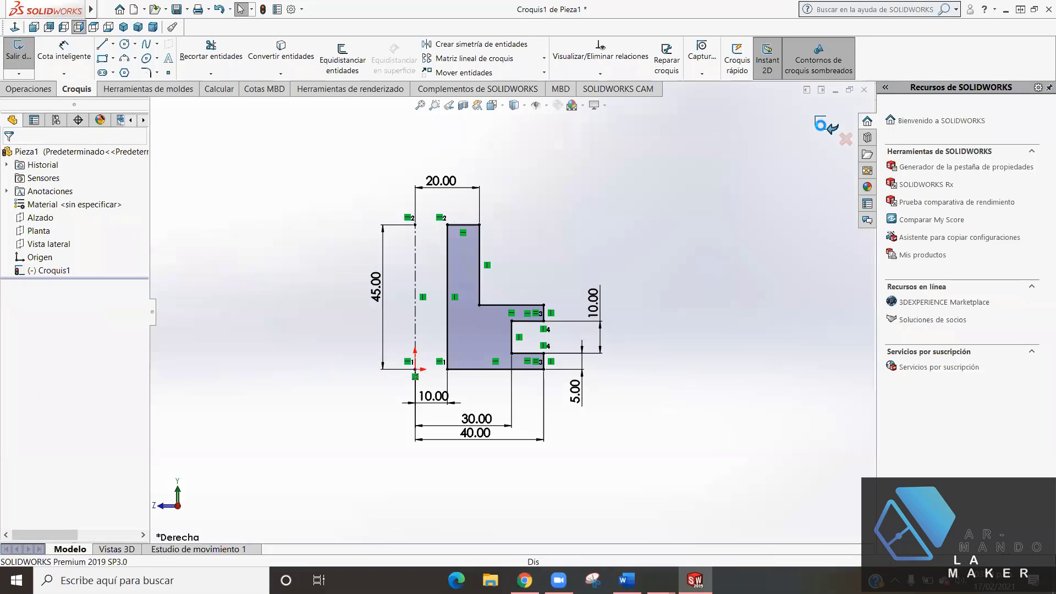
{"action": "left_click", "coordinate": [822, 129]}
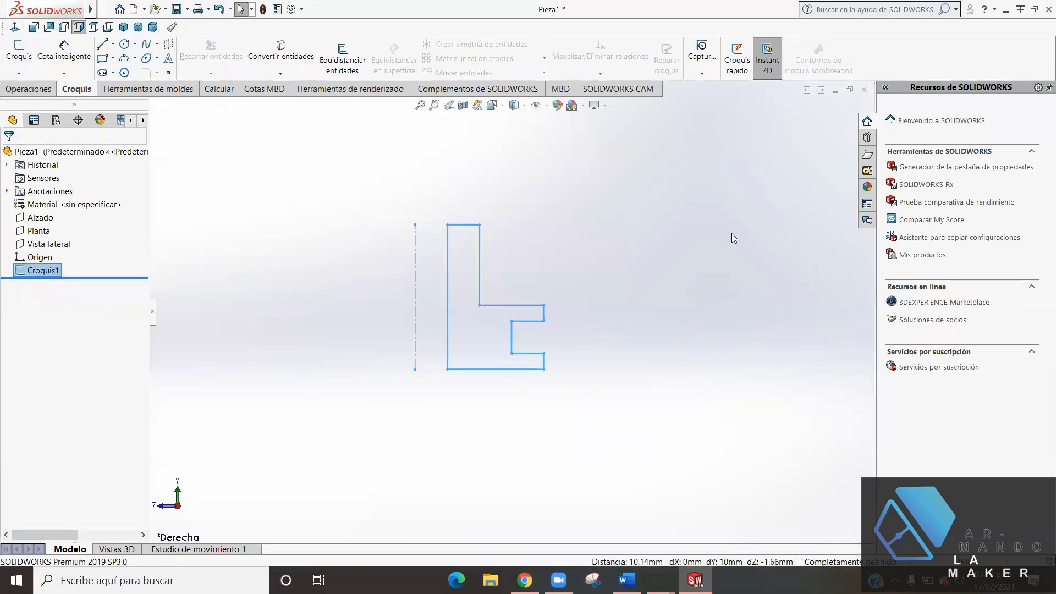
{"action": "key", "text": "ctrl+7"}
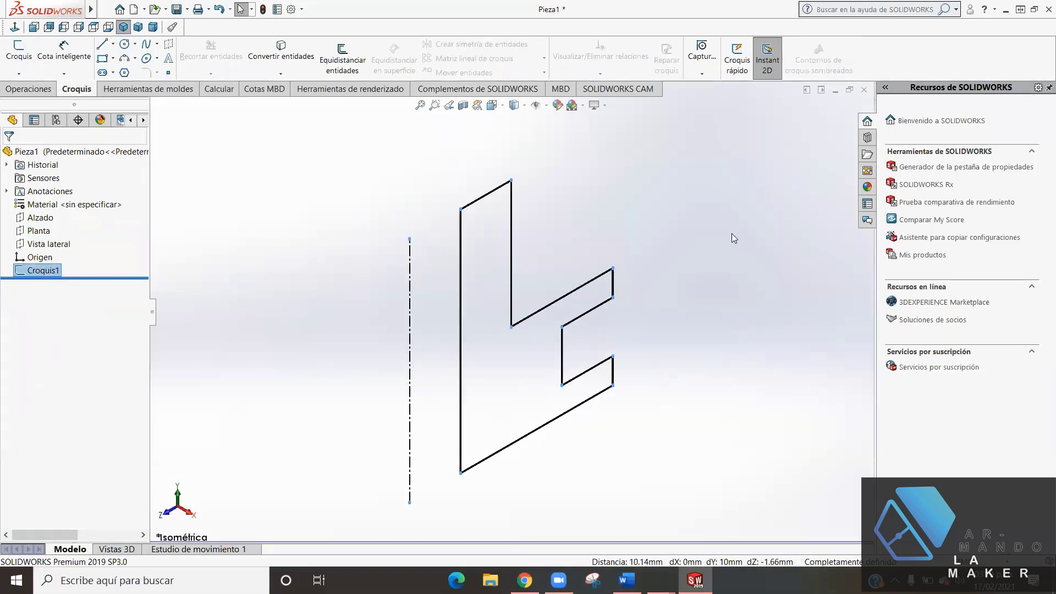
{"action": "scroll", "coordinate": [489, 343], "scroll_direction": "up", "scroll_amount": 2}
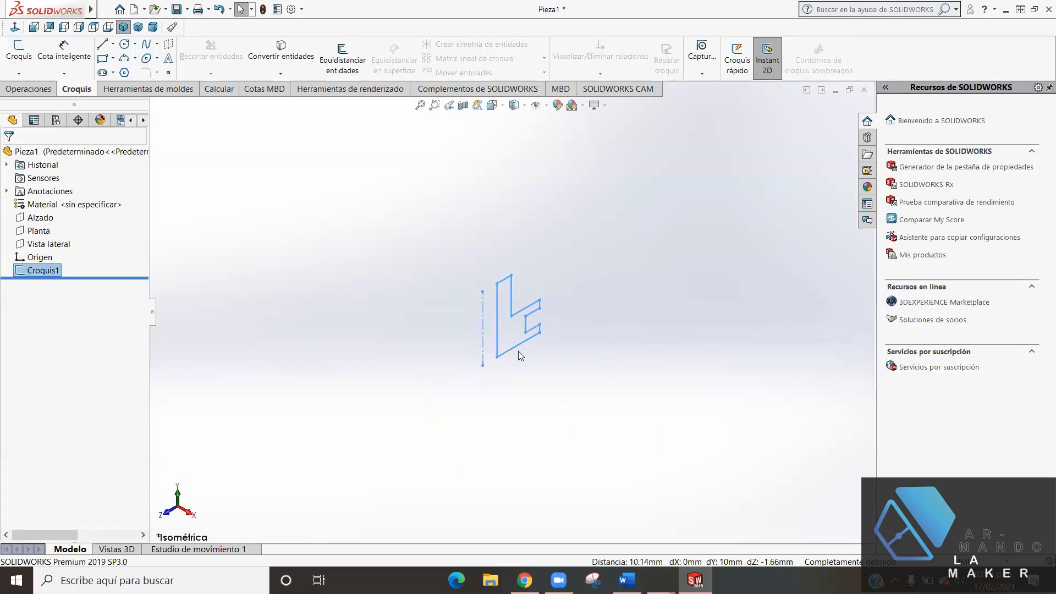
{"action": "scroll", "coordinate": [518, 353], "scroll_direction": "down", "scroll_amount": 1}
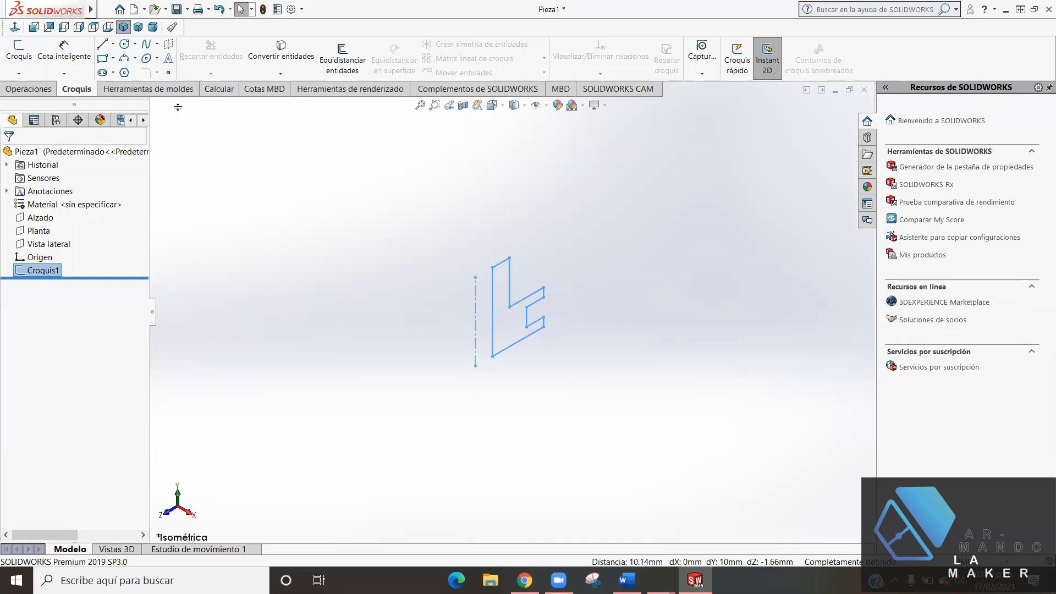
{"action": "left_click", "coordinate": [9, 90]}
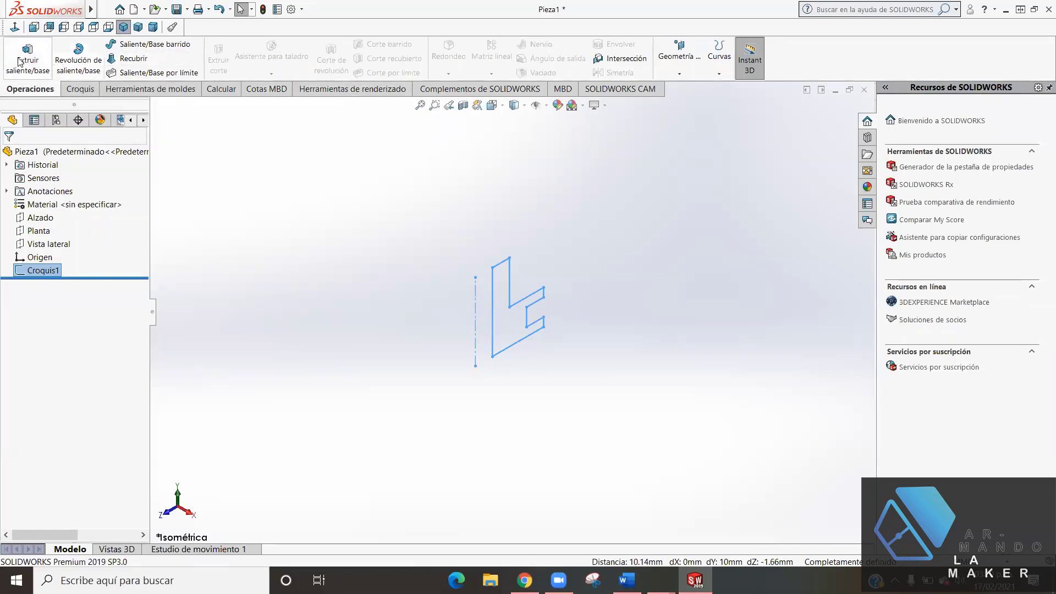
{"action": "left_click", "coordinate": [79, 57]}
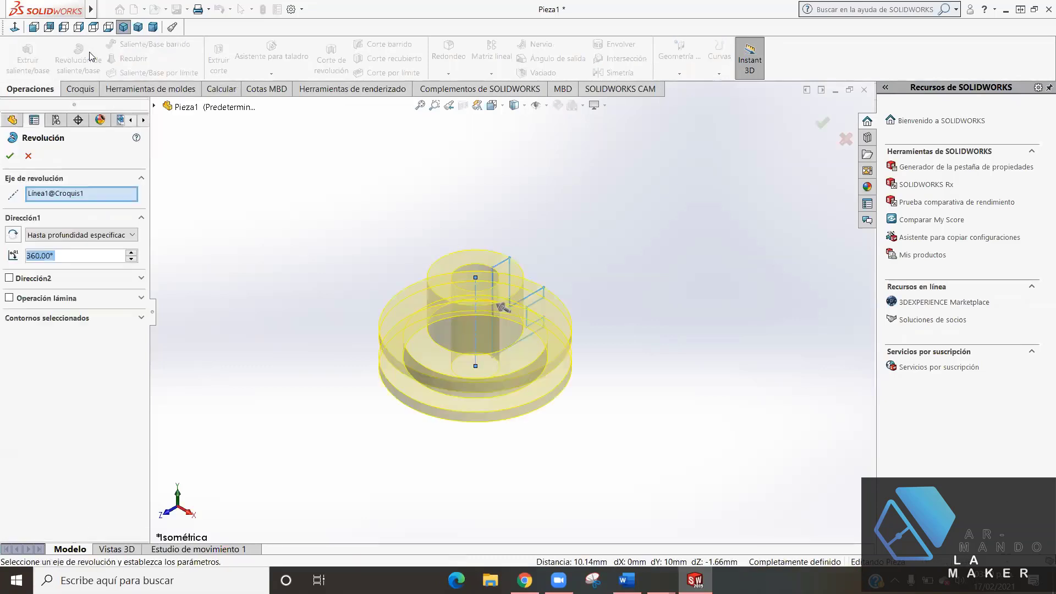
{"action": "left_click", "coordinate": [28, 155]}
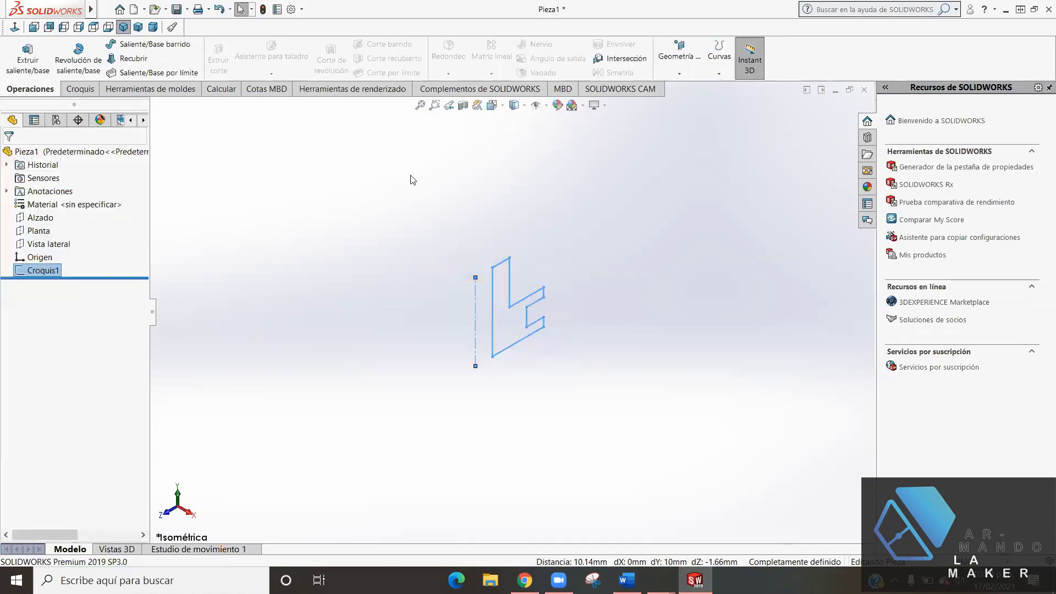
{"action": "left_click", "coordinate": [226, 242]}
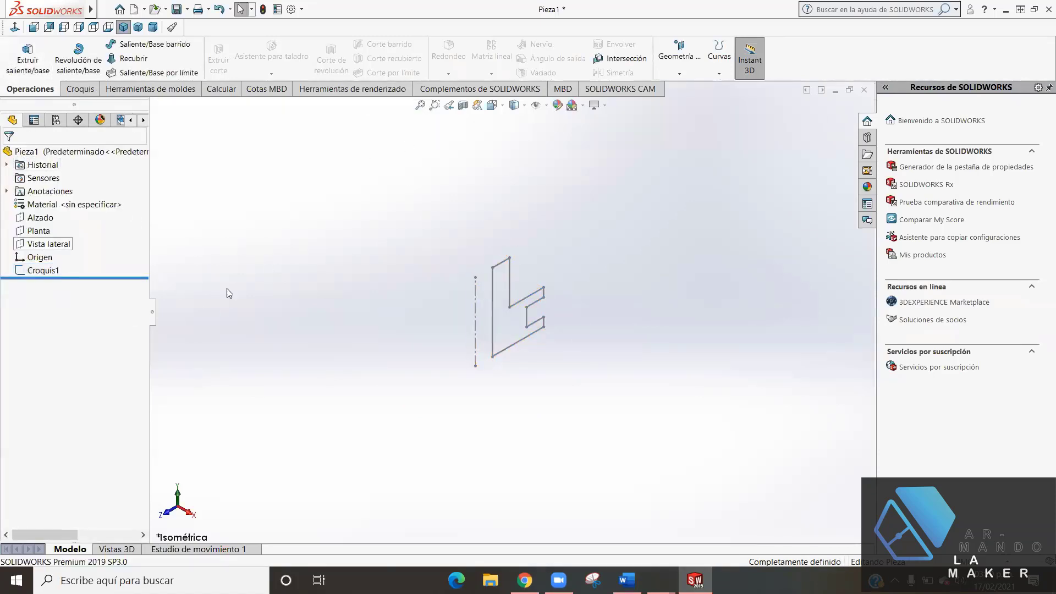
- Start a Revolve of the half-profile sketch about its centerline and set the revolve angle to 270°
{"action": "left_click", "coordinate": [85, 72]}
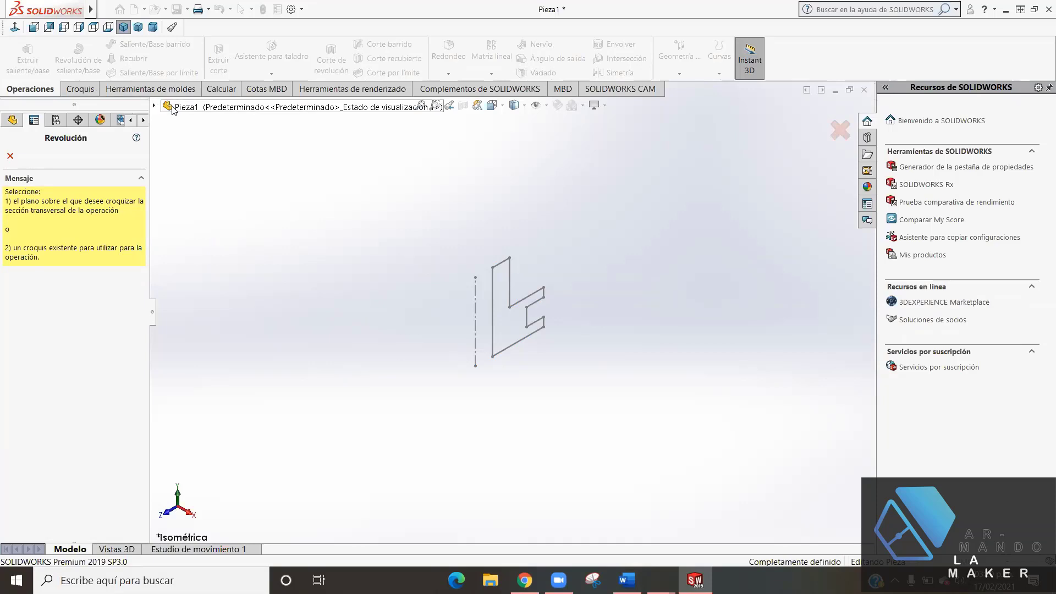
{"action": "left_click", "coordinate": [156, 106]}
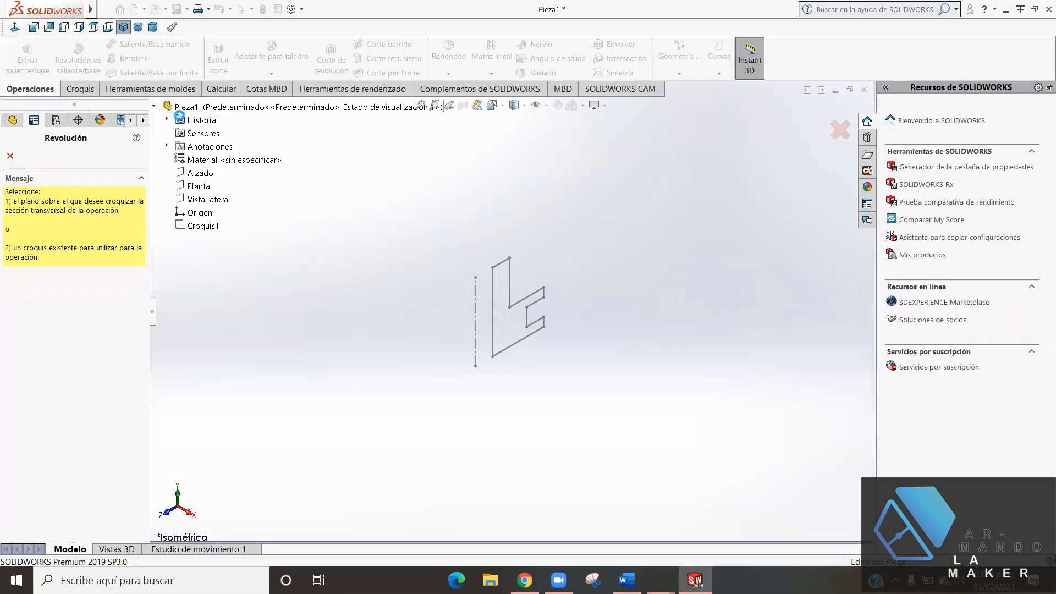
{"action": "left_click", "coordinate": [201, 227]}
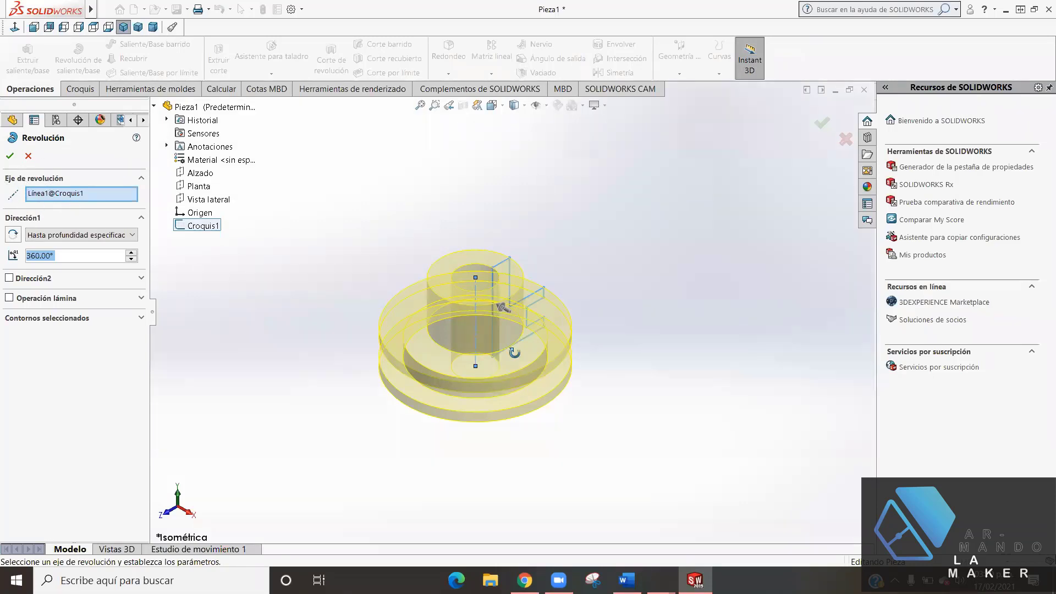
{"action": "middle_click_drag", "start_coordinate": [515, 352], "coordinate": [486, 359]}
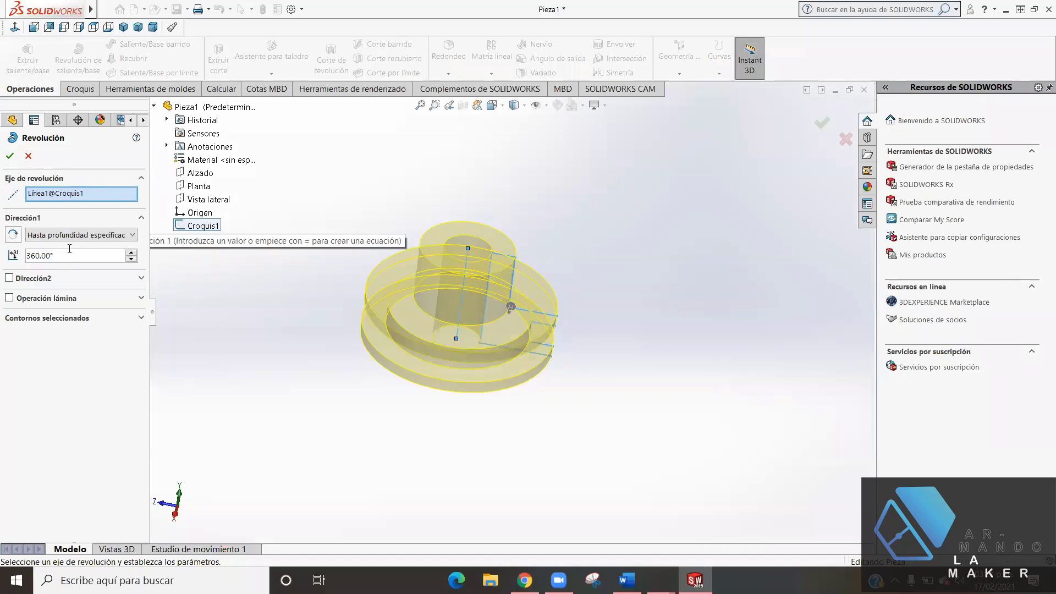
{"action": "key", "text": "BackSpace"}
{"action": "key", "text": "BackSpace"}
{"action": "key", "text": "BackSpace"}
{"action": "key", "text": "BackSpace"}
{"action": "key", "text": "BackSpace"}
{"action": "key", "text": "BackSpace"}
{"action": "key", "text": "BackSpace"}
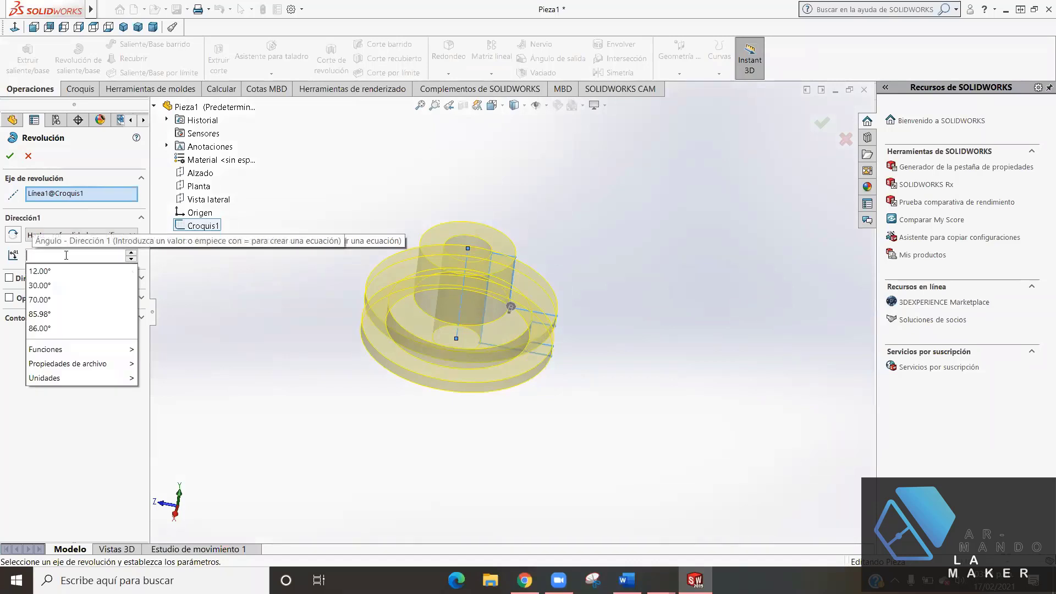
{"action": "type", "text": "270"}
{"action": "key", "text": "Return"}
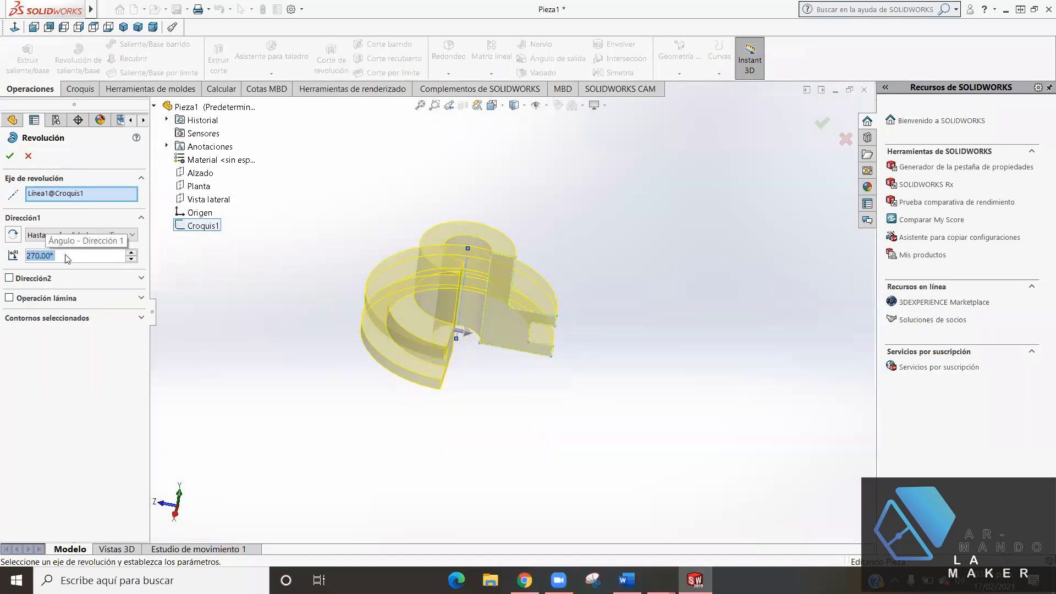
- Try a smaller revolve angle of about 207° using the angle handle in the preview
{"action": "middle_click_drag", "start_coordinate": [594, 391], "coordinate": [560, 355]}
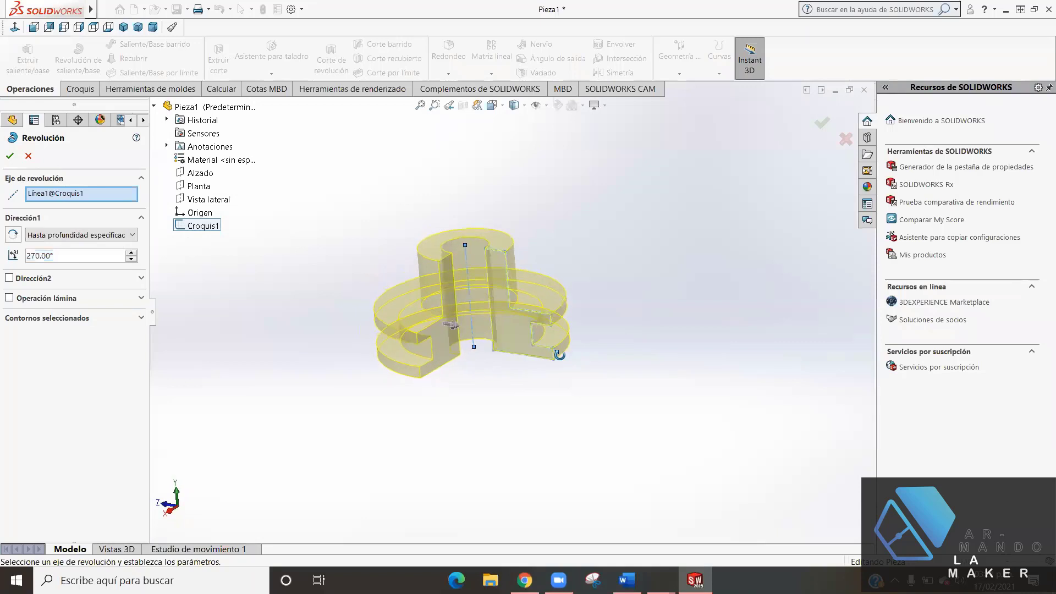
{"action": "middle_click_drag", "start_coordinate": [488, 413], "coordinate": [515, 396]}
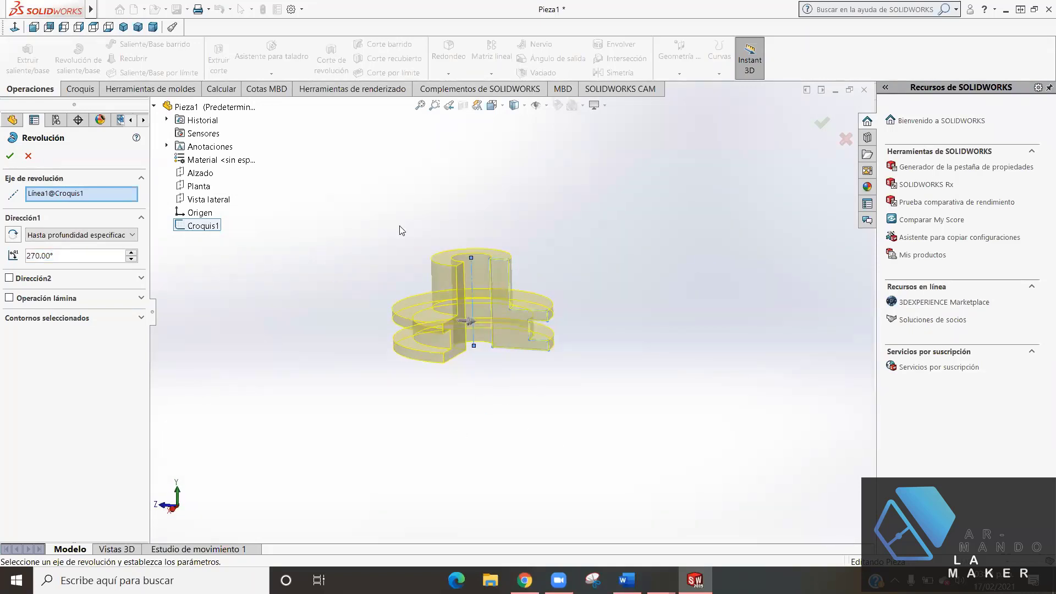
{"action": "middle_click_drag", "start_coordinate": [533, 396], "coordinate": [532, 422]}
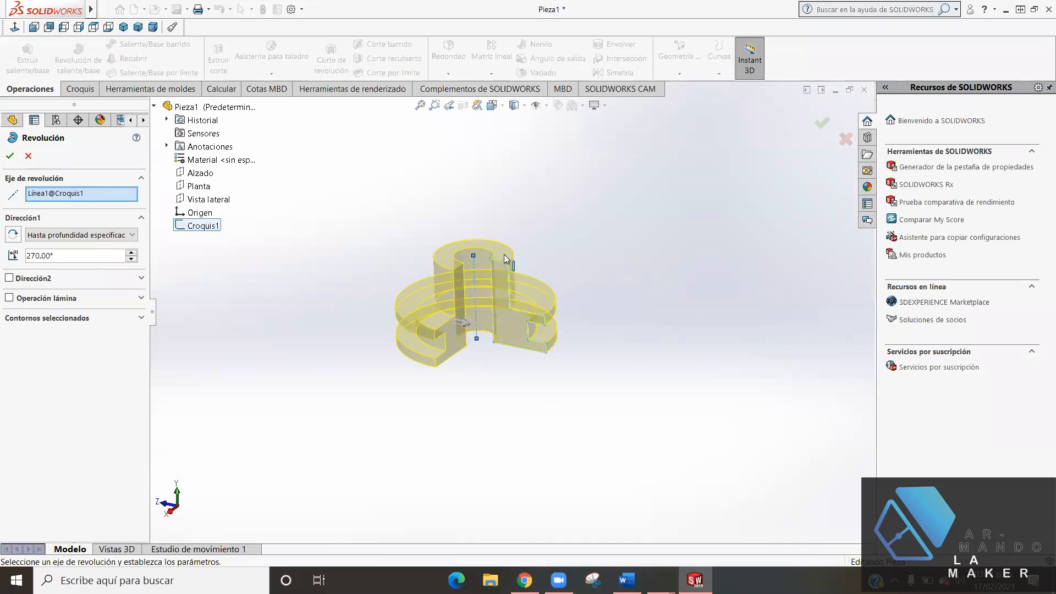
{"action": "middle_click_drag", "start_coordinate": [469, 371], "coordinate": [483, 370]}
{"action": "scroll", "coordinate": [471, 315], "scroll_direction": "down", "scroll_amount": 2}
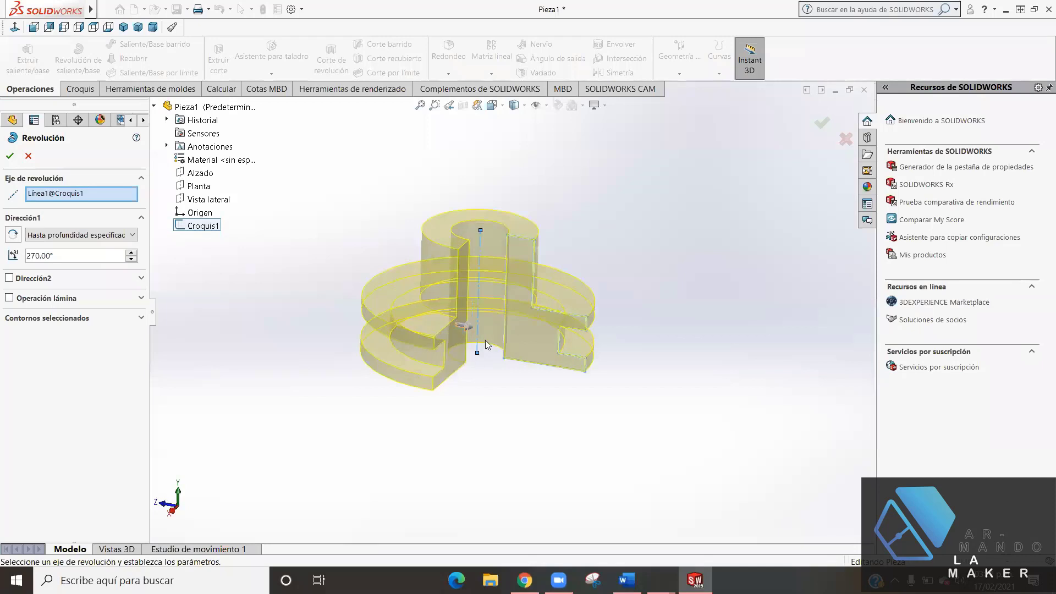
{"action": "right_click", "coordinate": [485, 485]}
{"action": "left_click", "coordinate": [460, 379]}
{"action": "left_click", "coordinate": [469, 326]}
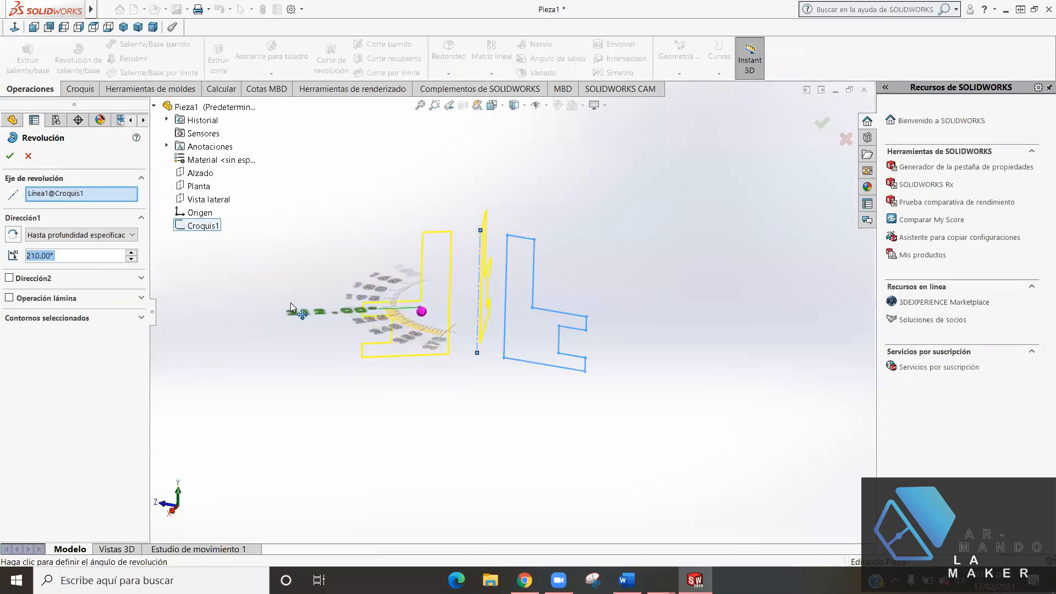
{"action": "left_click", "coordinate": [295, 302]}
{"action": "middle_click_drag", "start_coordinate": [452, 383], "coordinate": [446, 415]}
- Reduce the previewed revolve's angle further to 152° with the angle handle
{"action": "left_click", "coordinate": [421, 300]}
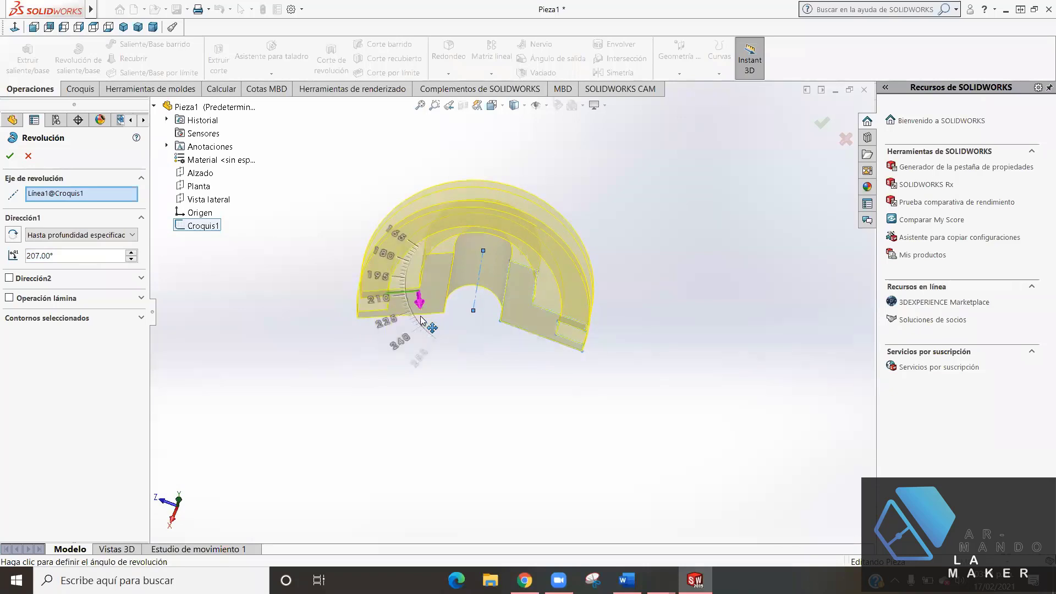
{"action": "left_click", "coordinate": [428, 334]}
{"action": "mouse_move", "coordinate": [474, 340]}
{"action": "middle_mouse_down"}
{"action": "mouse_move", "coordinate": [470, 420]}
{"action": "mouse_move", "coordinate": [467, 410]}
{"action": "middle_mouse_up"}
{"action": "left_click_drag", "start_coordinate": [446, 334], "coordinate": [437, 231]}
{"action": "middle_click_drag", "start_coordinate": [479, 268], "coordinate": [534, 364]}
{"action": "middle_click_drag", "start_coordinate": [543, 217], "coordinate": [527, 324]}
{"action": "middle_click_drag", "start_coordinate": [519, 224], "coordinate": [518, 370]}
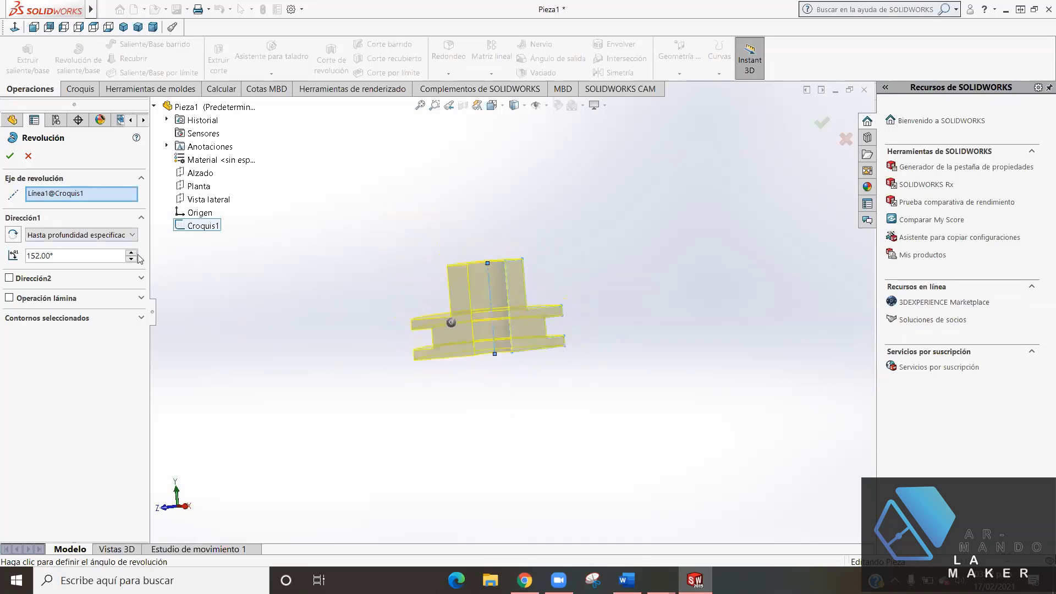
- Set the revolve angle to 360° and accept the revolved solid
{"action": "left_click", "coordinate": [67, 258]}
{"action": "left_click_drag", "start_coordinate": [67, 258], "coordinate": [23, 259]}
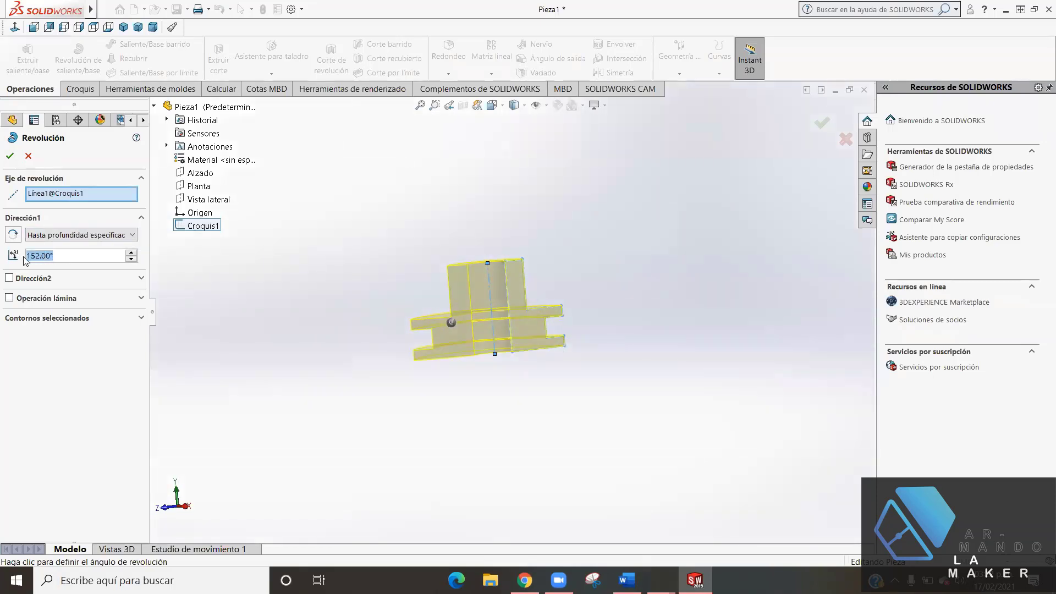
{"action": "key", "text": "BackSpace"}
{"action": "type", "text": "360"}
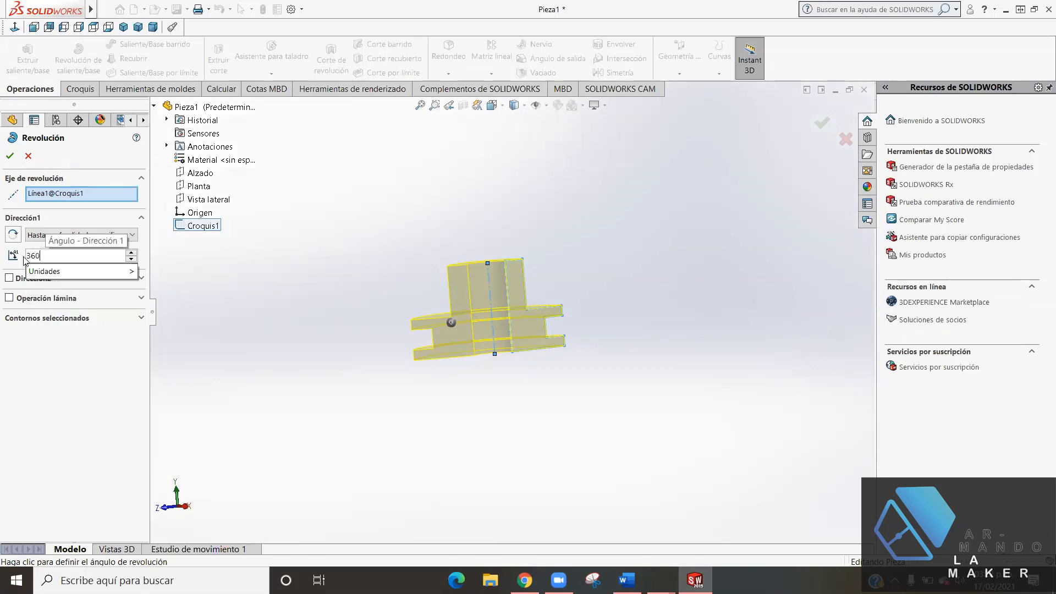
{"action": "key", "text": "Return"}
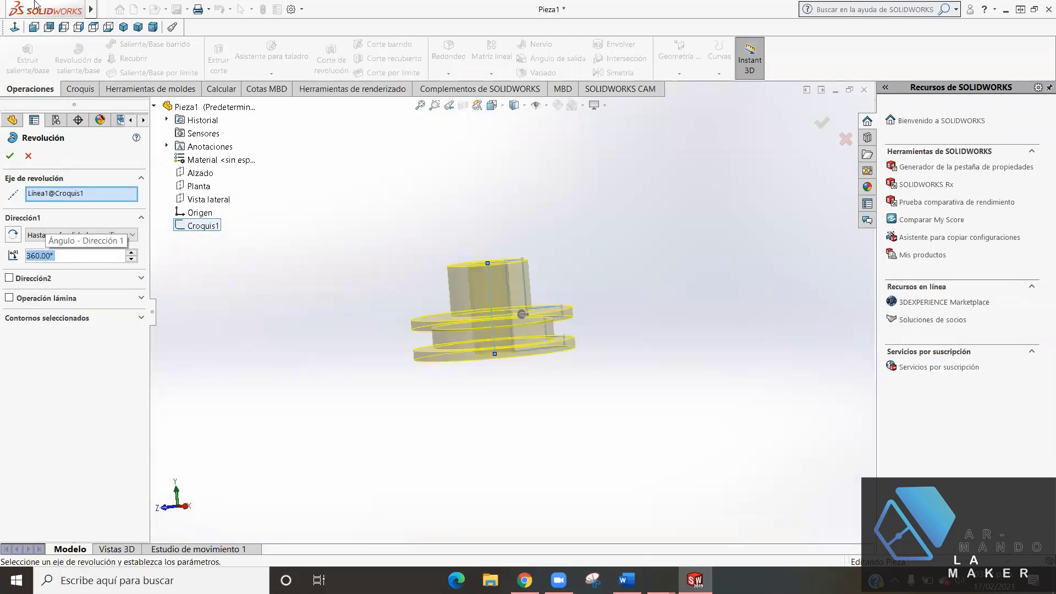
{"action": "left_click", "coordinate": [10, 156]}
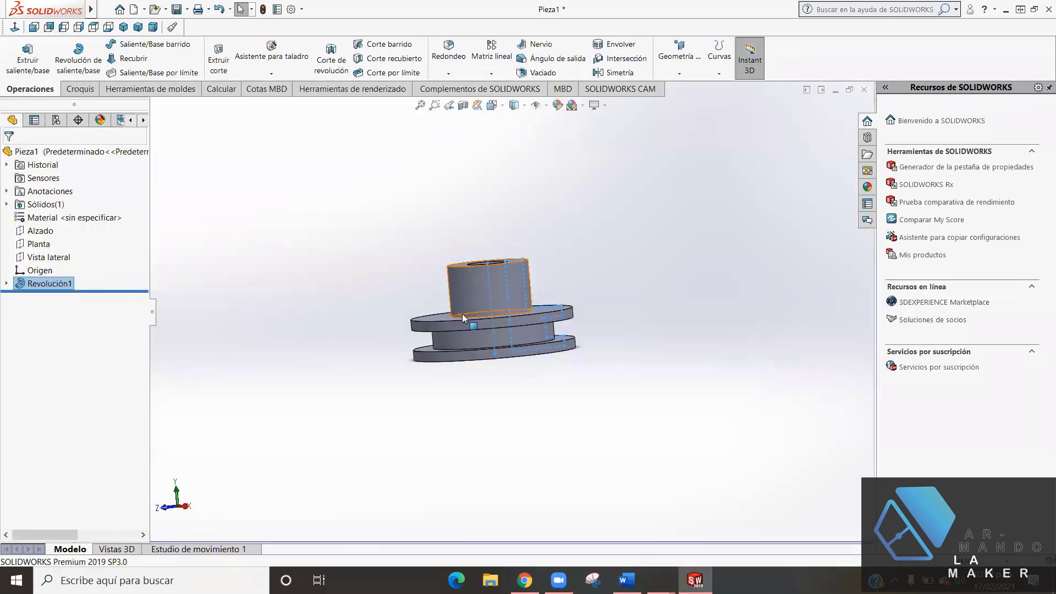
{"action": "middle_click_drag", "start_coordinate": [600, 388], "coordinate": [600, 347]}
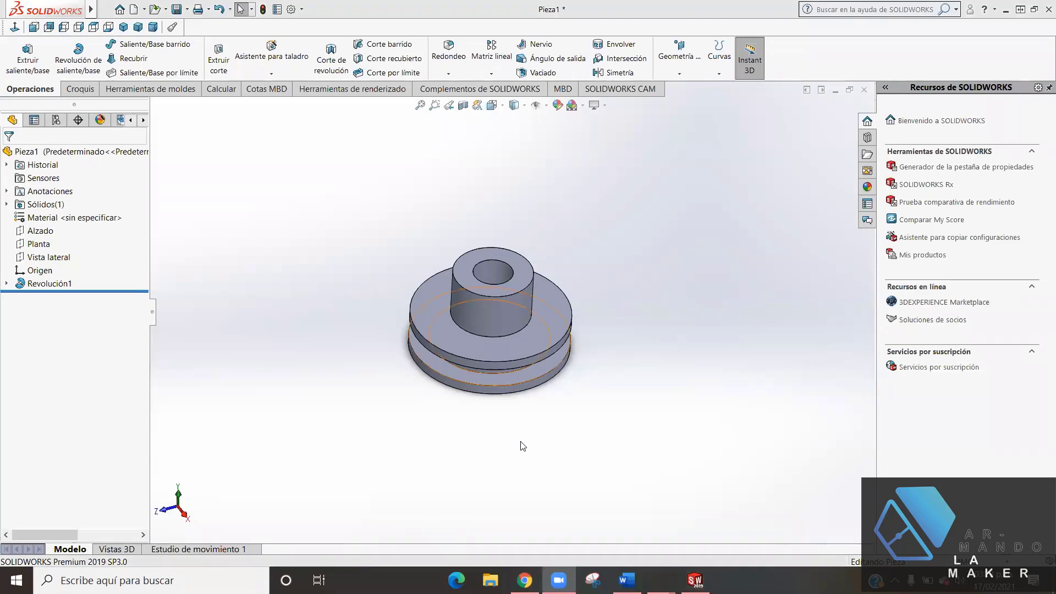
- Delete the revolve feature while keeping its half-profile sketch
{"action": "right_click", "coordinate": [49, 284]}
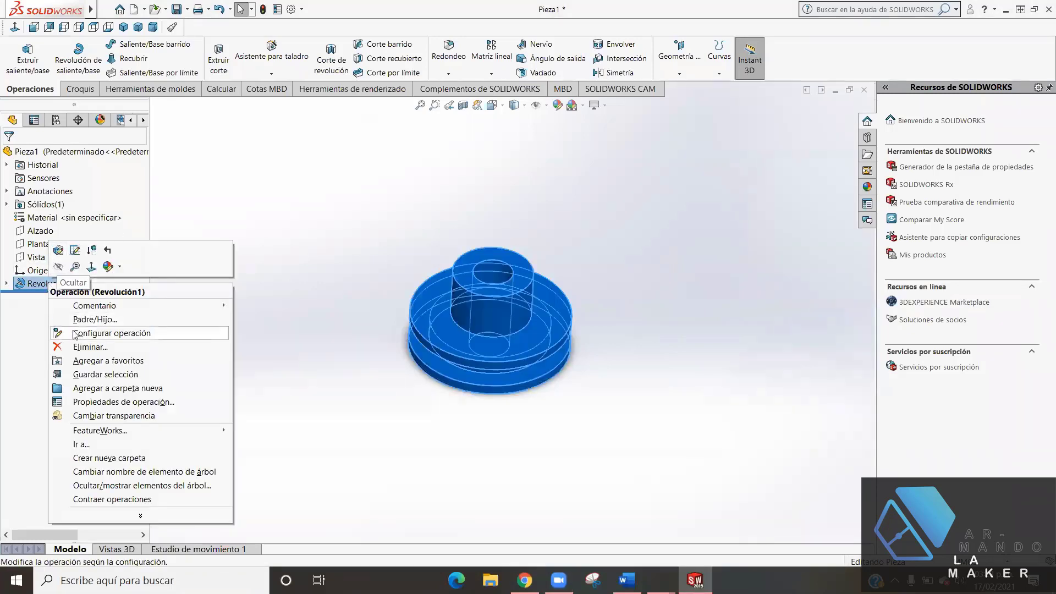
{"action": "left_click", "coordinate": [80, 348]}
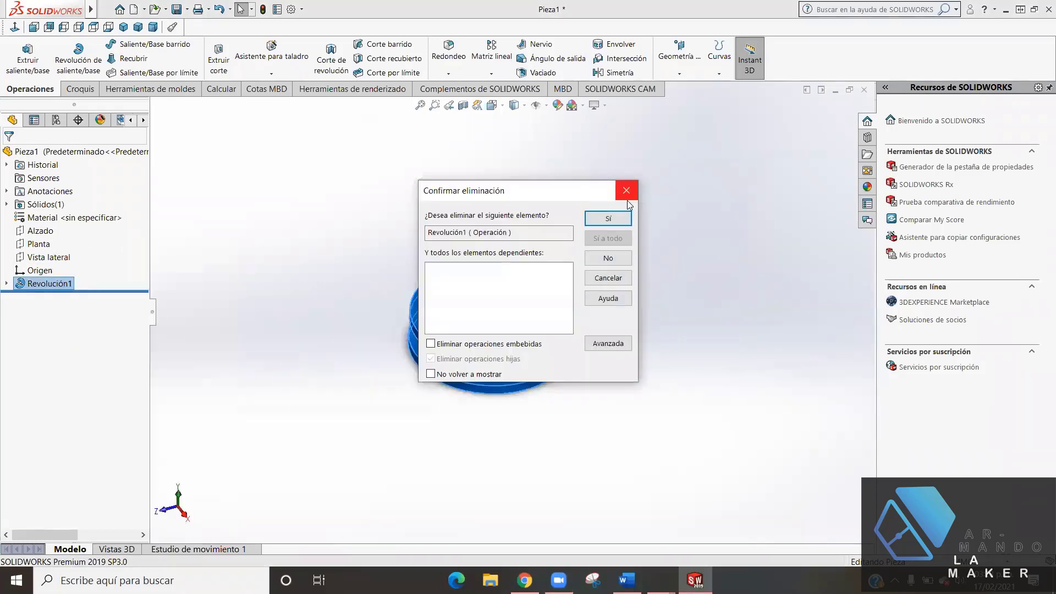
{"action": "left_click", "coordinate": [607, 220]}
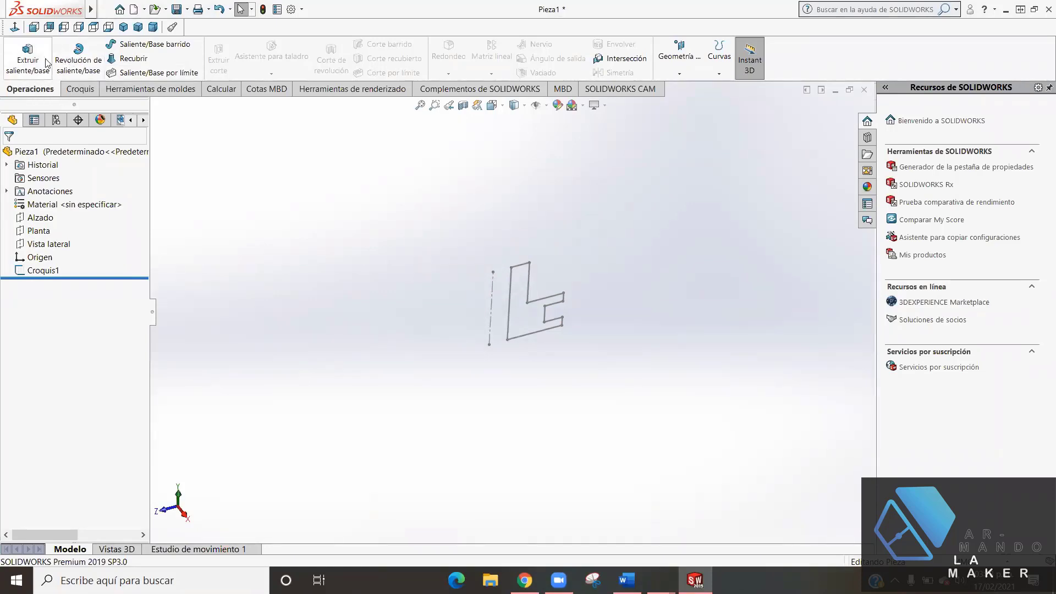
- Revolve the half-profile sketch 360° about its centerline to form the grooved hub solid
{"action": "left_click", "coordinate": [88, 63]}
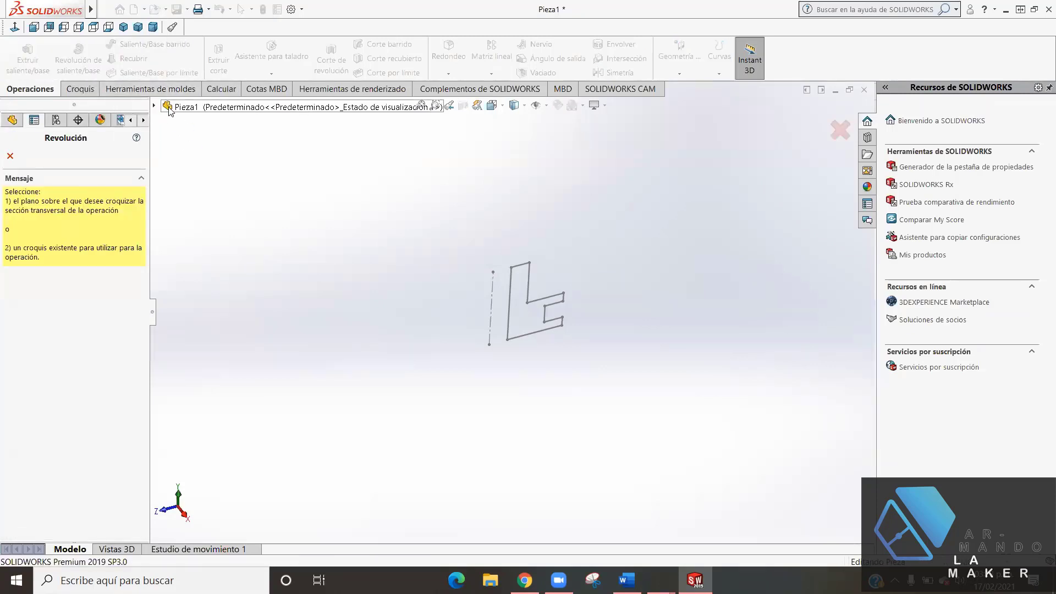
{"action": "left_click", "coordinate": [168, 108]}
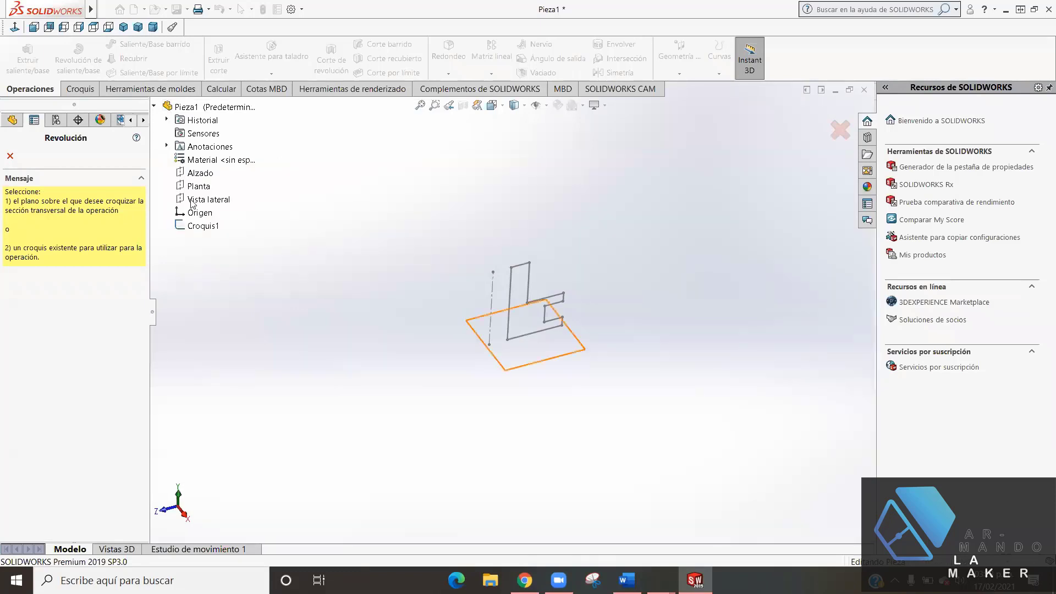
{"action": "left_click", "coordinate": [193, 231]}
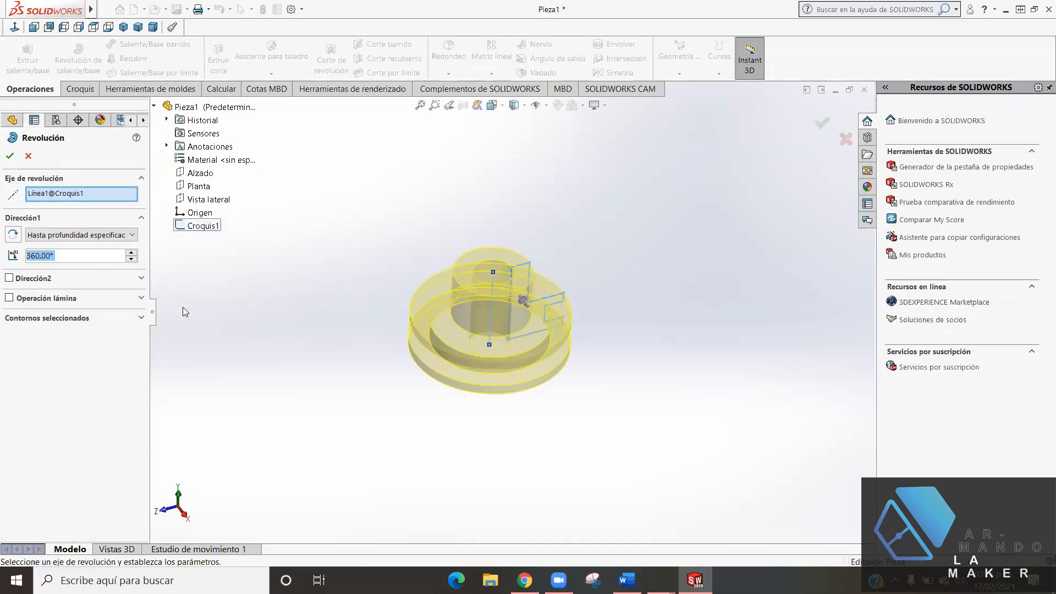
{"action": "middle_click_drag", "start_coordinate": [577, 327], "coordinate": [570, 380]}
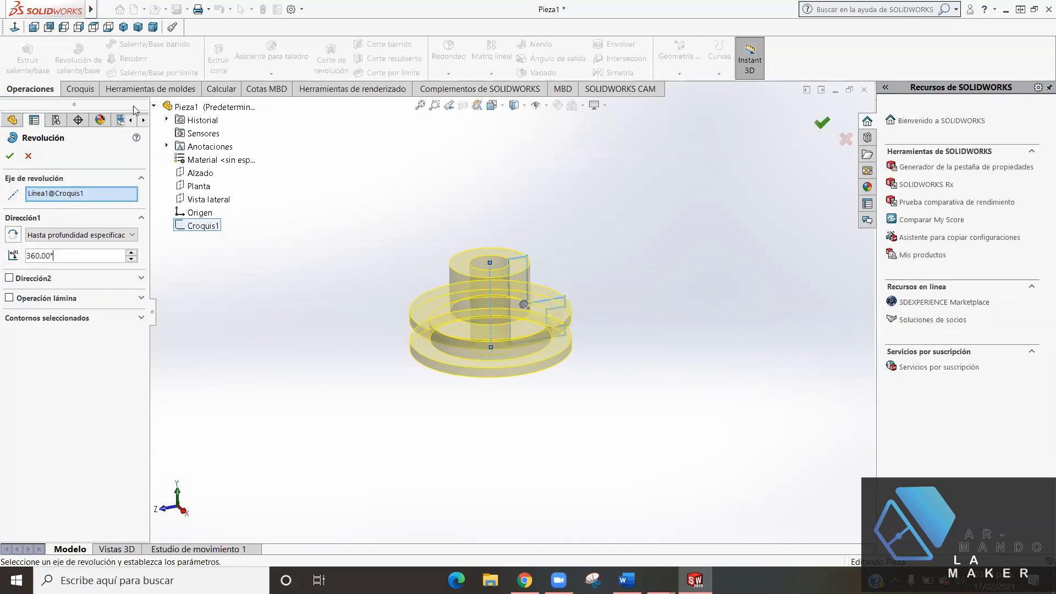
{"action": "left_click", "coordinate": [10, 158]}
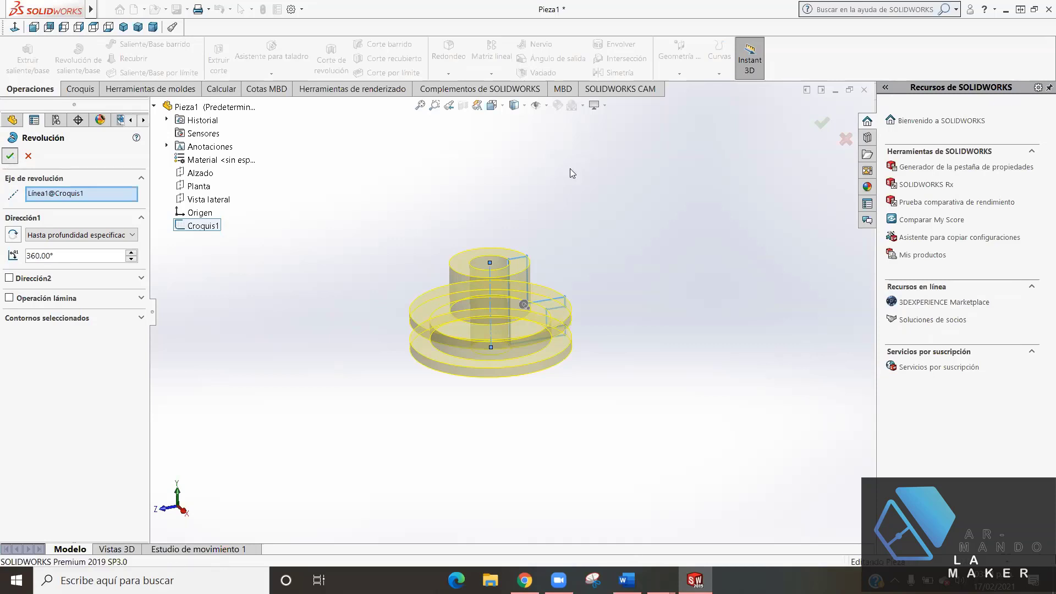
{"action": "middle_click_drag", "start_coordinate": [576, 281], "coordinate": [574, 224]}
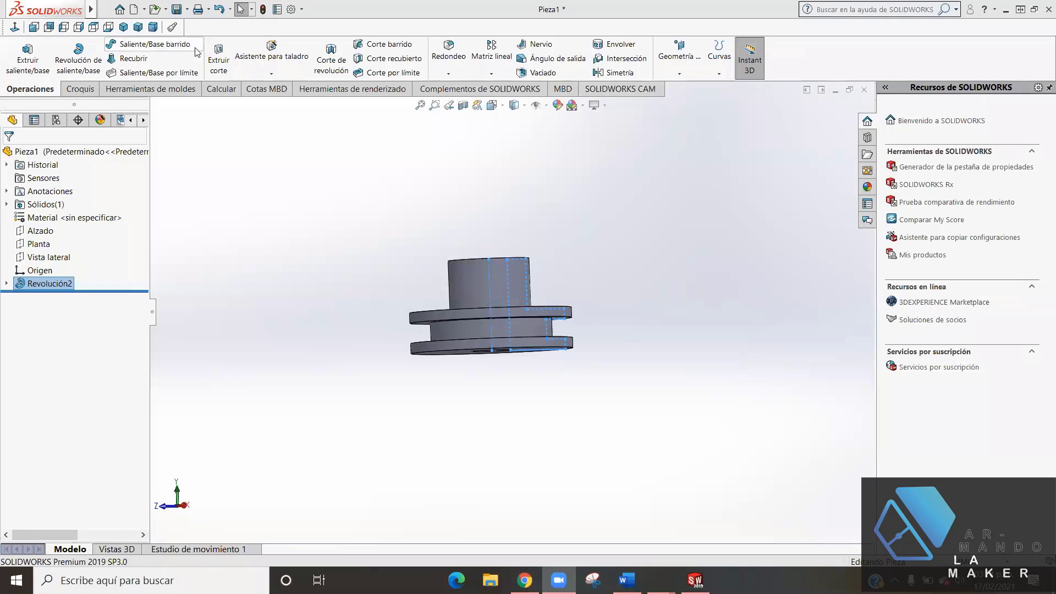
- Save the part as Pieza1-clase3 in the "ensamble solid feb" folder
{"action": "left_click", "coordinate": [177, 9]}
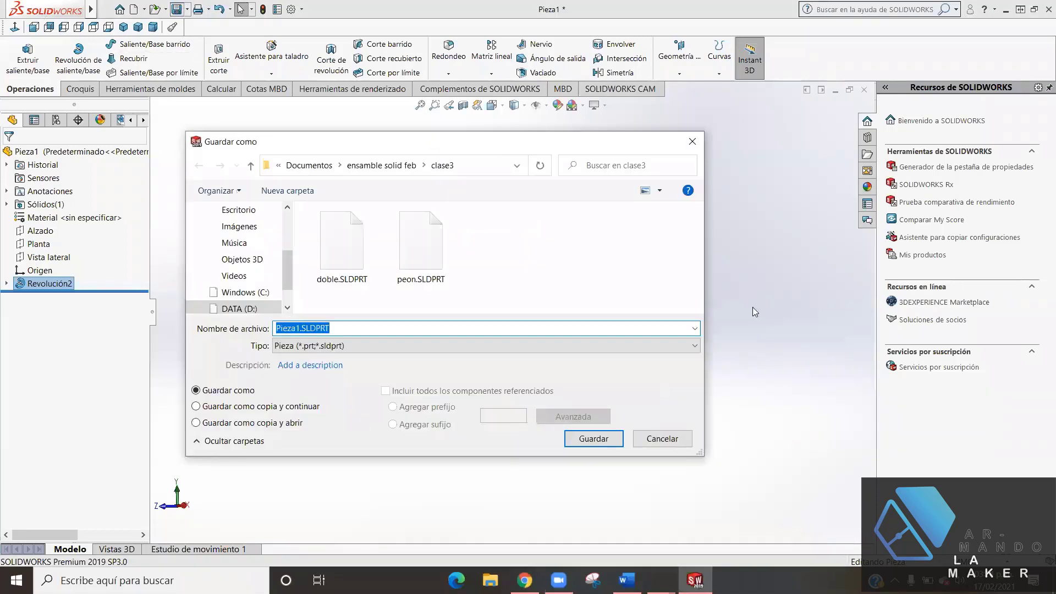
{"action": "left_click", "coordinate": [396, 166]}
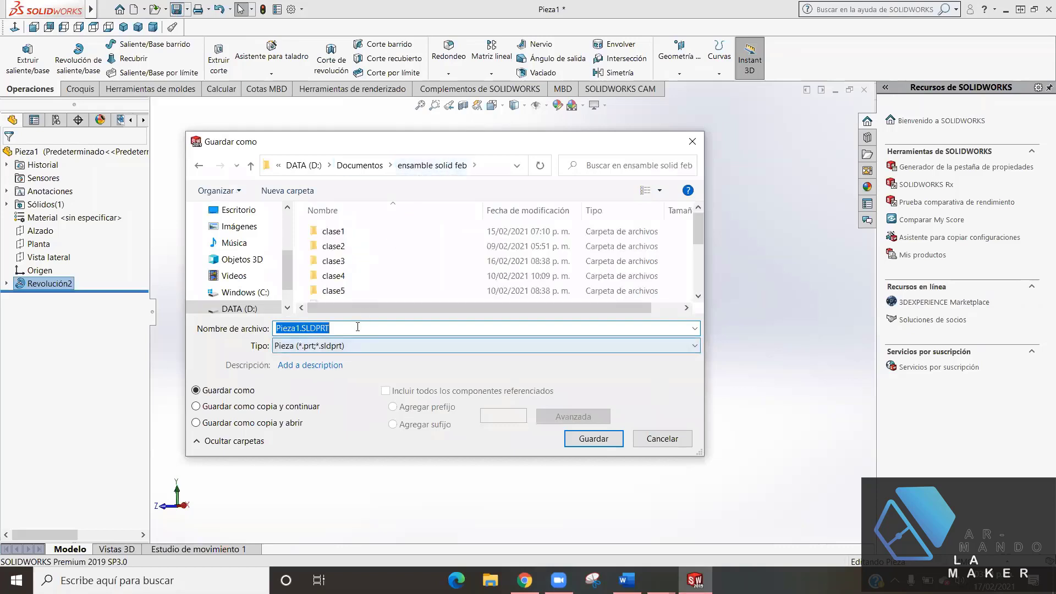
{"action": "left_click", "coordinate": [358, 327]}
{"action": "key", "text": "BackSpace"}
{"action": "key", "text": "BackSpace"}
{"action": "key", "text": "BackSpace"}
{"action": "key", "text": "BackSpace"}
{"action": "key", "text": "BackSpace"}
{"action": "key", "text": "BackSpace"}
{"action": "key", "text": "BackSpace"}
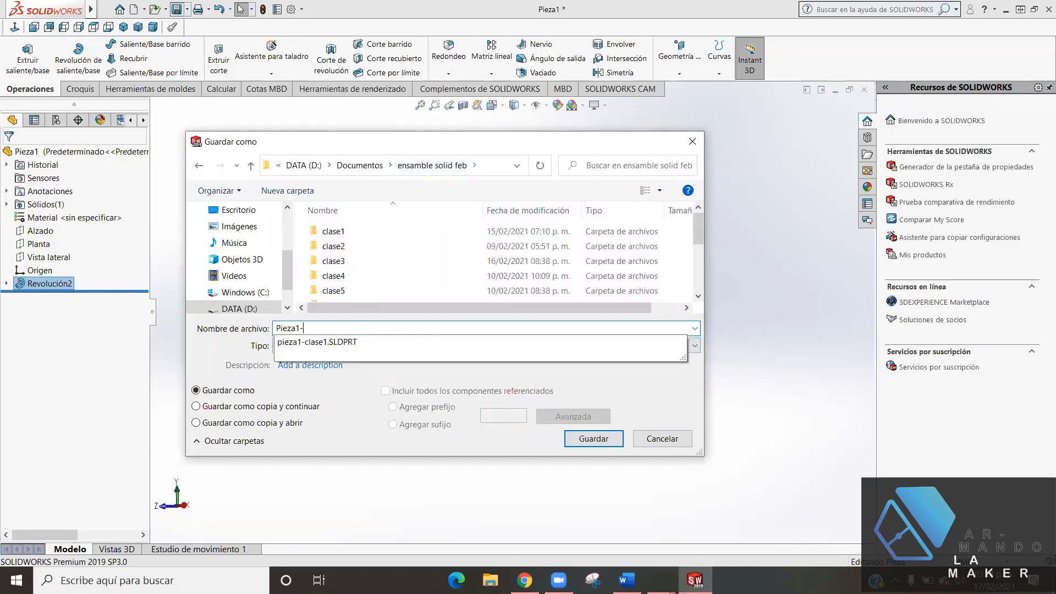
{"action": "type", "text": "-clase3"}
{"action": "key", "text": "Return"}
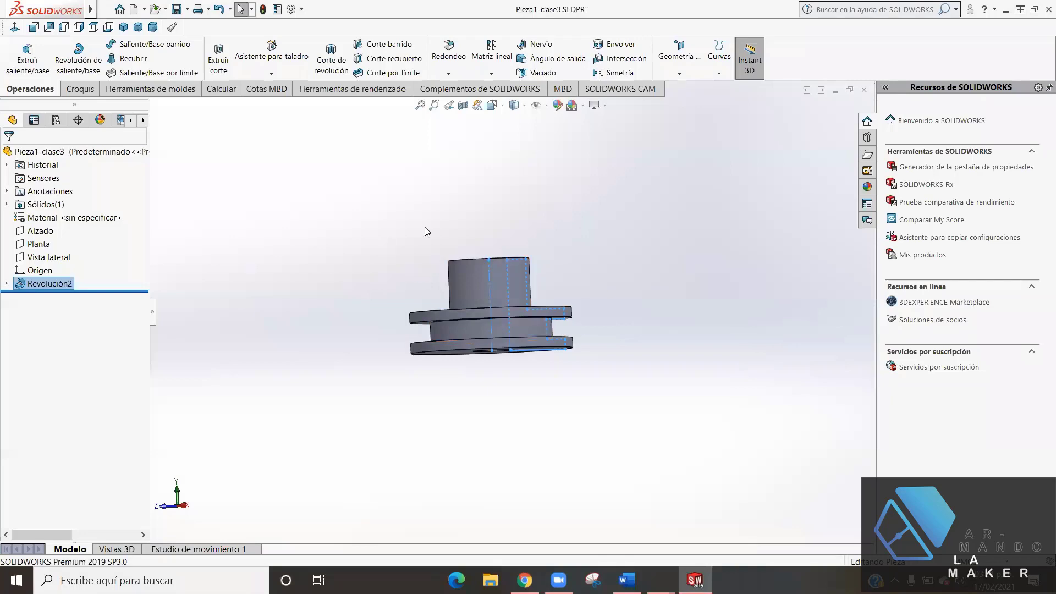
- Switch to the Curso Solid presentation in Google Slides and examine the pawn drawing on slide 25, then return to SOLIDWORKS
{"action": "left_click", "coordinate": [524, 579]}
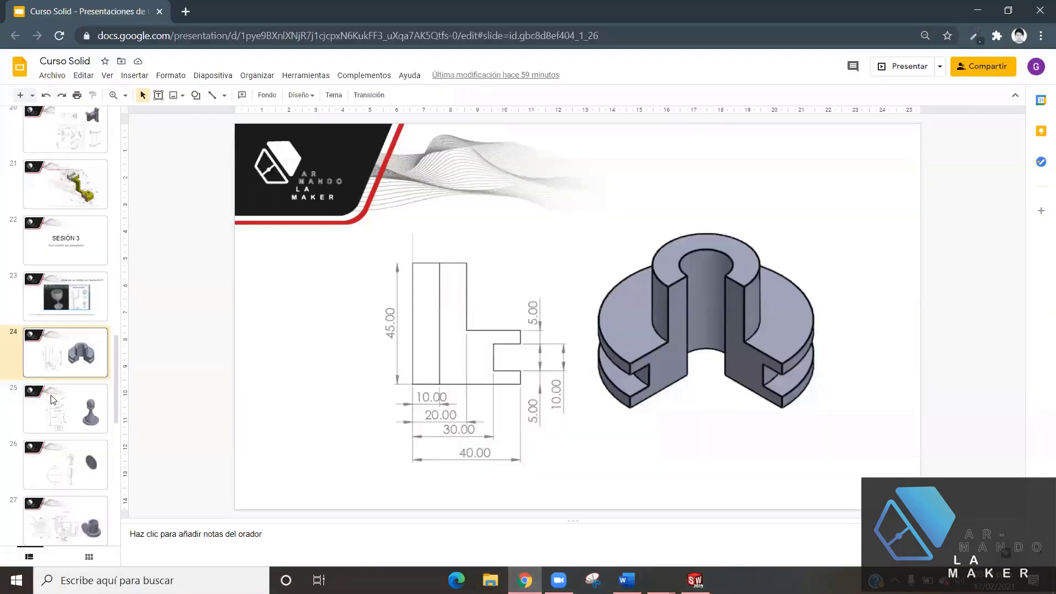
{"action": "left_click", "coordinate": [79, 417]}
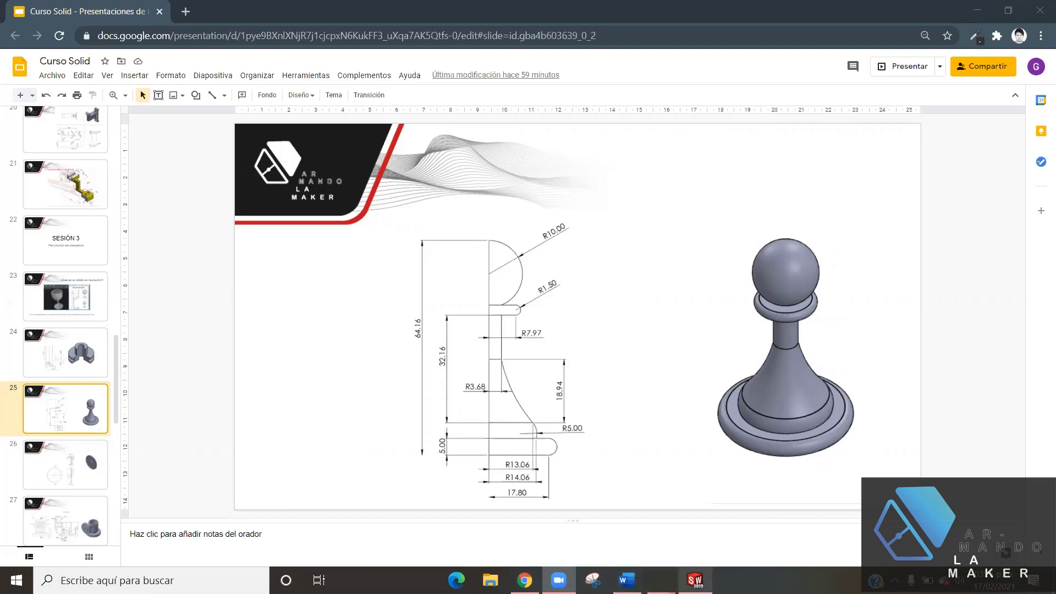
{"action": "left_click", "coordinate": [695, 580]}
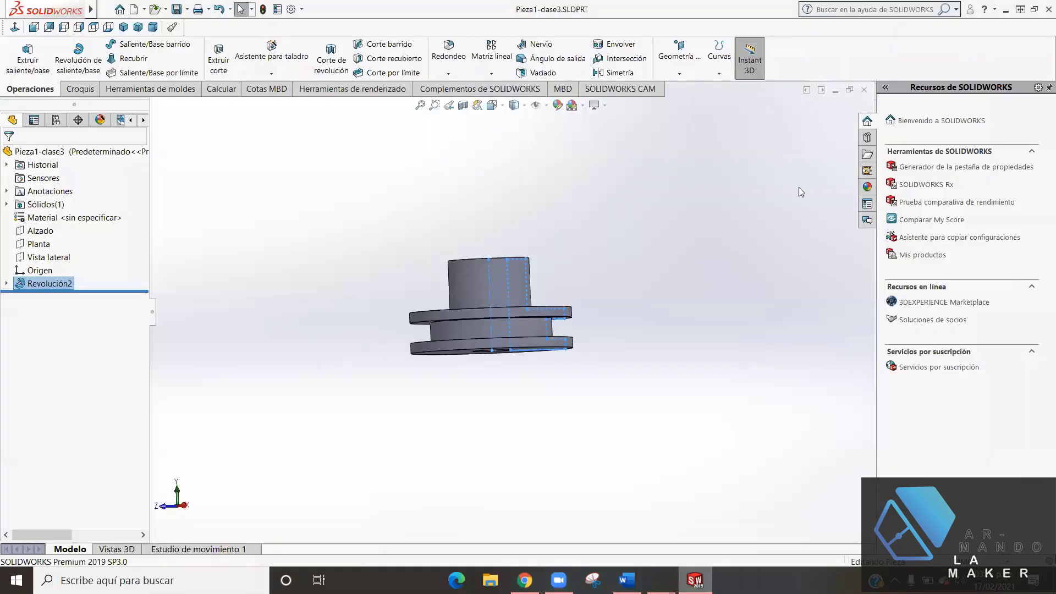
- Close the finished hub part and create a new part (Pieza) document
{"action": "left_click", "coordinate": [865, 90]}
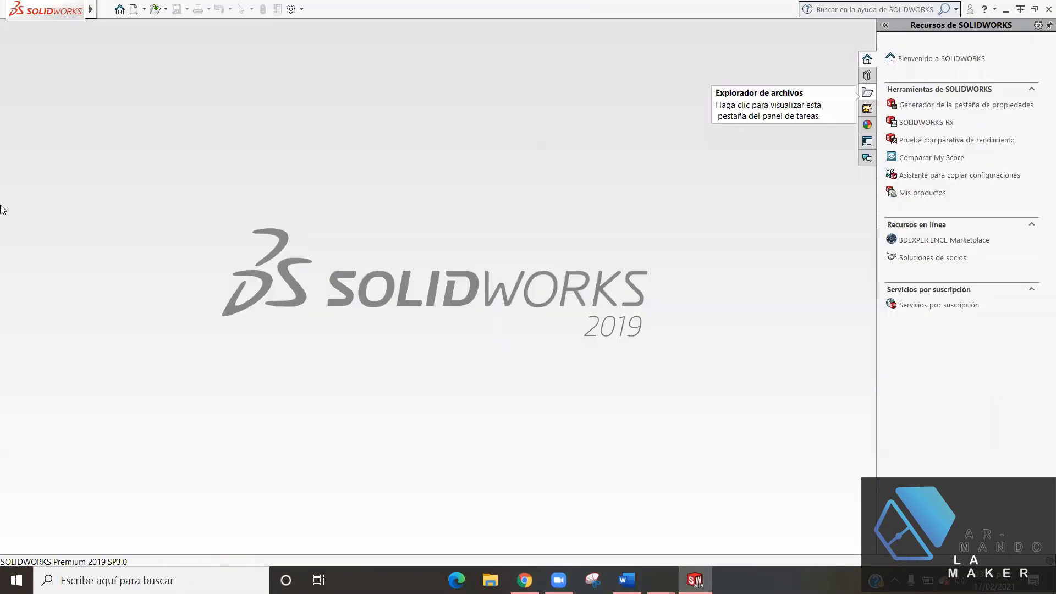
{"action": "mouse_move", "coordinate": [90, 10]}
{"action": "left_click", "coordinate": [175, 8]}
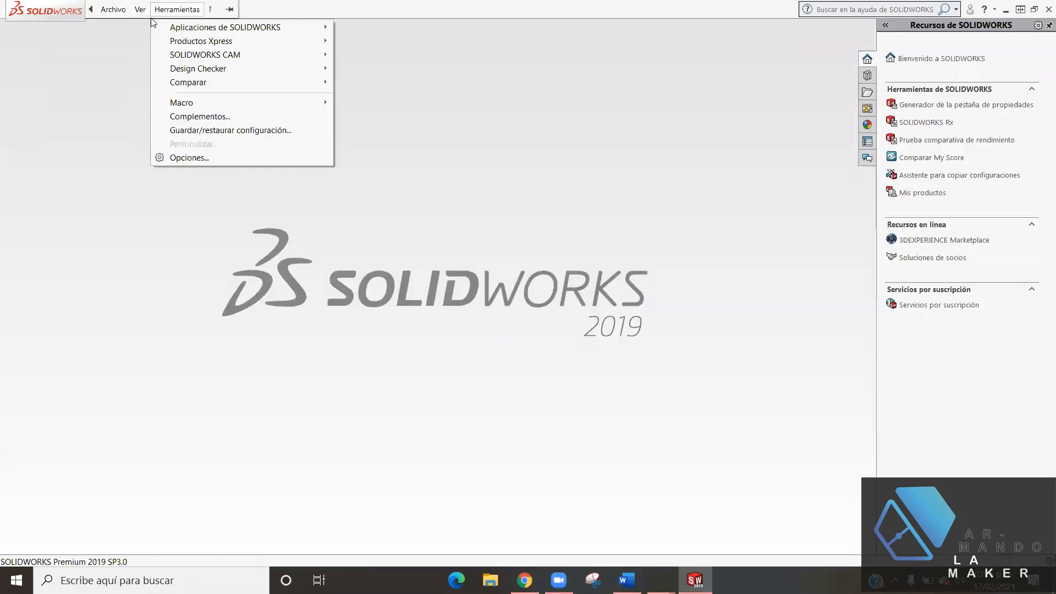
{"action": "left_click", "coordinate": [500, 146]}
{"action": "left_click", "coordinate": [109, 8]}
{"action": "left_click", "coordinate": [320, 141]}
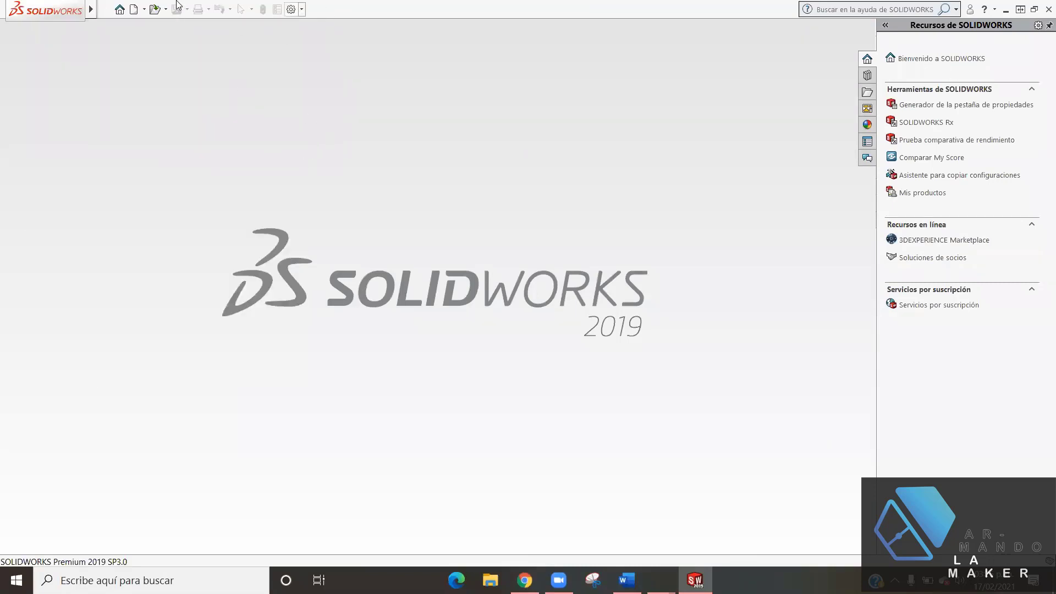
{"action": "left_click", "coordinate": [144, 10]}
{"action": "left_click", "coordinate": [148, 23]}
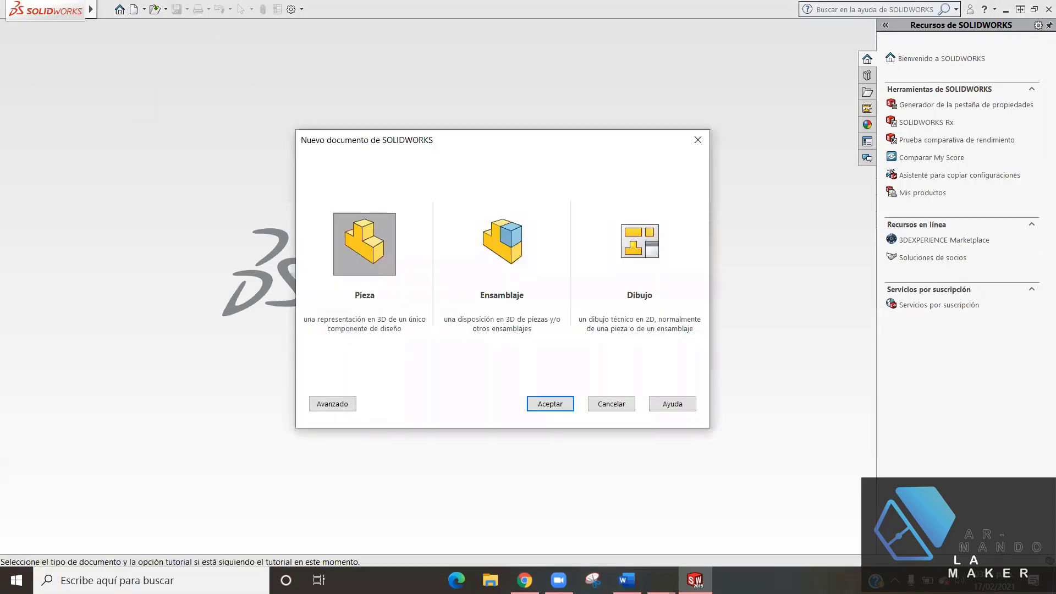
{"action": "left_click", "coordinate": [348, 254]}
{"action": "left_click", "coordinate": [541, 405]}
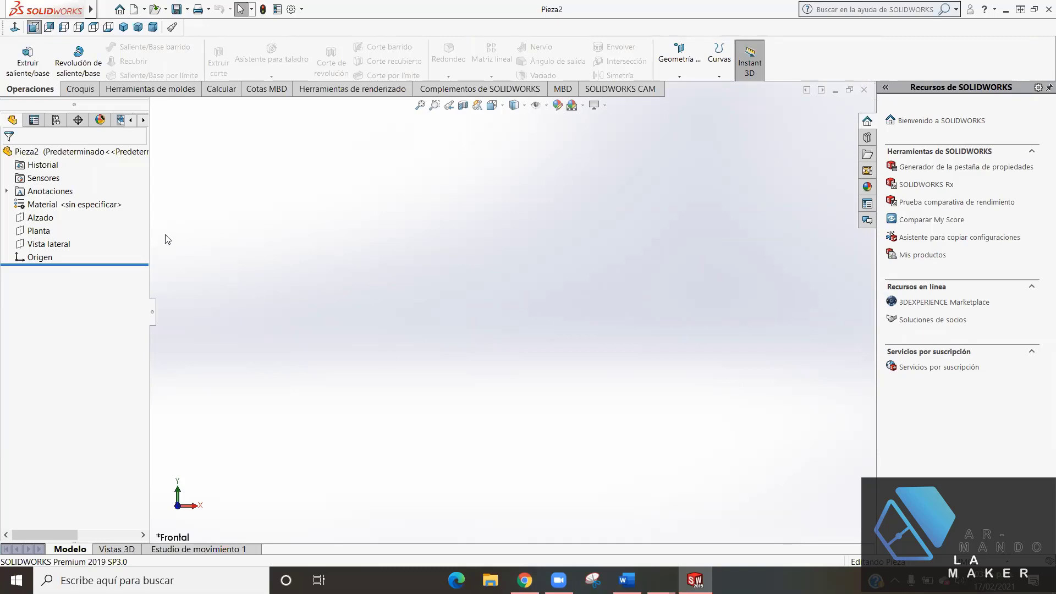
- Start a new sketch on the Alzado plane
{"action": "left_click", "coordinate": [31, 221]}
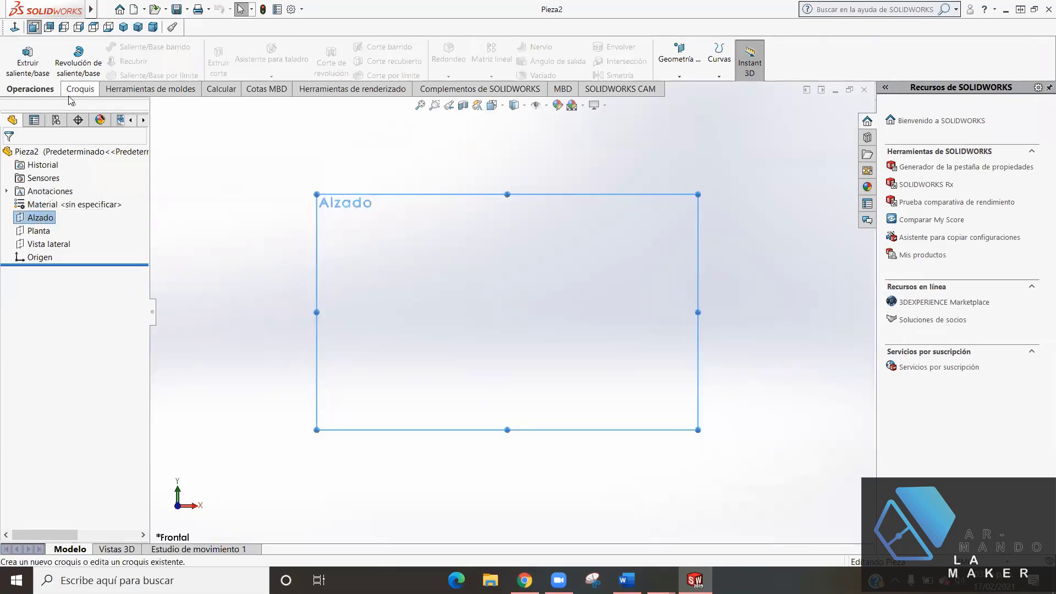
{"action": "left_click", "coordinate": [68, 96]}
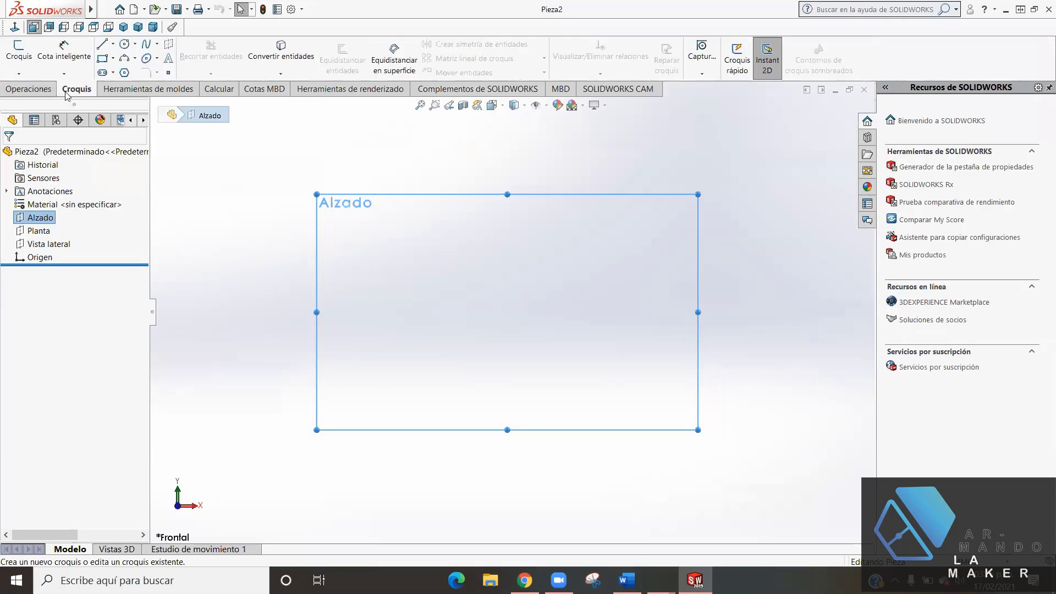
{"action": "left_click", "coordinate": [15, 50]}
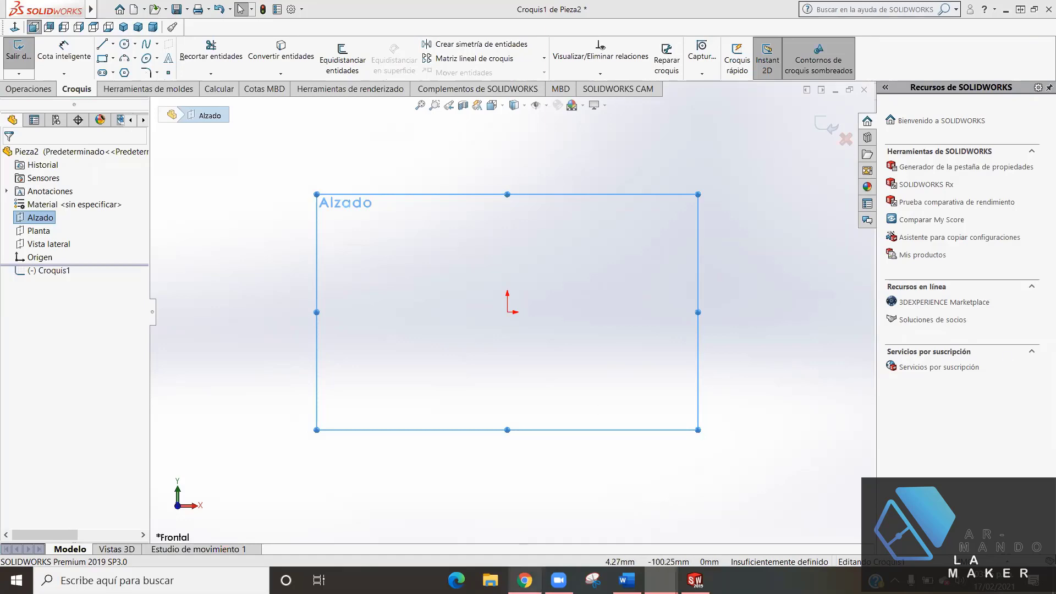
- Consult the pawn drawing in Google Slides and, back in SOLIDWORKS, sketch a vertical axis line about 65.6 mm long upward from the origin
{"action": "left_click", "coordinate": [525, 579]}
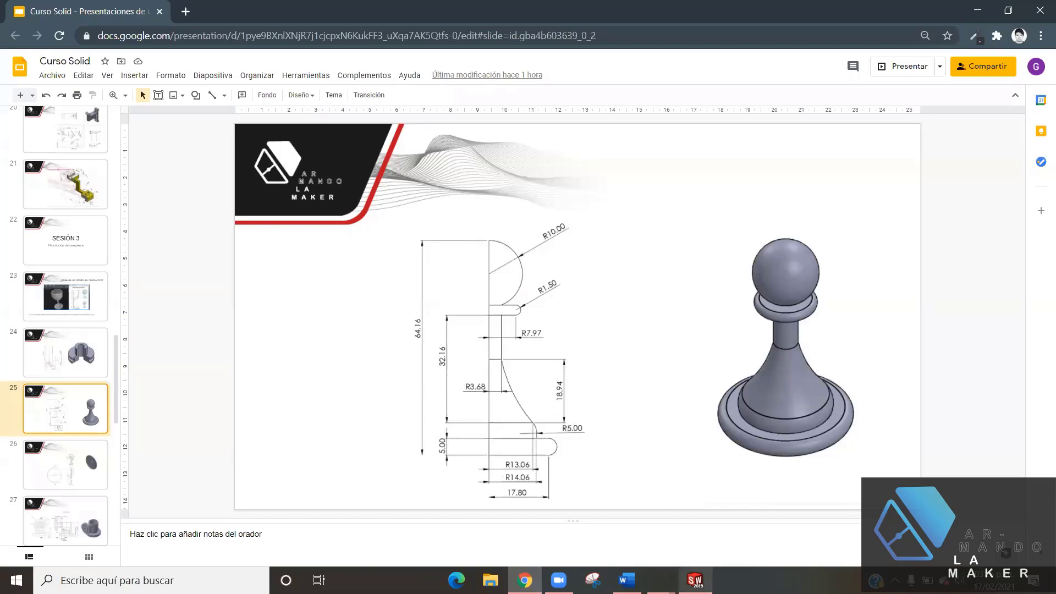
{"action": "left_click", "coordinate": [695, 580]}
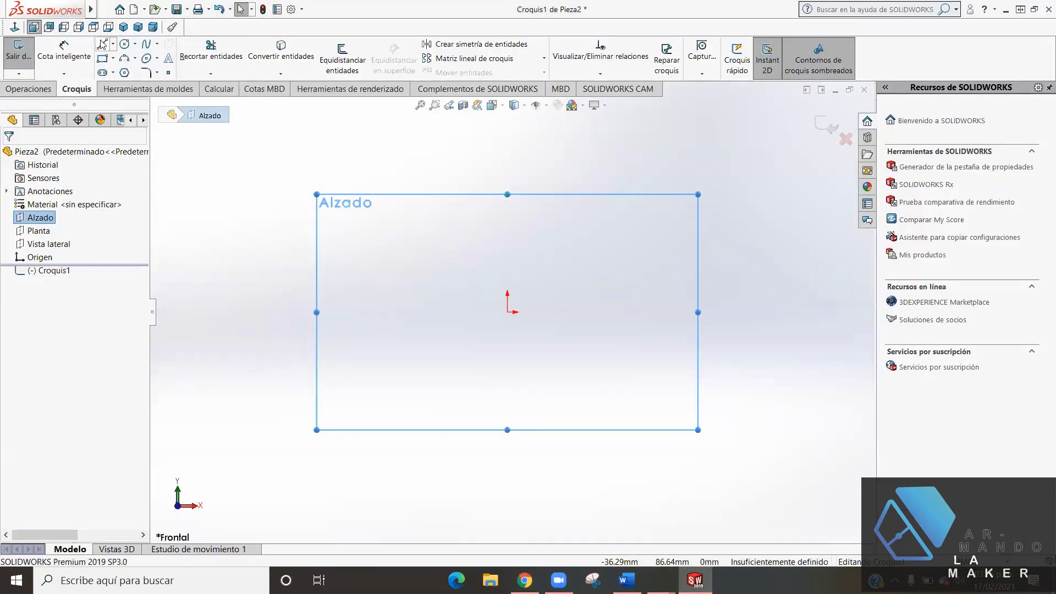
{"action": "left_click", "coordinate": [102, 44]}
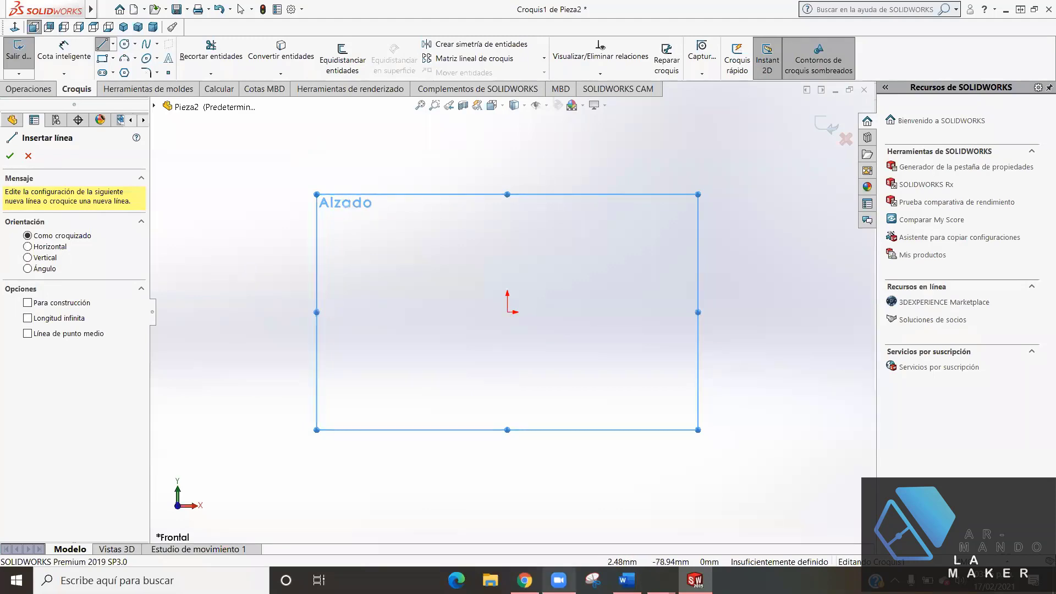
{"action": "mouse_move", "coordinate": [524, 580]}
{"action": "left_click", "coordinate": [469, 478]}
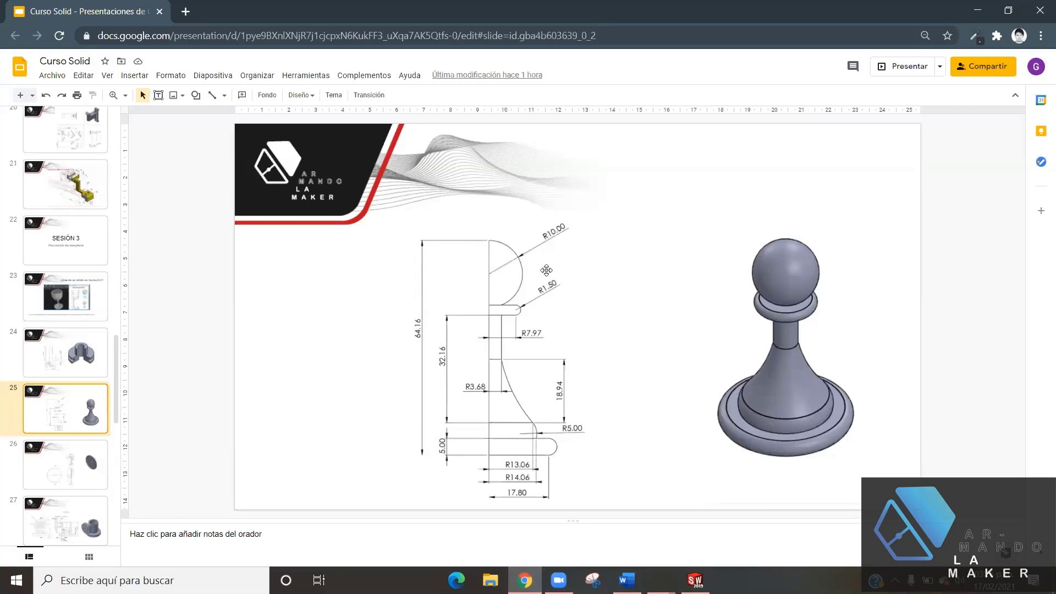
{"action": "left_click", "coordinate": [695, 579]}
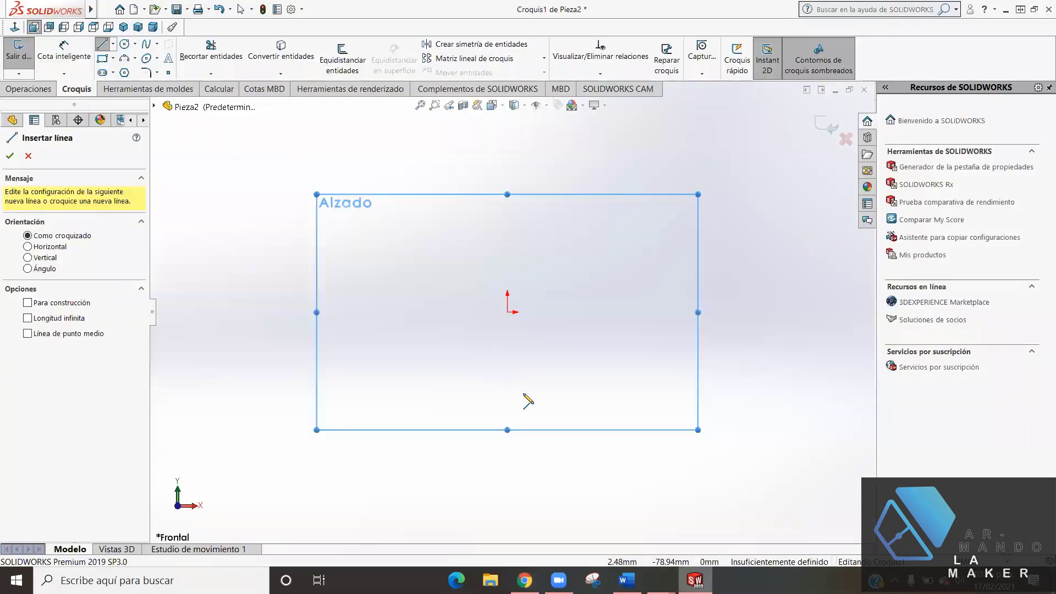
{"action": "left_click", "coordinate": [507, 312]}
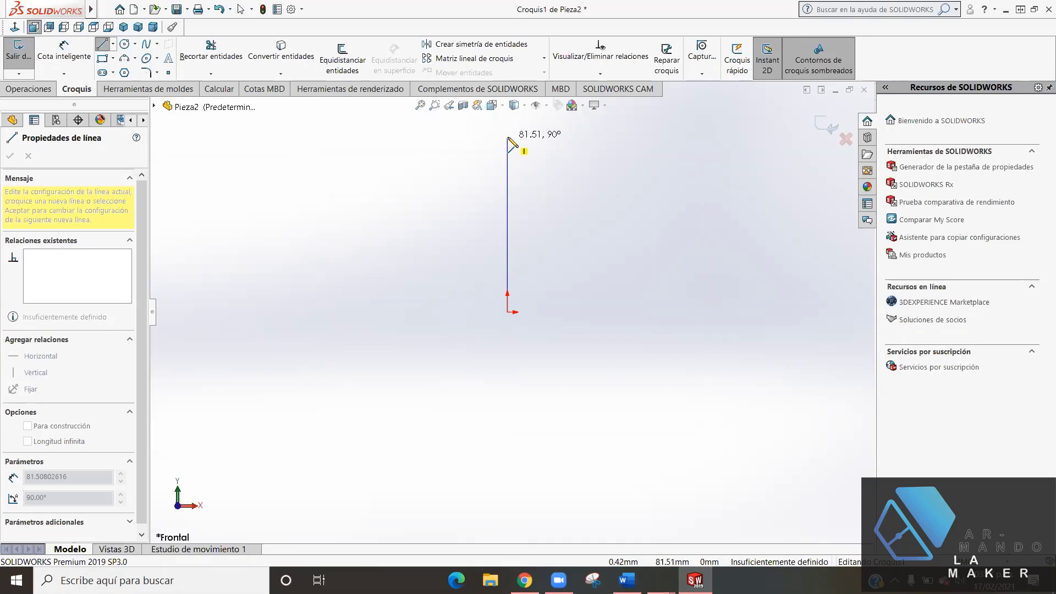
{"action": "left_click", "coordinate": [508, 173]}
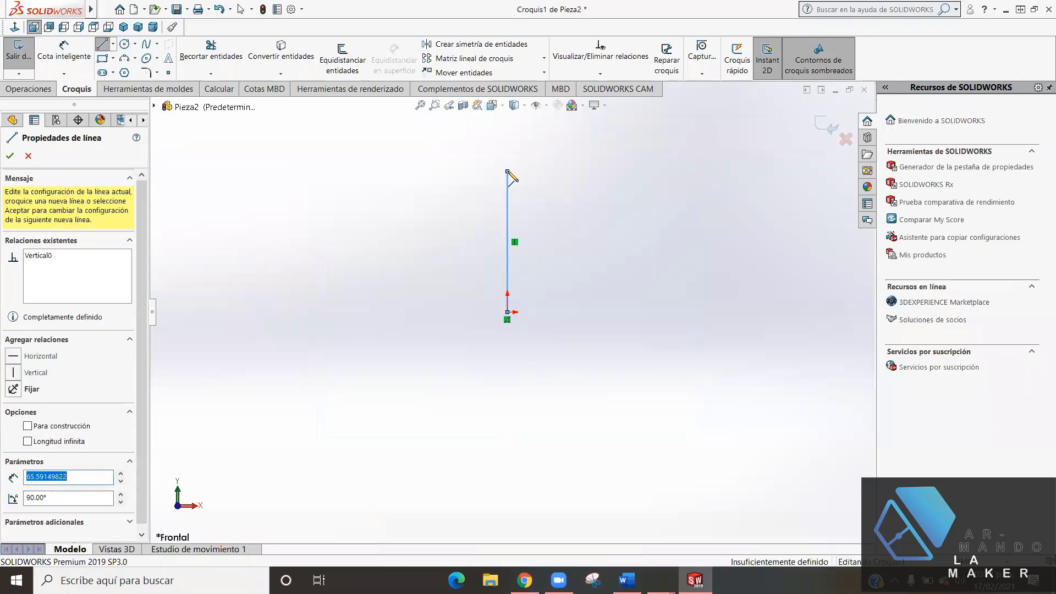
{"action": "key", "text": "Escape"}
{"action": "key", "text": "Escape"}
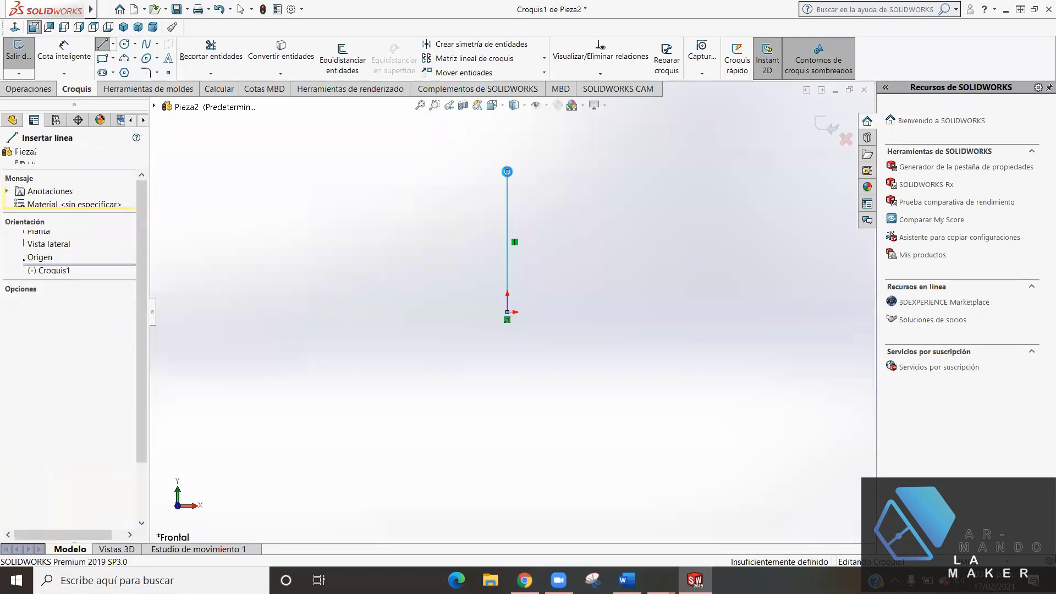
- Sketch a horizontal base line about 24.8 mm long from the origin toward positive X
{"action": "key", "text": "l"}
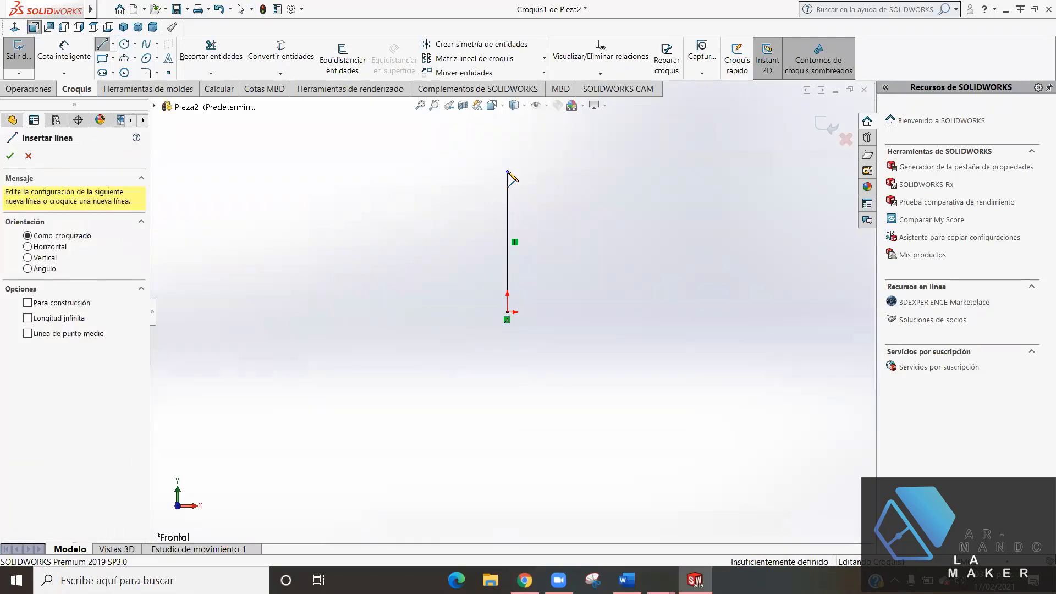
{"action": "left_click", "coordinate": [508, 313]}
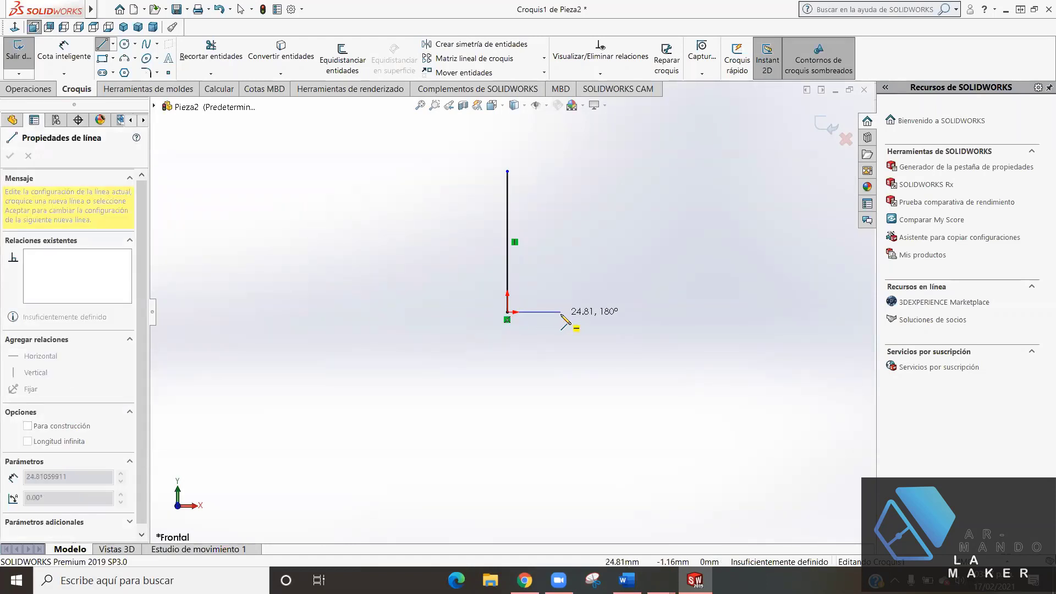
{"action": "left_click", "coordinate": [561, 313]}
{"action": "key", "text": "Escape"}
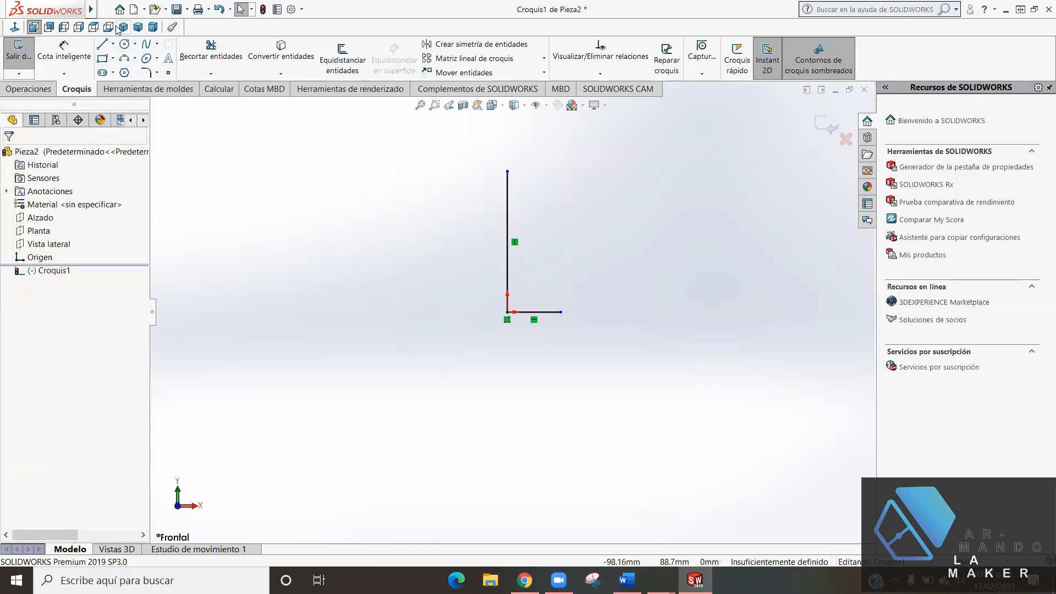
- Sketch a three-point arc of about 9.86 mm radius from the axis line's upper end, curving outward and down for the pawn's head
{"action": "left_click", "coordinate": [123, 59]}
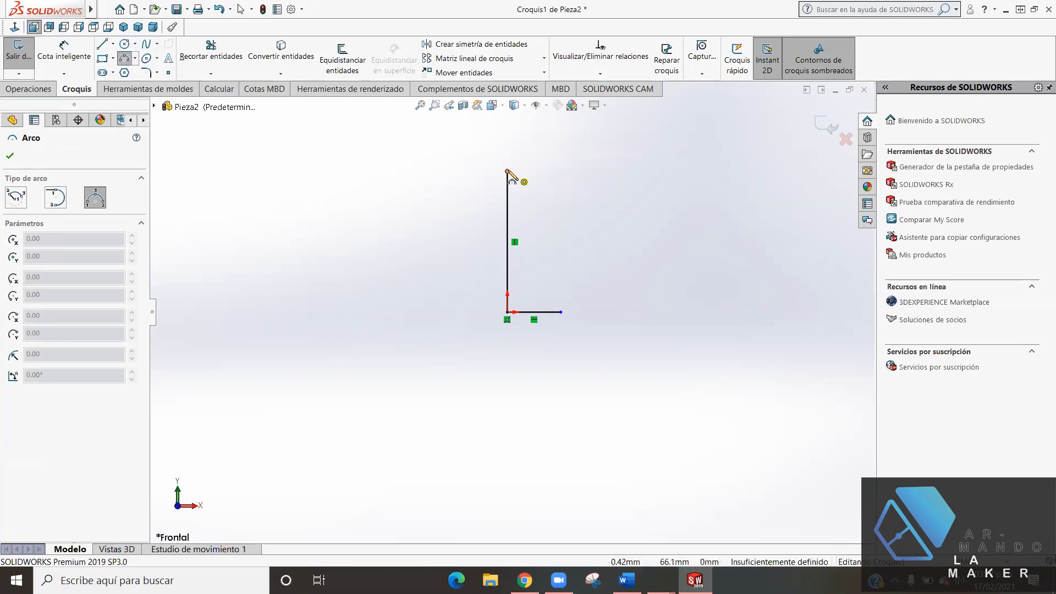
{"action": "left_click", "coordinate": [507, 171]}
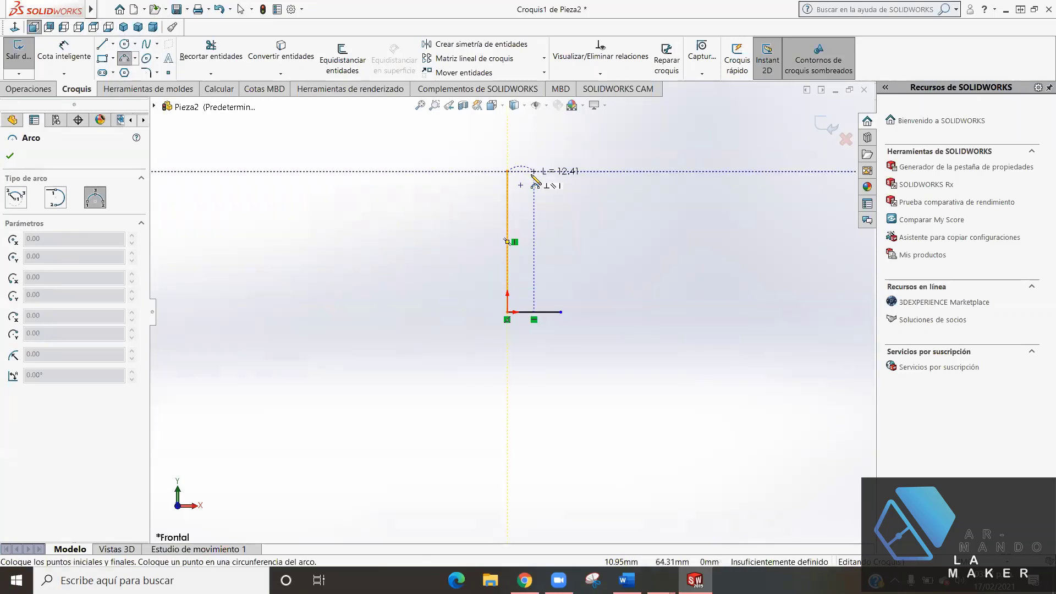
{"action": "left_click", "coordinate": [527, 209]}
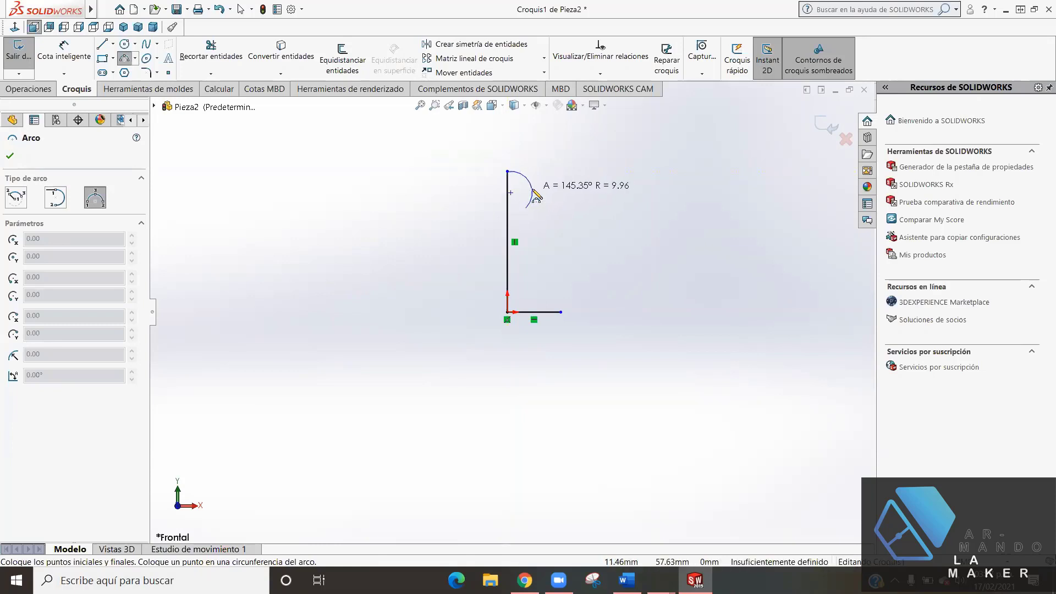
{"action": "left_click", "coordinate": [533, 189]}
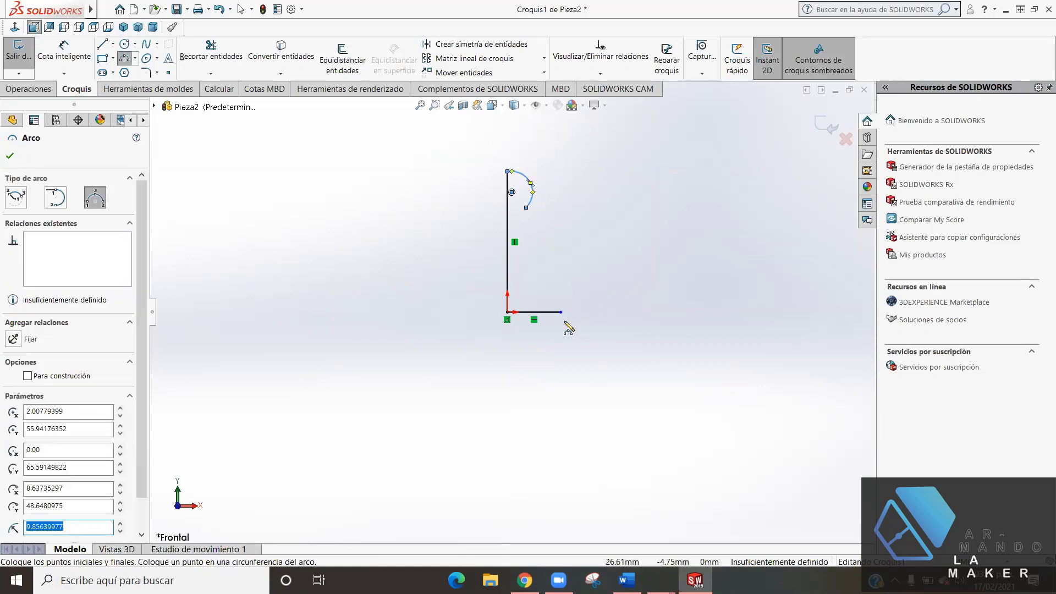
- Sketch a three-point half-circle arc of about 3.9 mm radius upward from the base line's outer end, tangent to that line
{"action": "left_click", "coordinate": [561, 311]}
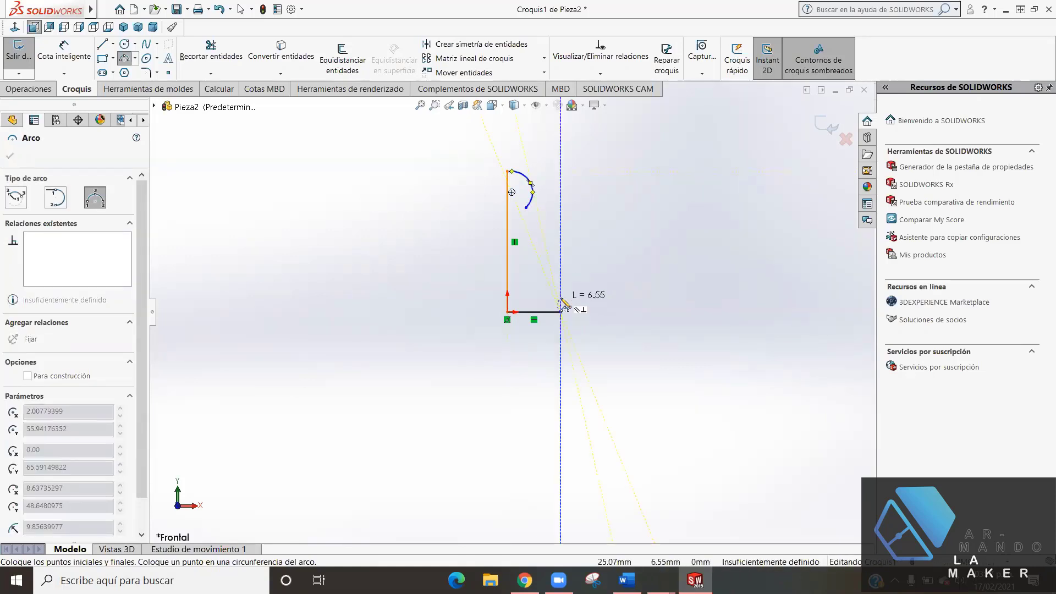
{"action": "left_click", "coordinate": [561, 297]}
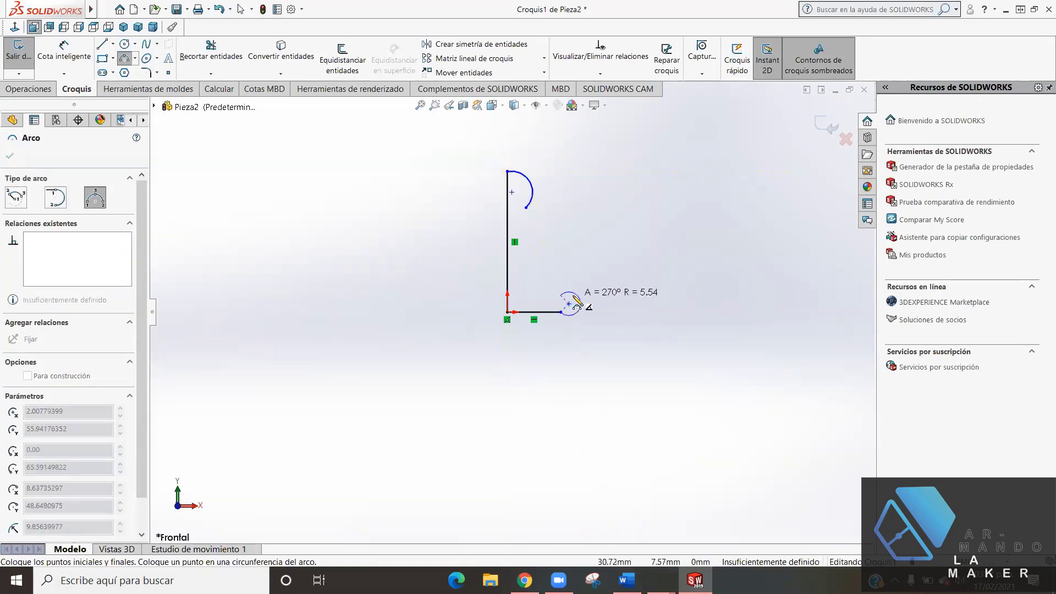
{"action": "left_click", "coordinate": [568, 304]}
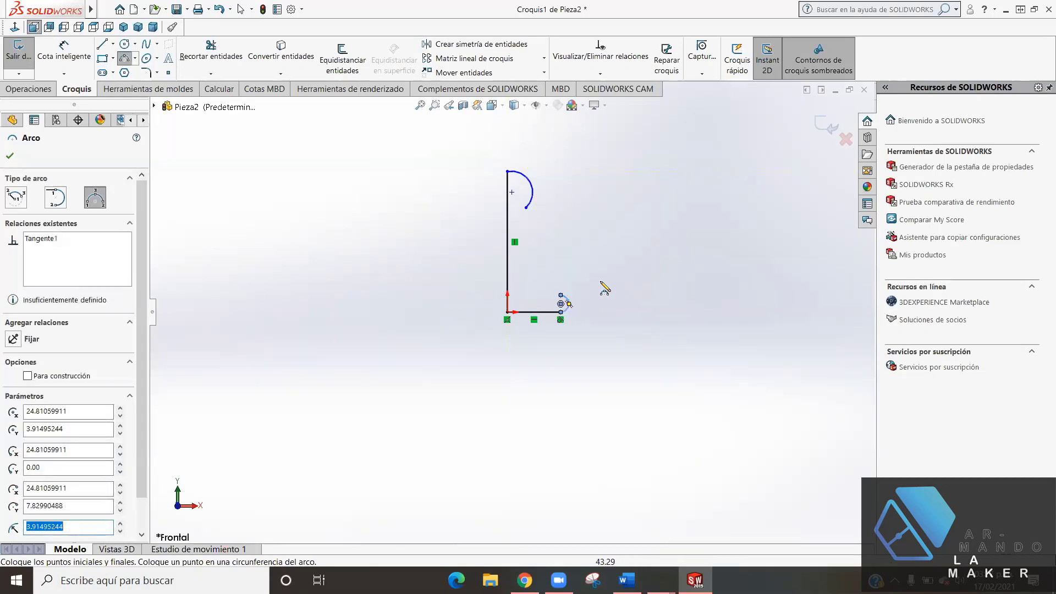
{"action": "key", "text": "Escape"}
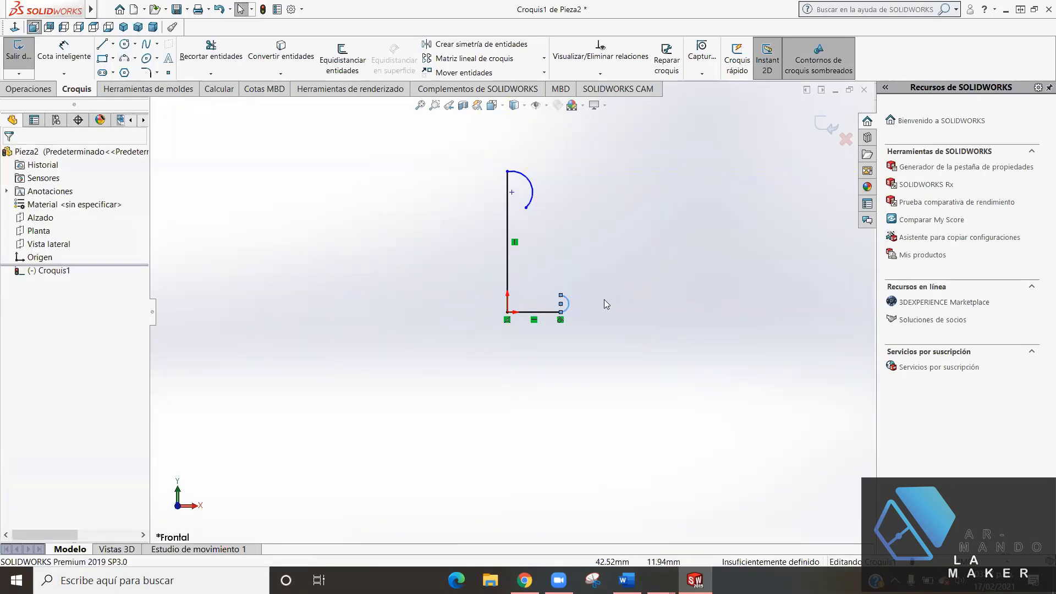
- Sketch a horizontal line about 3.8 mm long outward from the head arc's lower end
{"action": "scroll", "coordinate": [558, 275], "scroll_direction": "down", "scroll_amount": 2}
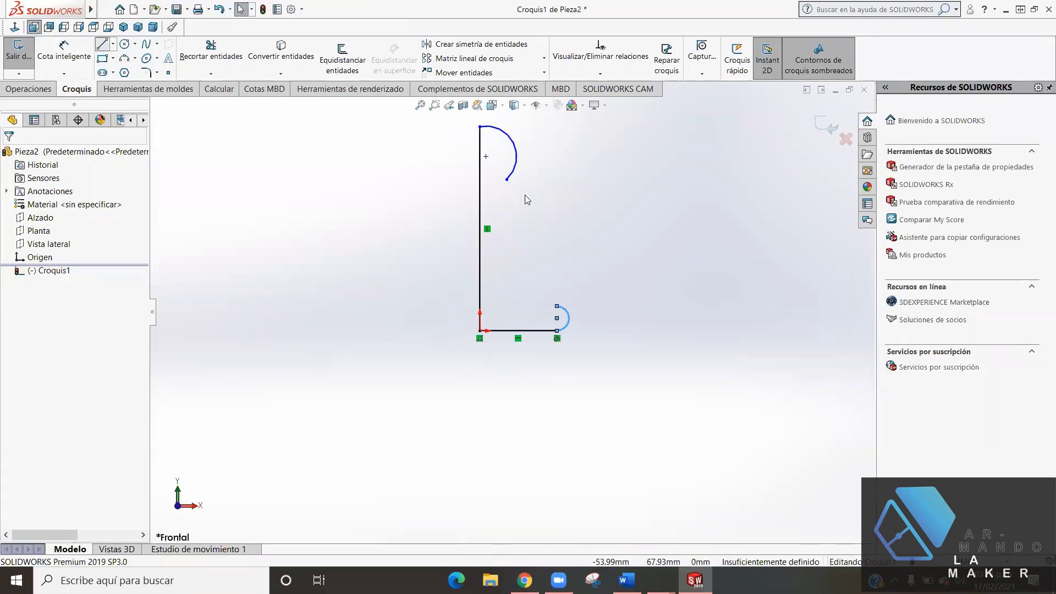
{"action": "left_click", "coordinate": [507, 179]}
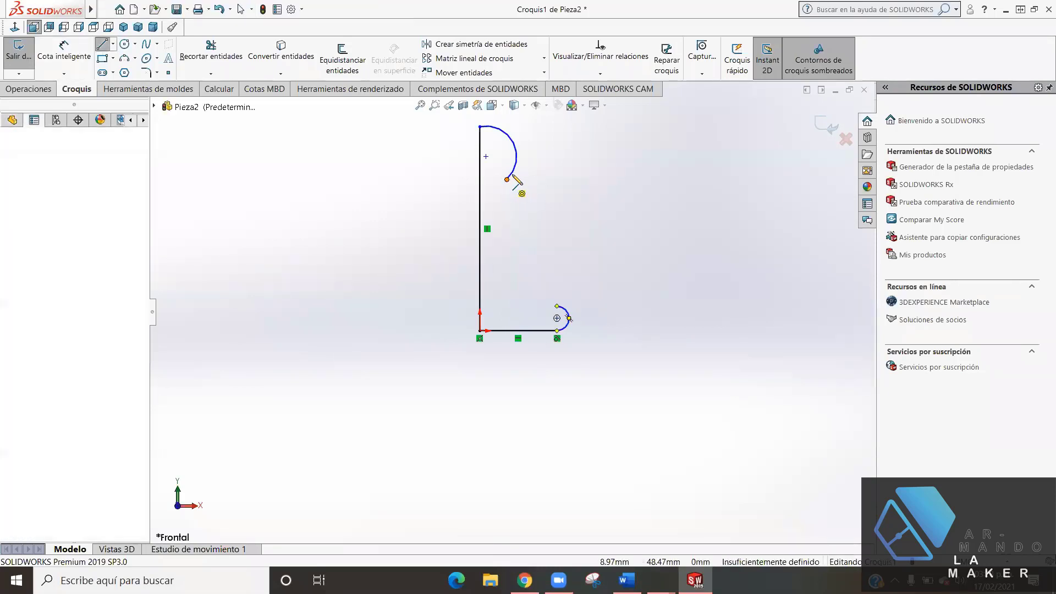
{"action": "left_click", "coordinate": [519, 180]}
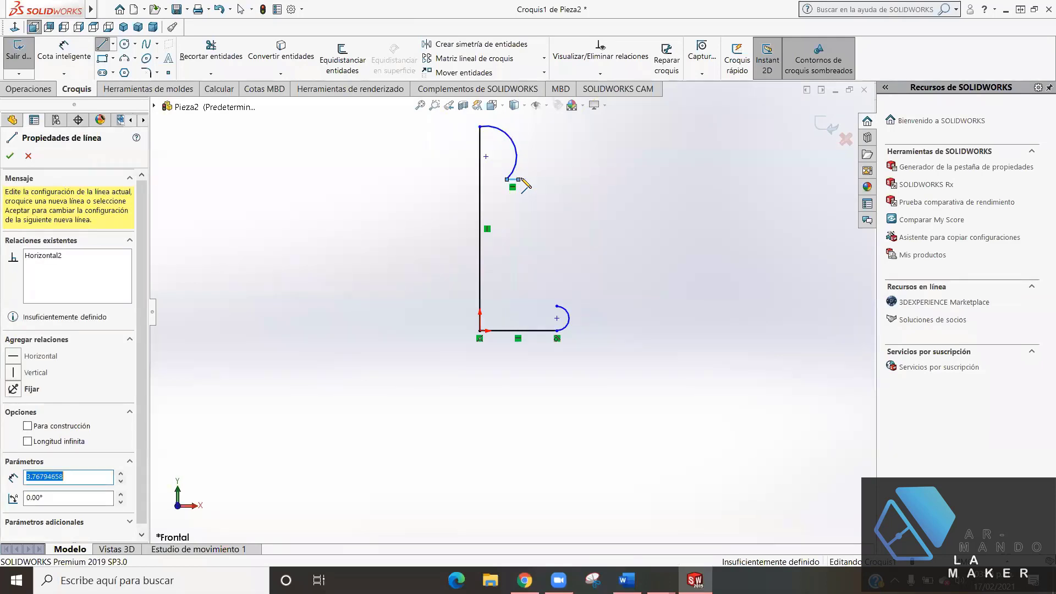
{"action": "key", "text": "Escape"}
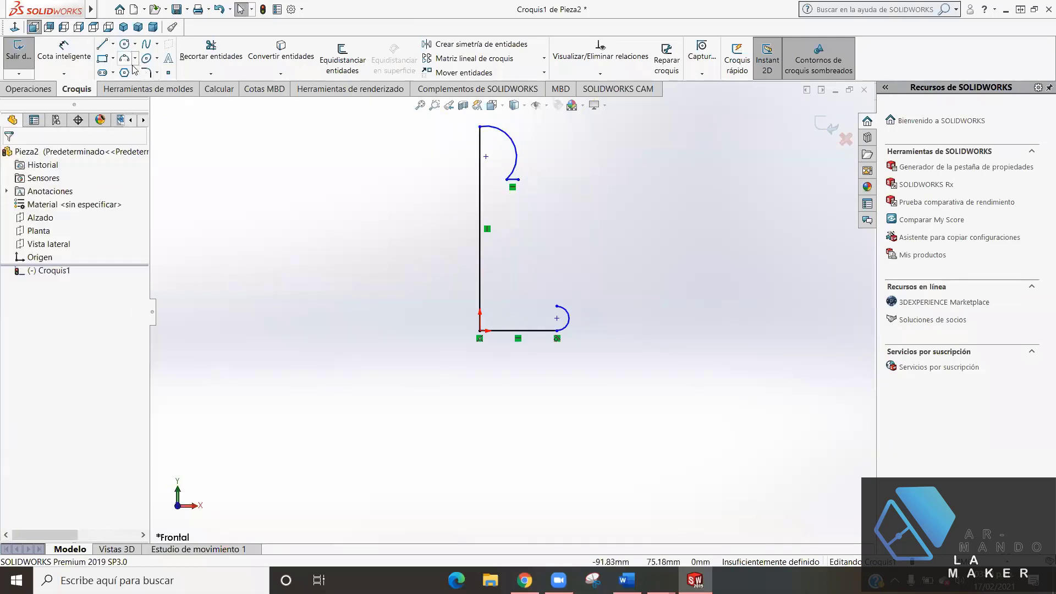
- Sketch a three-point half-circle arc of about 1.05 mm radius downward from the collar line's outer end, tangent to that line
{"action": "left_click", "coordinate": [125, 60]}
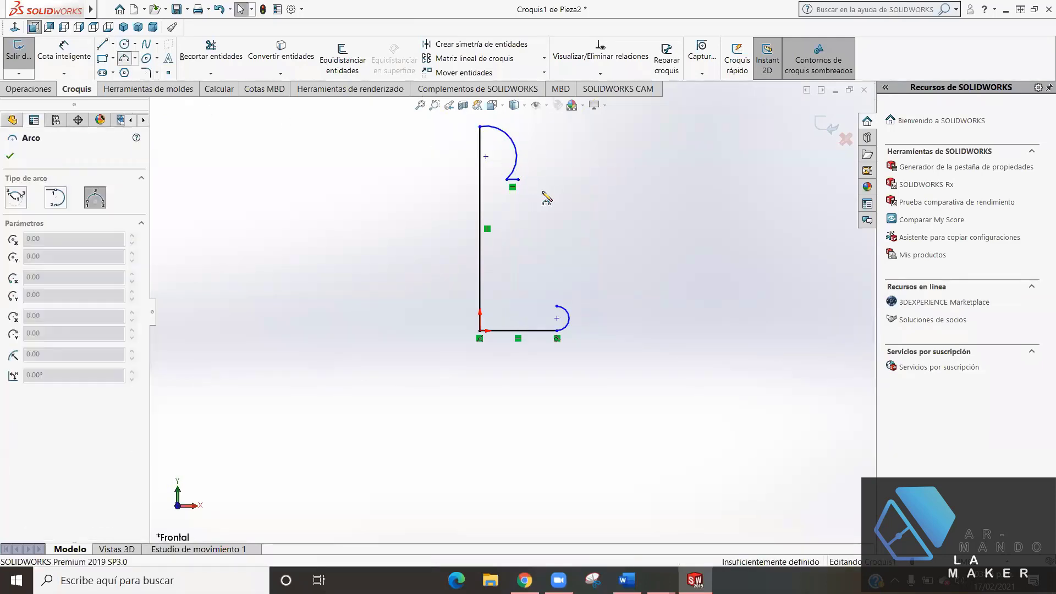
{"action": "left_click", "coordinate": [519, 180]}
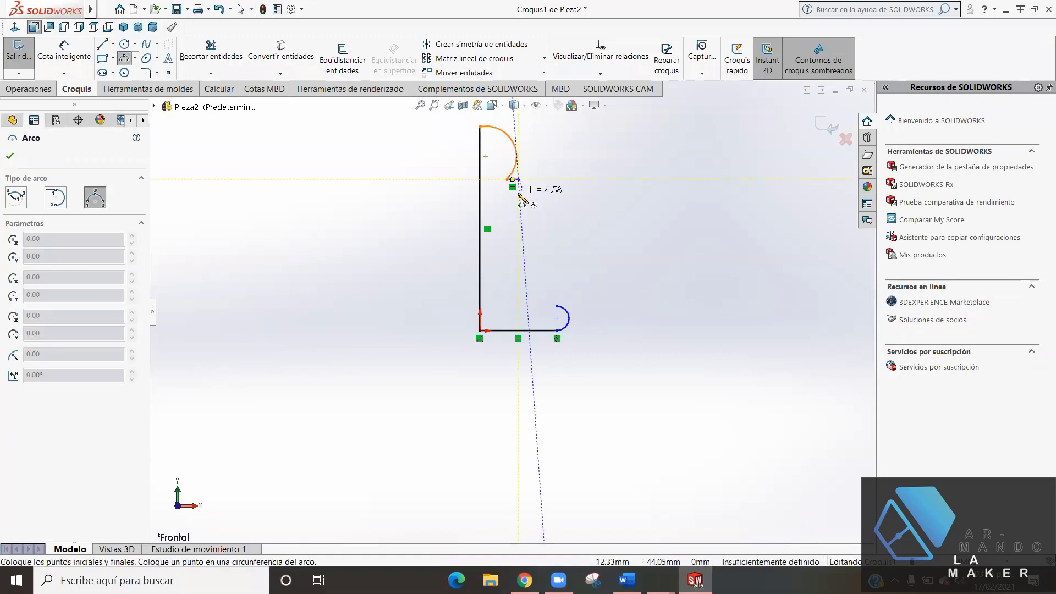
{"action": "scroll", "coordinate": [520, 190], "scroll_direction": "down", "scroll_amount": 3}
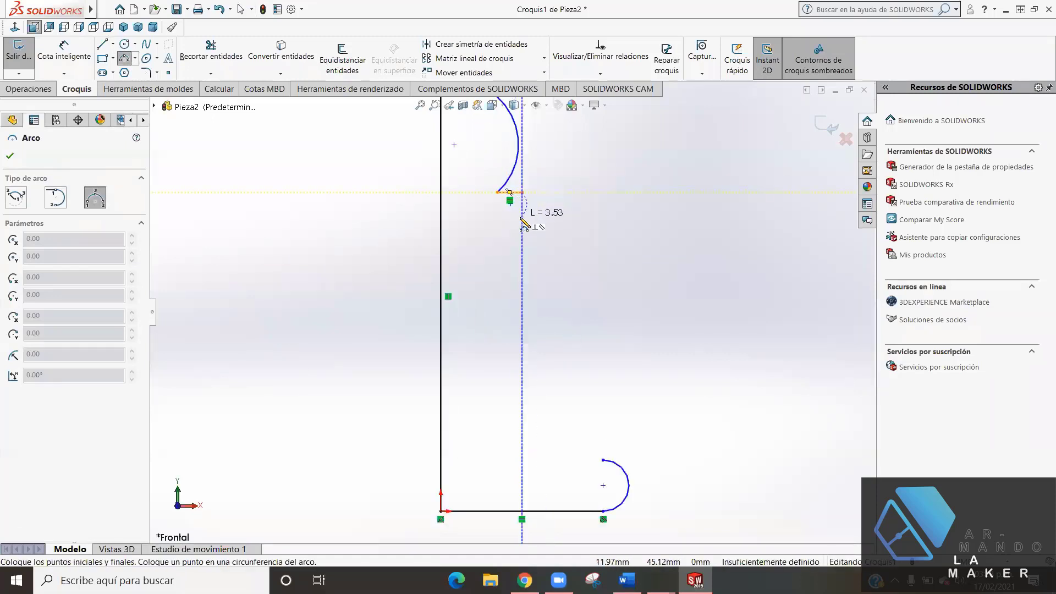
{"action": "scroll", "coordinate": [523, 221], "scroll_direction": "down", "scroll_amount": 2}
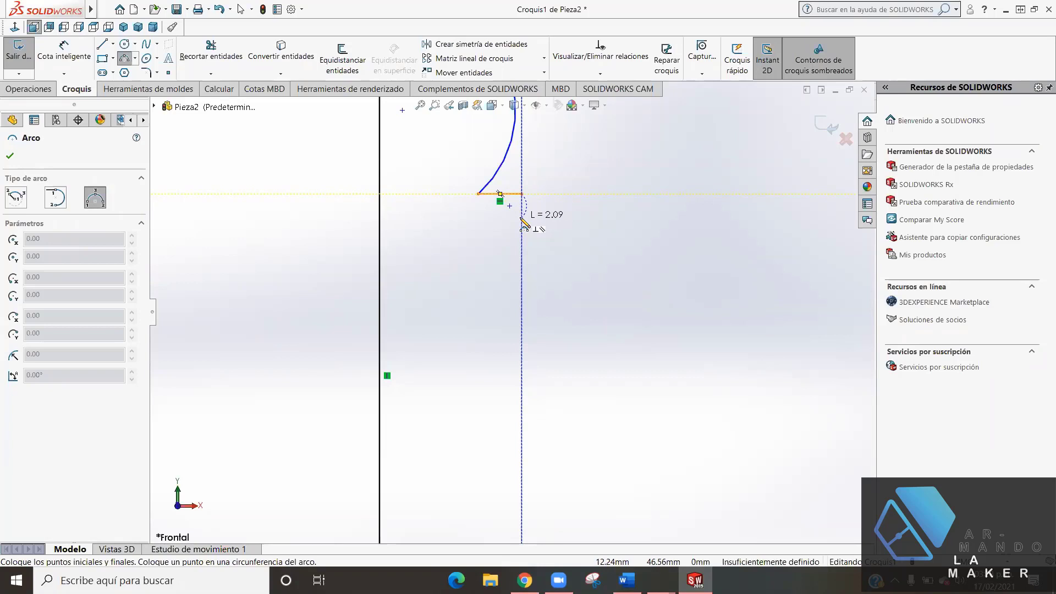
{"action": "left_click", "coordinate": [522, 218]}
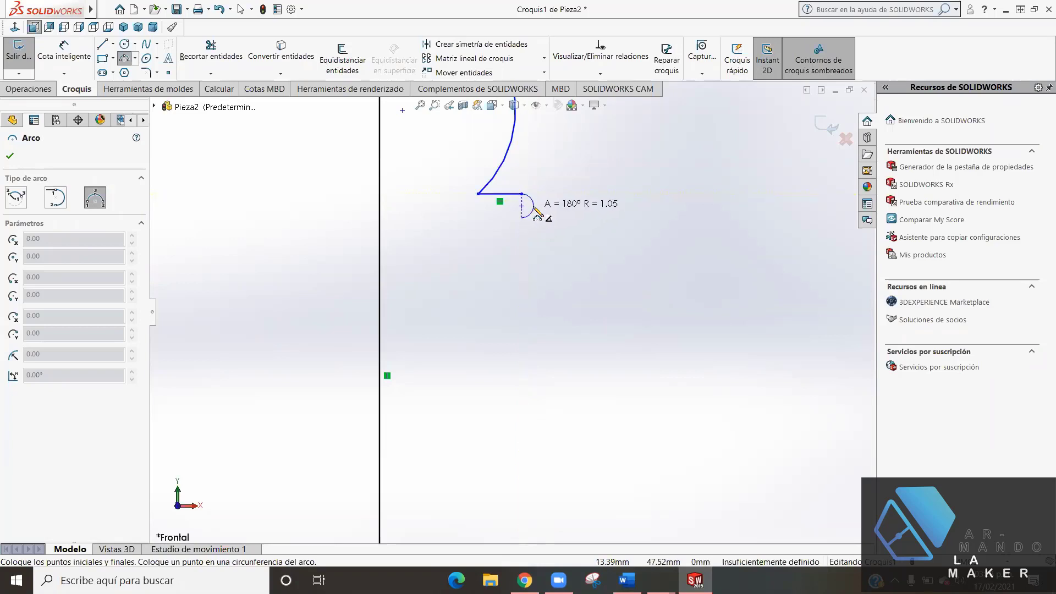
{"action": "left_click", "coordinate": [534, 207]}
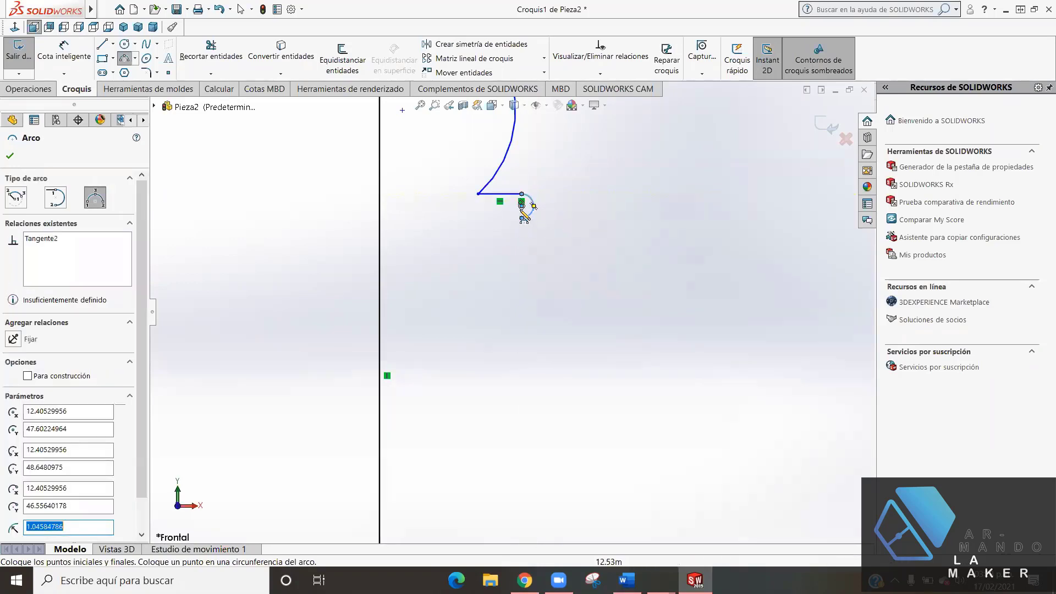
{"action": "left_click", "coordinate": [10, 156]}
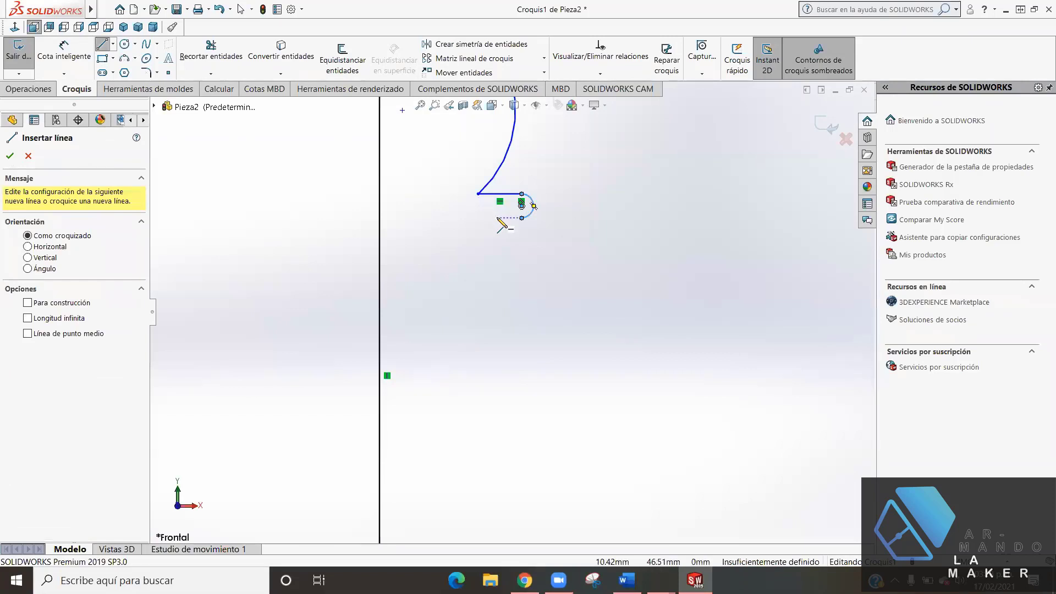
- Sketch a horizontal line from the collar arc's lower end inward to below the head arc's end, continuing with a vertical line about 17.1 mm down
{"action": "left_click", "coordinate": [521, 218]}
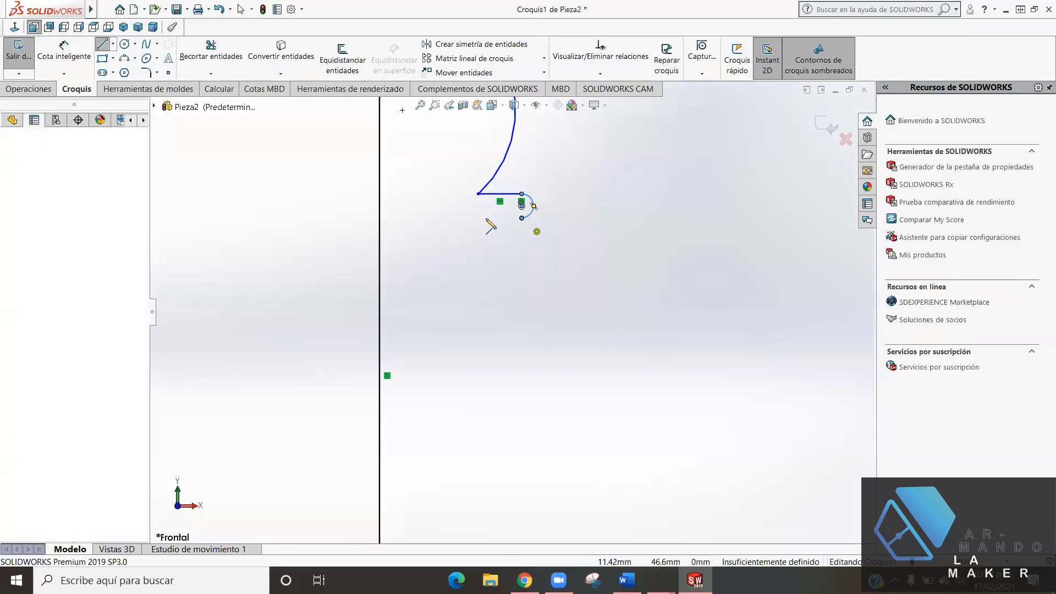
{"action": "left_click", "coordinate": [479, 217]}
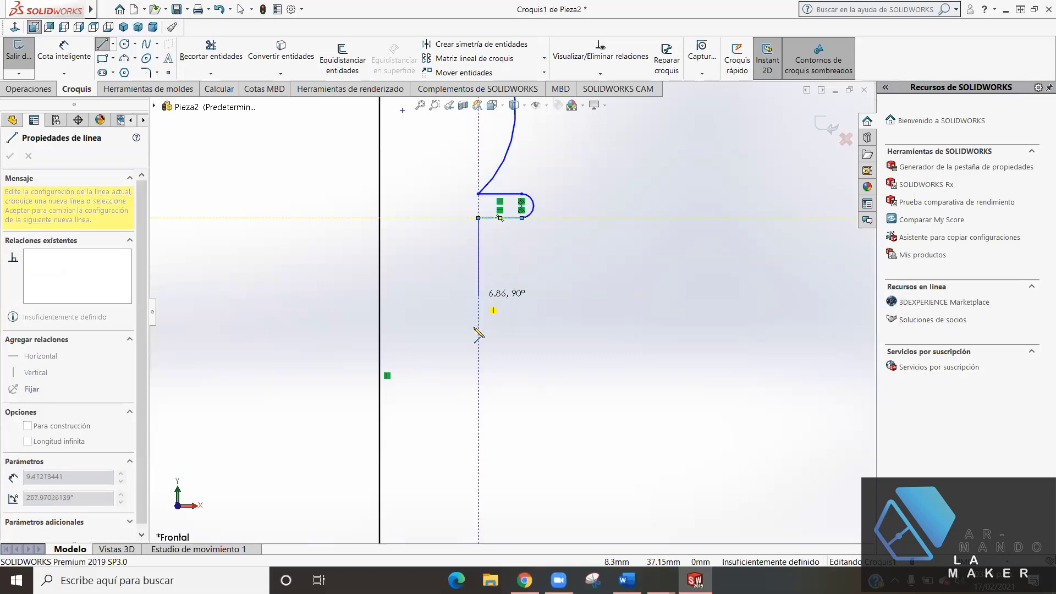
{"action": "scroll", "coordinate": [479, 396], "scroll_direction": "up", "scroll_amount": 1}
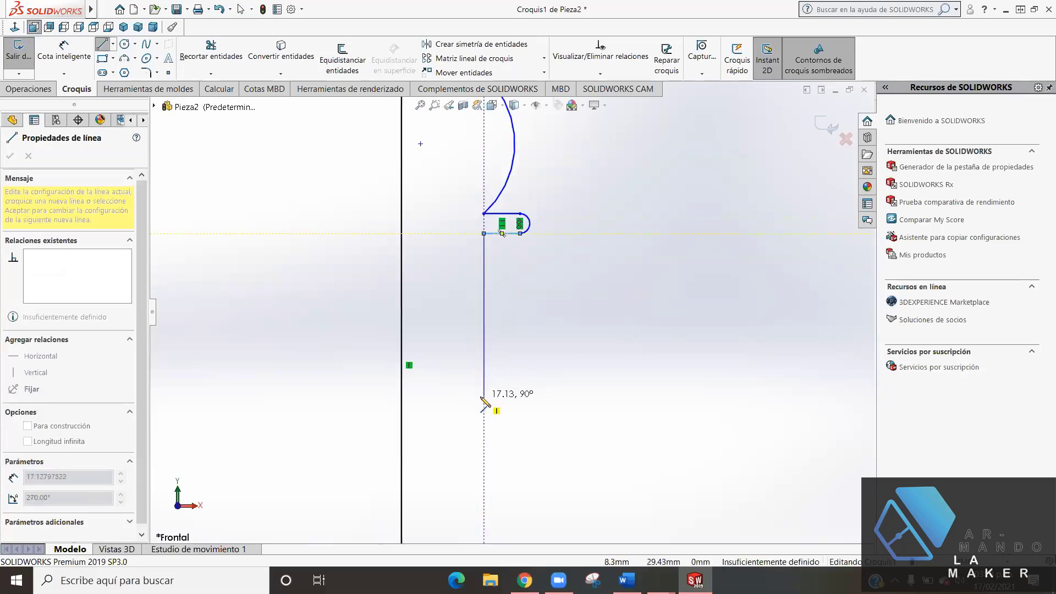
{"action": "left_click", "coordinate": [483, 398]}
{"action": "key", "text": "Escape"}
- Consult the pawn slide and sketch a three-point concave arc of about 23.5 mm radius from the neck line's lower end to the base arc's upper end
{"action": "scroll", "coordinate": [489, 374], "scroll_direction": "up", "scroll_amount": 3}
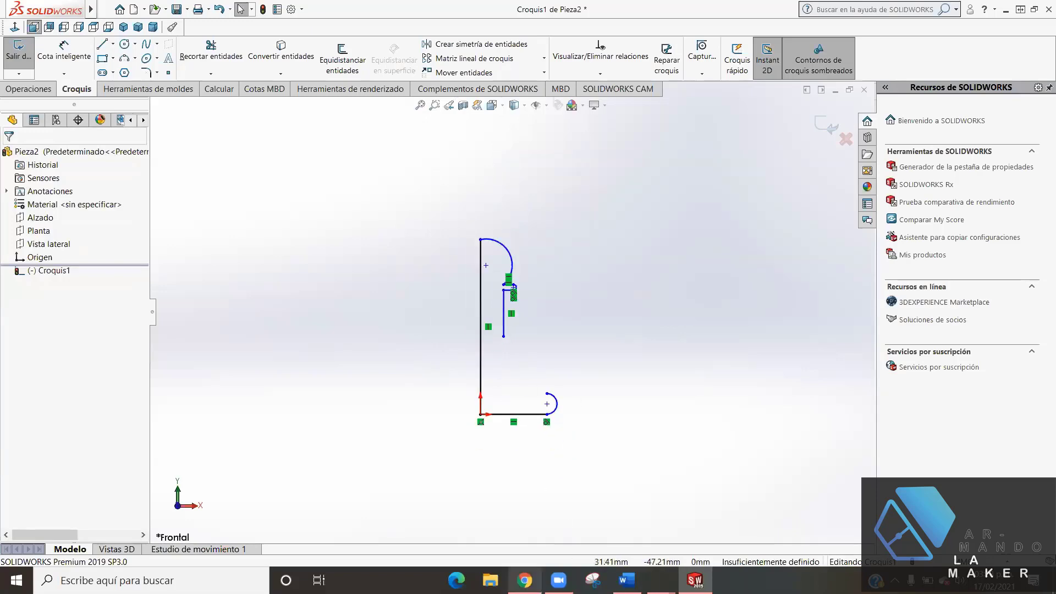
{"action": "left_click", "coordinate": [525, 580]}
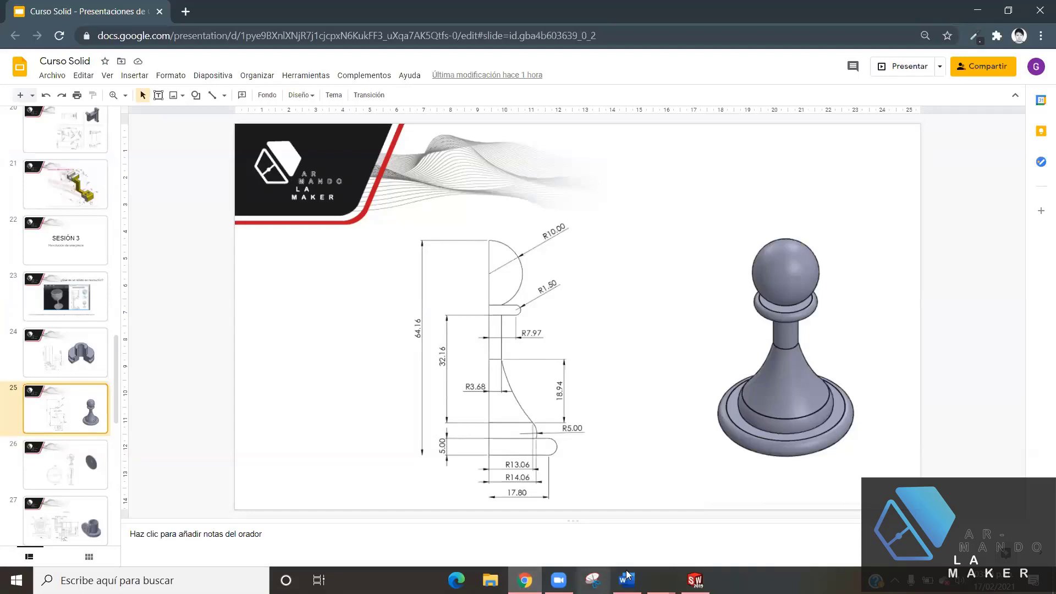
{"action": "mouse_move", "coordinate": [660, 581]}
{"action": "left_click", "coordinate": [694, 580]}
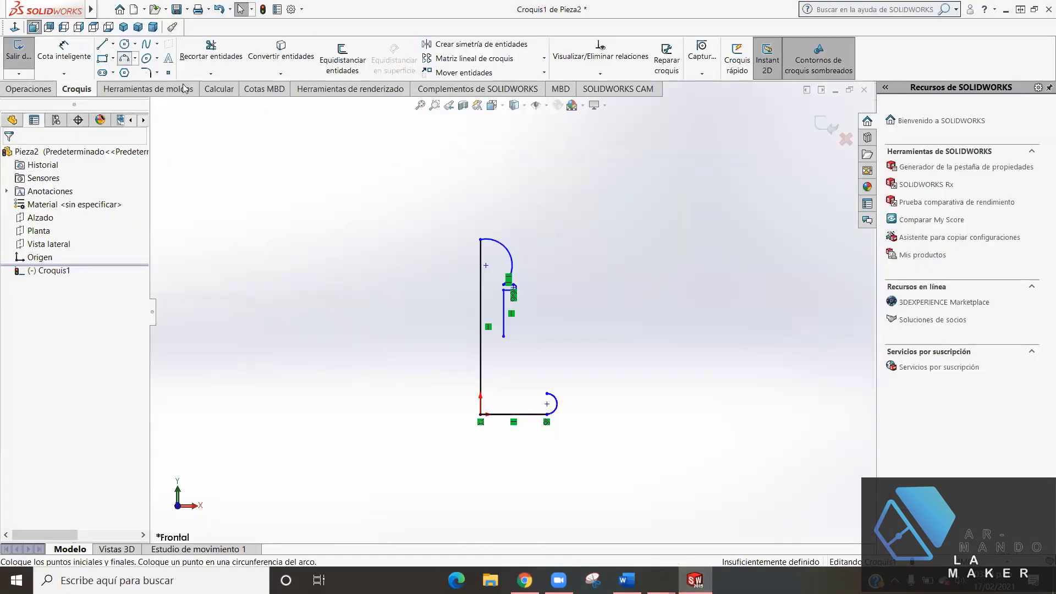
{"action": "left_click", "coordinate": [126, 58]}
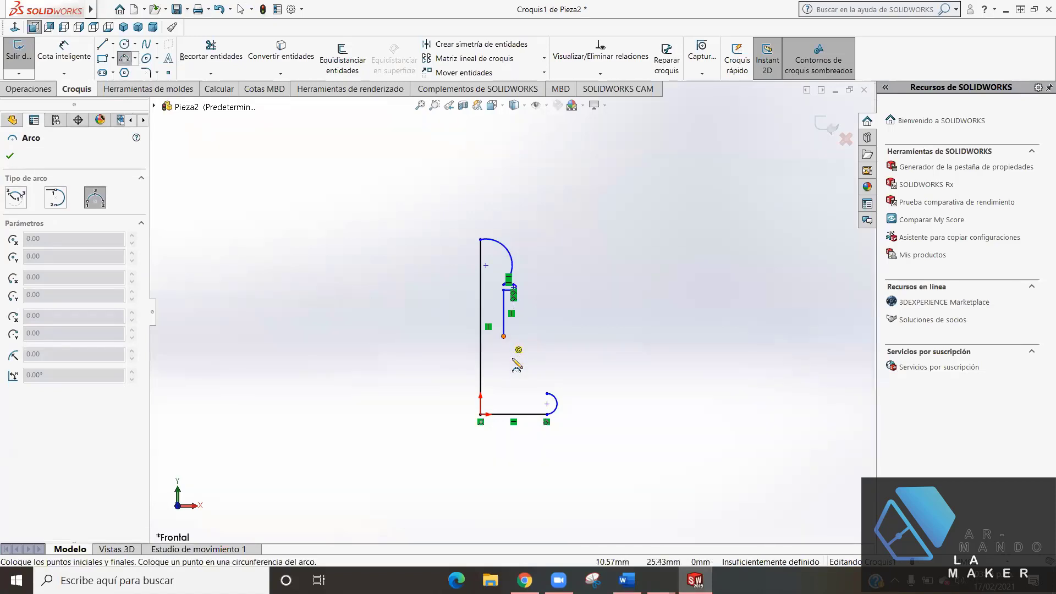
{"action": "left_click", "coordinate": [504, 337]}
{"action": "left_click", "coordinate": [547, 393]}
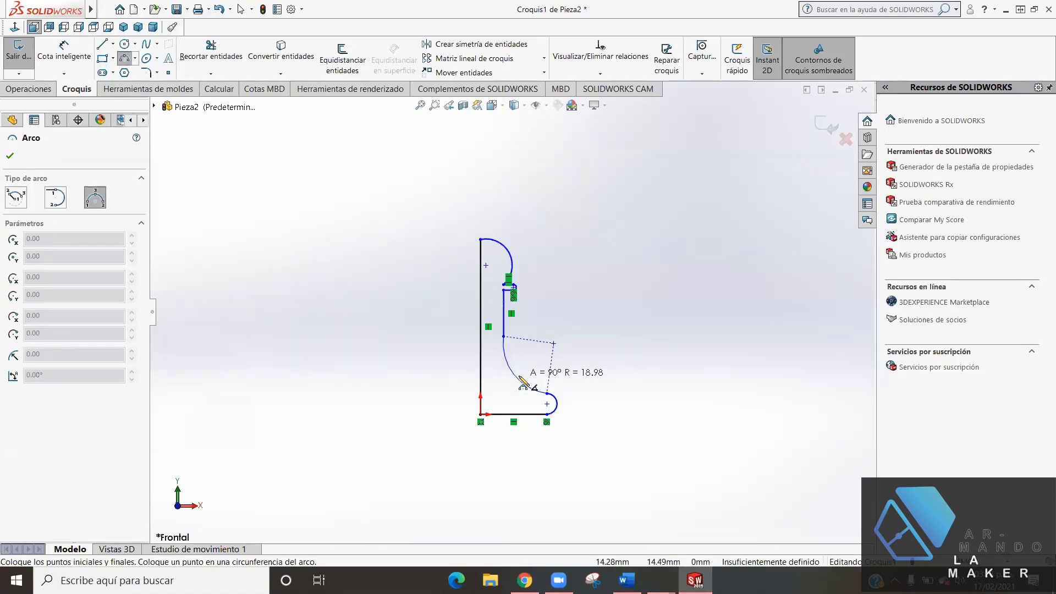
{"action": "scroll", "coordinate": [521, 385], "scroll_direction": "down", "scroll_amount": 2}
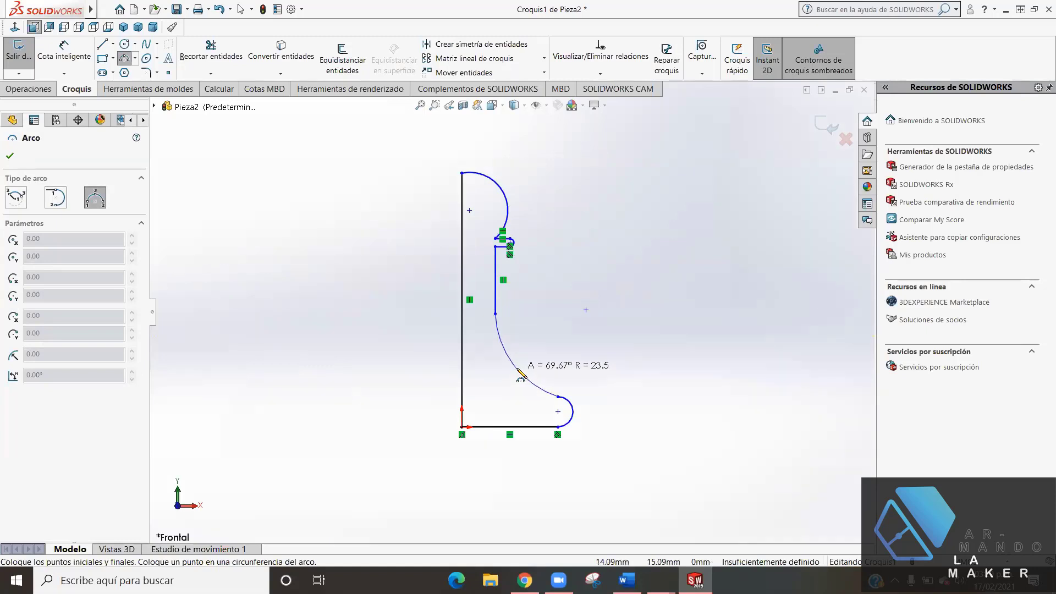
{"action": "left_click", "coordinate": [517, 369]}
{"action": "key", "text": "Escape"}
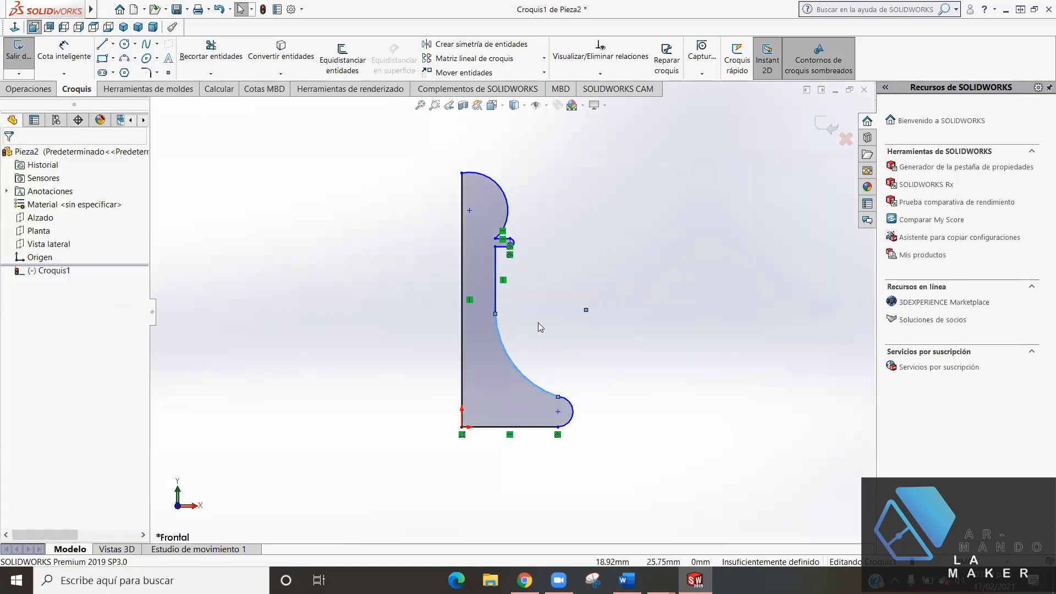
{"action": "left_click", "coordinate": [613, 230]}
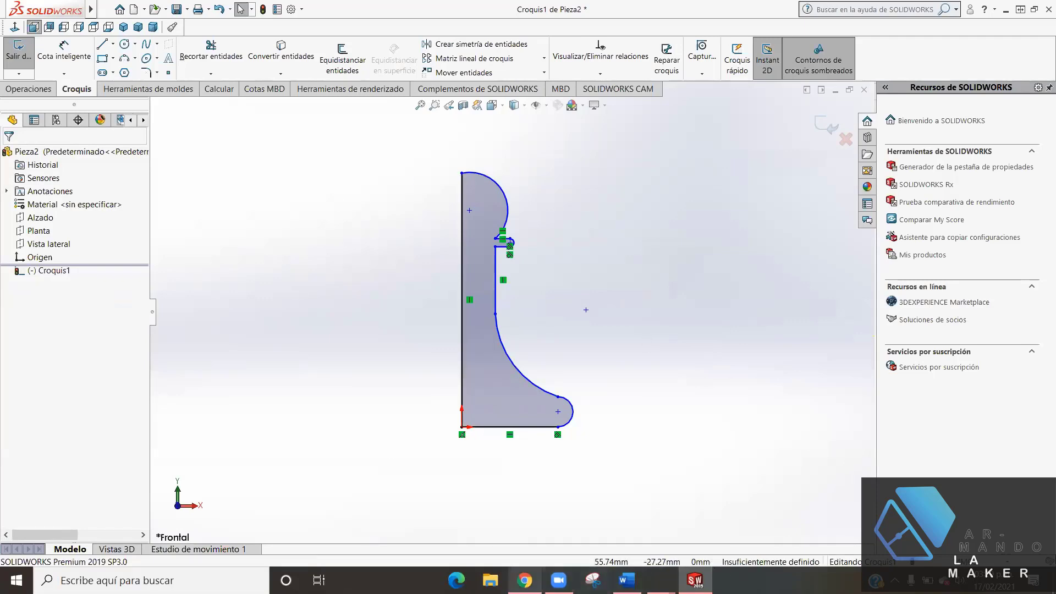
- Consult the pawn slide, dimension the vertical axis line at 64.16 mm and move the dimension farther out from the profile
{"action": "left_click", "coordinate": [525, 580]}
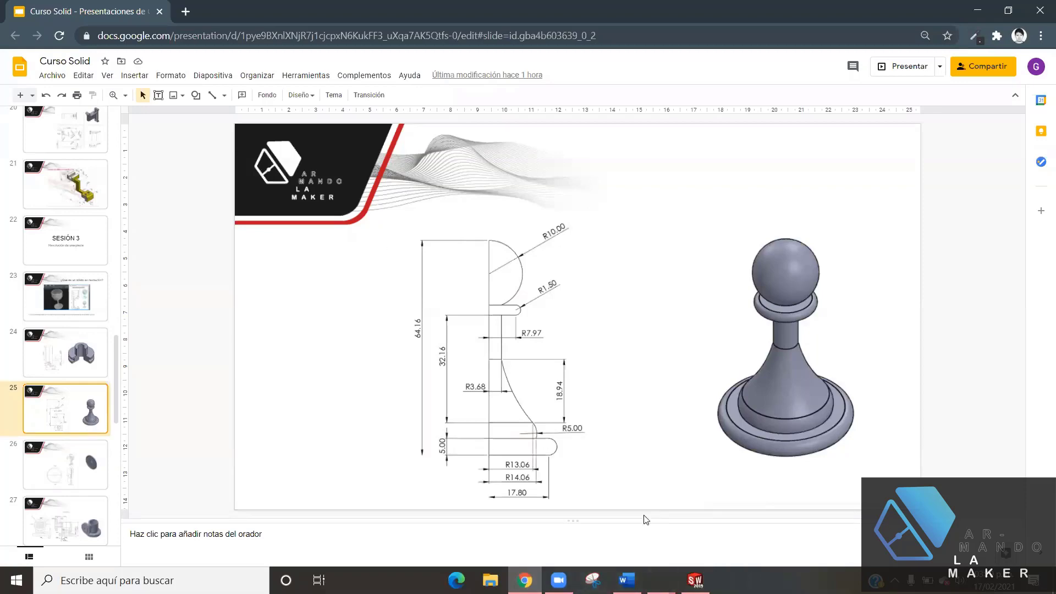
{"action": "left_click", "coordinate": [696, 580]}
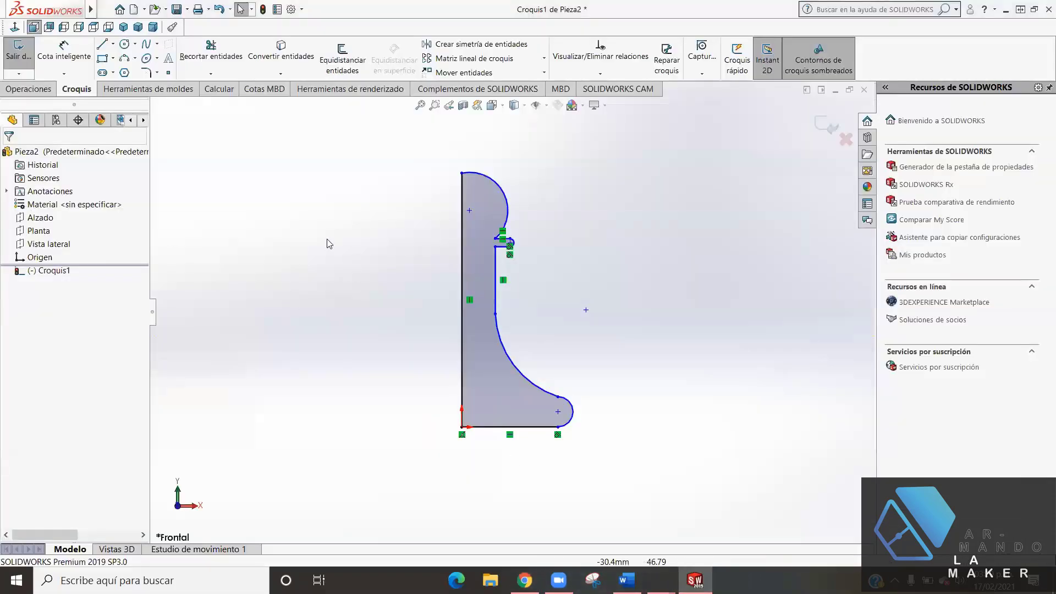
{"action": "left_click", "coordinate": [63, 55]}
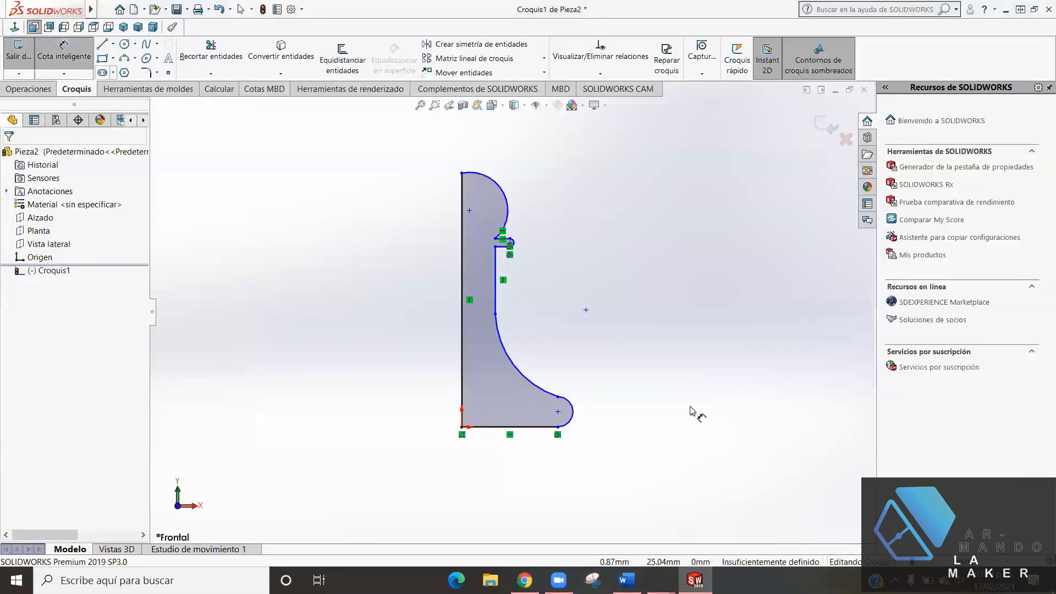
{"action": "left_click", "coordinate": [463, 283]}
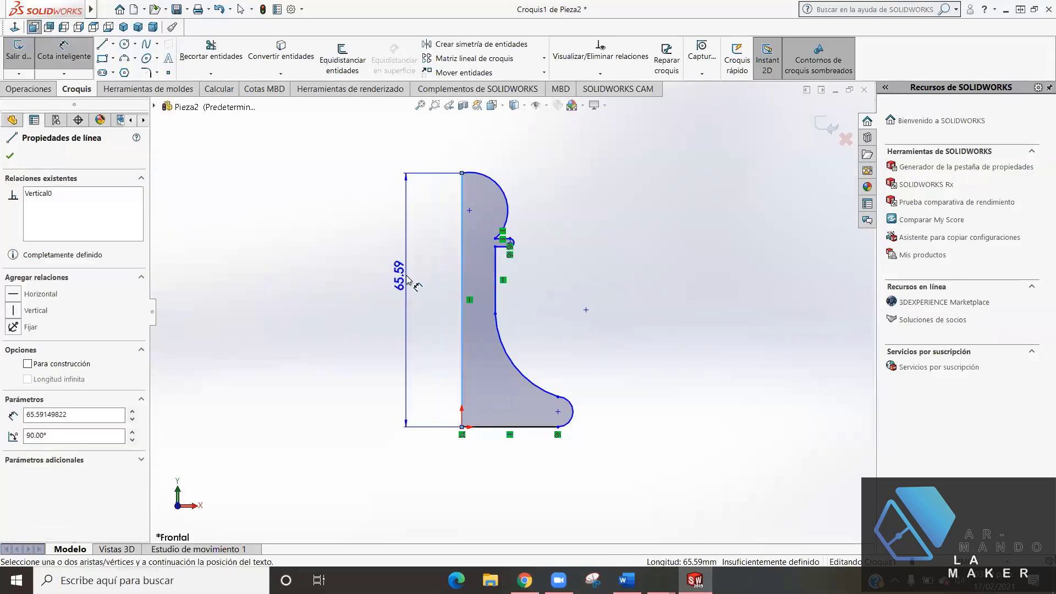
{"action": "key", "text": "Escape"}
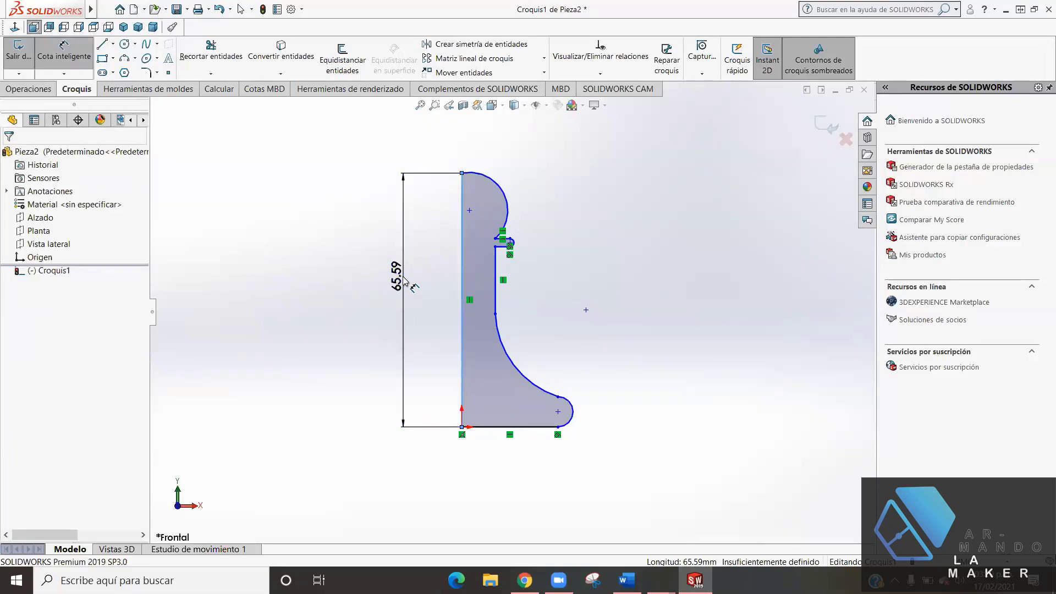
{"action": "double_click", "coordinate": [406, 280]}
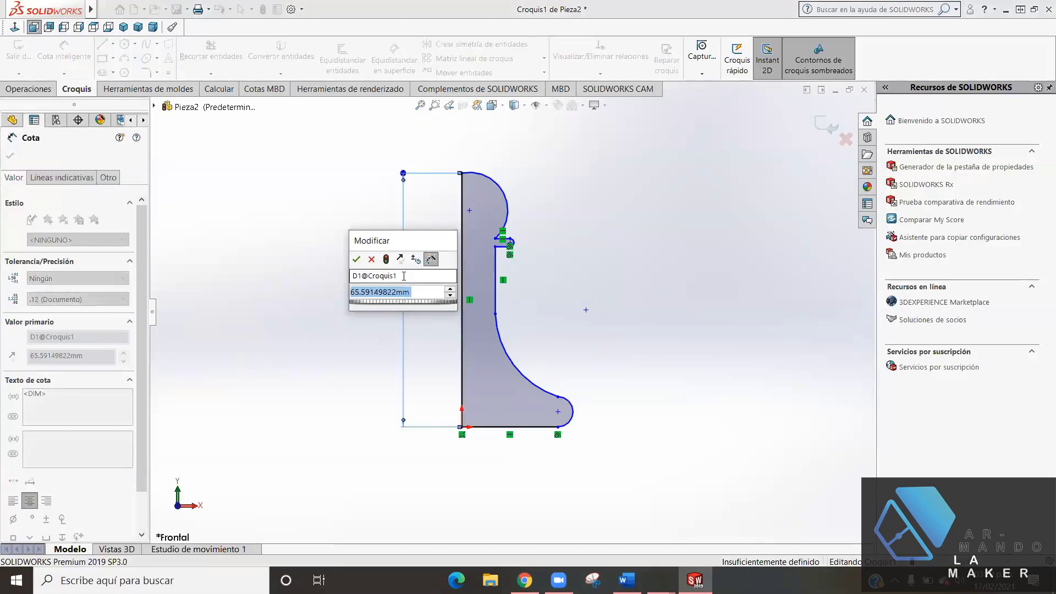
{"action": "type", "text": "64"}
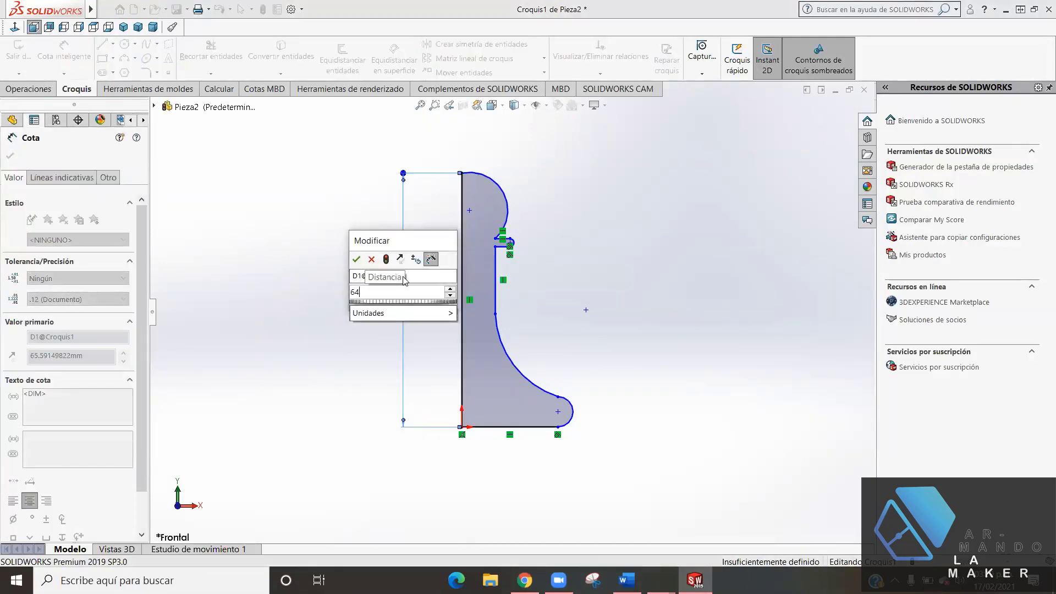
{"action": "type", "text": ".16"}
{"action": "key", "text": "Return"}
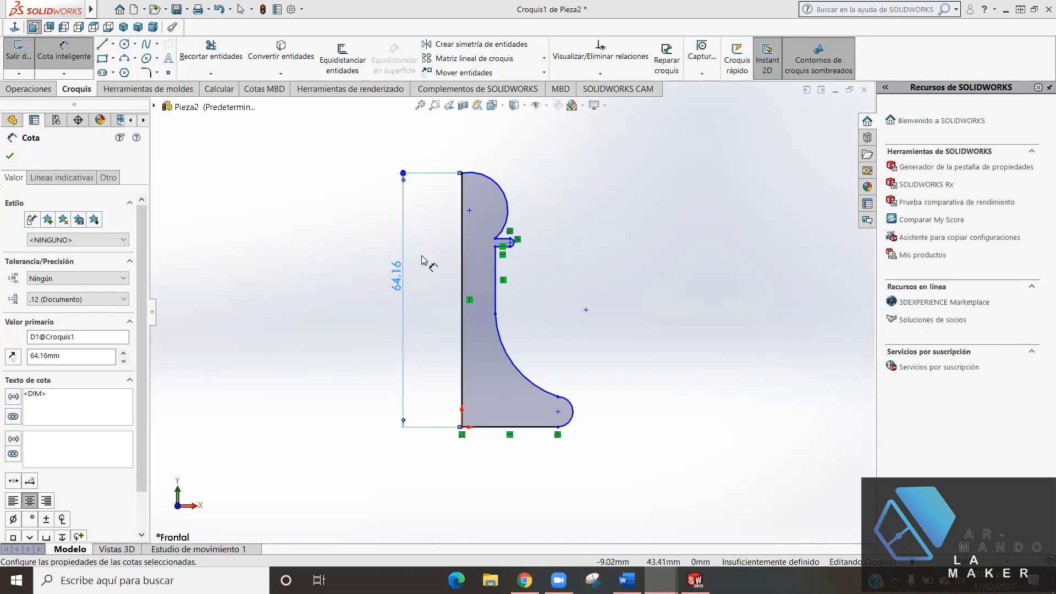
{"action": "left_click_drag", "start_coordinate": [398, 276], "coordinate": [377, 274]}
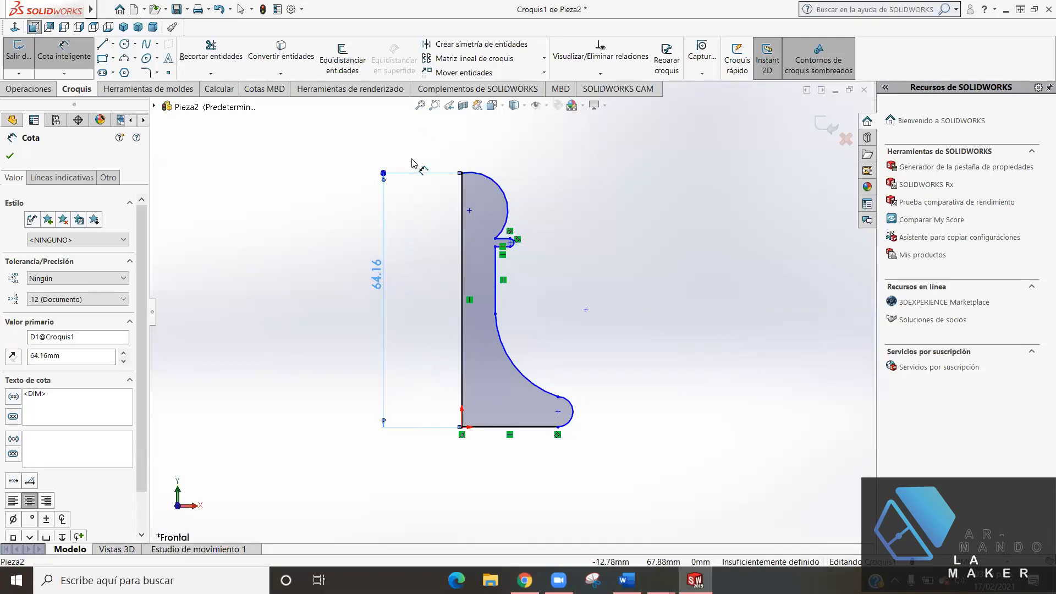
{"action": "left_click", "coordinate": [496, 247]}
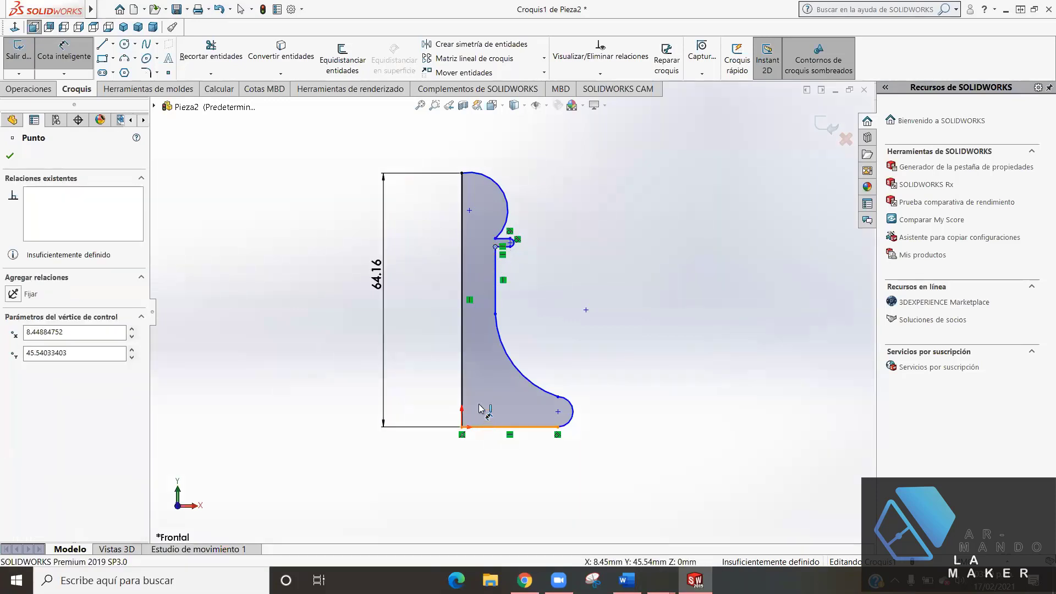
{"action": "left_click", "coordinate": [484, 428]}
{"action": "left_click", "coordinate": [414, 343]}
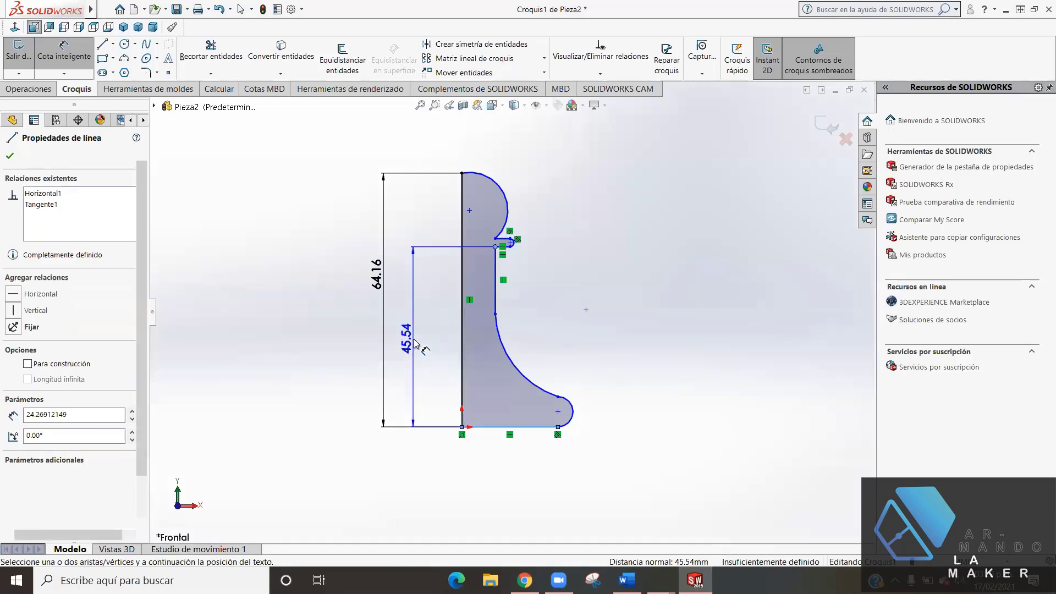
{"action": "double_click", "coordinate": [407, 338]}
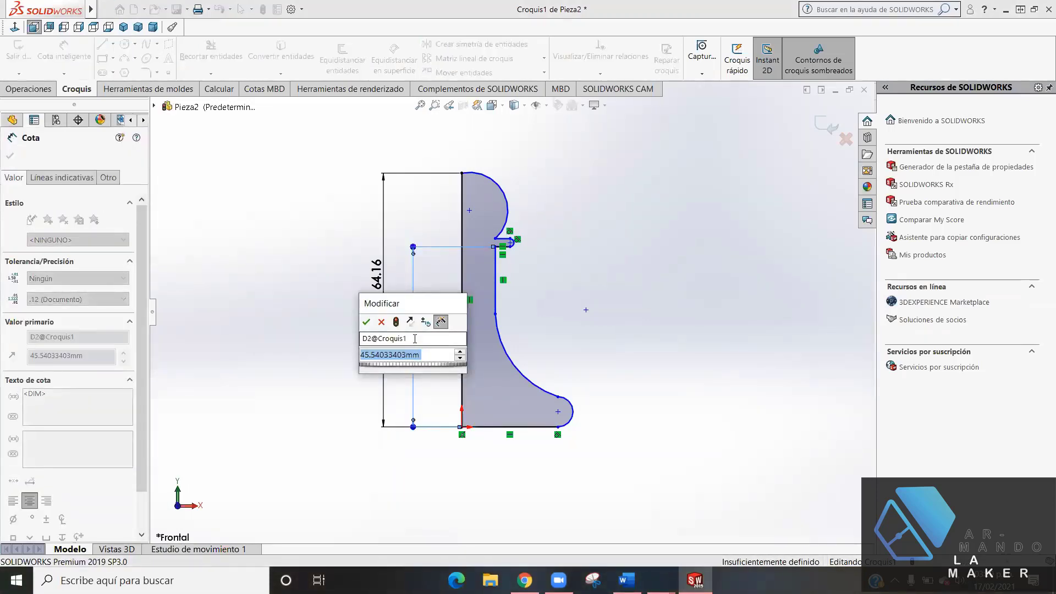
{"action": "key", "text": "Return"}
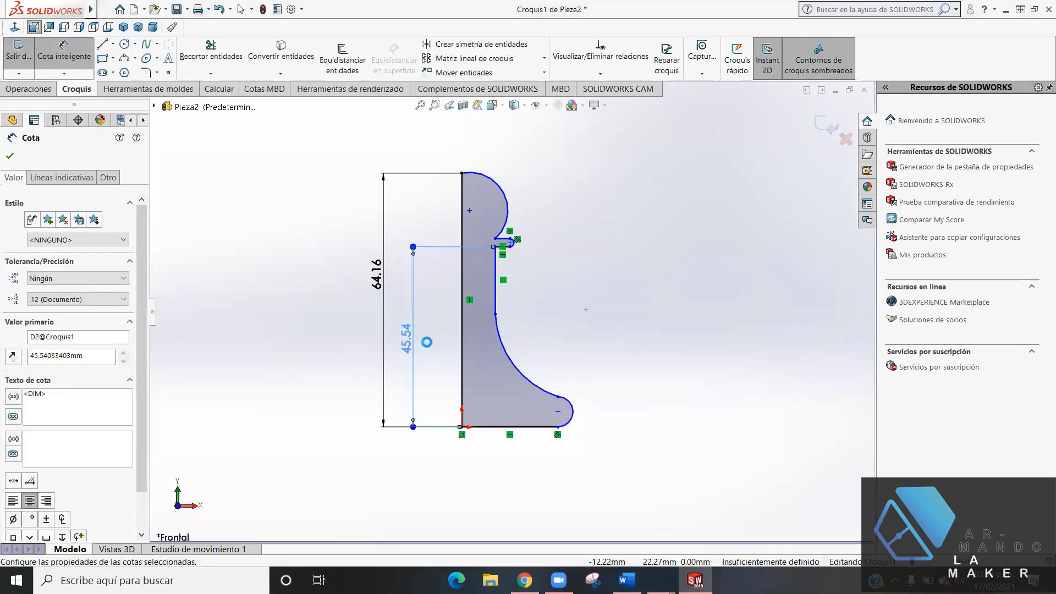
{"action": "left_click", "coordinate": [11, 156]}
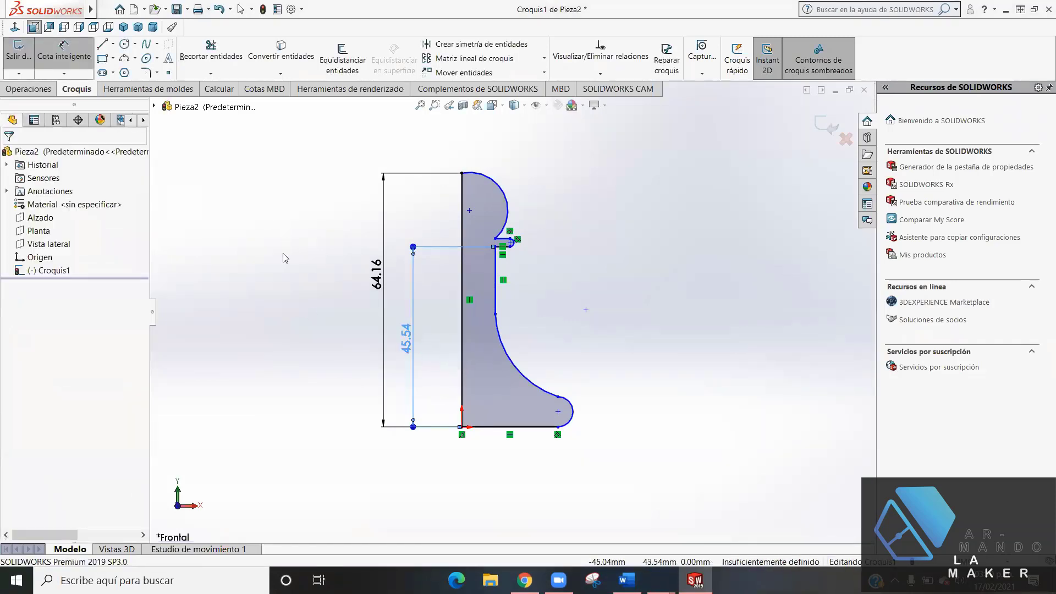
{"action": "left_click_drag", "start_coordinate": [428, 319], "coordinate": [402, 238]}
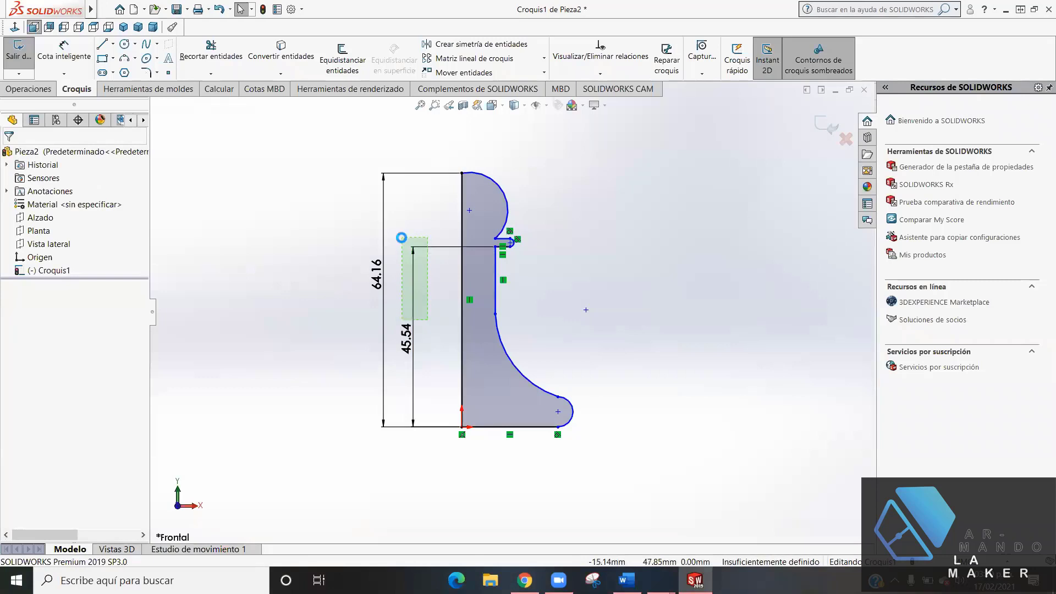
{"action": "key", "text": "Delete"}
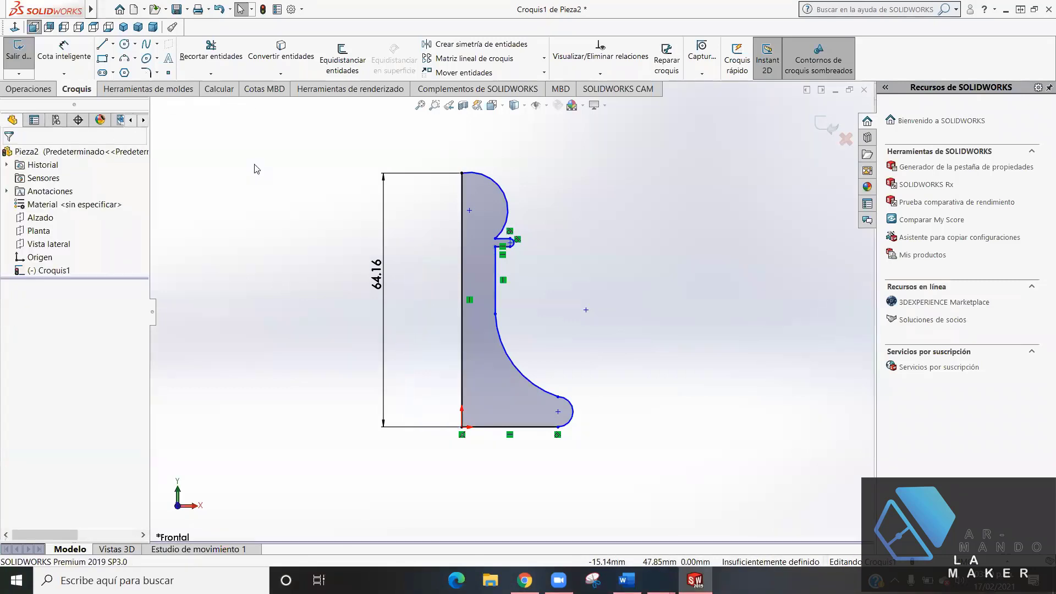
- Dimension the vertical distance from the neck line's upper end to the base arc's upper end at 32.16 mm
{"action": "left_click", "coordinate": [64, 52]}
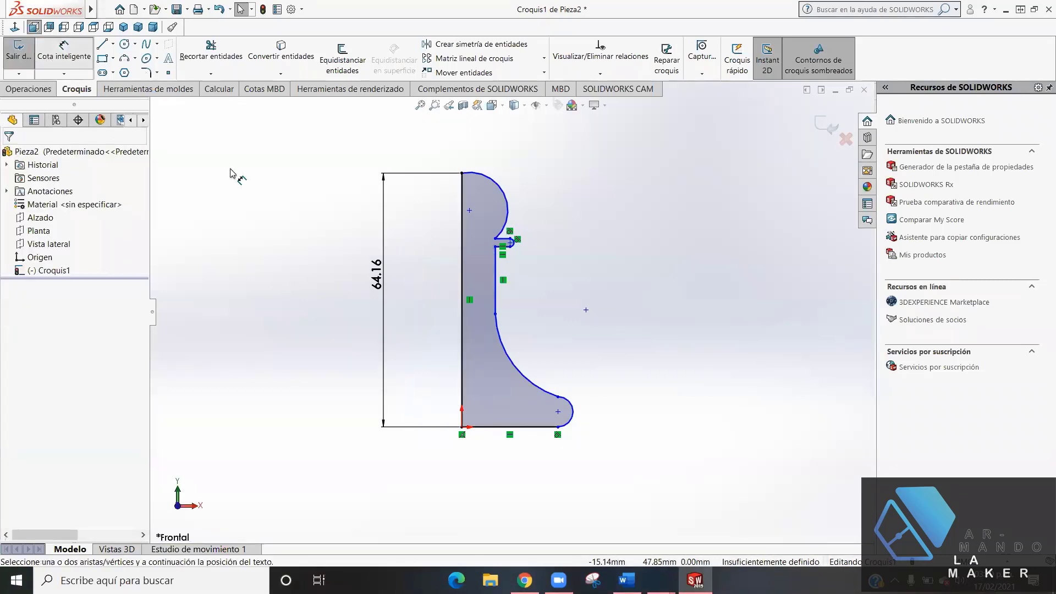
{"action": "left_click", "coordinate": [495, 249]}
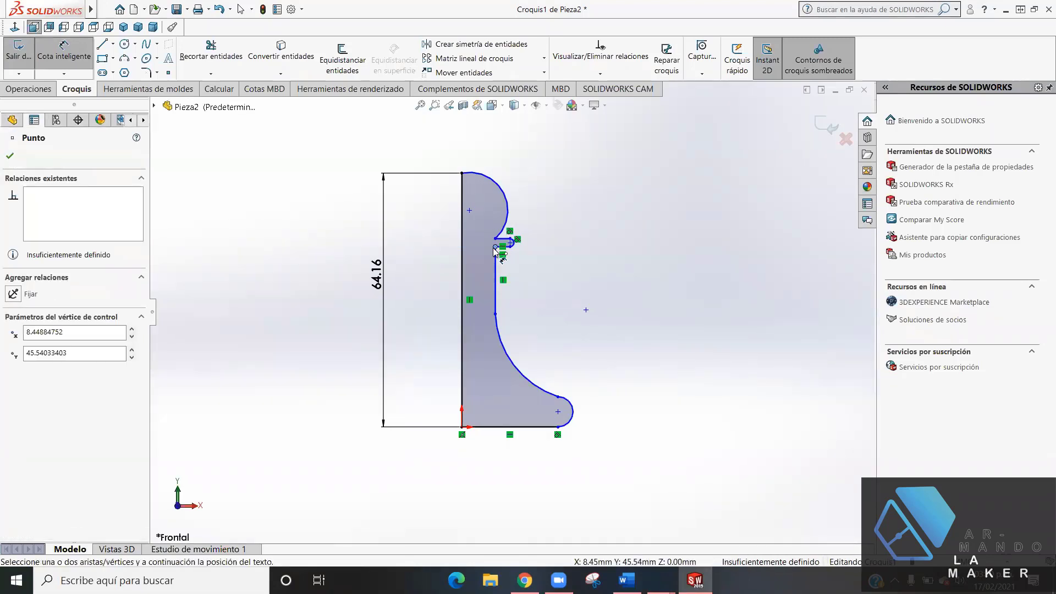
{"action": "left_click", "coordinate": [558, 397]}
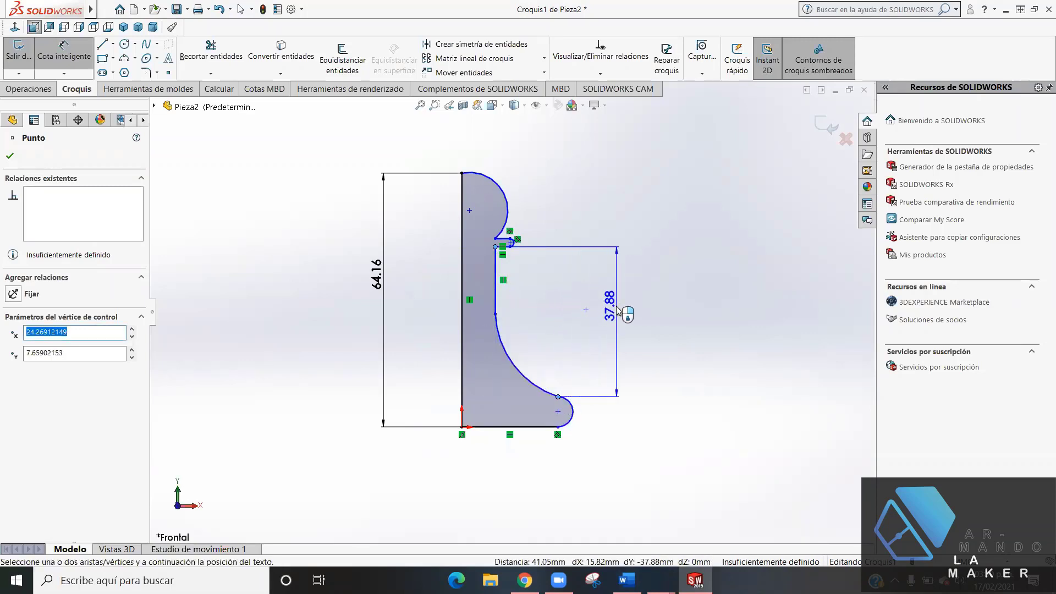
{"action": "left_click", "coordinate": [614, 311]}
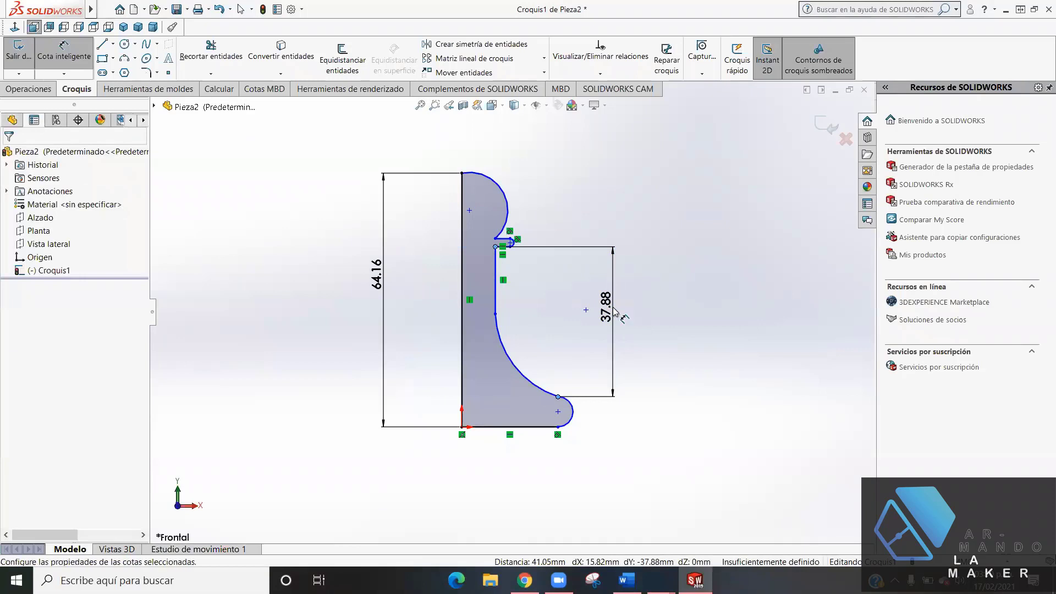
{"action": "type", "text": "32.16"}
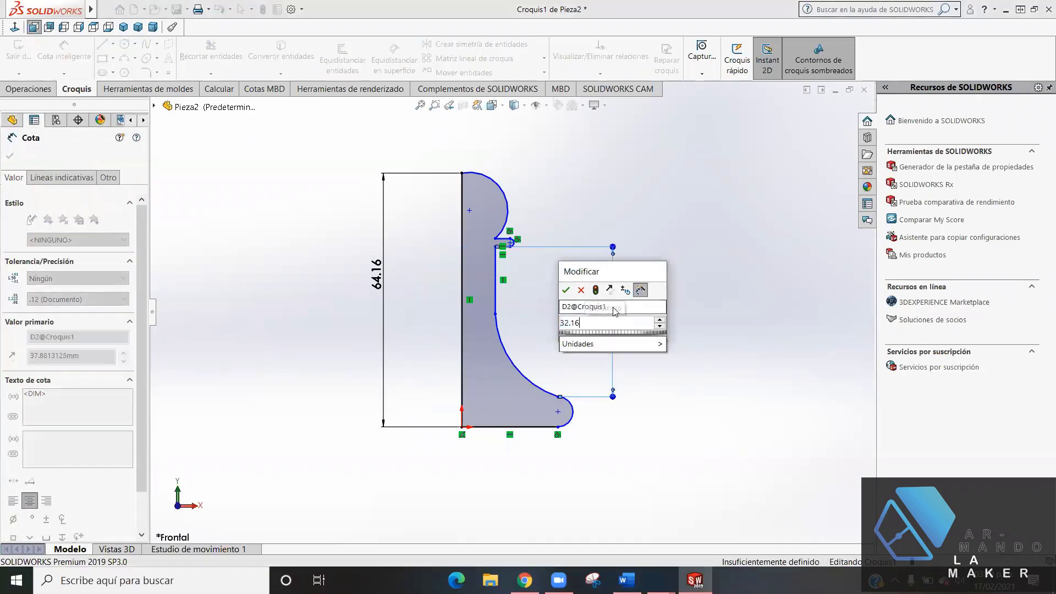
{"action": "key", "text": "Return"}
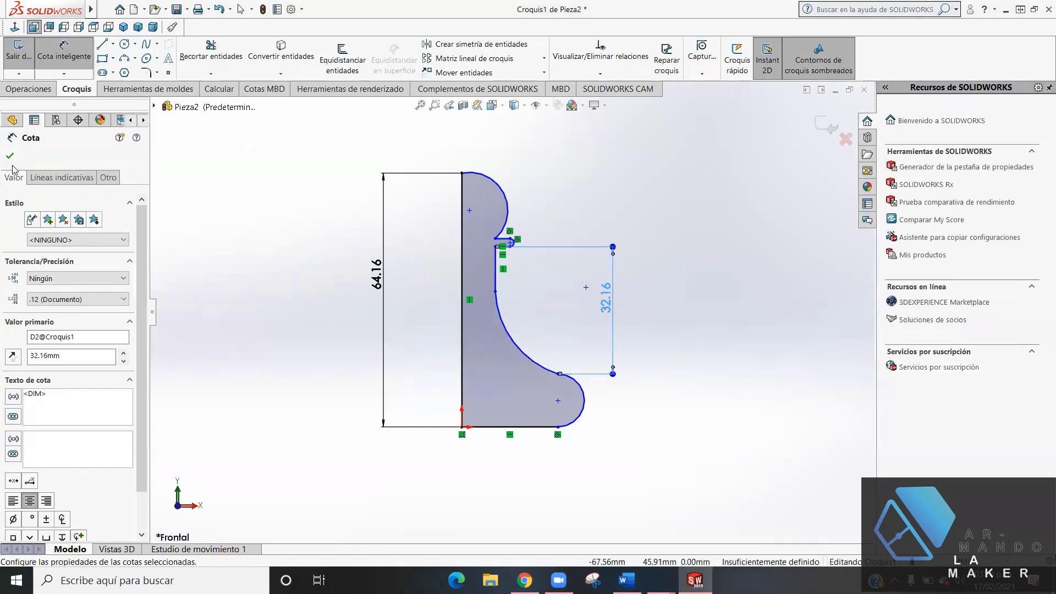
{"action": "left_click", "coordinate": [9, 155]}
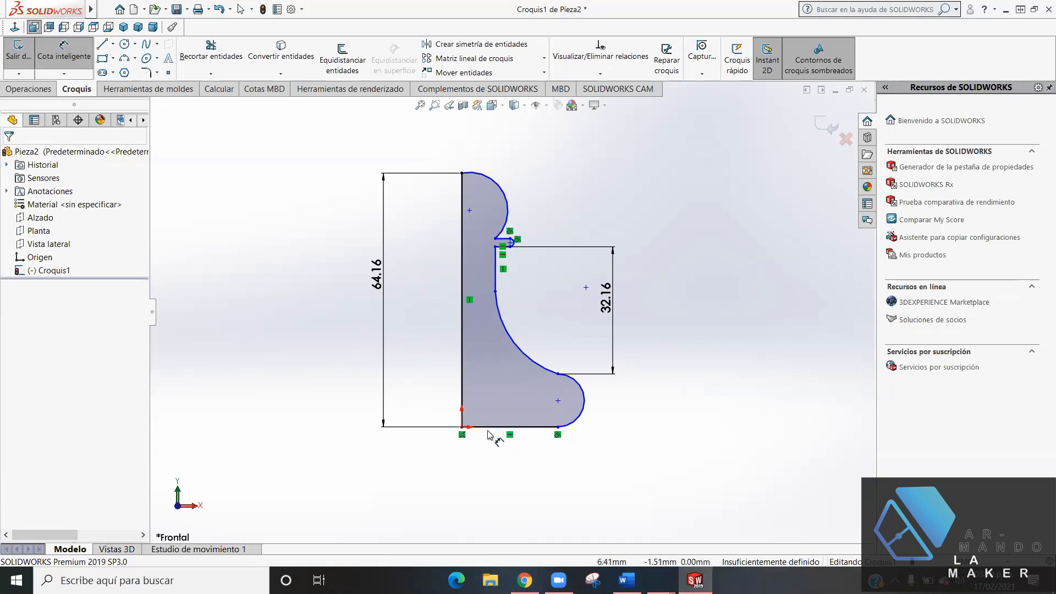
- Dimension the profile's horizontal base line below the sketch and set its length to 17.8 mm
{"action": "left_click", "coordinate": [489, 432]}
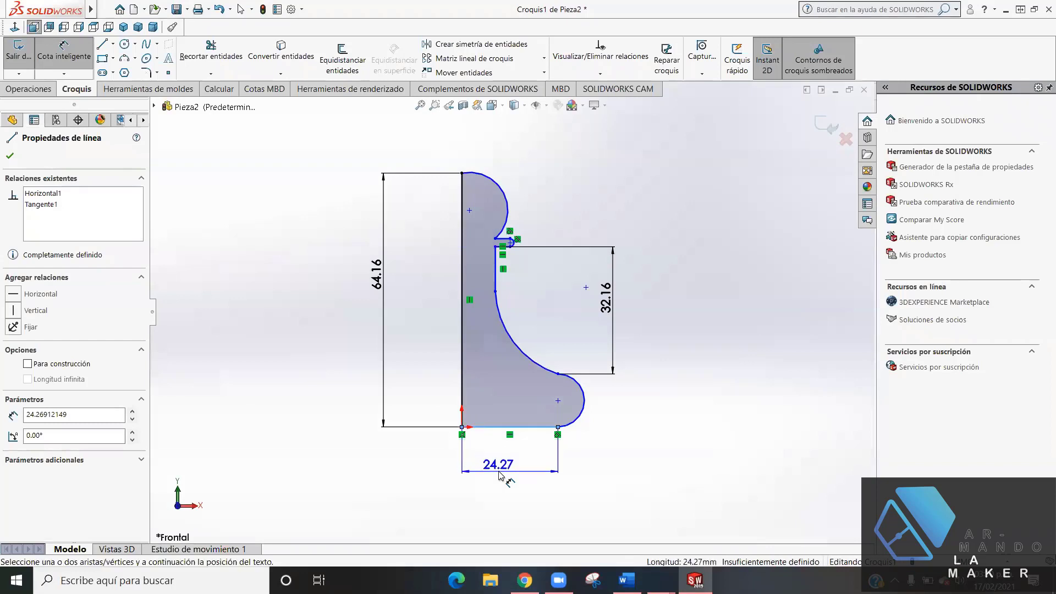
{"action": "left_click", "coordinate": [499, 474]}
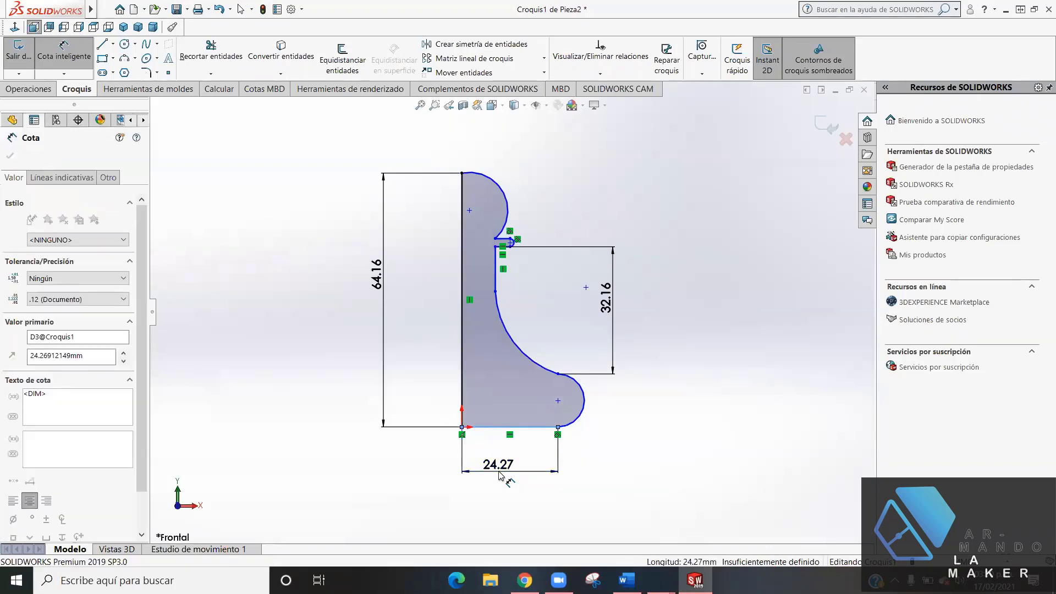
{"action": "key", "text": "BackSpace"}
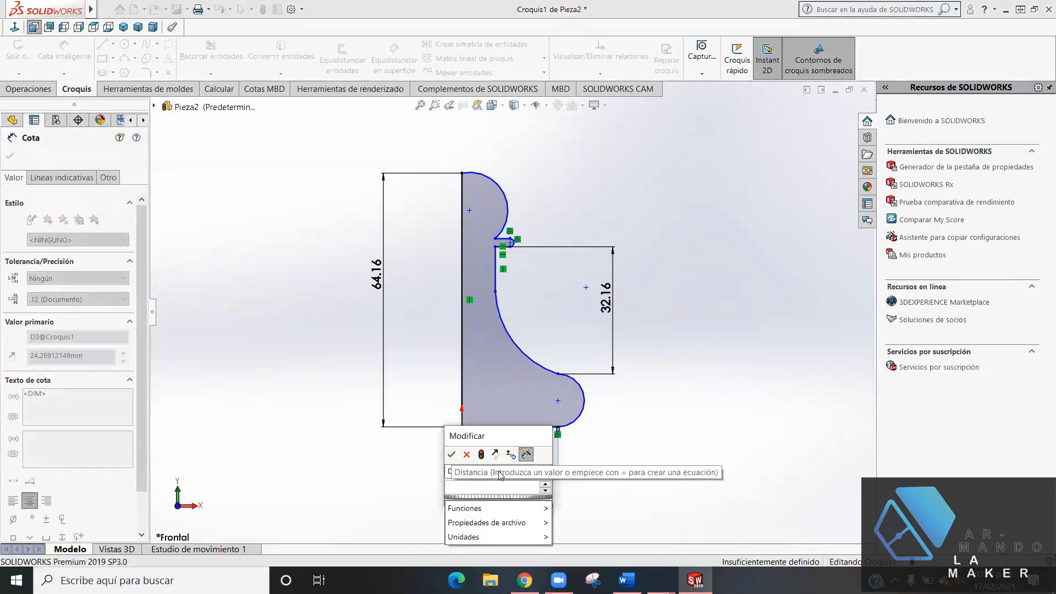
{"action": "type", "text": "17.8"}
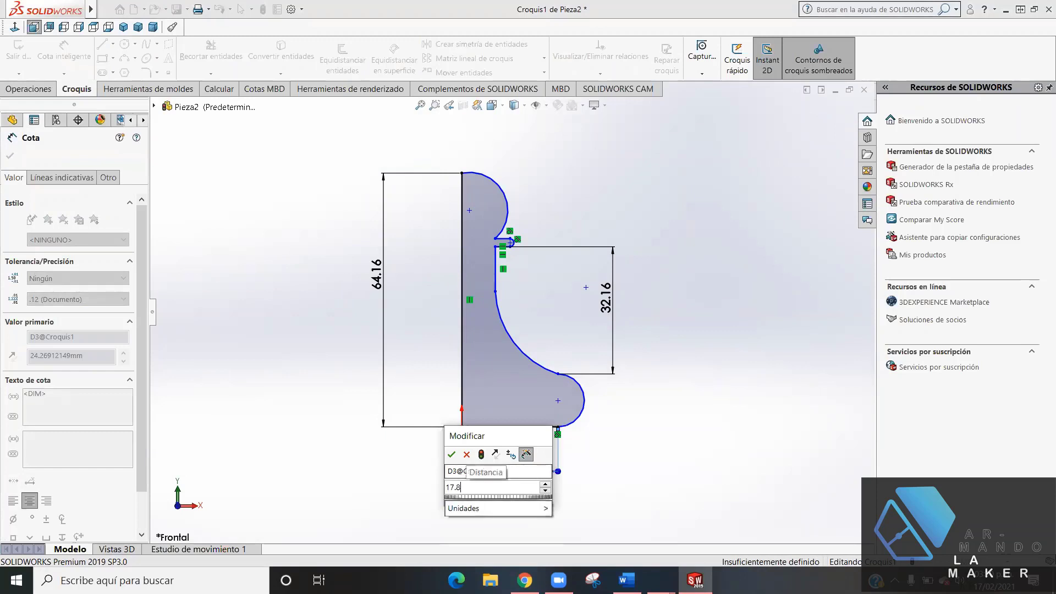
{"action": "key", "text": "Return"}
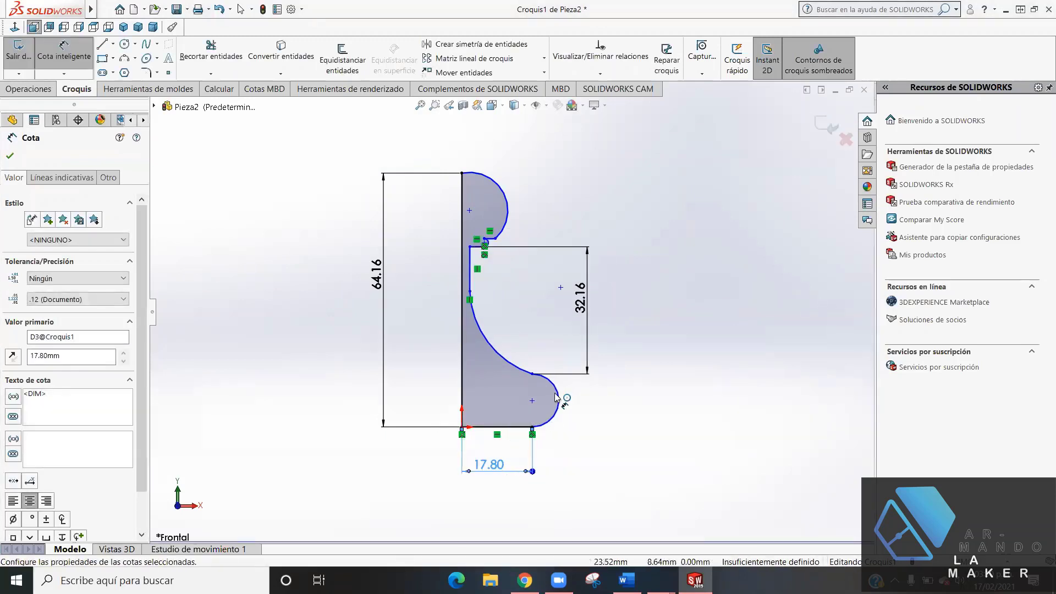
- Dimension the head arc's radius at 10 mm
{"action": "scroll", "coordinate": [560, 386], "scroll_direction": "down", "scroll_amount": 1}
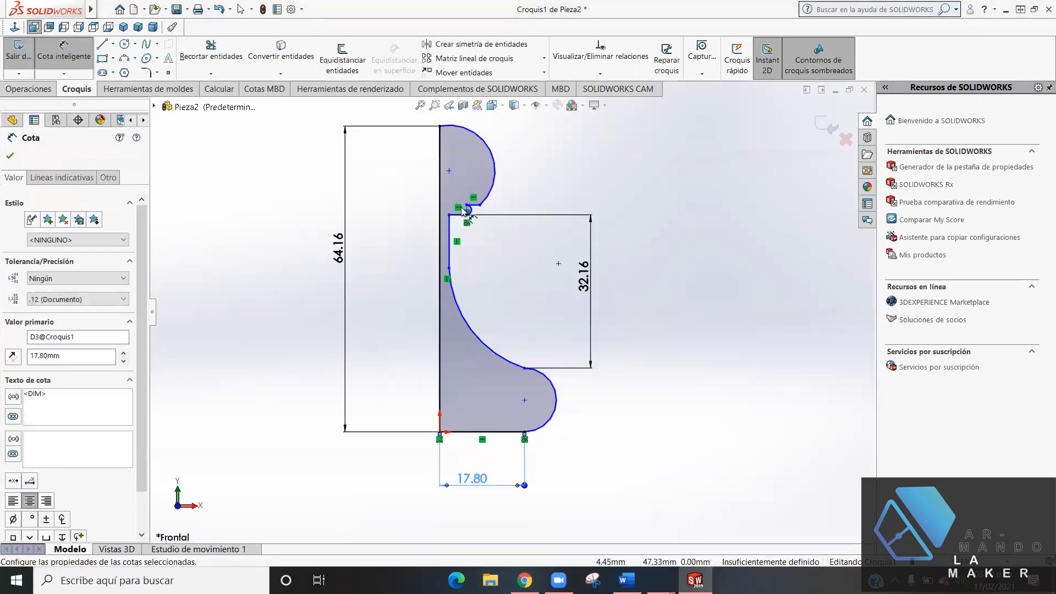
{"action": "scroll", "coordinate": [513, 317], "scroll_direction": "up", "scroll_amount": 2}
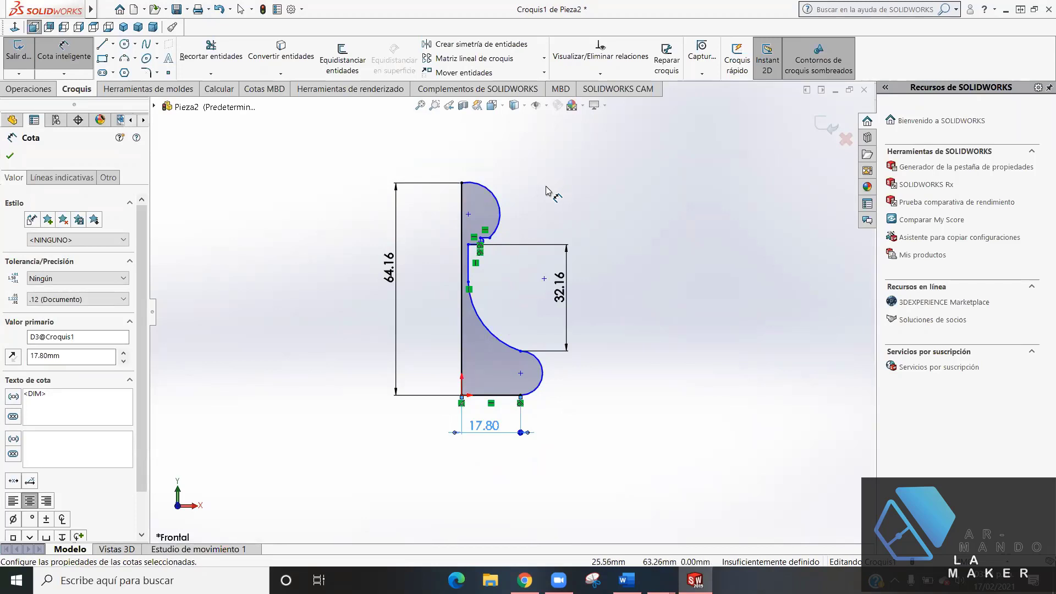
{"action": "left_click", "coordinate": [498, 200]}
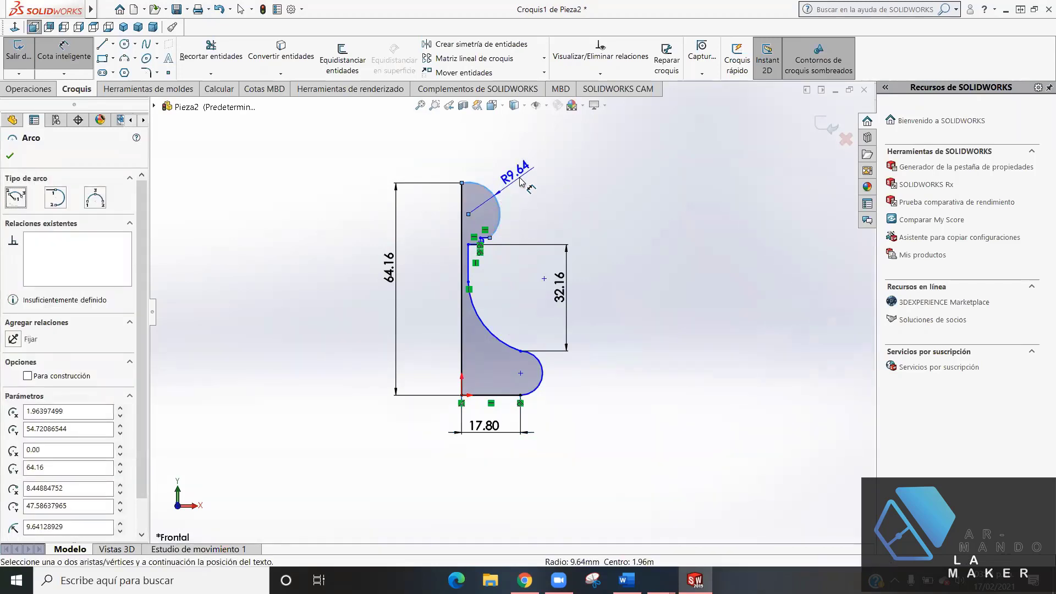
{"action": "left_click", "coordinate": [521, 182]}
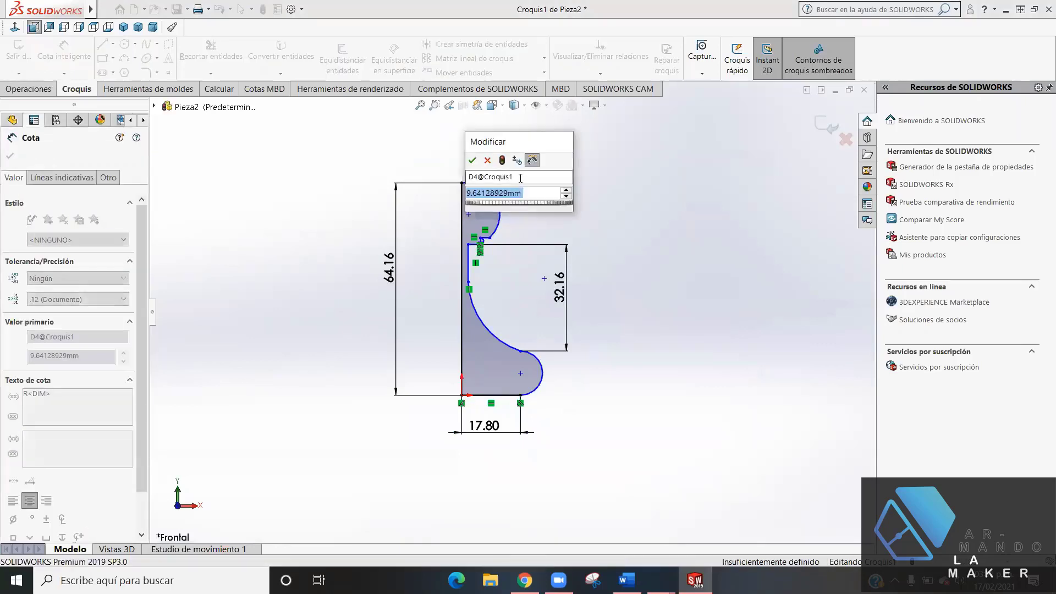
{"action": "type", "text": "10"}
{"action": "key", "text": "Return"}
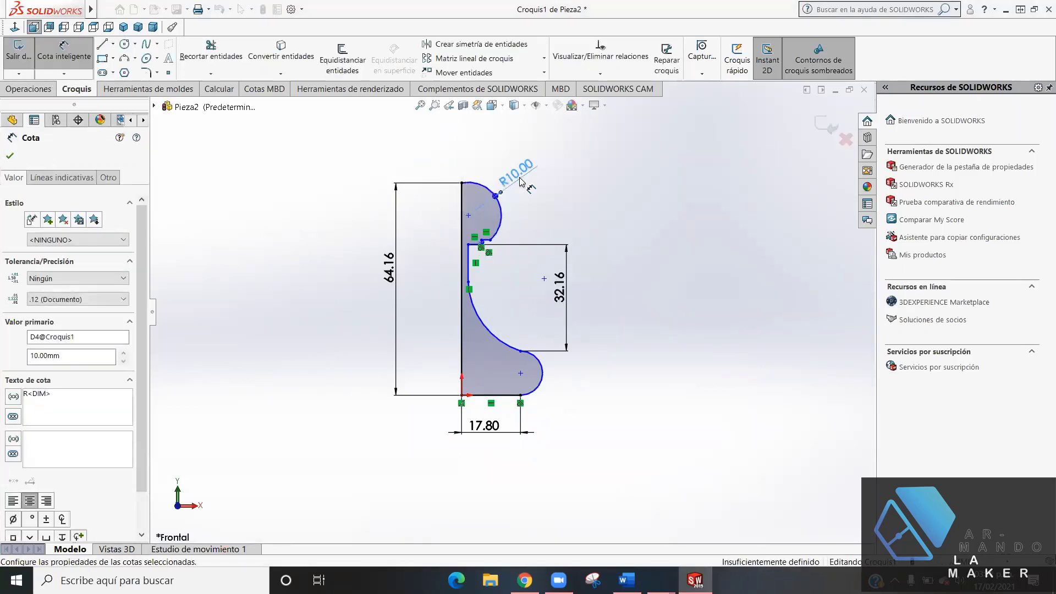
{"action": "scroll", "coordinate": [484, 242], "scroll_direction": "down", "scroll_amount": 8}
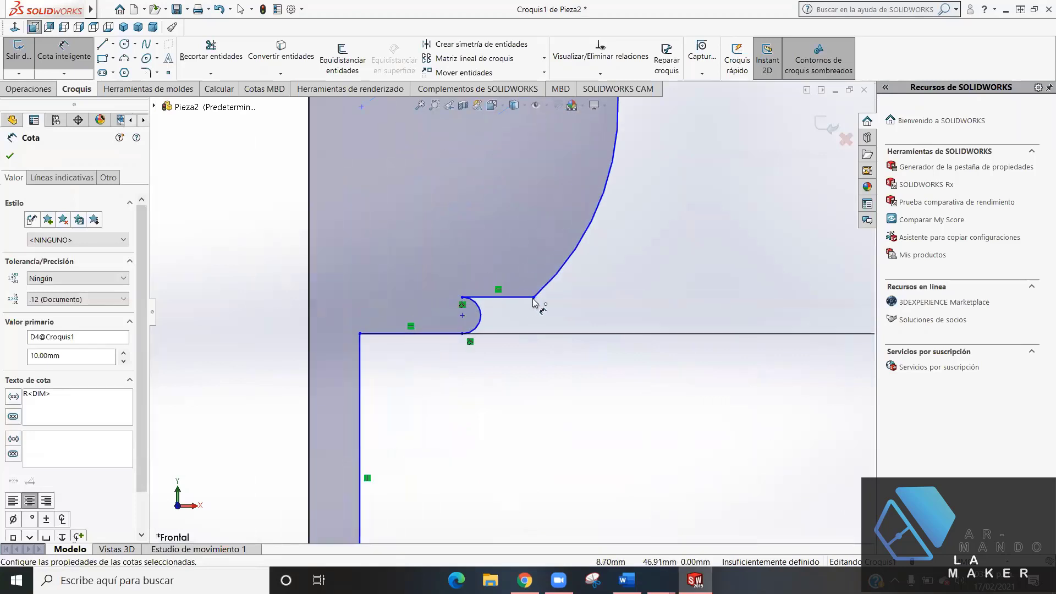
{"action": "left_click", "coordinate": [534, 298]}
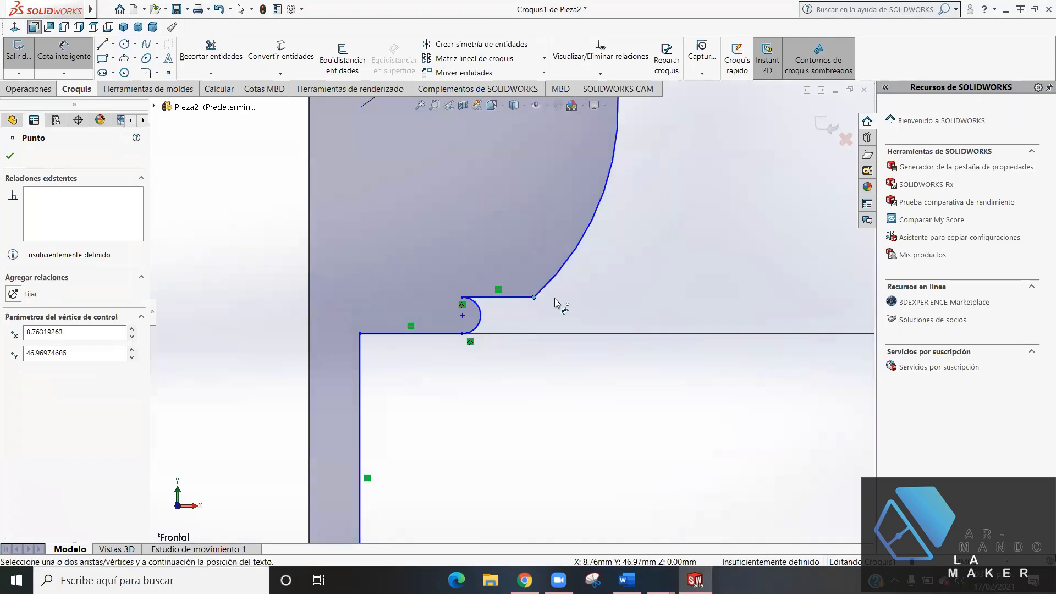
{"action": "left_click", "coordinate": [10, 156]}
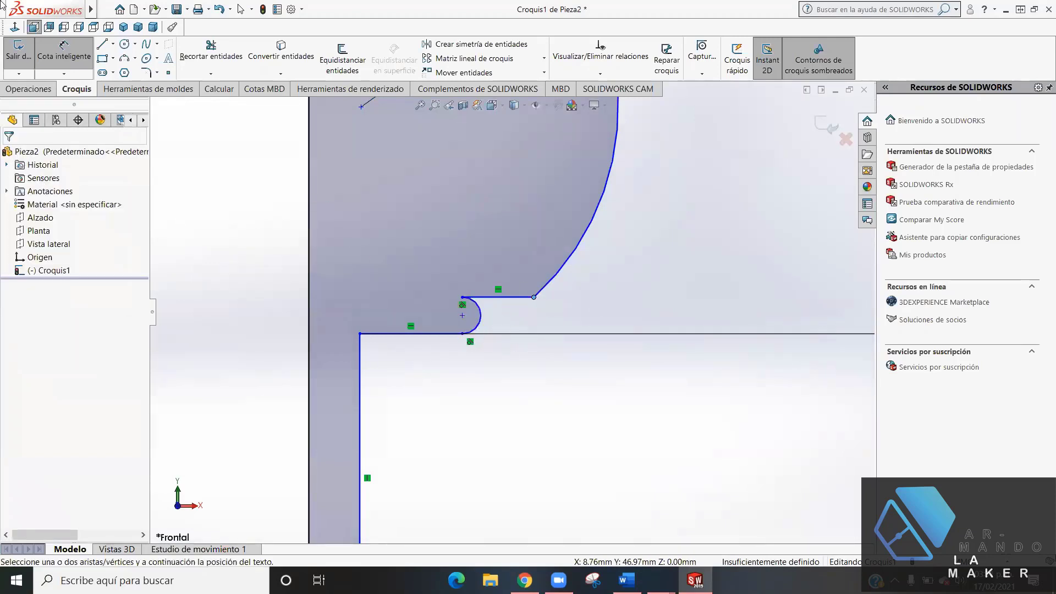
{"action": "key", "text": "Escape"}
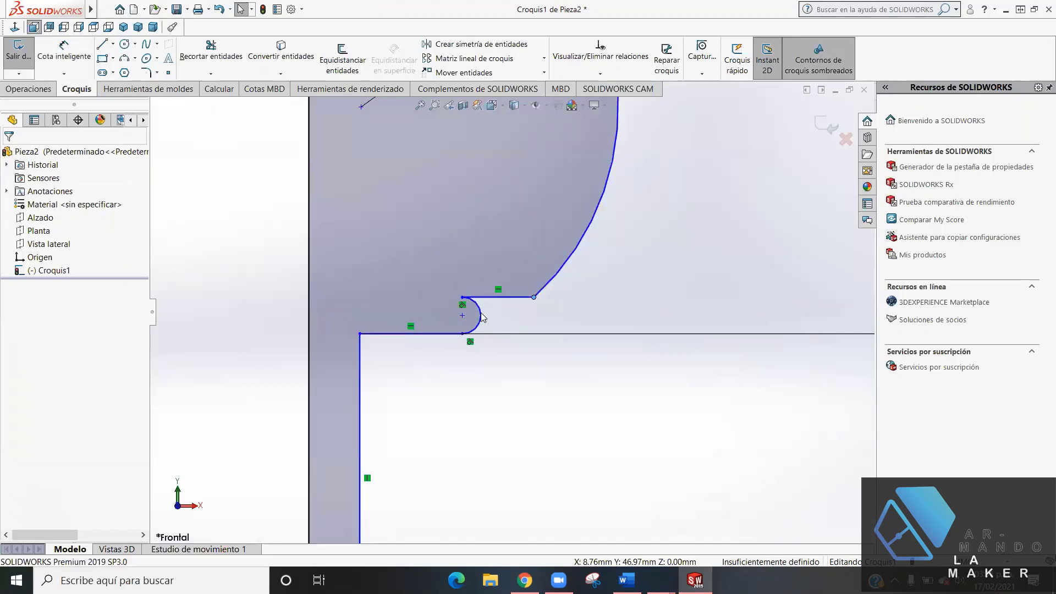
- Try to pull the collar's small half-circle arc outward beyond the head arc's lower end, and clear the selection
{"action": "left_click", "coordinate": [481, 316]}
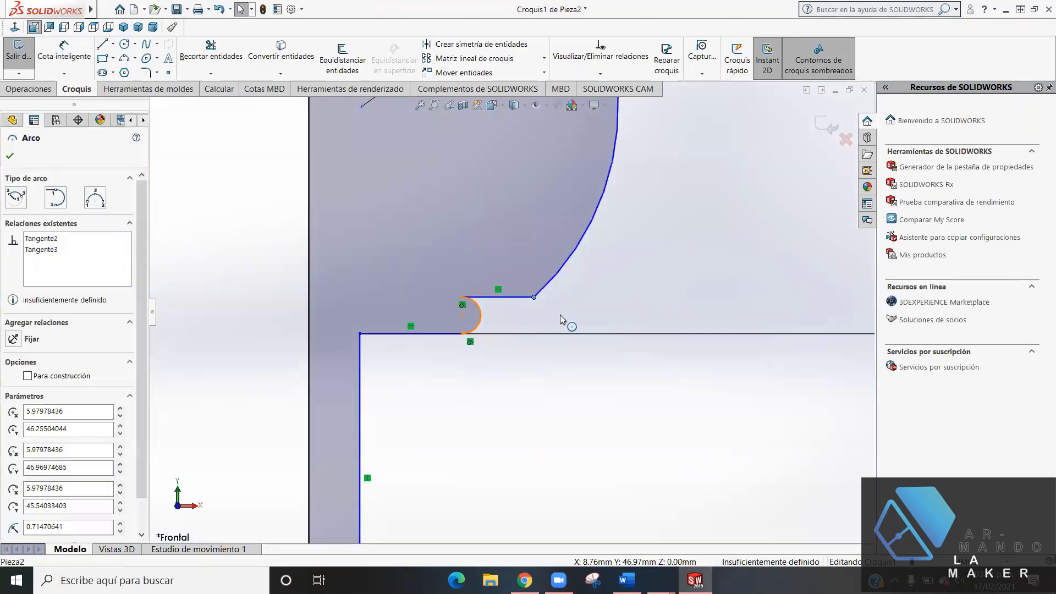
{"action": "left_click_drag", "start_coordinate": [560, 315], "coordinate": [846, 311]}
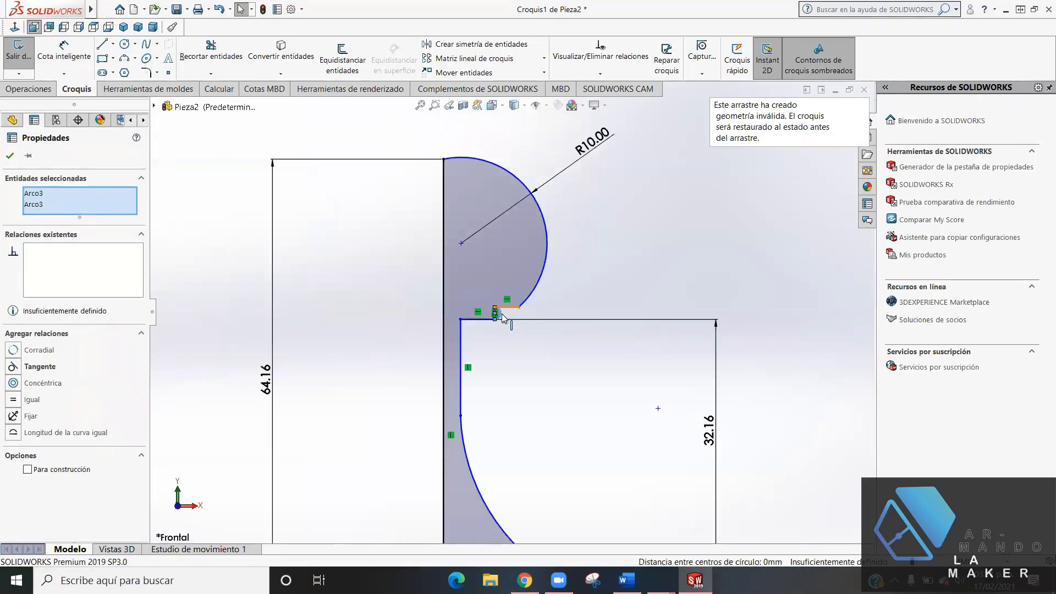
{"action": "left_click", "coordinate": [503, 311]}
{"action": "scroll", "coordinate": [580, 298], "scroll_direction": "down", "scroll_amount": 5}
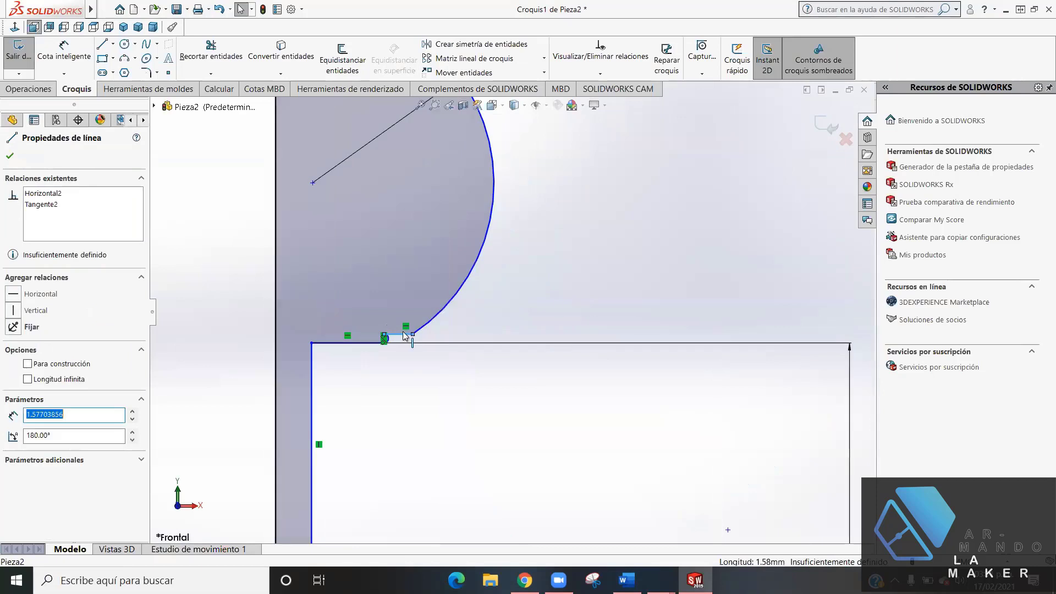
{"action": "scroll", "coordinate": [401, 332], "scroll_direction": "down", "scroll_amount": 5}
{"action": "left_click", "coordinate": [438, 329]}
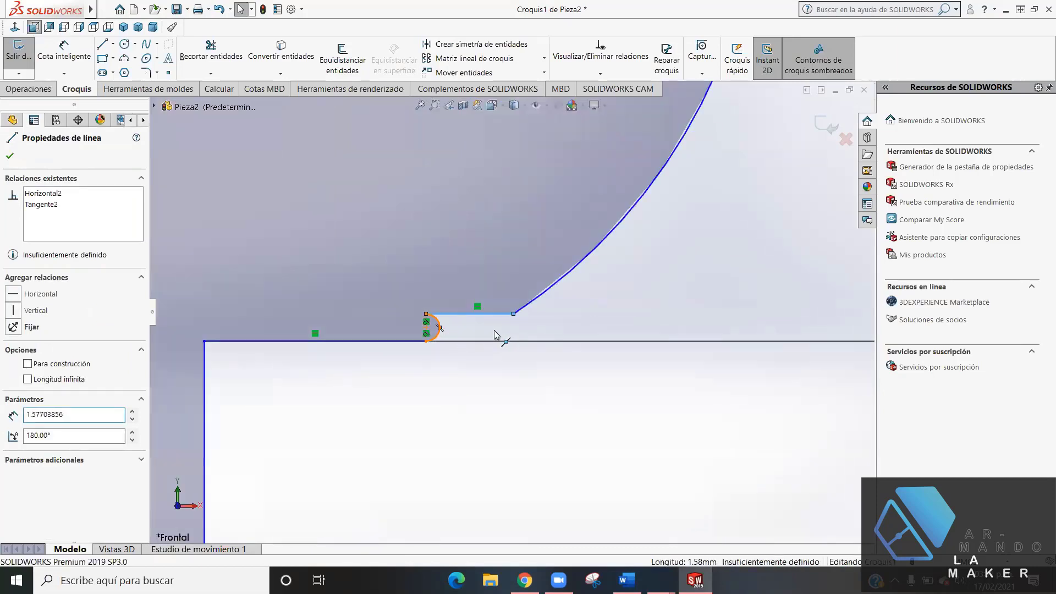
{"action": "mouse_move", "coordinate": [589, 332]}
{"action": "left_mouse_down"}
{"action": "mouse_move", "coordinate": [632, 345]}
{"action": "mouse_move", "coordinate": [898, 348]}
{"action": "mouse_move", "coordinate": [807, 373]}
{"action": "mouse_move", "coordinate": [788, 367]}
{"action": "mouse_move", "coordinate": [798, 344]}
{"action": "mouse_move", "coordinate": [682, 334]}
{"action": "mouse_move", "coordinate": [694, 336]}
{"action": "left_mouse_up"}
{"action": "scroll", "coordinate": [790, 367], "scroll_direction": "down", "scroll_amount": 4}
{"action": "scroll", "coordinate": [788, 367], "scroll_direction": "up", "scroll_amount": 7}
{"action": "scroll", "coordinate": [789, 367], "scroll_direction": "up", "scroll_amount": 3}
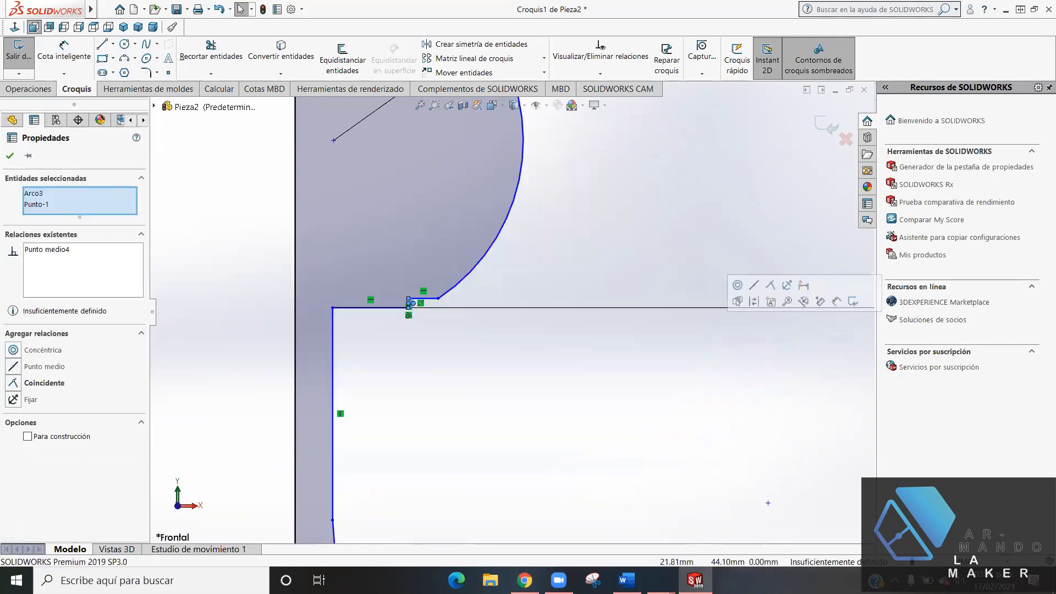
{"action": "scroll", "coordinate": [435, 297], "scroll_direction": "down", "scroll_amount": 8}
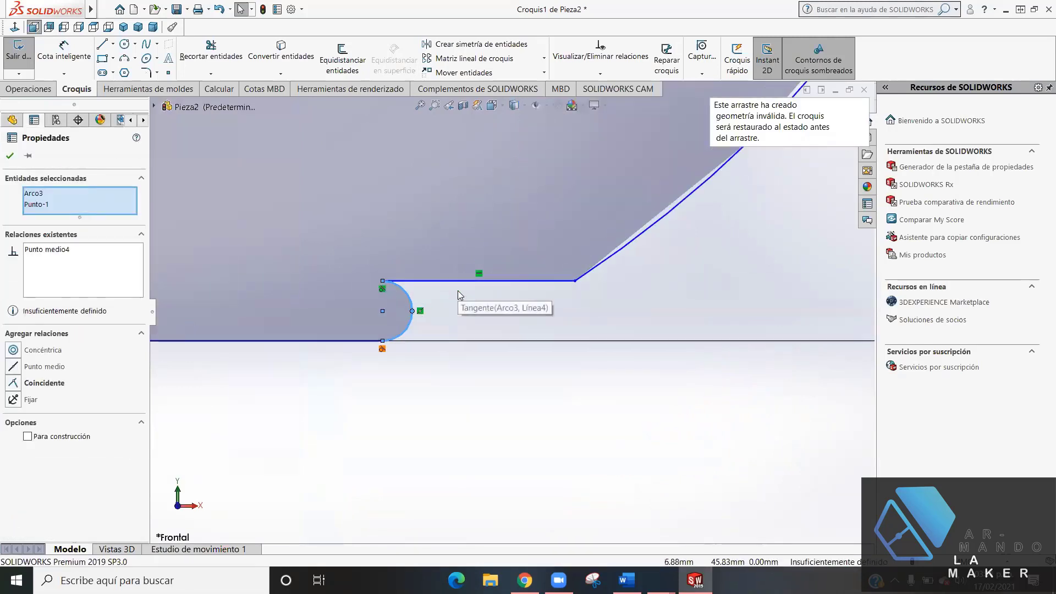
{"action": "scroll", "coordinate": [433, 300], "scroll_direction": "up", "scroll_amount": 3}
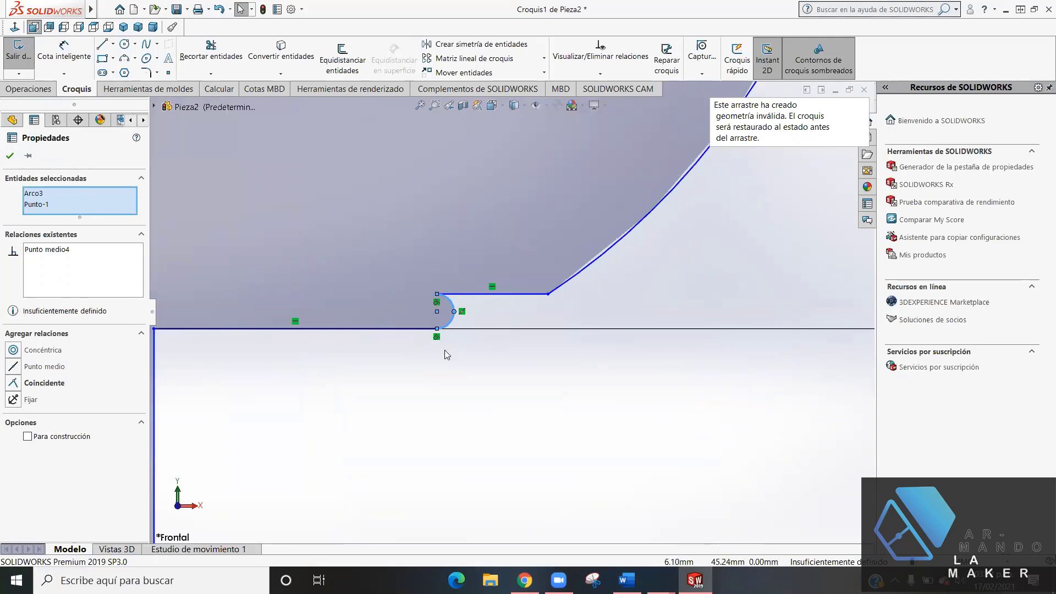
{"action": "scroll", "coordinate": [455, 302], "scroll_direction": "up", "scroll_amount": 5}
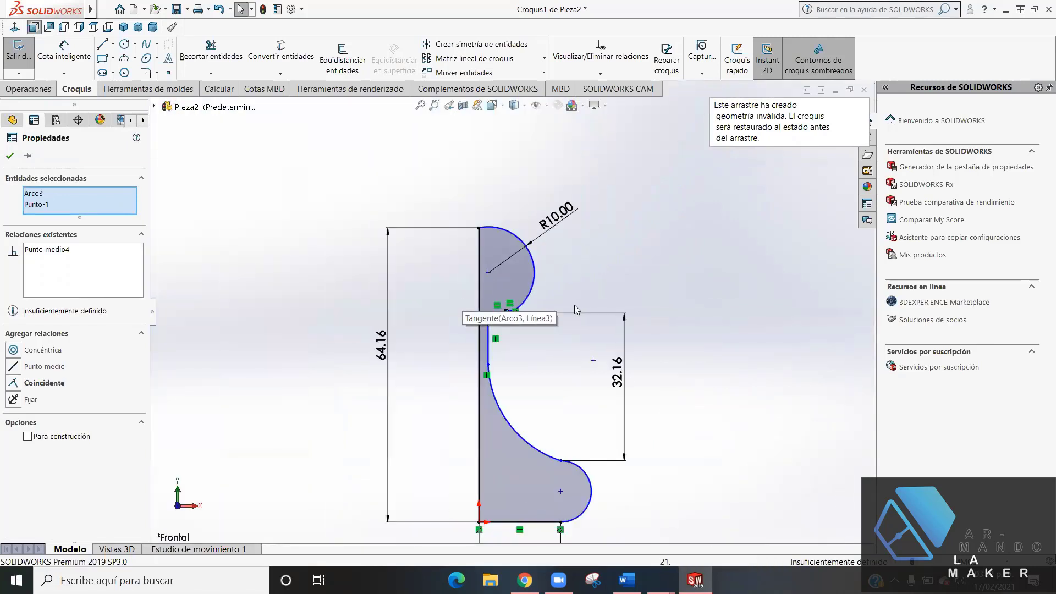
{"action": "scroll", "coordinate": [574, 304], "scroll_direction": "down", "scroll_amount": 4}
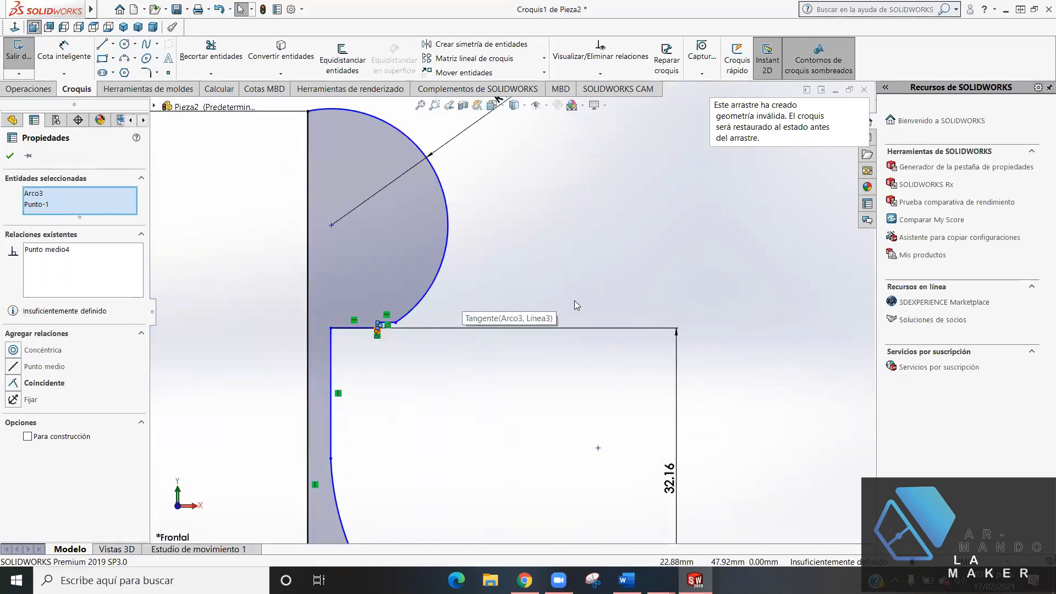
{"action": "left_click", "coordinate": [448, 370]}
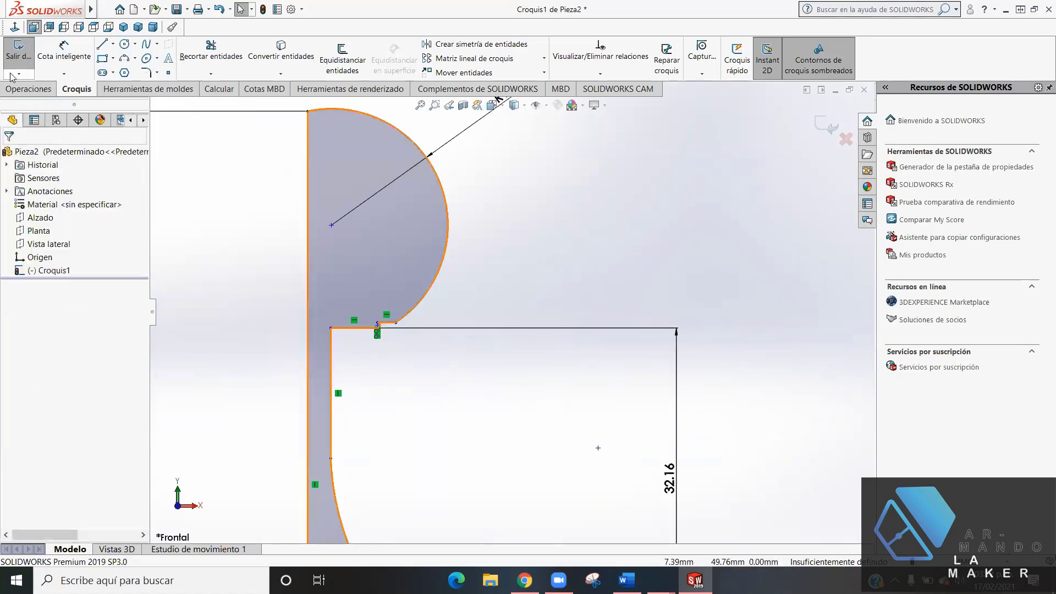
- Dimension the collar arc's lower end horizontally from the vertical axis line at 7.97 mm, checking the pawn drawing in Google Slides
{"action": "left_click", "coordinate": [63, 52]}
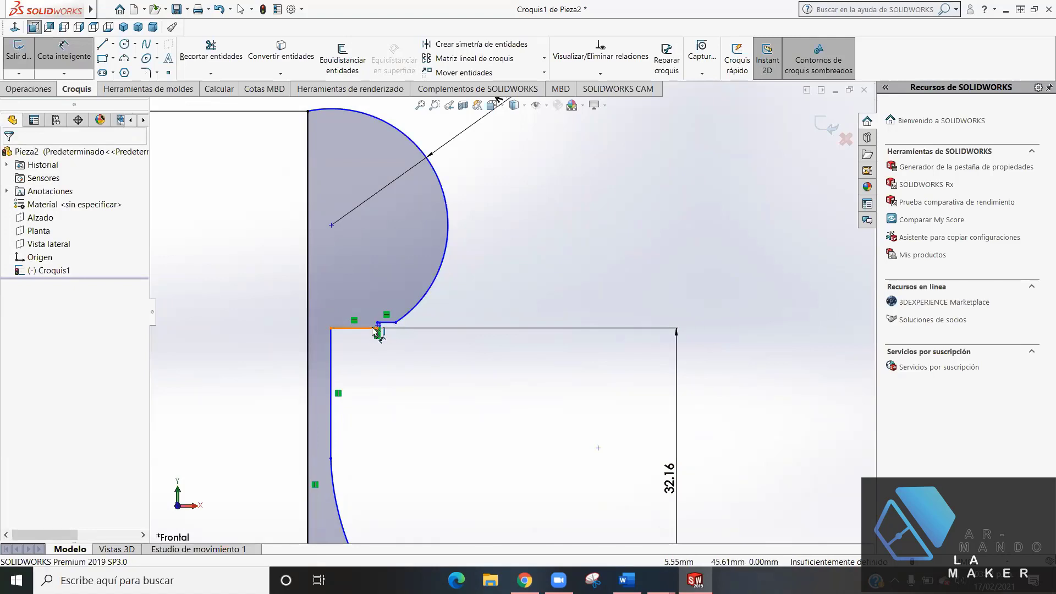
{"action": "scroll", "coordinate": [352, 328], "scroll_direction": "down", "scroll_amount": 5}
{"action": "scroll", "coordinate": [405, 324], "scroll_direction": "down", "scroll_amount": 3}
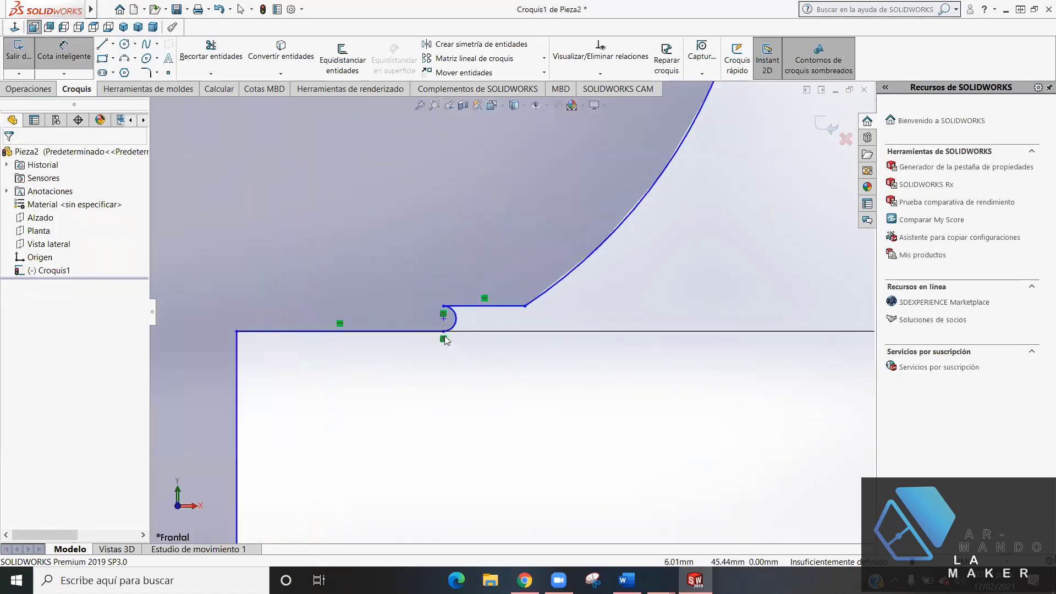
{"action": "left_click", "coordinate": [444, 332]}
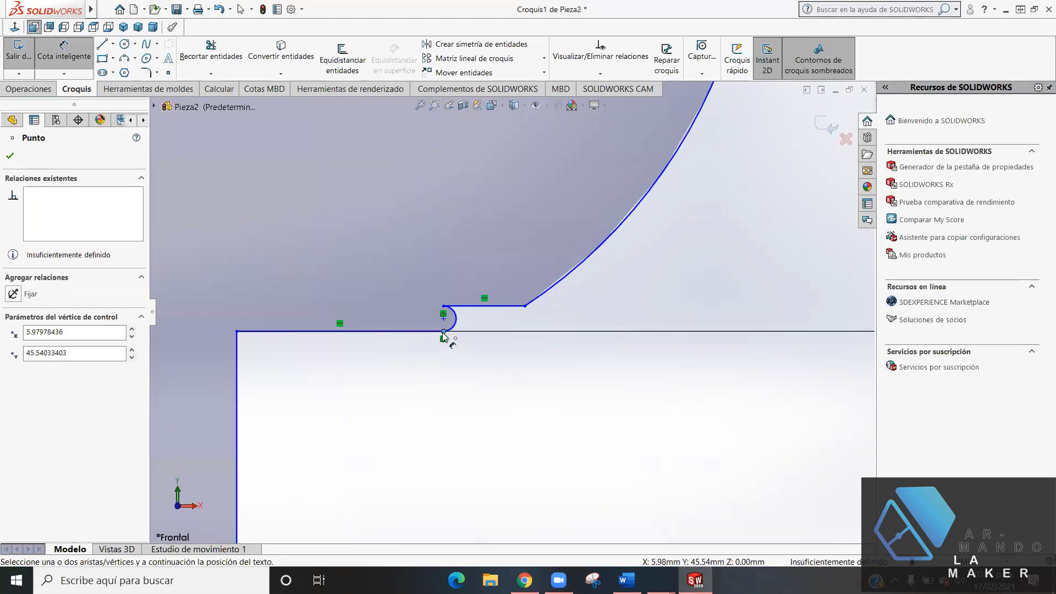
{"action": "scroll", "coordinate": [444, 334], "scroll_direction": "up", "scroll_amount": 5}
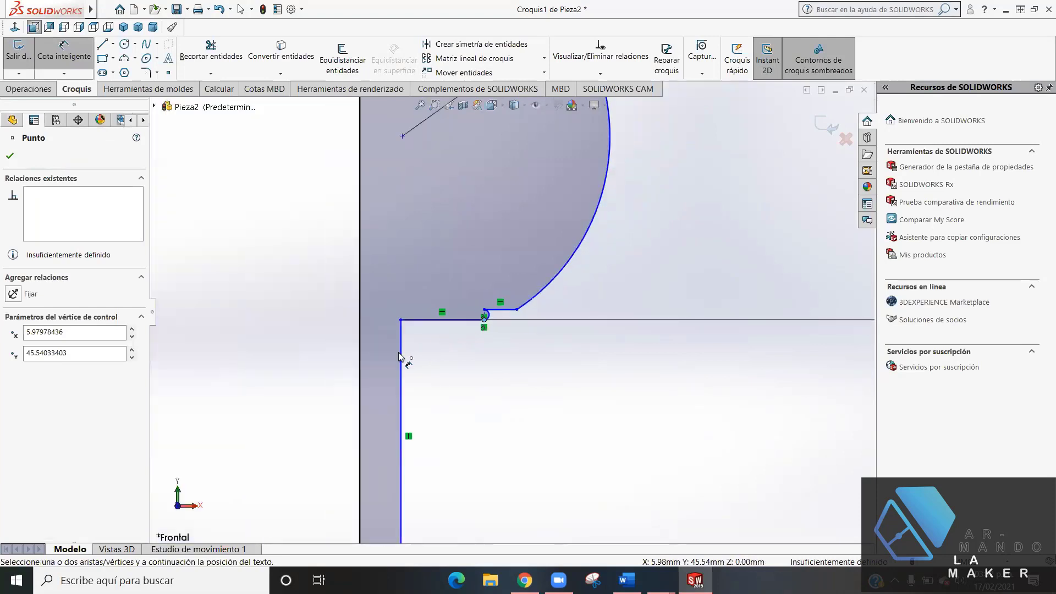
{"action": "left_click", "coordinate": [362, 361]}
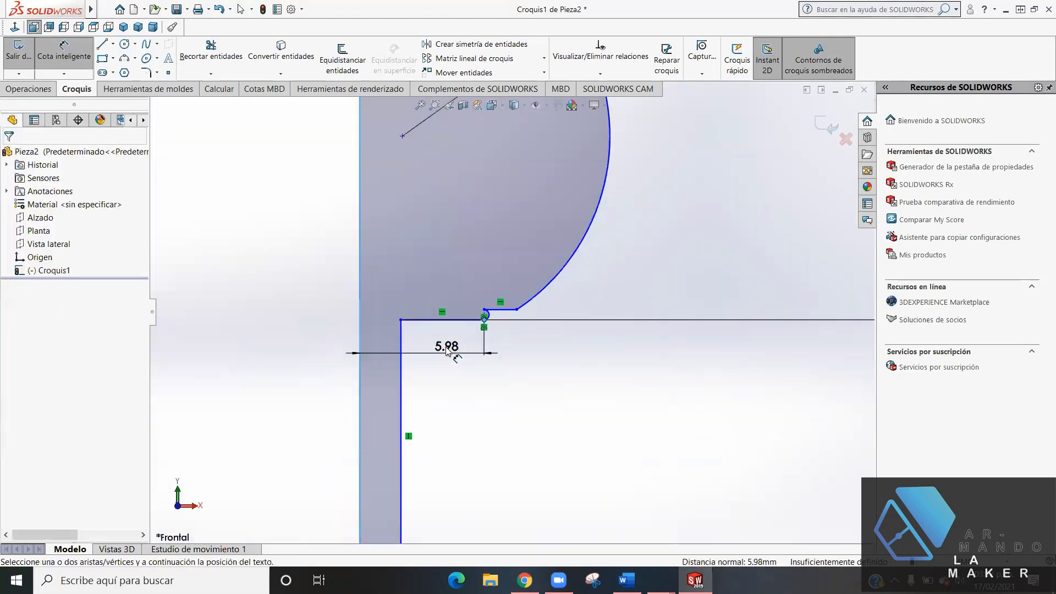
{"action": "left_click", "coordinate": [448, 350]}
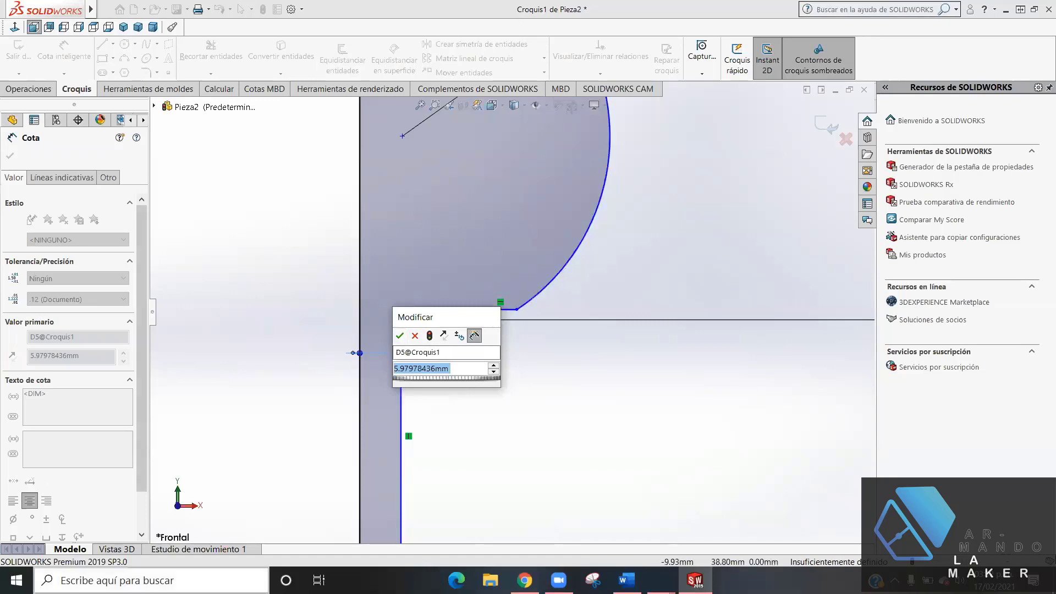
{"action": "key", "text": "alt+Tab"}
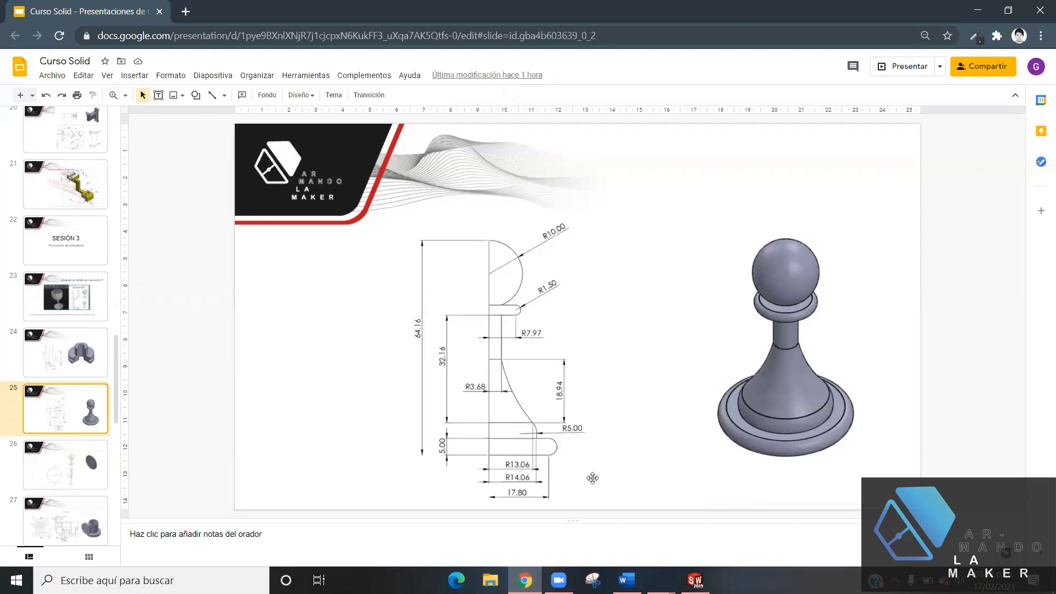
{"action": "left_click", "coordinate": [695, 580]}
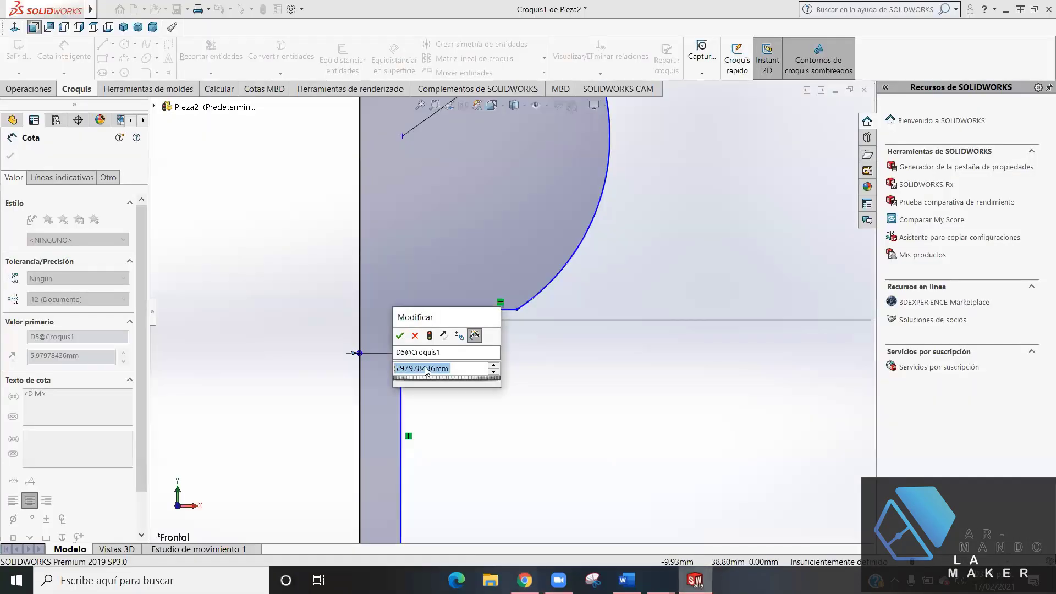
{"action": "type", "text": "7."}
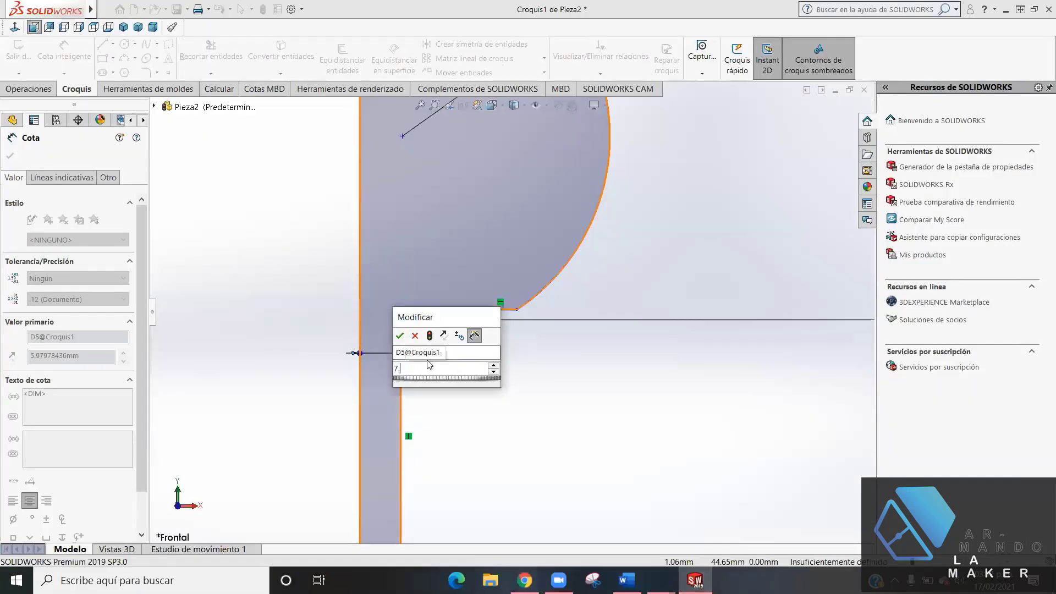
{"action": "type", "text": "97"}
{"action": "key", "text": "Return"}
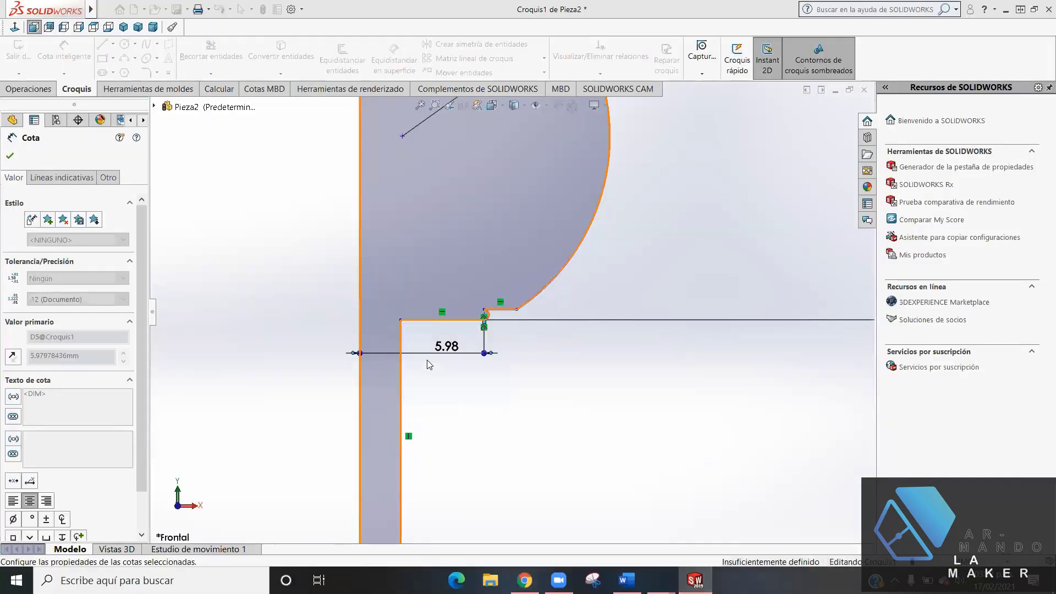
- Dimension the radius of the collar's small half-circle arc at 1.5 mm and end dimensioning
{"action": "scroll", "coordinate": [528, 313], "scroll_direction": "down", "scroll_amount": 3}
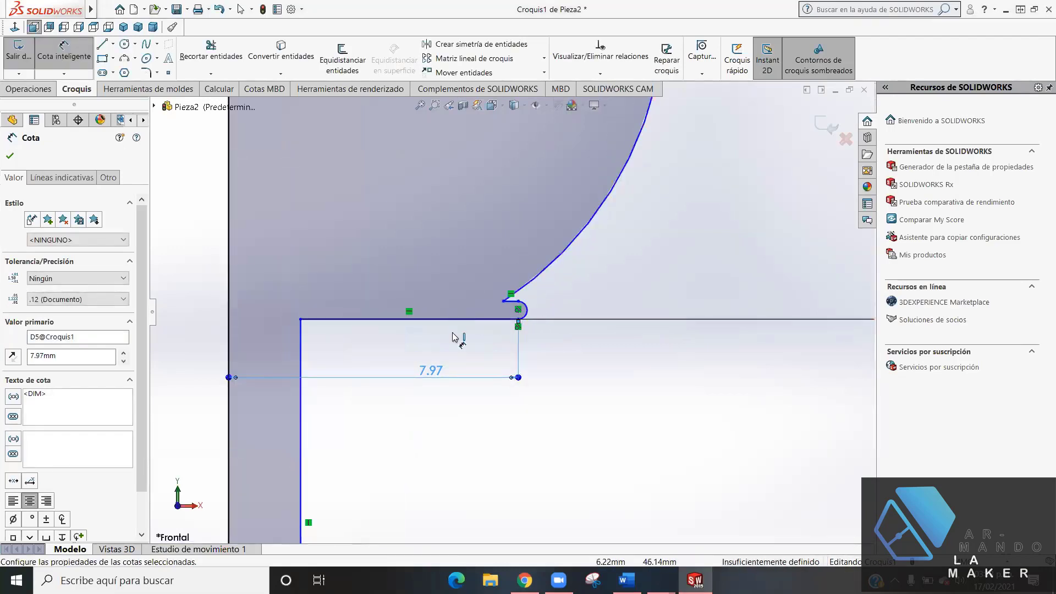
{"action": "scroll", "coordinate": [516, 289], "scroll_direction": "up", "scroll_amount": 2}
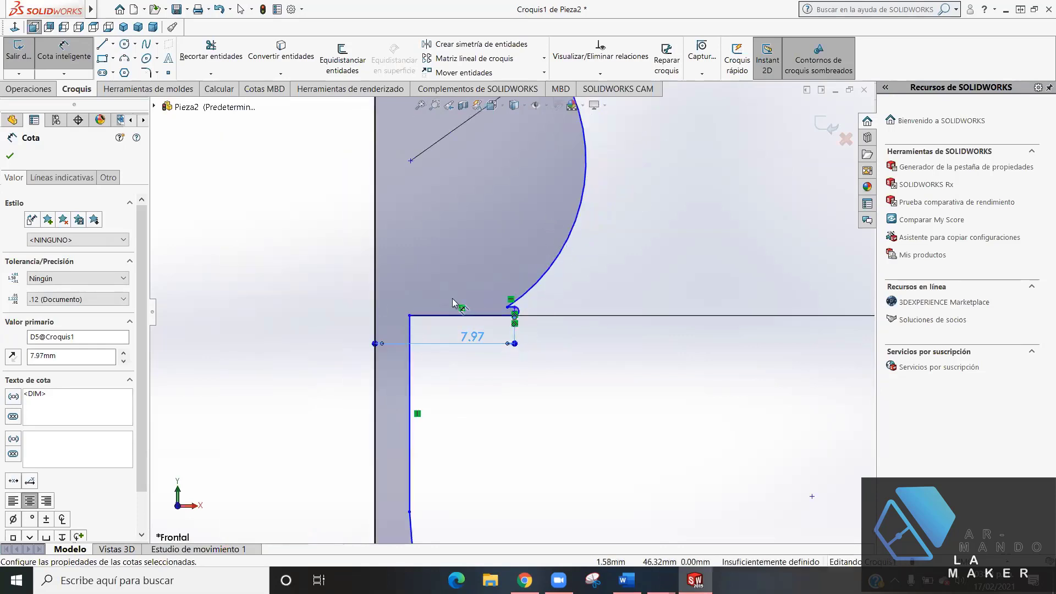
{"action": "scroll", "coordinate": [514, 307], "scroll_direction": "down", "scroll_amount": 3}
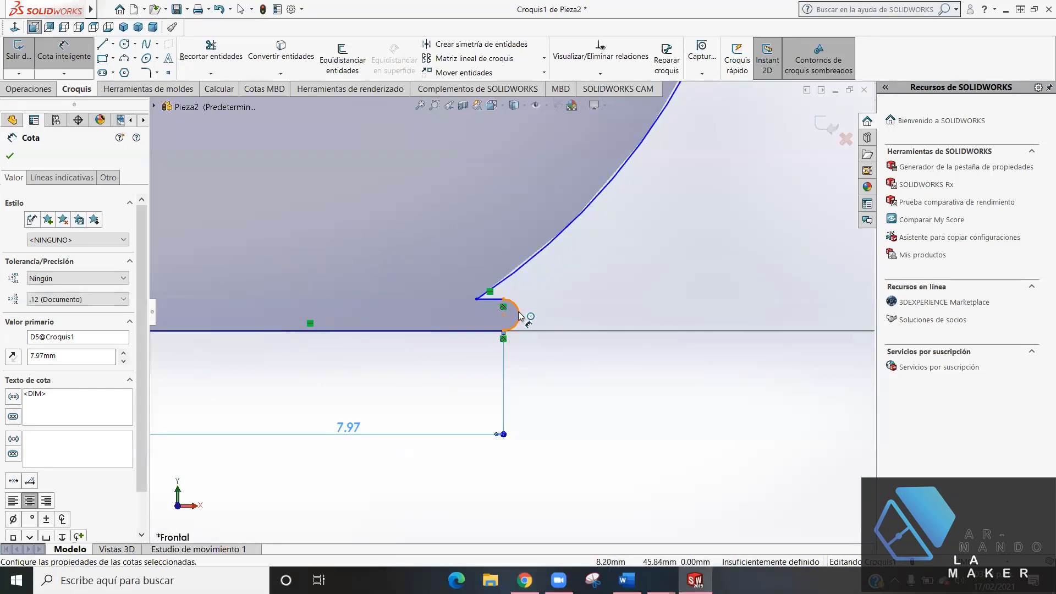
{"action": "left_click", "coordinate": [520, 314]}
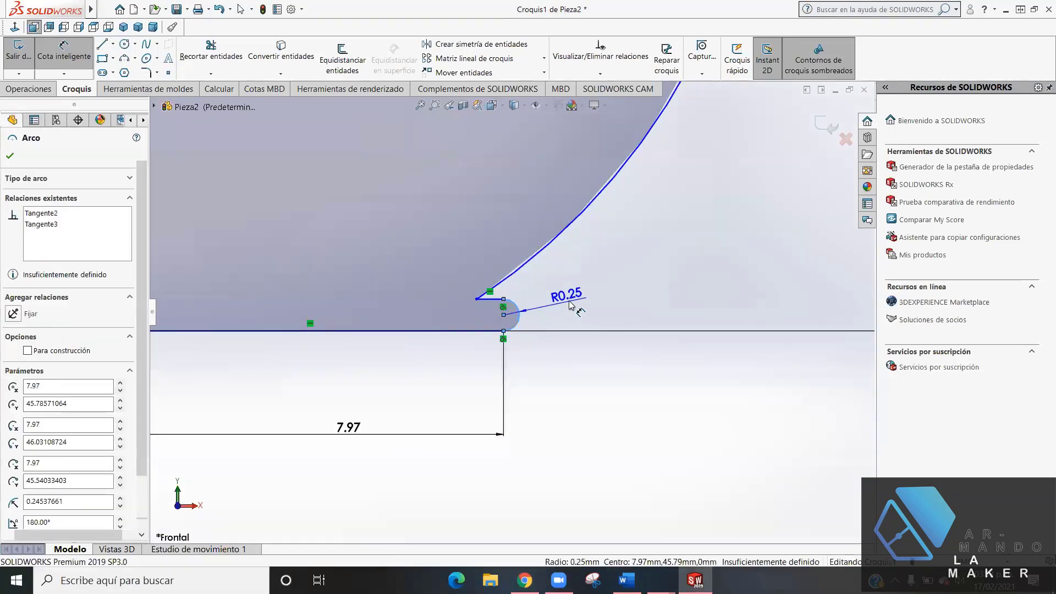
{"action": "left_click", "coordinate": [571, 305]}
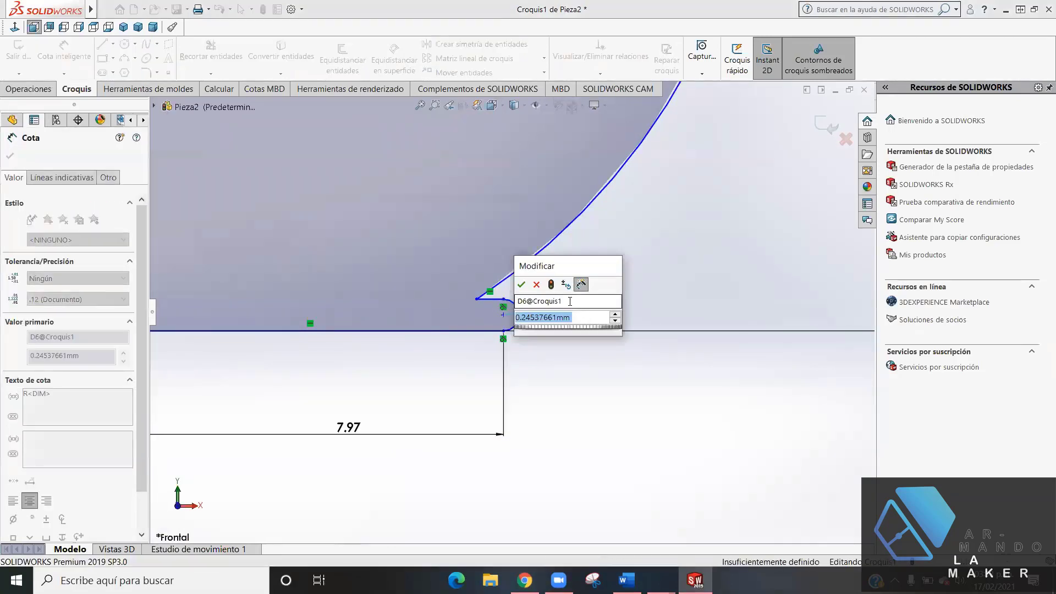
{"action": "key", "text": "BackSpace"}
{"action": "type", "text": "1.0"}
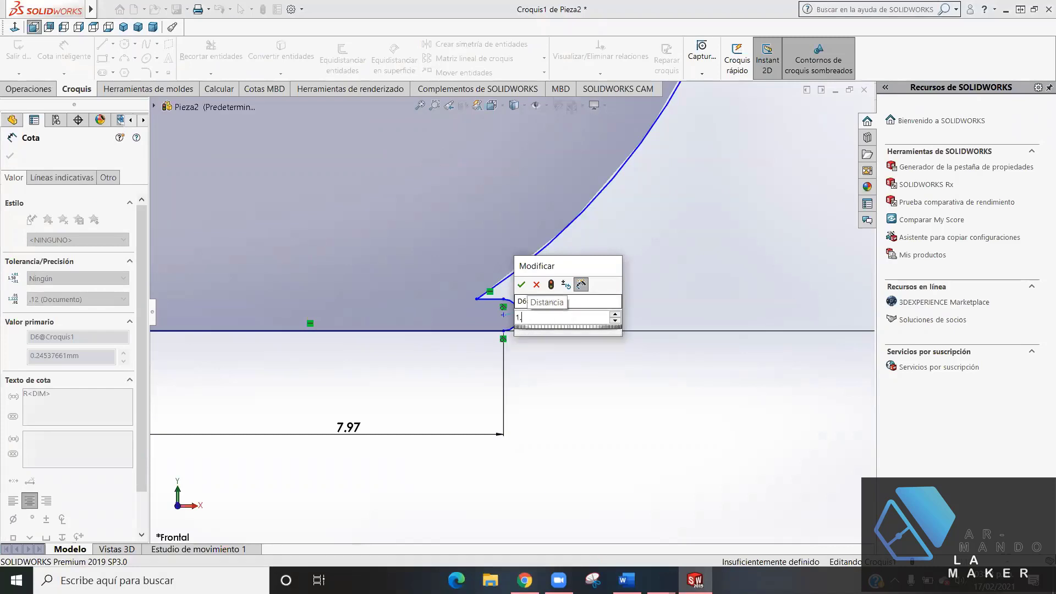
{"action": "key", "text": "Return"}
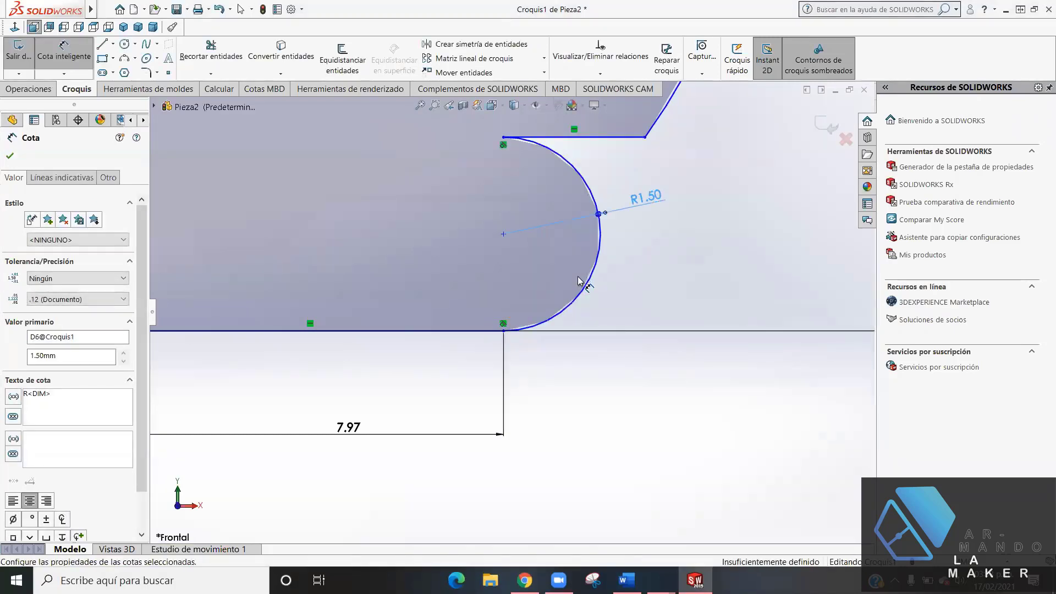
{"action": "scroll", "coordinate": [579, 278], "scroll_direction": "up", "scroll_amount": 8}
{"action": "scroll", "coordinate": [566, 258], "scroll_direction": "down", "scroll_amount": 3}
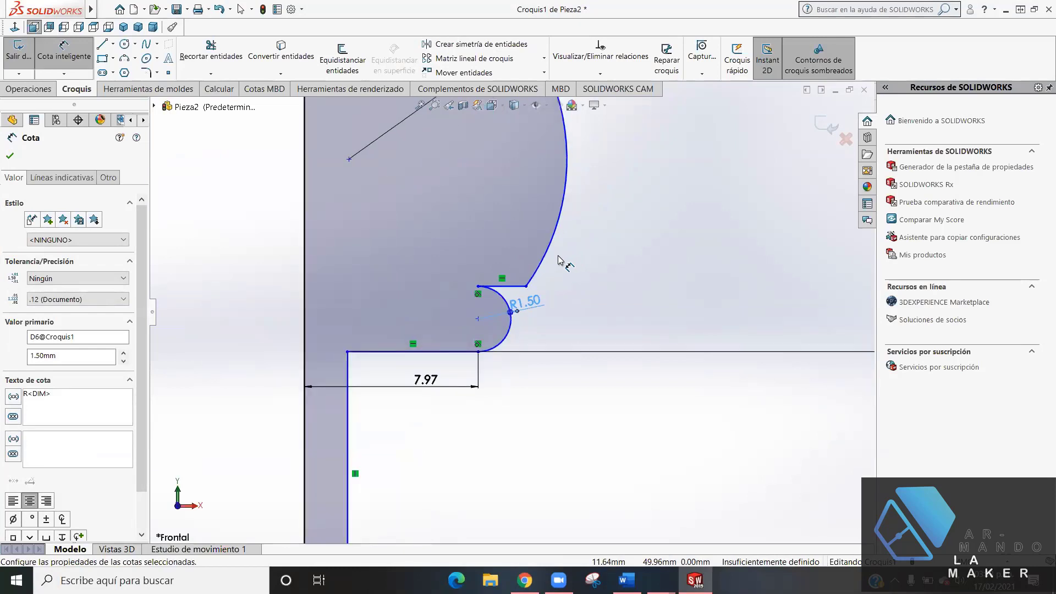
{"action": "scroll", "coordinate": [559, 258], "scroll_direction": "up", "scroll_amount": 6}
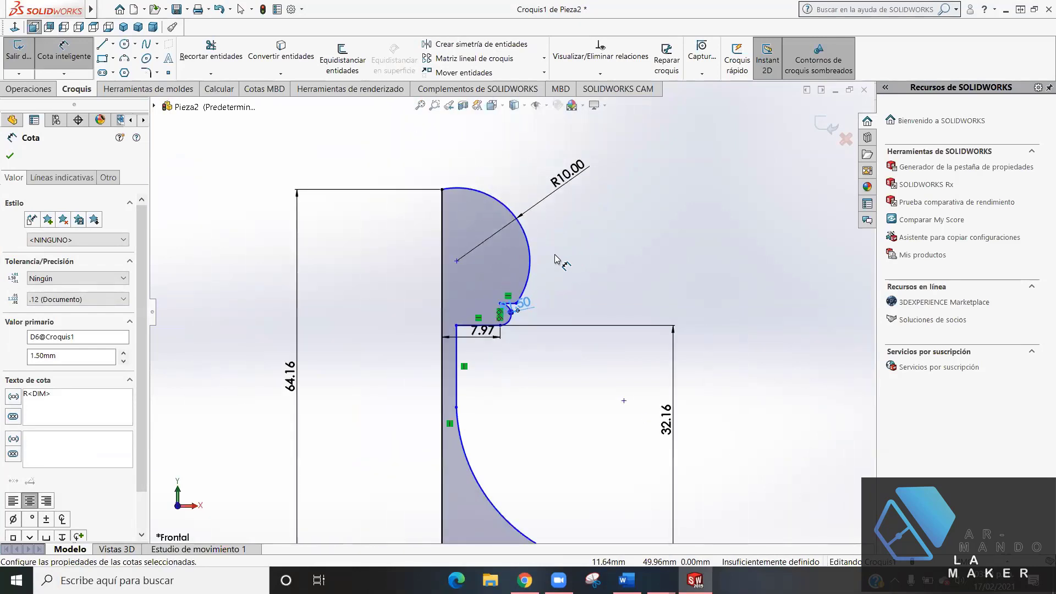
{"action": "left_click", "coordinate": [9, 154]}
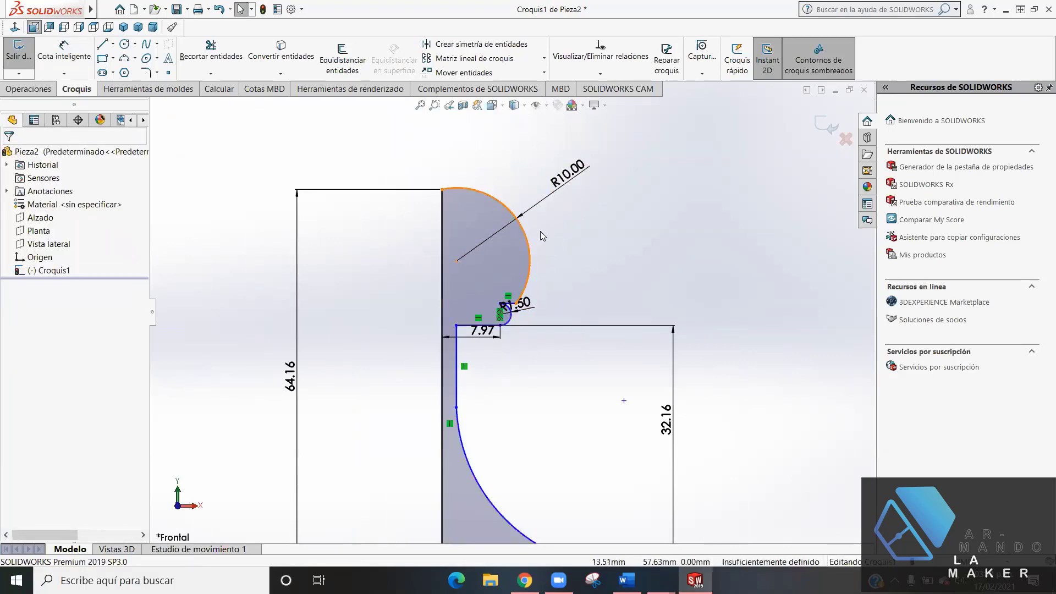
- Add a coincident relation between the head arc's centre point and the vertical axis line
{"action": "left_click", "coordinate": [457, 261]}
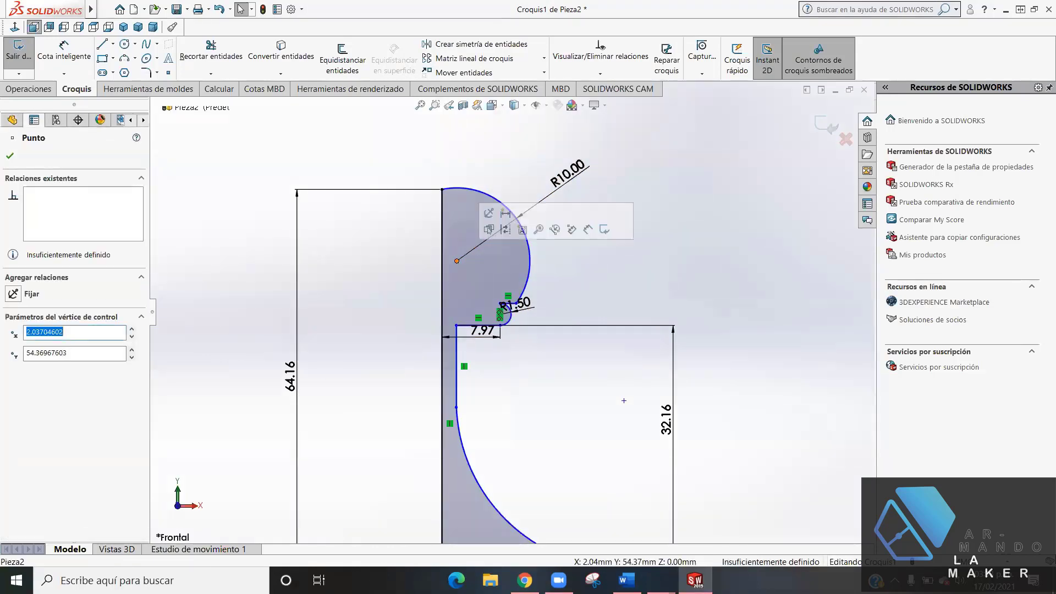
{"action": "left_click", "coordinate": [442, 257], "text": "ctrl"}
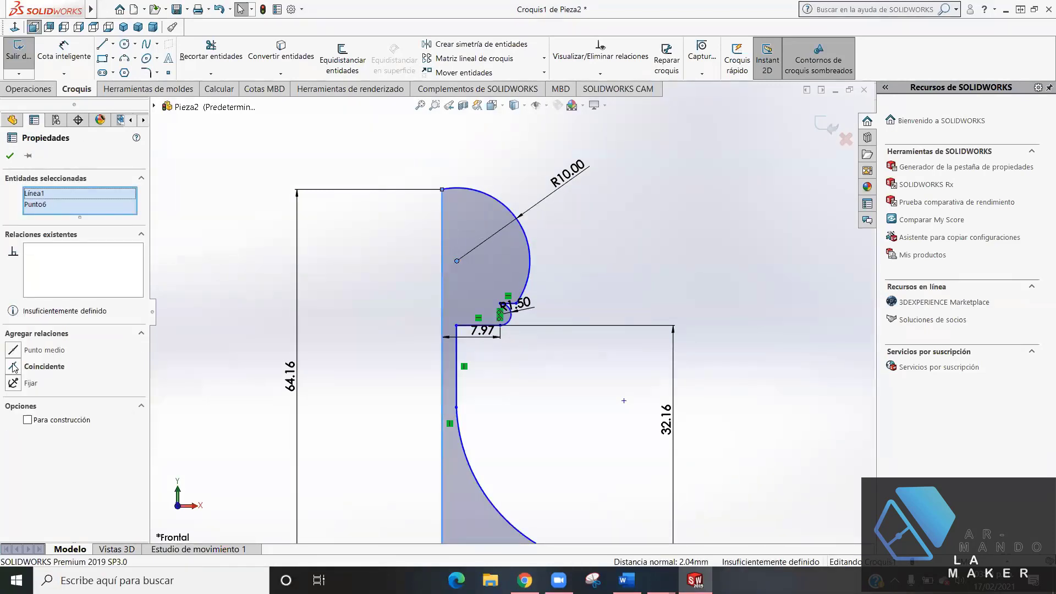
{"action": "left_click", "coordinate": [14, 366]}
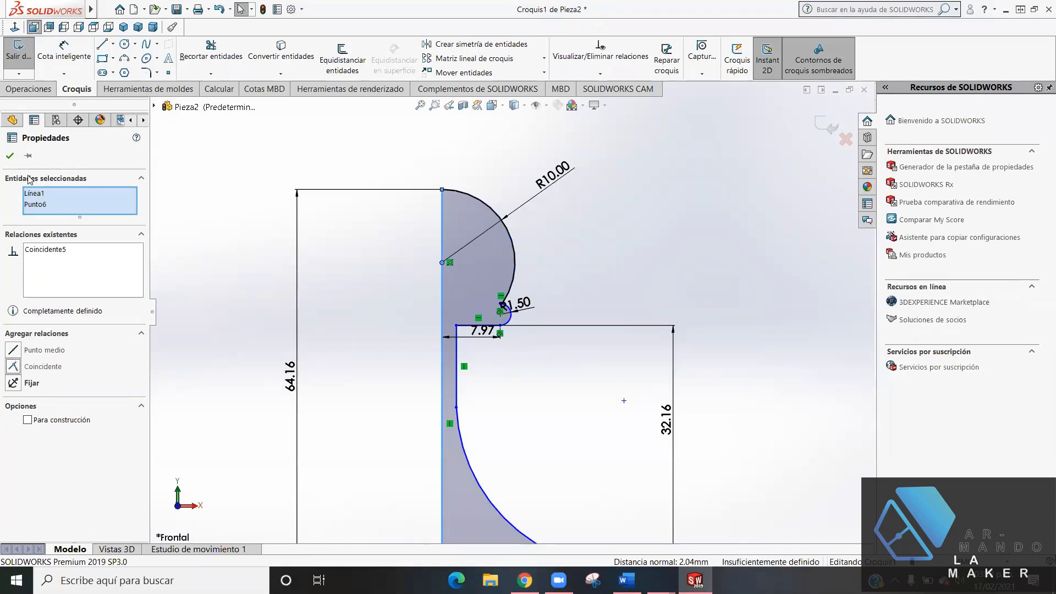
{"action": "left_click", "coordinate": [10, 156]}
- Move the head arc's lower endpoint down and inward along the arc to about X 4.20 mm, Y 45.08 mm
{"action": "scroll", "coordinate": [527, 260], "scroll_direction": "down", "scroll_amount": 3}
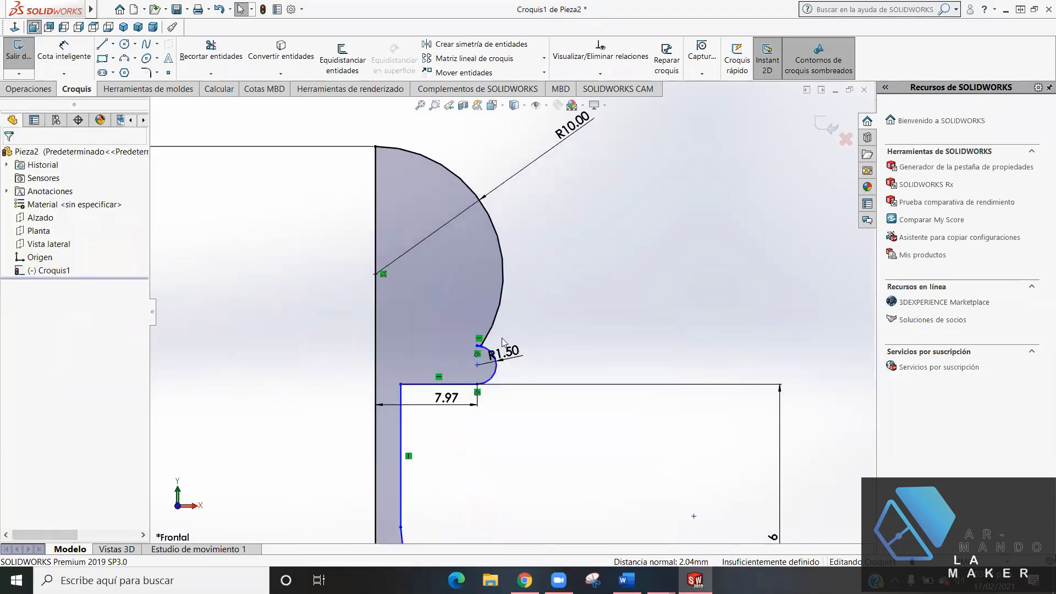
{"action": "mouse_move", "coordinate": [479, 345]}
{"action": "left_mouse_down"}
{"action": "mouse_move", "coordinate": [388, 355]}
{"action": "mouse_move", "coordinate": [410, 365]}
{"action": "mouse_move", "coordinate": [391, 359]}
{"action": "mouse_move", "coordinate": [414, 355]}
{"action": "left_mouse_up"}
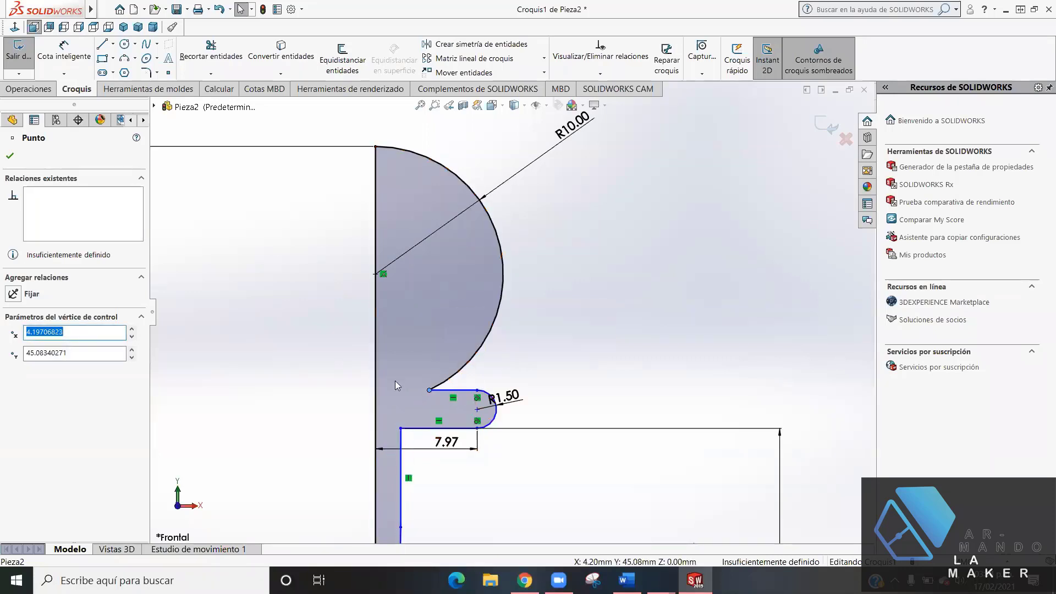
{"action": "scroll", "coordinate": [400, 358], "scroll_direction": "up", "scroll_amount": 2}
{"action": "scroll", "coordinate": [400, 355], "scroll_direction": "up", "scroll_amount": 4}
{"action": "scroll", "coordinate": [526, 401], "scroll_direction": "down", "scroll_amount": 4}
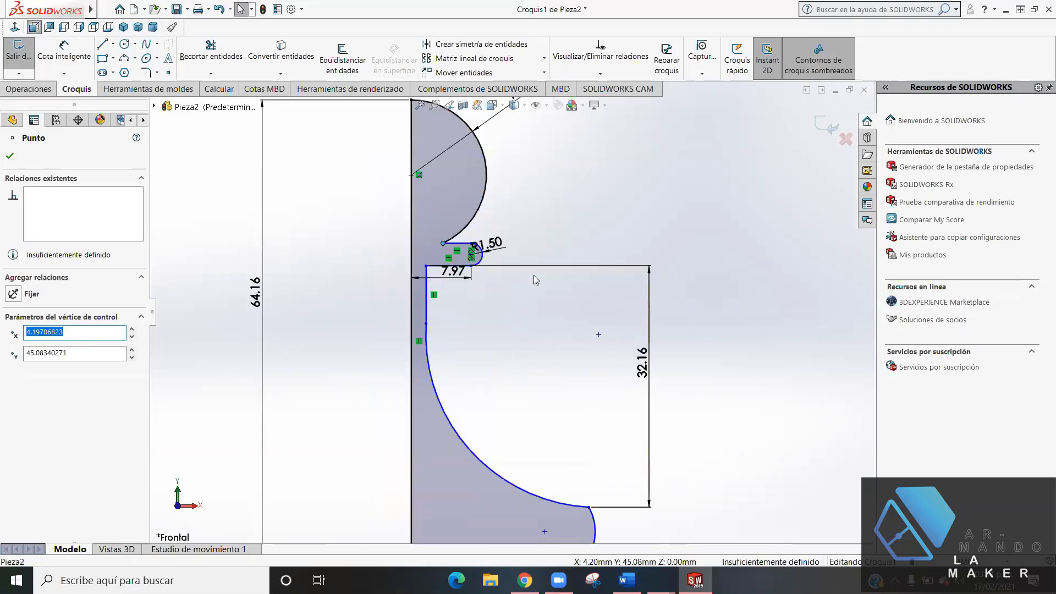
- Dimension the distance between the neck's vertical line and the axis line at 3.68 mm
{"action": "scroll", "coordinate": [440, 292], "scroll_direction": "down", "scroll_amount": 5}
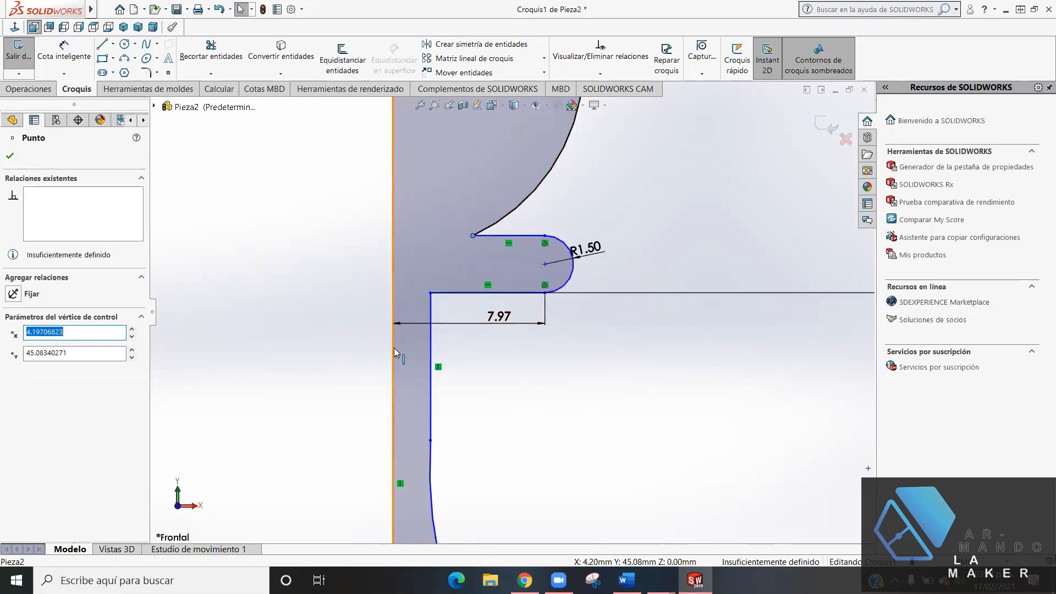
{"action": "left_click", "coordinate": [76, 48]}
{"action": "left_click", "coordinate": [433, 388]}
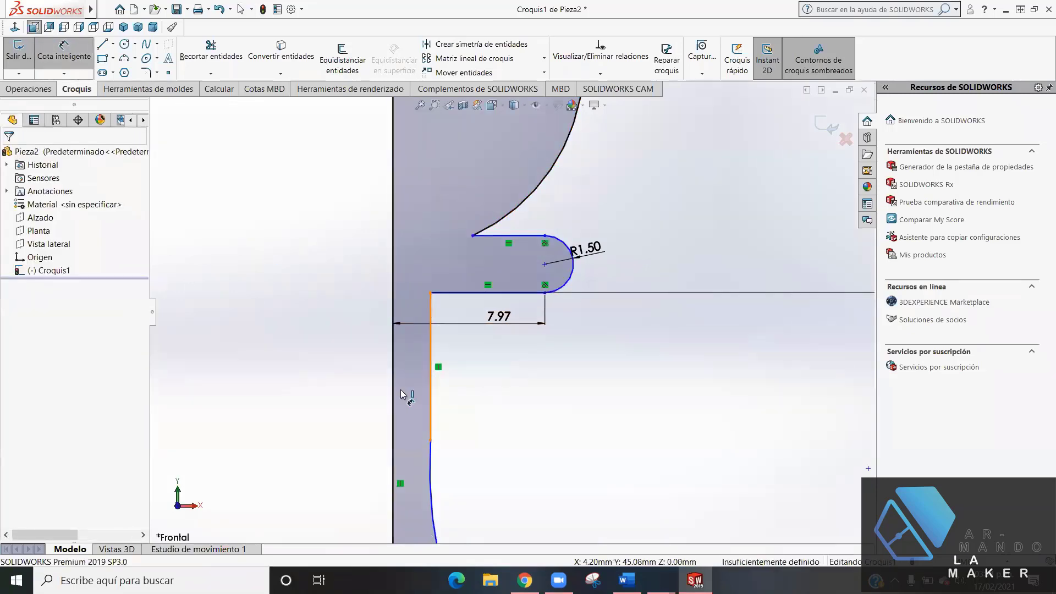
{"action": "left_click", "coordinate": [393, 392]}
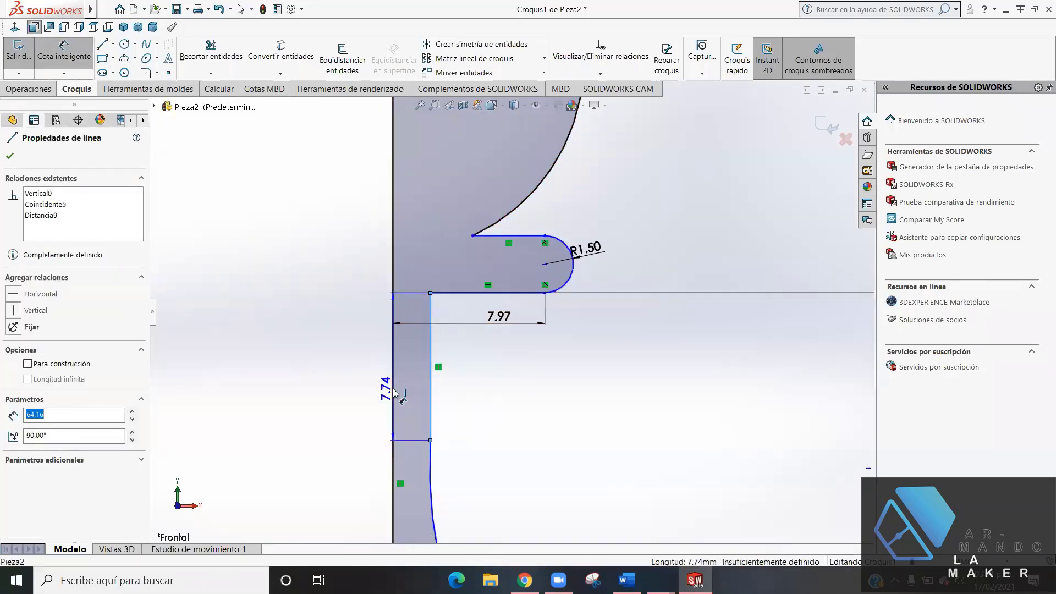
{"action": "left_click", "coordinate": [359, 394]}
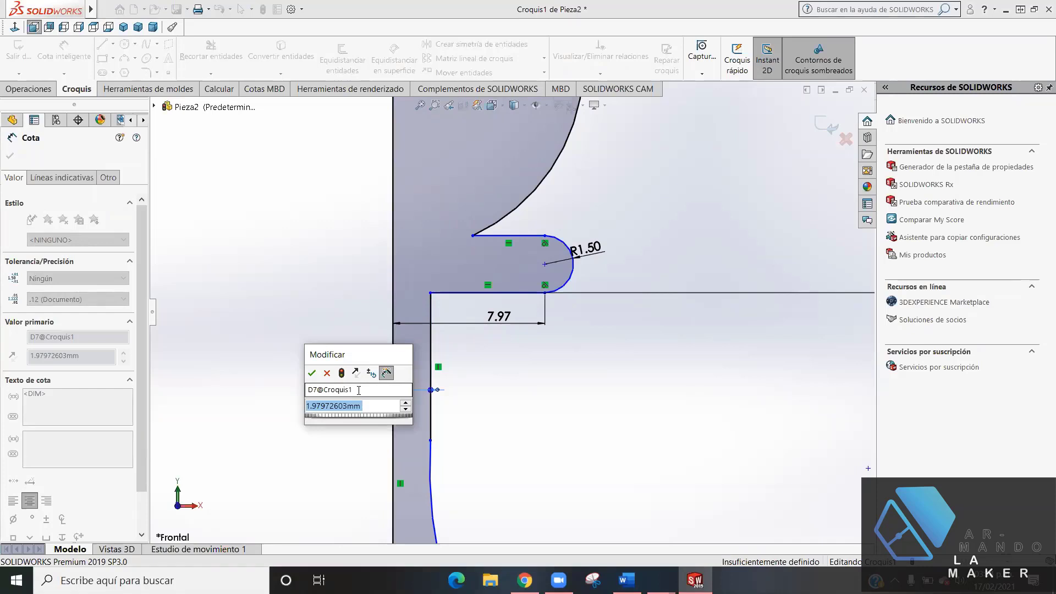
{"action": "type", "text": "3."}
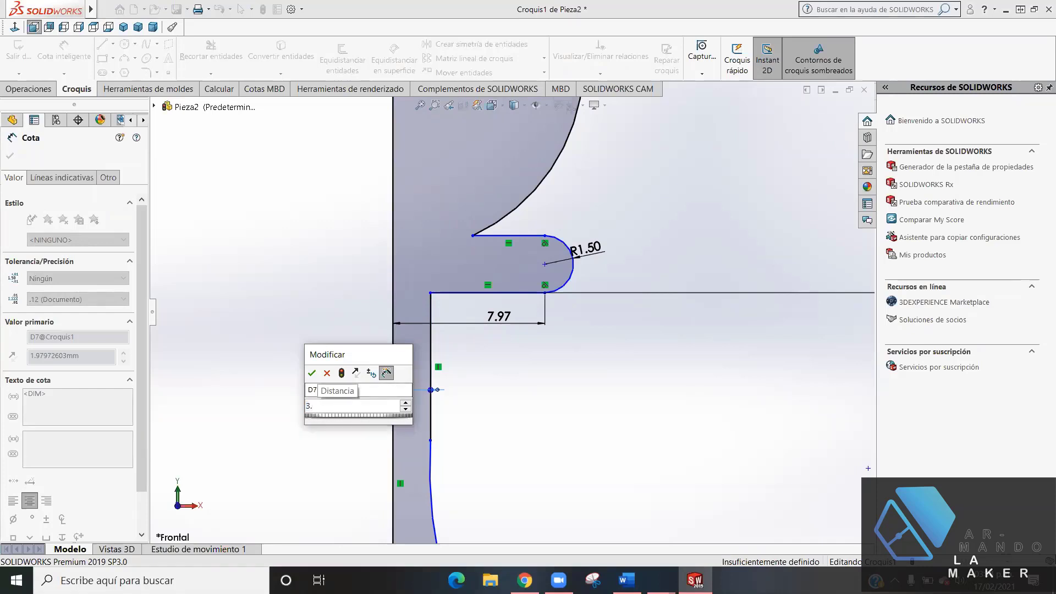
{"action": "type", "text": "68"}
{"action": "key", "text": "Return"}
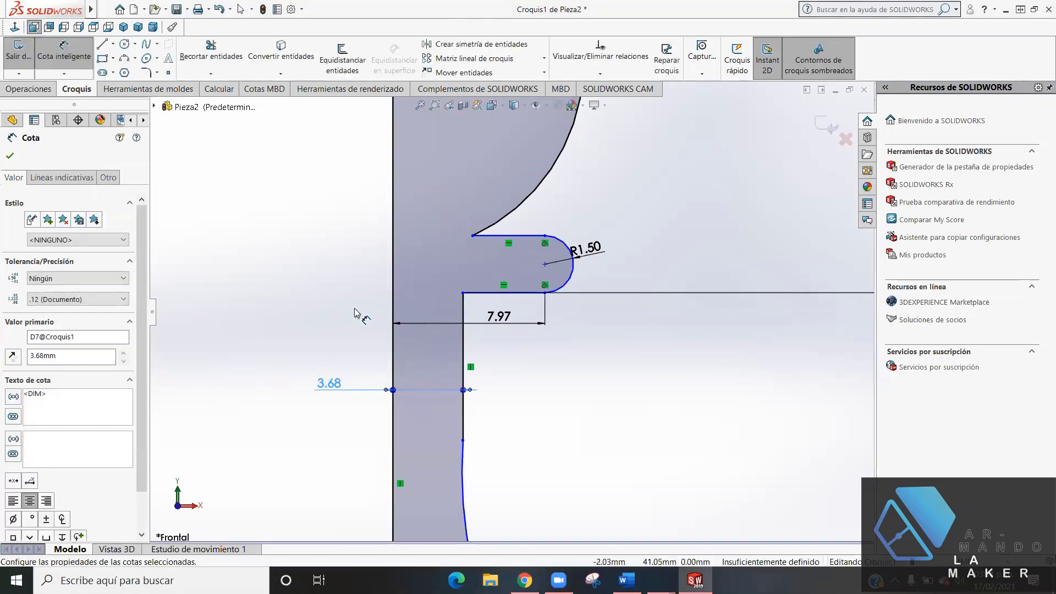
{"action": "left_click", "coordinate": [10, 158]}
{"action": "scroll", "coordinate": [511, 312], "scroll_direction": "up", "scroll_amount": 5}
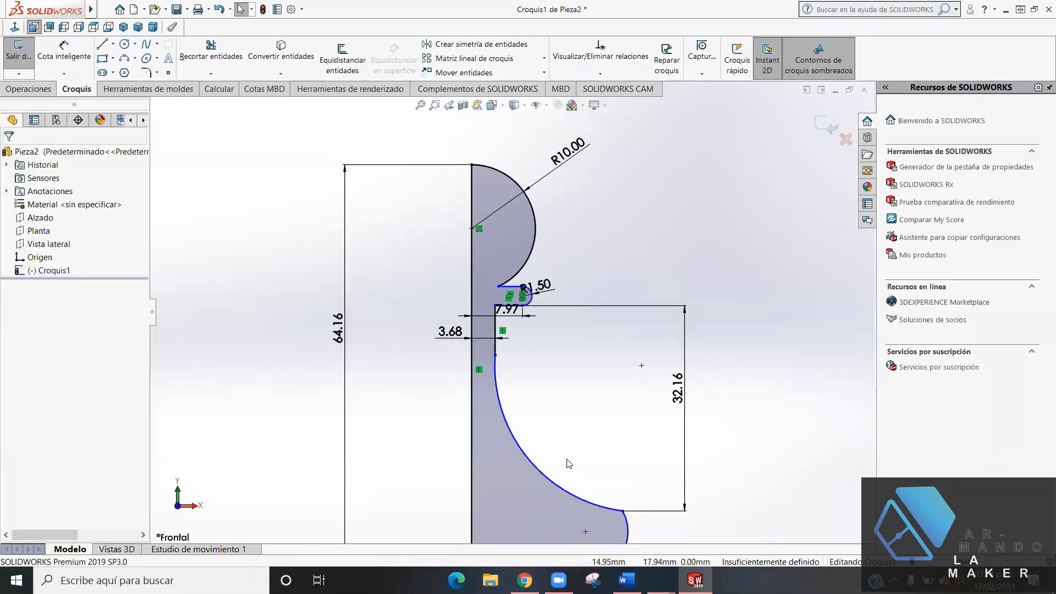
{"action": "scroll", "coordinate": [563, 494], "scroll_direction": "down", "scroll_amount": 2}
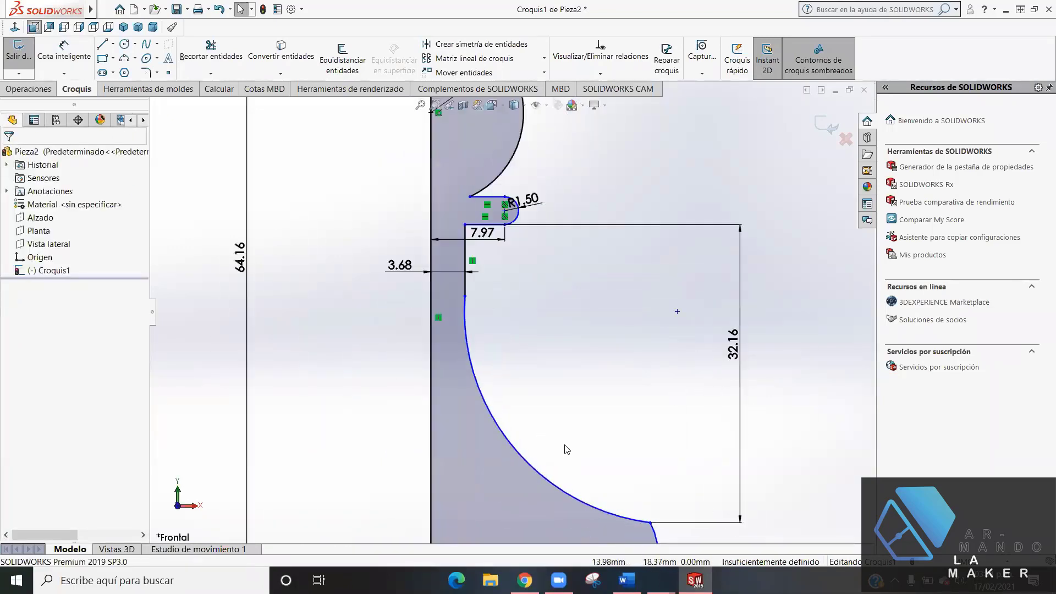
{"action": "scroll", "coordinate": [567, 450], "scroll_direction": "up", "scroll_amount": 3}
{"action": "scroll", "coordinate": [547, 424], "scroll_direction": "down", "scroll_amount": 2}
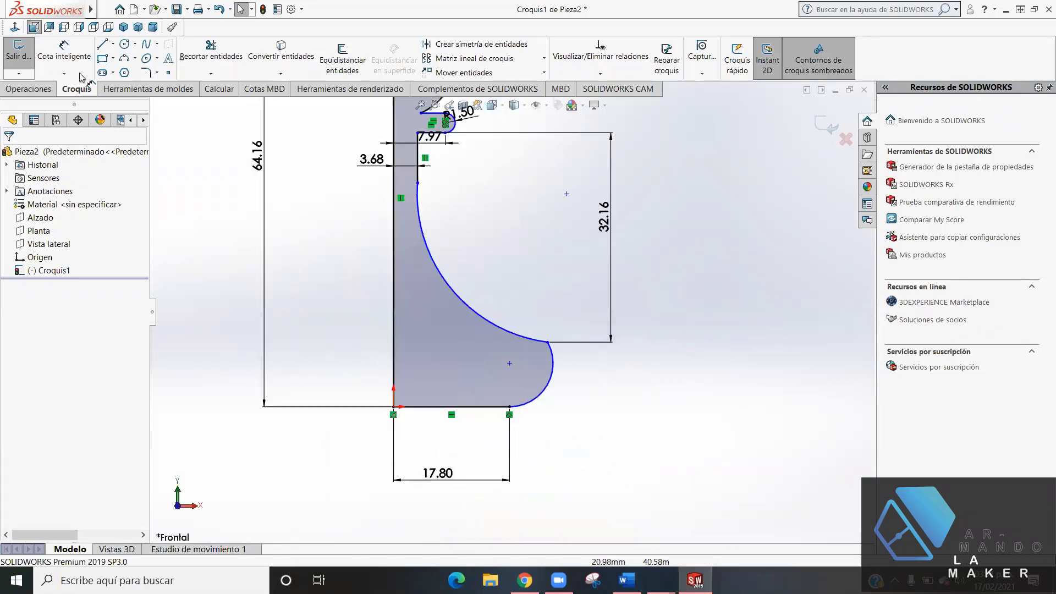
- Dimension the radius of the rounded base arc at 5 mm and end dimensioning
{"action": "left_click", "coordinate": [65, 55]}
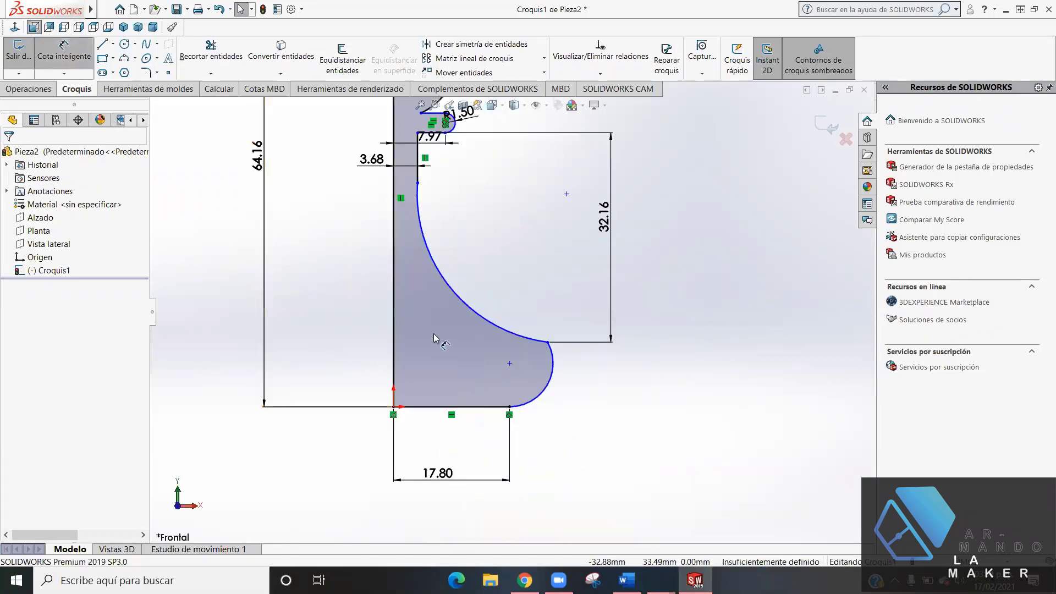
{"action": "left_click", "coordinate": [549, 393]}
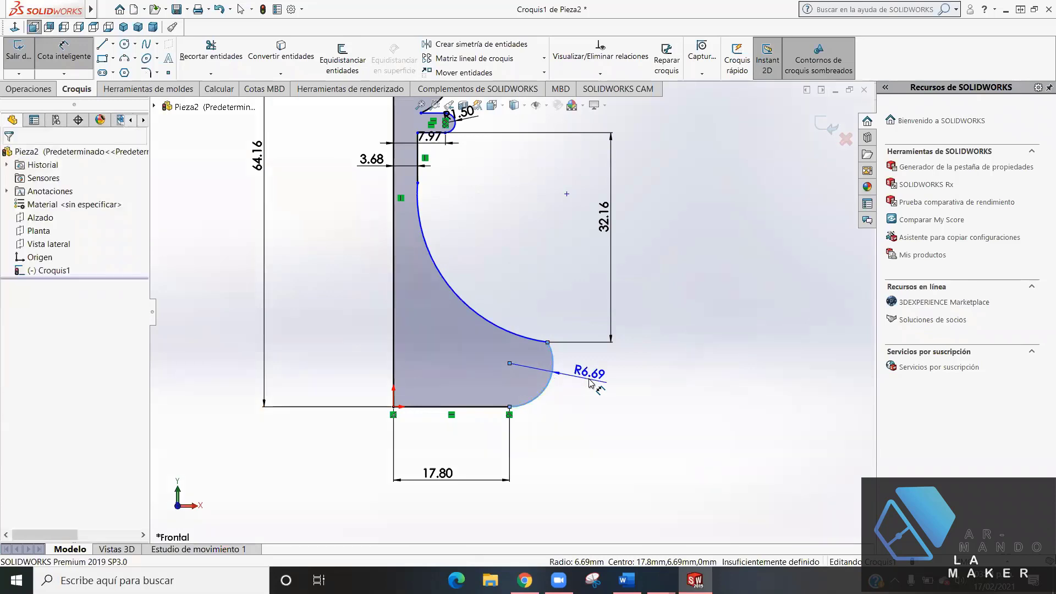
{"action": "left_click", "coordinate": [590, 383]}
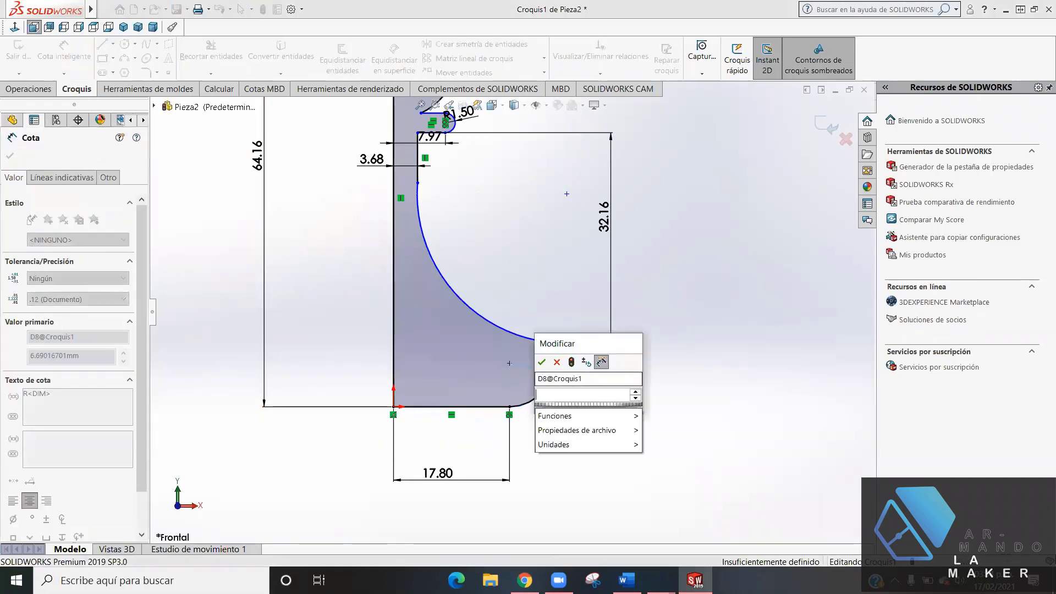
{"action": "type", "text": "5"}
{"action": "key", "text": "Return"}
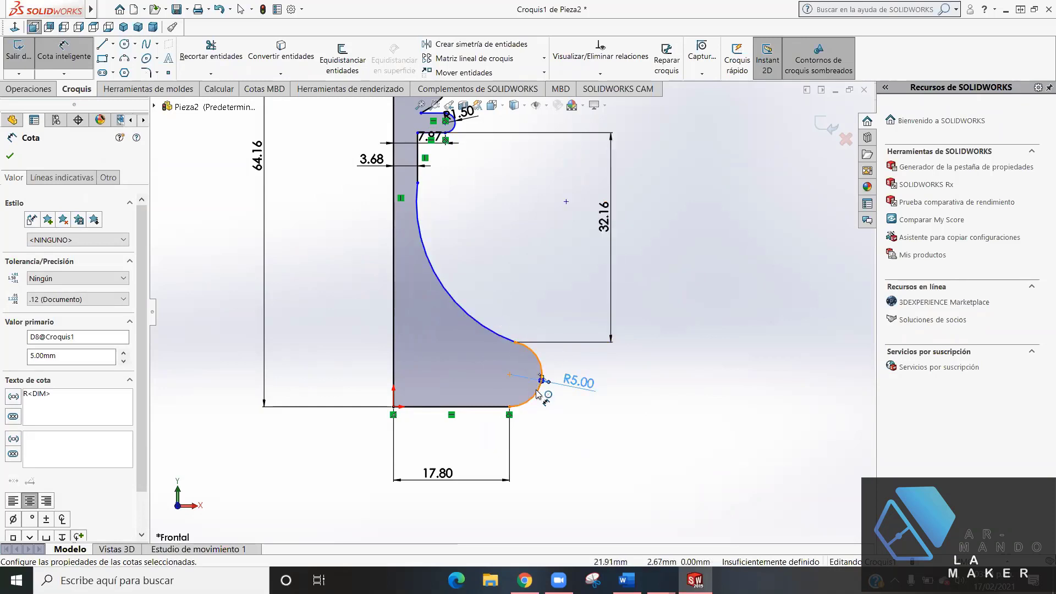
{"action": "key", "text": "Escape"}
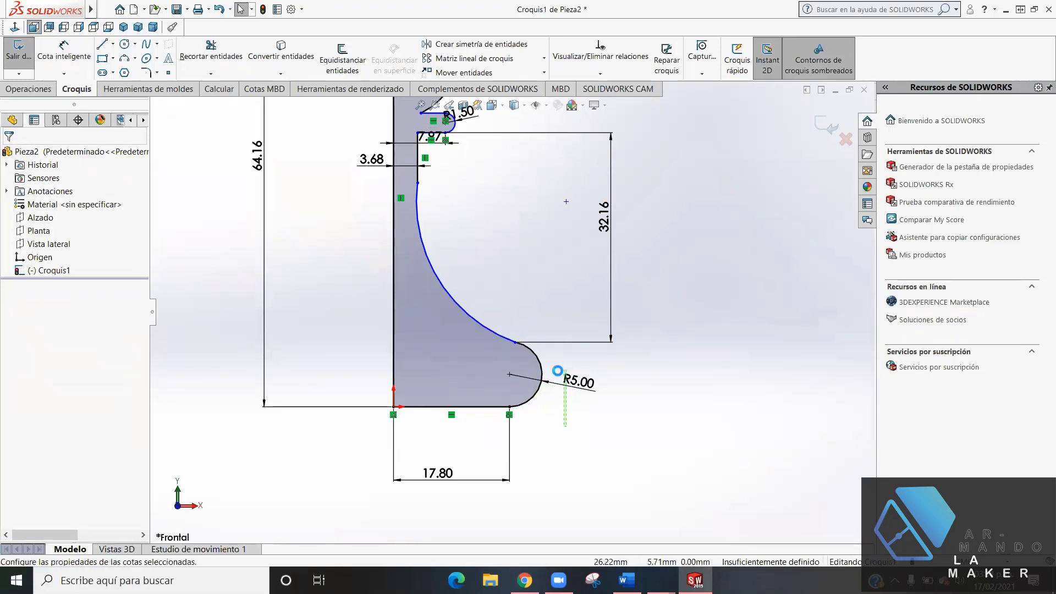
- Delete the base arc's radius dimension, the long concave body arc and the base arc itself
{"action": "left_click", "coordinate": [557, 370]}
{"action": "key", "text": "Delete"}
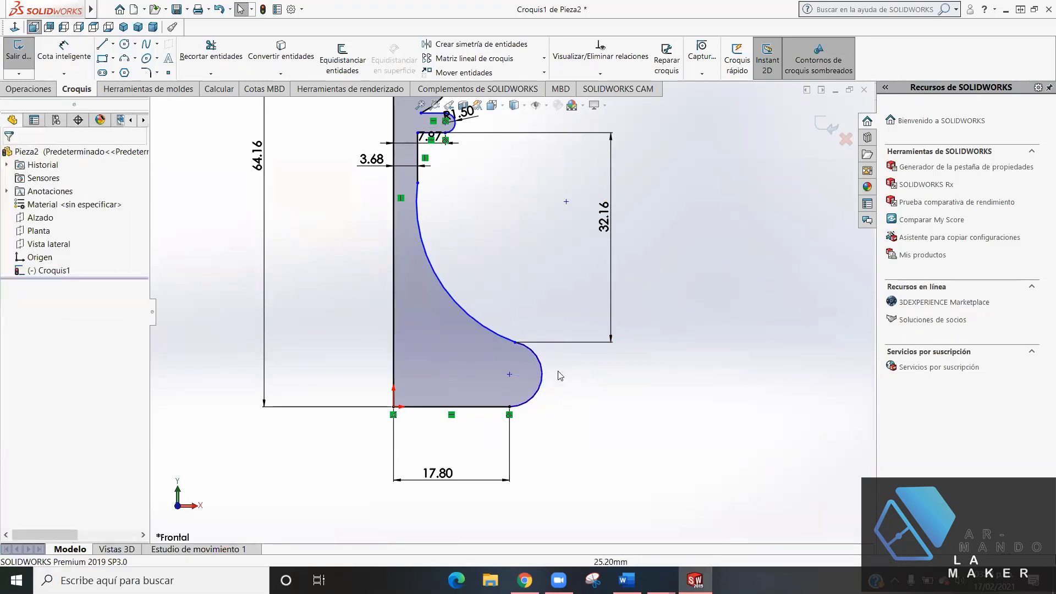
{"action": "left_click", "coordinate": [492, 334]}
{"action": "key", "text": "Delete"}
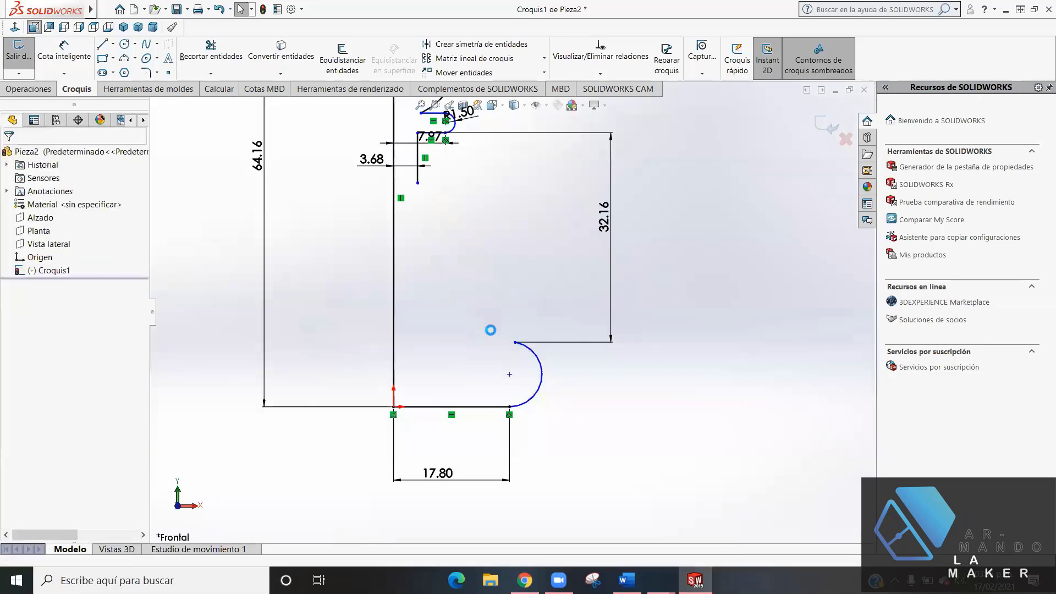
{"action": "left_click", "coordinate": [540, 371]}
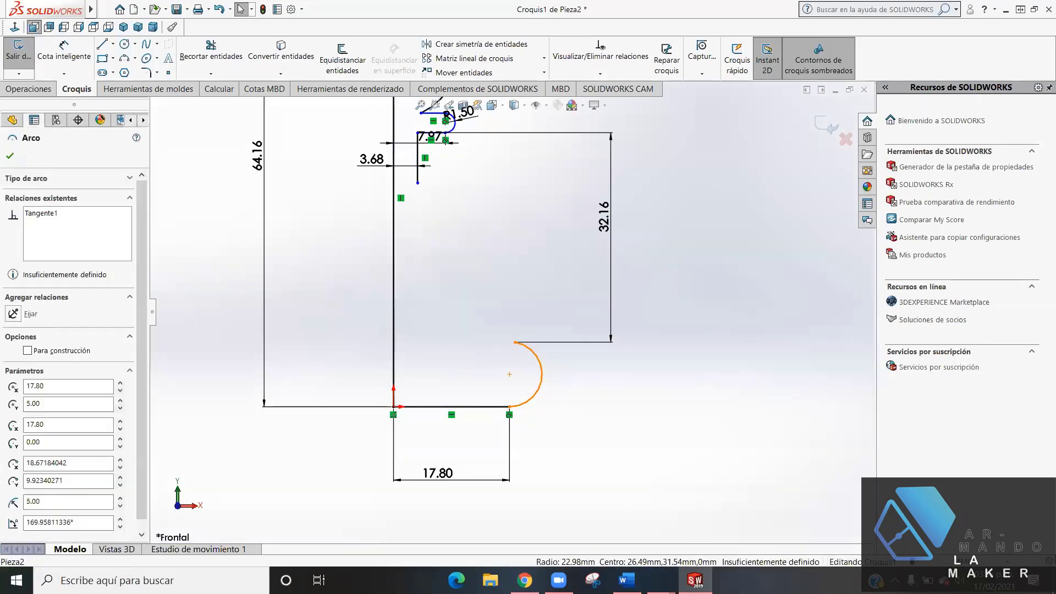
{"action": "key", "text": "Delete"}
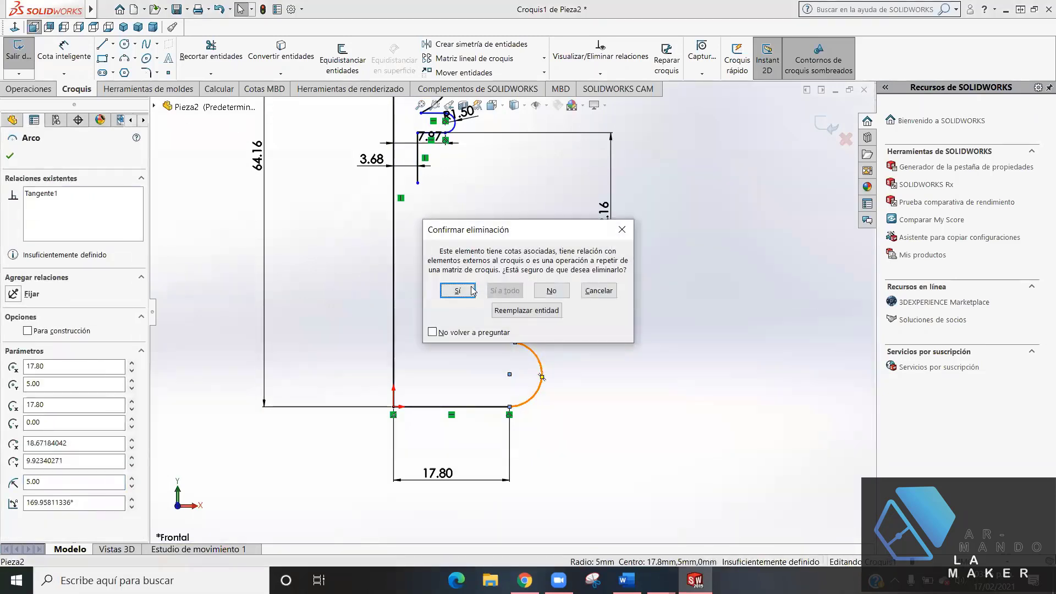
{"action": "left_click", "coordinate": [470, 291]}
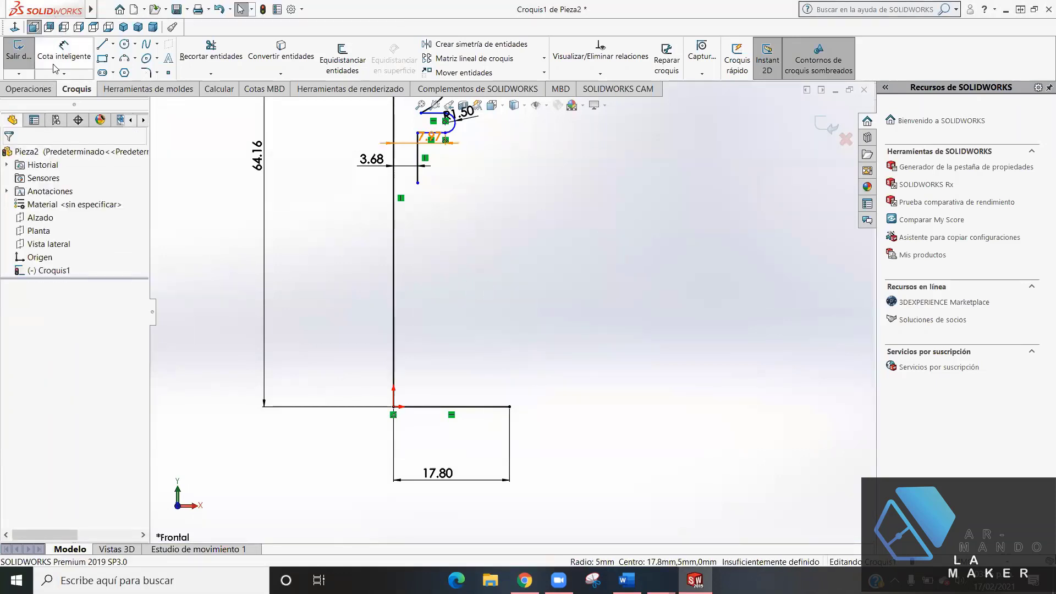
- Sketch a three-point arc of about 1.96 mm radius bulging outward above the outer end of the base line
{"action": "left_click", "coordinate": [126, 58]}
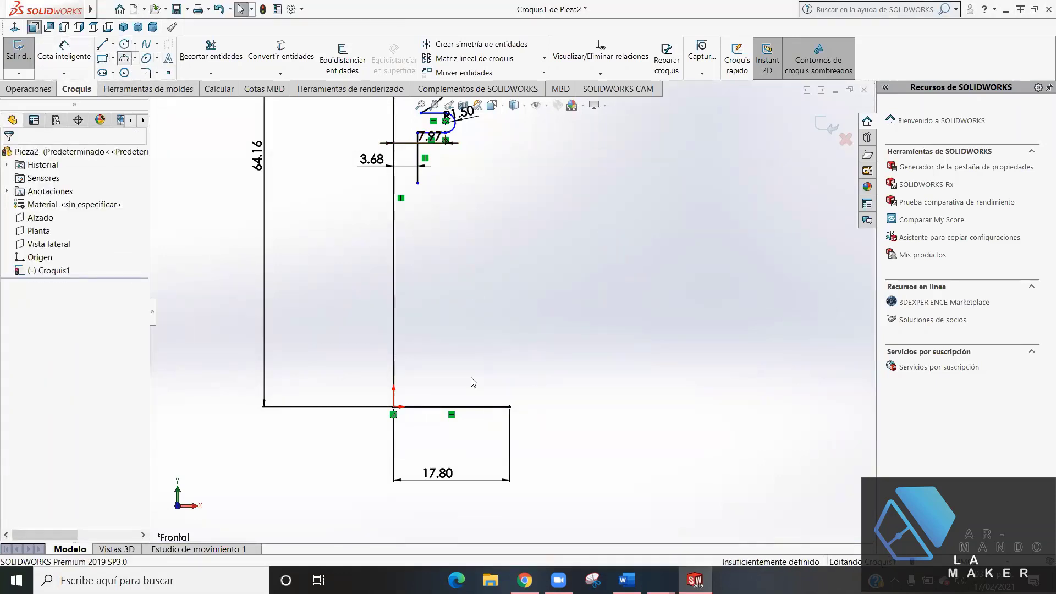
{"action": "left_click", "coordinate": [512, 382]}
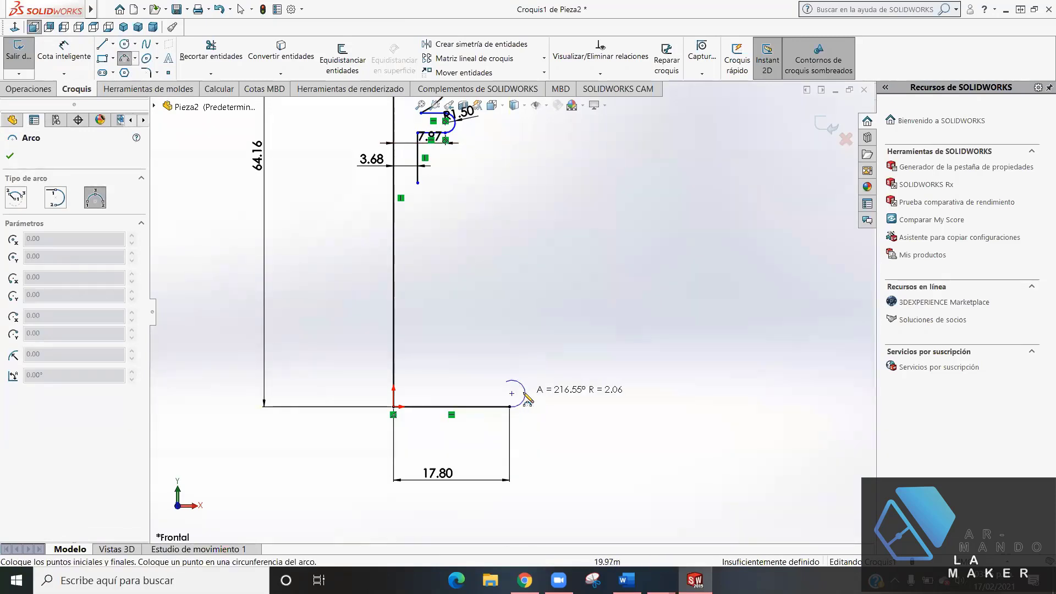
{"action": "left_click", "coordinate": [524, 394]}
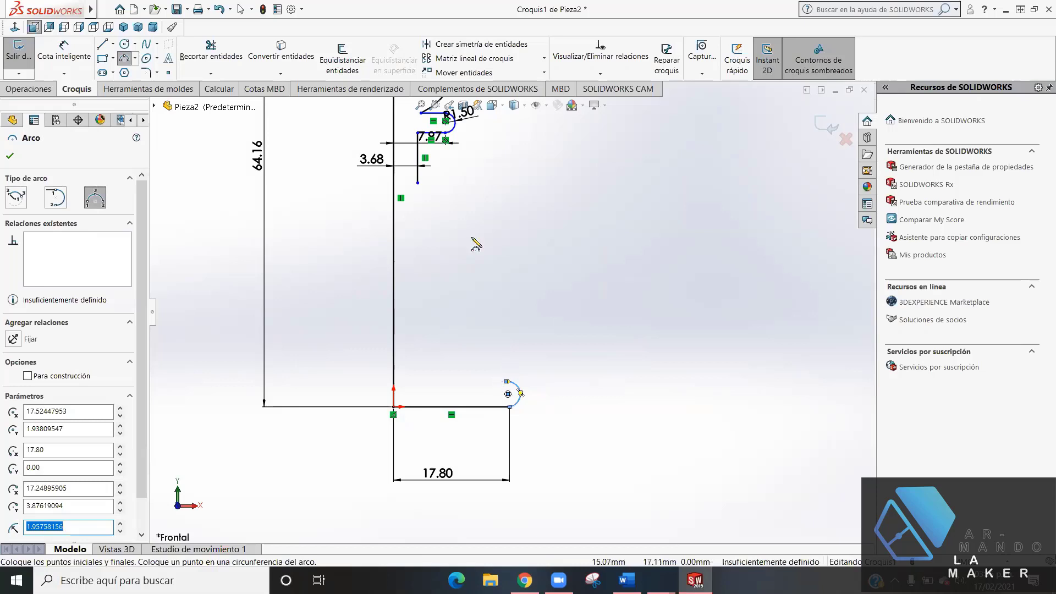
- Sketch a three-point arc of about 3.81 mm radius rising inward from the upper endpoint of the base arc
{"action": "scroll", "coordinate": [504, 369], "scroll_direction": "down", "scroll_amount": 4}
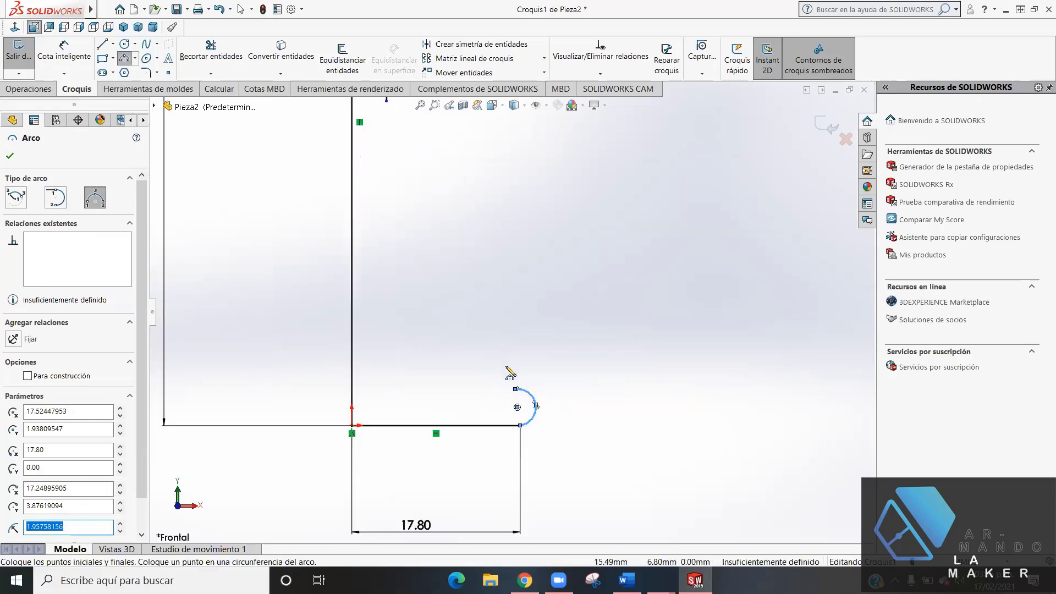
{"action": "left_click", "coordinate": [523, 395]}
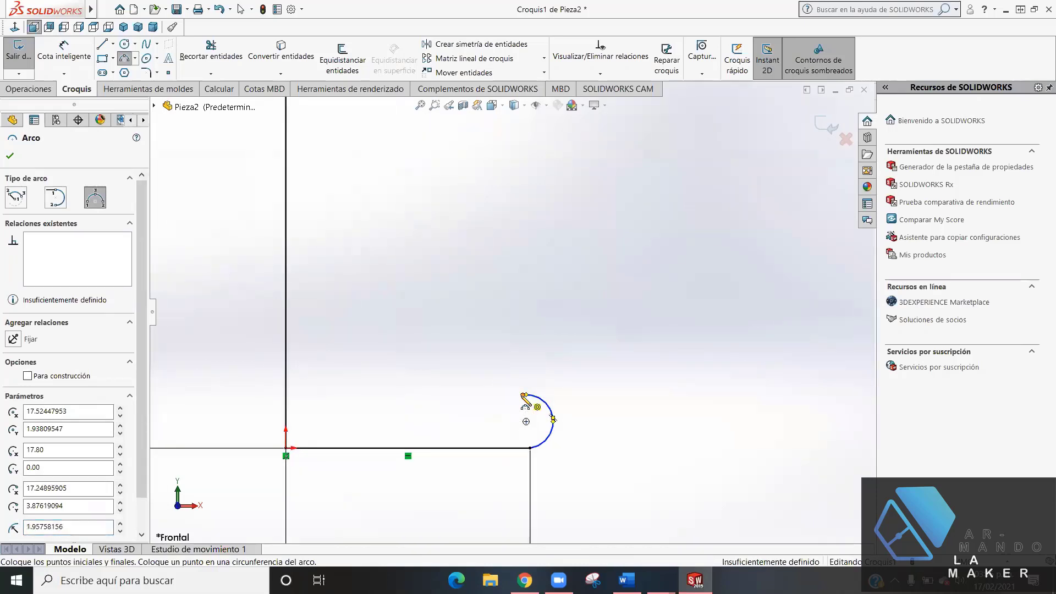
{"action": "left_click", "coordinate": [523, 395]}
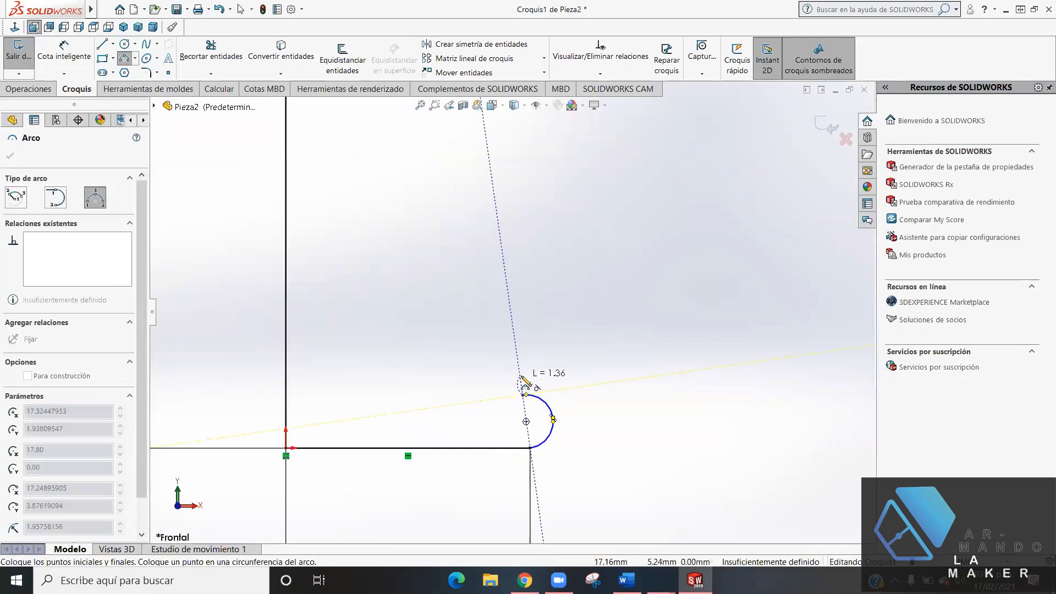
{"action": "left_click", "coordinate": [506, 348]}
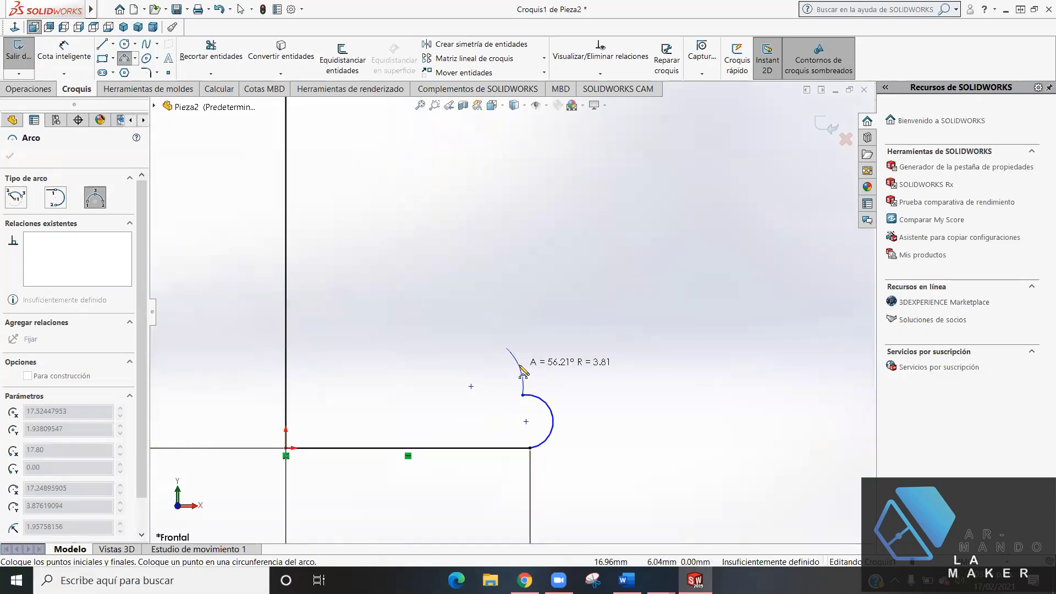
{"action": "left_click", "coordinate": [521, 374]}
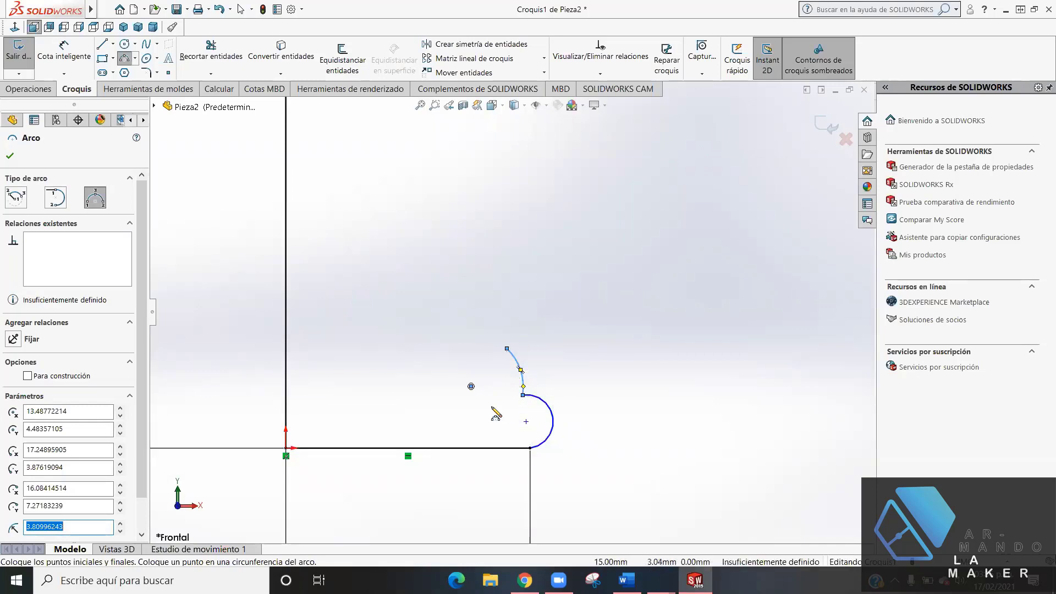
- Sketch a concave three-point arc of about 32.76 mm radius from the neck line's lower endpoint to the small arc above the base
{"action": "scroll", "coordinate": [494, 405], "scroll_direction": "up", "scroll_amount": 6}
{"action": "scroll", "coordinate": [499, 272], "scroll_direction": "down", "scroll_amount": 2}
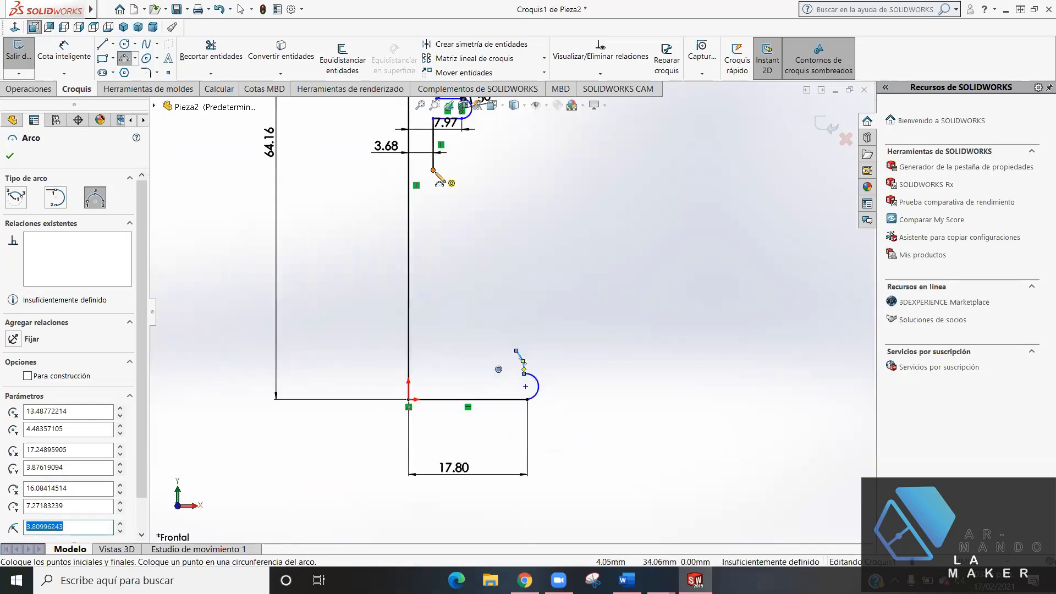
{"action": "left_click", "coordinate": [434, 170]}
{"action": "left_click", "coordinate": [516, 351]}
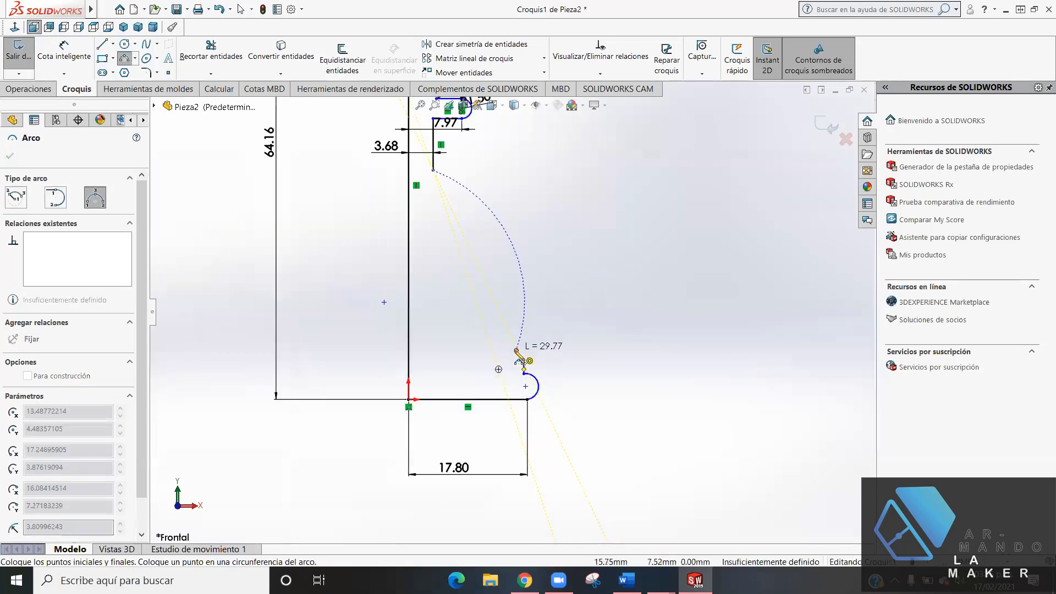
{"action": "left_click", "coordinate": [467, 295]}
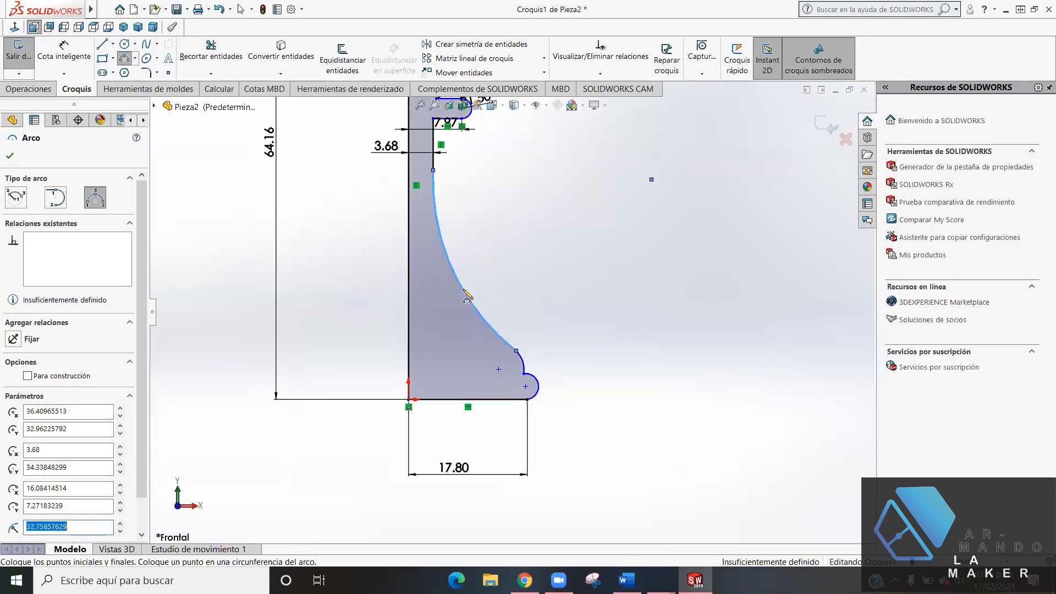
{"action": "key", "text": "Escape"}
{"action": "scroll", "coordinate": [504, 350], "scroll_direction": "up", "scroll_amount": 3}
{"action": "scroll", "coordinate": [541, 326], "scroll_direction": "down", "scroll_amount": 2}
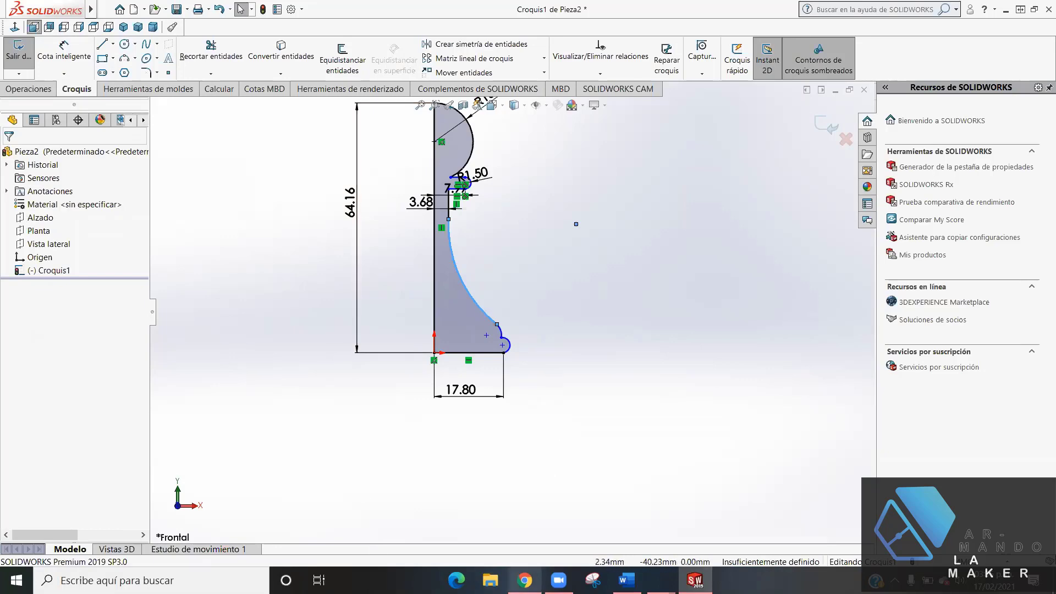
- Check the pawn drawing on slide 25 in Google Slides, and delete the two connected arcs above the base arc in SOLIDWORKS
{"action": "left_click", "coordinate": [526, 580]}
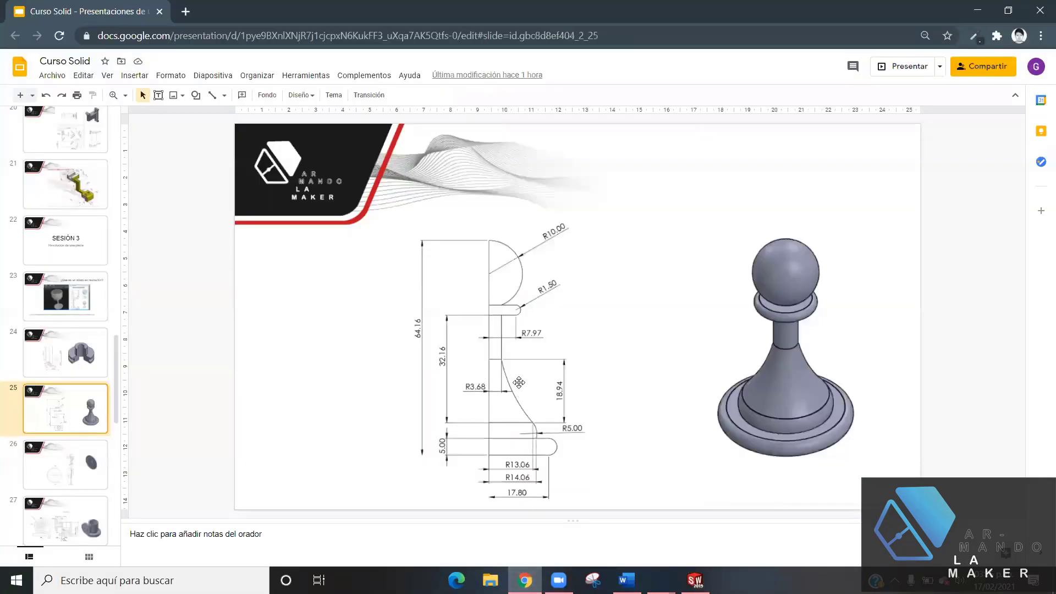
{"action": "scroll", "coordinate": [519, 383], "scroll_direction": "down", "scroll_amount": 1}
{"action": "scroll", "coordinate": [518, 366], "scroll_direction": "up", "scroll_amount": 1}
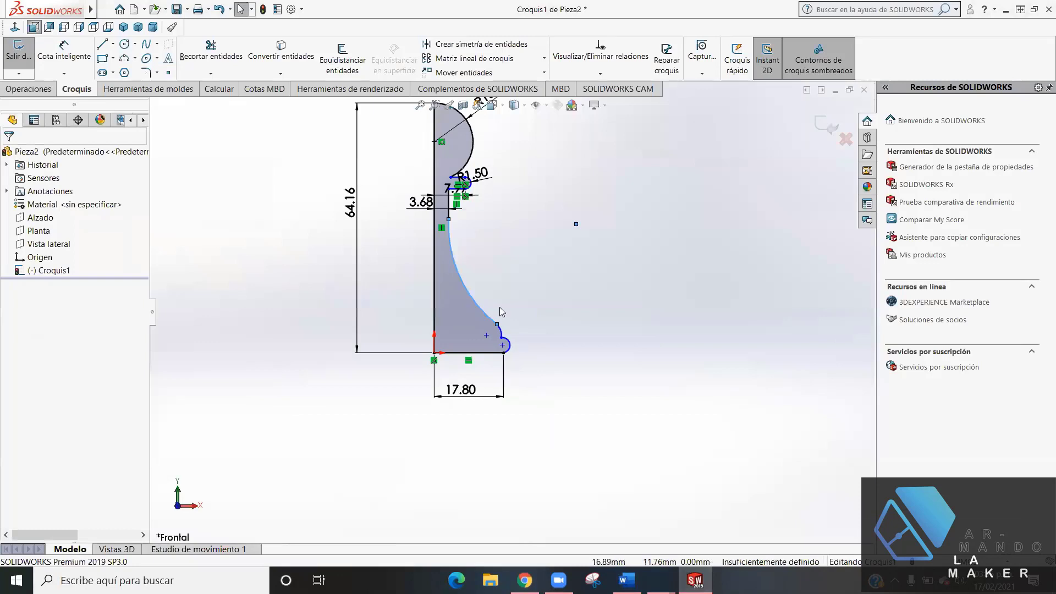
{"action": "scroll", "coordinate": [512, 358], "scroll_direction": "down", "scroll_amount": 4}
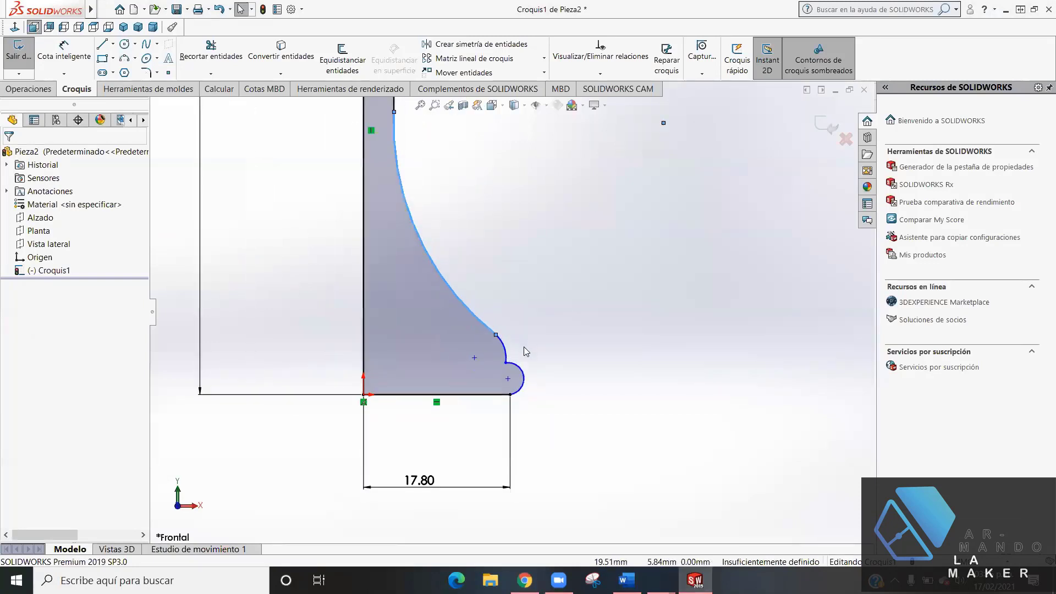
{"action": "left_click_drag", "start_coordinate": [522, 346], "coordinate": [483, 325]}
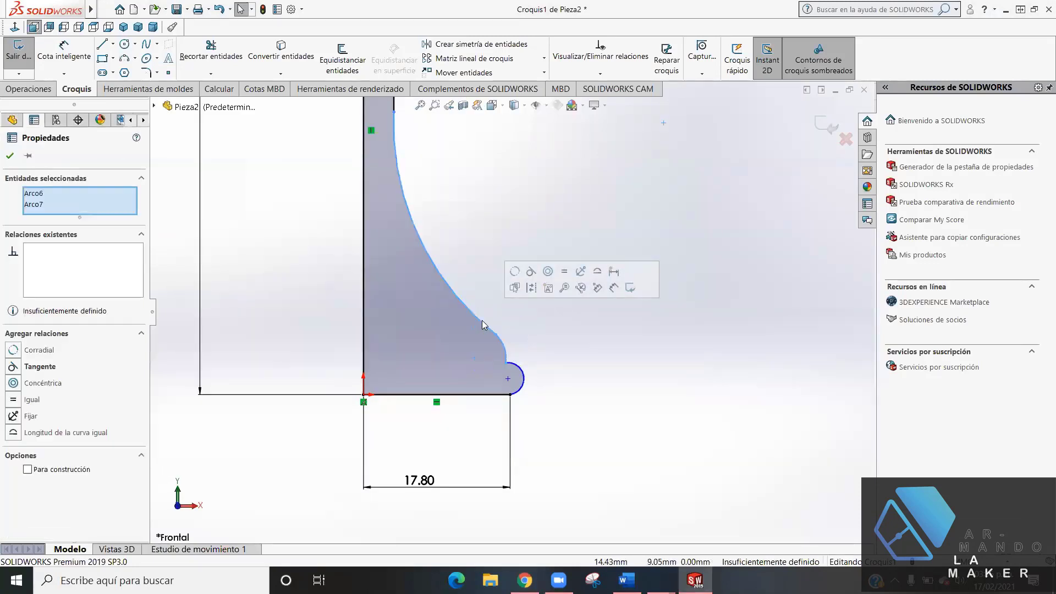
{"action": "key", "text": "Delete"}
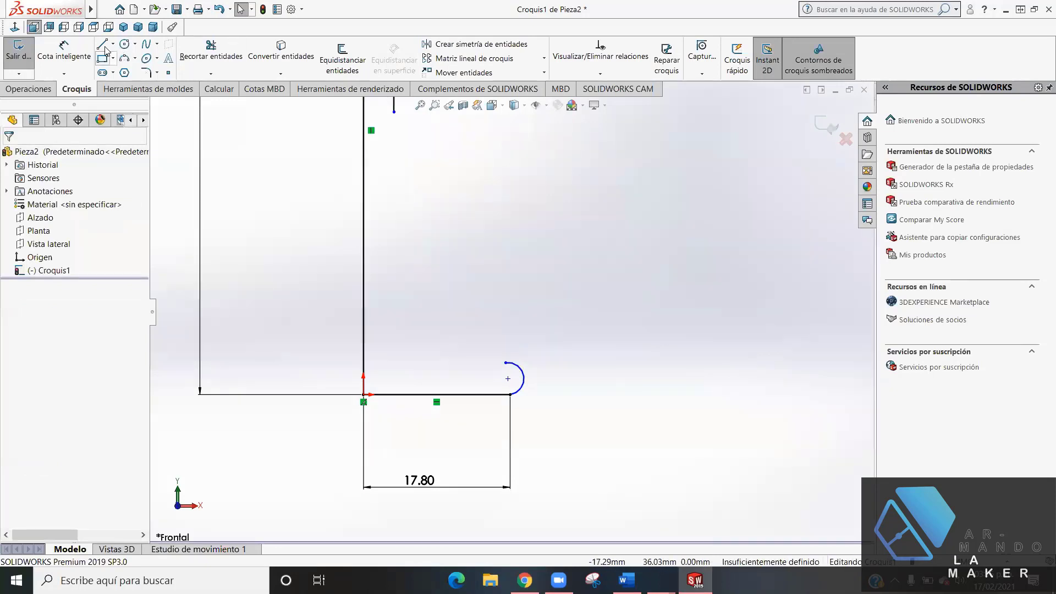
- Sketch a horizontal line about 2.22 mm long inward from the upper endpoint of the base arc
{"action": "key", "text": "l"}
{"action": "left_click", "coordinate": [505, 361]}
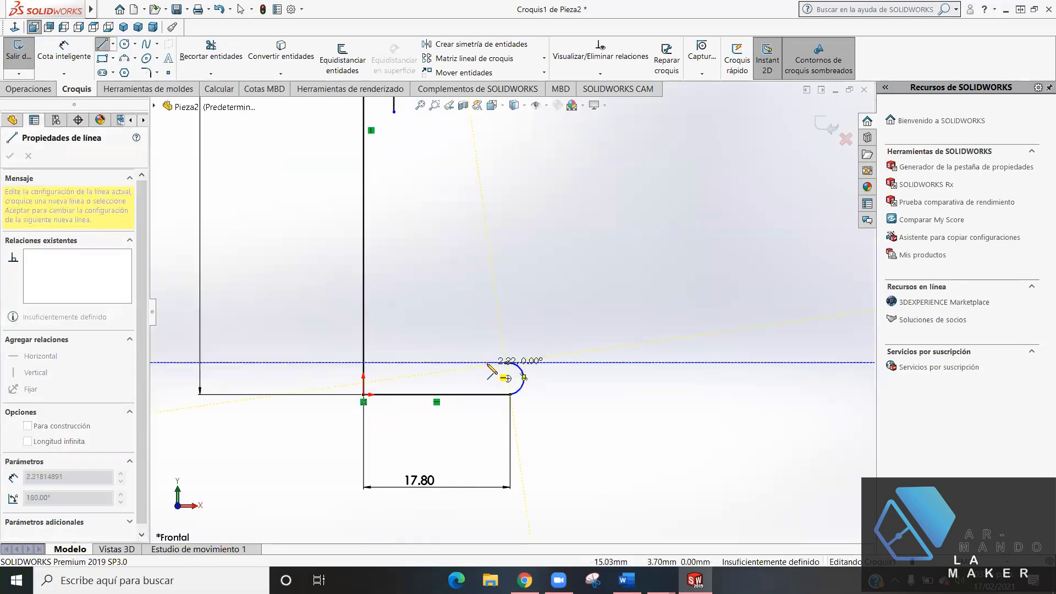
{"action": "left_click", "coordinate": [487, 363]}
{"action": "key", "text": "Escape"}
{"action": "key", "text": "Escape"}
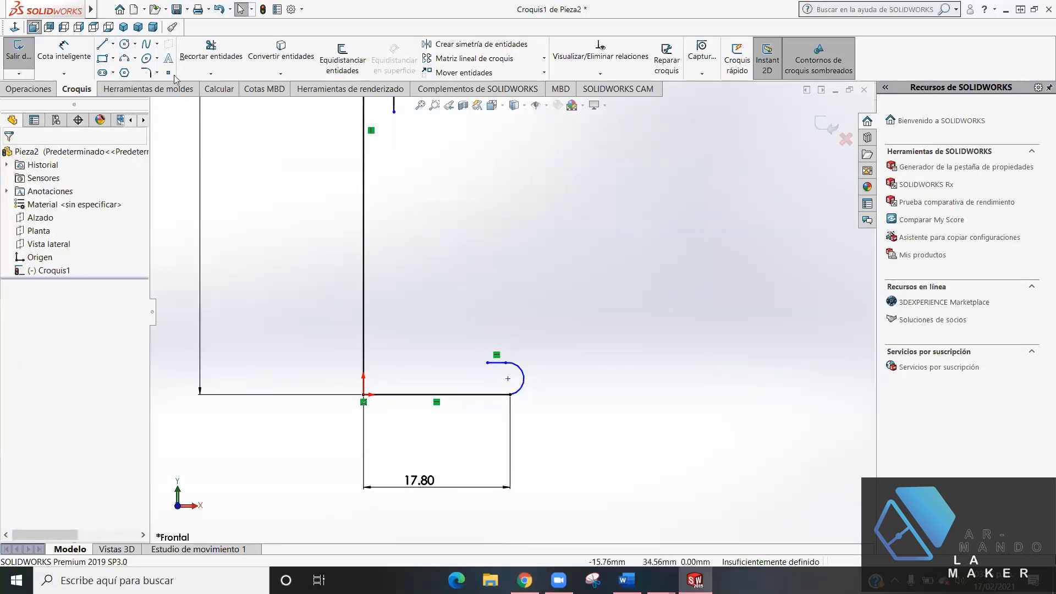
- Sketch a 90° three-point arc of about 3.01 mm radius upward from the inner end of the short horizontal line, bulging outward
{"action": "left_click", "coordinate": [130, 66]}
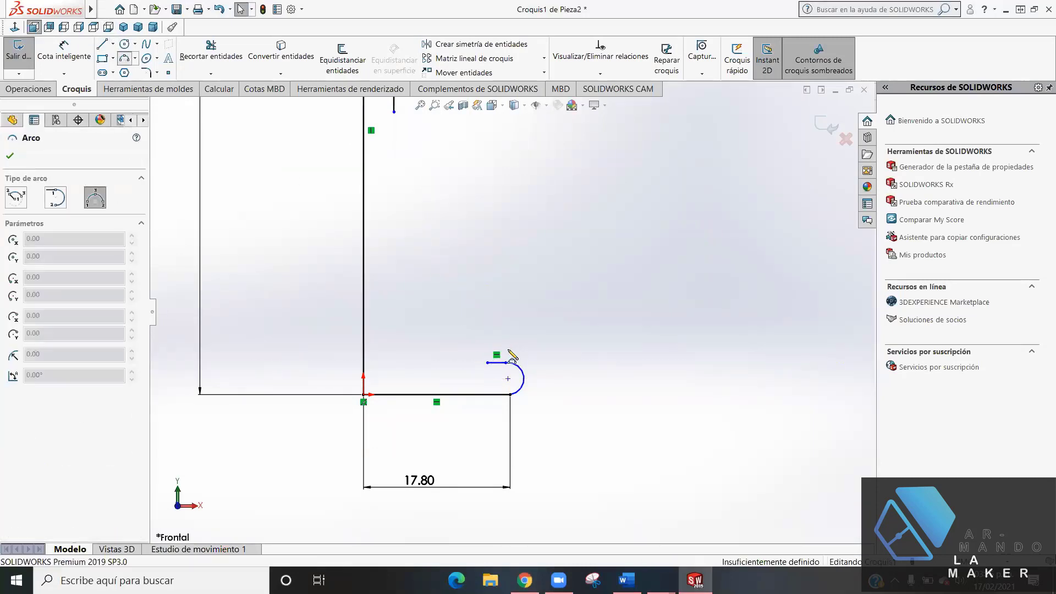
{"action": "left_click", "coordinate": [487, 363]}
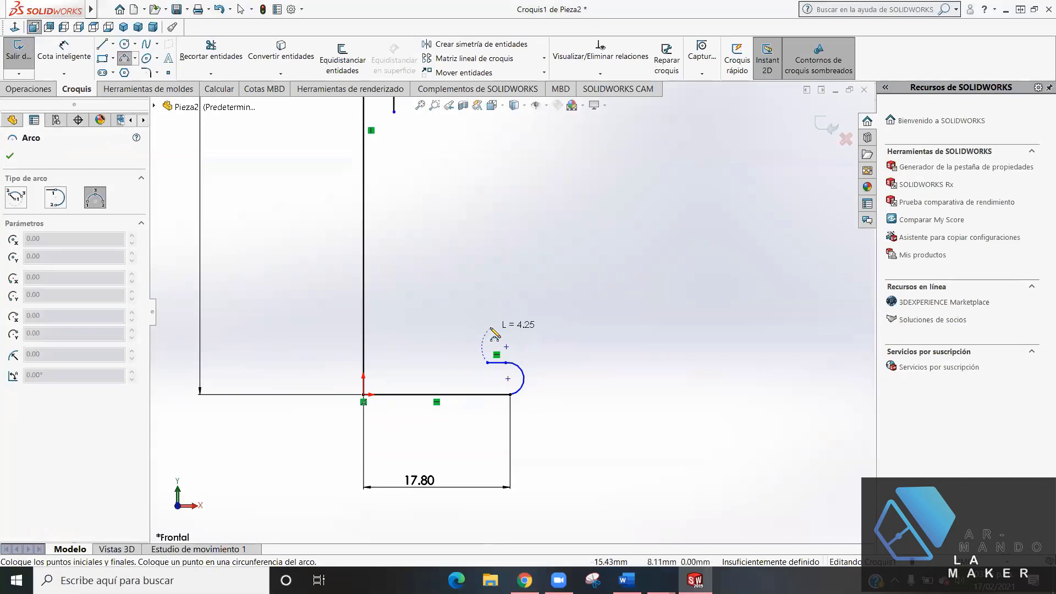
{"action": "left_click", "coordinate": [491, 329]}
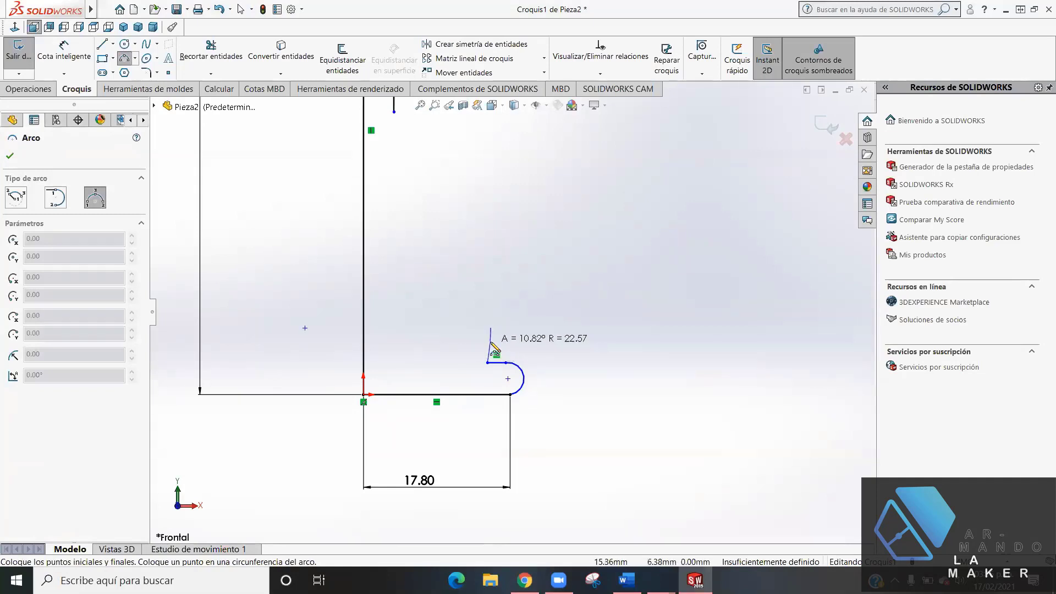
{"action": "left_click", "coordinate": [497, 347]}
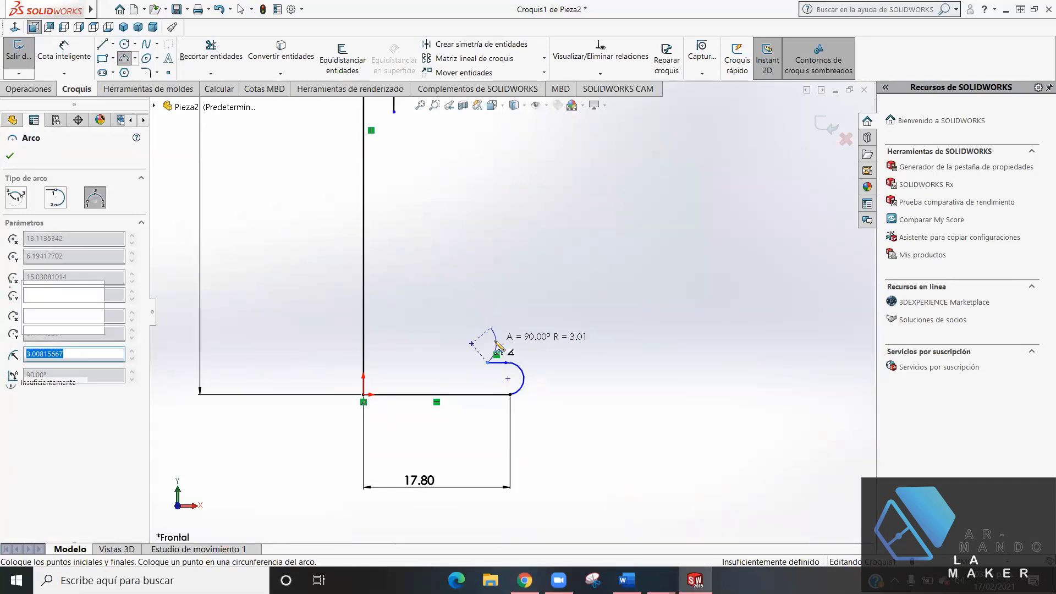
{"action": "key", "text": "Escape"}
- Sketch a concave three-point arc of about 36.13 mm radius from the neck line's lower endpoint to the upper end of the small arc
{"action": "scroll", "coordinate": [507, 324], "scroll_direction": "up", "scroll_amount": 3}
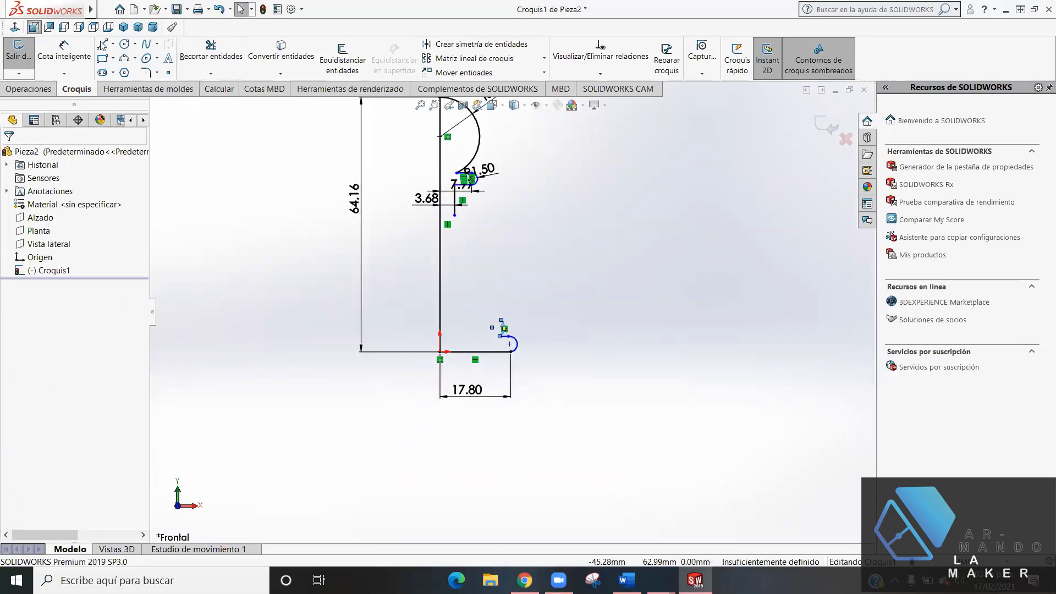
{"action": "key", "text": "Return"}
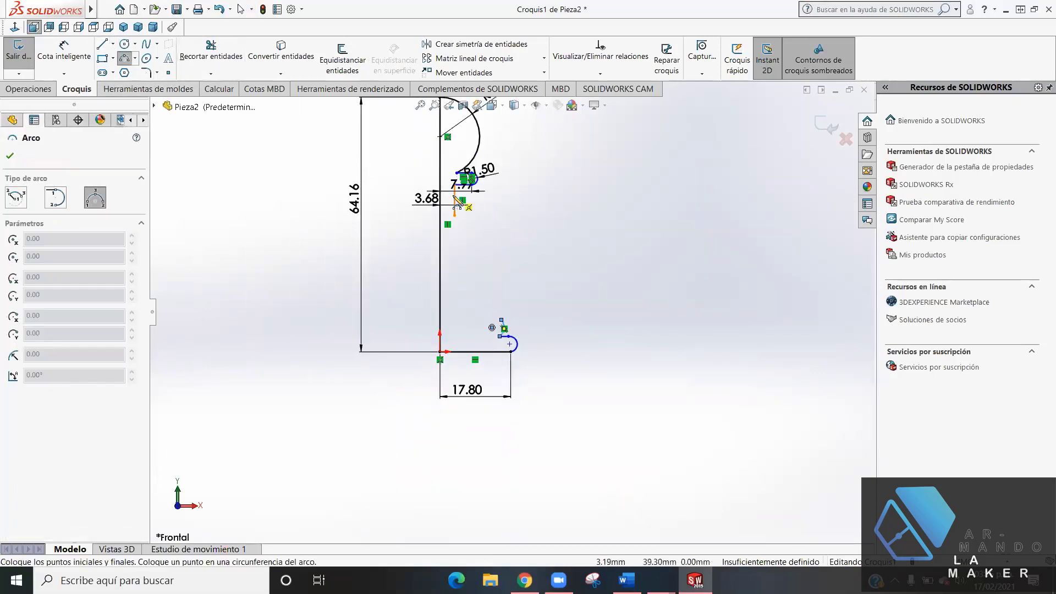
{"action": "scroll", "coordinate": [458, 208], "scroll_direction": "down", "scroll_amount": 3}
{"action": "left_click", "coordinate": [467, 251]}
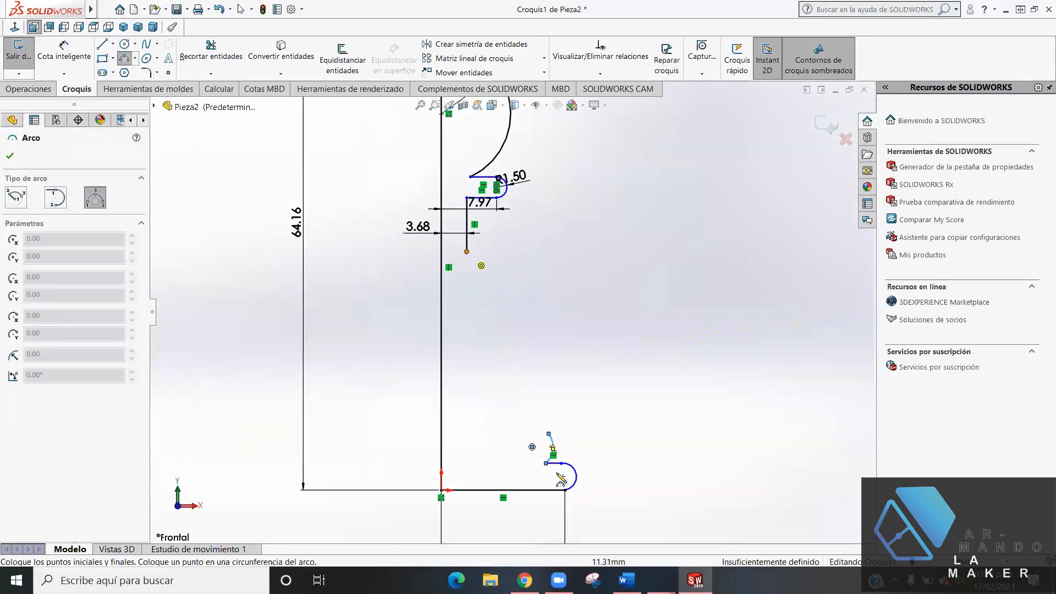
{"action": "left_click", "coordinate": [548, 434]}
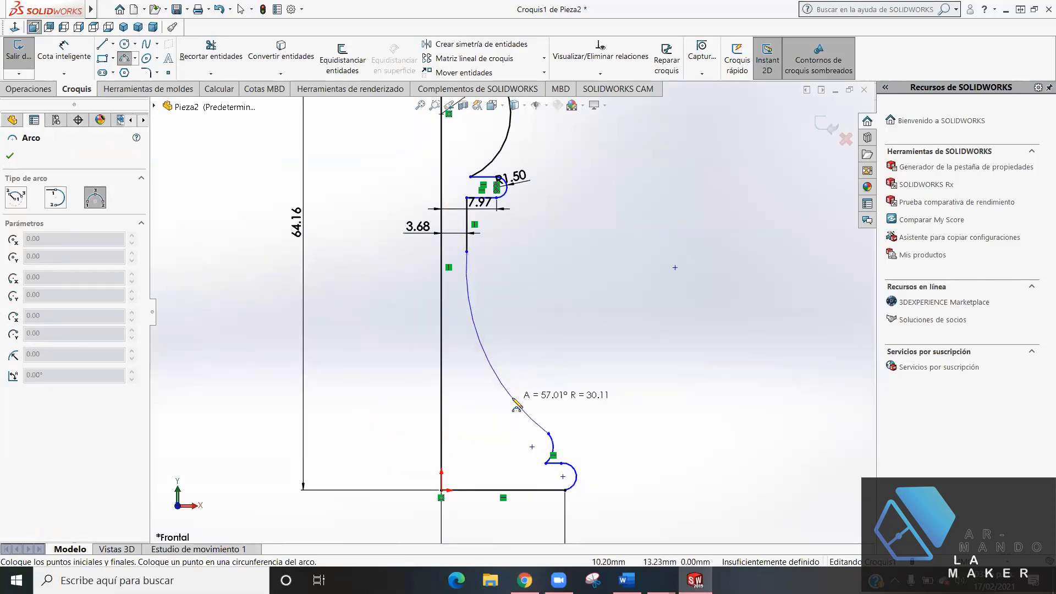
{"action": "left_click", "coordinate": [522, 400]}
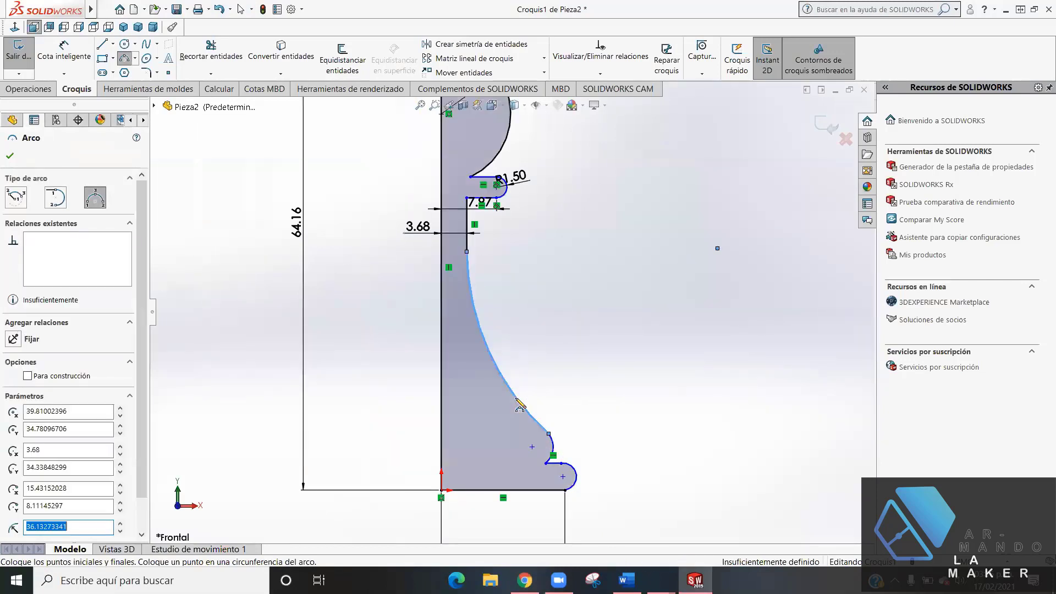
{"action": "key", "text": "Escape"}
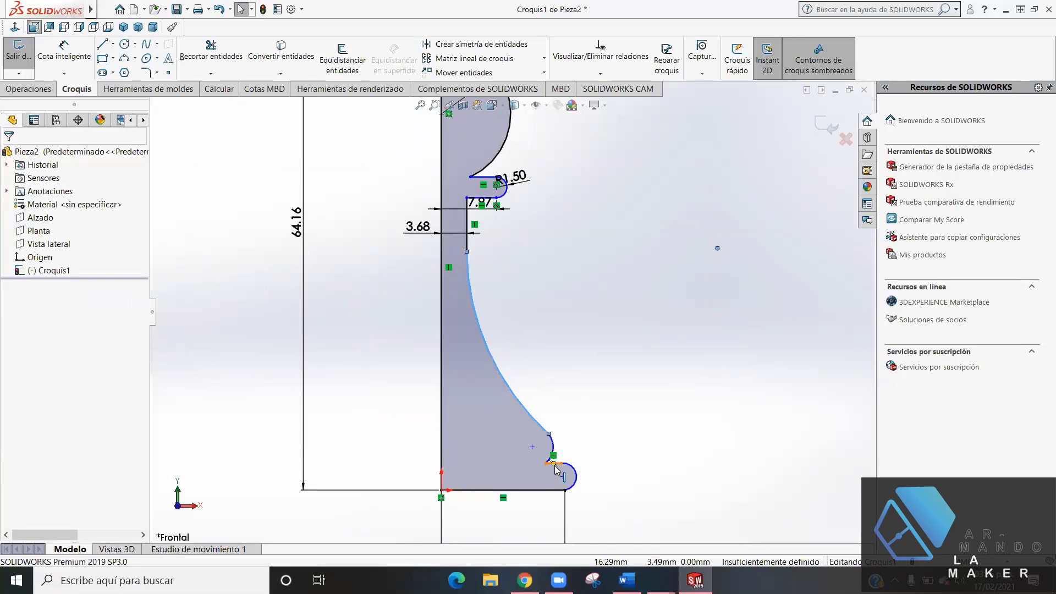
- Check the pawn drawing on slide 25 in Google Slides, and dimension the short horizontal line's inner endpoint 14.16 mm from the axis in SOLIDWORKS
{"action": "left_click", "coordinate": [525, 581]}
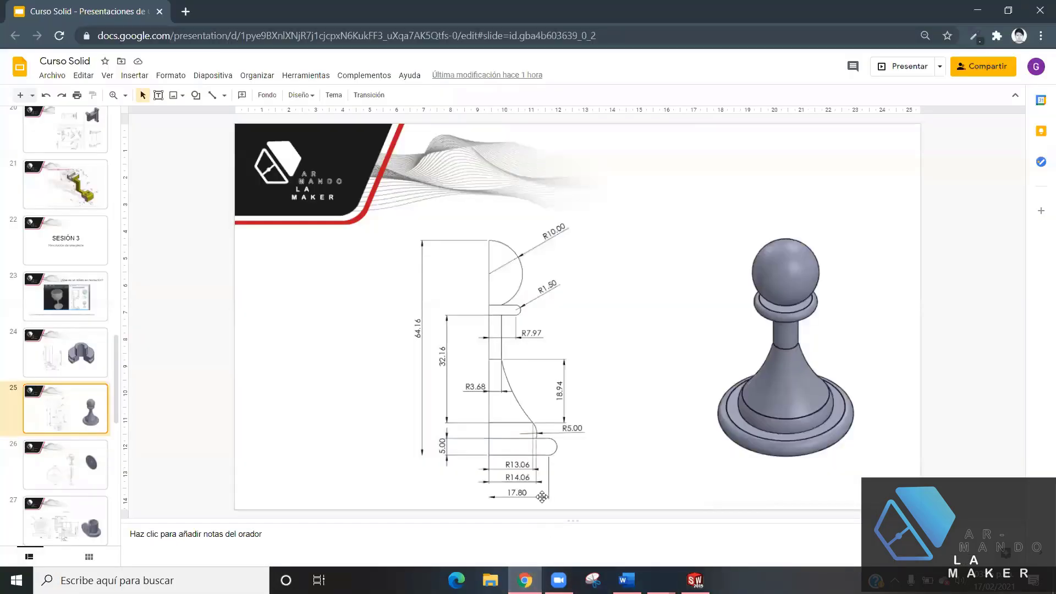
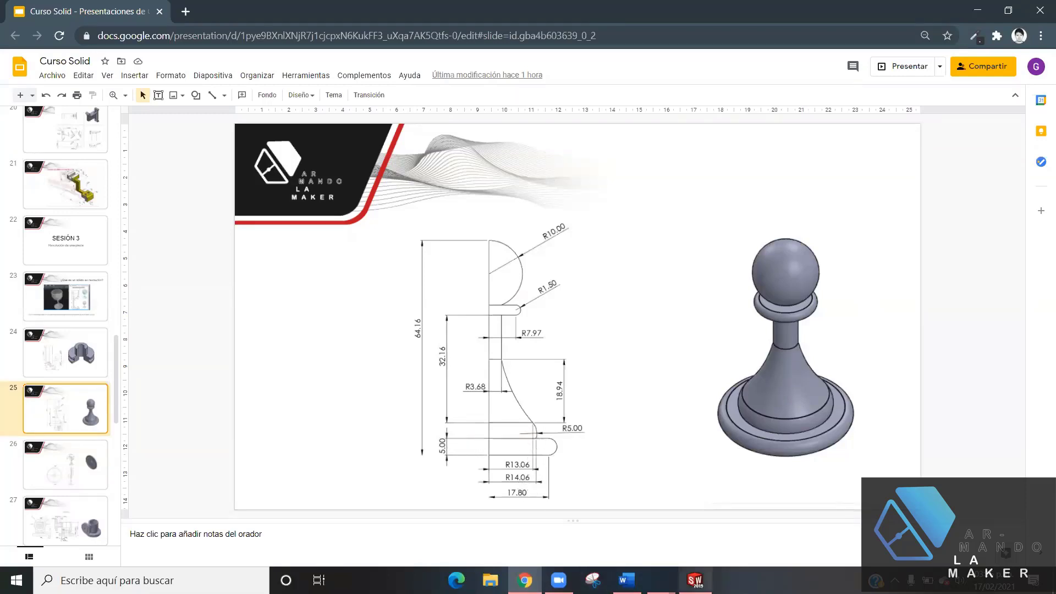
{"action": "left_click", "coordinate": [695, 580]}
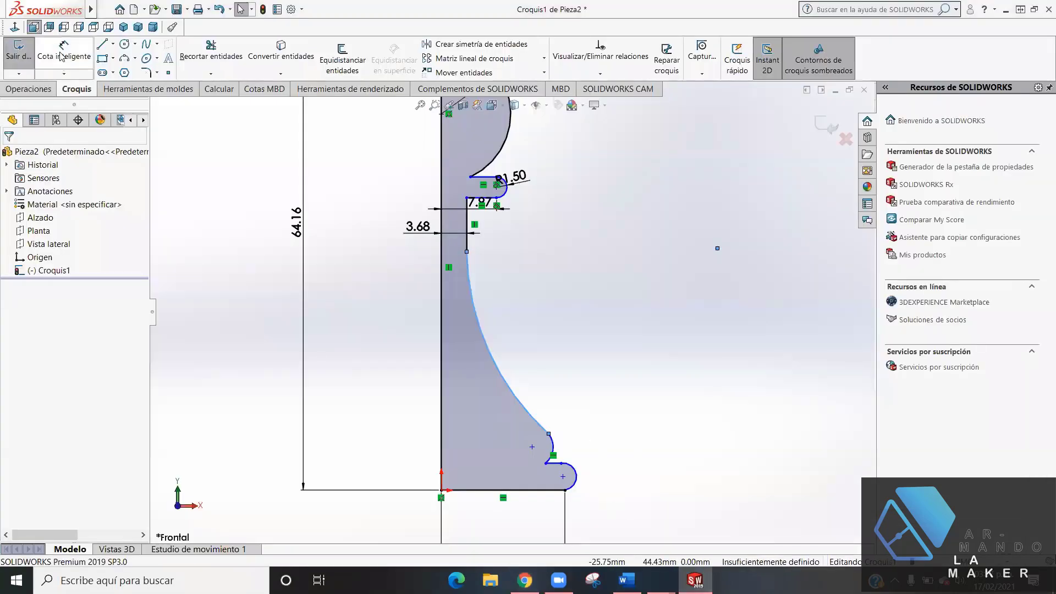
{"action": "left_click", "coordinate": [546, 463]}
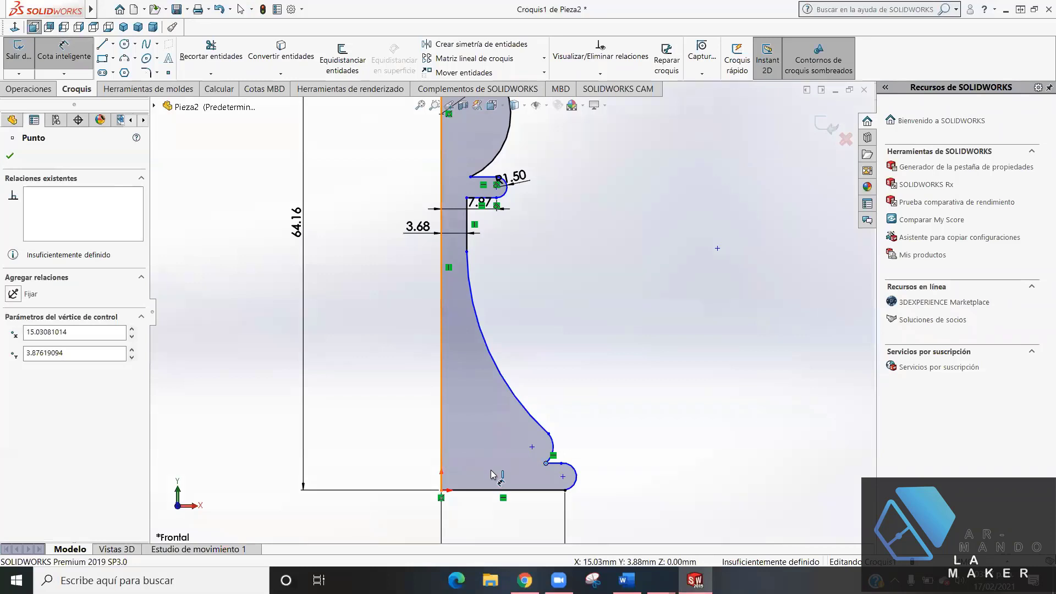
{"action": "scroll", "coordinate": [495, 477], "scroll_direction": "up", "scroll_amount": 4}
{"action": "scroll", "coordinate": [488, 430], "scroll_direction": "down", "scroll_amount": 5}
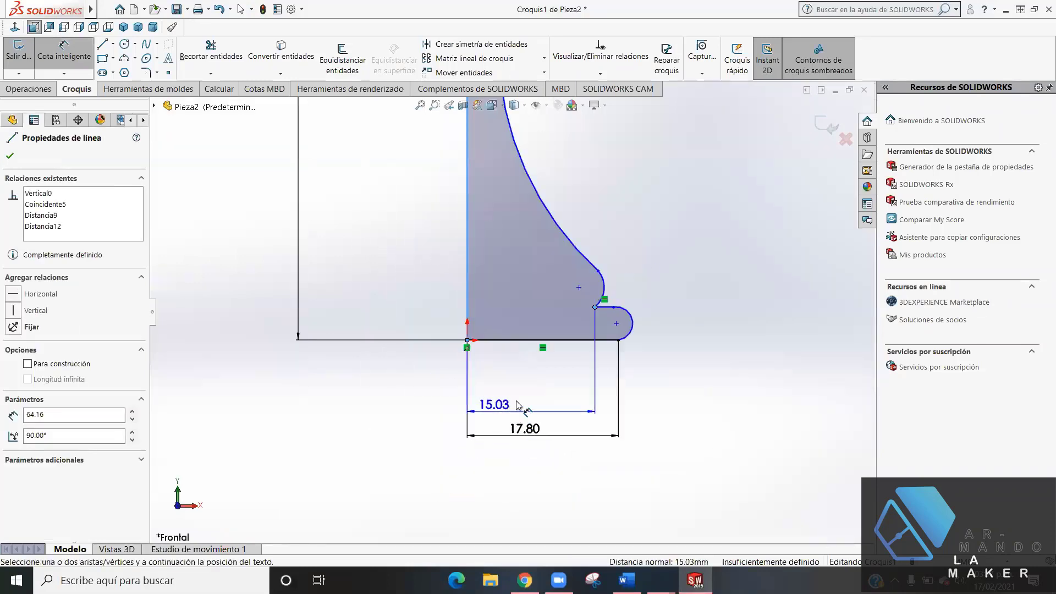
{"action": "left_click", "coordinate": [520, 401]}
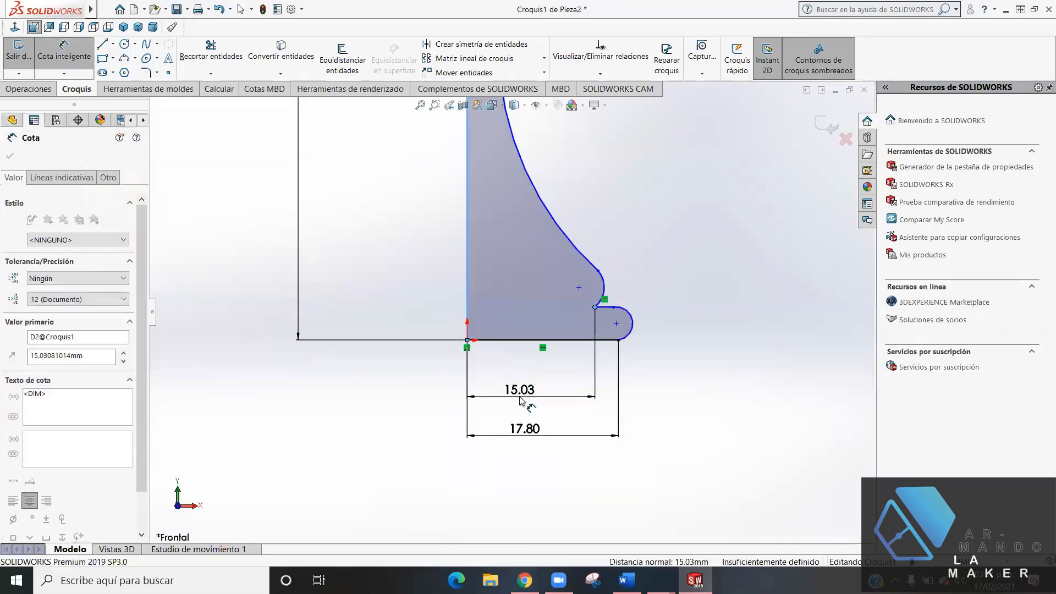
{"action": "type", "text": "14.16"}
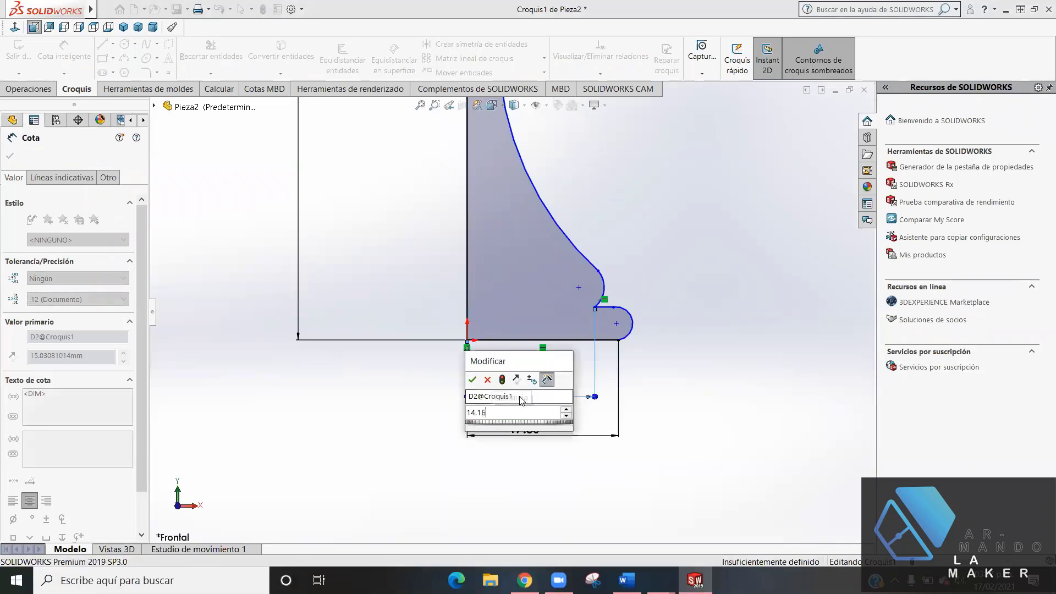
{"action": "key", "text": "Escape"}
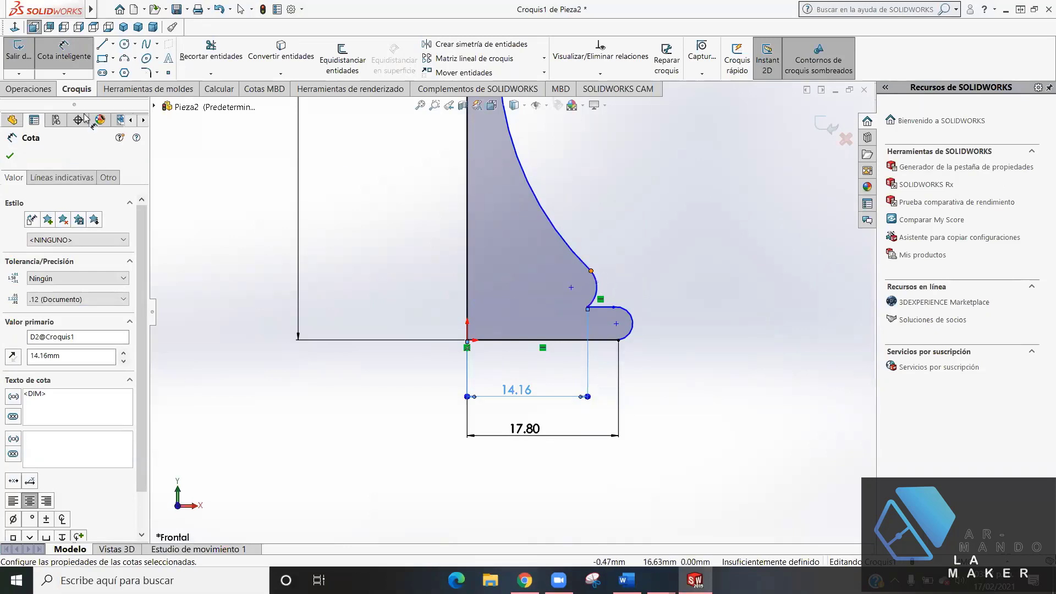
- Dimension the junction between the small arc and the long concave arc at 13.06 mm from the vertical axis line
{"action": "left_click", "coordinate": [63, 57]}
{"action": "left_click", "coordinate": [591, 272]}
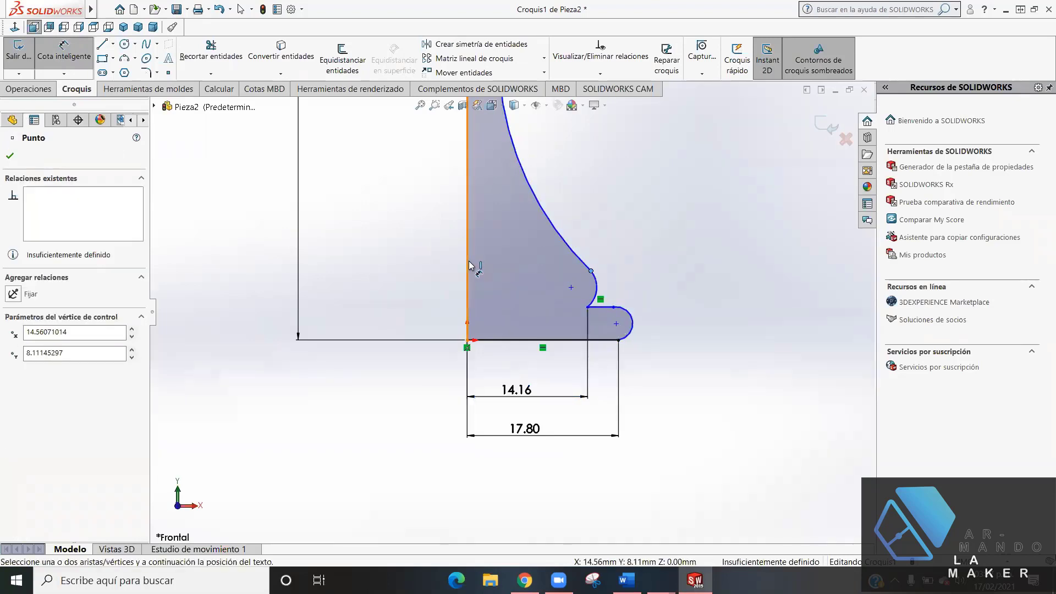
{"action": "left_click", "coordinate": [467, 266]}
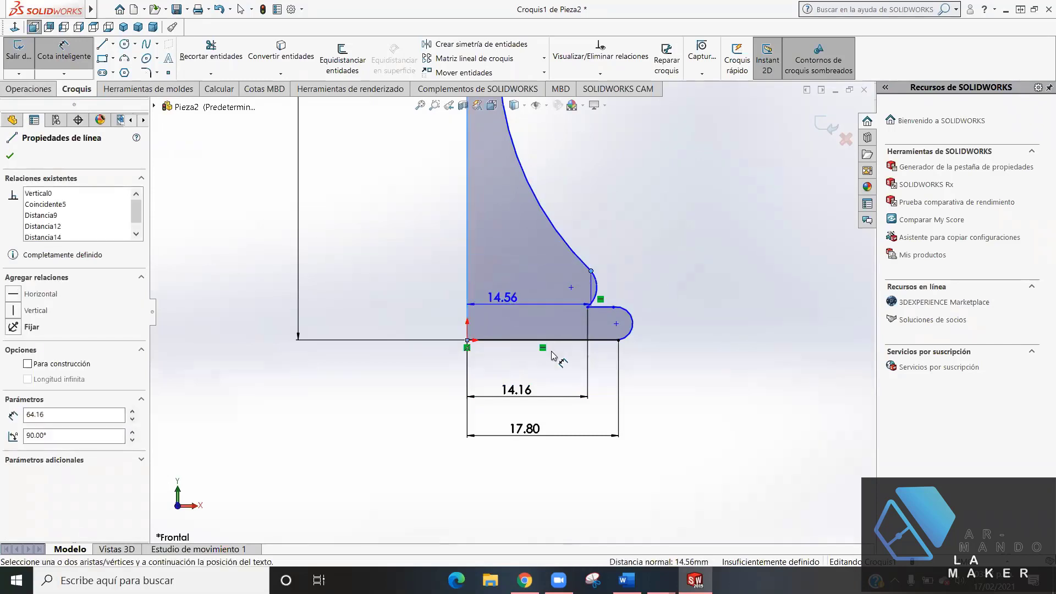
{"action": "left_click", "coordinate": [525, 374]}
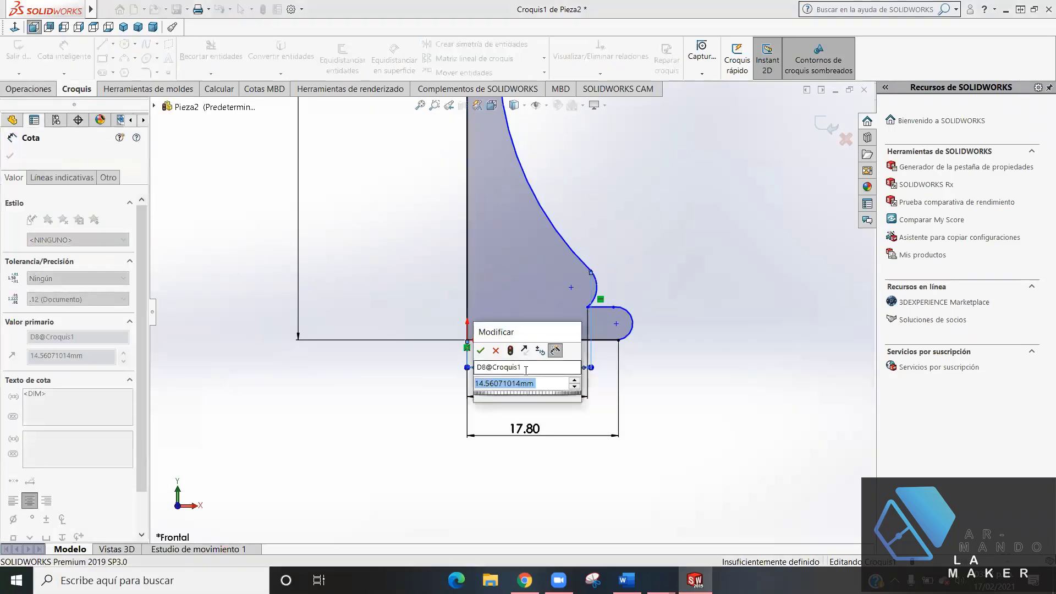
{"action": "type", "text": "1"}
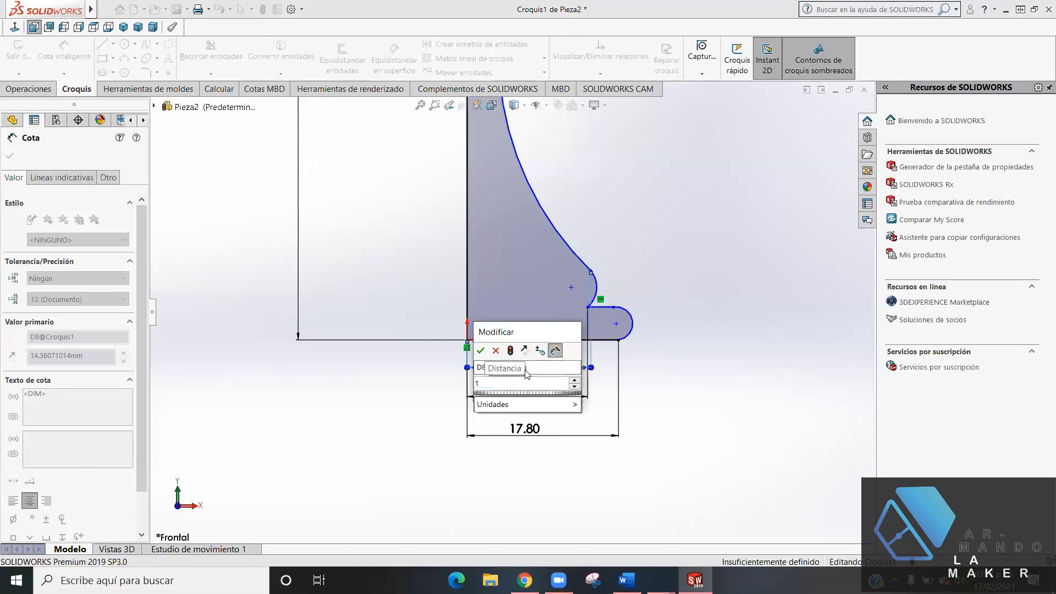
{"action": "type", "text": "3.0"}
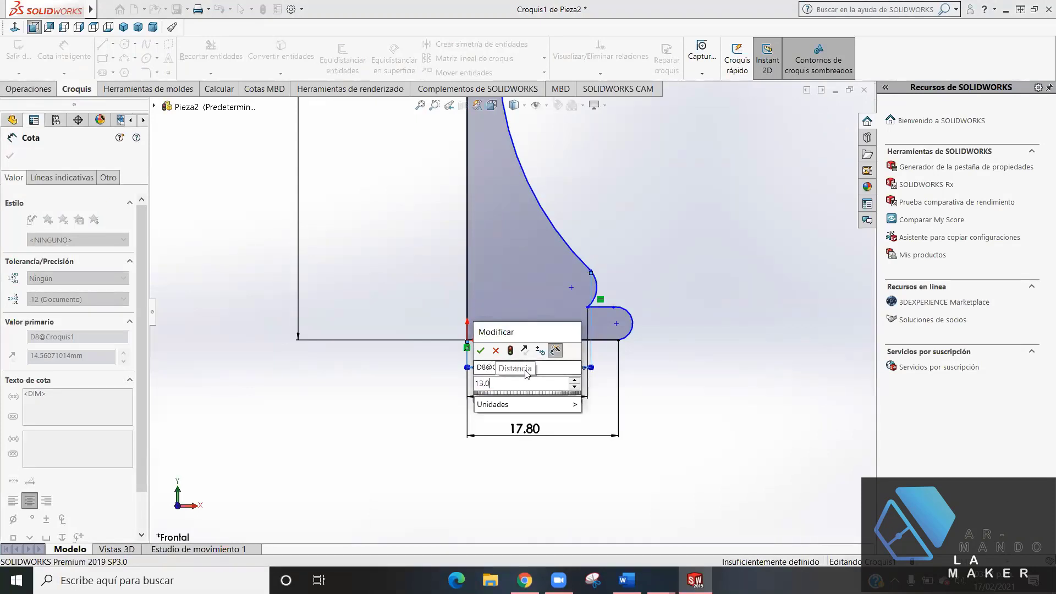
{"action": "type", "text": "6"}
{"action": "key", "text": "Return"}
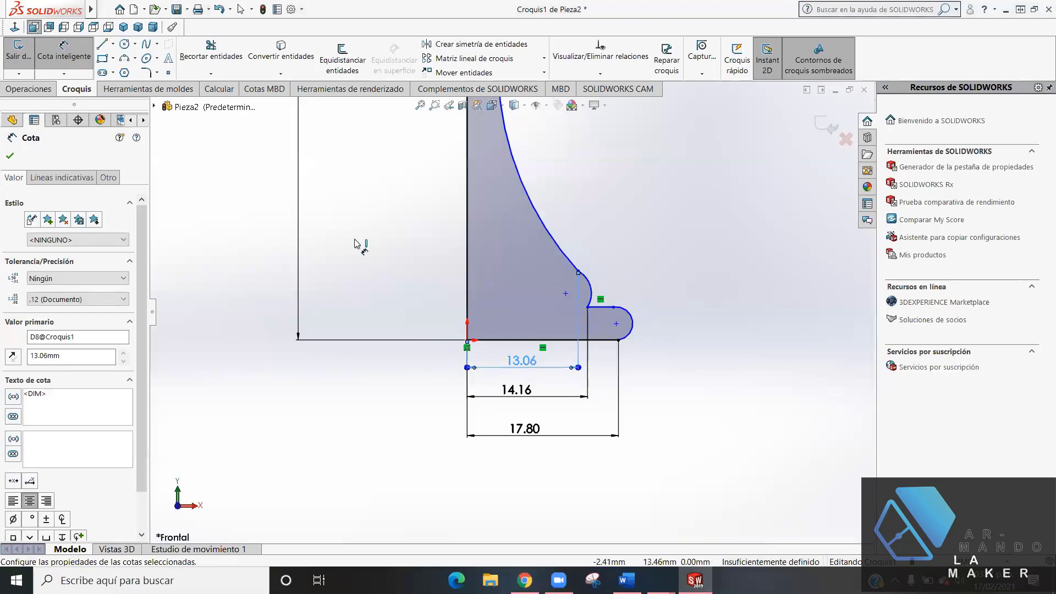
{"action": "left_click", "coordinate": [10, 155]}
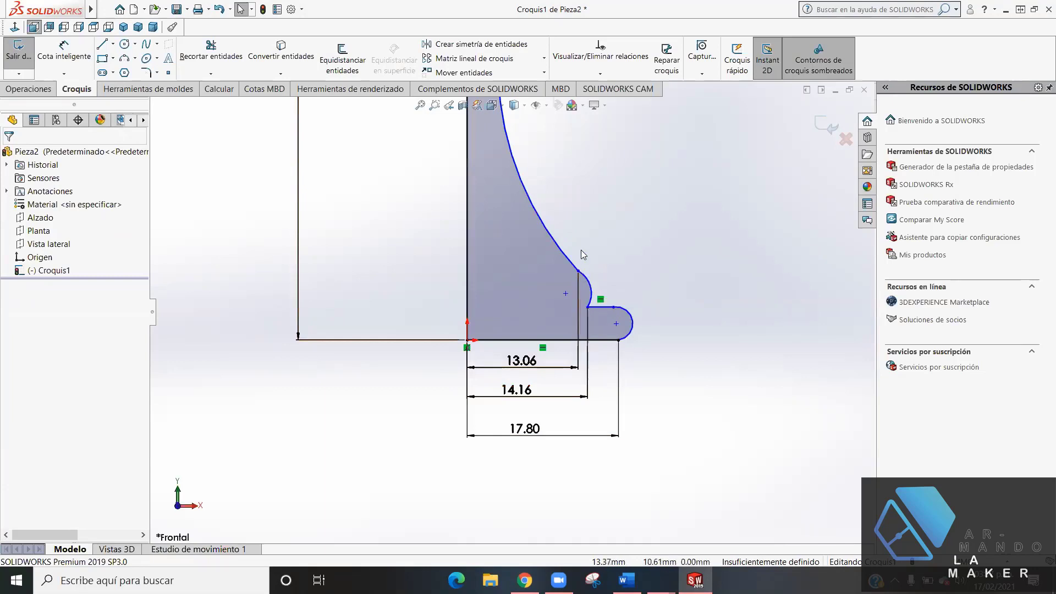
- Add a tangent relation between the long concave body arc and the small arc above the base
{"action": "scroll", "coordinate": [583, 254], "scroll_direction": "down", "scroll_amount": 3}
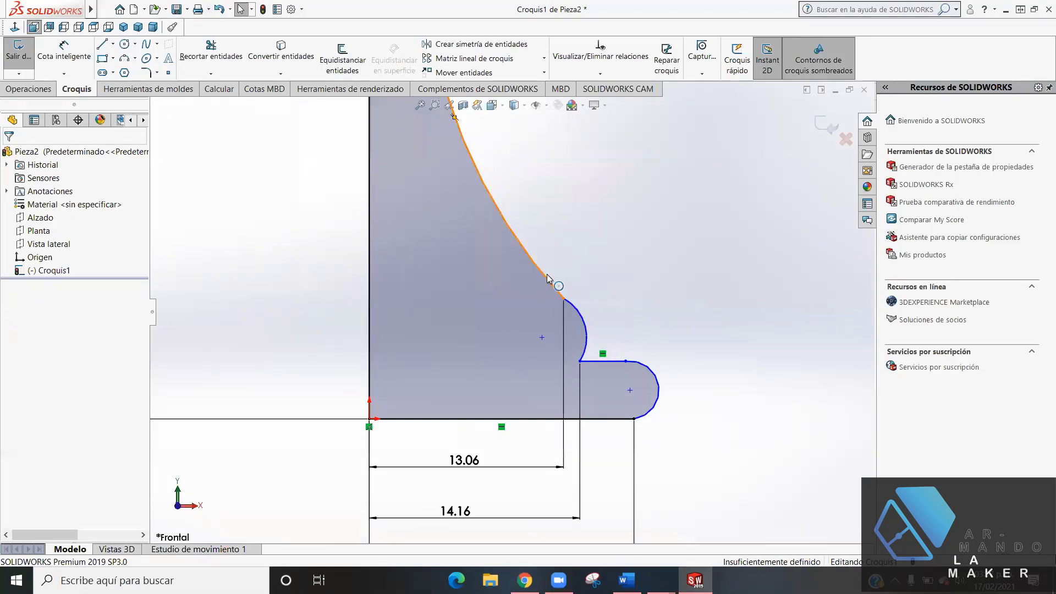
{"action": "left_click", "coordinate": [583, 311]}
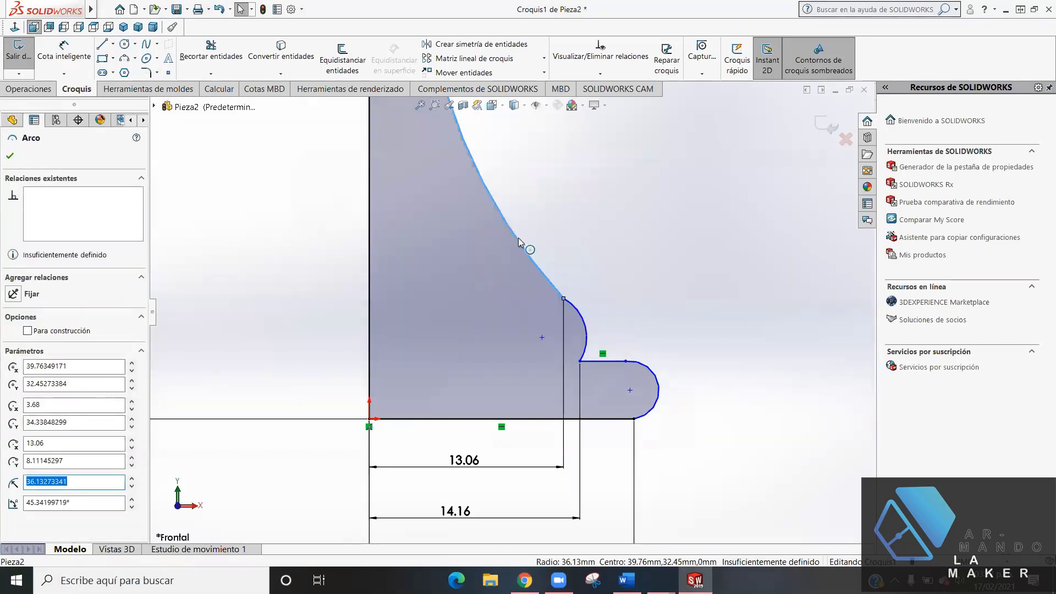
{"action": "left_click", "coordinate": [586, 325]}
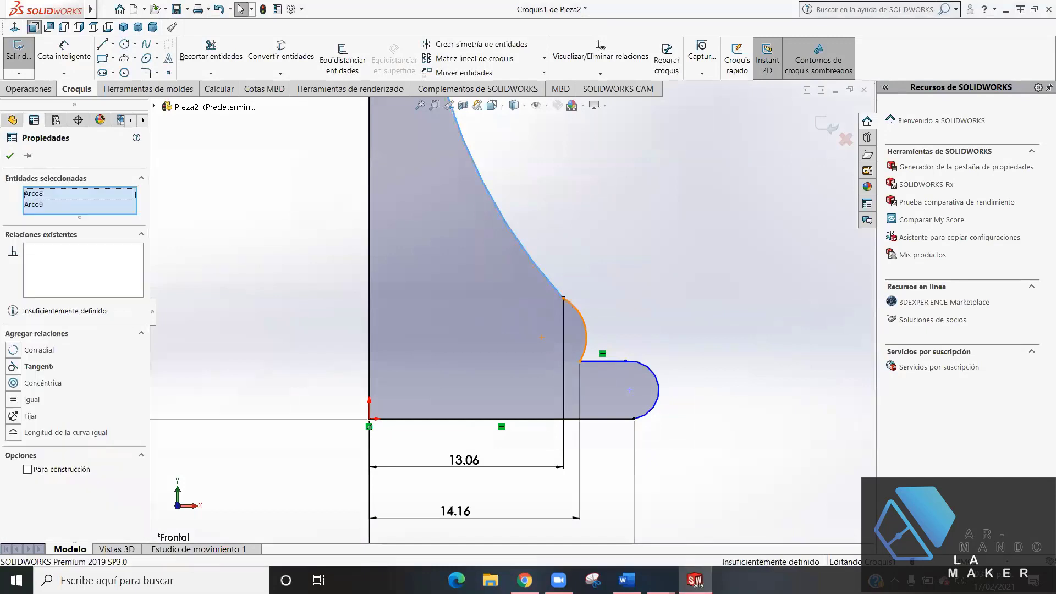
{"action": "left_click", "coordinate": [13, 367]}
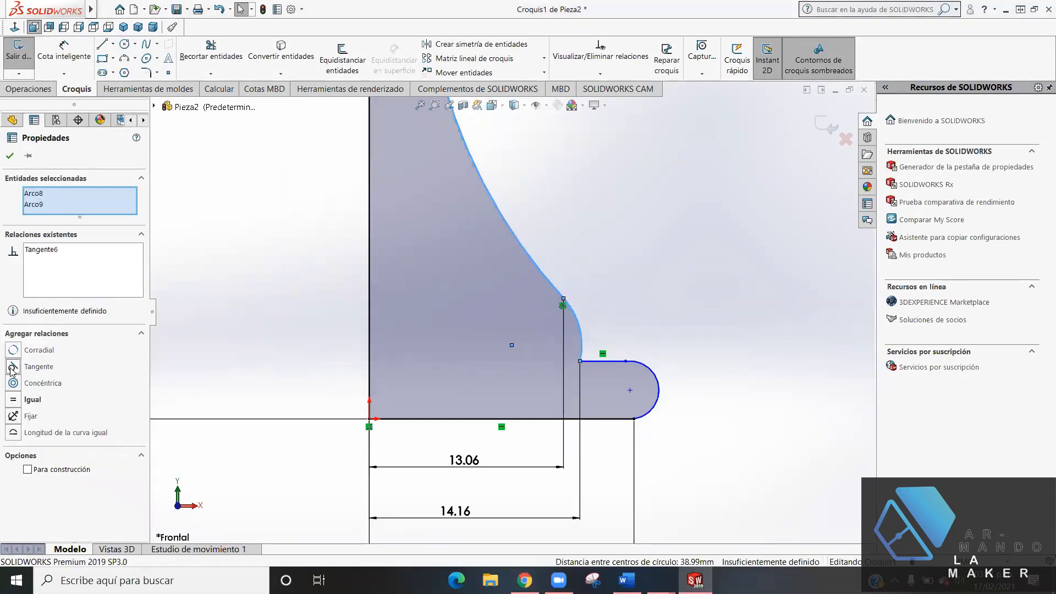
{"action": "left_click", "coordinate": [10, 157]}
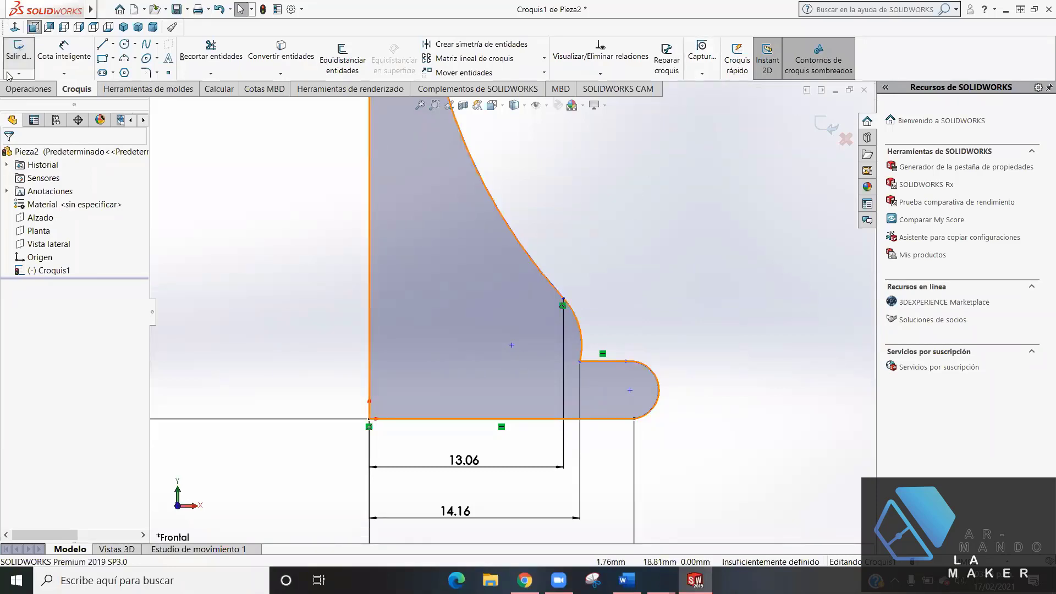
- Dimension the small arc above the base with a radius of 5 mm
{"action": "left_click", "coordinate": [582, 325]}
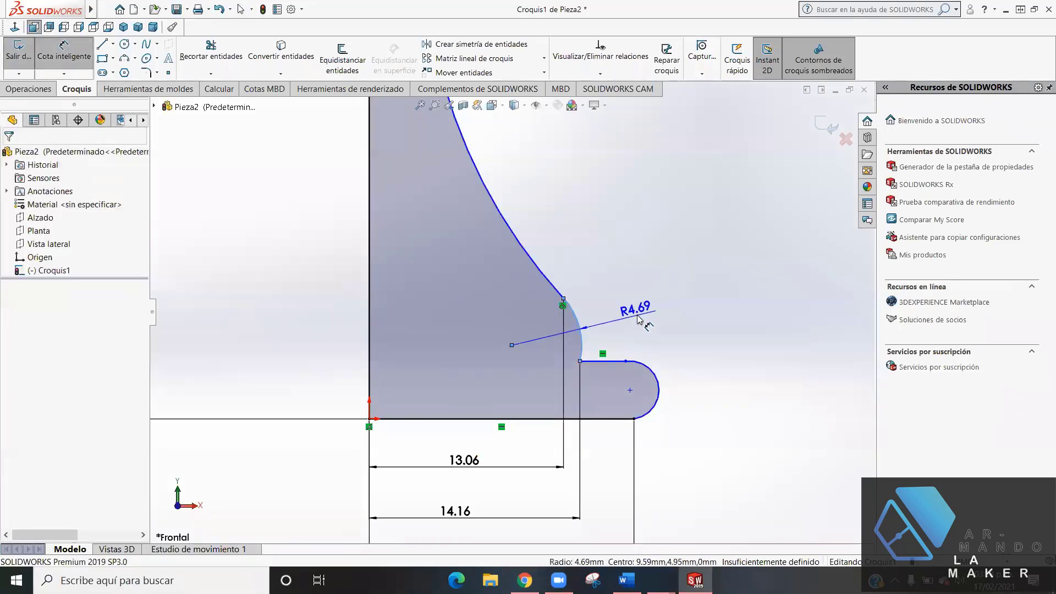
{"action": "left_click", "coordinate": [639, 319]}
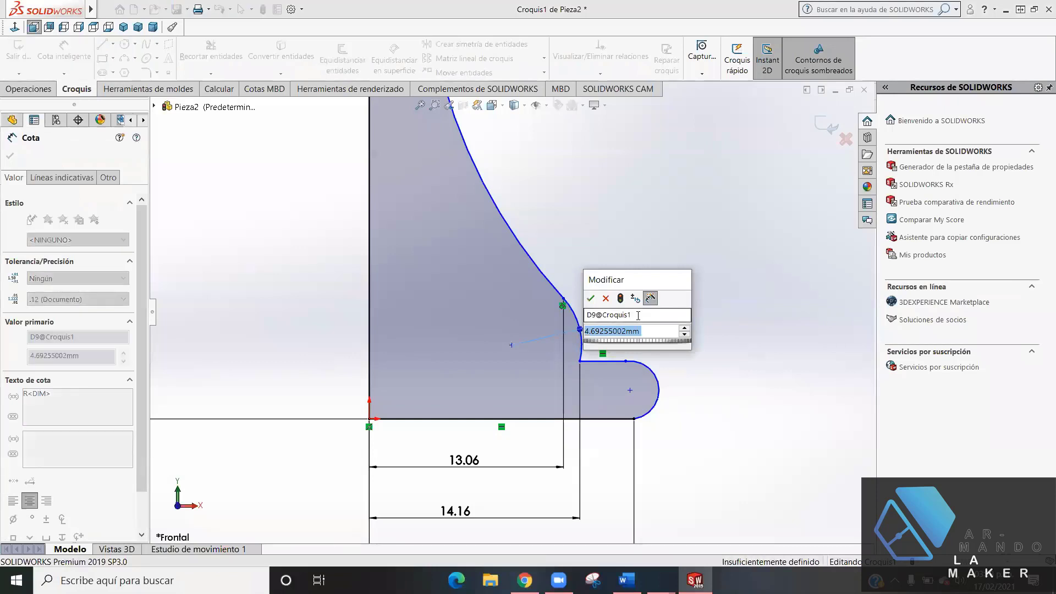
{"action": "type", "text": "5"}
{"action": "key", "text": "Return"}
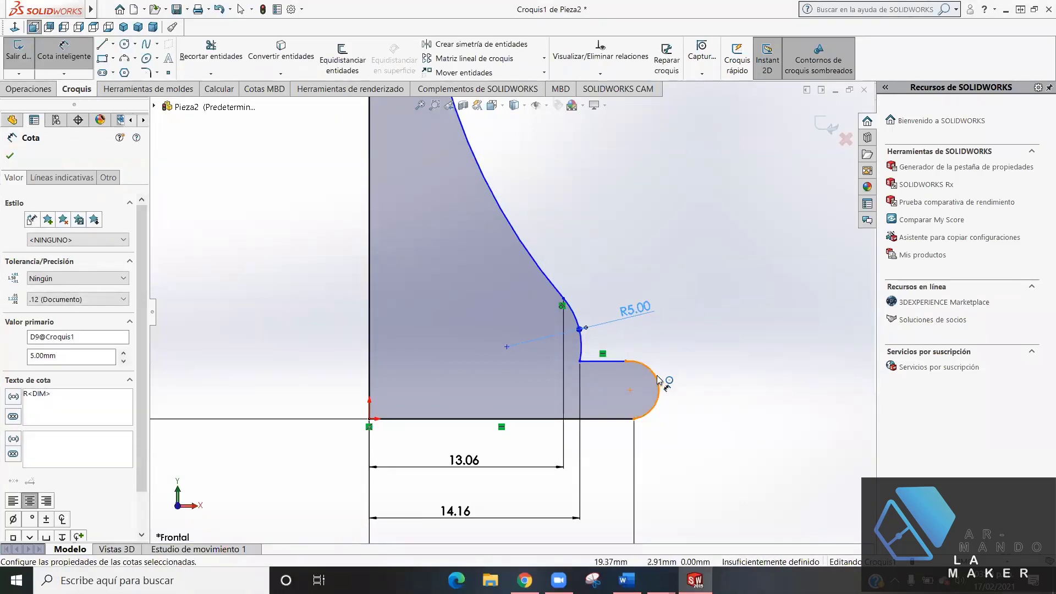
- Try a 5 mm radius dimension on the base's rounded end arc, and remove that dimension
{"action": "left_click", "coordinate": [689, 378]}
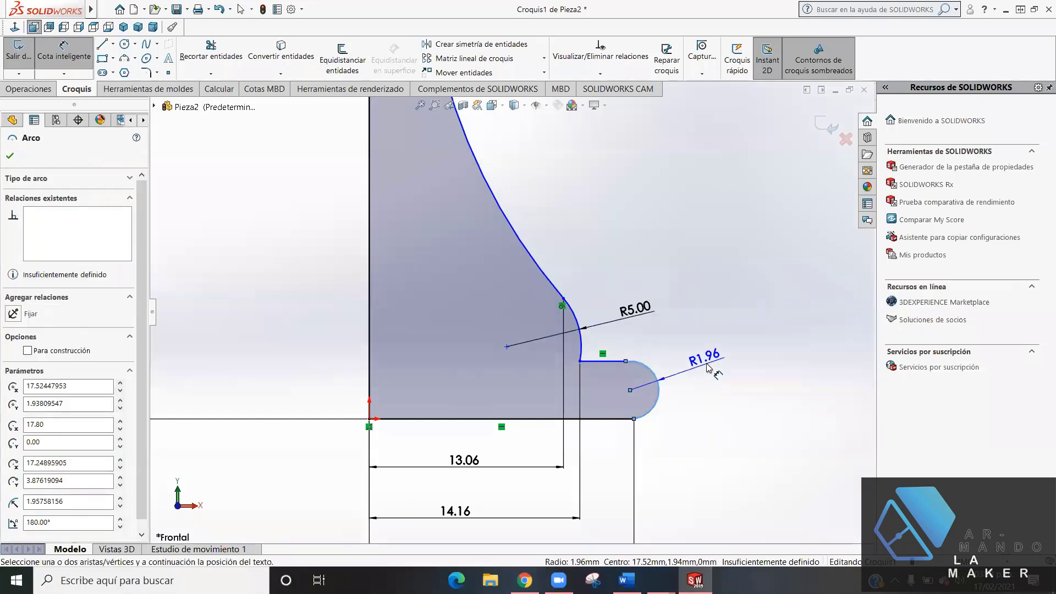
{"action": "left_click", "coordinate": [708, 368]}
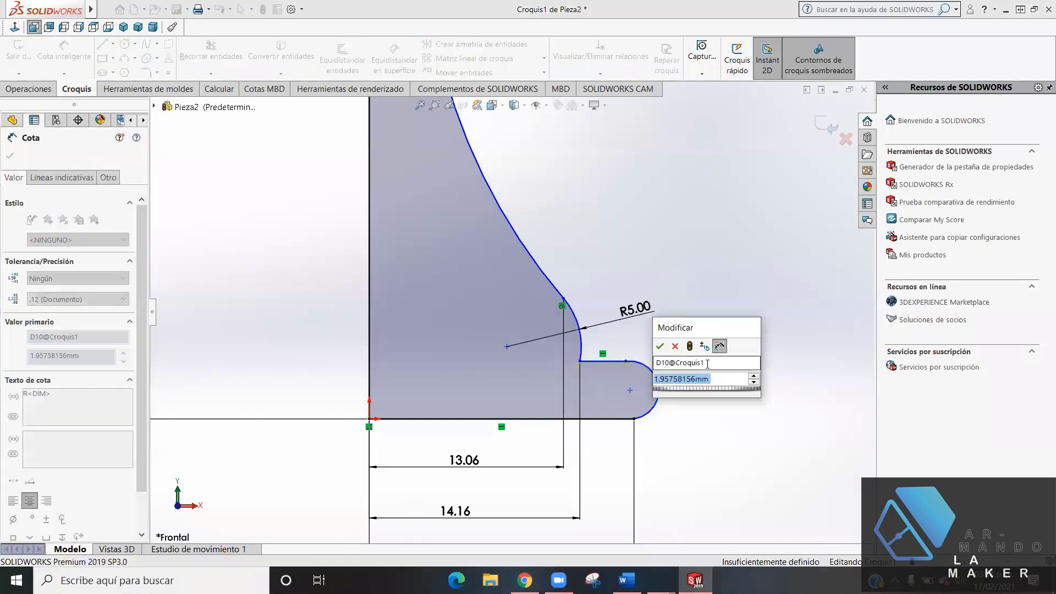
{"action": "type", "text": "5"}
{"action": "key", "text": "Return"}
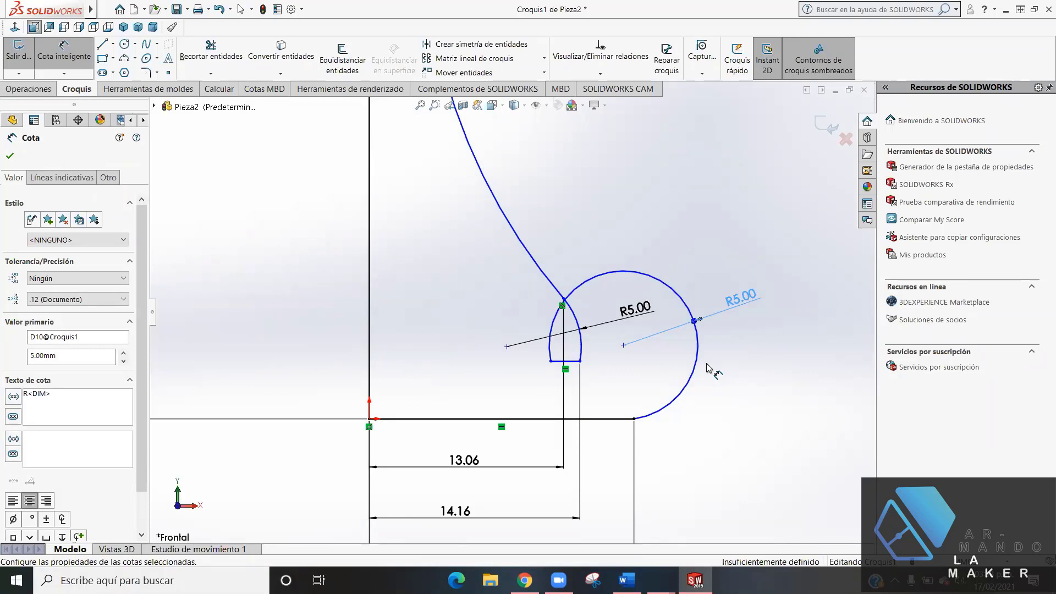
{"action": "key", "text": "Escape"}
{"action": "key", "text": "ctrl+z"}
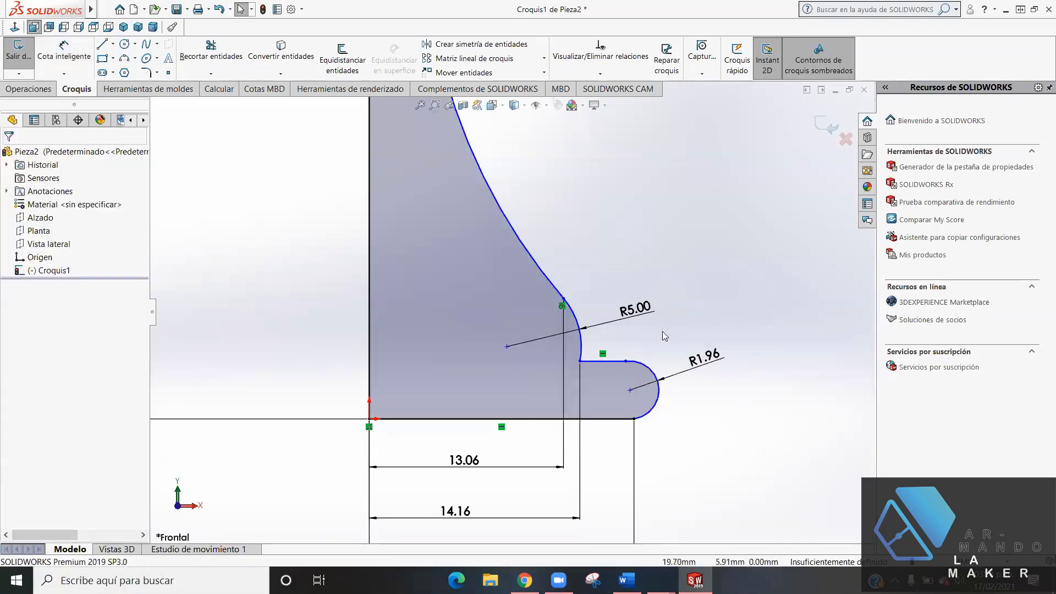
{"action": "left_click_drag", "start_coordinate": [749, 406], "coordinate": [692, 343]}
{"action": "key", "text": "Delete"}
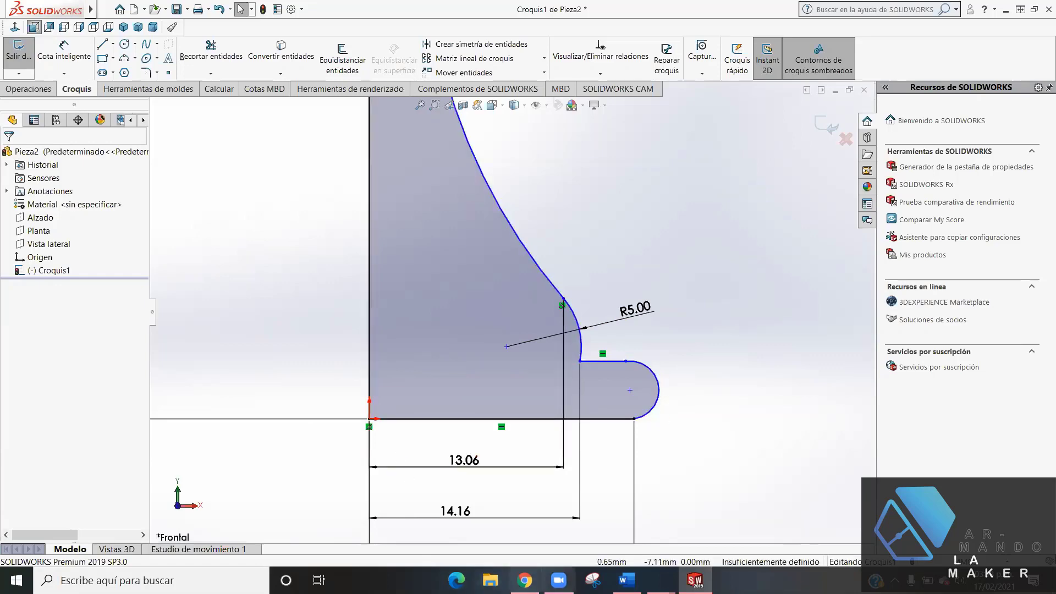
- Check the pawn drawing on slide 25, and dimension the base's height between its lower and upper horizontal lines at 5 mm
{"action": "left_click", "coordinate": [525, 580]}
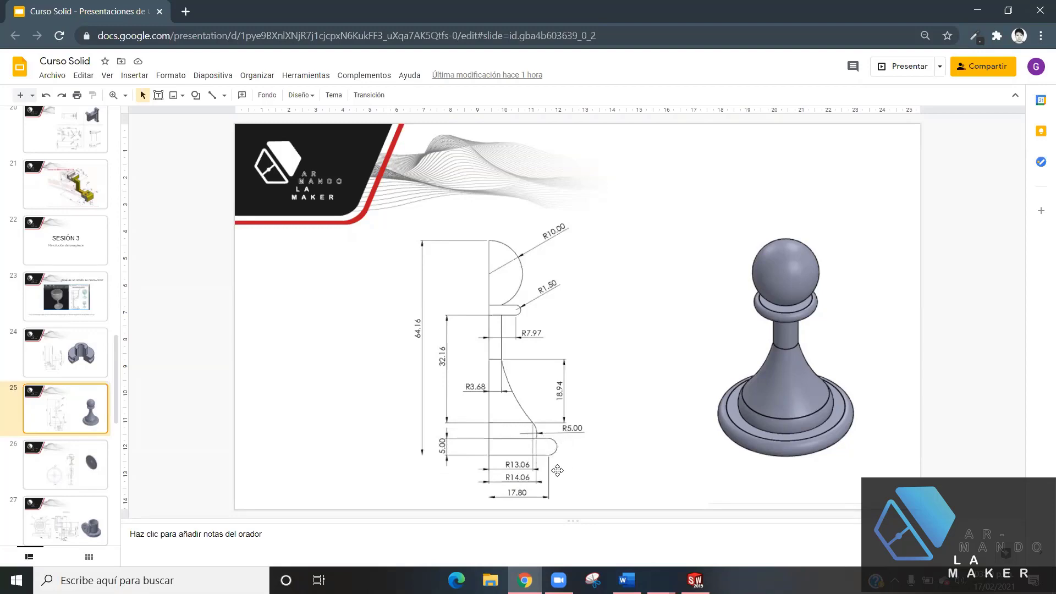
{"action": "left_click", "coordinate": [694, 579]}
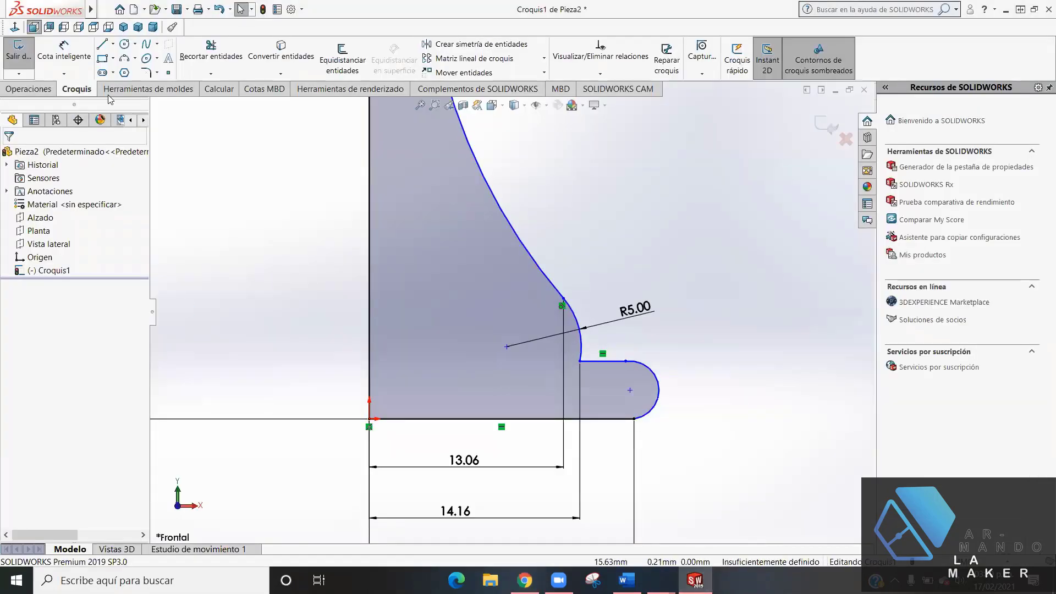
{"action": "left_click", "coordinate": [610, 361]}
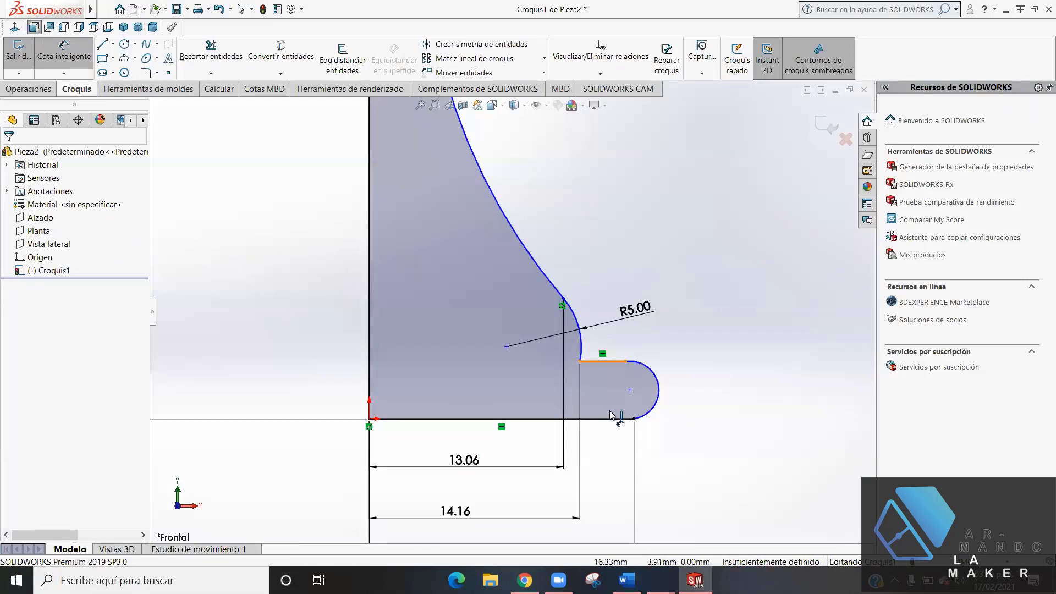
{"action": "left_click", "coordinate": [606, 419]}
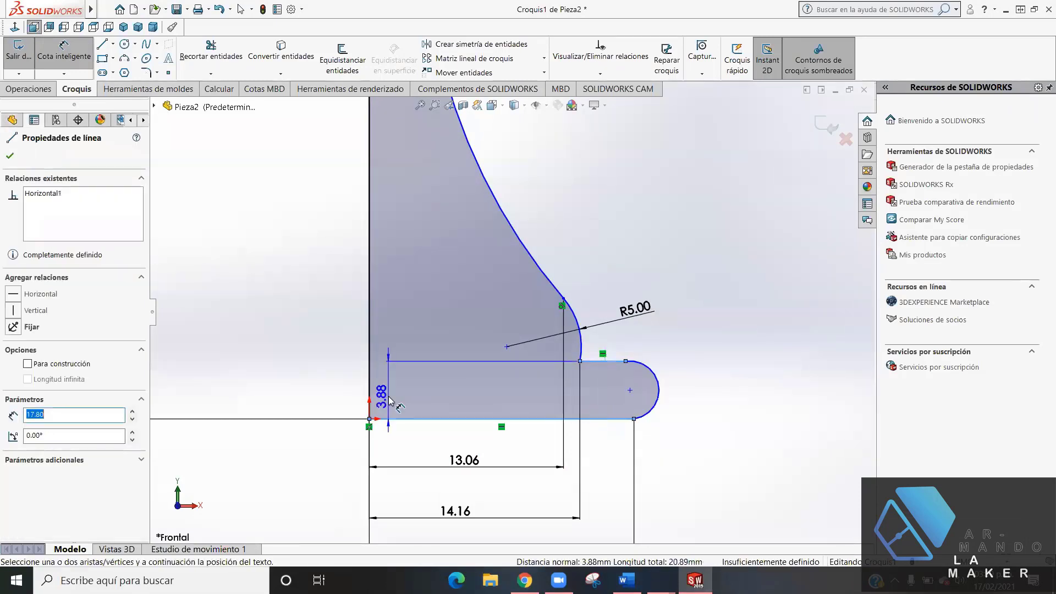
{"action": "left_click", "coordinate": [332, 380]}
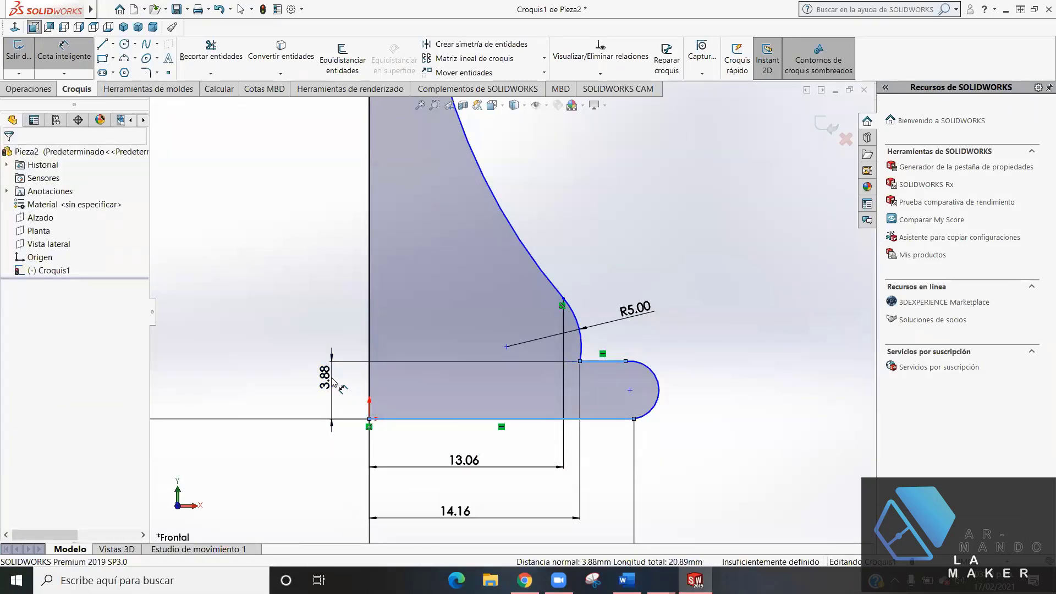
{"action": "type", "text": "5.00mm"}
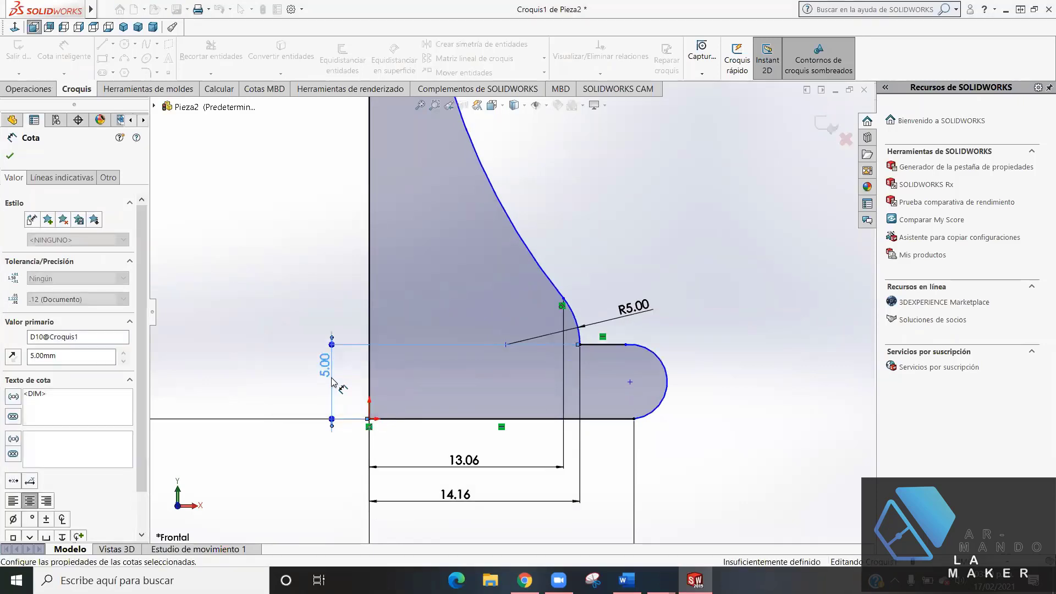
{"action": "left_click", "coordinate": [10, 156]}
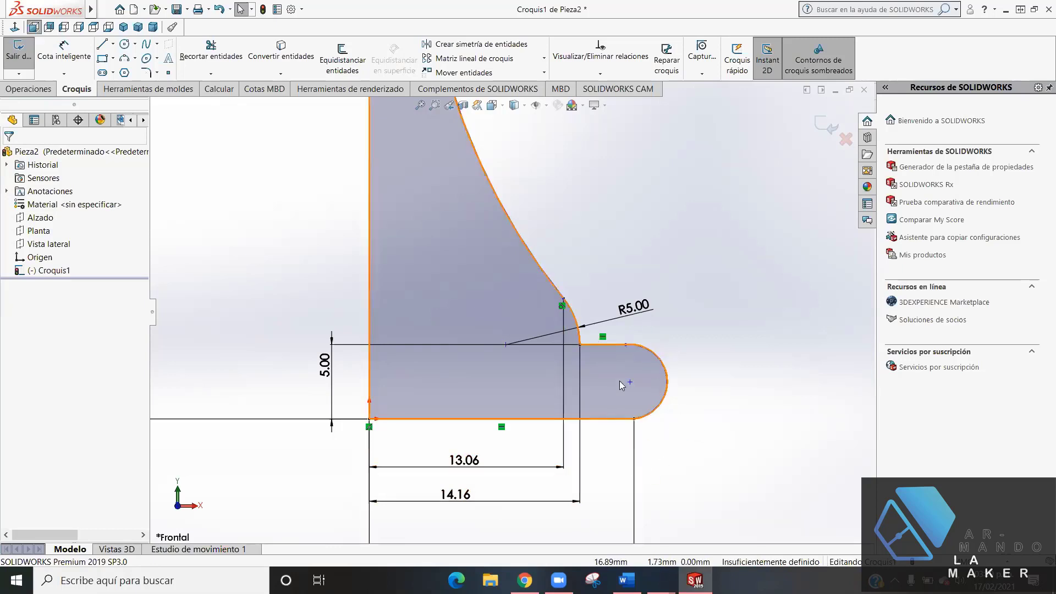
- Add a vertical relation between the base end arc's two endpoints and its centre point
{"action": "left_click", "coordinate": [626, 345]}
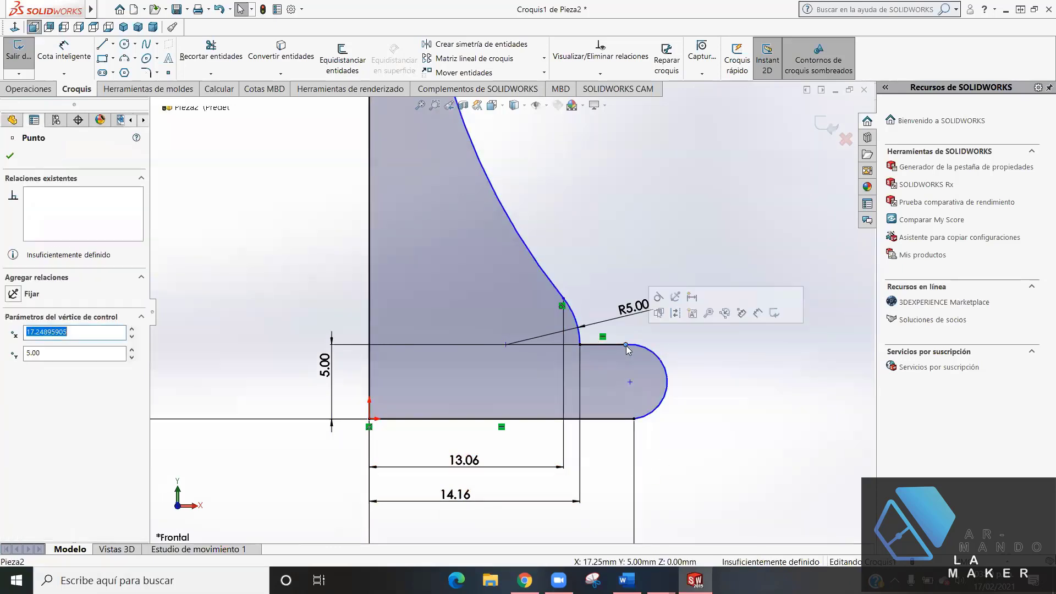
{"action": "left_click", "coordinate": [630, 382]}
{"action": "left_click", "coordinate": [634, 419], "text": "ctrl"}
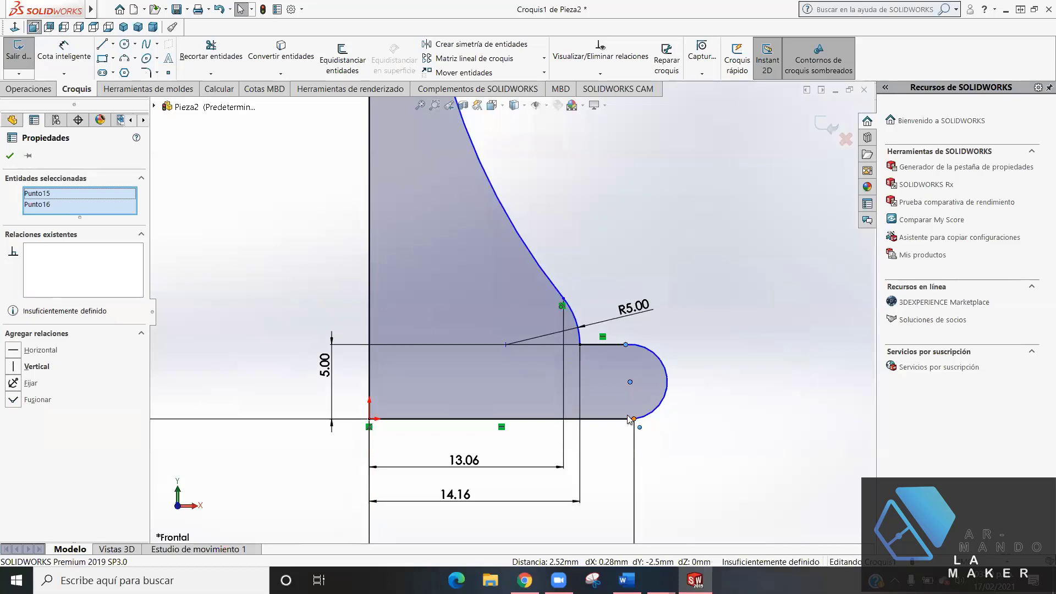
{"action": "left_click", "coordinate": [632, 418], "text": "ctrl"}
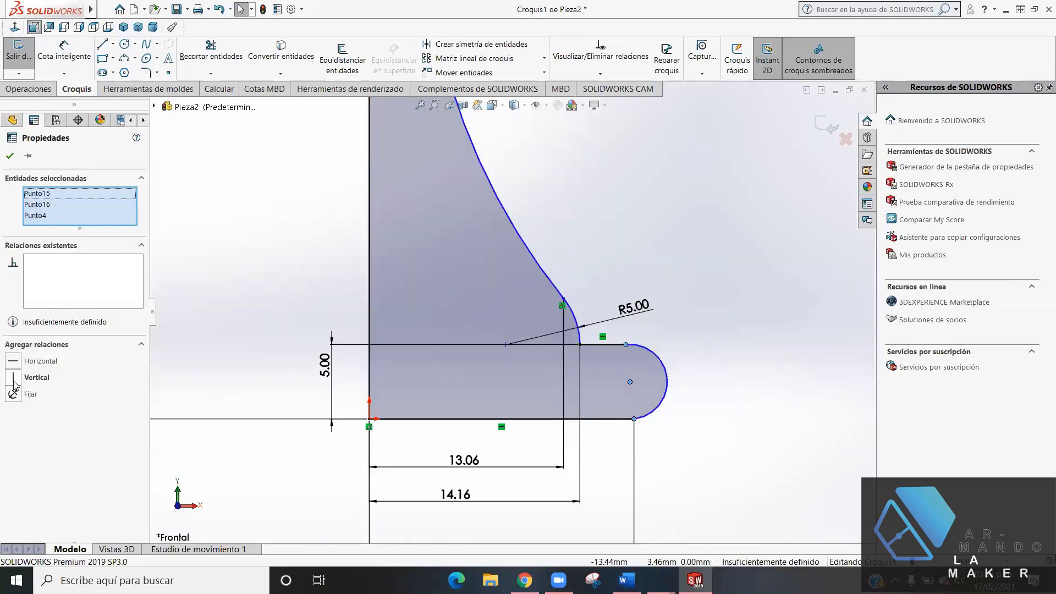
{"action": "left_click", "coordinate": [13, 378]}
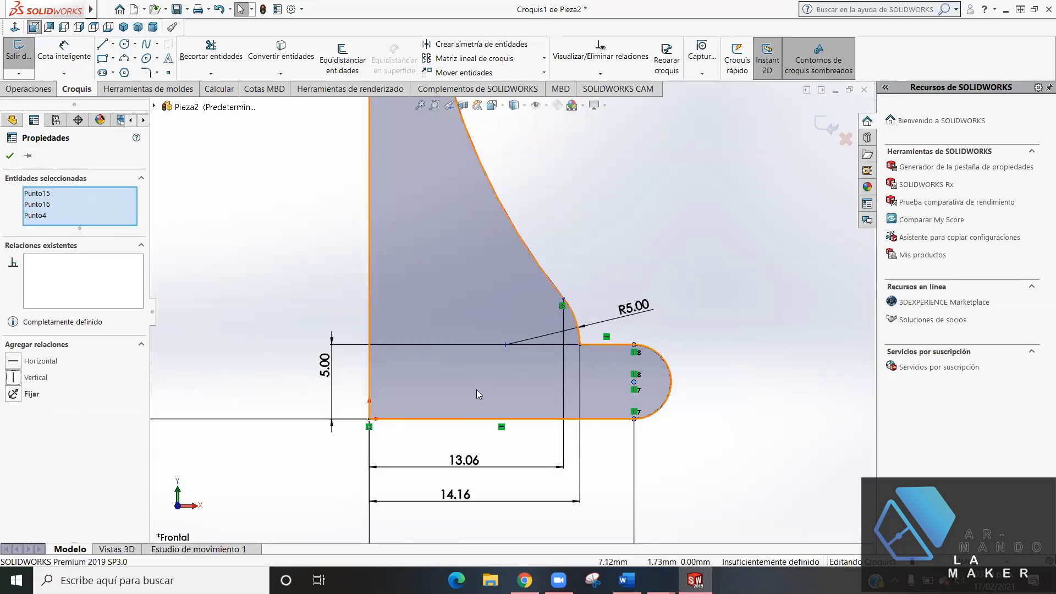
{"action": "left_click", "coordinate": [10, 156]}
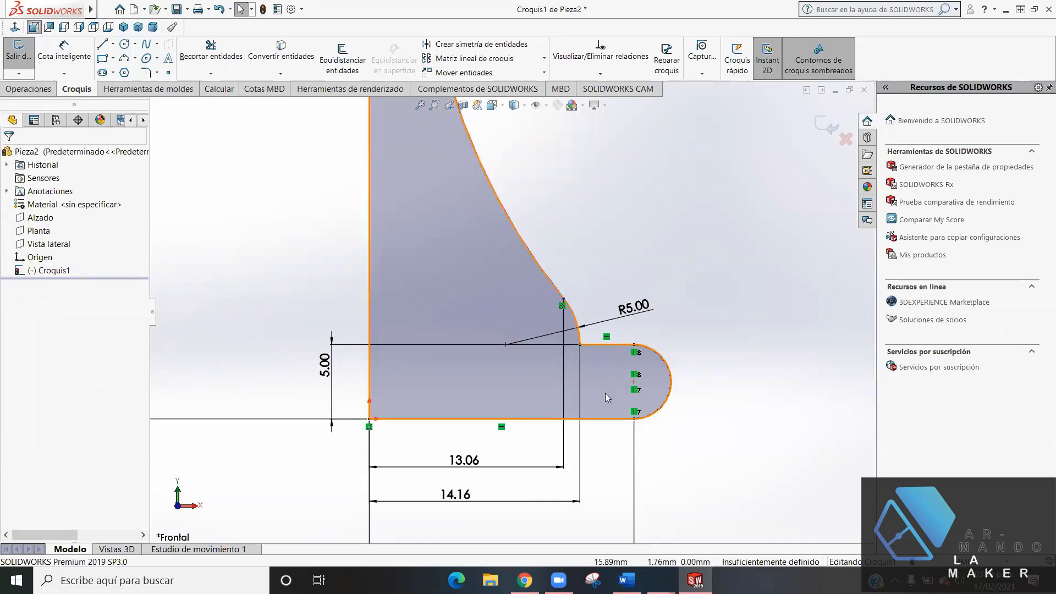
{"action": "scroll", "coordinate": [605, 392], "scroll_direction": "up", "scroll_amount": 4}
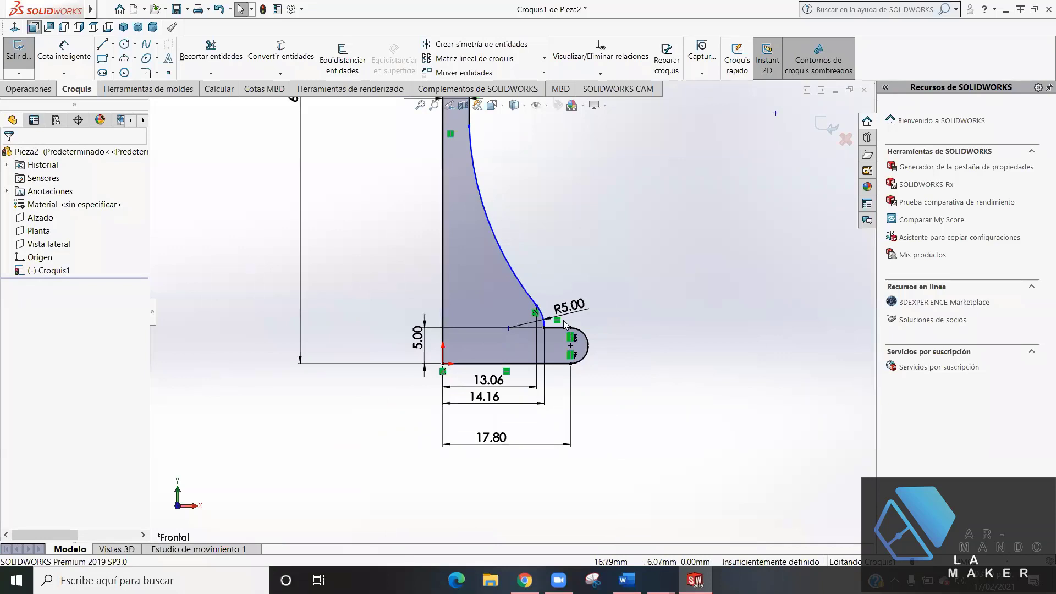
- Dimension the vertical distance between the two endpoints of the long concave curve and set it to 18.94 mm
{"action": "scroll", "coordinate": [565, 325], "scroll_direction": "up", "scroll_amount": 4}
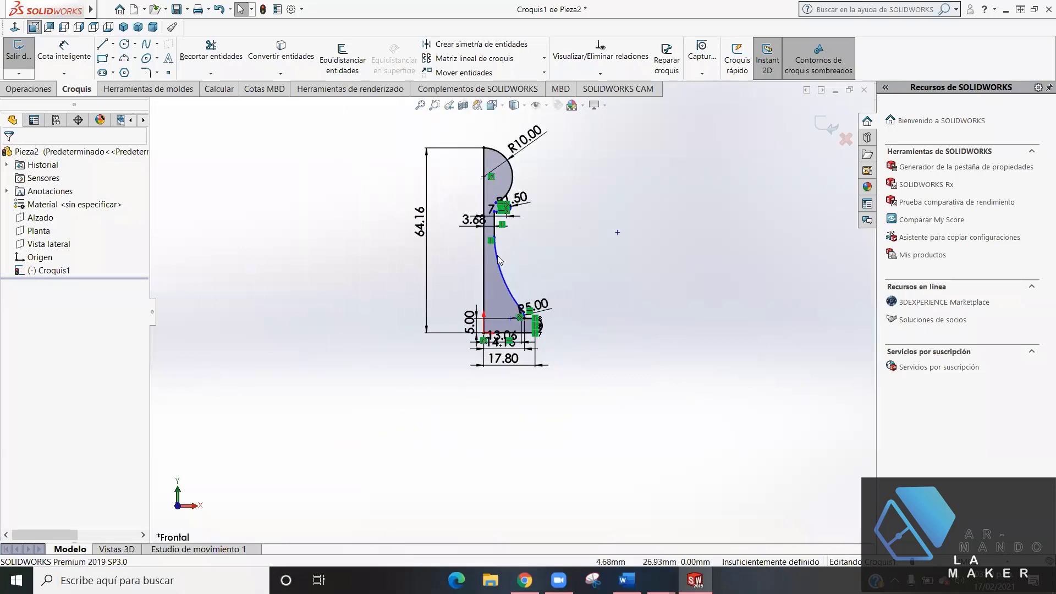
{"action": "scroll", "coordinate": [528, 238], "scroll_direction": "down", "scroll_amount": 2}
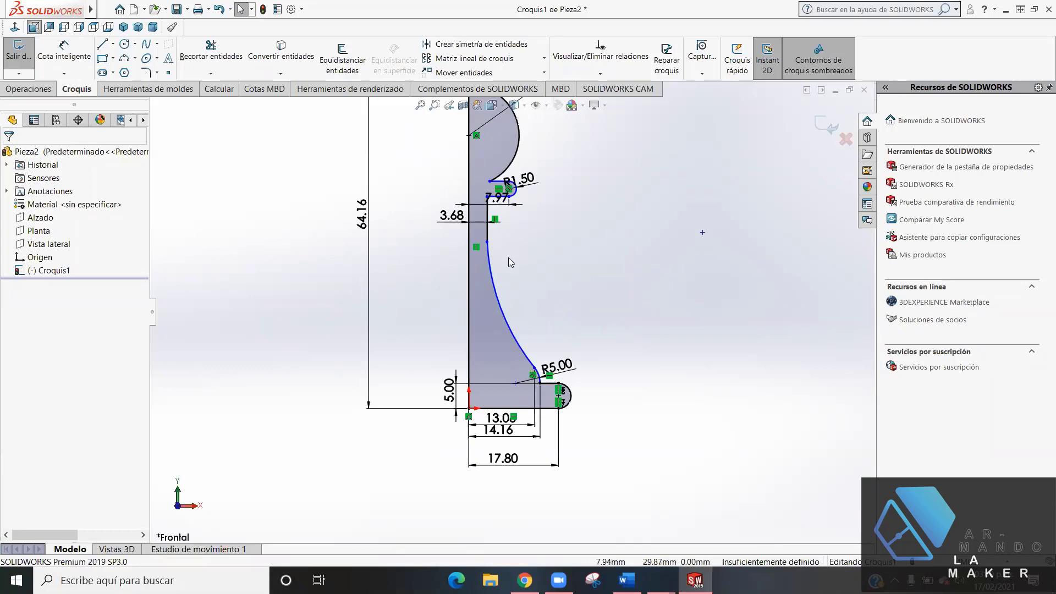
{"action": "left_click", "coordinate": [64, 55]}
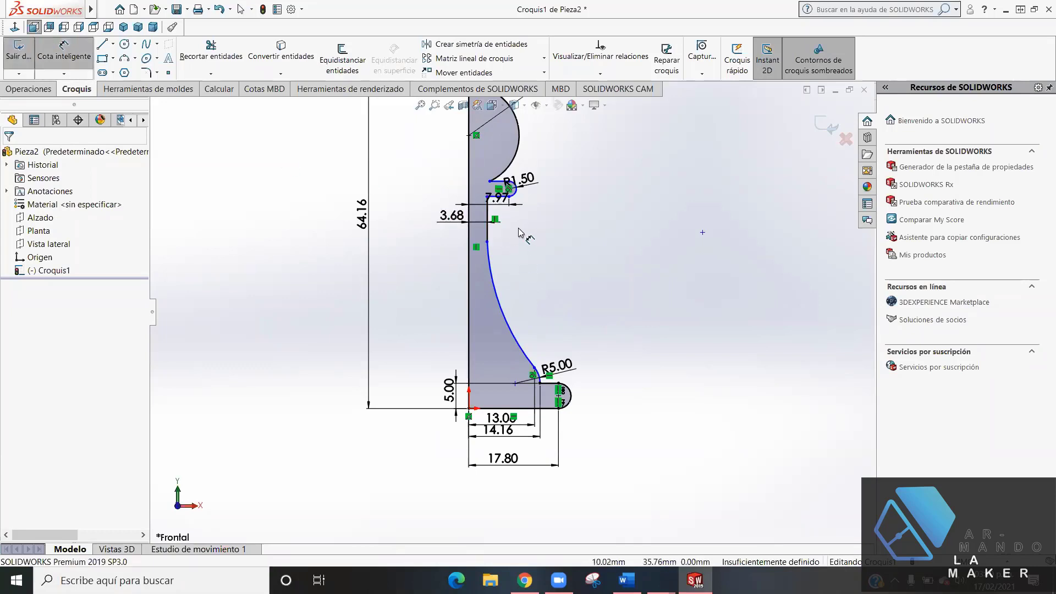
{"action": "left_click", "coordinate": [487, 242]}
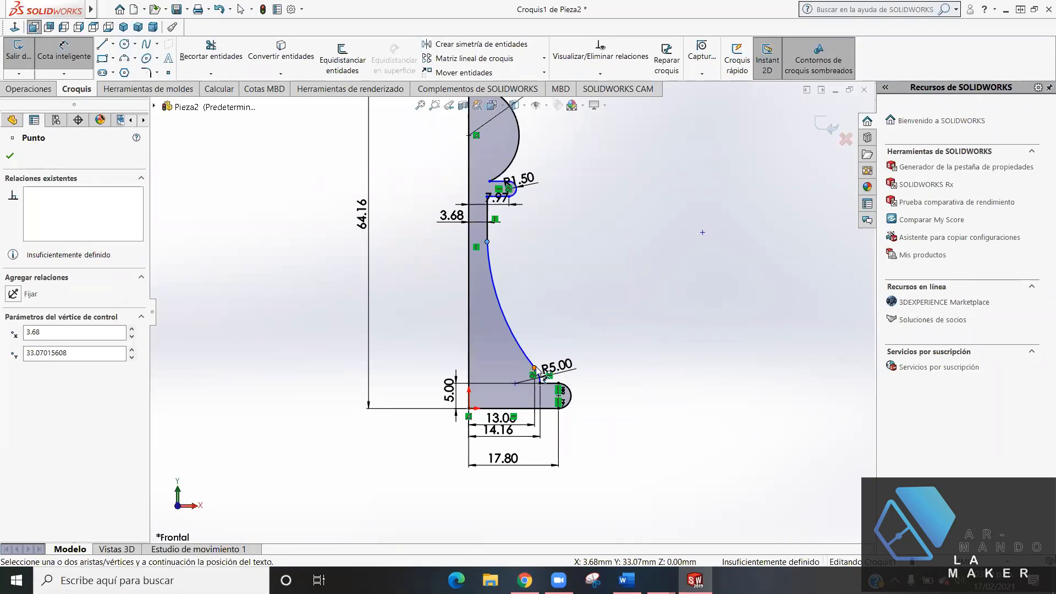
{"action": "left_click", "coordinate": [534, 368]}
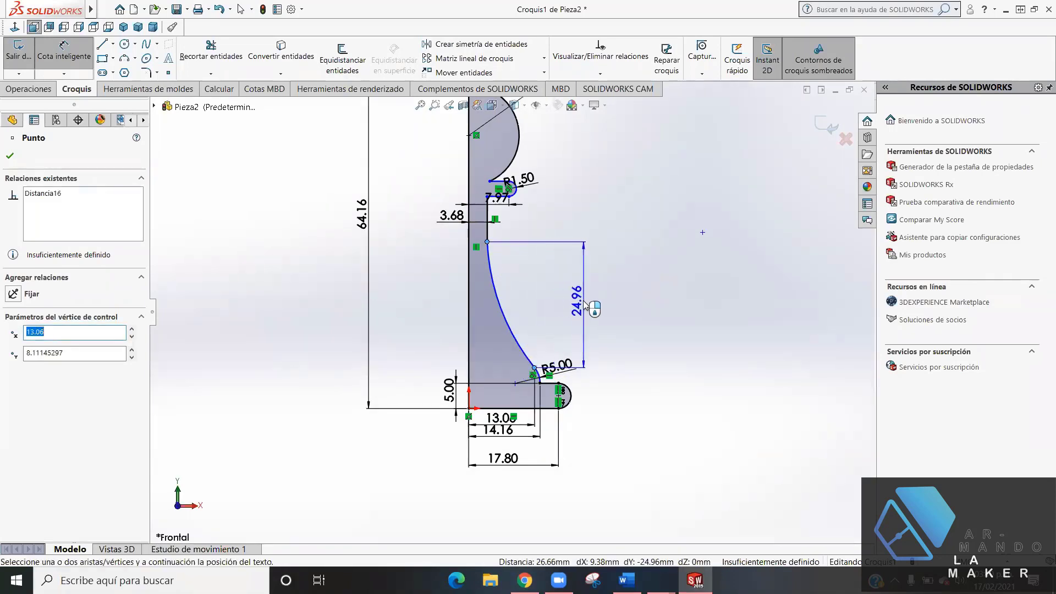
{"action": "left_click", "coordinate": [587, 306]}
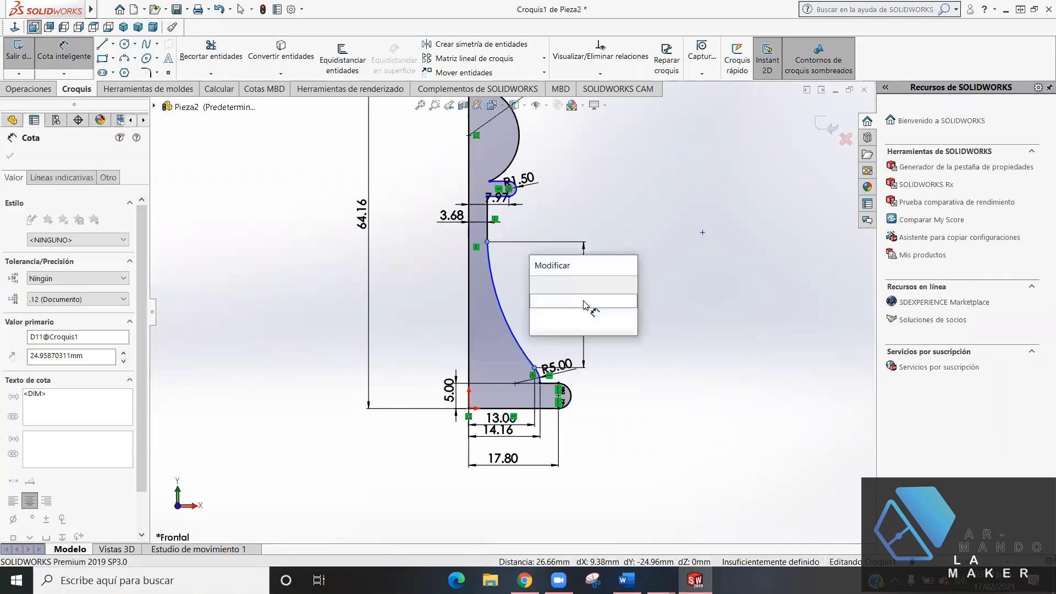
{"action": "key", "text": "BackSpace"}
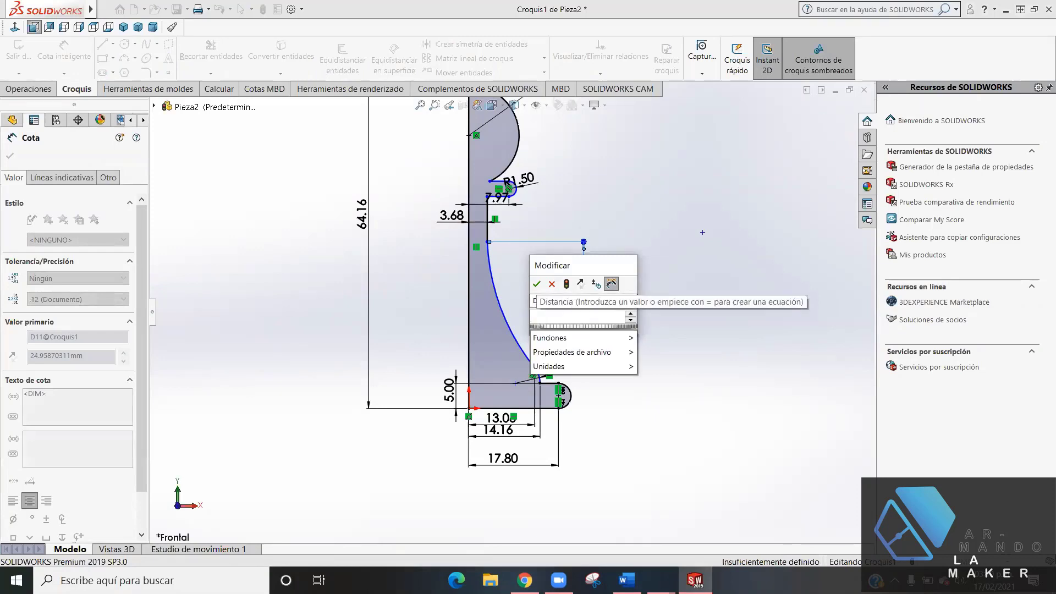
{"action": "type", "text": "18"}
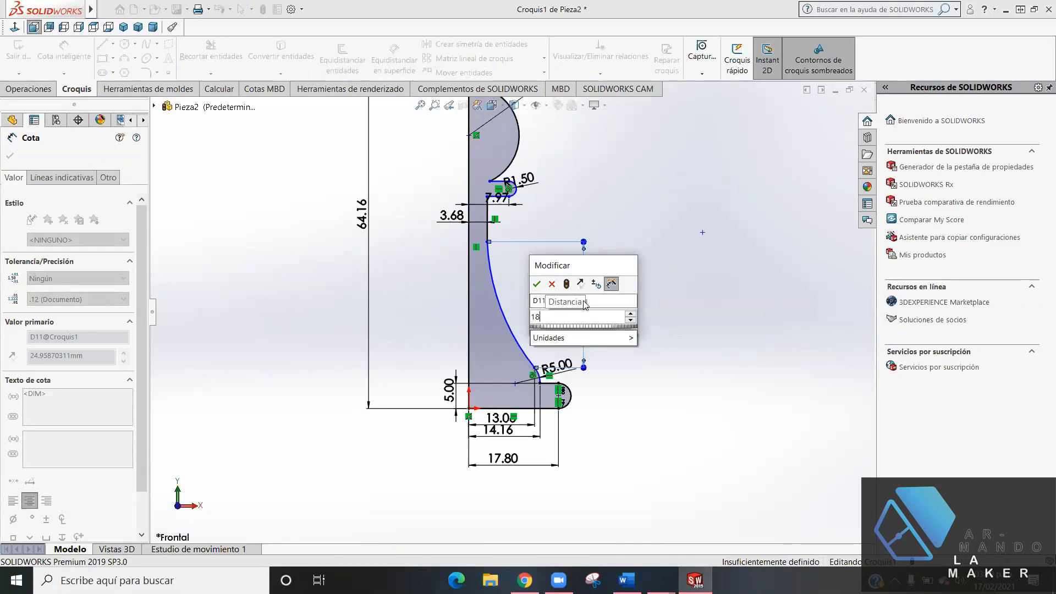
{"action": "type", "text": ".94"}
{"action": "key", "text": "Return"}
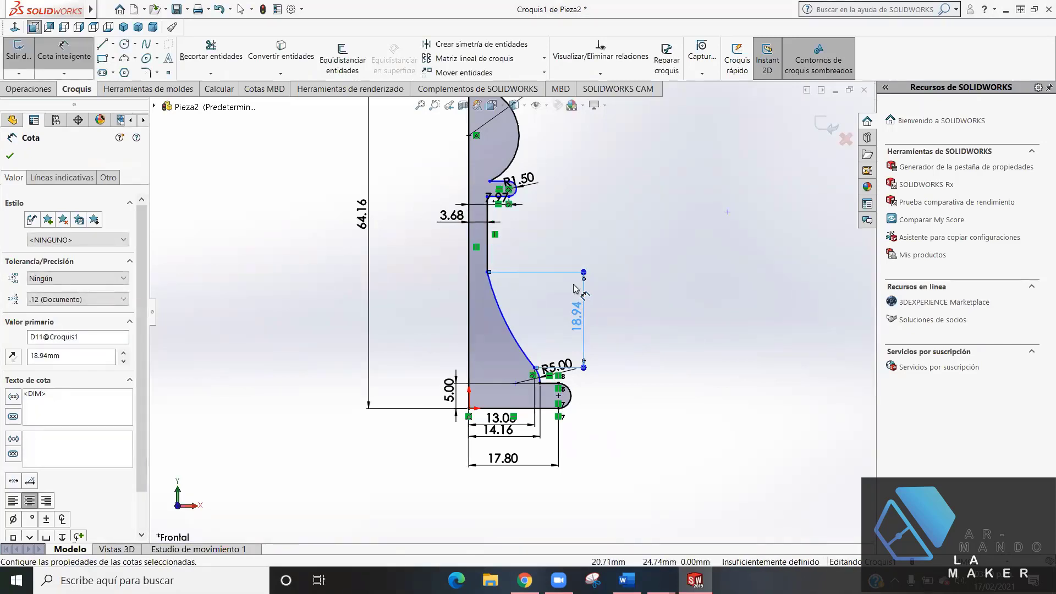
{"action": "left_click", "coordinate": [8, 158]}
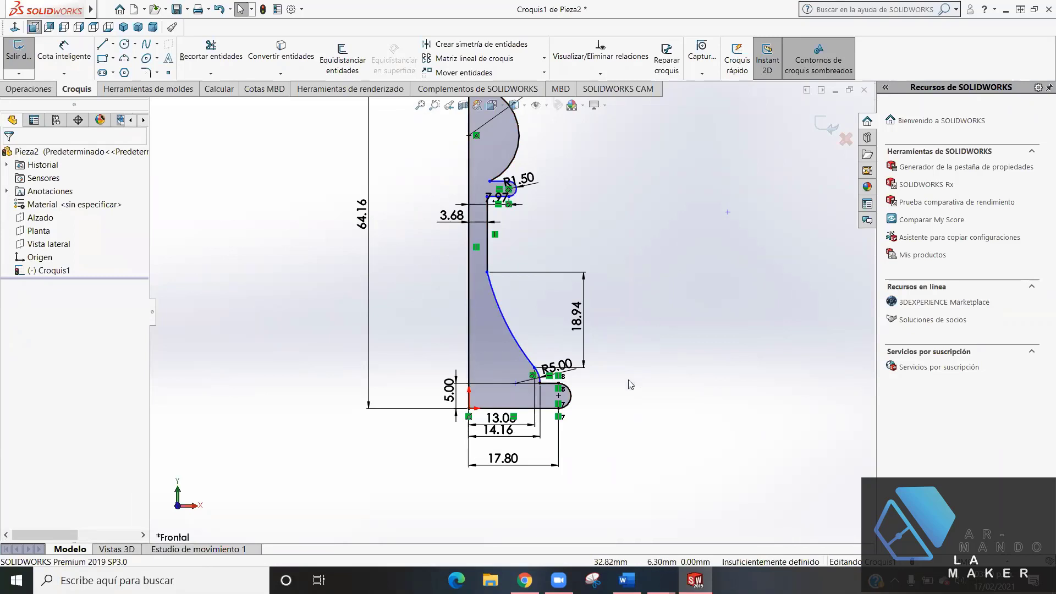
- Move the radius dimension of the small arc above the base outward, clear of the 18.94 mm dimension
{"action": "scroll", "coordinate": [559, 364], "scroll_direction": "down", "scroll_amount": 2}
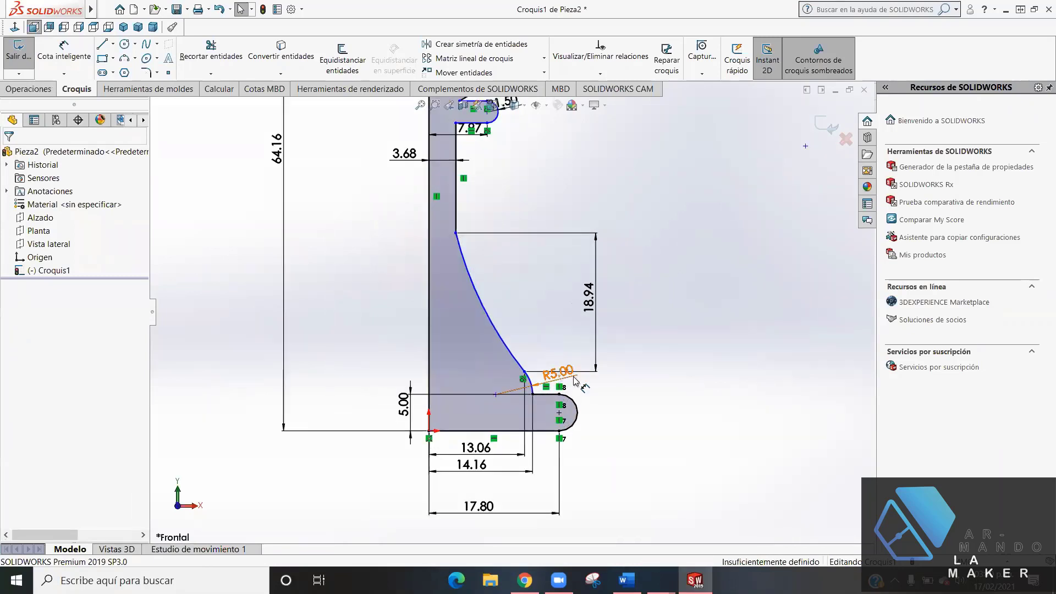
{"action": "left_click_drag", "start_coordinate": [575, 380], "coordinate": [638, 367]}
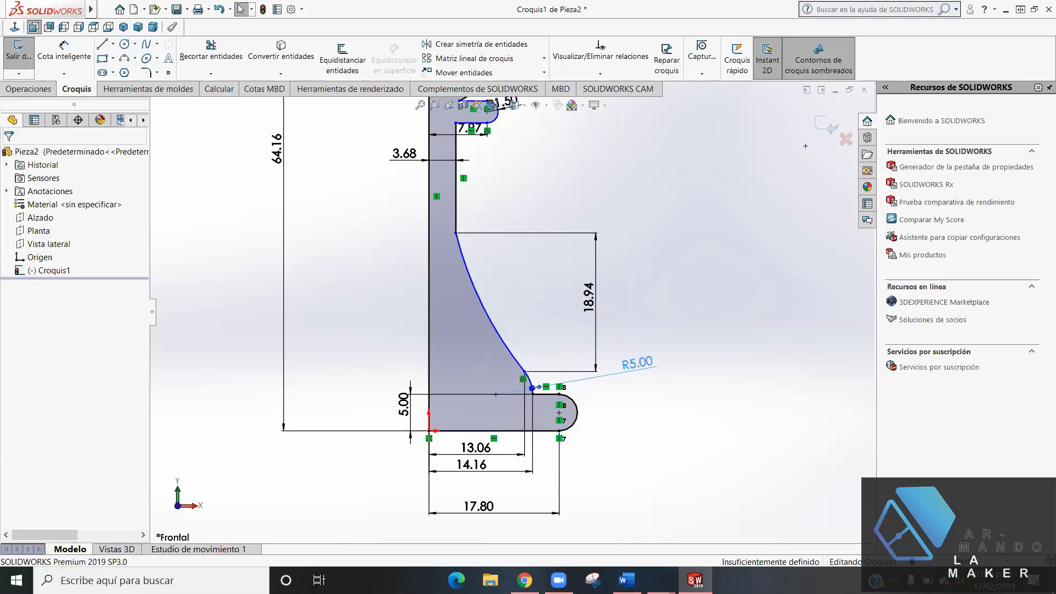
{"action": "left_click", "coordinate": [637, 278]}
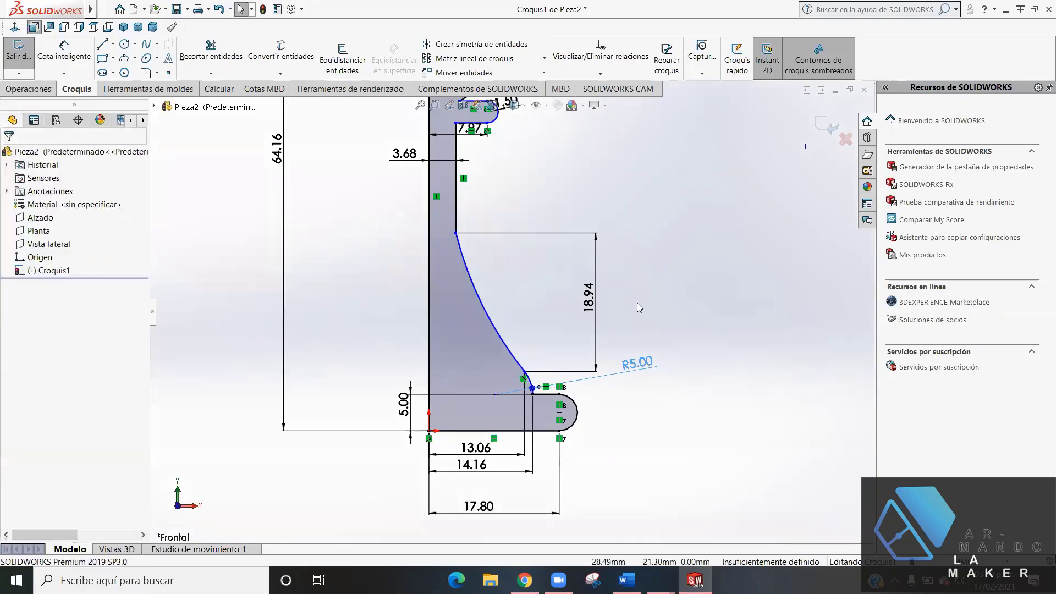
- Dimension the vertical distance from the collar's lower edge to the lower end of the concave curve and set it to 32.16 mm
{"action": "scroll", "coordinate": [631, 314], "scroll_direction": "up", "scroll_amount": 6}
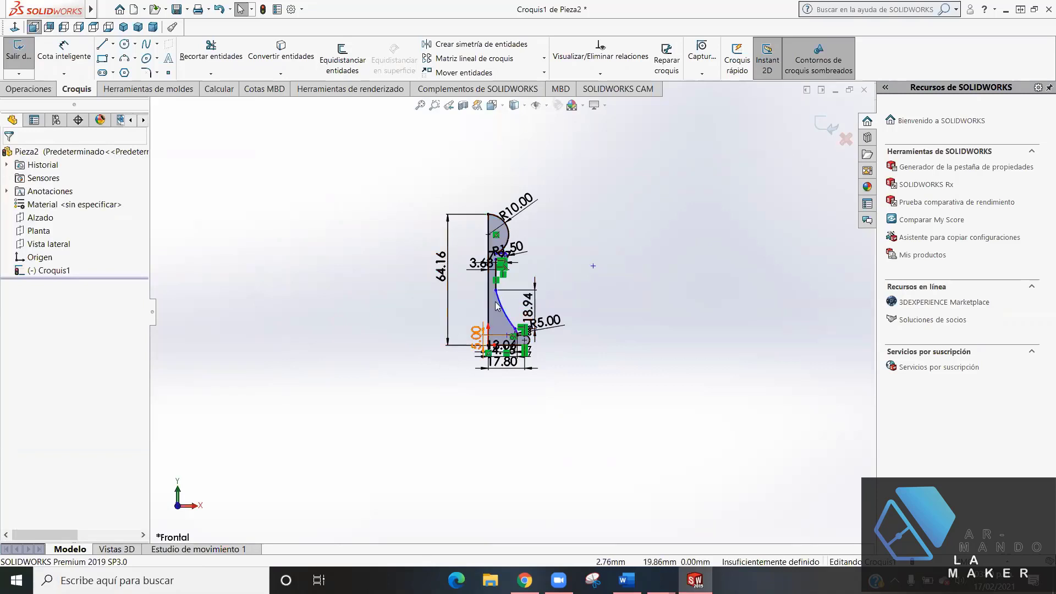
{"action": "scroll", "coordinate": [498, 302], "scroll_direction": "down", "scroll_amount": 3}
{"action": "scroll", "coordinate": [497, 303], "scroll_direction": "down", "scroll_amount": 2}
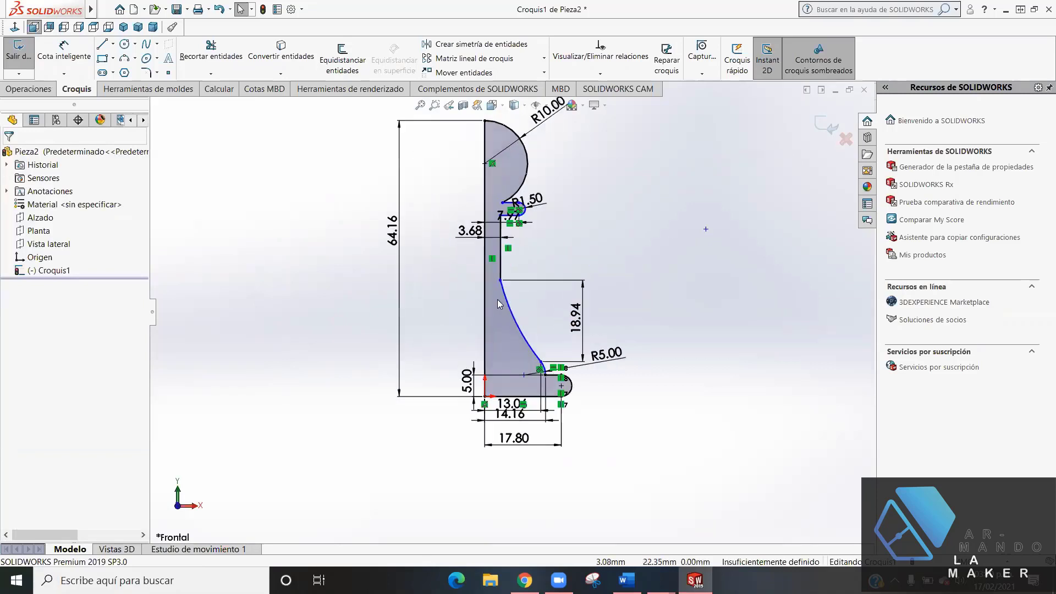
{"action": "left_click", "coordinate": [56, 62]}
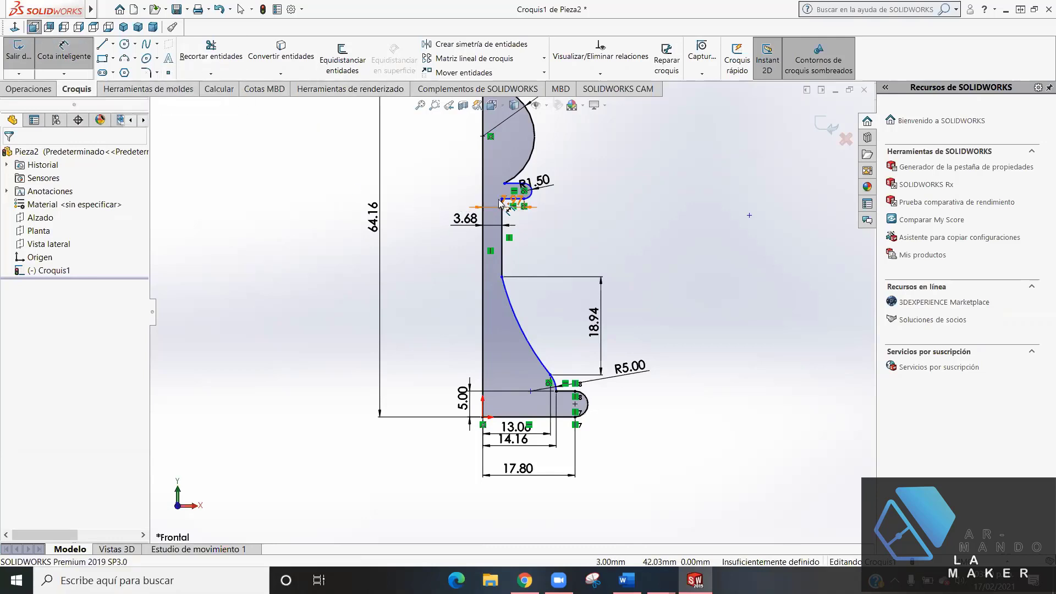
{"action": "scroll", "coordinate": [500, 202], "scroll_direction": "down", "scroll_amount": 2}
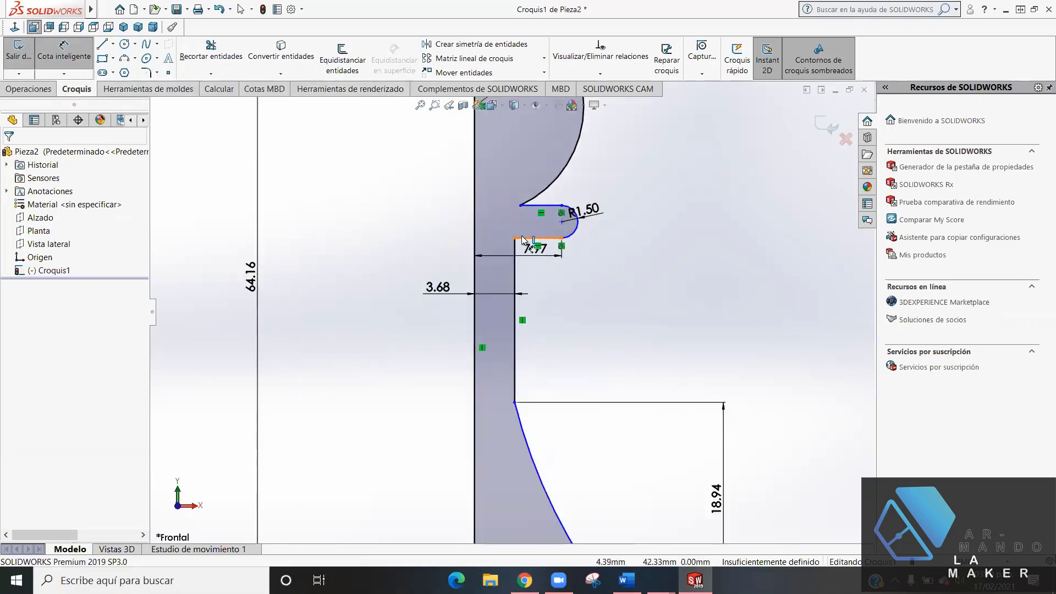
{"action": "left_click", "coordinate": [524, 241]}
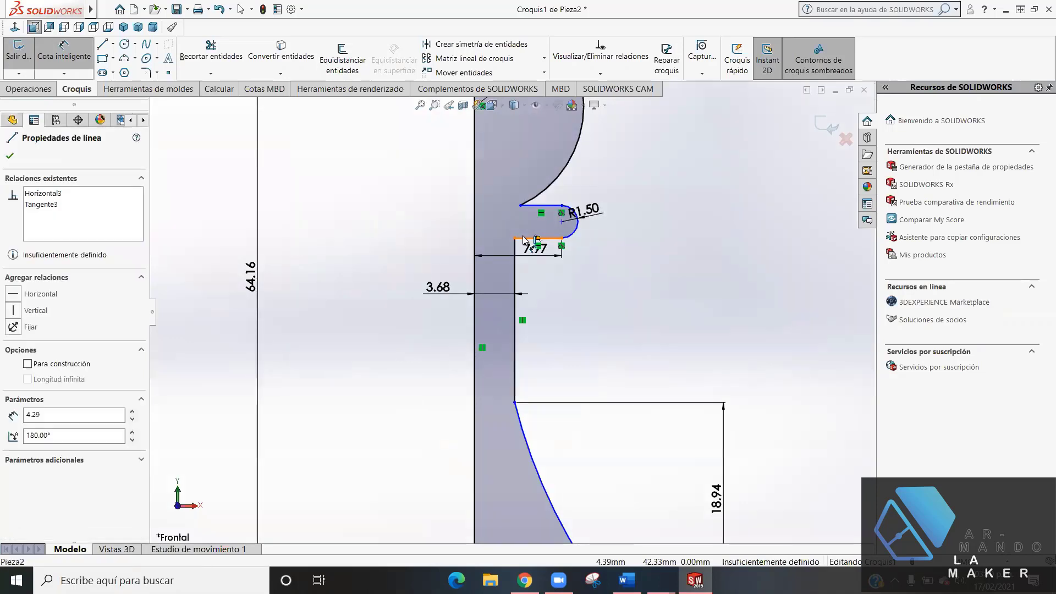
{"action": "scroll", "coordinate": [530, 352], "scroll_direction": "up", "scroll_amount": 1}
{"action": "scroll", "coordinate": [529, 352], "scroll_direction": "up", "scroll_amount": 1}
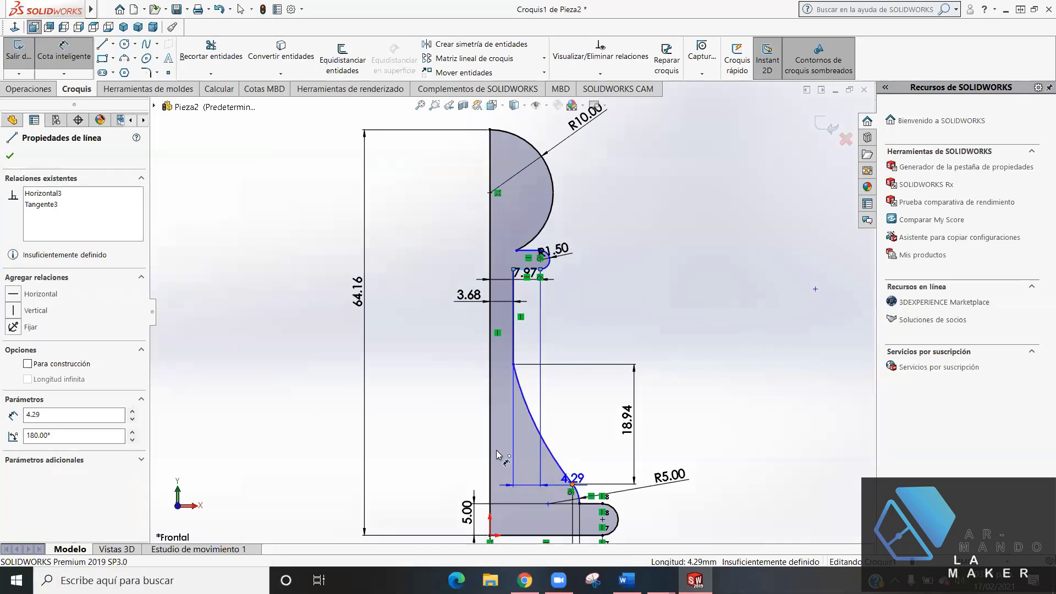
{"action": "left_click", "coordinate": [572, 484]}
{"action": "left_click", "coordinate": [424, 404]}
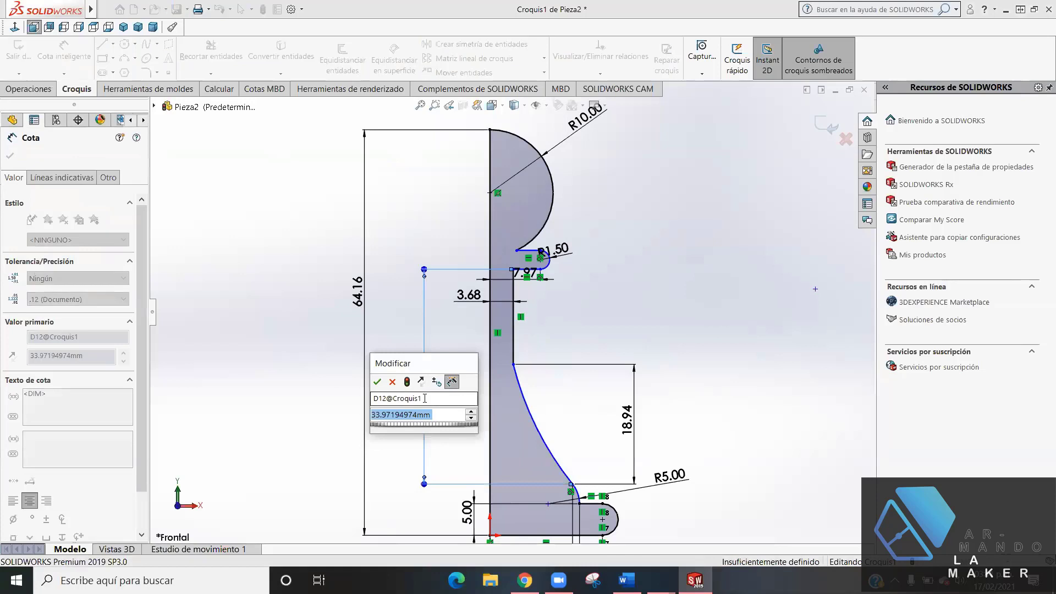
{"action": "key", "text": "BackSpace"}
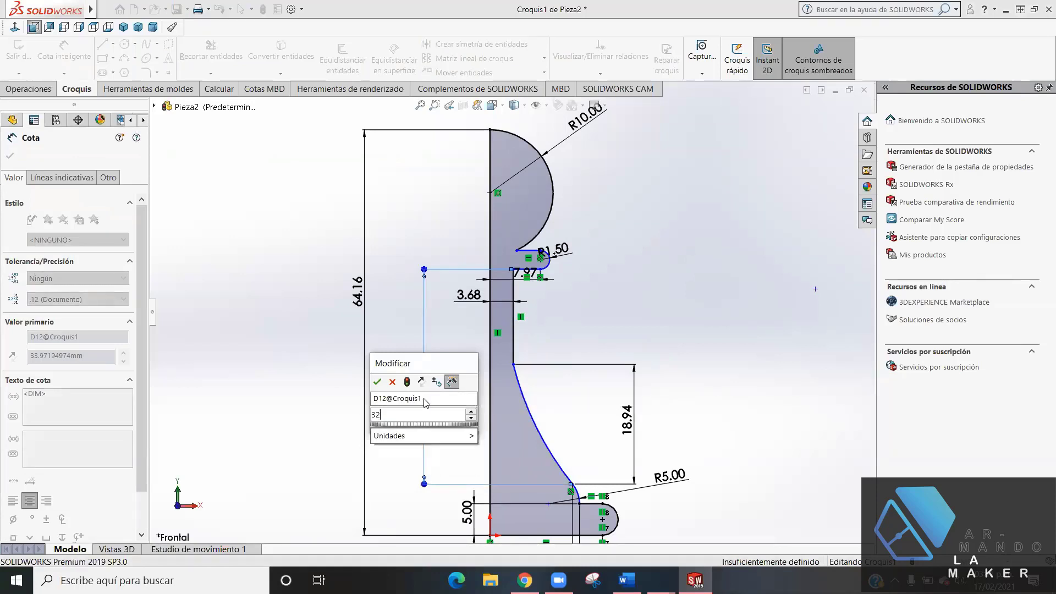
{"action": "type", "text": "32.16"}
{"action": "key", "text": "Return"}
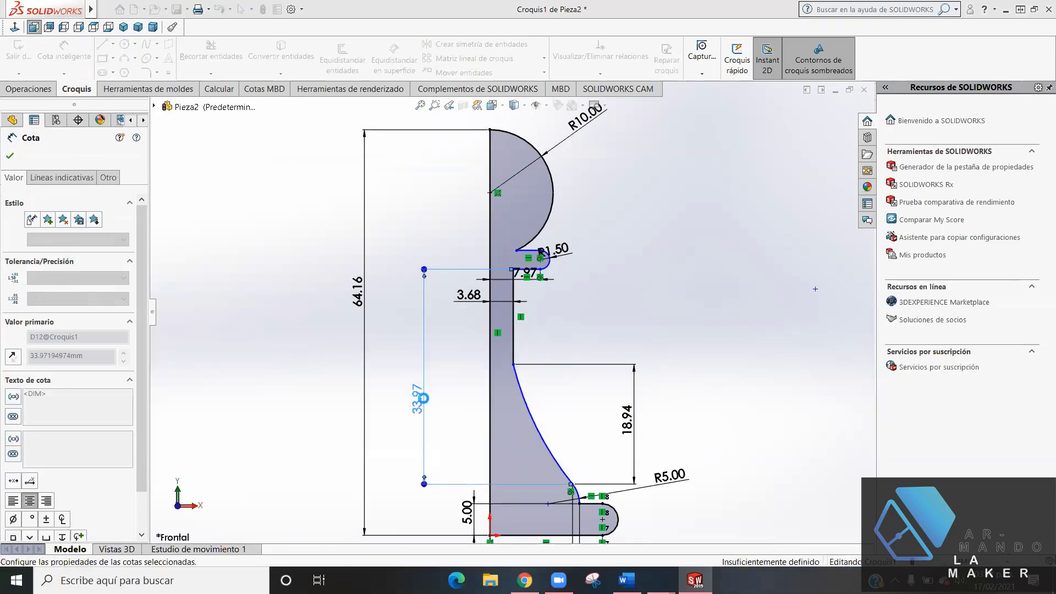
{"action": "left_click", "coordinate": [9, 156]}
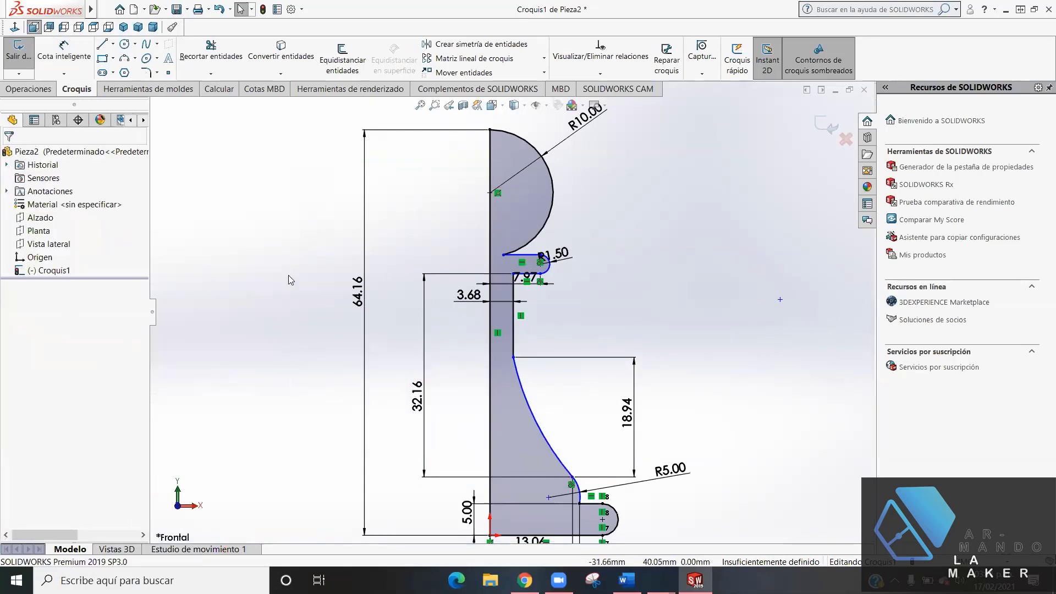
- Align the base height dimension with the 32.16 mm dimension and pull the collar's radius dimension away from the profile
{"action": "key", "text": "f"}
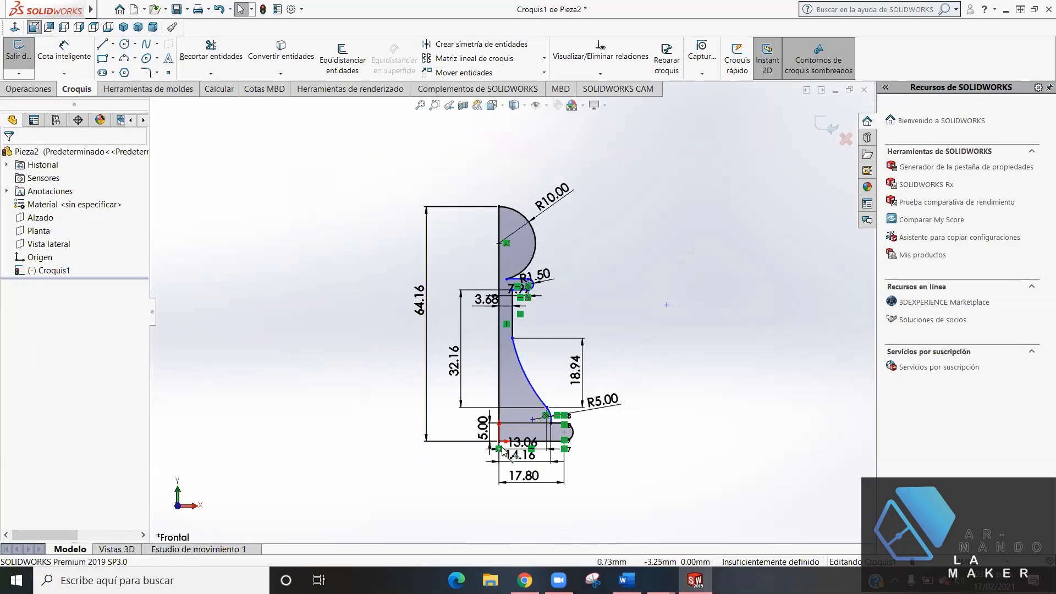
{"action": "left_click", "coordinate": [472, 432]}
{"action": "left_click_drag", "start_coordinate": [472, 433], "coordinate": [443, 432]}
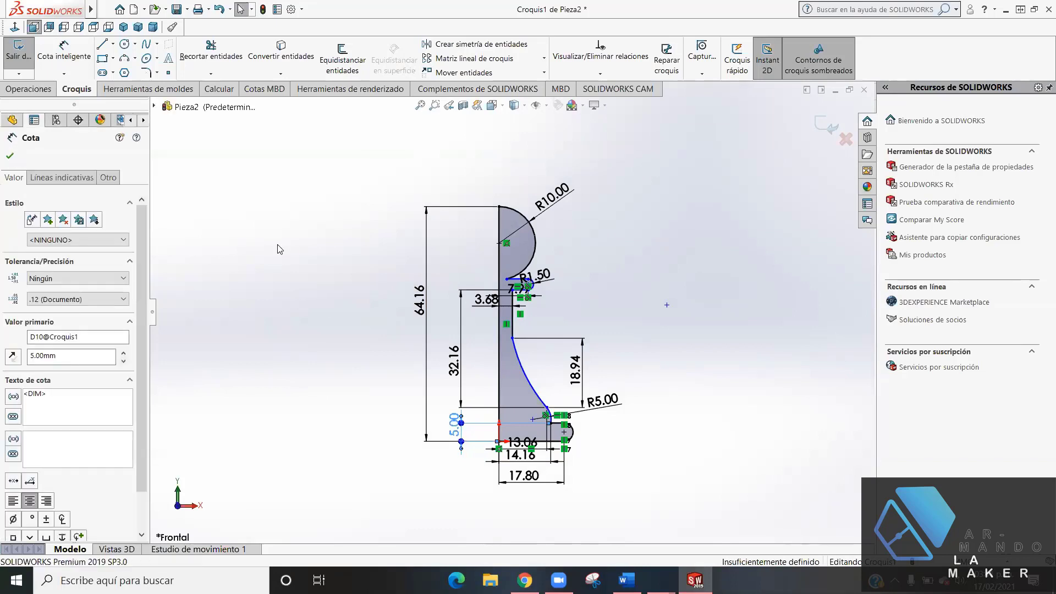
{"action": "left_click", "coordinate": [621, 270]}
{"action": "scroll", "coordinate": [507, 280], "scroll_direction": "down", "scroll_amount": 2}
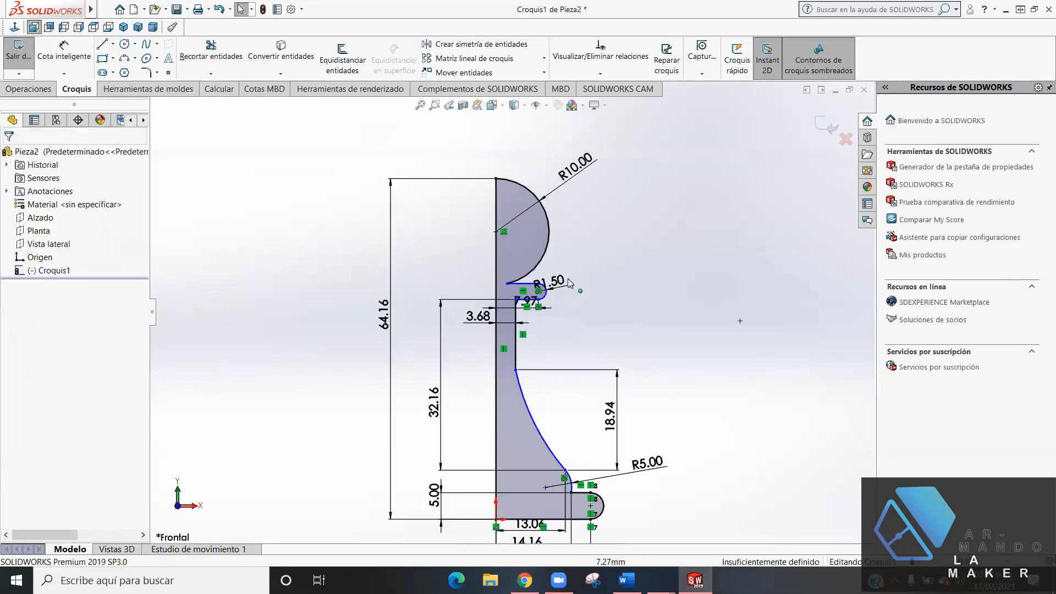
{"action": "left_click", "coordinate": [576, 271]}
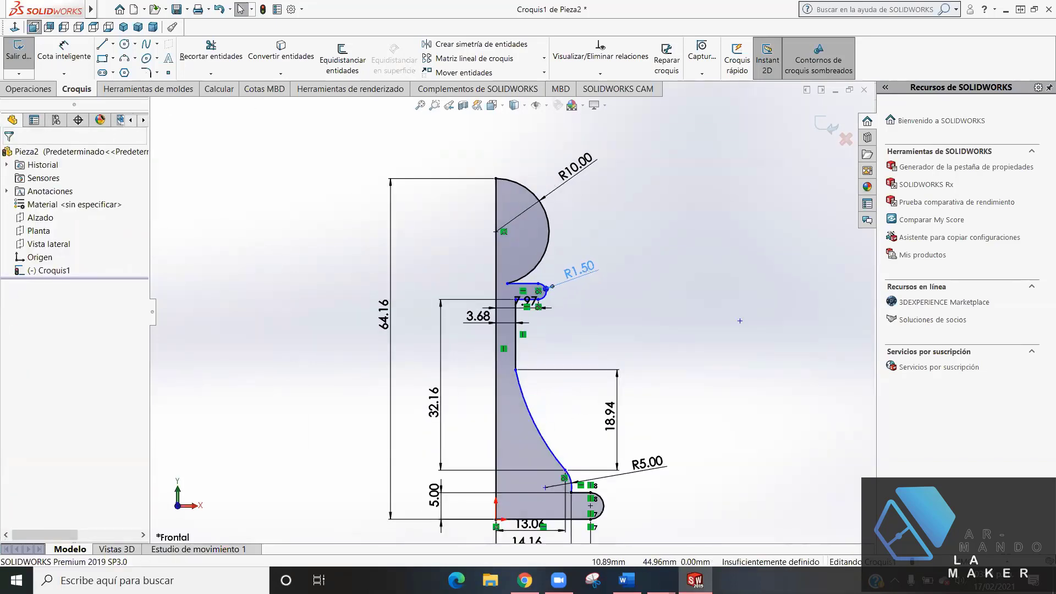
{"action": "left_click", "coordinate": [584, 324]}
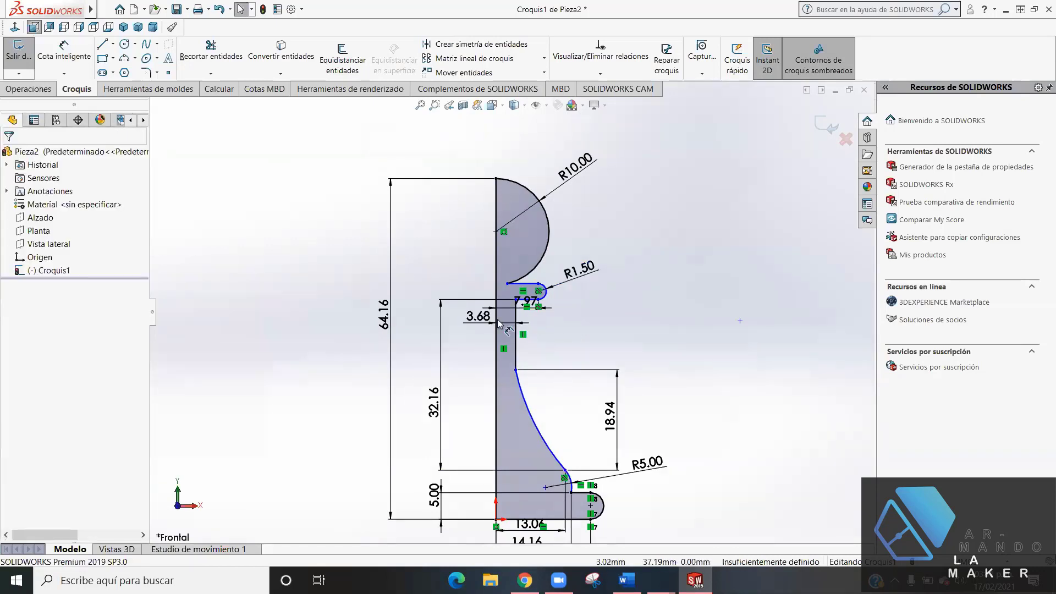
- Move the neck width dimension lower along the neck and place the collar width dimension's text outside the profile
{"action": "left_click_drag", "start_coordinate": [478, 315], "coordinate": [470, 355]}
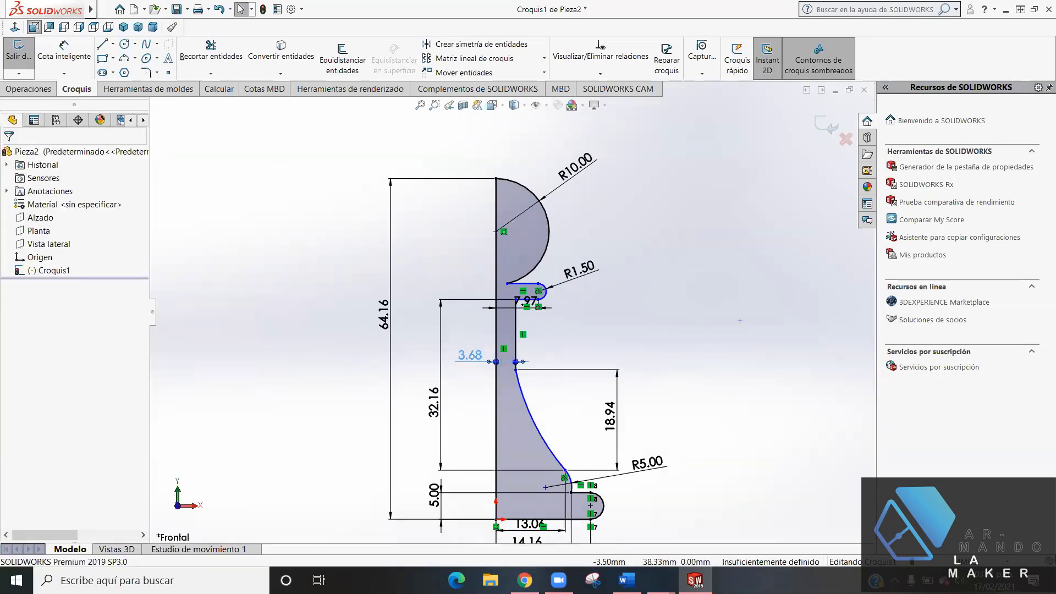
{"action": "left_click_drag", "start_coordinate": [517, 320], "coordinate": [599, 321]}
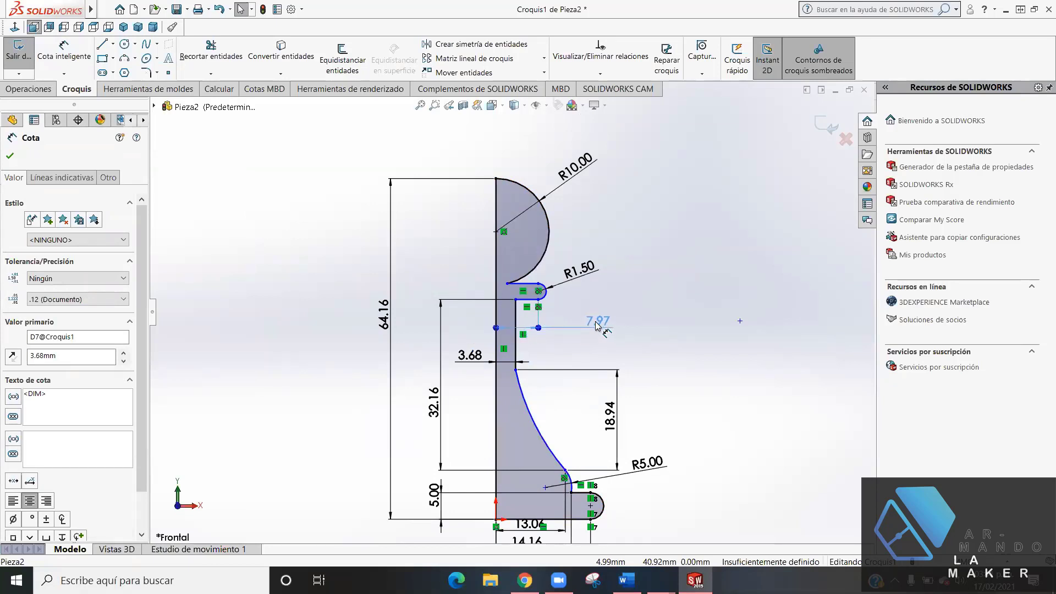
{"action": "left_click", "coordinate": [674, 261]}
- Space out the three horizontal dimensions below the base and move the lower arc's radius dimension farther from the profile
{"action": "scroll", "coordinate": [580, 337], "scroll_direction": "up", "scroll_amount": 3}
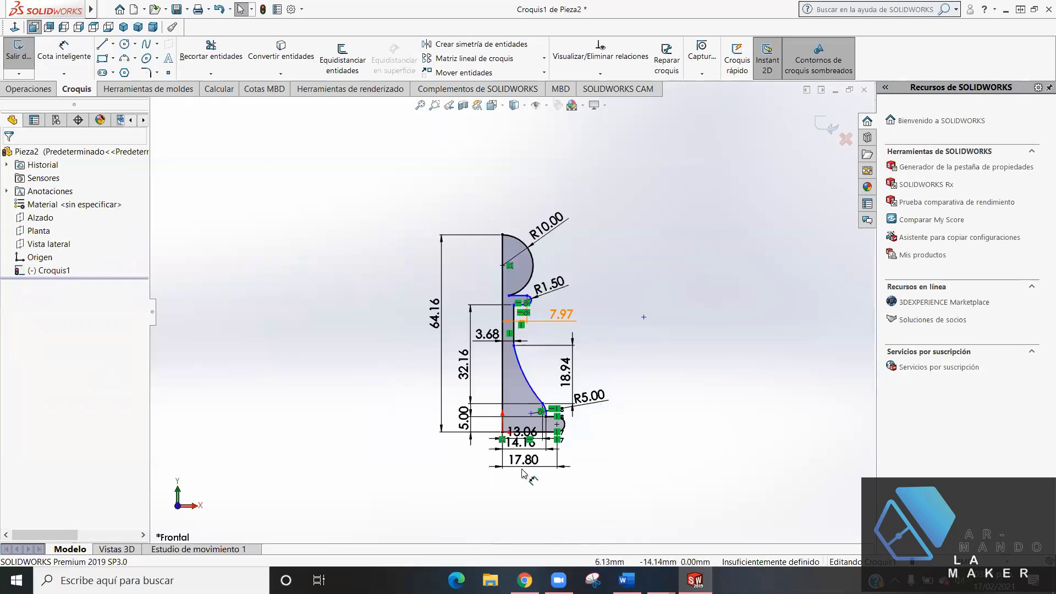
{"action": "scroll", "coordinate": [524, 495], "scroll_direction": "down", "scroll_amount": 2}
{"action": "mouse_move", "coordinate": [522, 440]}
{"action": "left_mouse_down"}
{"action": "mouse_move", "coordinate": [535, 474]}
{"action": "mouse_move", "coordinate": [533, 465]}
{"action": "left_mouse_up"}
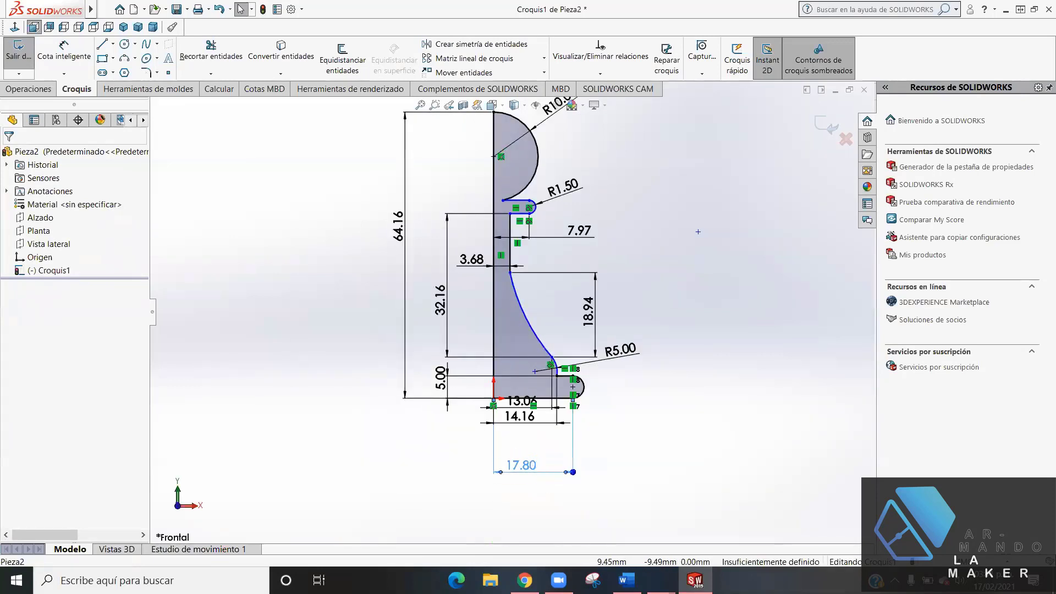
{"action": "mouse_move", "coordinate": [525, 421]}
{"action": "left_mouse_down"}
{"action": "mouse_move", "coordinate": [525, 452]}
{"action": "mouse_move", "coordinate": [521, 417]}
{"action": "left_mouse_up"}
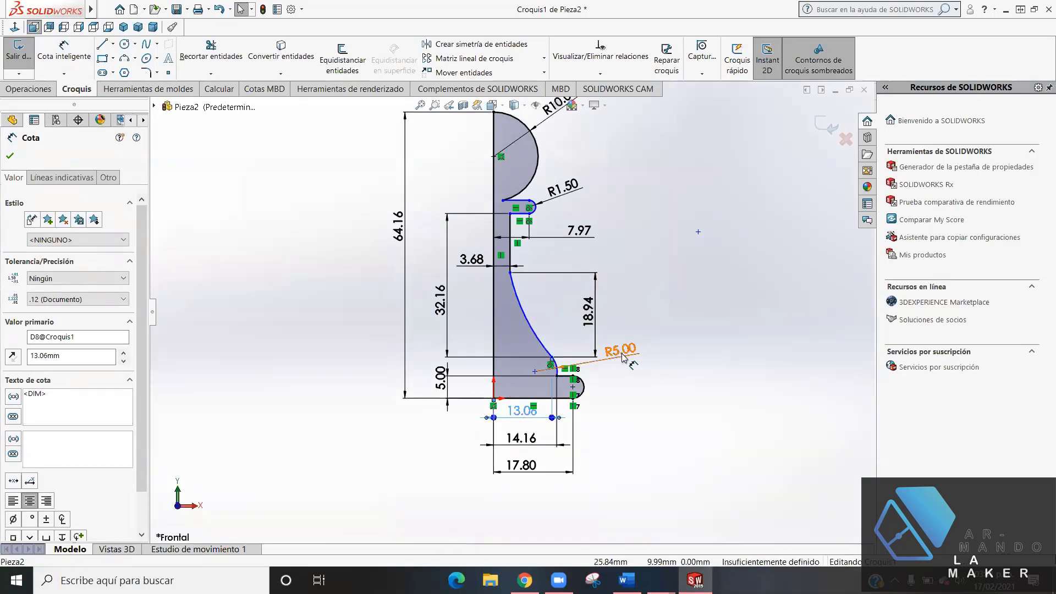
{"action": "left_click_drag", "start_coordinate": [616, 356], "coordinate": [632, 355]}
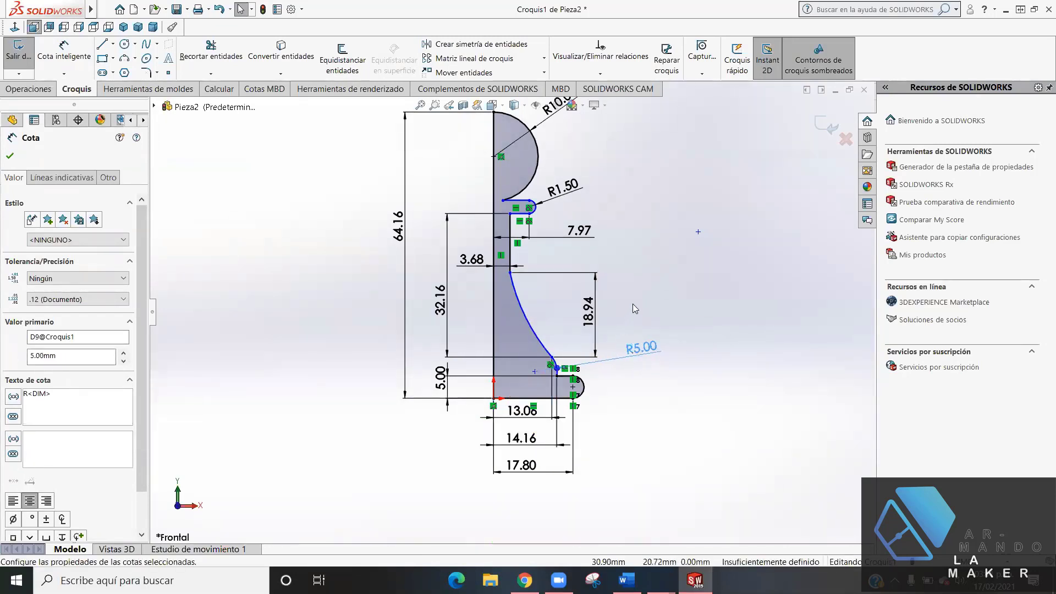
{"action": "left_click", "coordinate": [682, 275]}
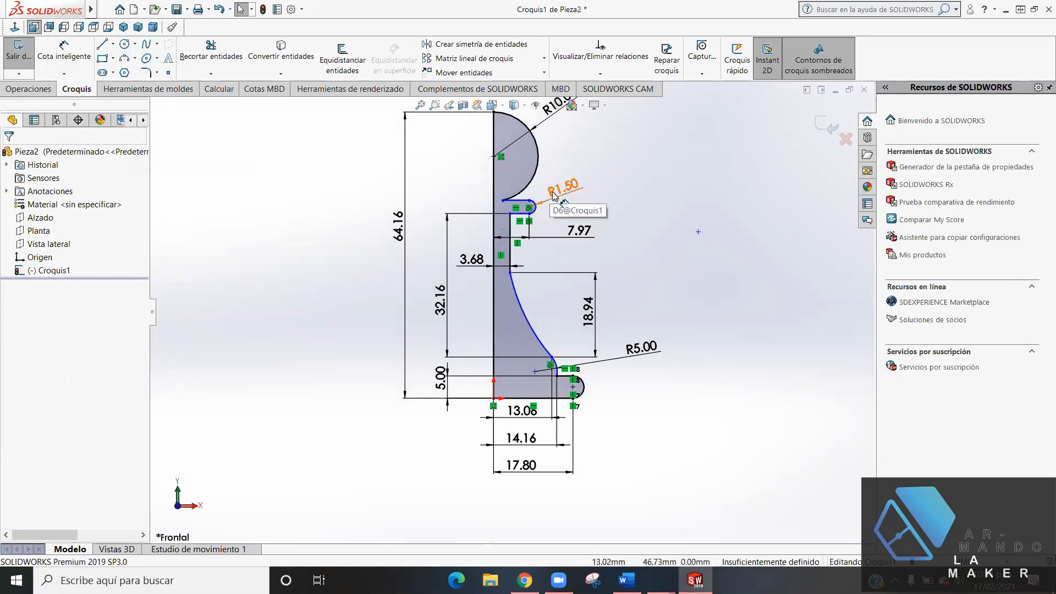
- Add a Vertical relation between the collar arc's two endpoints and its centre point
{"action": "scroll", "coordinate": [536, 208], "scroll_direction": "down", "scroll_amount": 5}
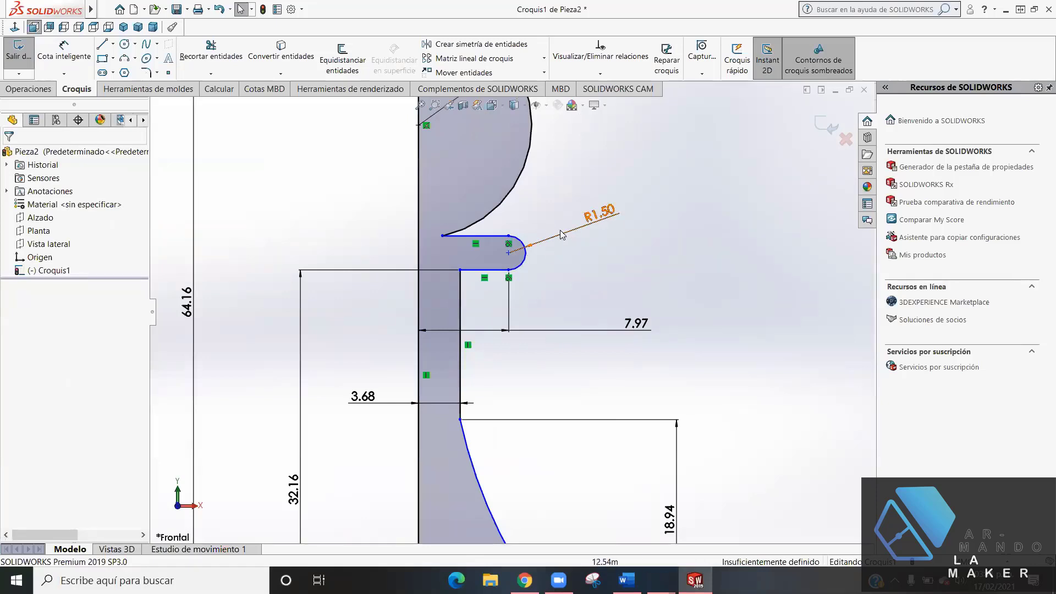
{"action": "left_click", "coordinate": [508, 237]}
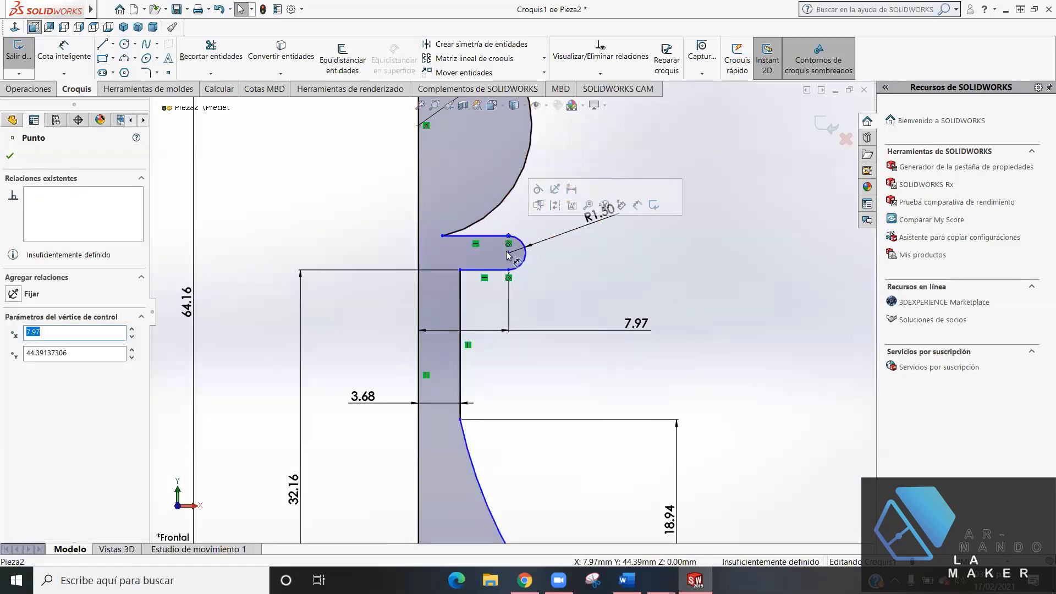
{"action": "left_click", "coordinate": [508, 270], "text": "ctrl"}
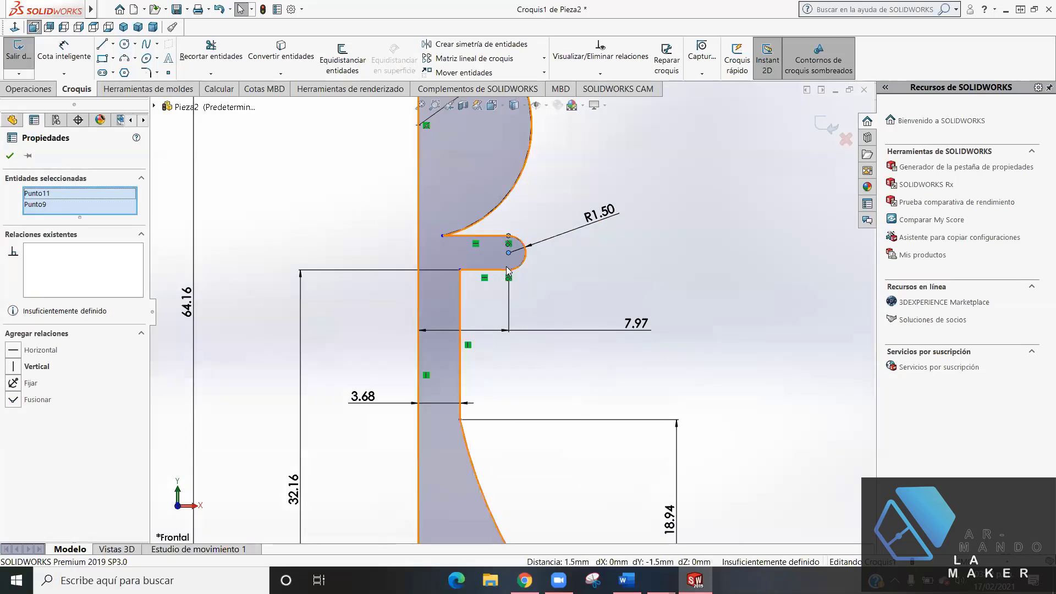
{"action": "left_click", "coordinate": [509, 253], "text": "ctrl"}
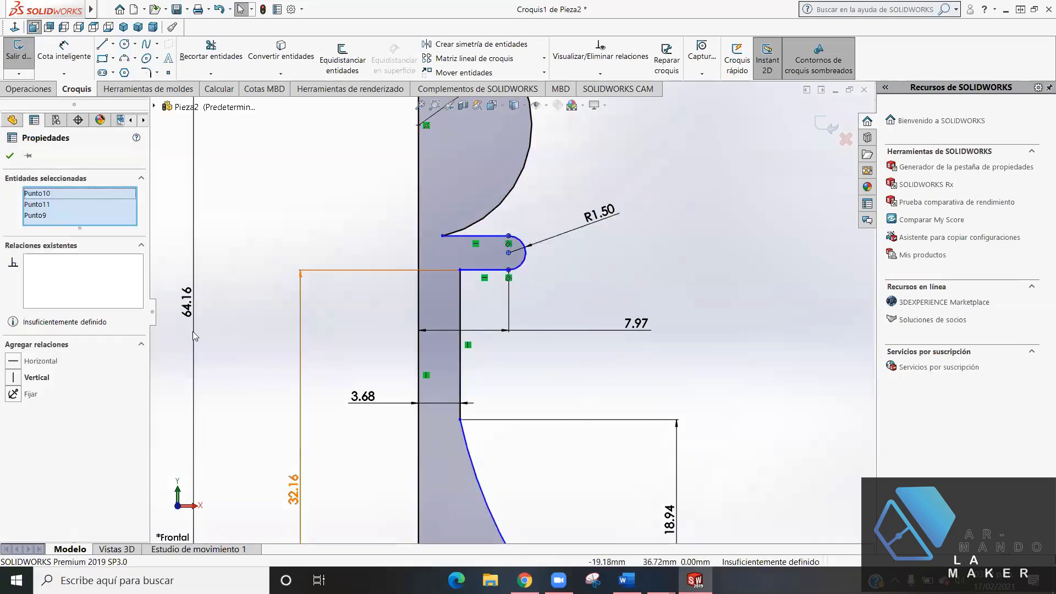
{"action": "left_click", "coordinate": [13, 380]}
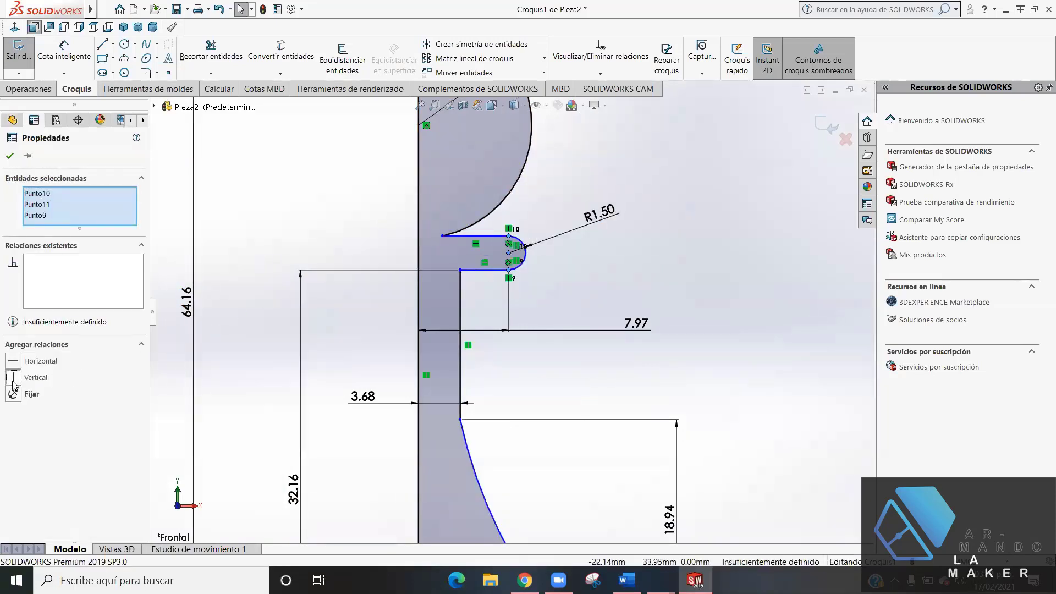
{"action": "left_click", "coordinate": [8, 158]}
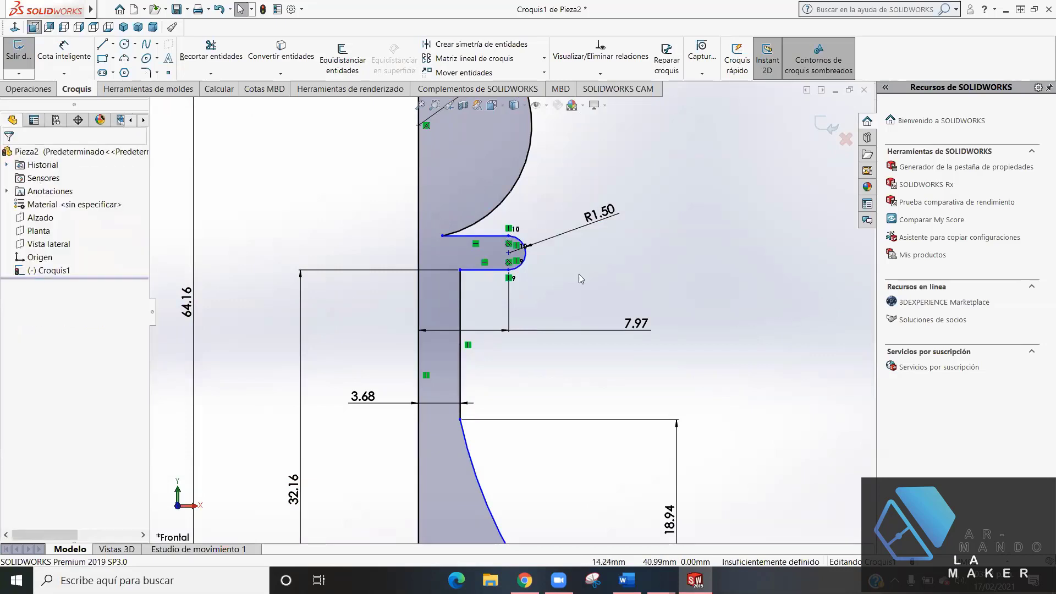
{"action": "scroll", "coordinate": [517, 246], "scroll_direction": "down", "scroll_amount": 3}
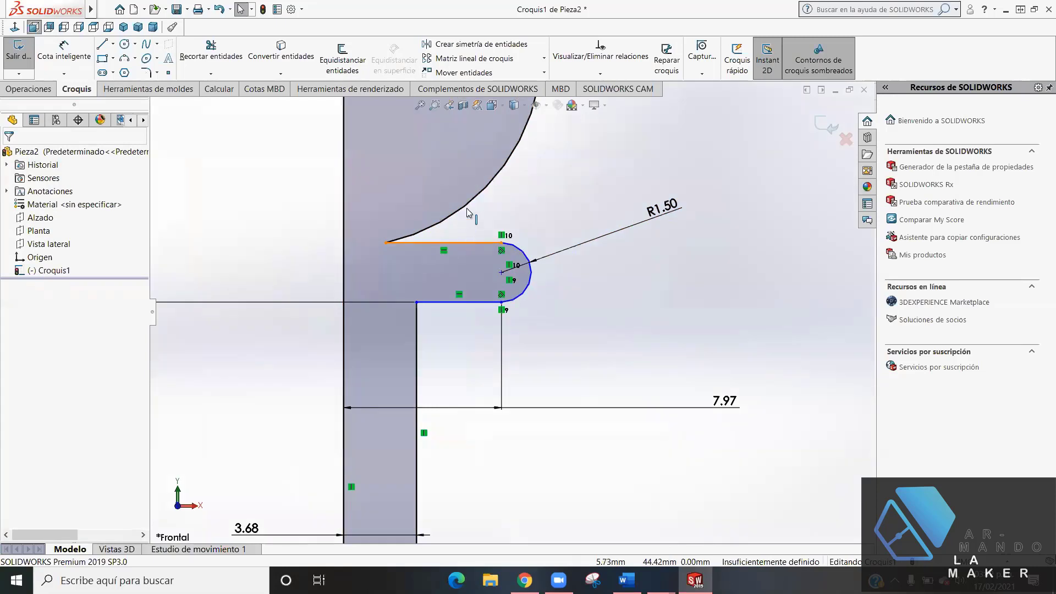
{"action": "left_click_drag", "start_coordinate": [468, 213], "coordinate": [474, 239]}
{"action": "key", "text": "f"}
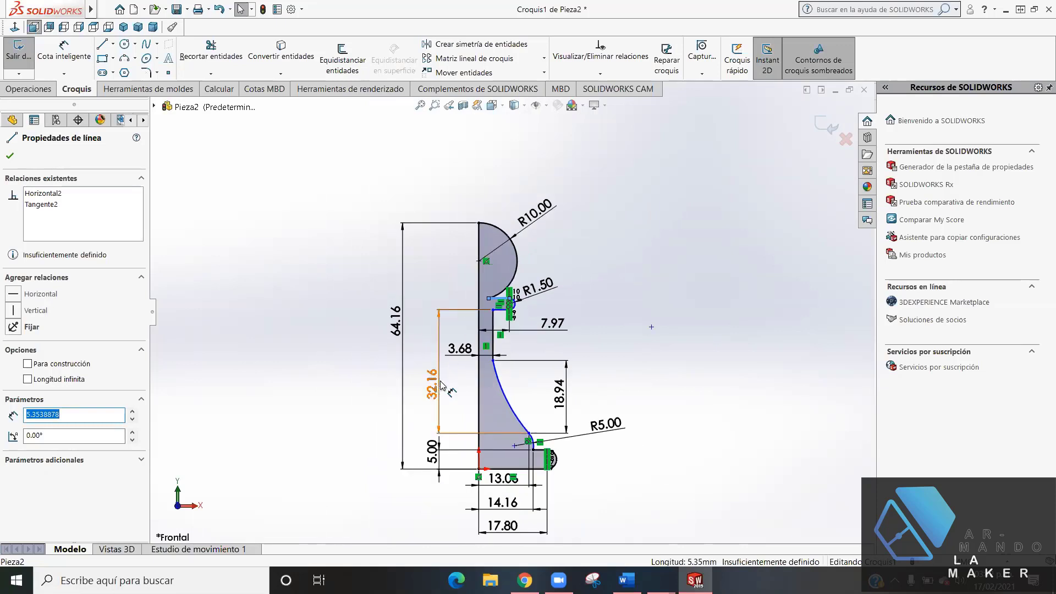
{"action": "key", "text": "Escape"}
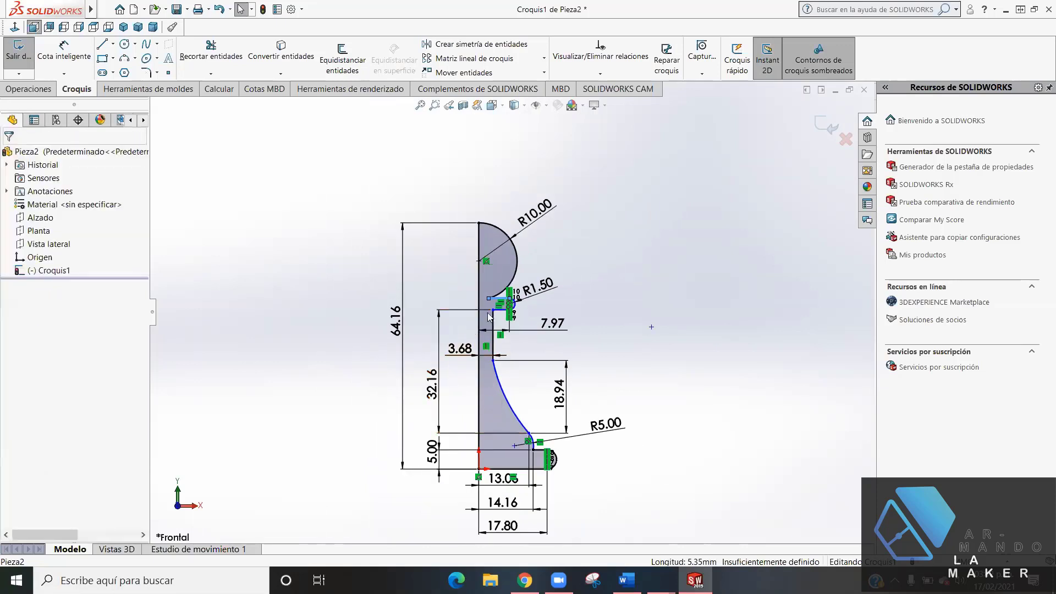
- Delete the 32.16 mm vertical dimension between the collar's lower edge and the lower end of the concave curve
{"action": "scroll", "coordinate": [489, 317], "scroll_direction": "down", "scroll_amount": 5}
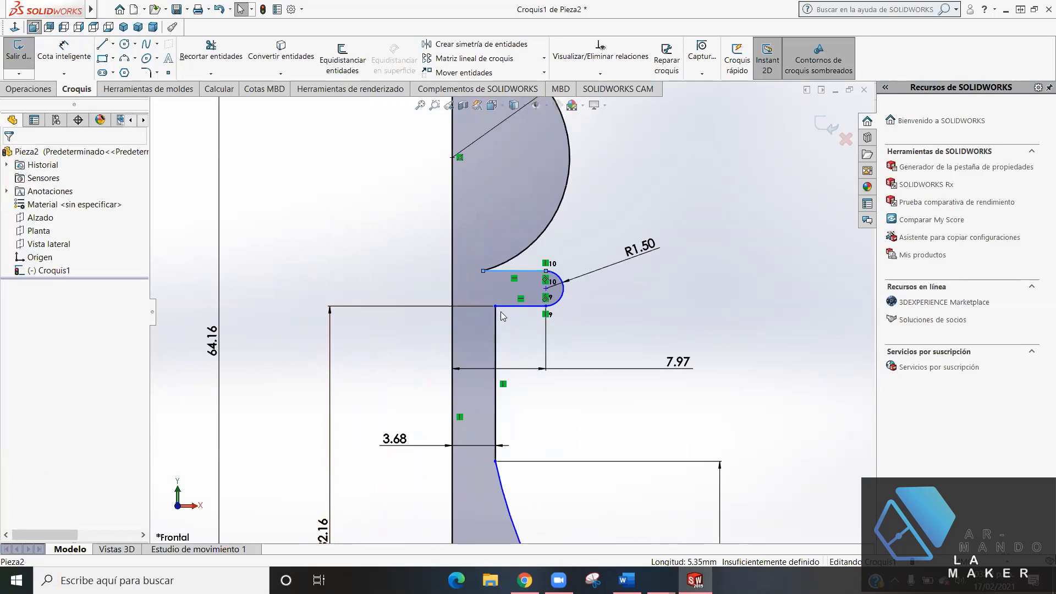
{"action": "scroll", "coordinate": [500, 311], "scroll_direction": "up", "scroll_amount": 3}
{"action": "left_click_drag", "start_coordinate": [409, 482], "coordinate": [342, 456]}
{"action": "key", "text": "Delete"}
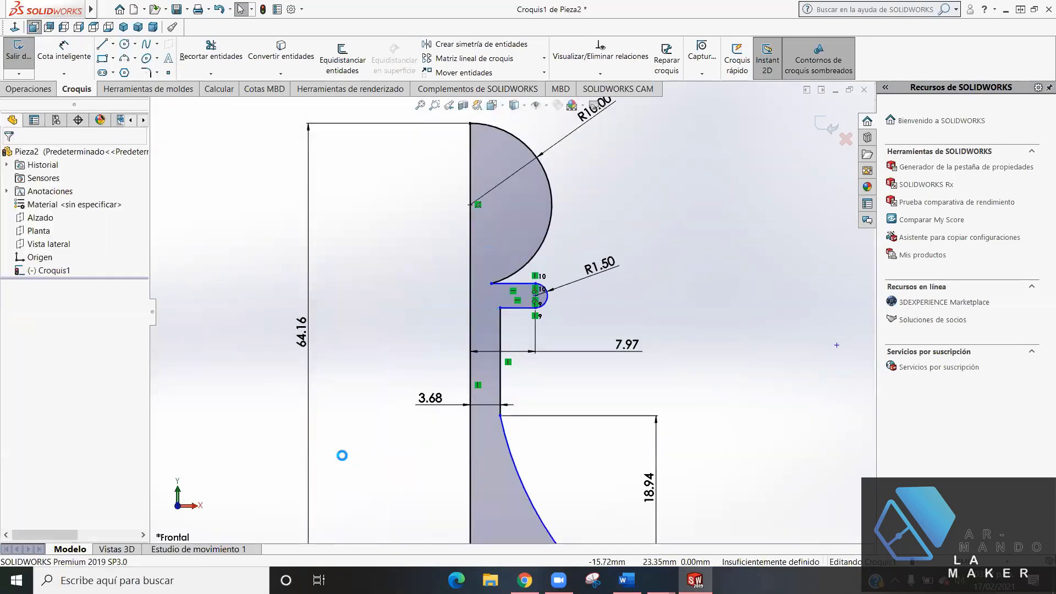
- Dimension the height from the base's bottom line to the collar's lower edge, placing it between the profile and the overall height dimension
{"action": "left_click", "coordinate": [64, 52]}
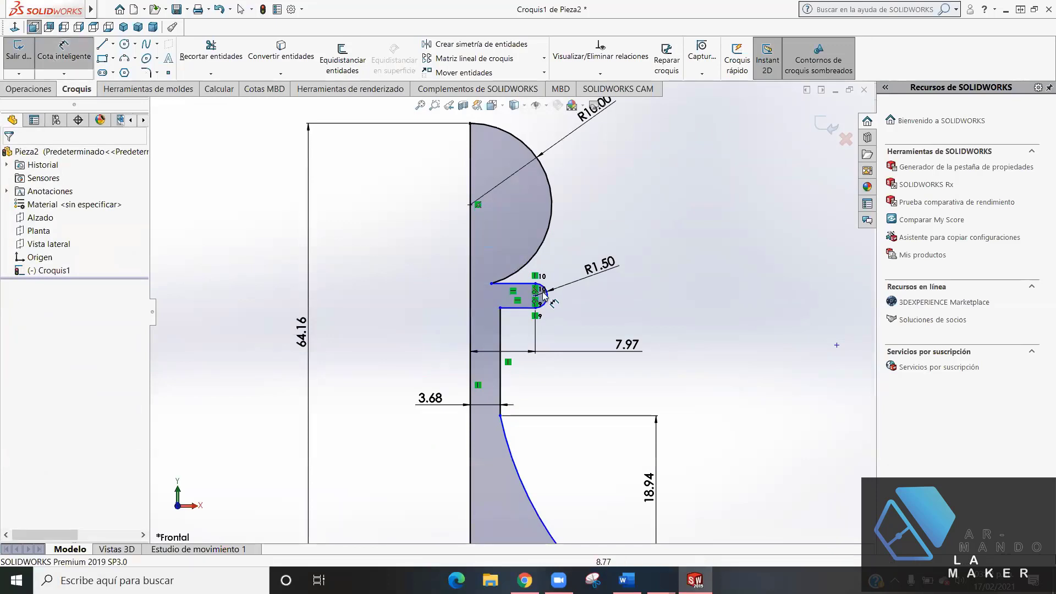
{"action": "left_click", "coordinate": [527, 311]}
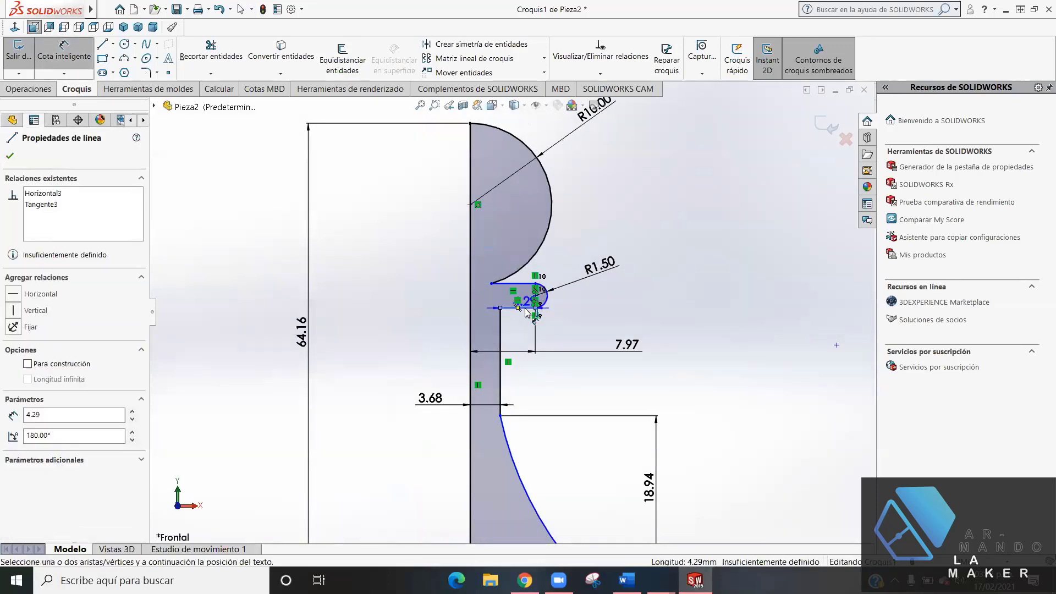
{"action": "scroll", "coordinate": [517, 313], "scroll_direction": "up", "scroll_amount": 3}
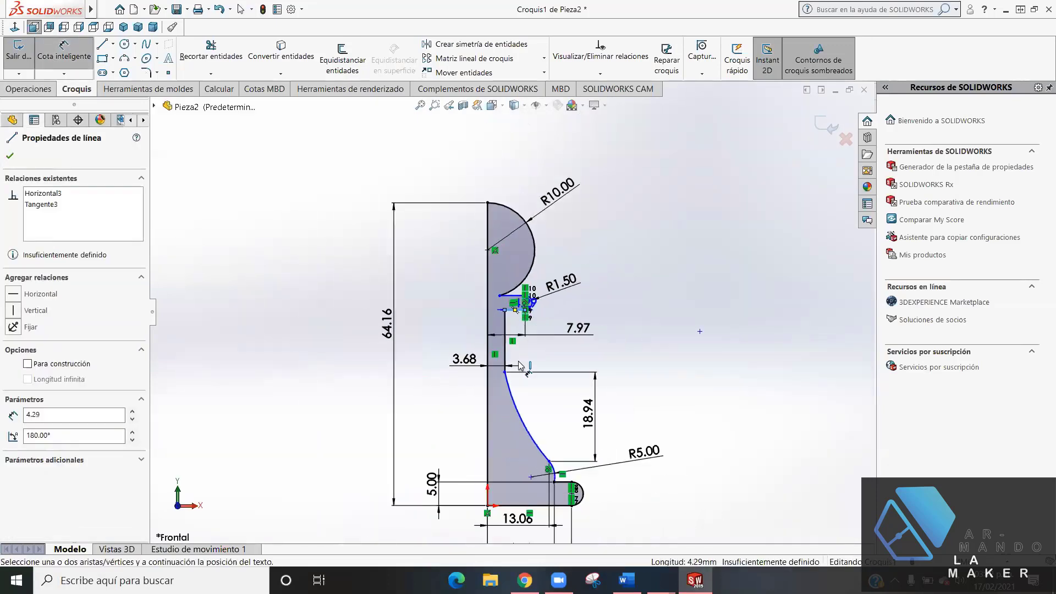
{"action": "left_click", "coordinate": [522, 505]}
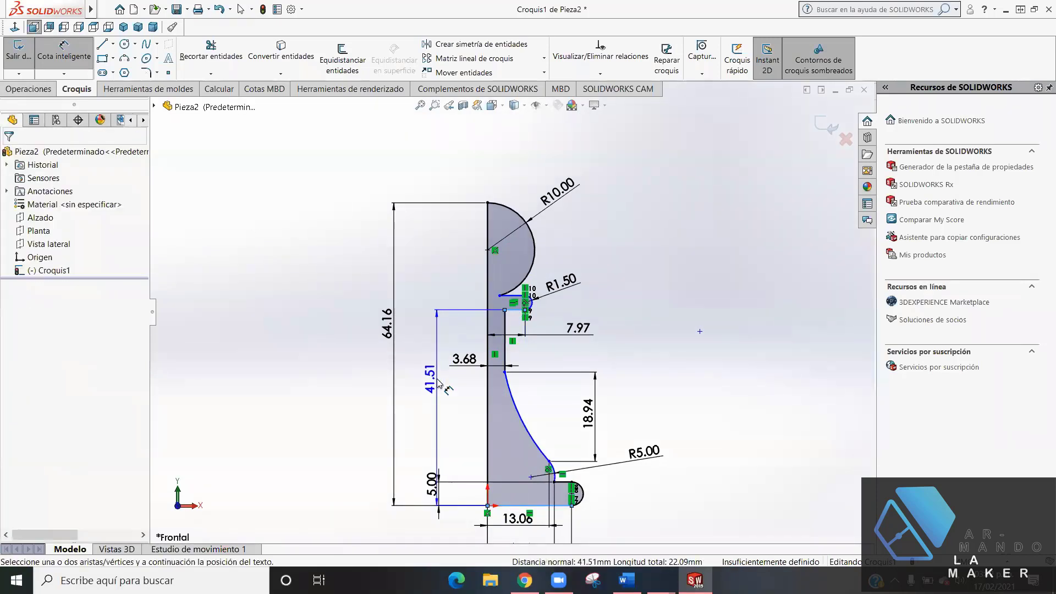
{"action": "left_click", "coordinate": [438, 380]}
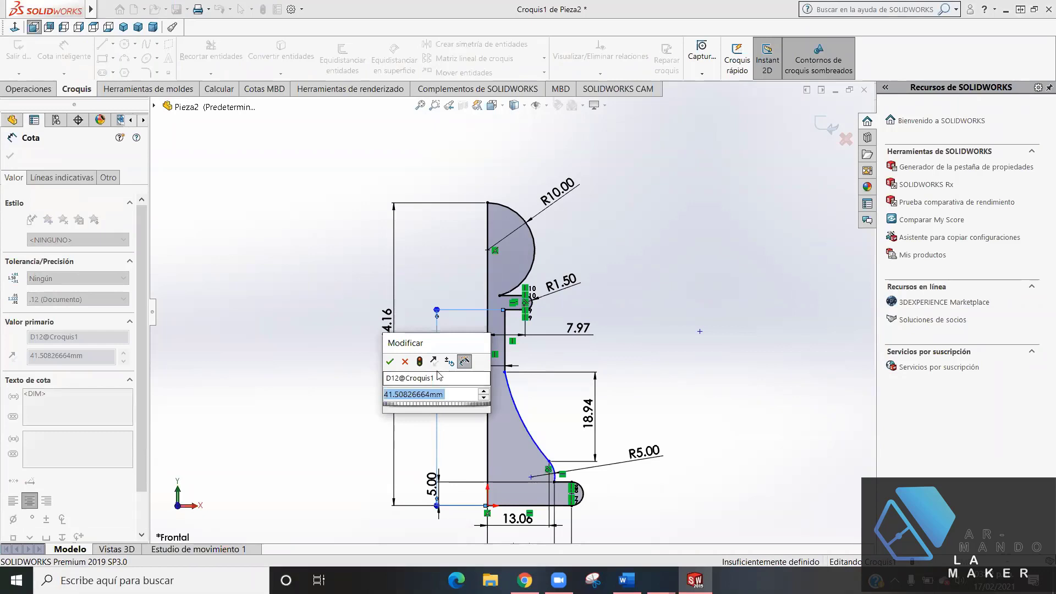
{"action": "key", "text": "Return"}
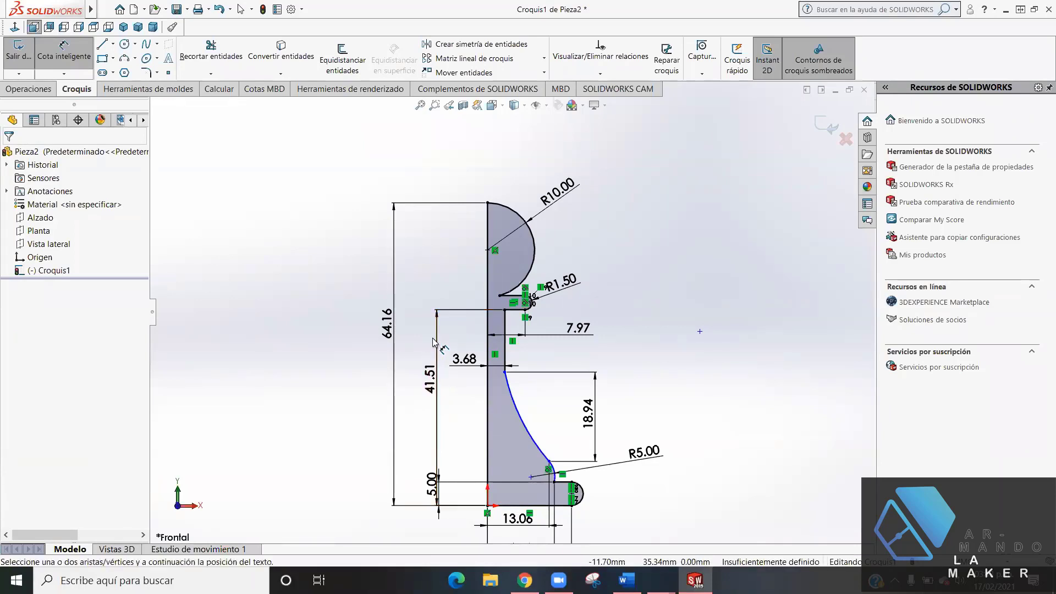
- Delete the height dimension just placed between the base's bottom line and the collar's lower edge
{"action": "key", "text": "Escape"}
{"action": "left_click_drag", "start_coordinate": [455, 328], "coordinate": [425, 300]}
{"action": "key", "text": "Delete"}
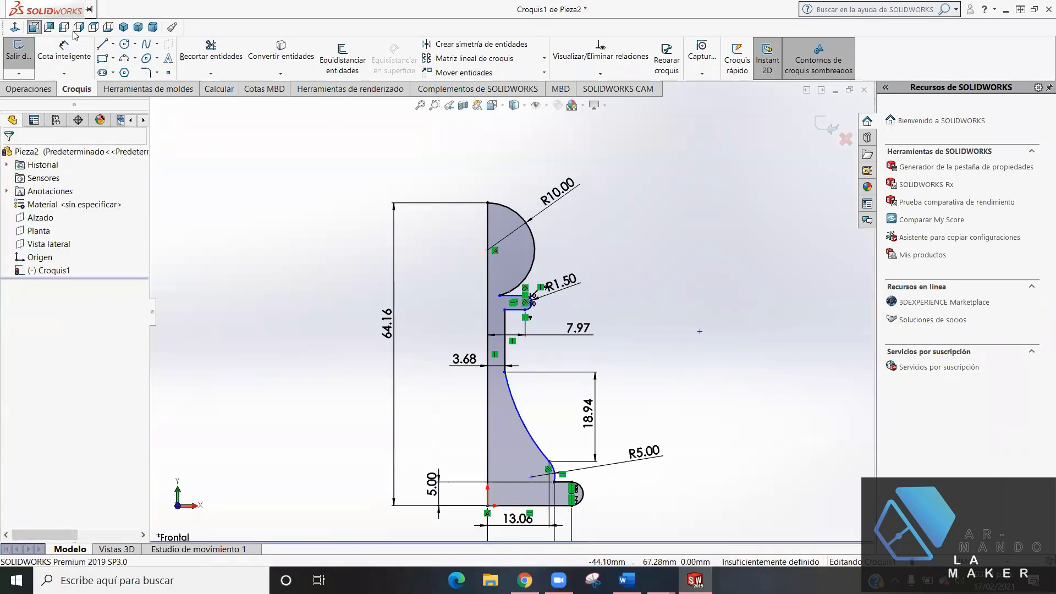
- Dimension the vertical distance from the collar's lower edge to the lower end of the concave curve again, placing it above the base height dimension
{"action": "left_click", "coordinate": [66, 50]}
{"action": "scroll", "coordinate": [519, 317], "scroll_direction": "down", "scroll_amount": 3}
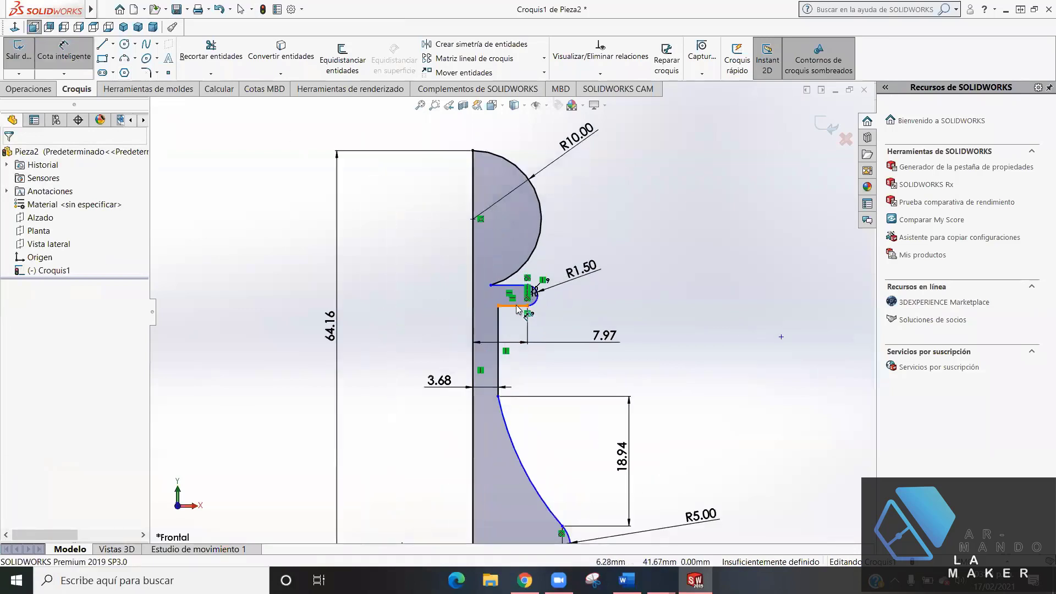
{"action": "left_click", "coordinate": [516, 306]}
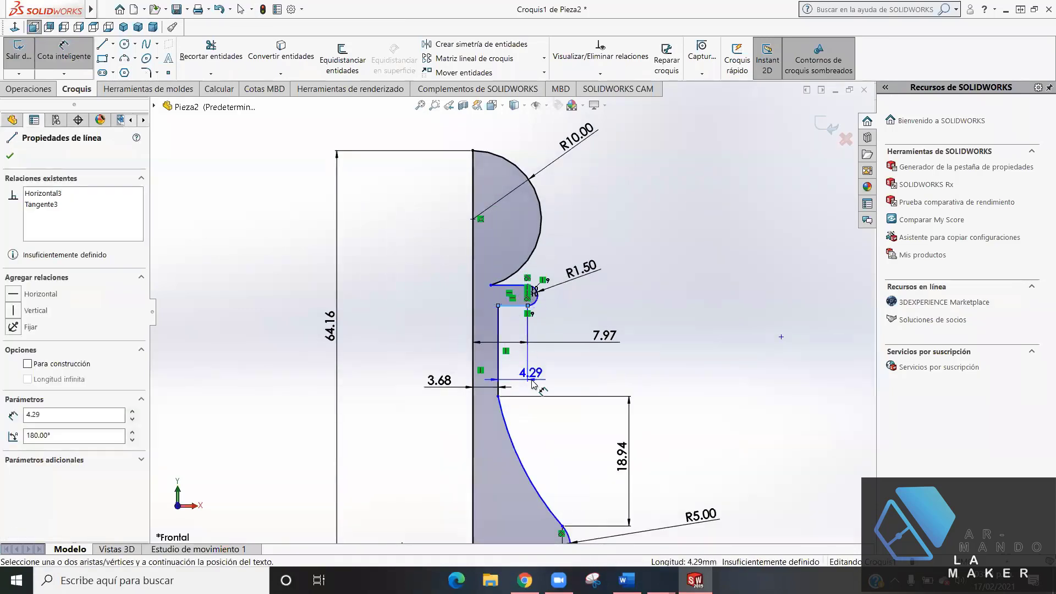
{"action": "scroll", "coordinate": [545, 418], "scroll_direction": "up", "scroll_amount": 3}
{"action": "scroll", "coordinate": [547, 429], "scroll_direction": "down", "scroll_amount": 5}
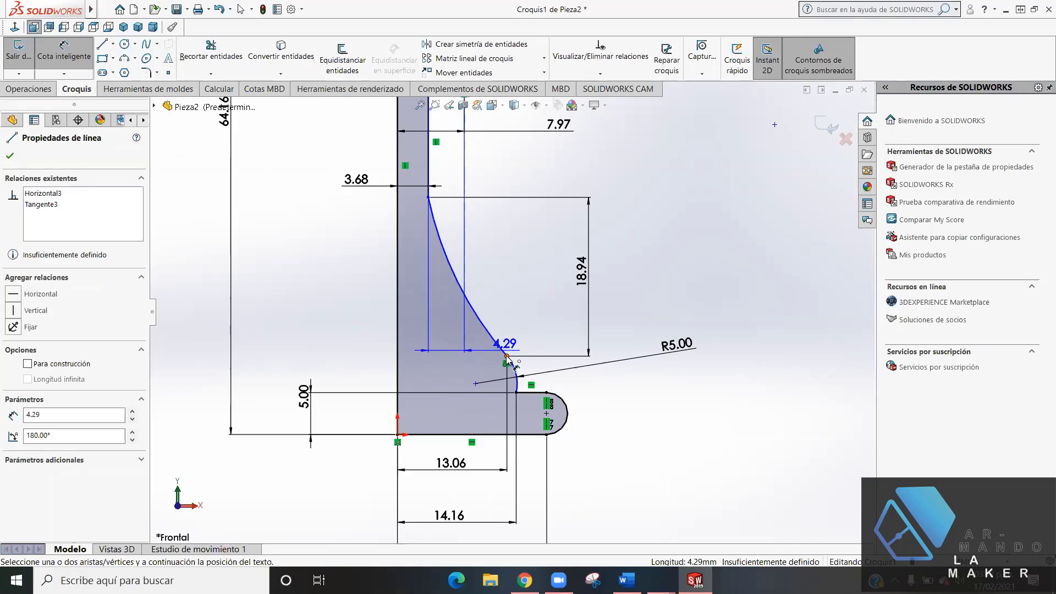
{"action": "left_click", "coordinate": [507, 357]}
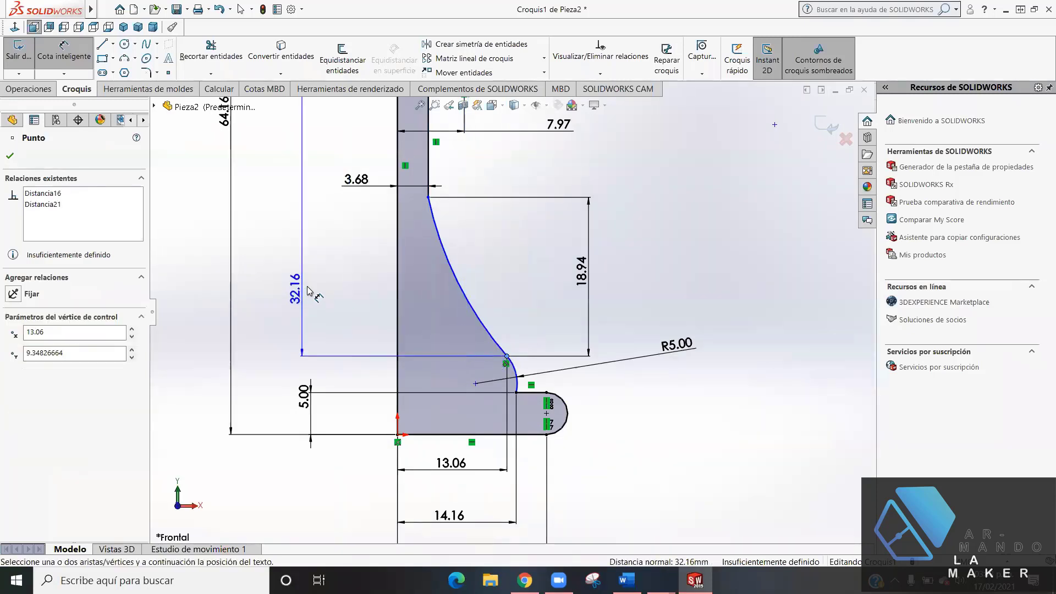
{"action": "scroll", "coordinate": [310, 292], "scroll_direction": "up", "scroll_amount": 3}
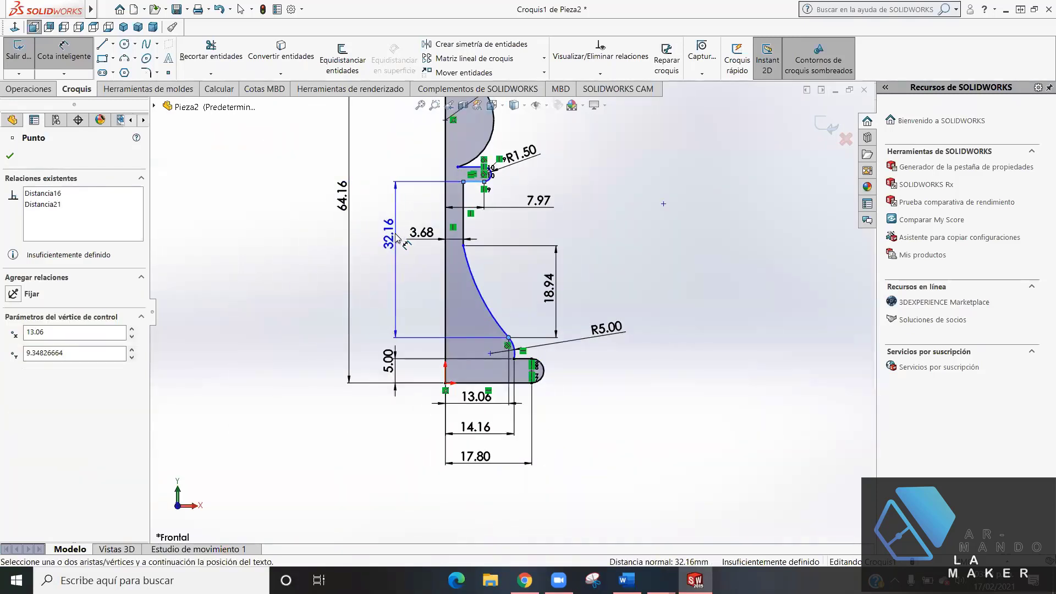
{"action": "left_click", "coordinate": [397, 238]}
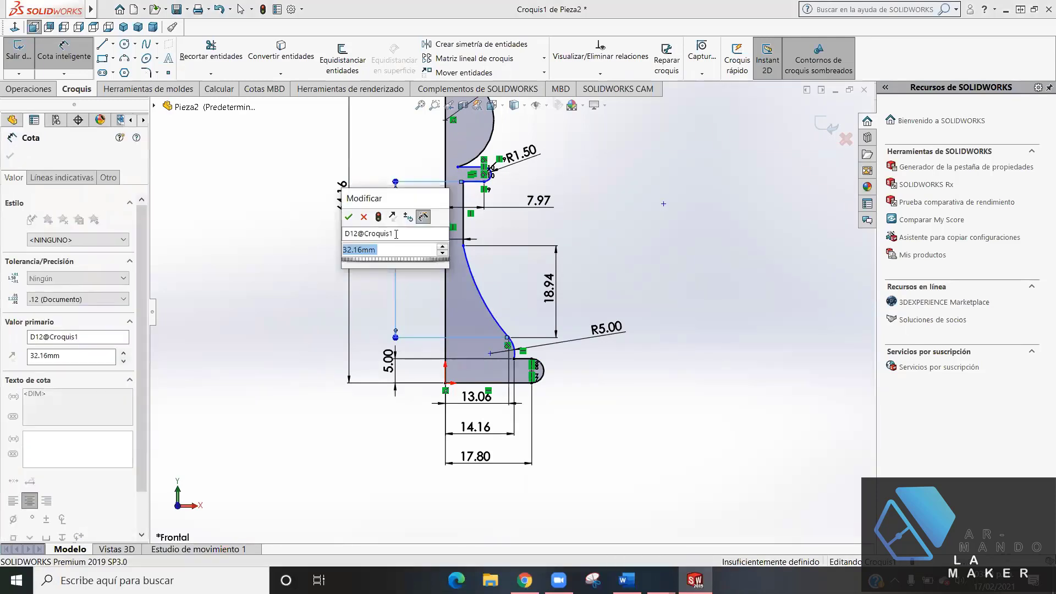
{"action": "left_click", "coordinate": [348, 217]}
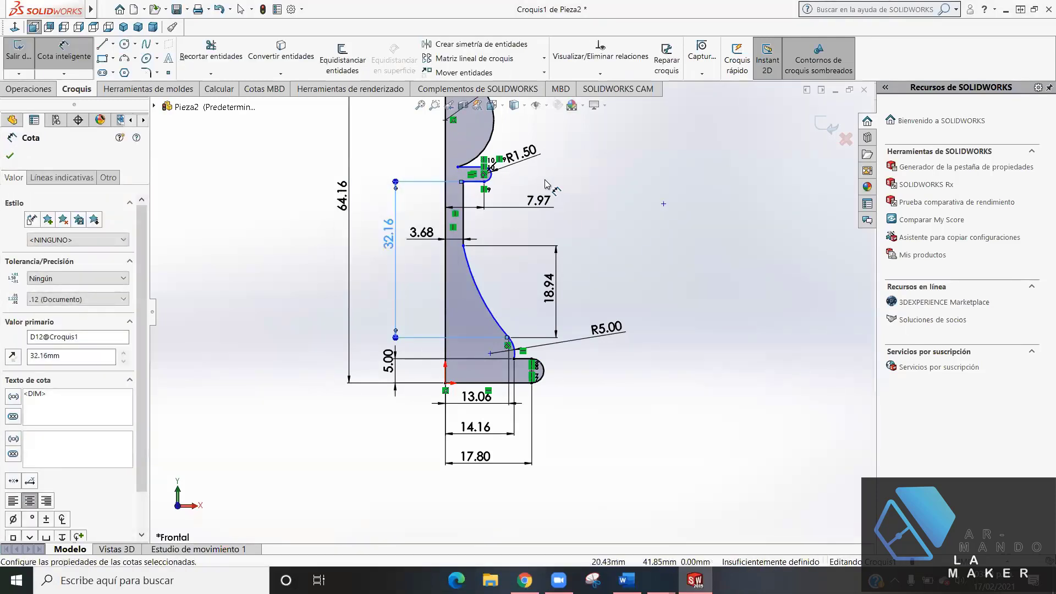
{"action": "scroll", "coordinate": [512, 197], "scroll_direction": "down", "scroll_amount": 2}
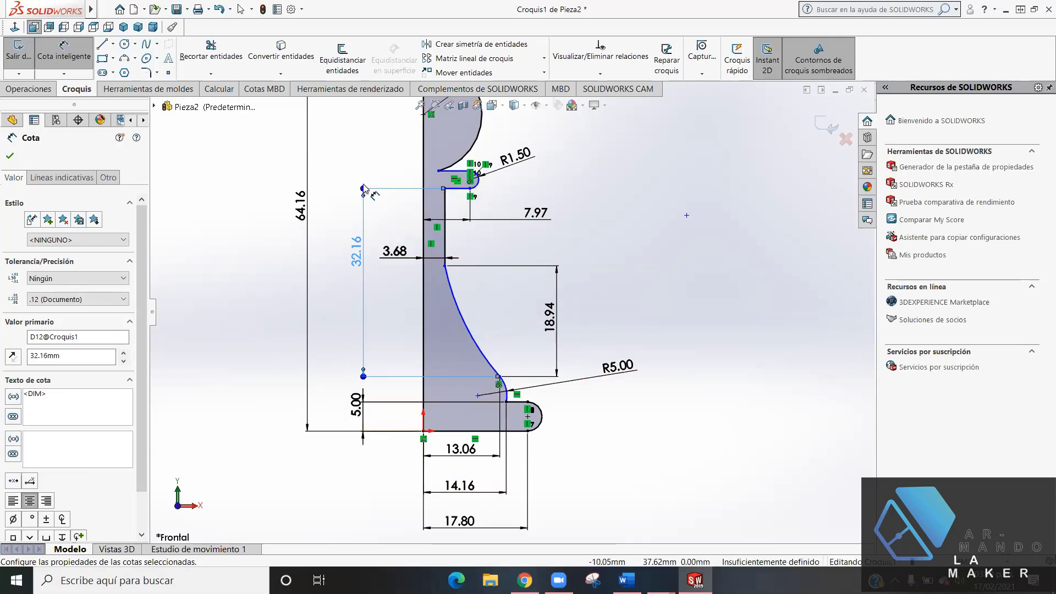
{"action": "left_click", "coordinate": [365, 142]}
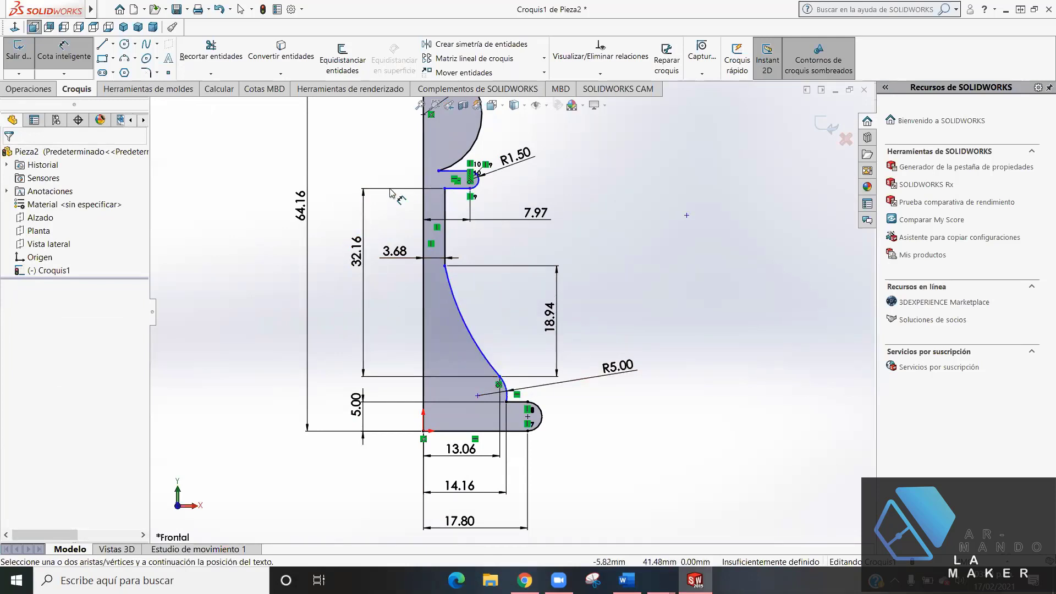
- Dimension the height from the base's bottom line to the collar's lower edge, placing it clear of the profile beyond the R5.00 radius dimension
{"action": "key", "text": "f"}
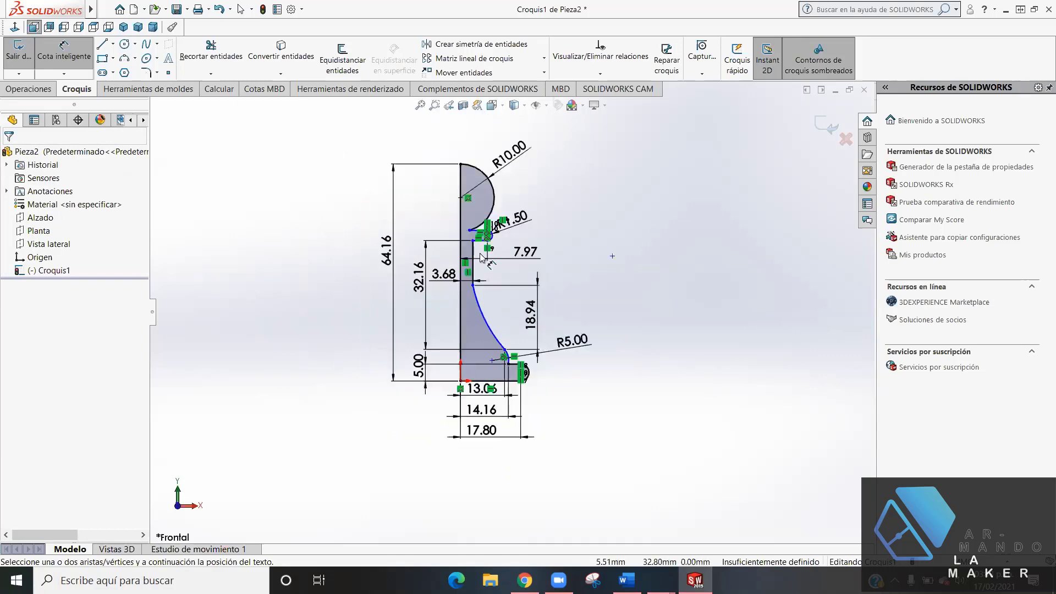
{"action": "scroll", "coordinate": [481, 256], "scroll_direction": "down", "scroll_amount": 3}
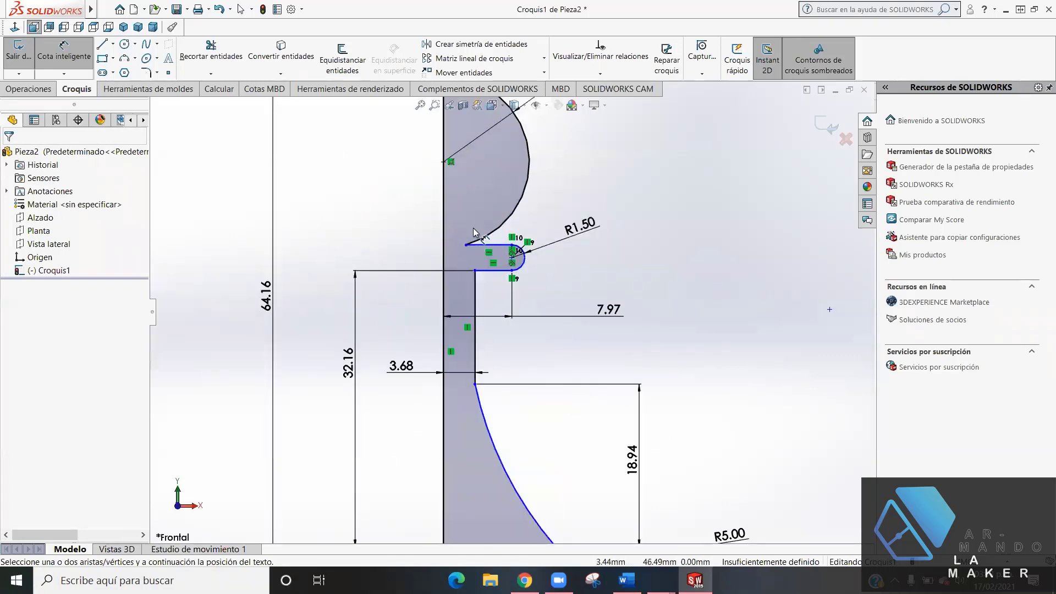
{"action": "scroll", "coordinate": [474, 231], "scroll_direction": "down", "scroll_amount": 2}
{"action": "scroll", "coordinate": [474, 231], "scroll_direction": "up", "scroll_amount": 3}
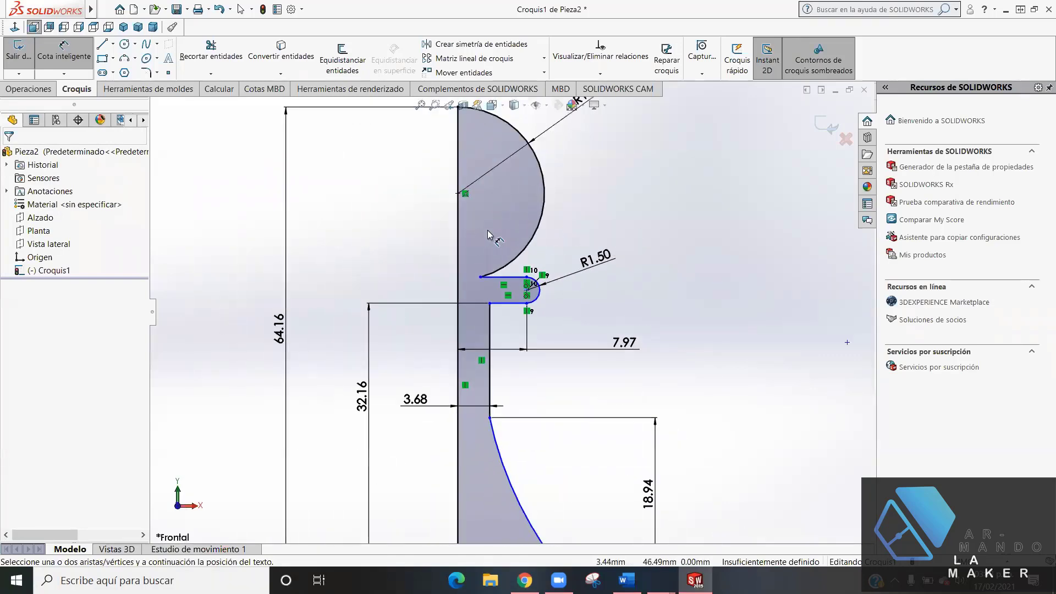
{"action": "scroll", "coordinate": [502, 236], "scroll_direction": "down", "scroll_amount": 1}
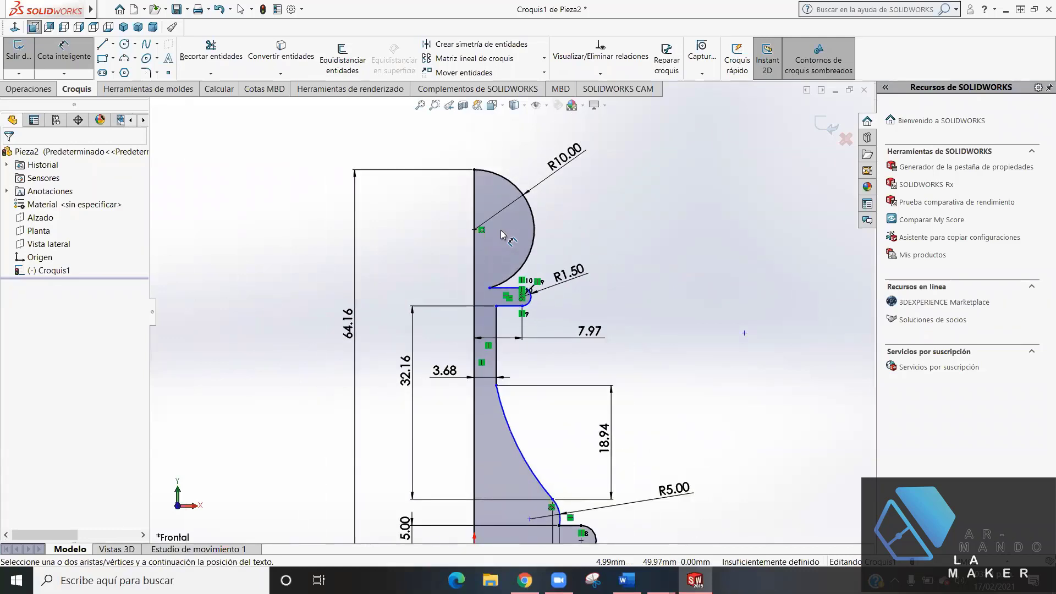
{"action": "scroll", "coordinate": [508, 285], "scroll_direction": "down", "scroll_amount": 4}
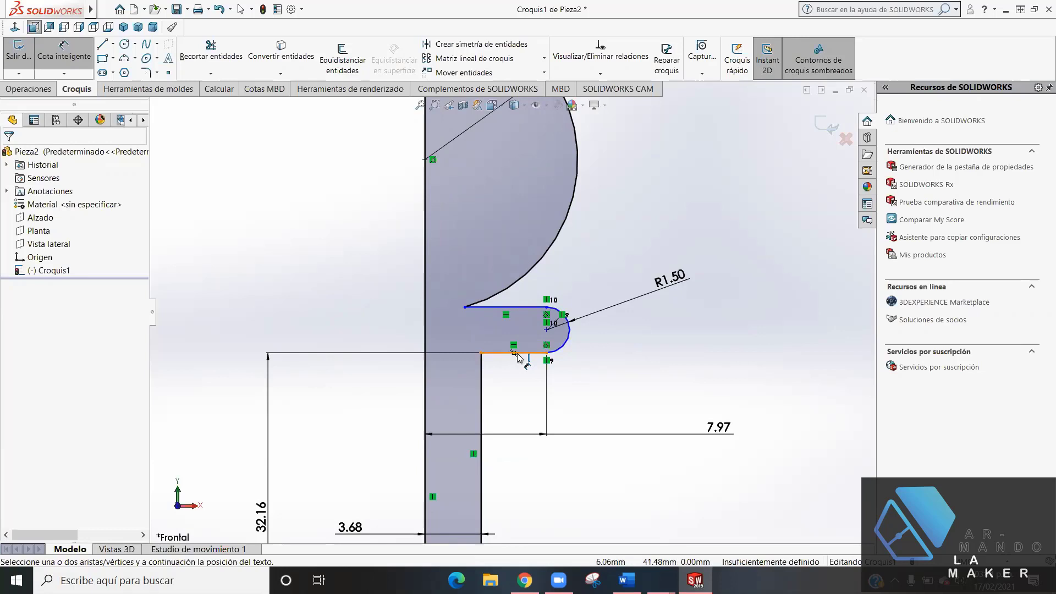
{"action": "scroll", "coordinate": [517, 358], "scroll_direction": "up", "scroll_amount": 5}
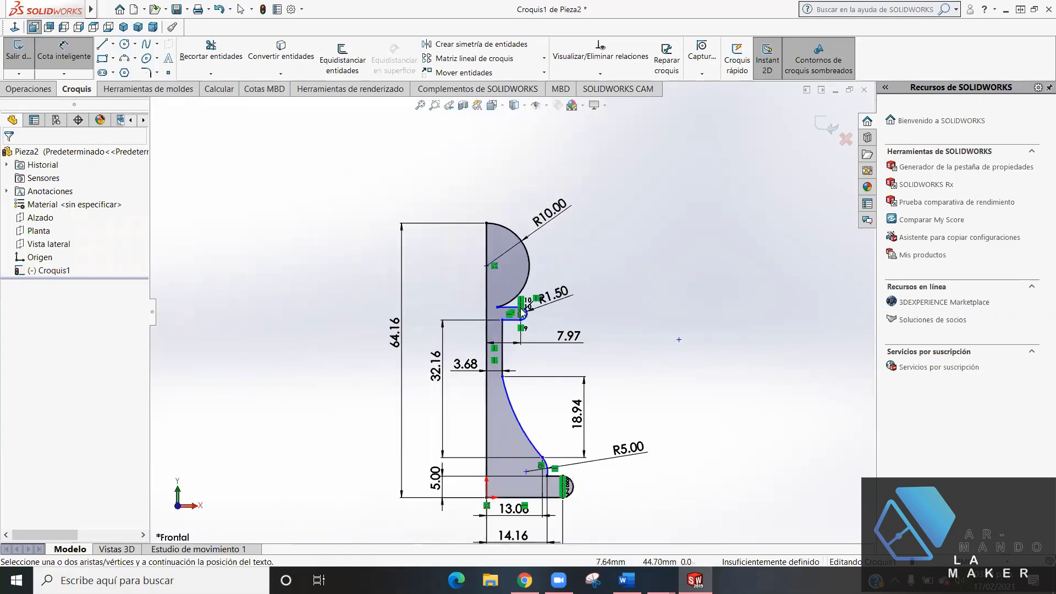
{"action": "left_click", "coordinate": [510, 320]}
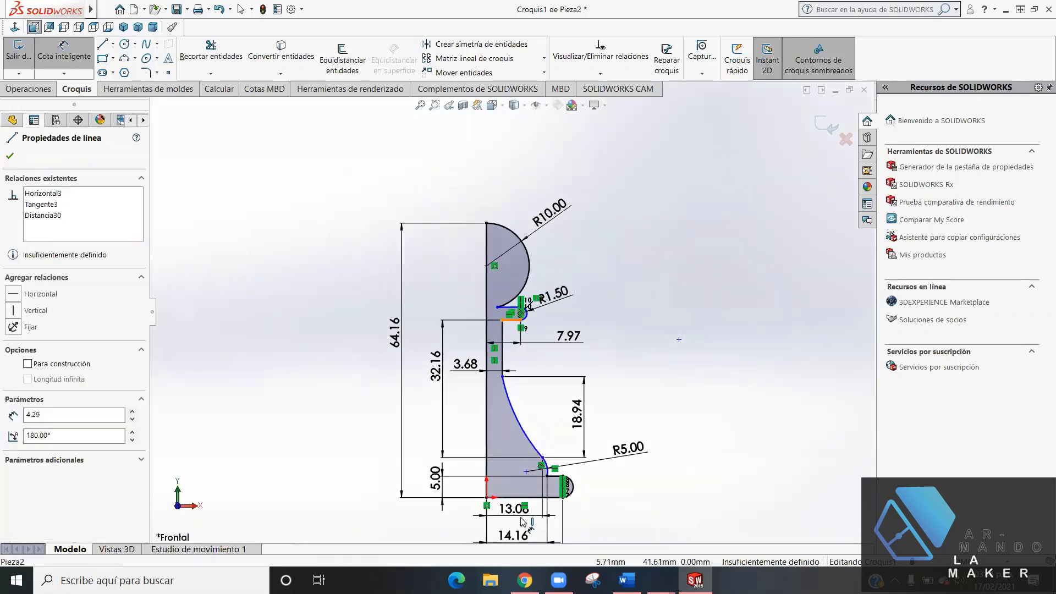
{"action": "left_click", "coordinate": [501, 498]}
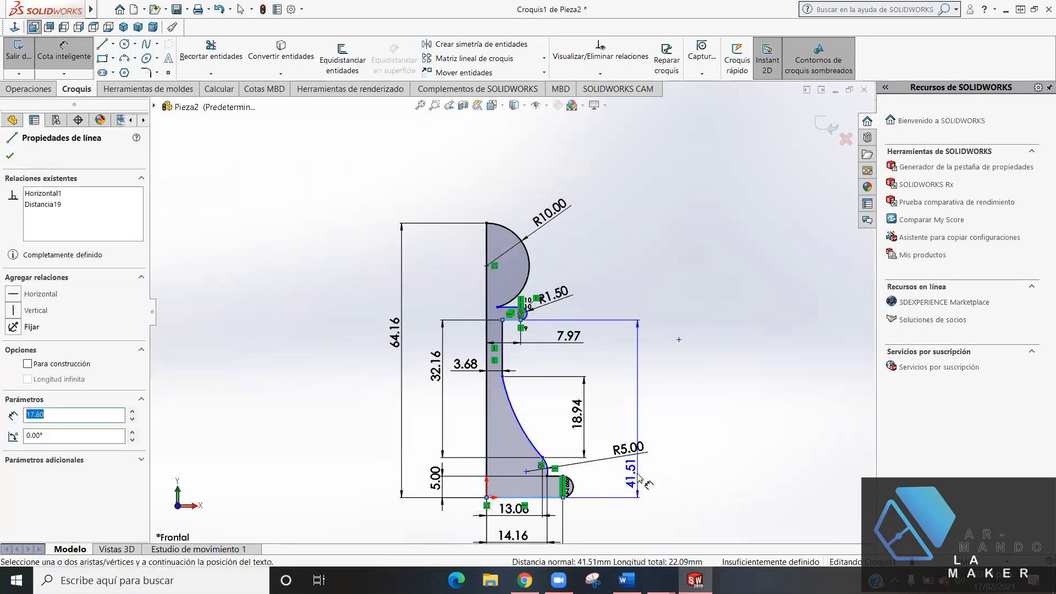
{"action": "left_click", "coordinate": [692, 449]}
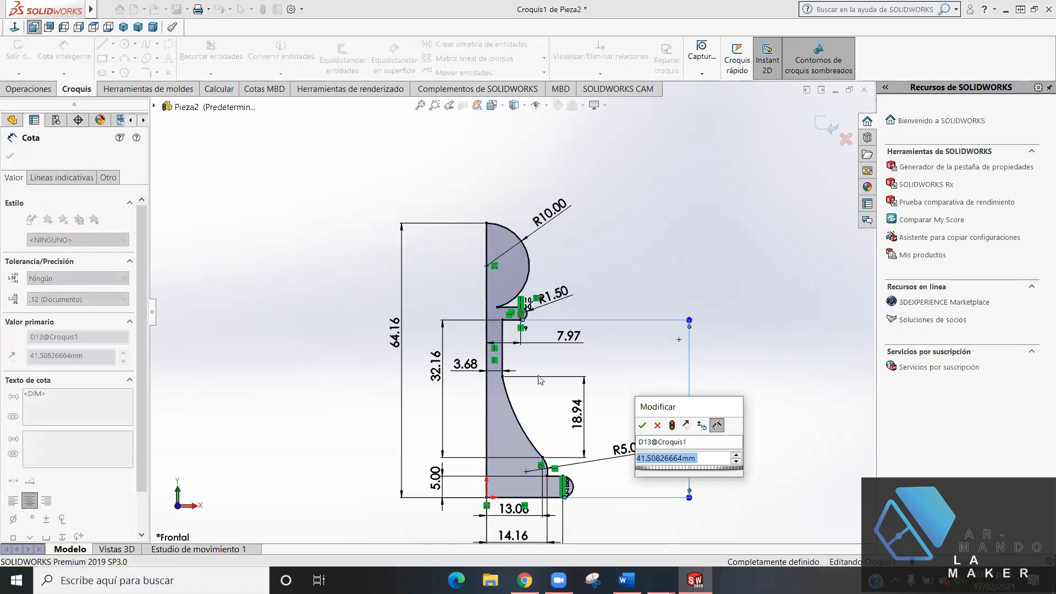
{"action": "left_click", "coordinate": [643, 426]}
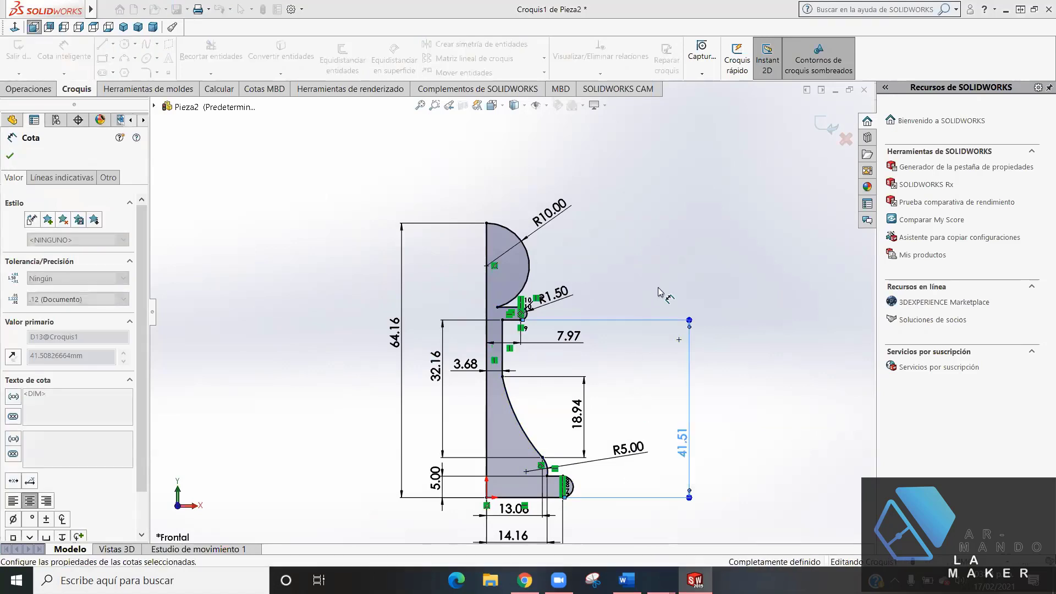
{"action": "left_click", "coordinate": [661, 292]}
- Switch to the reference slide in the browser to compare the pawn drawing's dimensions with the sketch, and return to SOLIDWORKS
{"action": "scroll", "coordinate": [605, 364], "scroll_direction": "up", "scroll_amount": 4}
{"action": "scroll", "coordinate": [543, 392], "scroll_direction": "down", "scroll_amount": 3}
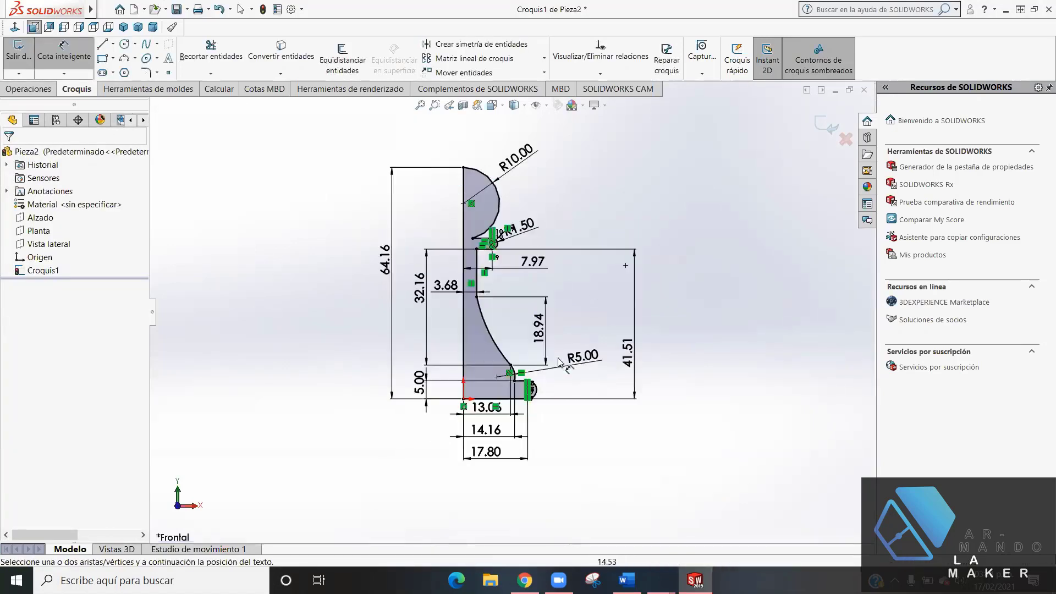
{"action": "scroll", "coordinate": [511, 308], "scroll_direction": "up", "scroll_amount": 3}
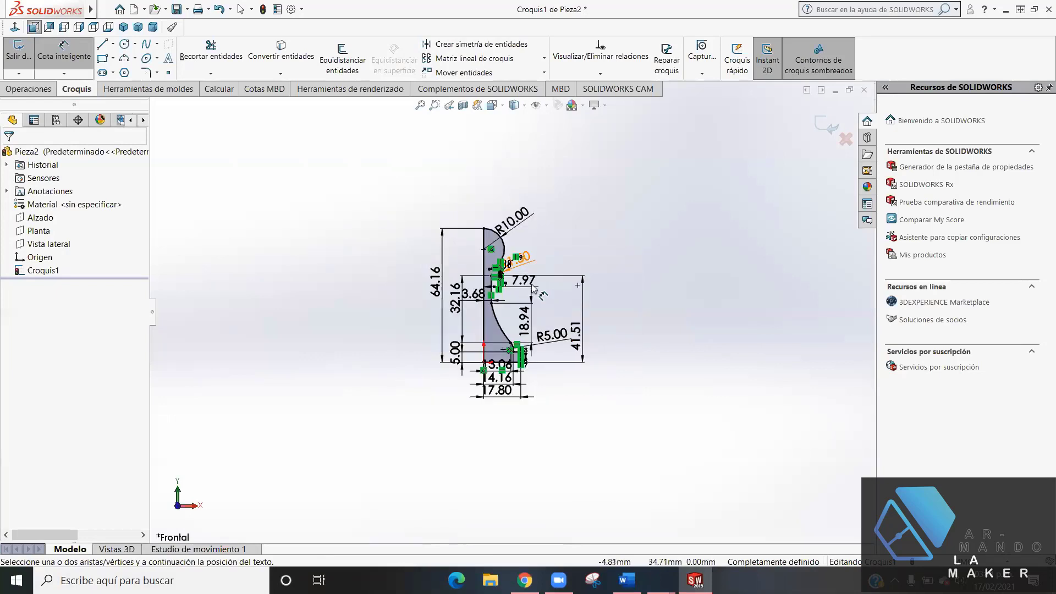
{"action": "scroll", "coordinate": [515, 276], "scroll_direction": "down", "scroll_amount": 3}
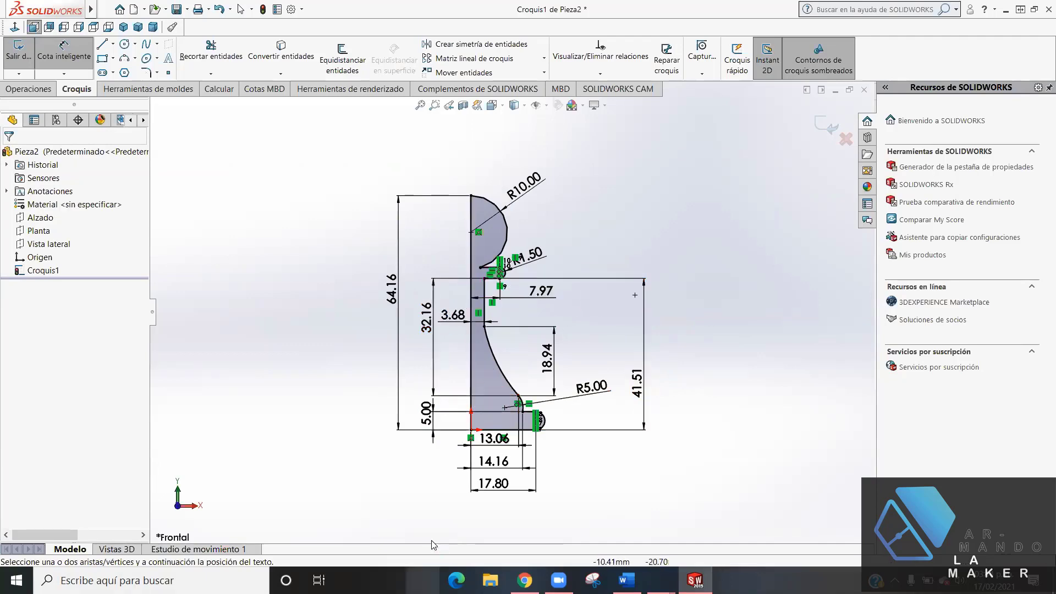
{"action": "left_click", "coordinate": [524, 581]}
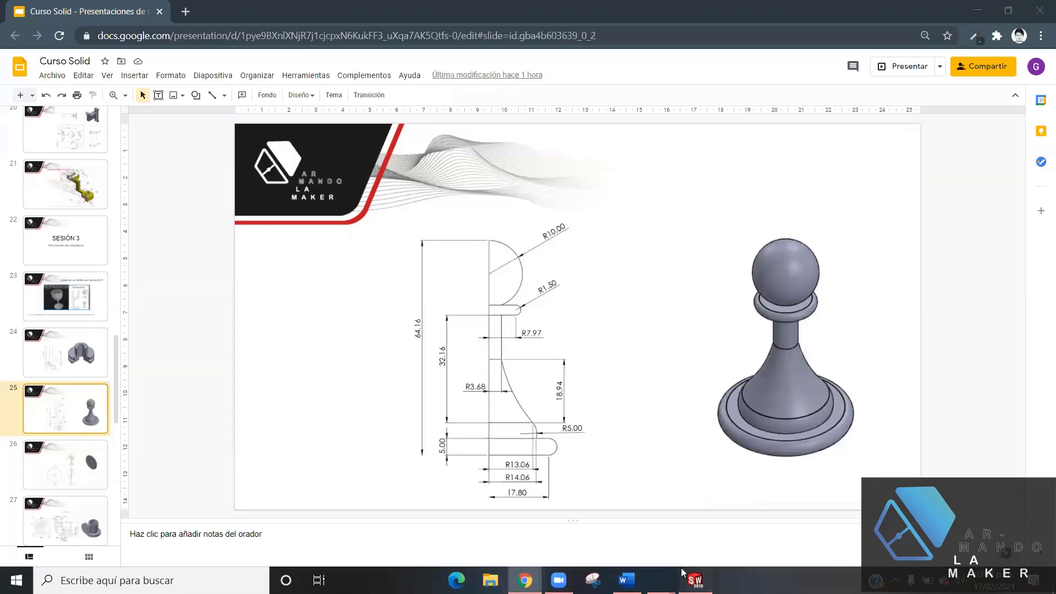
{"action": "left_click", "coordinate": [694, 580]}
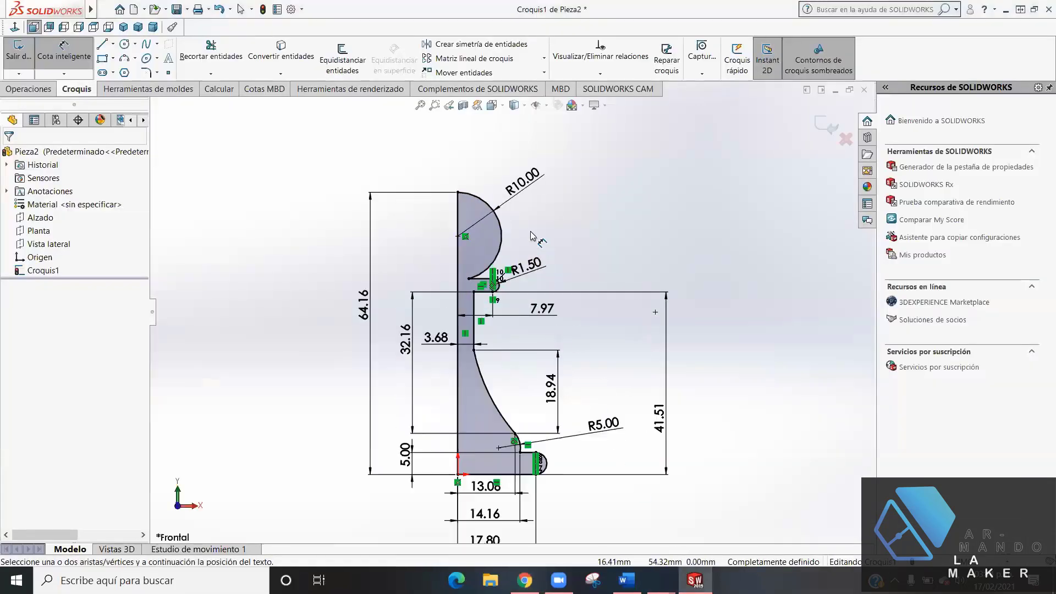
- Examine the profile where the head's arc meets the collar's upper edge, and check the surrounding dimensions
{"action": "scroll", "coordinate": [512, 237], "scroll_direction": "down", "scroll_amount": 3}
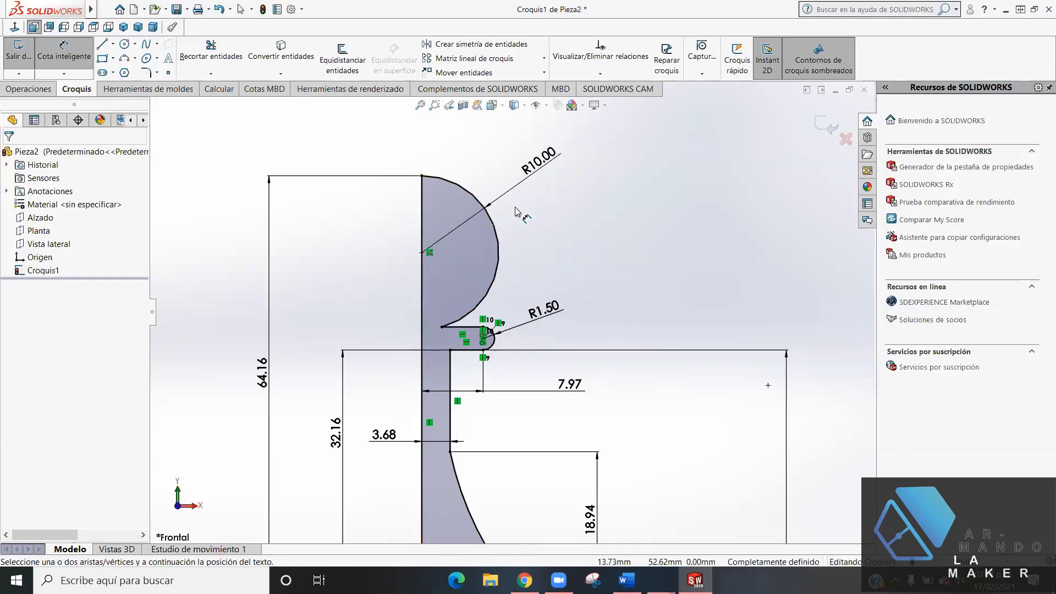
{"action": "scroll", "coordinate": [512, 313], "scroll_direction": "up", "scroll_amount": 4}
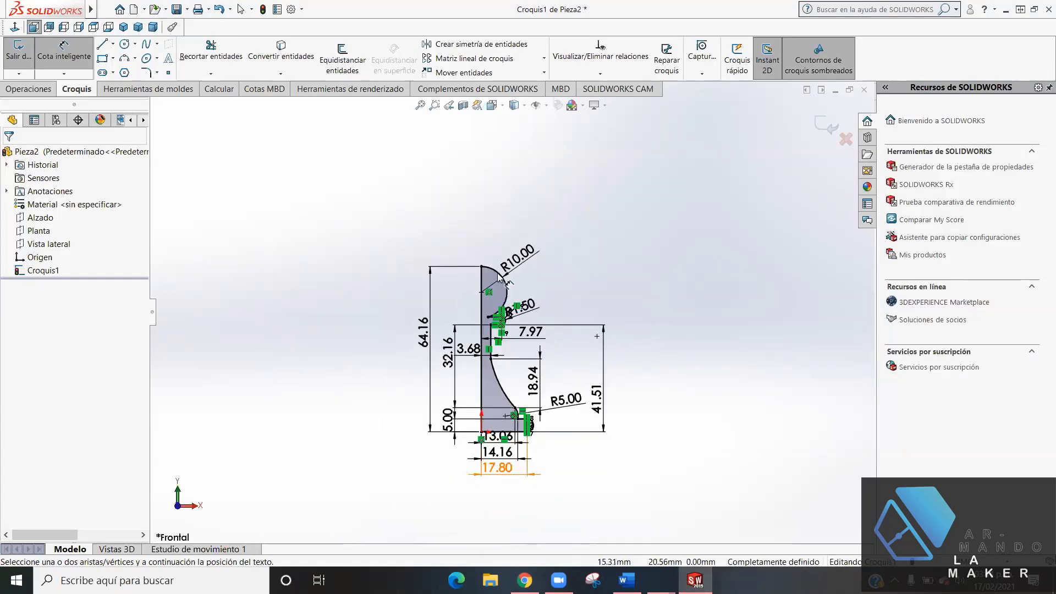
{"action": "scroll", "coordinate": [561, 385], "scroll_direction": "down", "scroll_amount": 3}
{"action": "scroll", "coordinate": [494, 370], "scroll_direction": "up", "scroll_amount": 2}
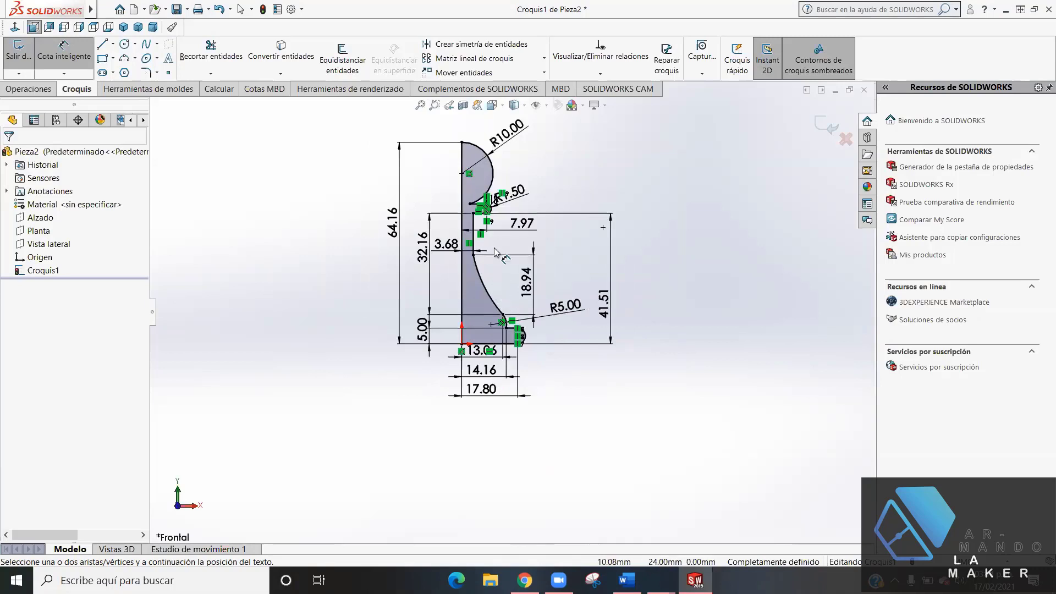
{"action": "scroll", "coordinate": [505, 211], "scroll_direction": "down", "scroll_amount": 1}
{"action": "scroll", "coordinate": [504, 215], "scroll_direction": "up", "scroll_amount": 1}
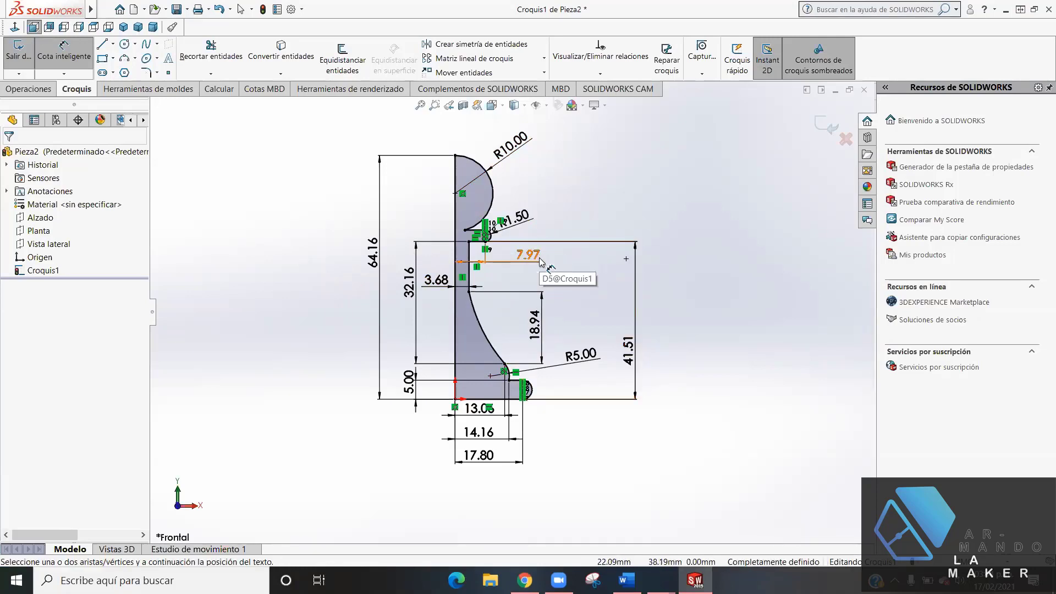
{"action": "scroll", "coordinate": [486, 207], "scroll_direction": "up", "scroll_amount": 5}
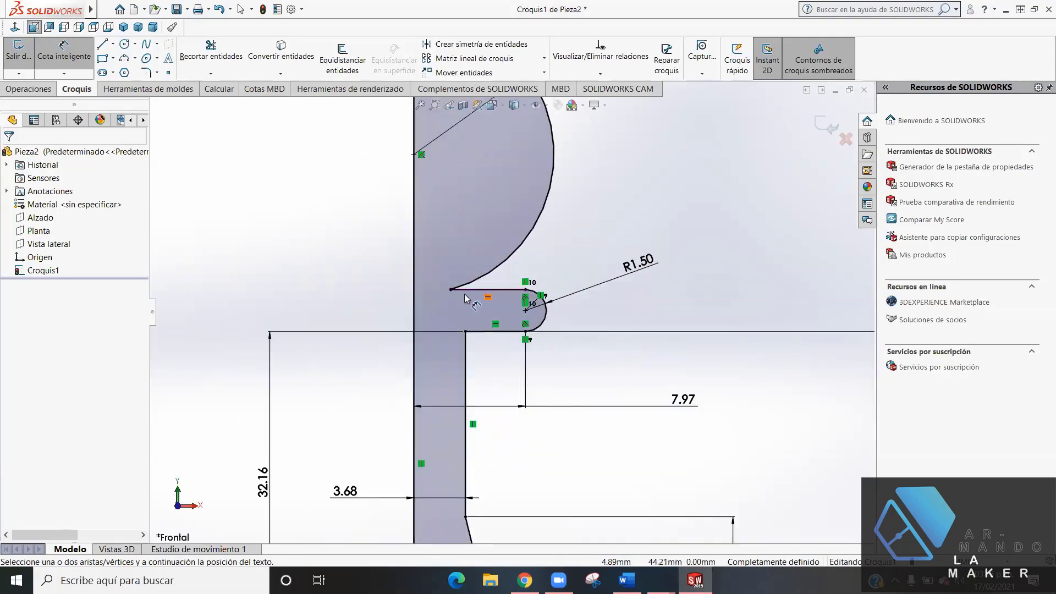
{"action": "scroll", "coordinate": [472, 288], "scroll_direction": "down", "scroll_amount": 2}
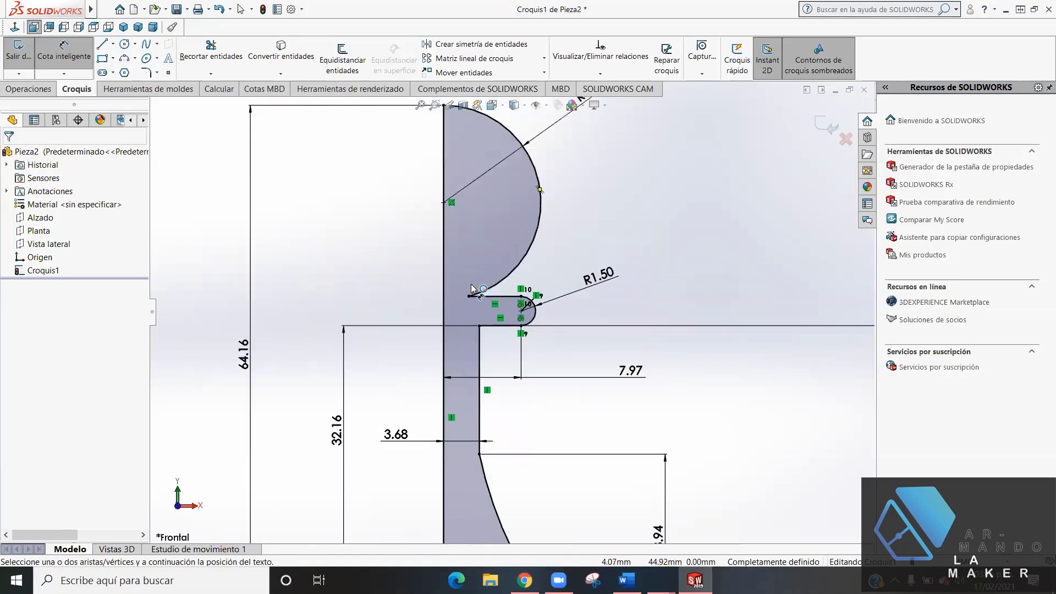
{"action": "scroll", "coordinate": [472, 310], "scroll_direction": "up", "scroll_amount": 1}
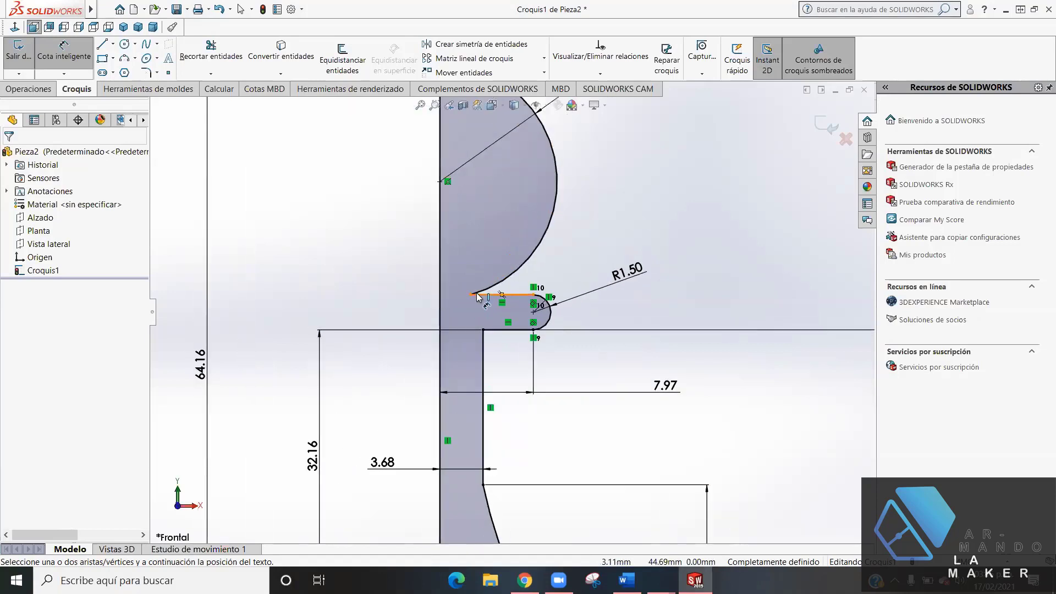
{"action": "scroll", "coordinate": [484, 302], "scroll_direction": "down", "scroll_amount": 3}
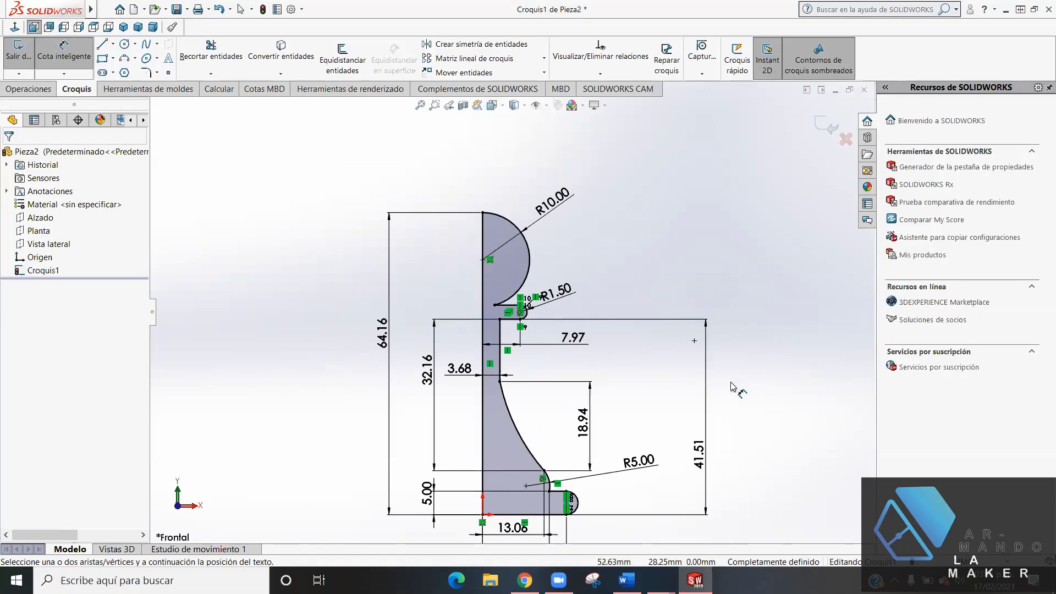
- Delete the height dimension between the base's bottom line and the collar's lower edge
{"action": "key", "text": "Escape"}
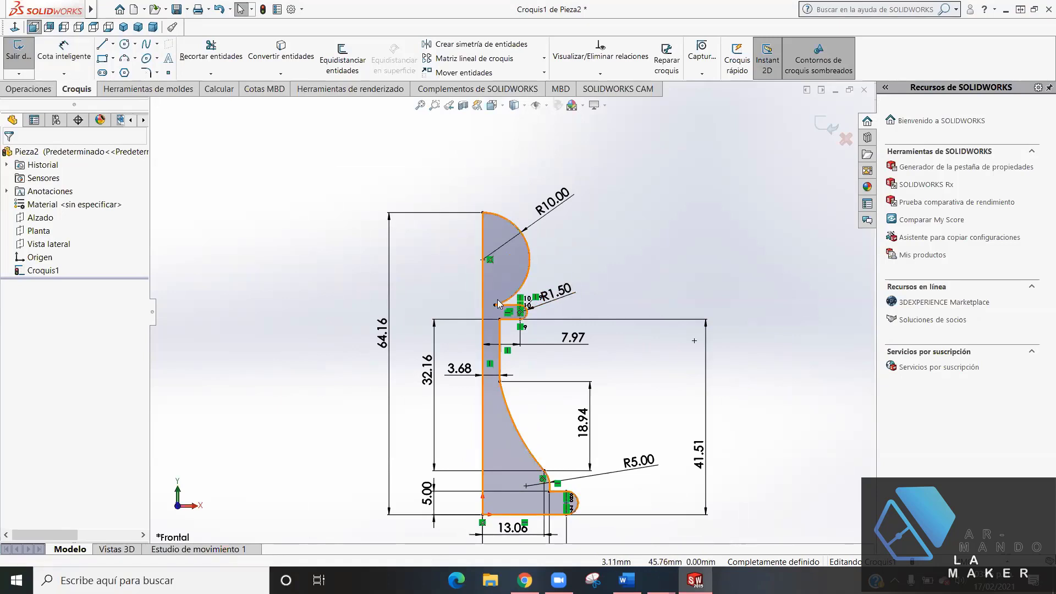
{"action": "left_click_drag", "start_coordinate": [740, 396], "coordinate": [678, 290]}
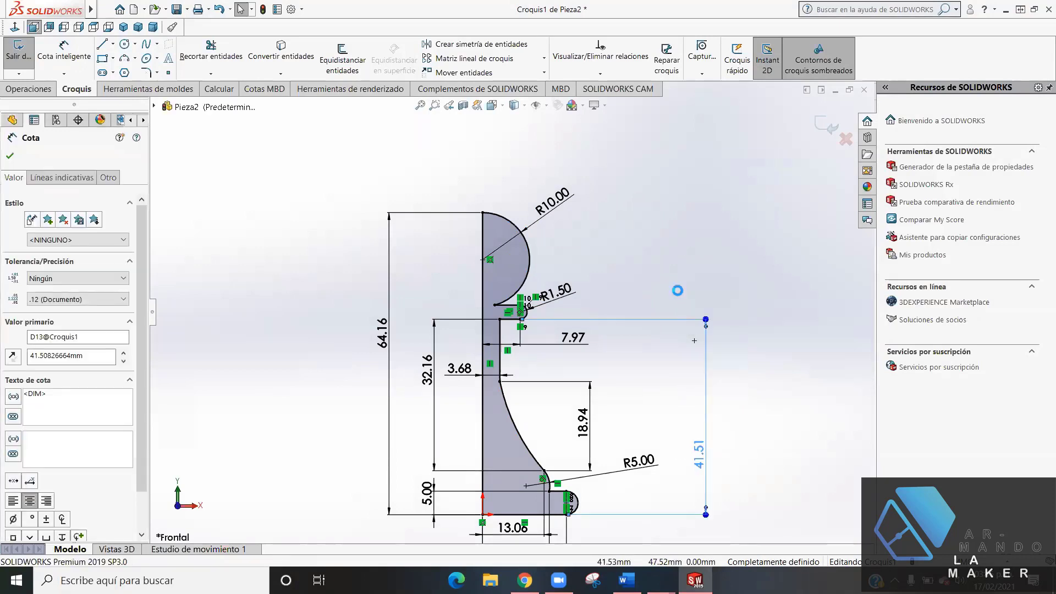
{"action": "key", "text": "Delete"}
- Try a tangent relation between the head's R10.00 arc and the collar's upper edge, and undo it
{"action": "scroll", "coordinate": [505, 304], "scroll_direction": "down", "scroll_amount": 6}
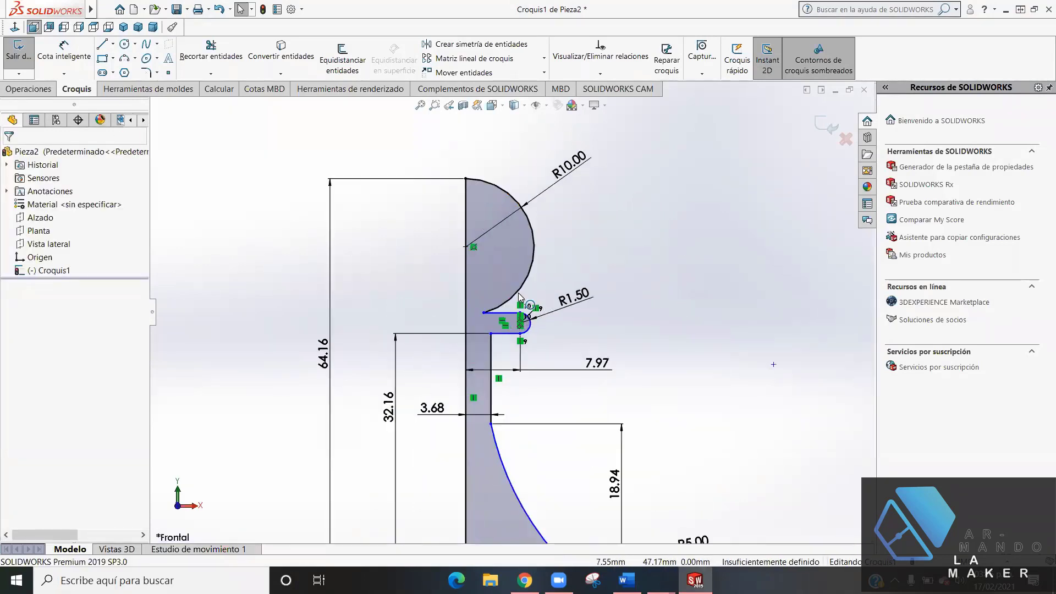
{"action": "left_click", "coordinate": [457, 339]}
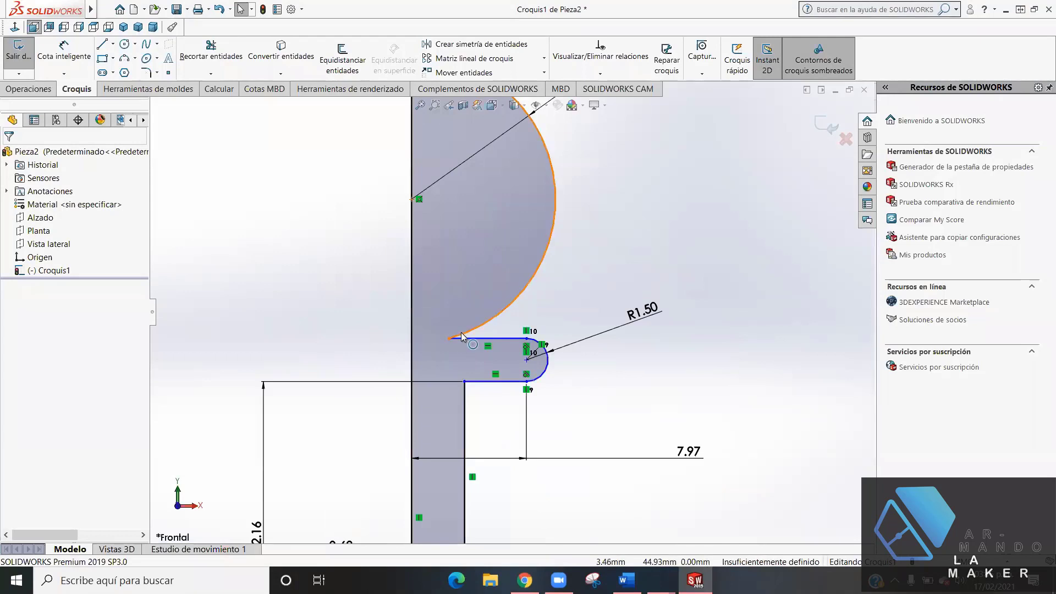
{"action": "left_click", "coordinate": [462, 337]}
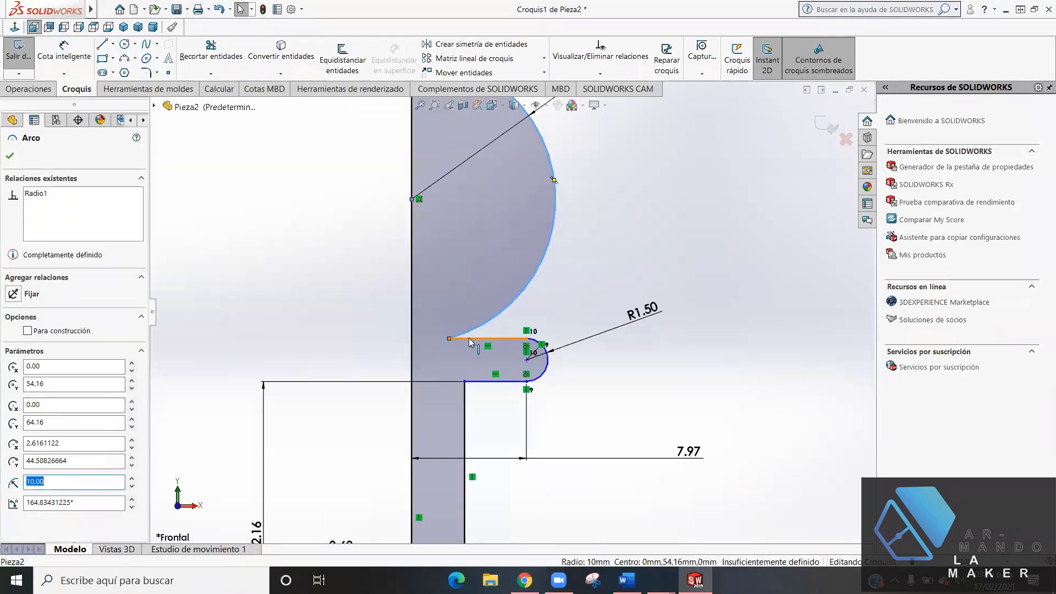
{"action": "left_click", "coordinate": [469, 337], "text": "ctrl"}
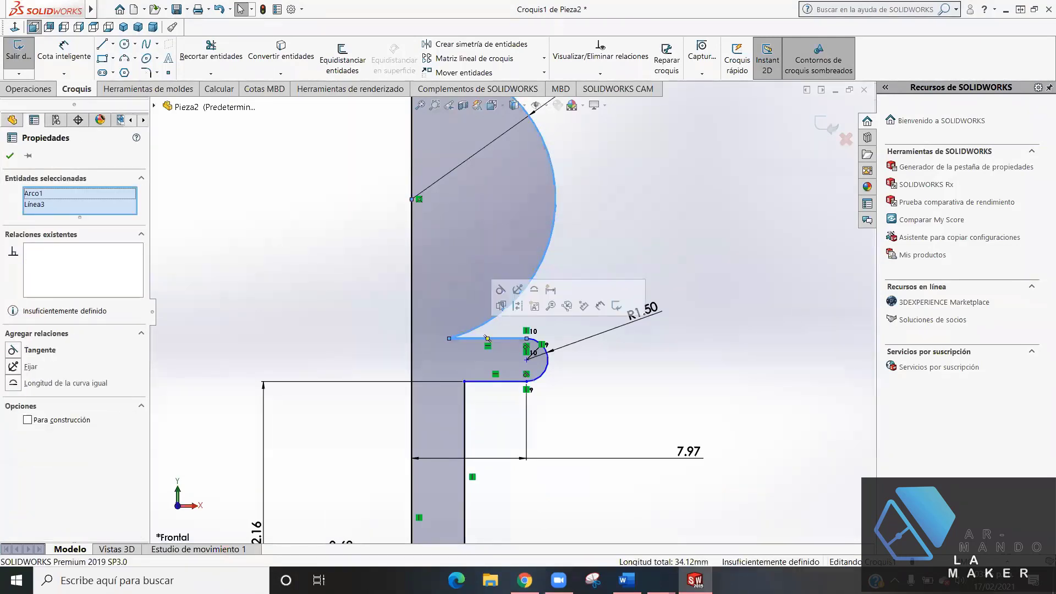
{"action": "left_click", "coordinate": [12, 350]}
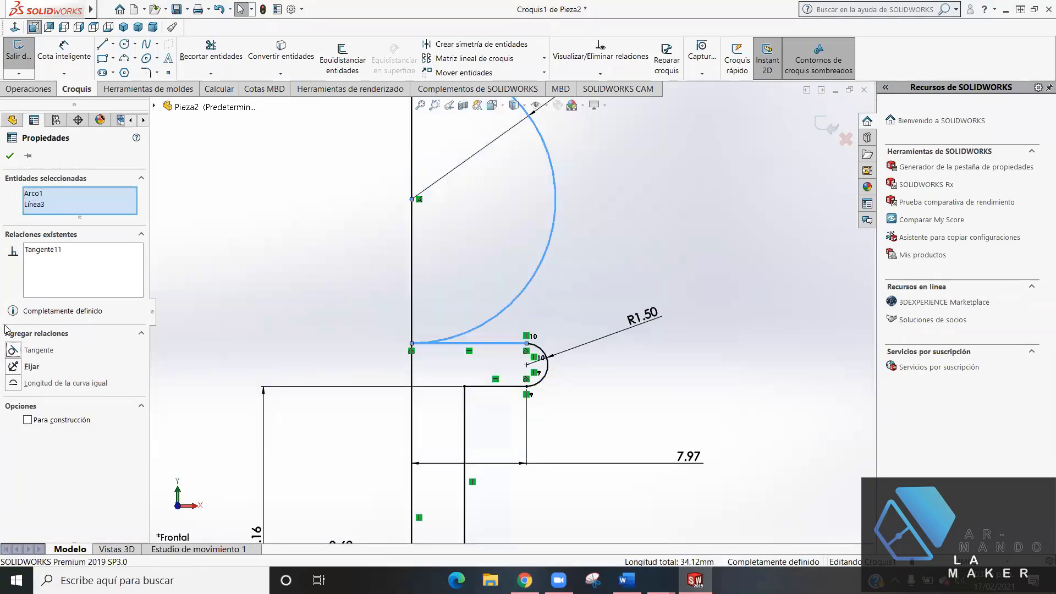
{"action": "key", "text": "ctrl+z"}
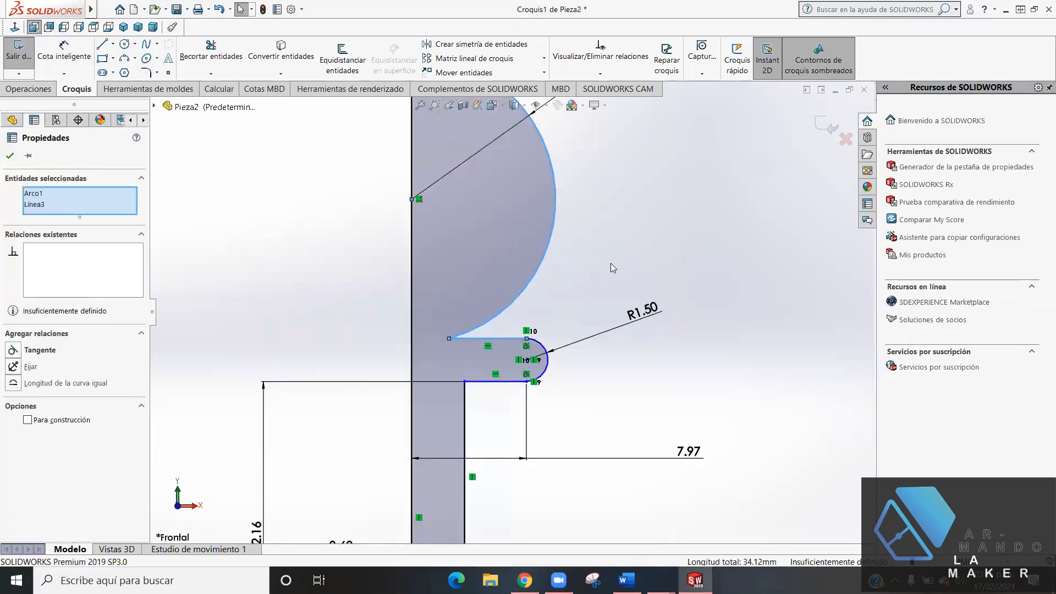
{"action": "left_click", "coordinate": [611, 267]}
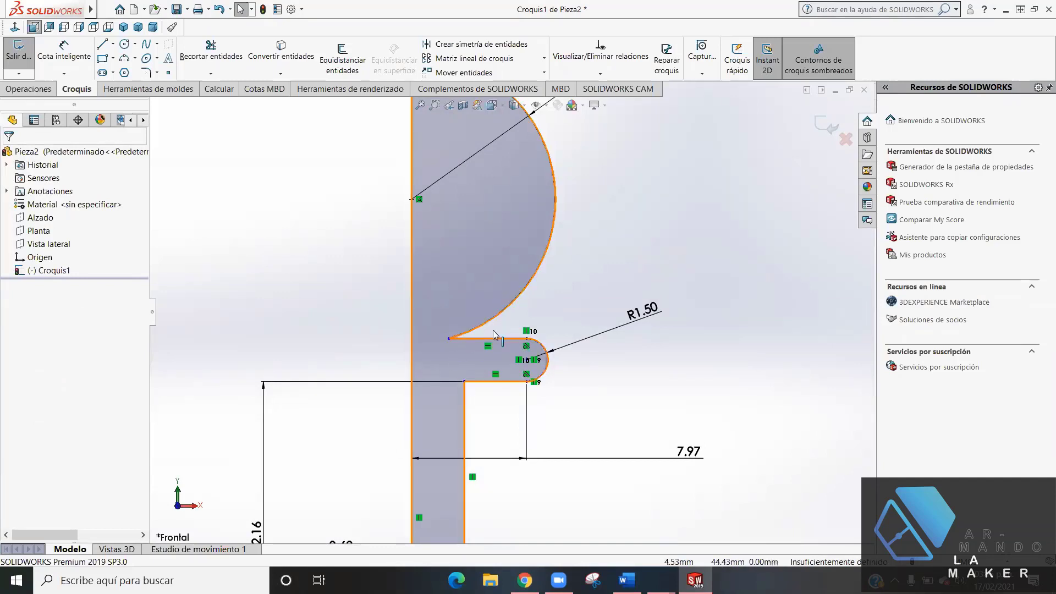
- Dimension the height from the base's bottom line to the collar's upper edge, placing the dimension to the right of the profile
{"action": "left_click", "coordinate": [76, 59]}
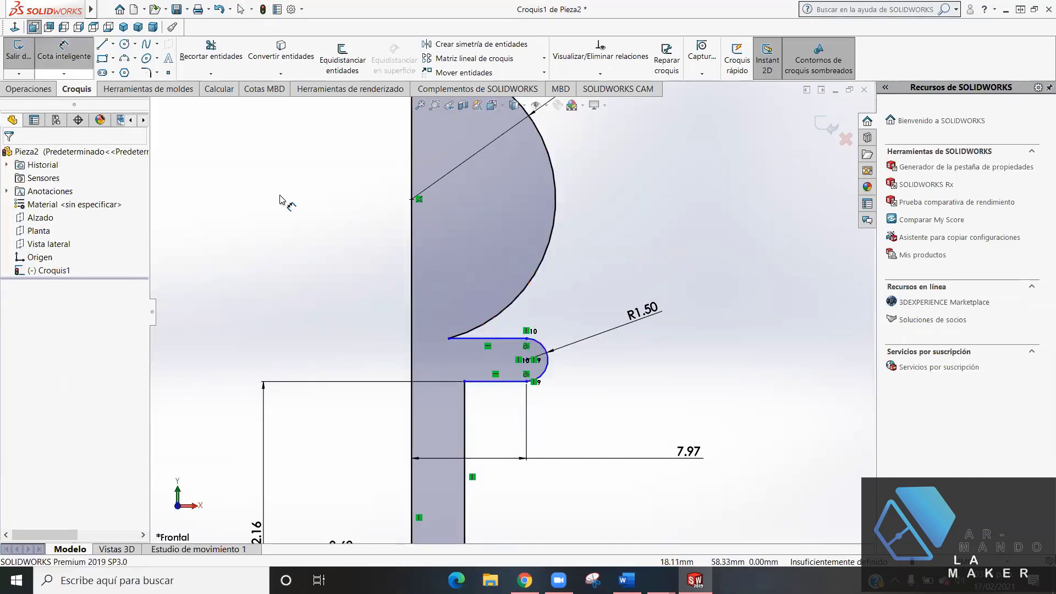
{"action": "left_click", "coordinate": [495, 344]}
{"action": "scroll", "coordinate": [495, 345], "scroll_direction": "up", "scroll_amount": 4}
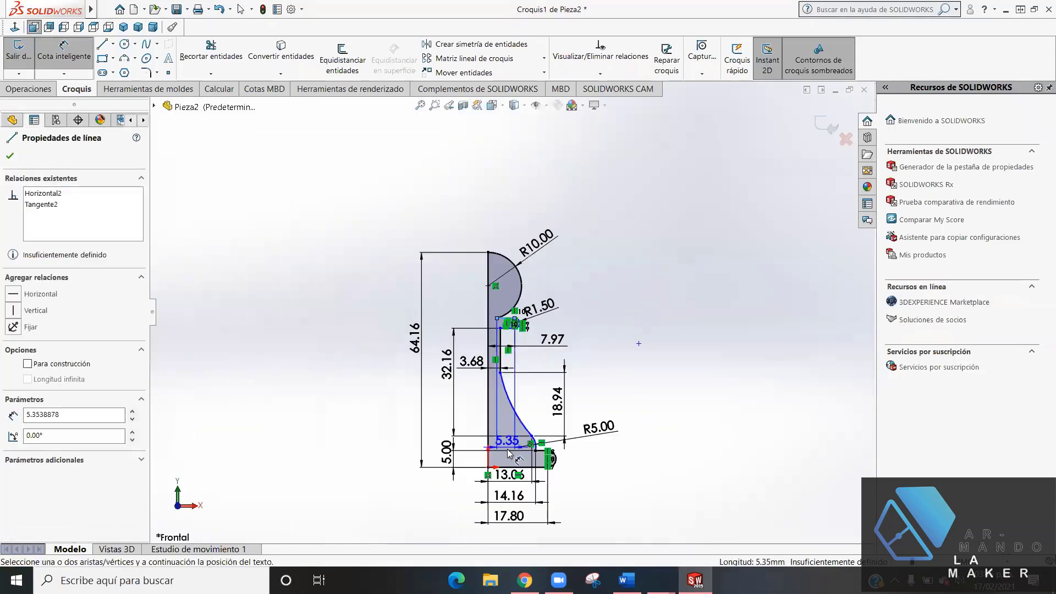
{"action": "left_click", "coordinate": [508, 467]}
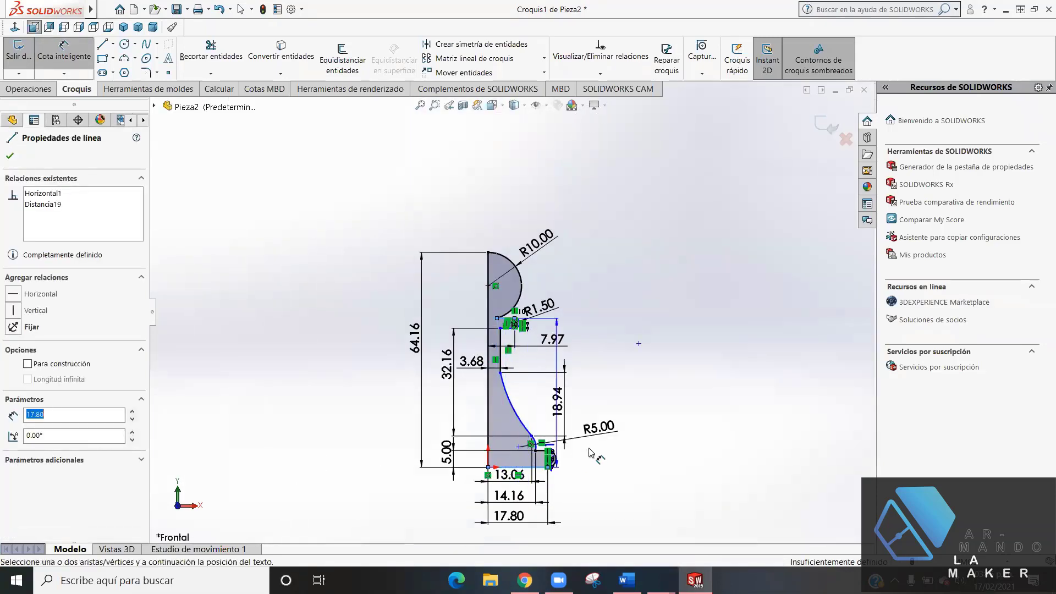
{"action": "left_click", "coordinate": [646, 428]}
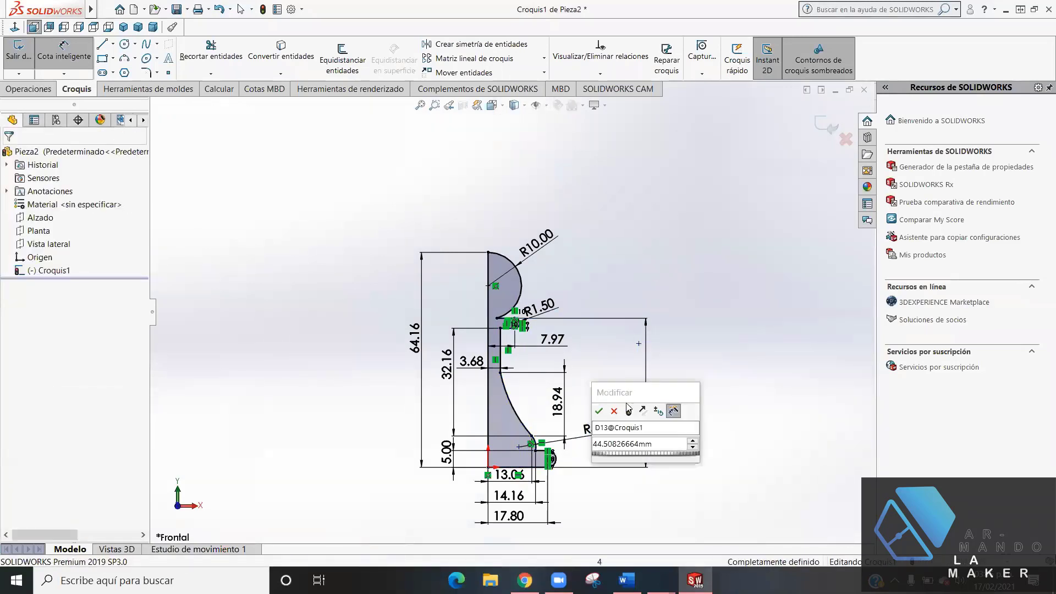
{"action": "left_click", "coordinate": [599, 412]}
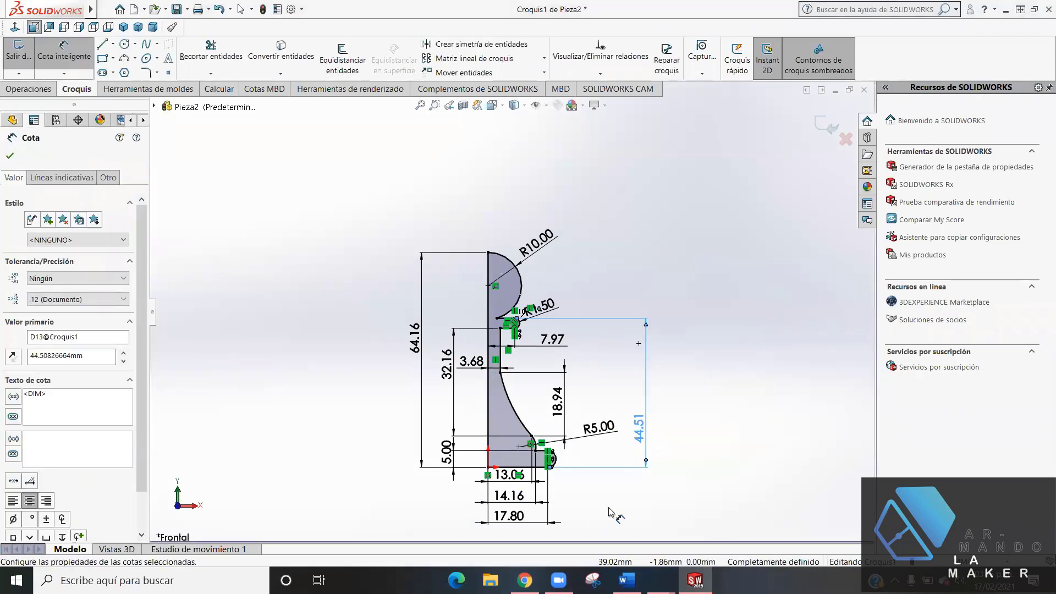
{"action": "scroll", "coordinate": [576, 405], "scroll_direction": "up", "scroll_amount": 2}
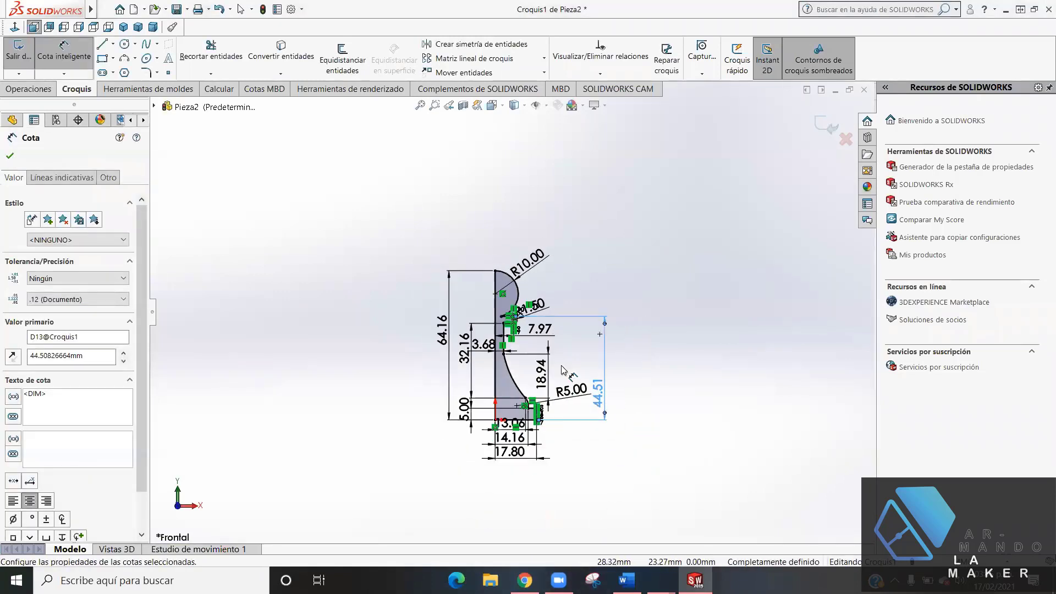
{"action": "scroll", "coordinate": [564, 370], "scroll_direction": "down", "scroll_amount": 3}
{"action": "scroll", "coordinate": [454, 249], "scroll_direction": "down", "scroll_amount": 3}
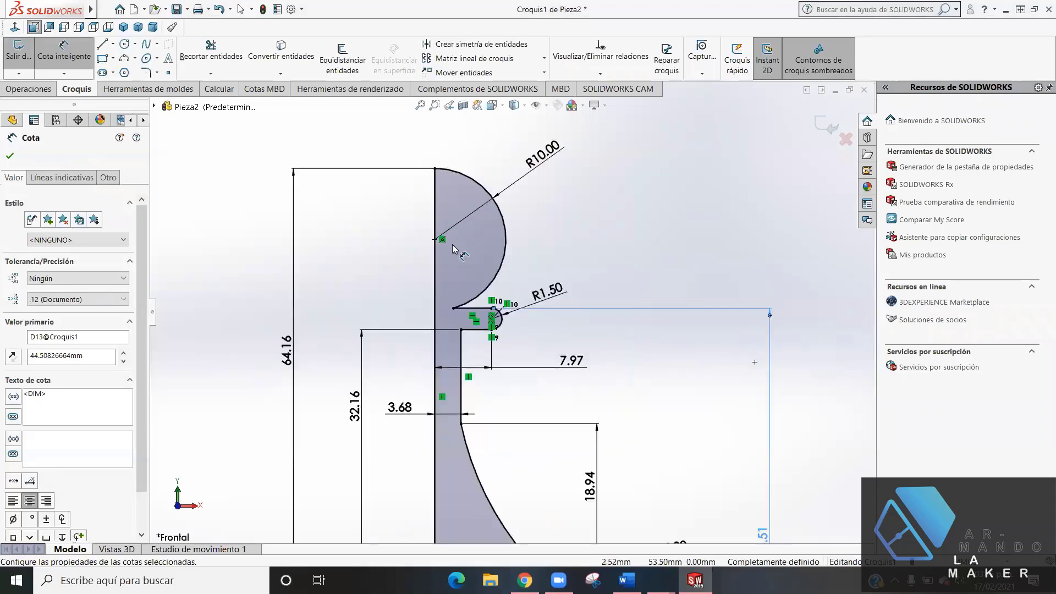
{"action": "scroll", "coordinate": [517, 309], "scroll_direction": "up", "scroll_amount": 4}
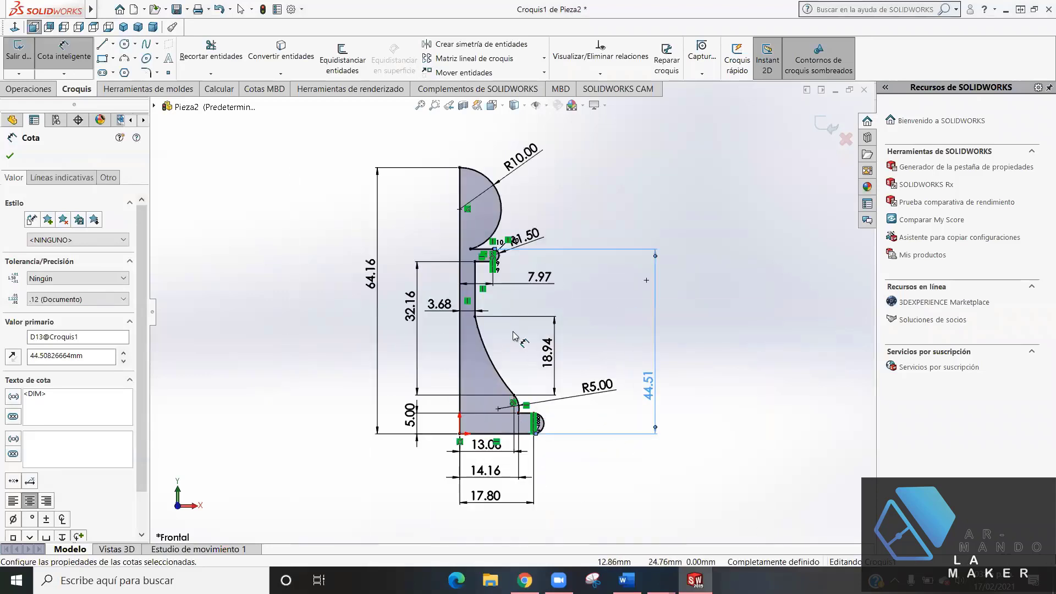
{"action": "left_click", "coordinate": [10, 156]}
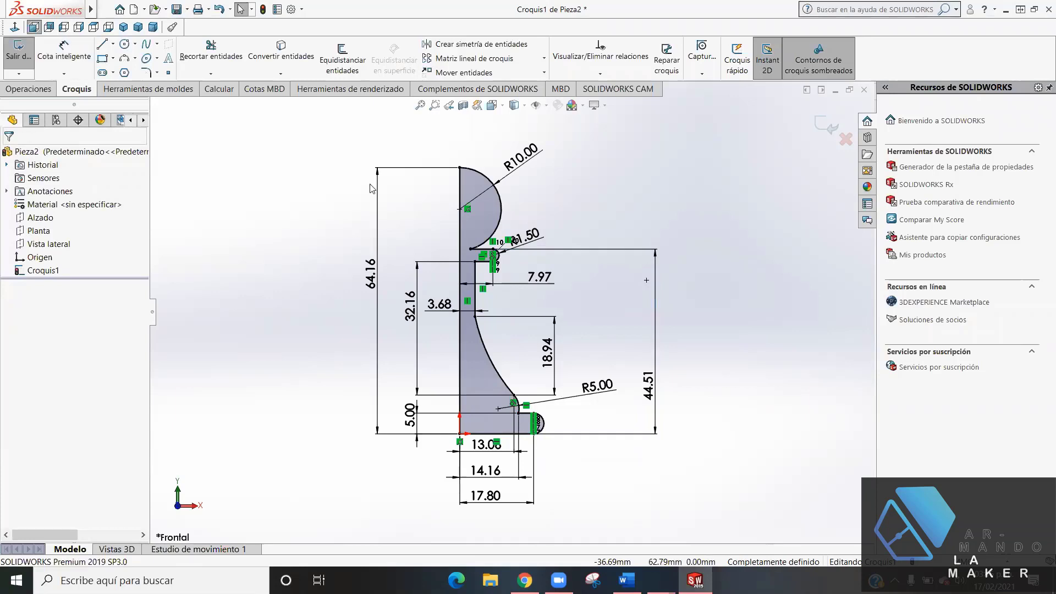
- Exit the sketch and revolve the pawn's half-profile 360° about its vertical centre line into a solid
{"action": "left_click", "coordinate": [830, 127]}
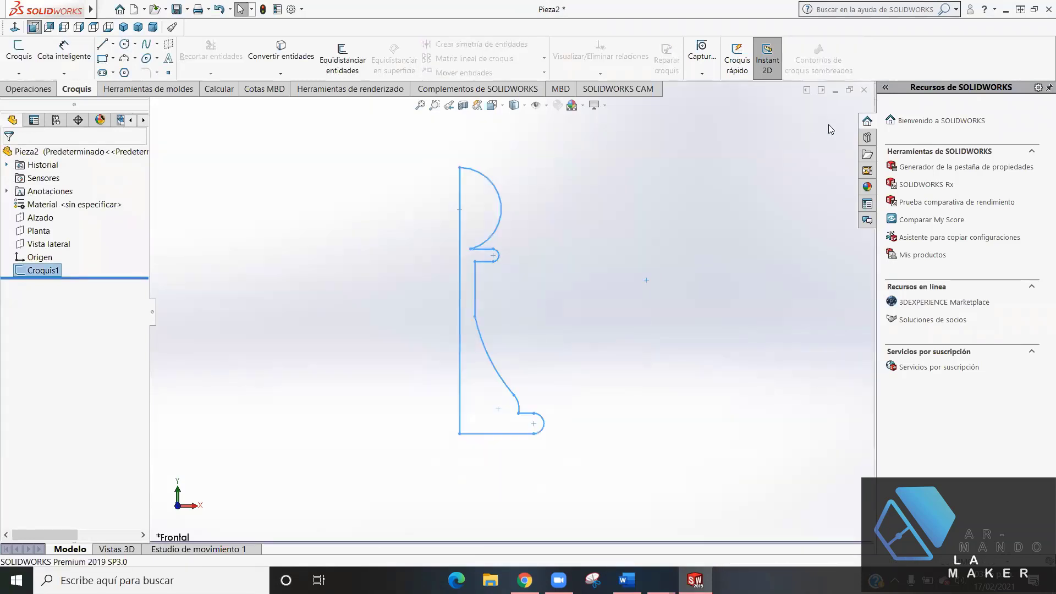
{"action": "left_click", "coordinate": [276, 193]}
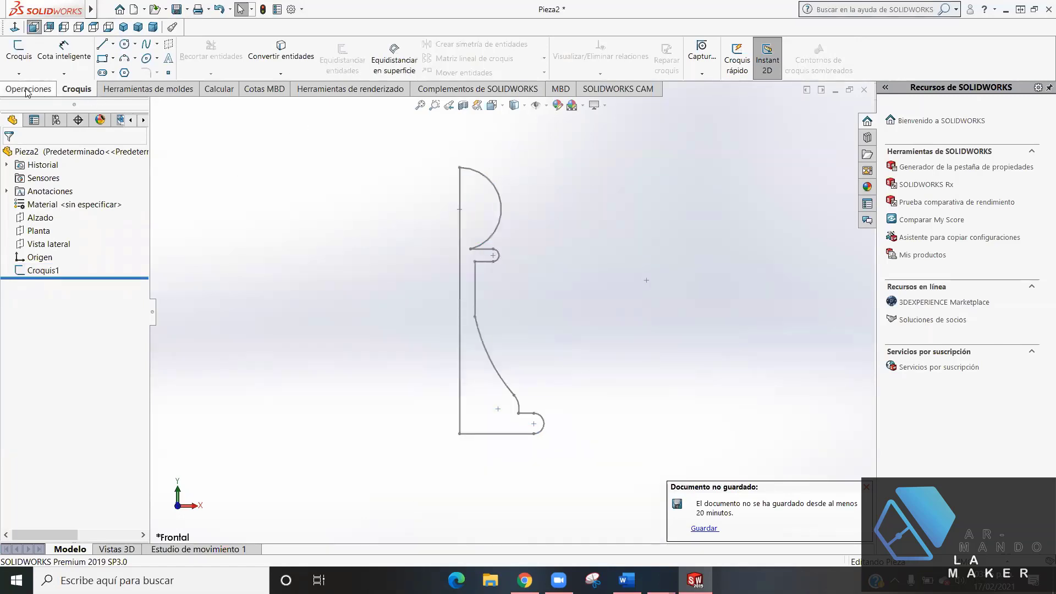
{"action": "left_click", "coordinate": [38, 91]}
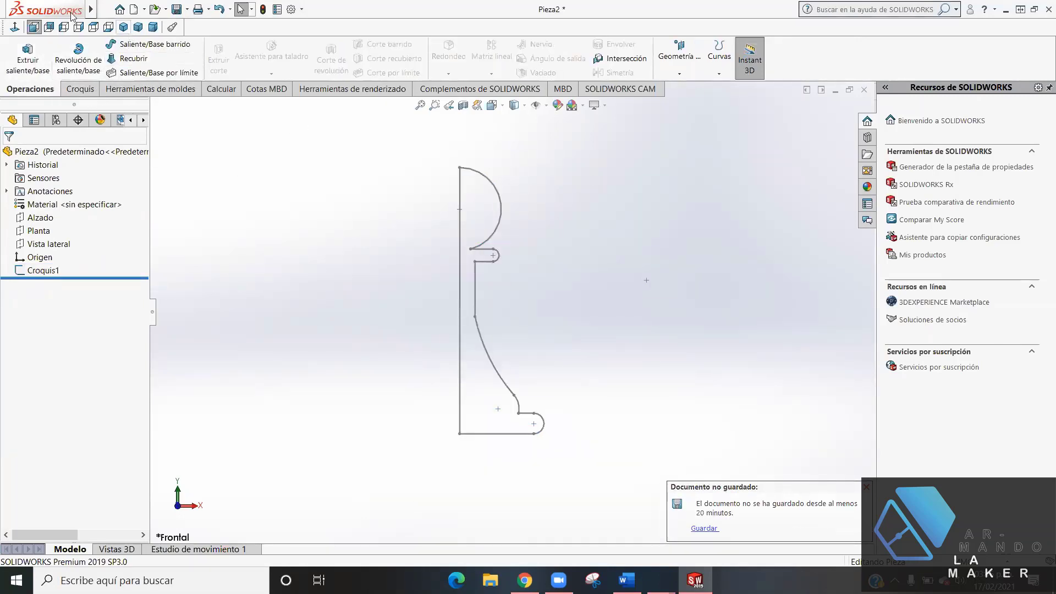
{"action": "left_click", "coordinate": [84, 61]}
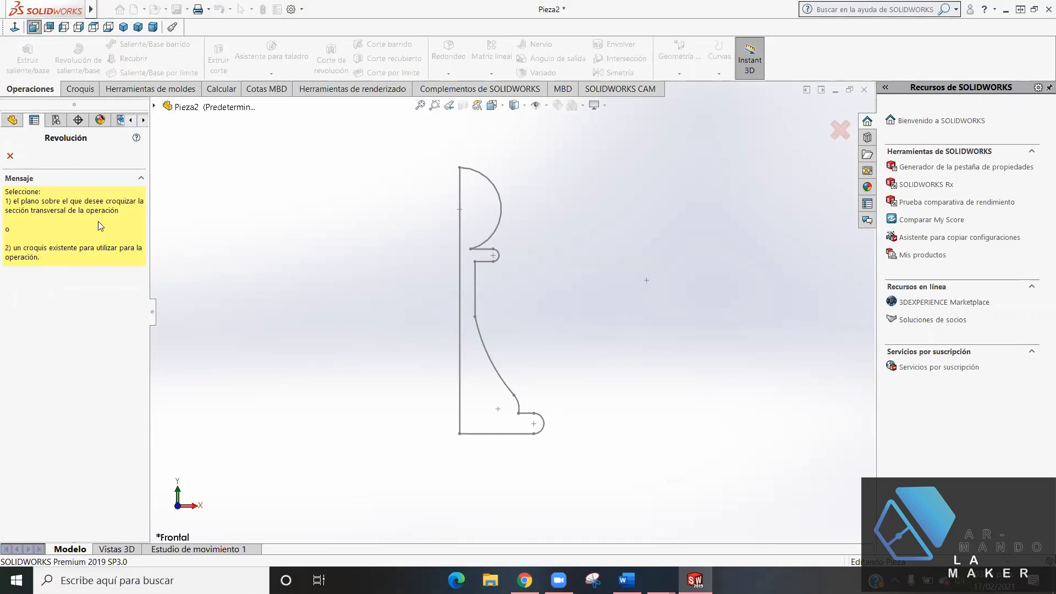
{"action": "left_click", "coordinate": [177, 108]}
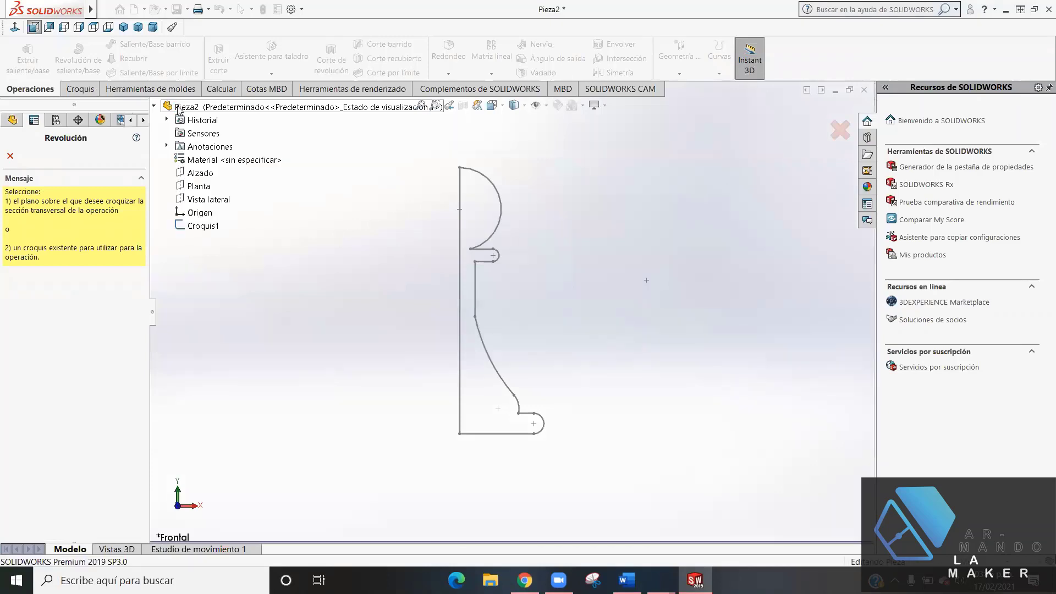
{"action": "left_click", "coordinate": [196, 226]}
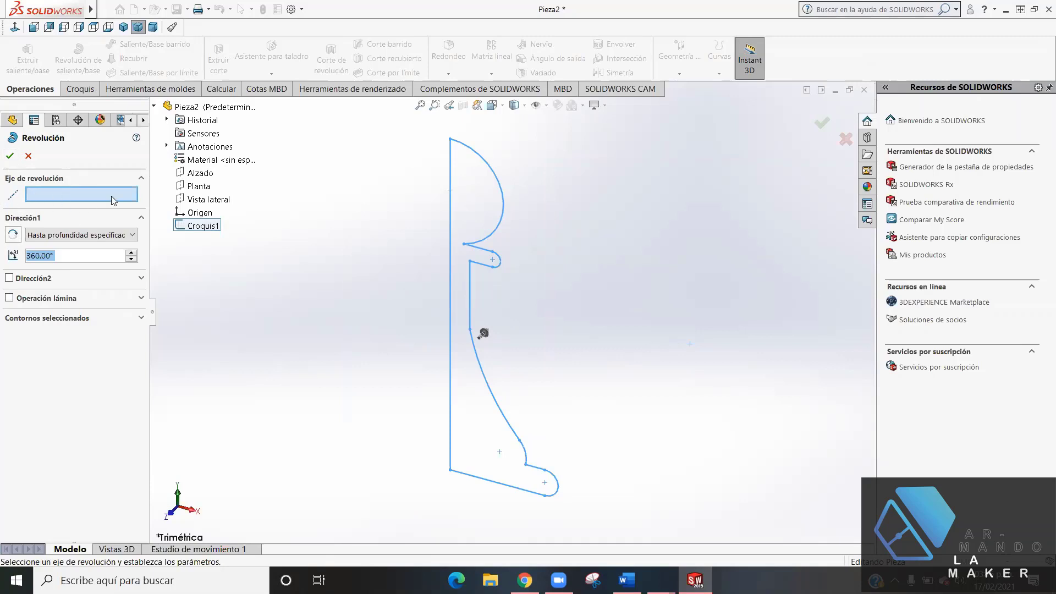
{"action": "left_click", "coordinate": [452, 176]}
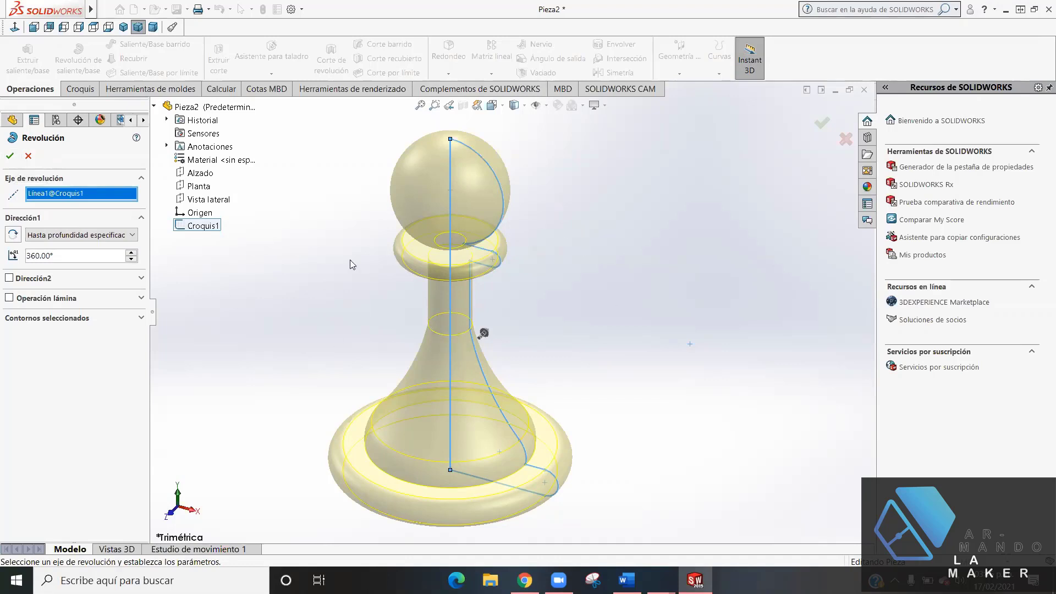
{"action": "left_click", "coordinate": [10, 157]}
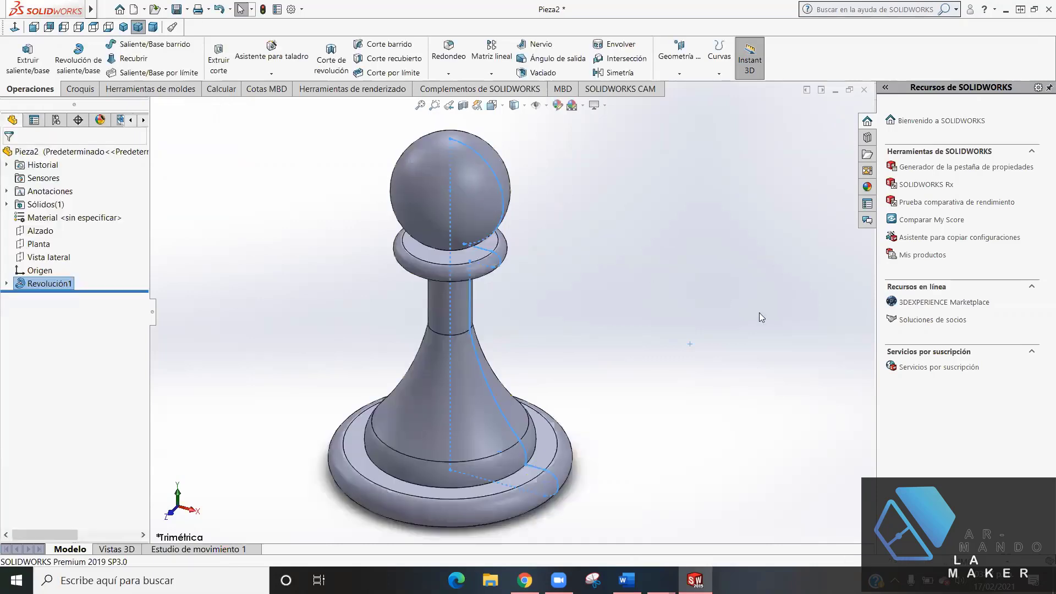
{"action": "left_click", "coordinate": [728, 335]}
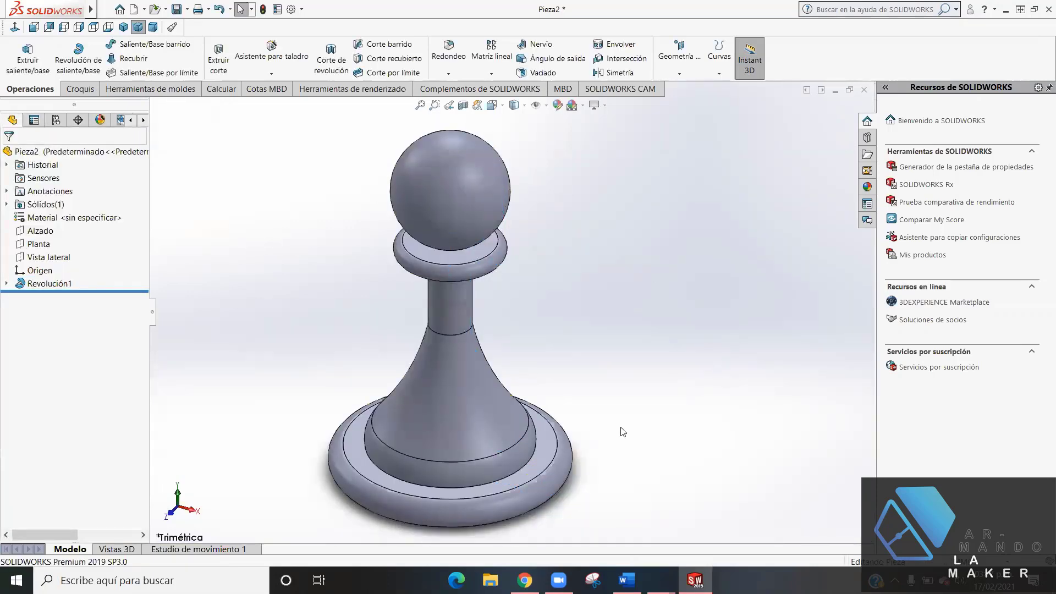
- Reopen the profile sketch of the revolved pawn for editing
{"action": "mouse_move", "coordinate": [624, 429]}
{"action": "middle_mouse_down"}
{"action": "mouse_move", "coordinate": [646, 293]}
{"action": "mouse_move", "coordinate": [617, 207]}
{"action": "mouse_move", "coordinate": [597, 399]}
{"action": "mouse_move", "coordinate": [506, 304]}
{"action": "mouse_move", "coordinate": [500, 386]}
{"action": "mouse_move", "coordinate": [488, 254]}
{"action": "mouse_move", "coordinate": [533, 257]}
{"action": "mouse_move", "coordinate": [569, 239]}
{"action": "mouse_move", "coordinate": [506, 146]}
{"action": "mouse_move", "coordinate": [557, 334]}
{"action": "middle_mouse_up"}
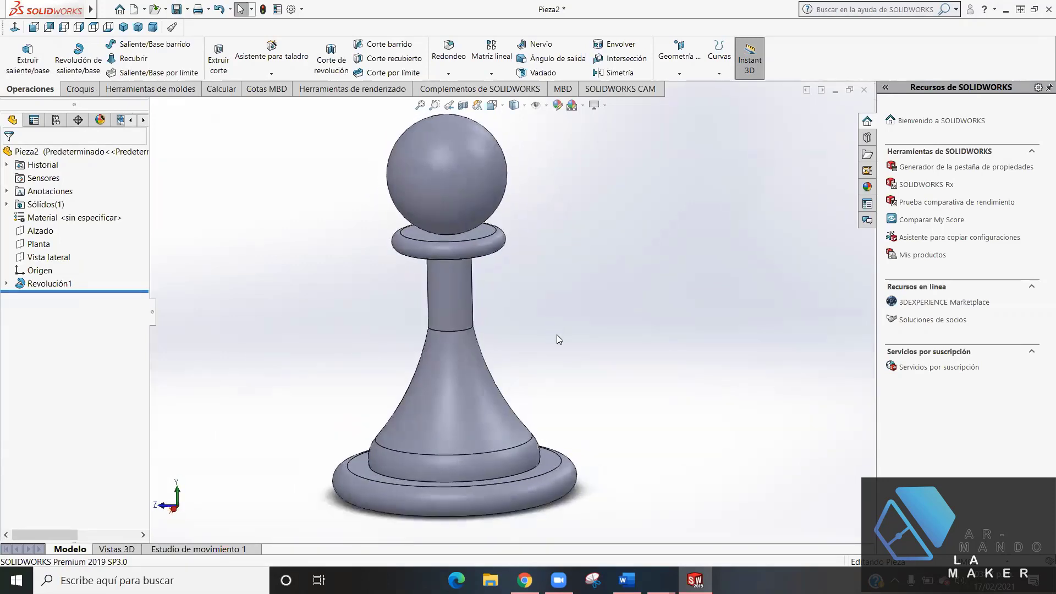
{"action": "key", "text": "ctrl+7"}
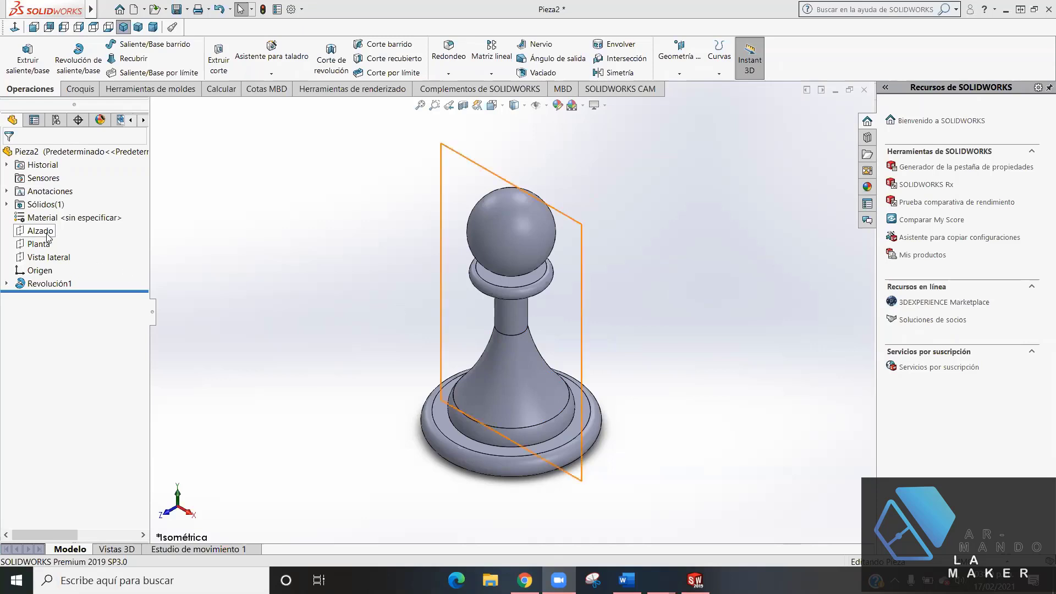
{"action": "left_click", "coordinate": [7, 284]}
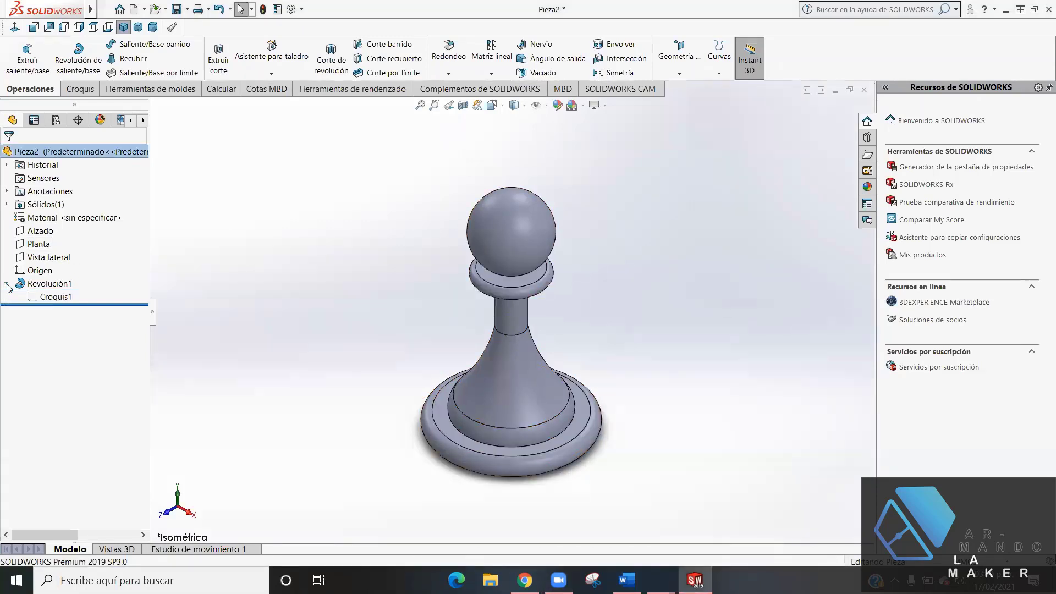
{"action": "left_click", "coordinate": [42, 300]}
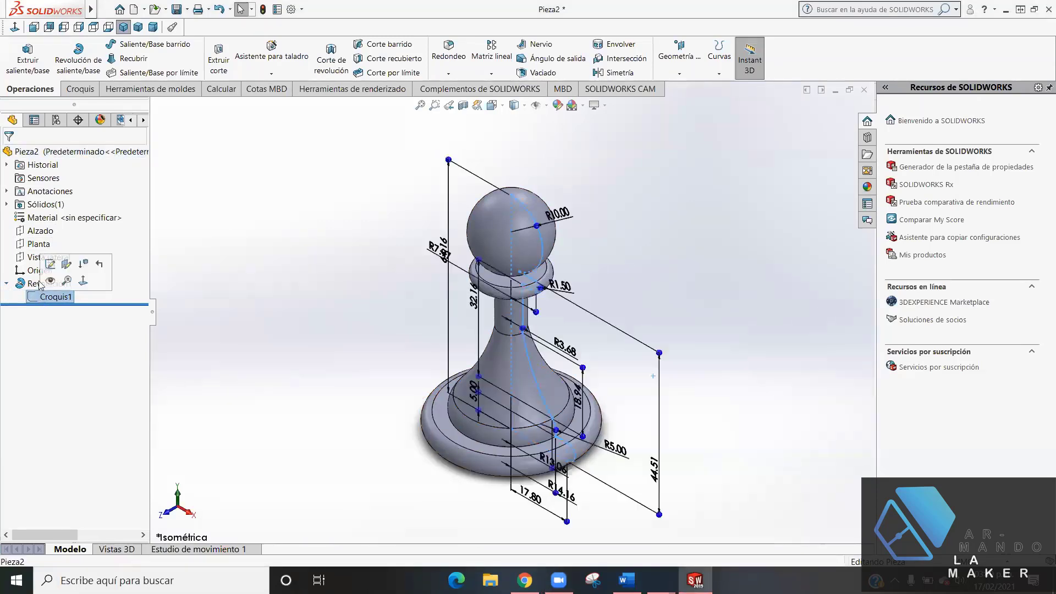
{"action": "left_click", "coordinate": [50, 265]}
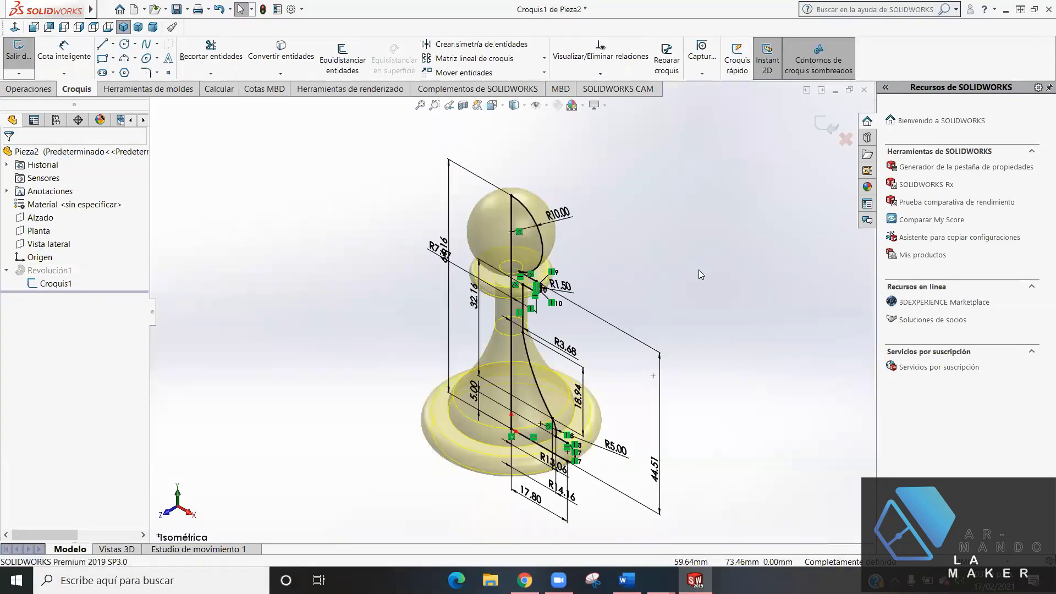
{"action": "key", "text": "f"}
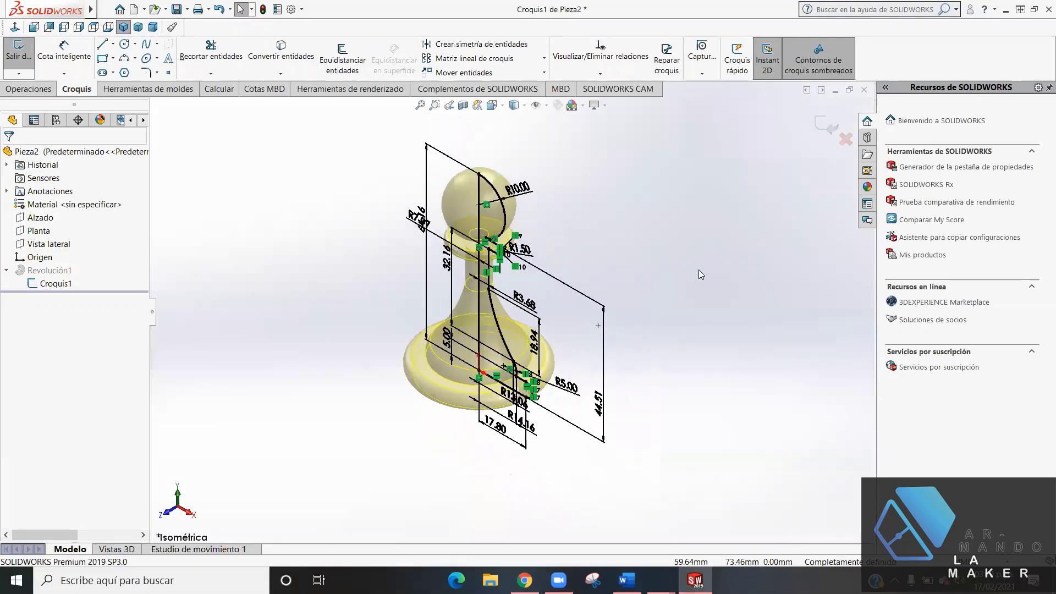
{"action": "key", "text": "ctrl+1"}
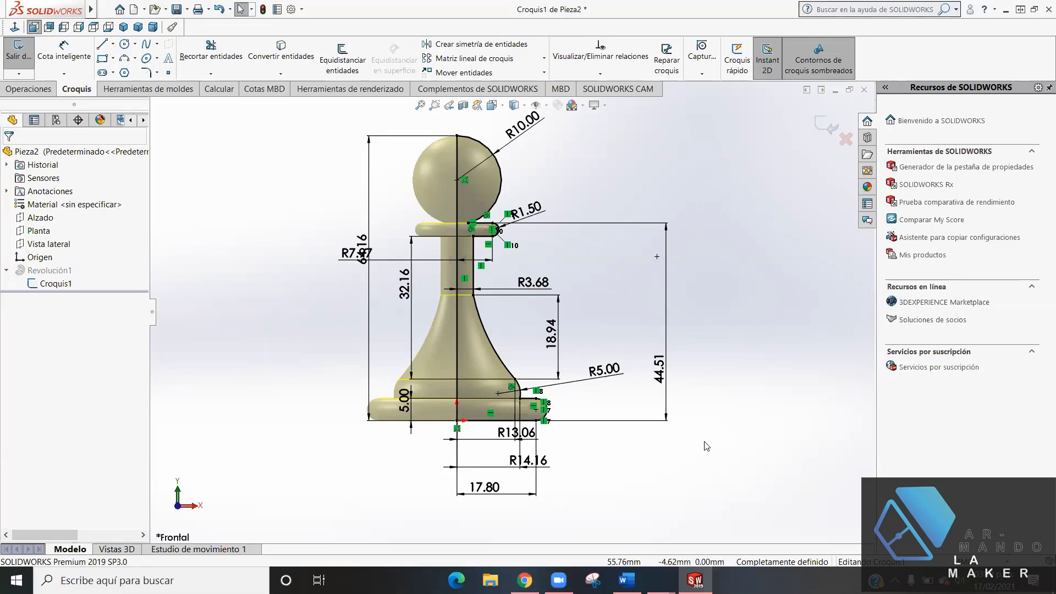
- Delete the 44.51 height dimension and shift the collar's edges up and down to test how the profile moves
{"action": "mouse_move", "coordinate": [705, 440]}
{"action": "left_mouse_down"}
{"action": "mouse_move", "coordinate": [616, 250]}
{"action": "mouse_move", "coordinate": [658, 285]}
{"action": "mouse_move", "coordinate": [642, 249]}
{"action": "mouse_move", "coordinate": [644, 210]}
{"action": "left_mouse_up"}
{"action": "key", "text": "Delete"}
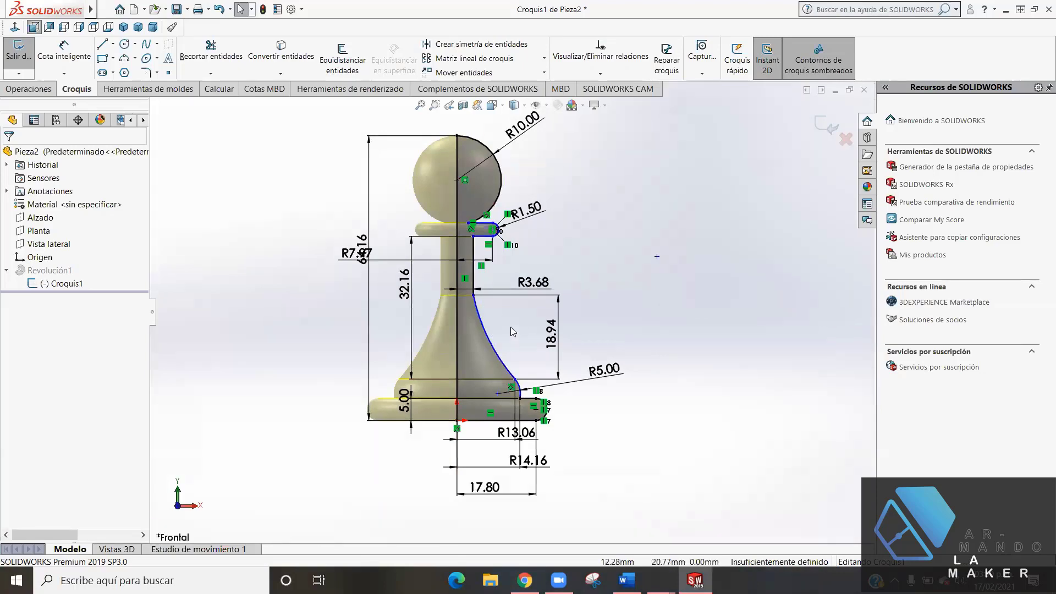
{"action": "scroll", "coordinate": [485, 226], "scroll_direction": "down", "scroll_amount": 5}
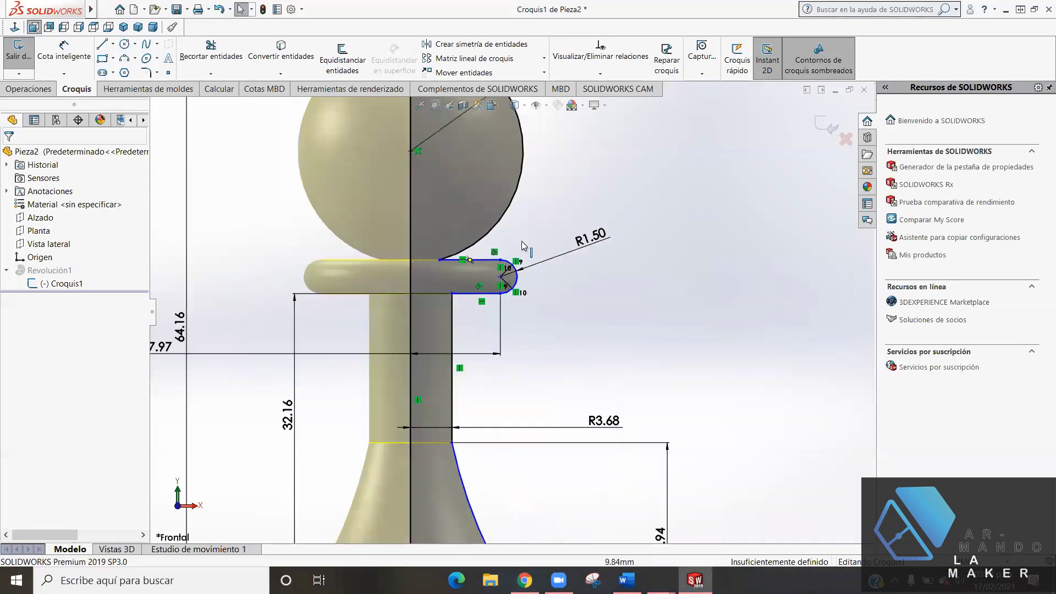
{"action": "left_click", "coordinate": [476, 259]}
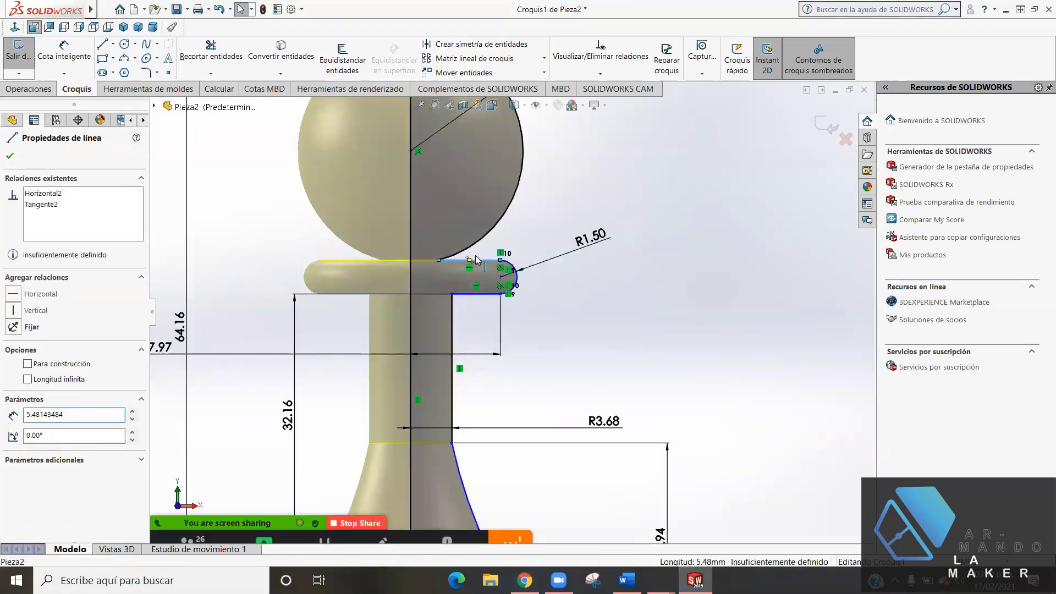
{"action": "left_click_drag", "start_coordinate": [474, 258], "coordinate": [476, 223]}
{"action": "scroll", "coordinate": [511, 262], "scroll_direction": "up", "scroll_amount": 3}
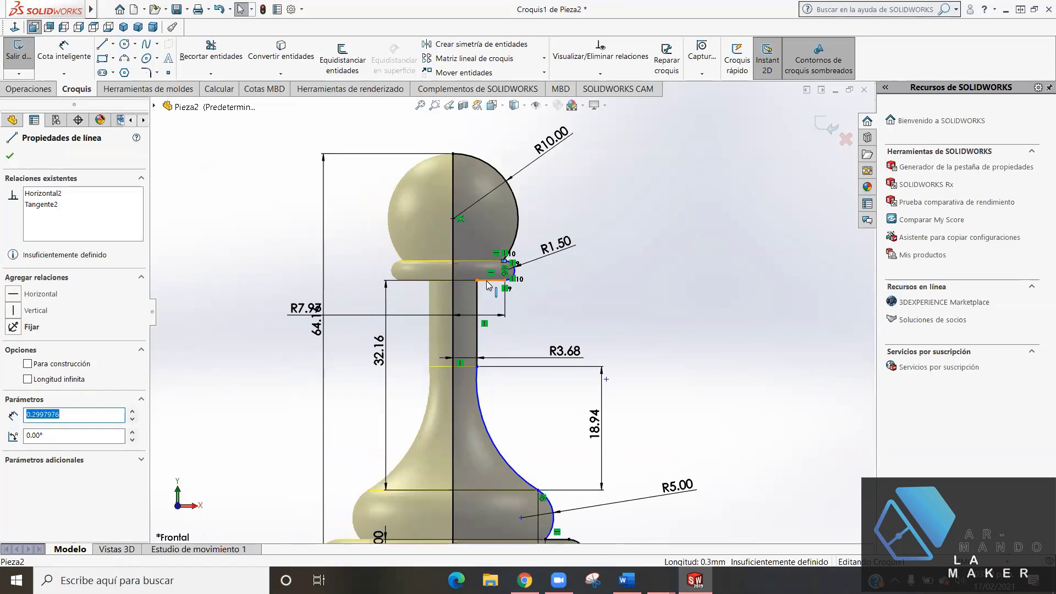
{"action": "mouse_move", "coordinate": [484, 281]}
{"action": "left_mouse_down"}
{"action": "mouse_move", "coordinate": [490, 331]}
{"action": "mouse_move", "coordinate": [492, 288]}
{"action": "mouse_move", "coordinate": [494, 309]}
{"action": "mouse_move", "coordinate": [490, 300]}
{"action": "left_mouse_up"}
- Undo the collar shifts and the height dimension's deletion, and exit the profile sketch
{"action": "key", "text": "ctrl+z"}
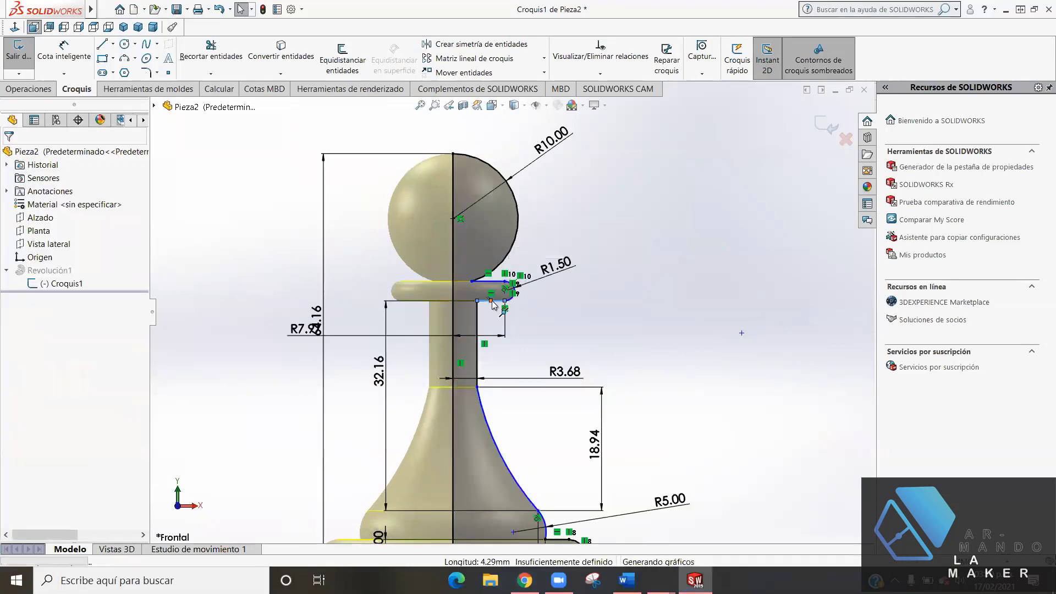
{"action": "key", "text": "ctrl+y"}
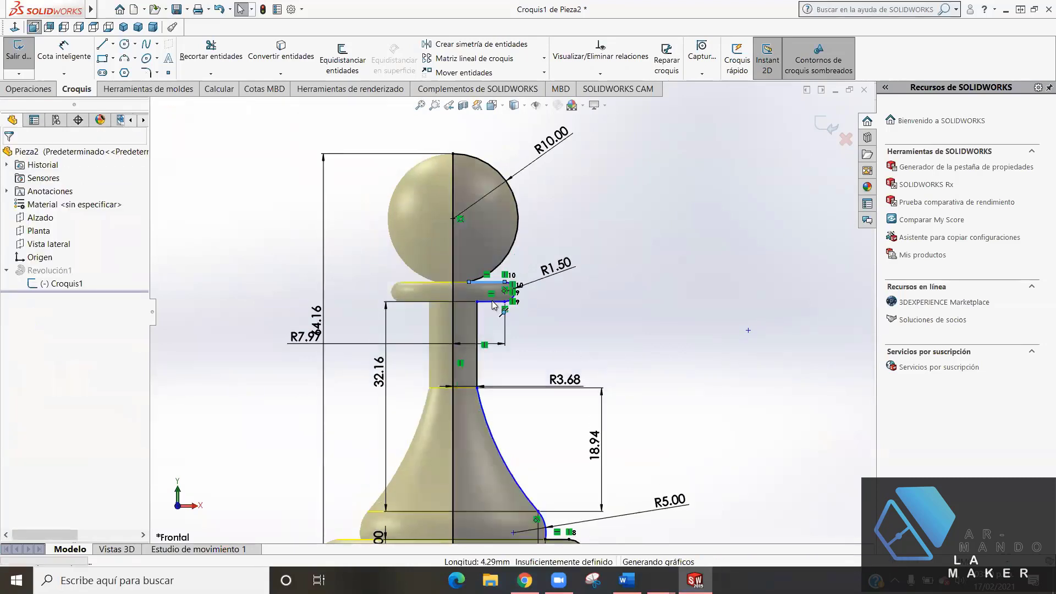
{"action": "key", "text": "ctrl+y"}
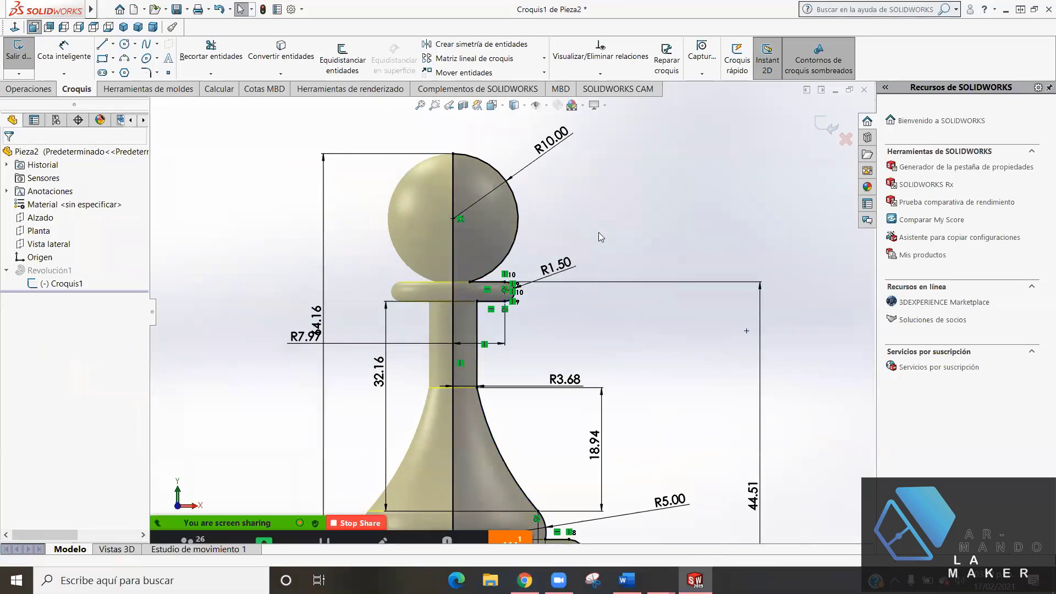
{"action": "key", "text": "f"}
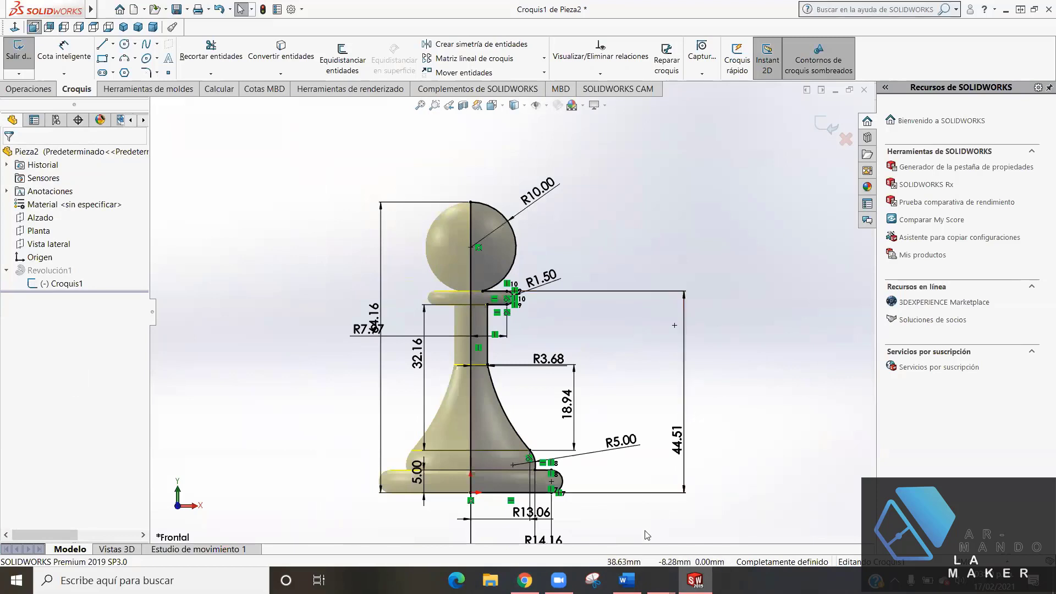
{"action": "left_click", "coordinate": [820, 128]}
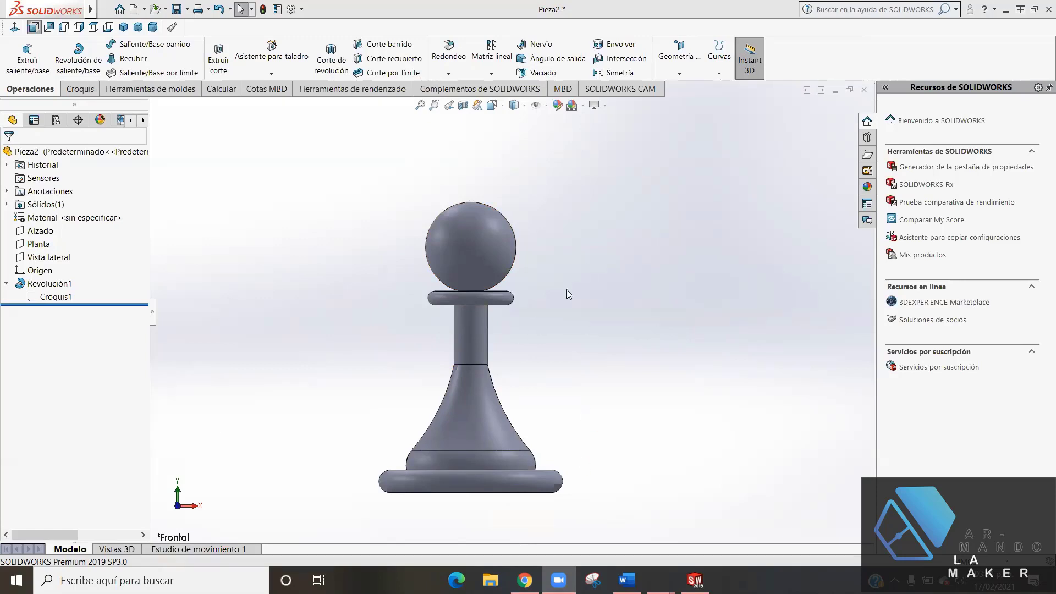
{"action": "scroll", "coordinate": [565, 315], "scroll_direction": "up", "scroll_amount": 3}
{"action": "scroll", "coordinate": [484, 366], "scroll_direction": "down", "scroll_amount": 3}
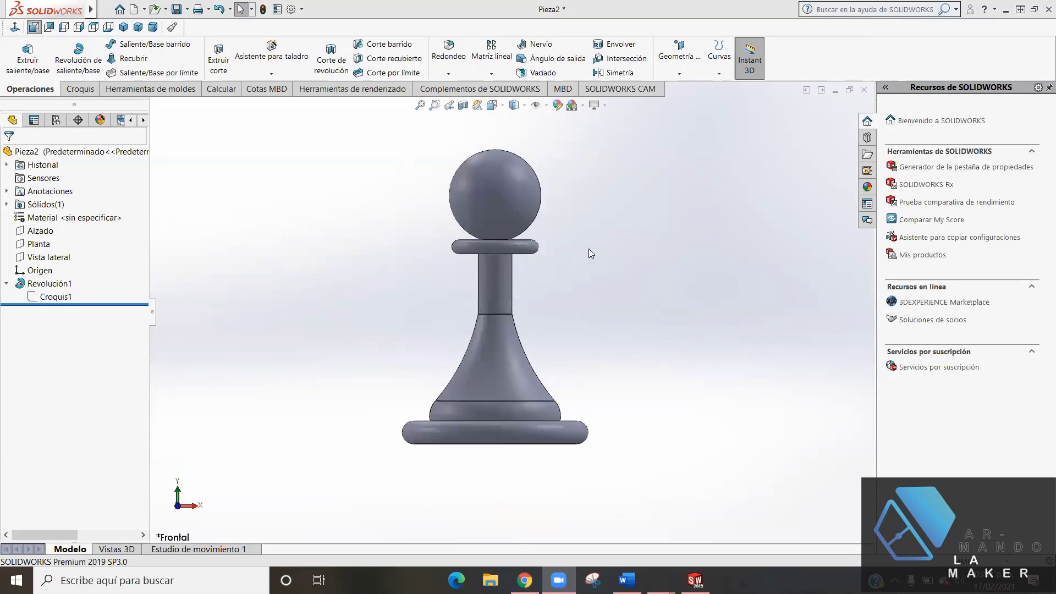
- Inspect the revolved pawn from the front and compare its shape with the dimensioned reference drawing
{"action": "scroll", "coordinate": [577, 308], "scroll_direction": "up", "scroll_amount": 3}
{"action": "scroll", "coordinate": [545, 215], "scroll_direction": "down", "scroll_amount": 3}
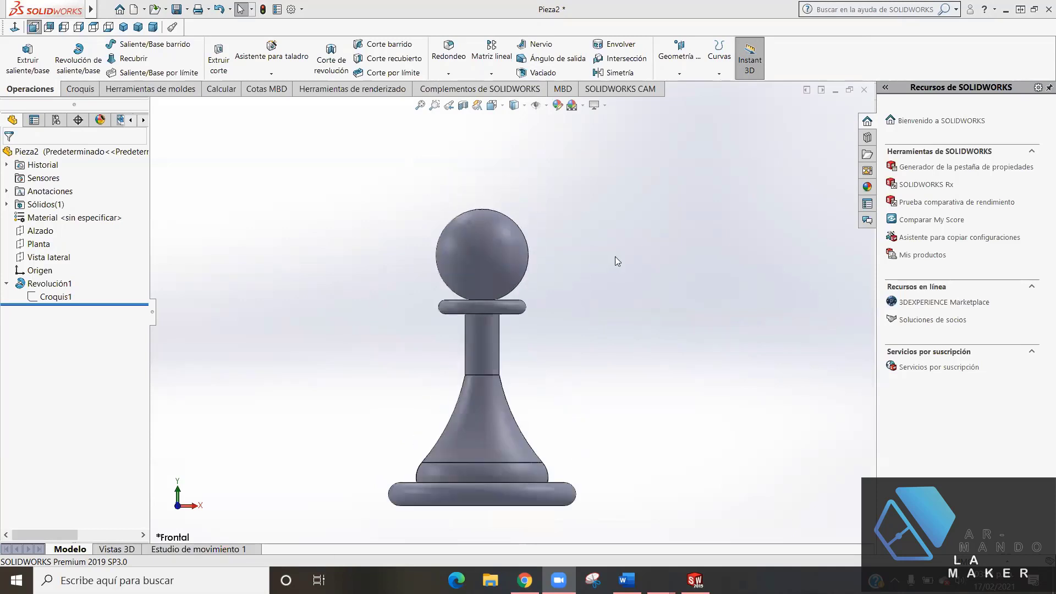
{"action": "scroll", "coordinate": [537, 269], "scroll_direction": "up", "scroll_amount": 2}
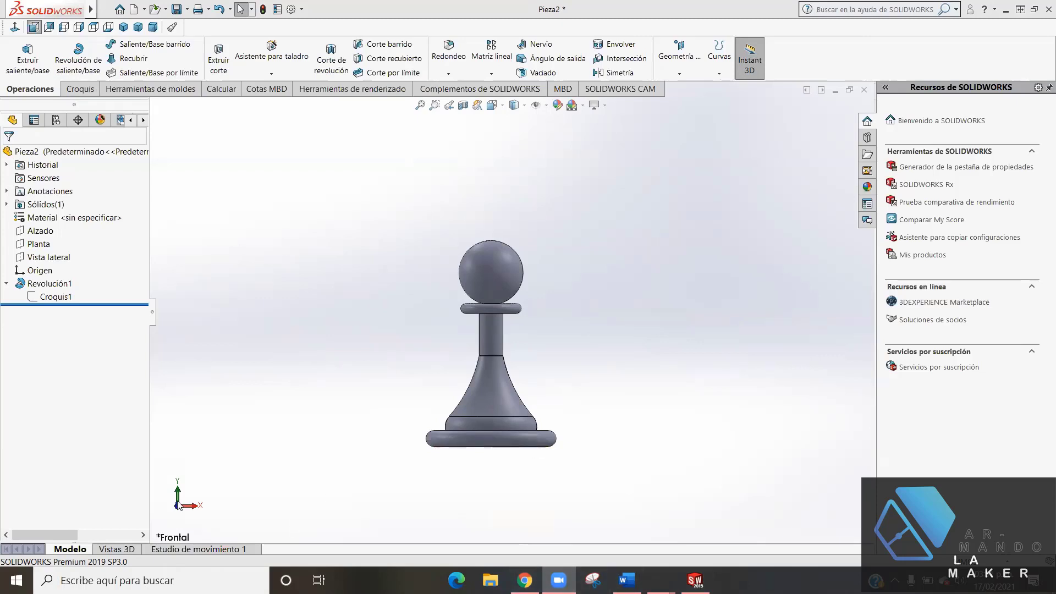
{"action": "scroll", "coordinate": [495, 366], "scroll_direction": "up", "scroll_amount": 2}
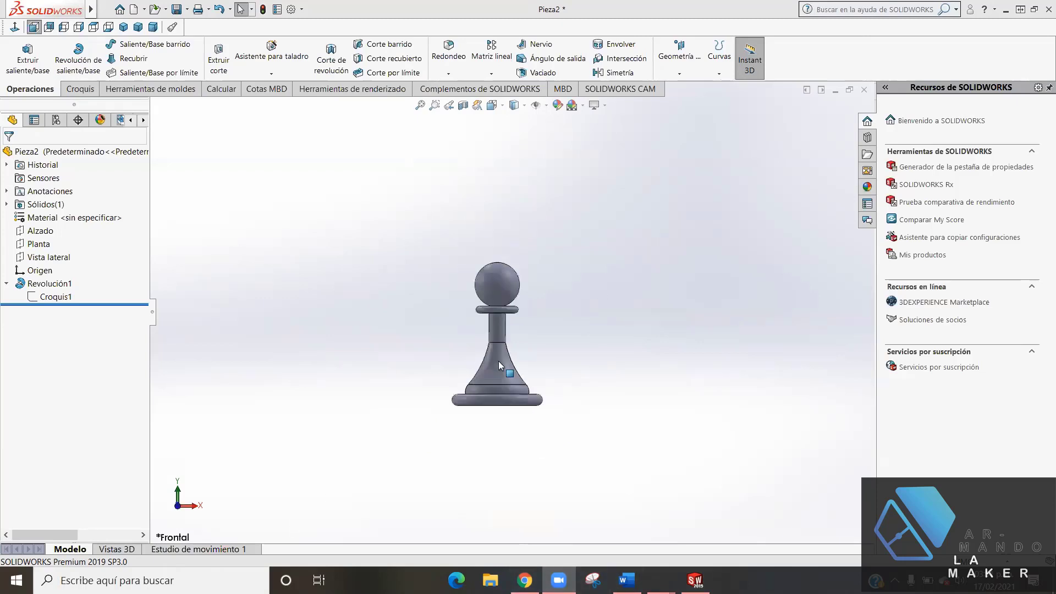
{"action": "scroll", "coordinate": [496, 363], "scroll_direction": "down", "scroll_amount": 4}
{"action": "scroll", "coordinate": [530, 197], "scroll_direction": "down", "scroll_amount": 3}
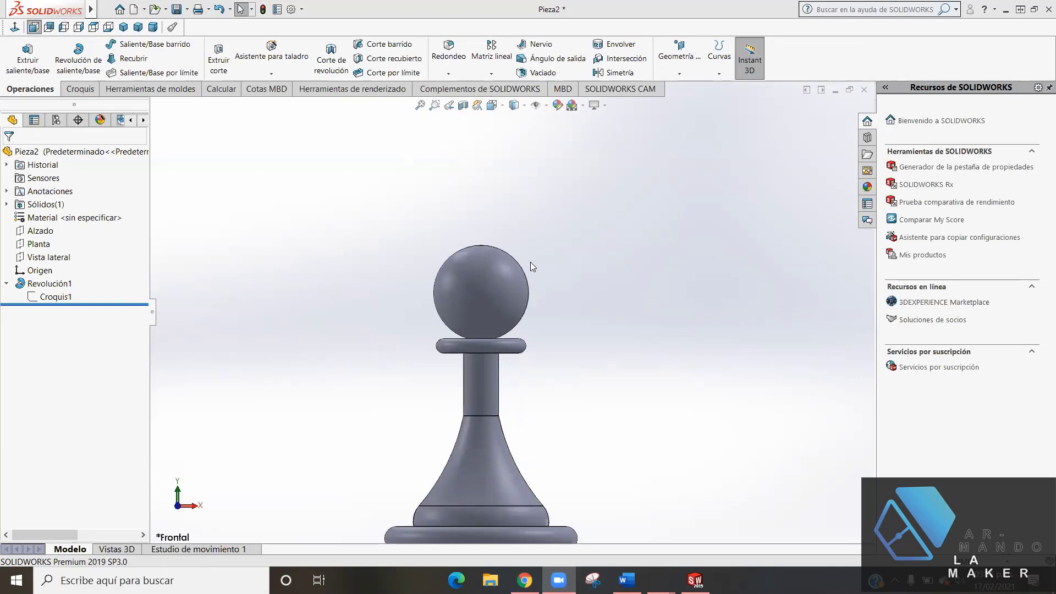
{"action": "scroll", "coordinate": [498, 247], "scroll_direction": "up", "scroll_amount": 3}
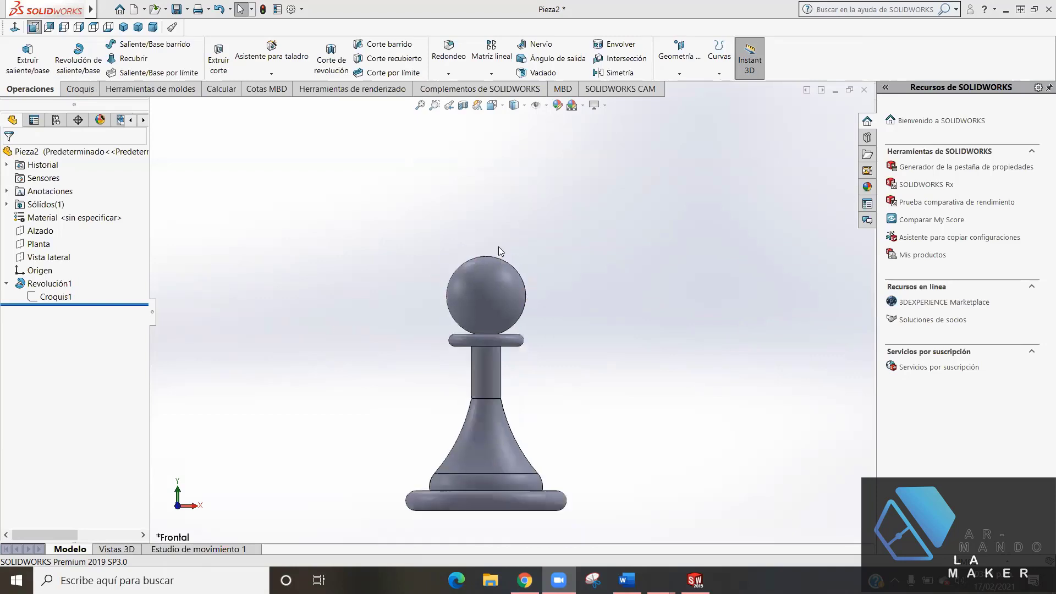
{"action": "scroll", "coordinate": [543, 355], "scroll_direction": "down", "scroll_amount": 1}
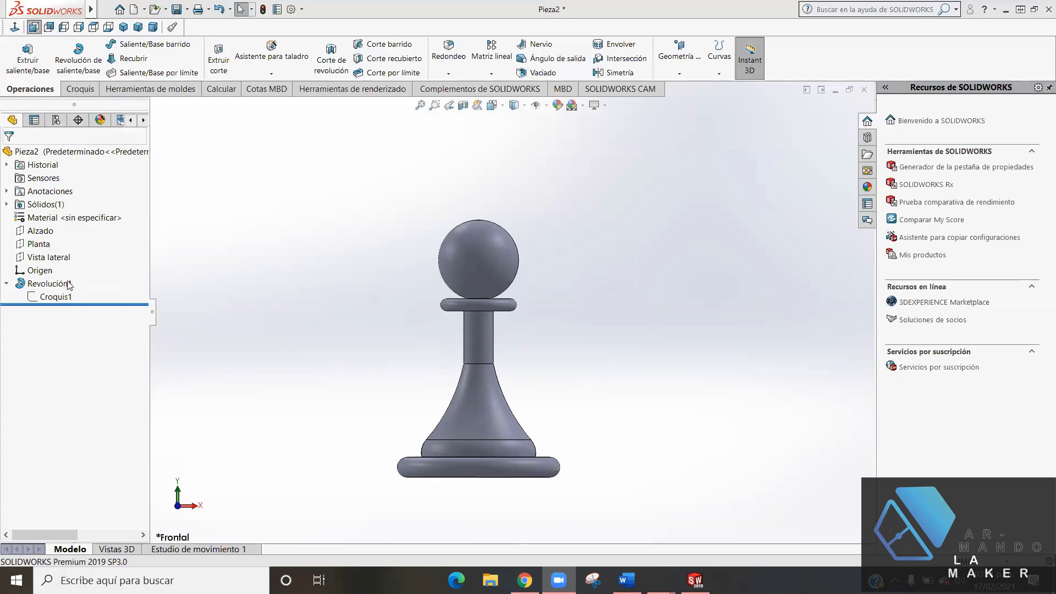
{"action": "scroll", "coordinate": [461, 267], "scroll_direction": "up", "scroll_amount": 4}
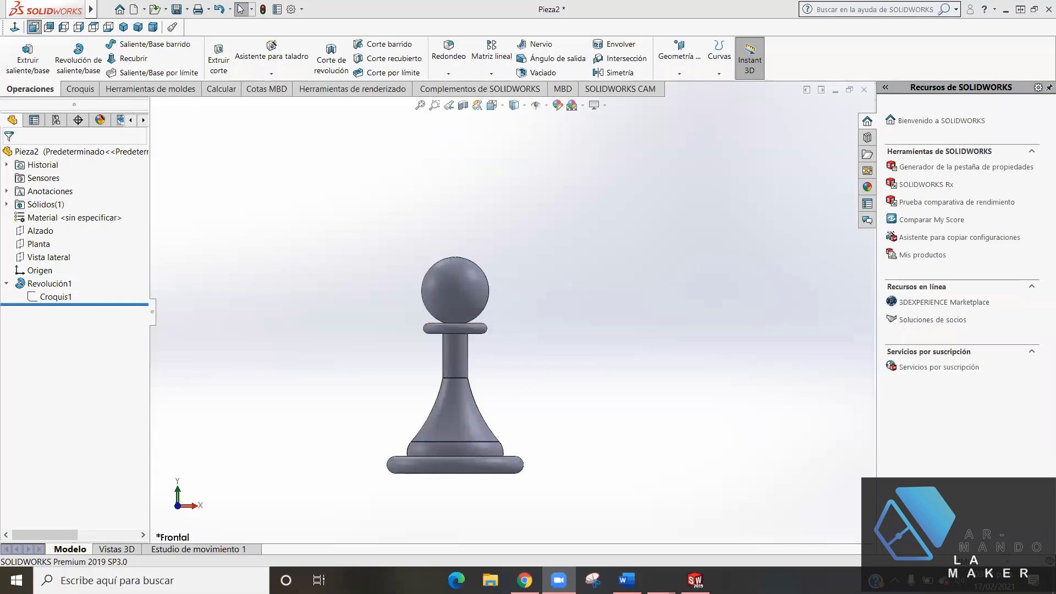
{"action": "key", "text": "alt+Tab"}
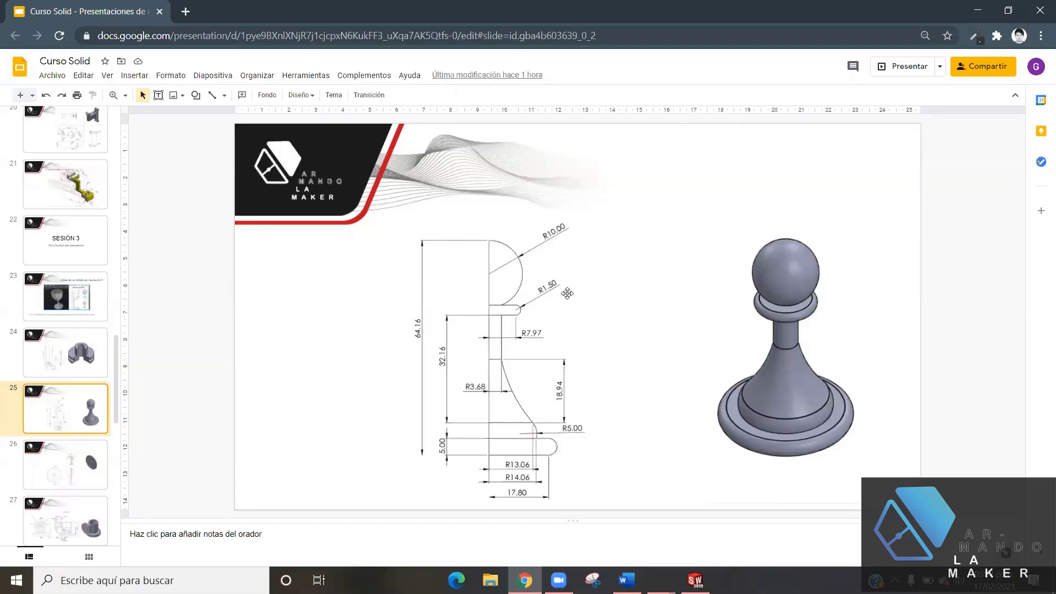
{"action": "left_click", "coordinate": [695, 579]}
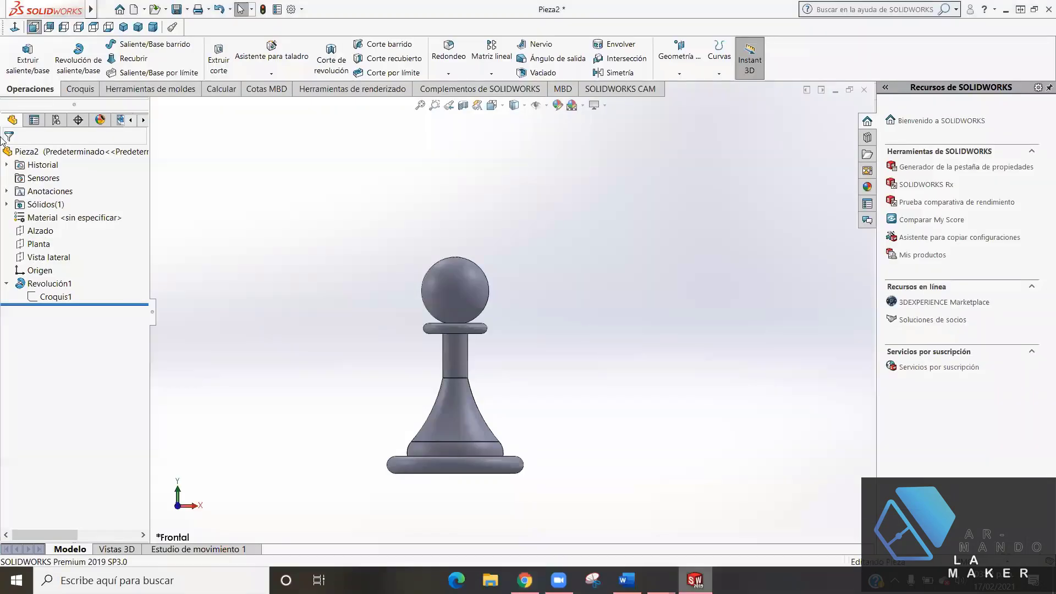
- Start a new sketch on the Alzado plane and draw a vertical construction line about 74 mm long beside the pawn
{"action": "left_click", "coordinate": [40, 230]}
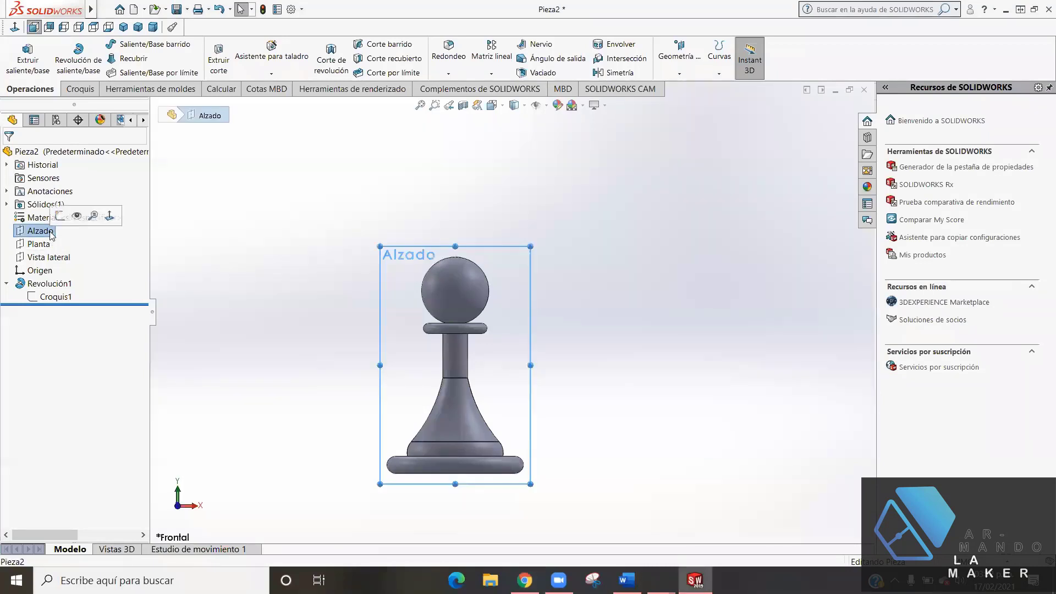
{"action": "left_click", "coordinate": [60, 216]}
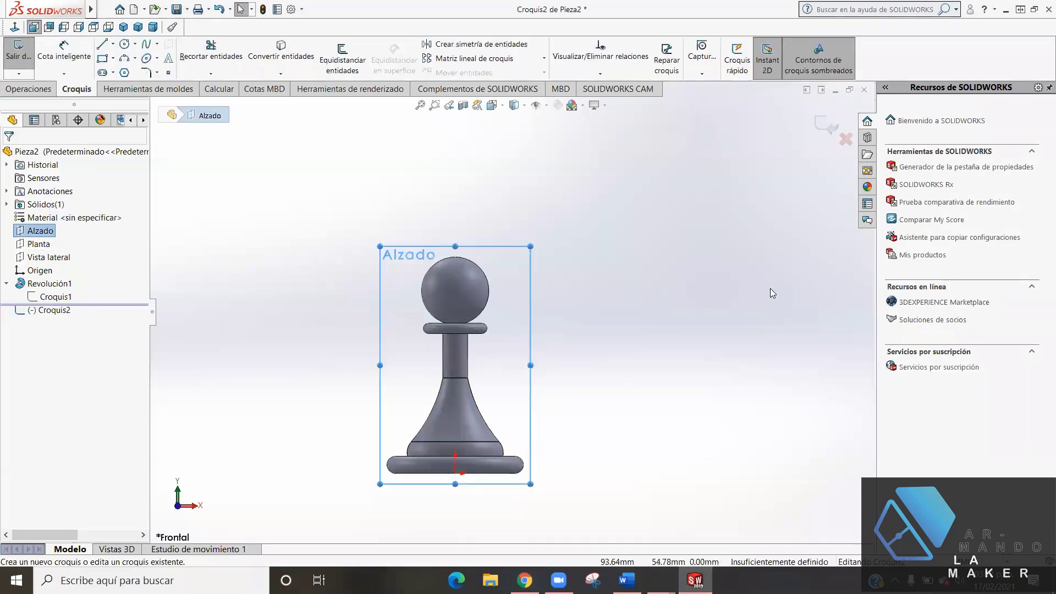
{"action": "left_click", "coordinate": [113, 49]}
{"action": "left_click", "coordinate": [142, 72]}
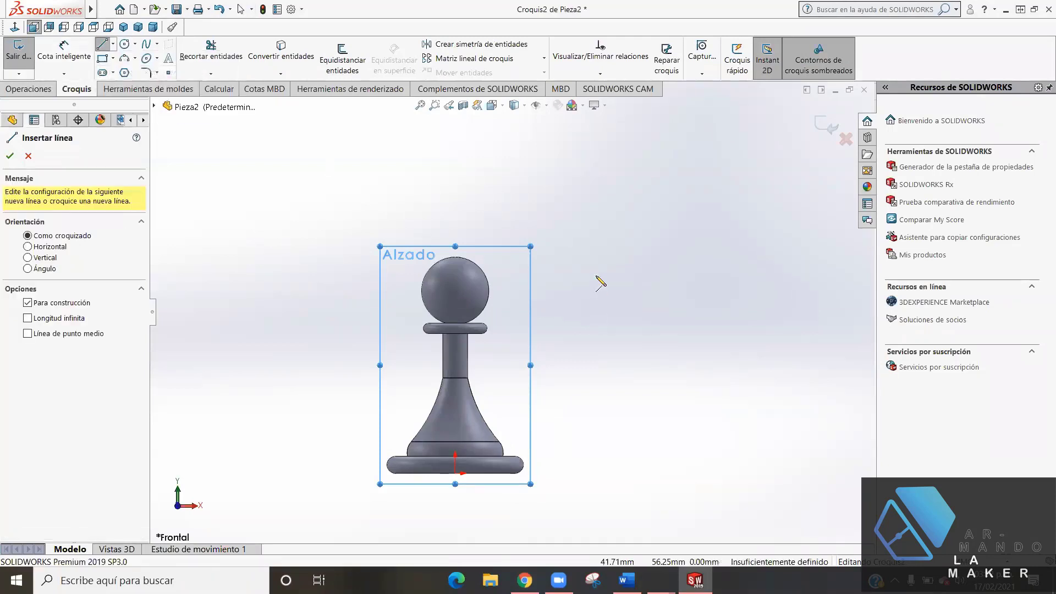
{"action": "left_click", "coordinate": [597, 234]}
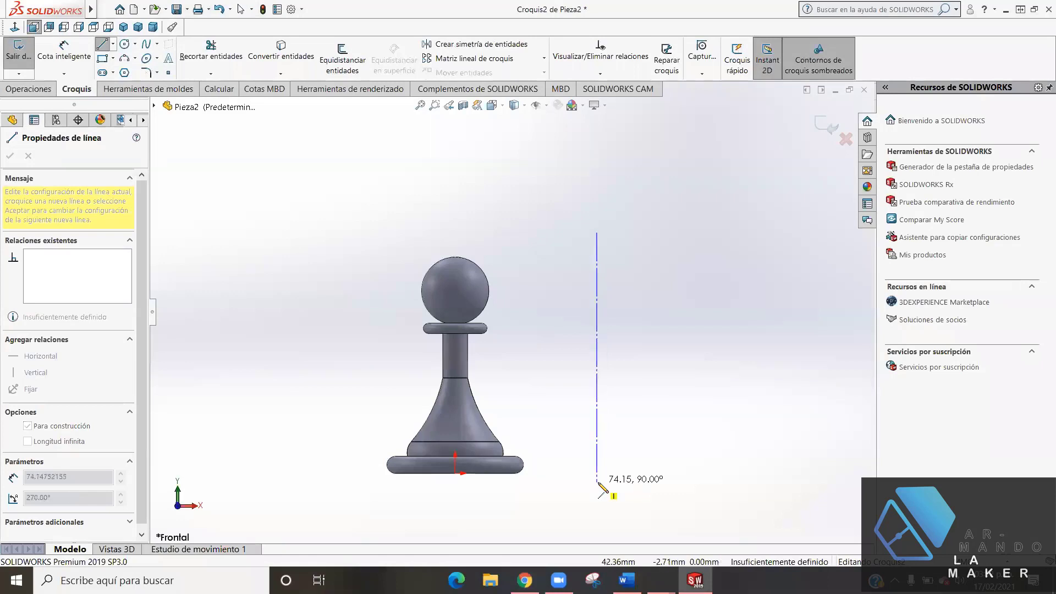
{"action": "left_click", "coordinate": [596, 482]}
{"action": "key", "text": "Escape"}
{"action": "key", "text": "Escape"}
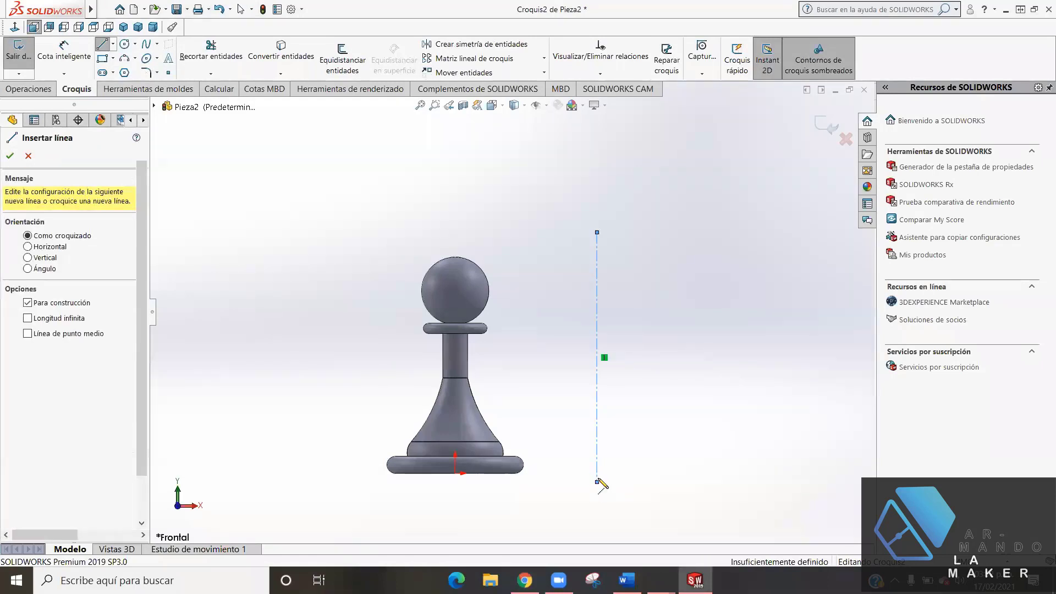
- Sketch two parallel horizontal lines of equal length, one just below the other, starting on the vertical construction line
{"action": "left_click", "coordinate": [101, 44]}
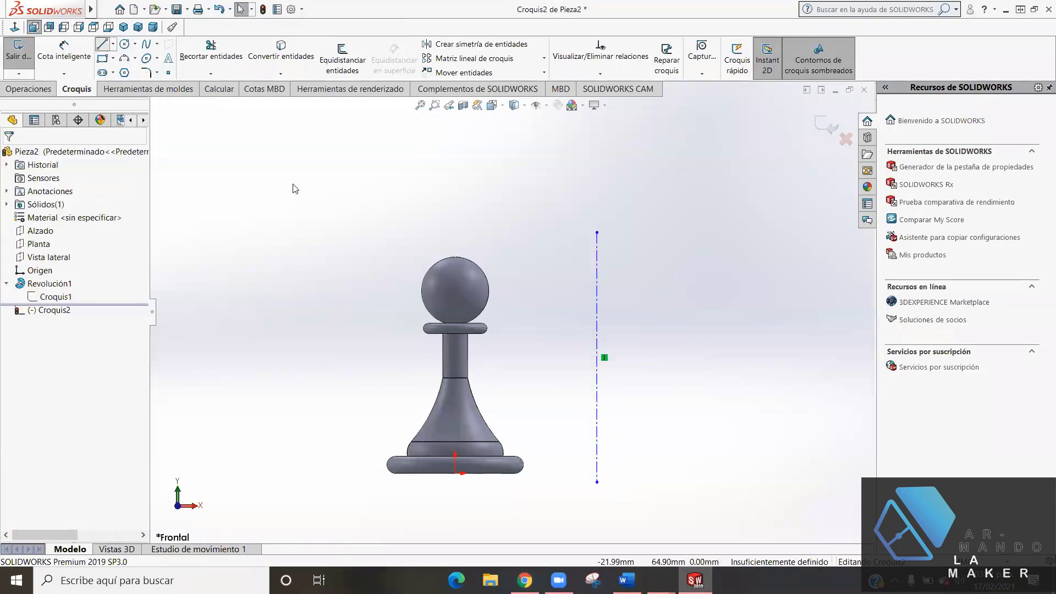
{"action": "left_click", "coordinate": [596, 315]}
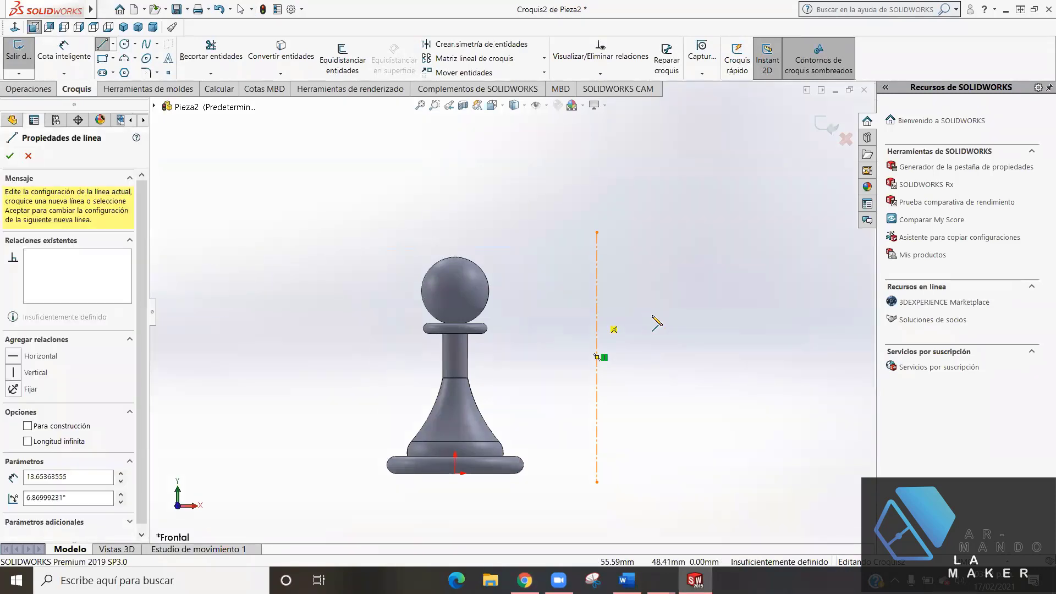
{"action": "left_click", "coordinate": [652, 315]}
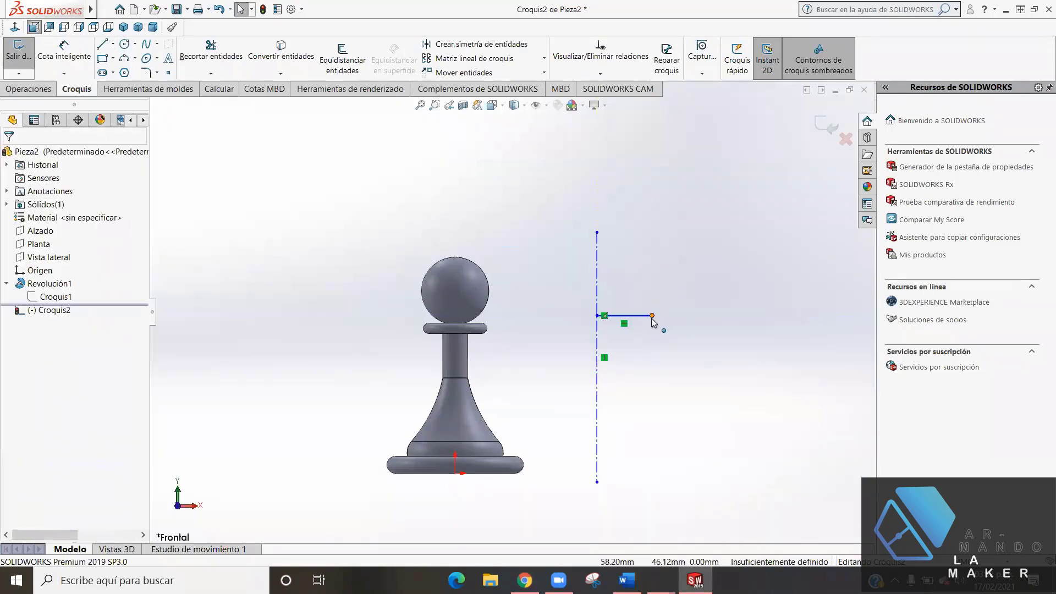
{"action": "left_click", "coordinate": [597, 331]}
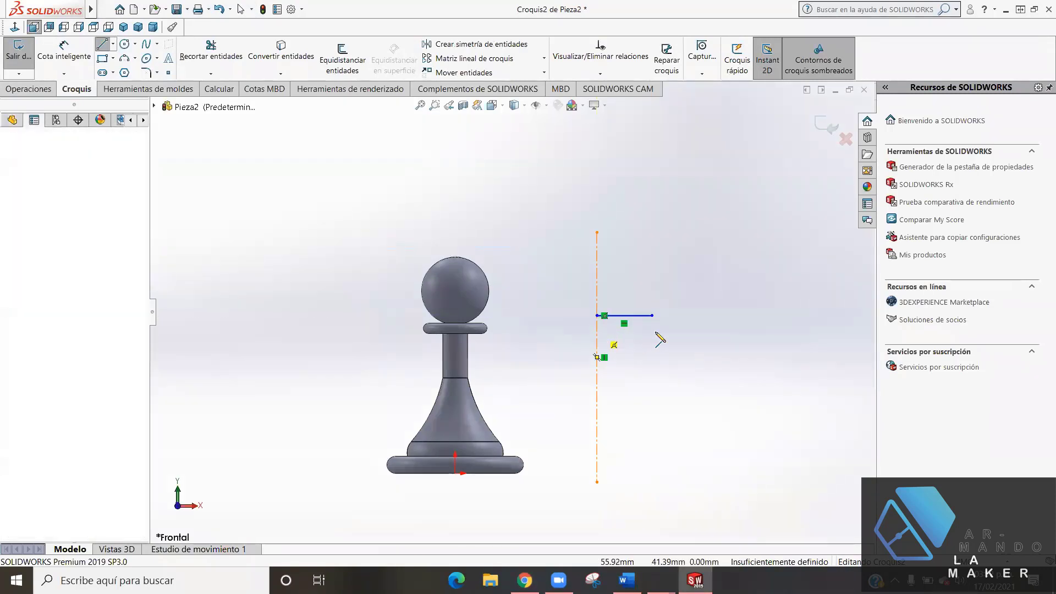
{"action": "left_click", "coordinate": [652, 330]}
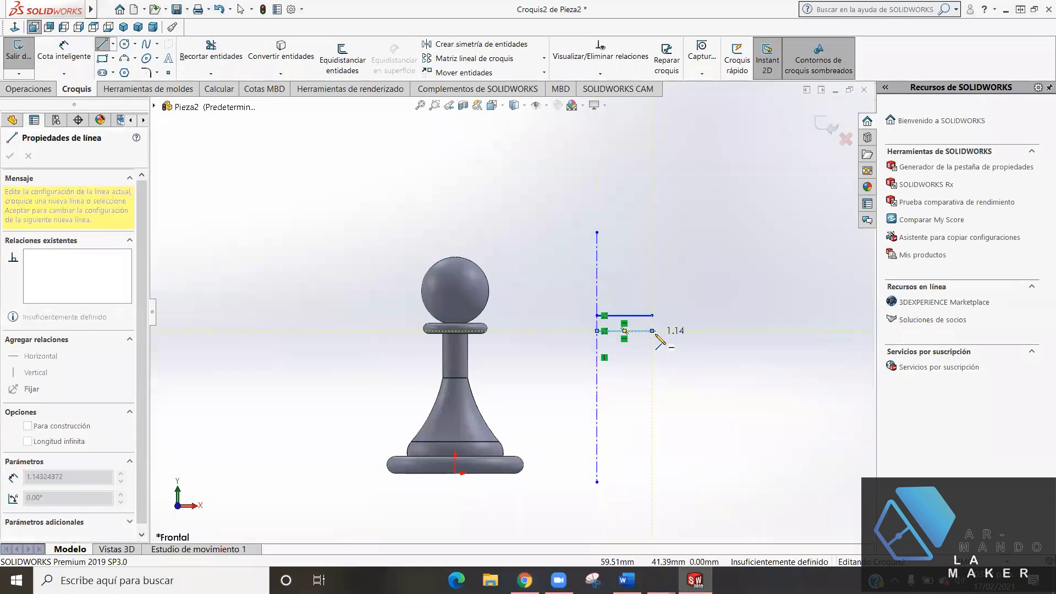
{"action": "key", "text": "Escape"}
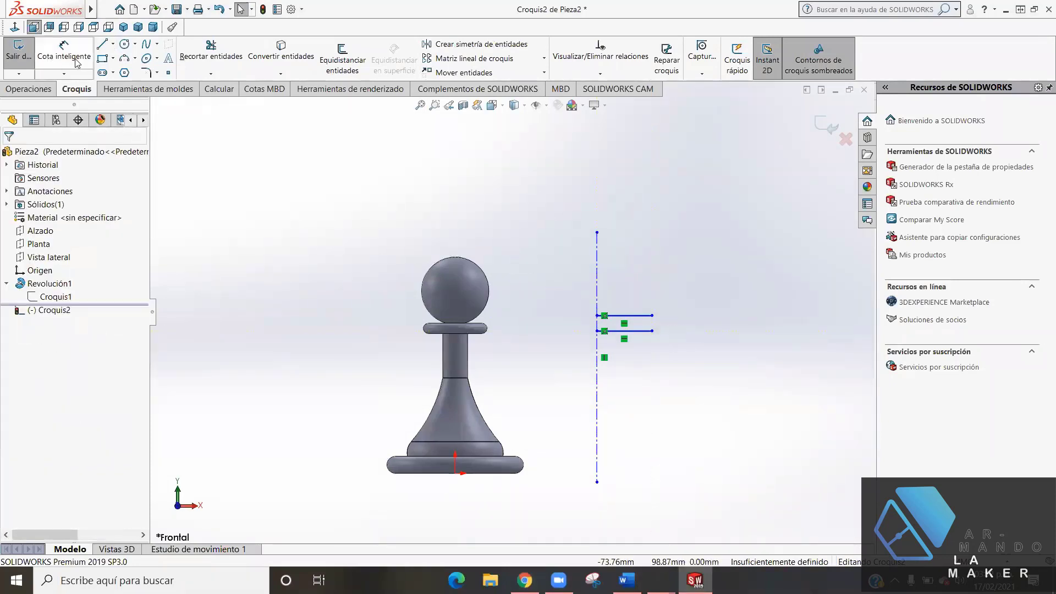
- Consult the pawn's reference drawing and sketch a circle of about 15 mm radius centred on the construction line above the two horizontal lines
{"action": "left_click", "coordinate": [126, 48]}
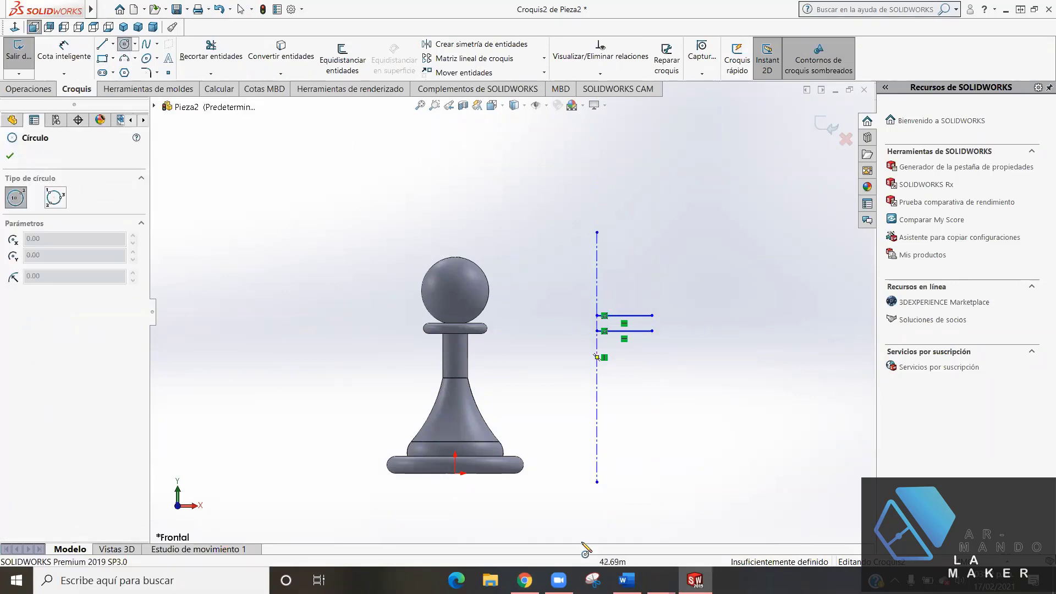
{"action": "left_click", "coordinate": [526, 578]}
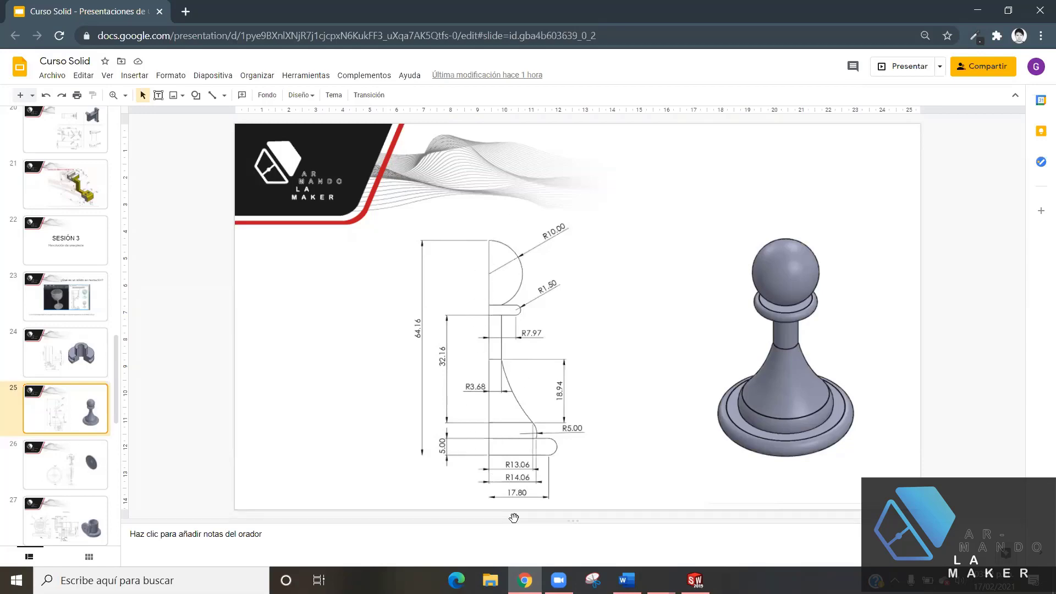
{"action": "left_click", "coordinate": [694, 580]}
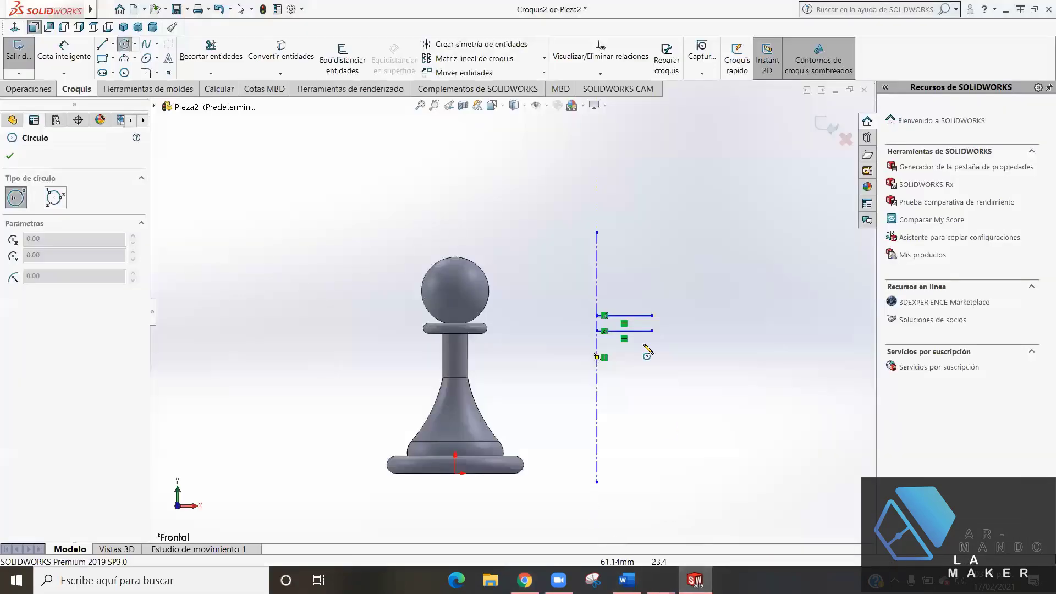
{"action": "left_click", "coordinate": [596, 284]}
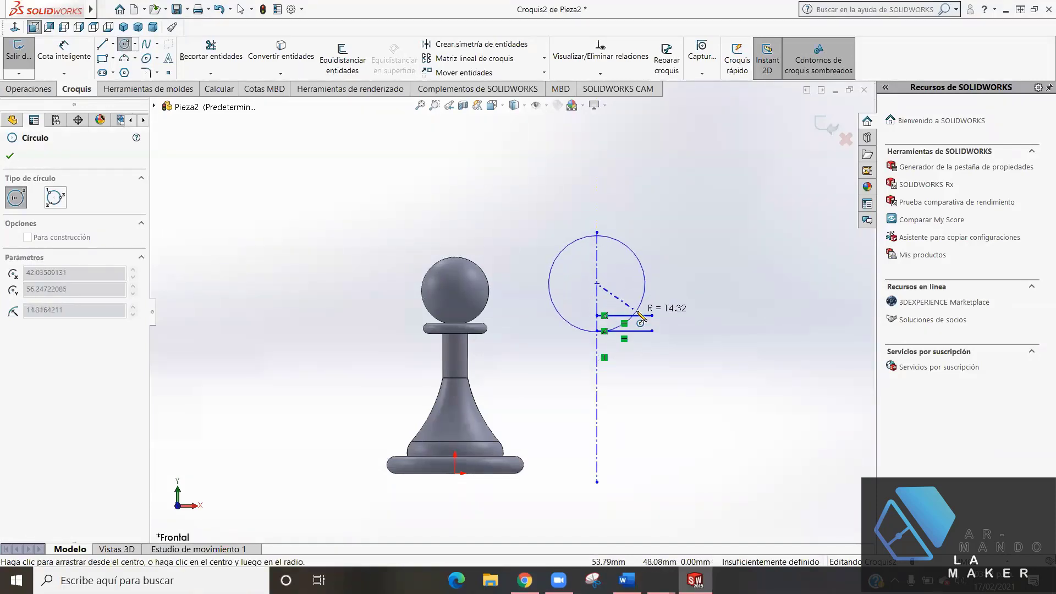
{"action": "scroll", "coordinate": [633, 323], "scroll_direction": "down", "scroll_amount": 5}
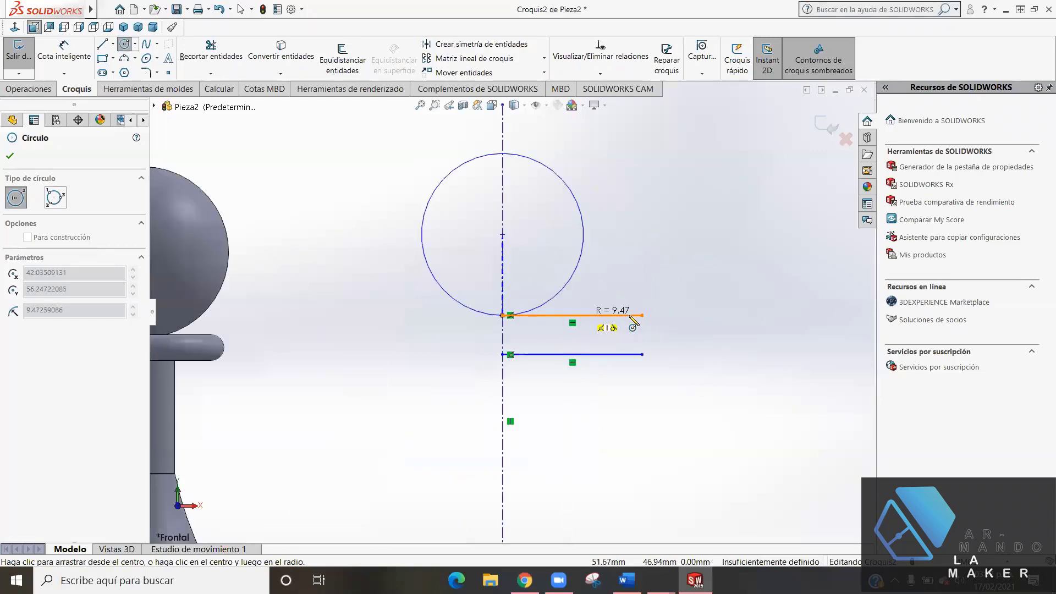
{"action": "left_click", "coordinate": [596, 324]}
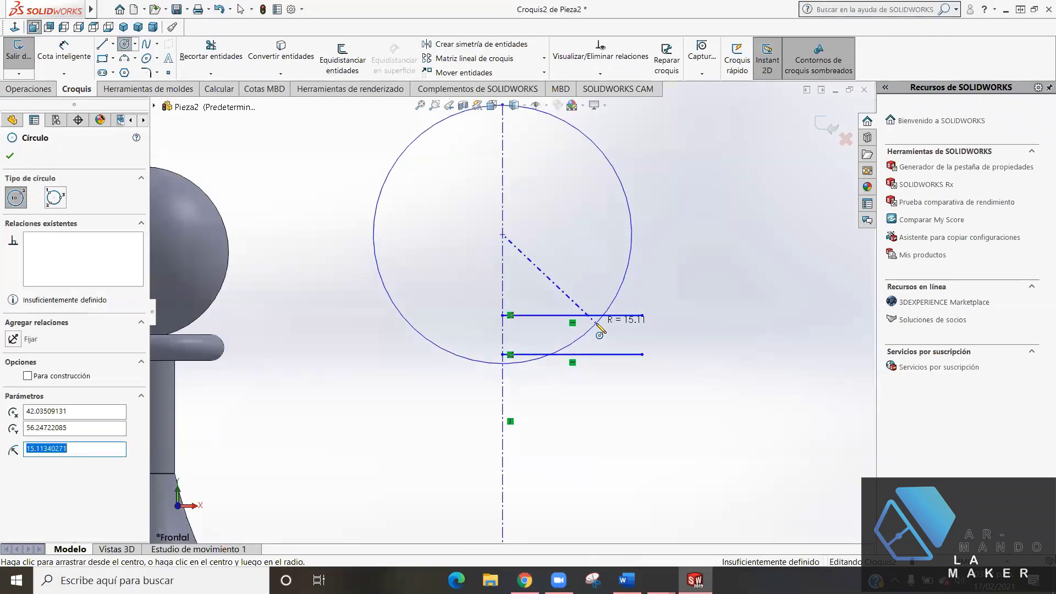
{"action": "key", "text": "Escape"}
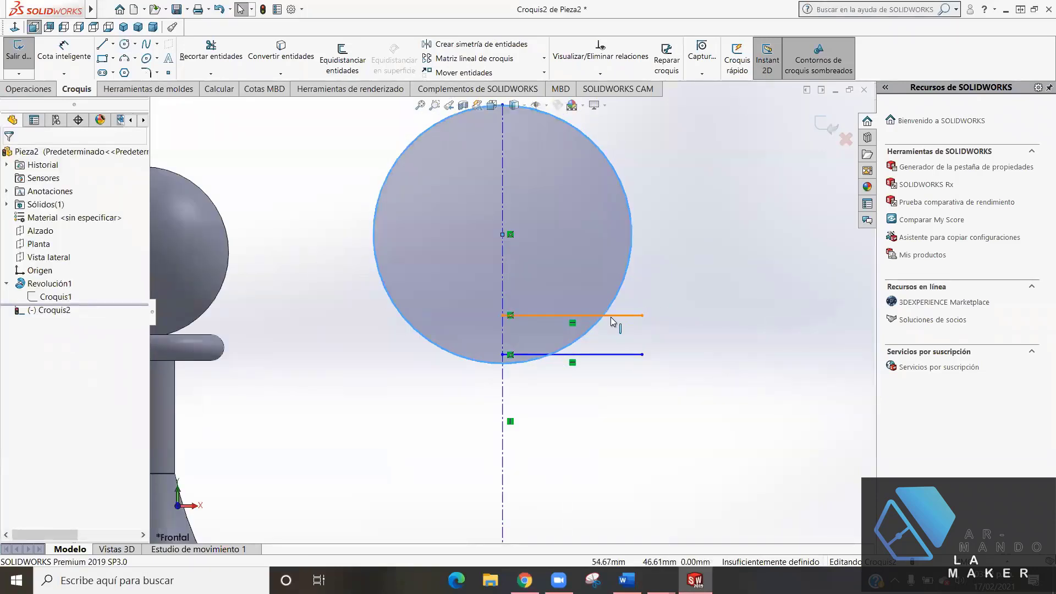
- Add a diameter dimension of 10 mm to the circle with Smart Dimension
{"action": "scroll", "coordinate": [613, 321], "scroll_direction": "up", "scroll_amount": 3}
{"action": "left_click", "coordinate": [66, 56]}
{"action": "left_click", "coordinate": [567, 222]}
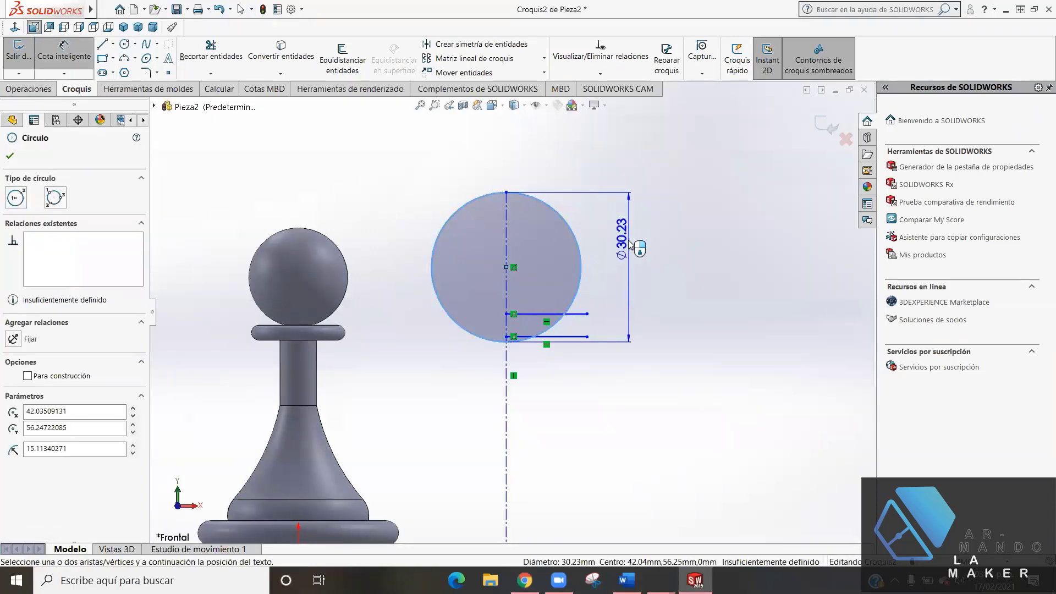
{"action": "left_click", "coordinate": [631, 242]}
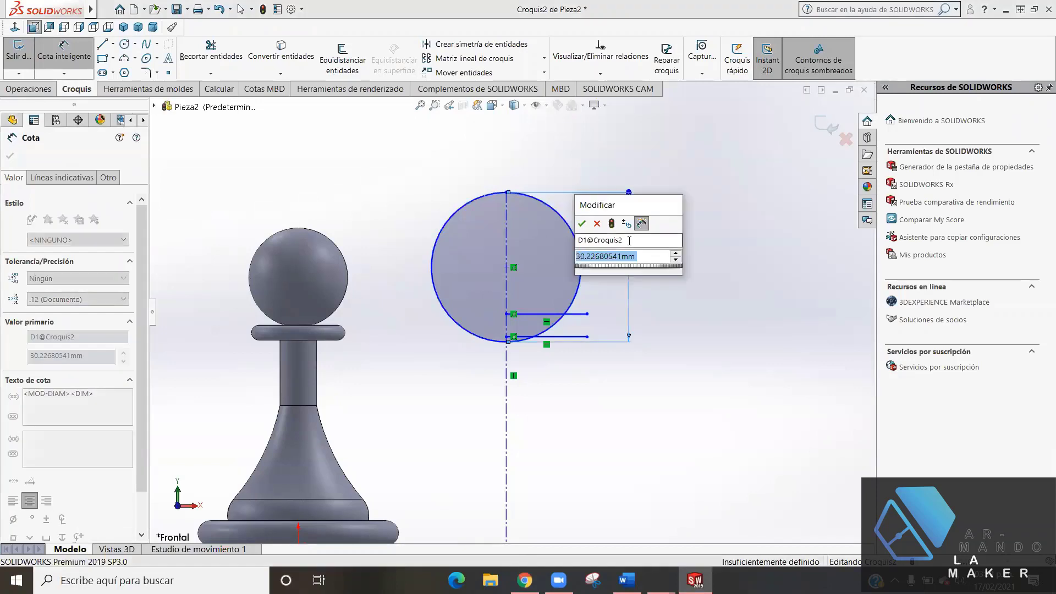
{"action": "type", "text": "20"}
{"action": "key", "text": "Return"}
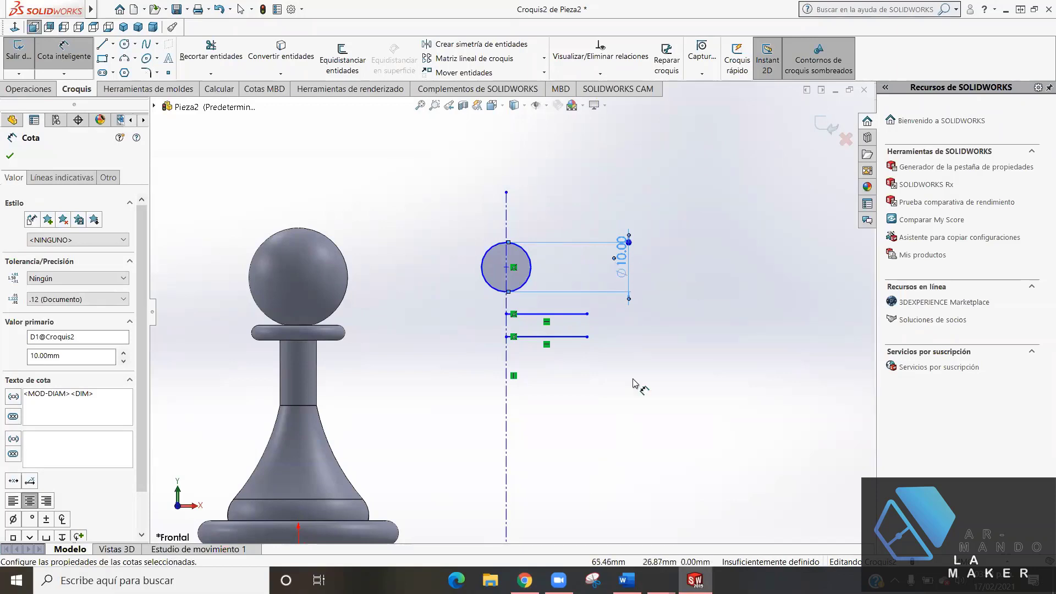
- Set the circle's diameter to 20 mm and check where it meets the upper horizontal line
{"action": "double_click", "coordinate": [621, 263]}
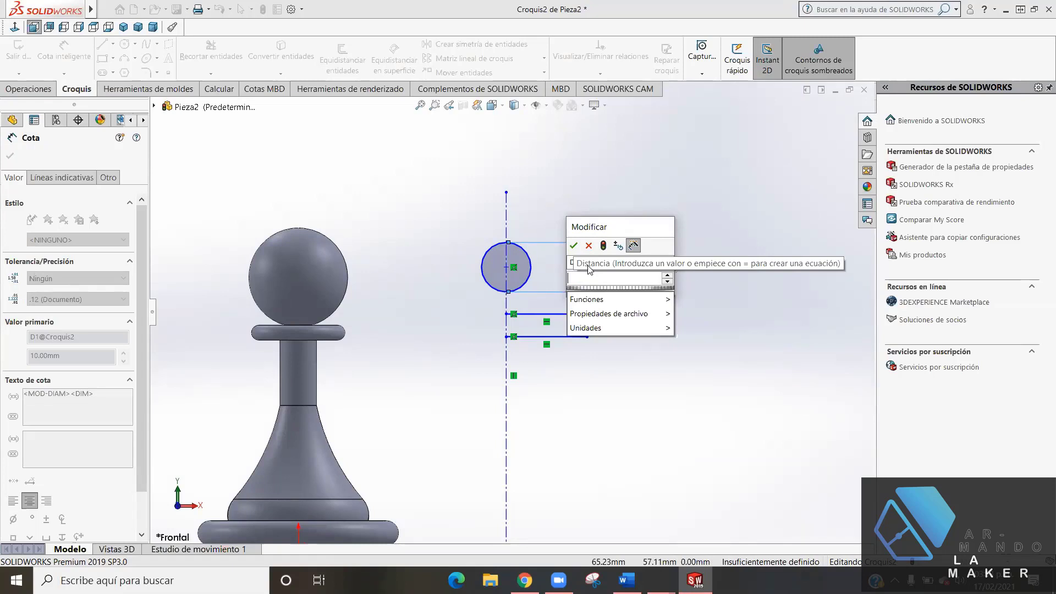
{"action": "type", "text": "20"}
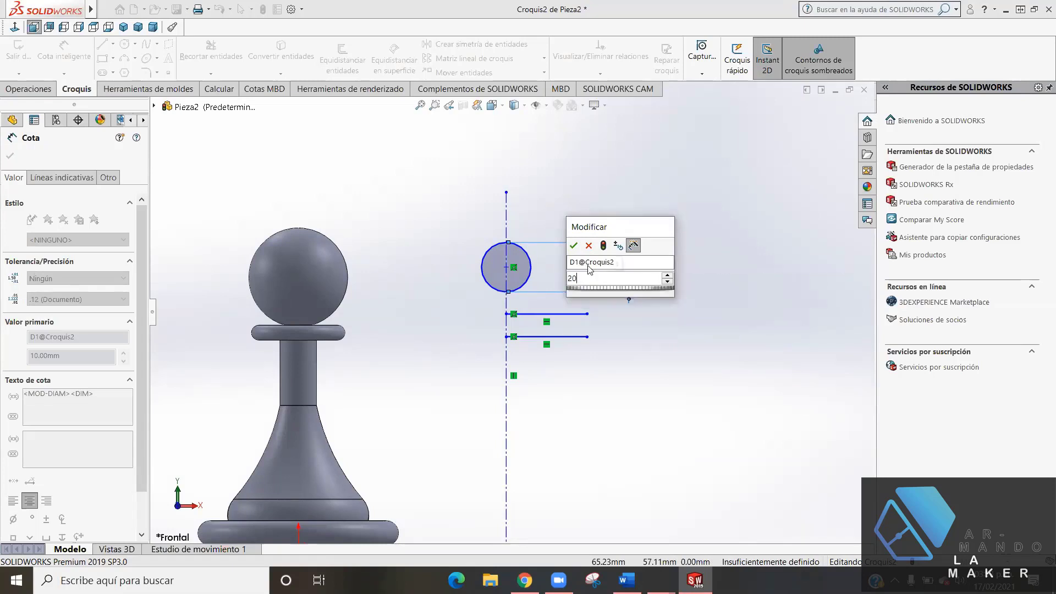
{"action": "key", "text": "Return"}
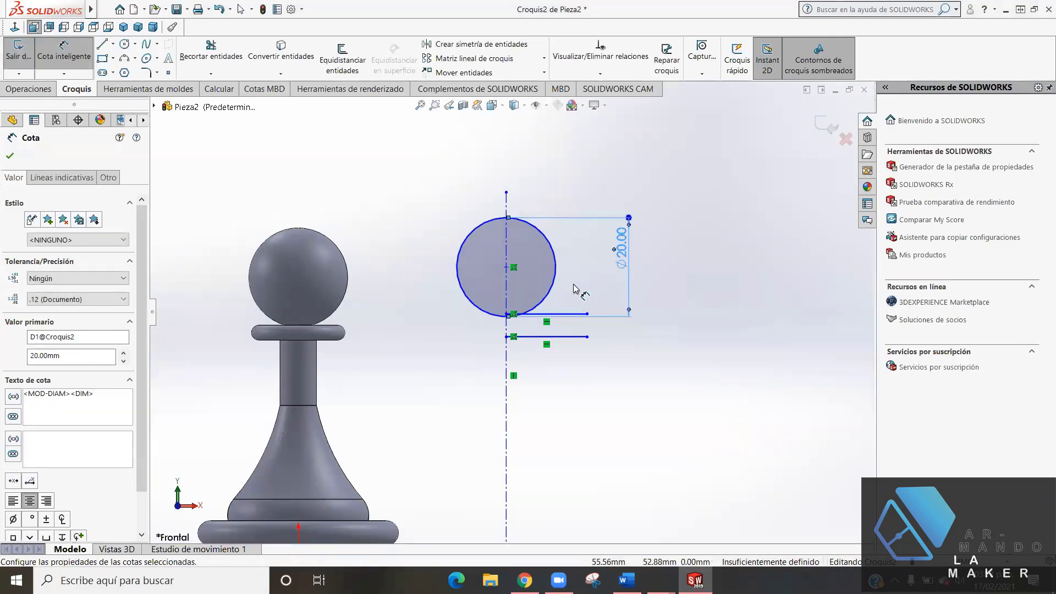
{"action": "left_click", "coordinate": [573, 287]}
{"action": "scroll", "coordinate": [528, 322], "scroll_direction": "down", "scroll_amount": 2}
{"action": "scroll", "coordinate": [533, 323], "scroll_direction": "down", "scroll_amount": 3}
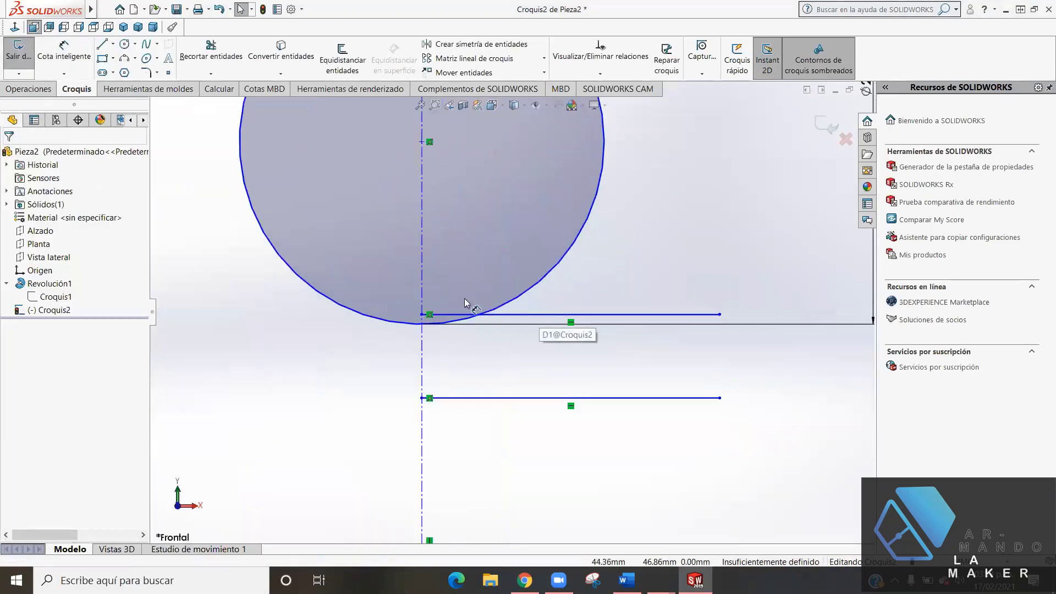
{"action": "scroll", "coordinate": [632, 338], "scroll_direction": "up", "scroll_amount": 5}
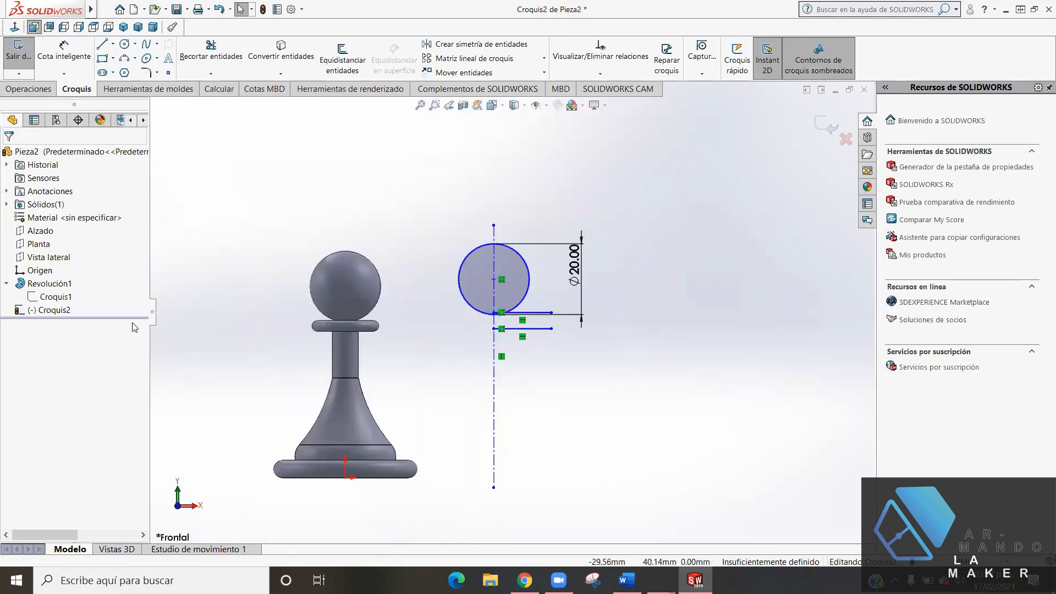
- Check the pawn's reference drawing and trim away the half of the 20 mm circle on the pawn's side of the construction line
{"action": "left_click", "coordinate": [525, 581]}
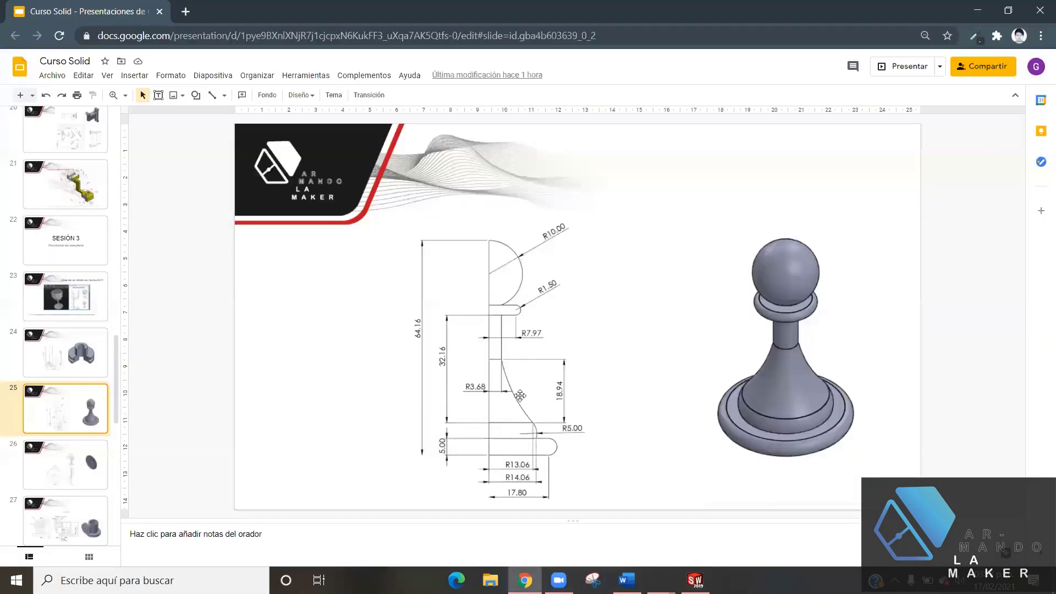
{"action": "left_click", "coordinate": [694, 580]}
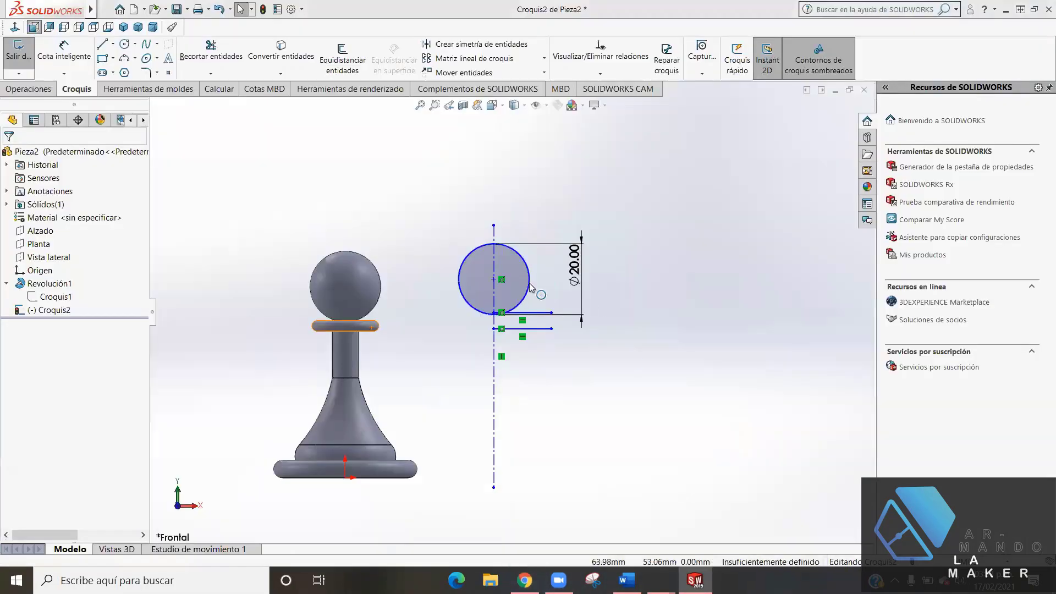
{"action": "scroll", "coordinate": [532, 309], "scroll_direction": "down", "scroll_amount": 5}
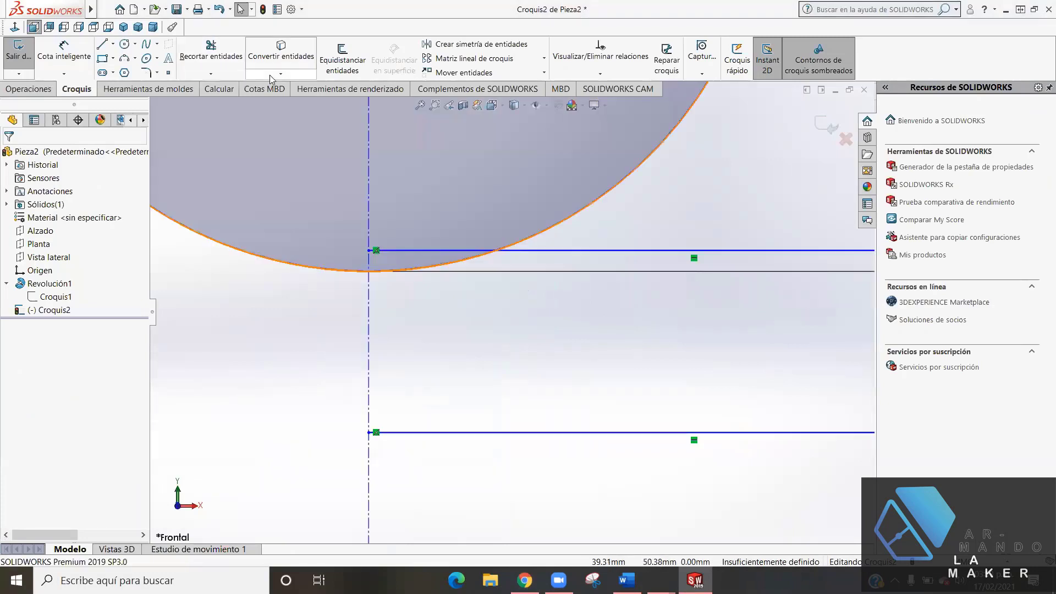
{"action": "left_click", "coordinate": [211, 49]}
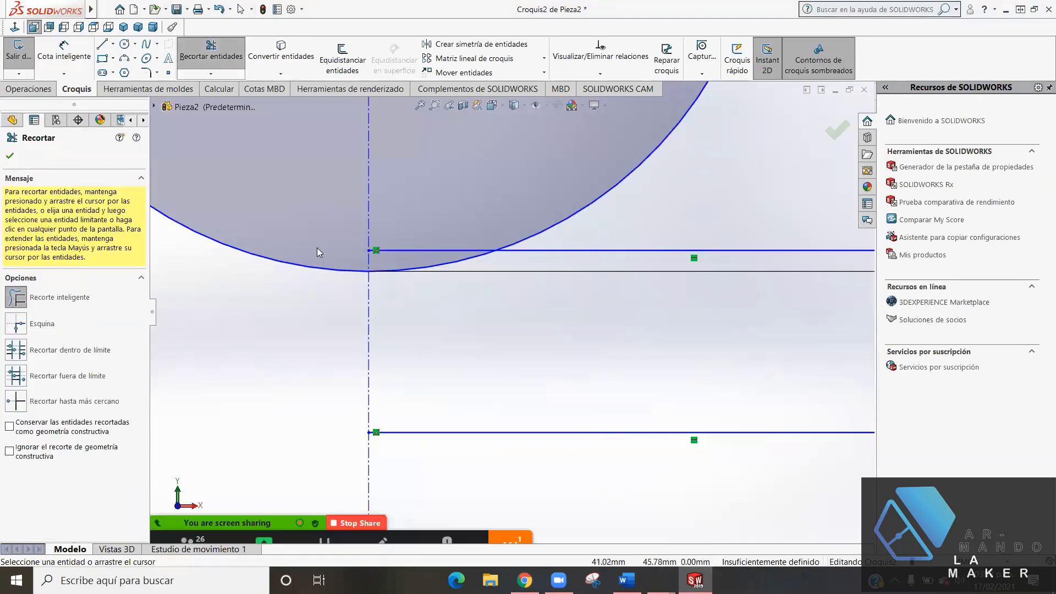
{"action": "mouse_move", "coordinate": [314, 227]}
{"action": "left_mouse_down"}
{"action": "mouse_move", "coordinate": [285, 303]}
{"action": "mouse_move", "coordinate": [289, 324]}
{"action": "left_mouse_up"}
{"action": "scroll", "coordinate": [366, 298], "scroll_direction": "up", "scroll_amount": 2}
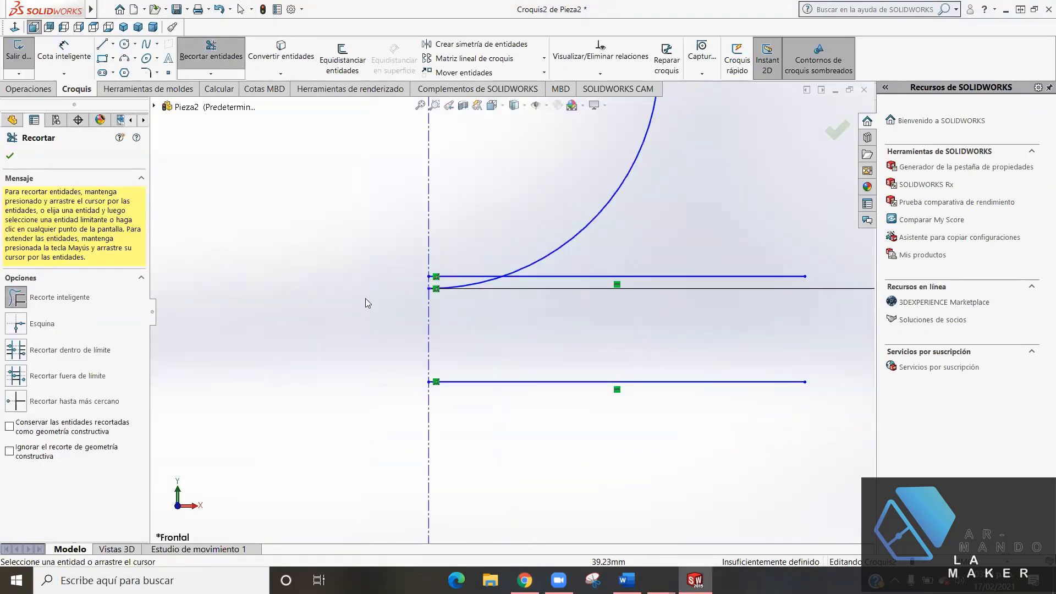
- Trim the arc and upper horizontal line between the construction line and their intersection, and exit the sketch
{"action": "scroll", "coordinate": [481, 299], "scroll_direction": "down", "scroll_amount": 3}
{"action": "left_click_drag", "start_coordinate": [469, 297], "coordinate": [462, 258]}
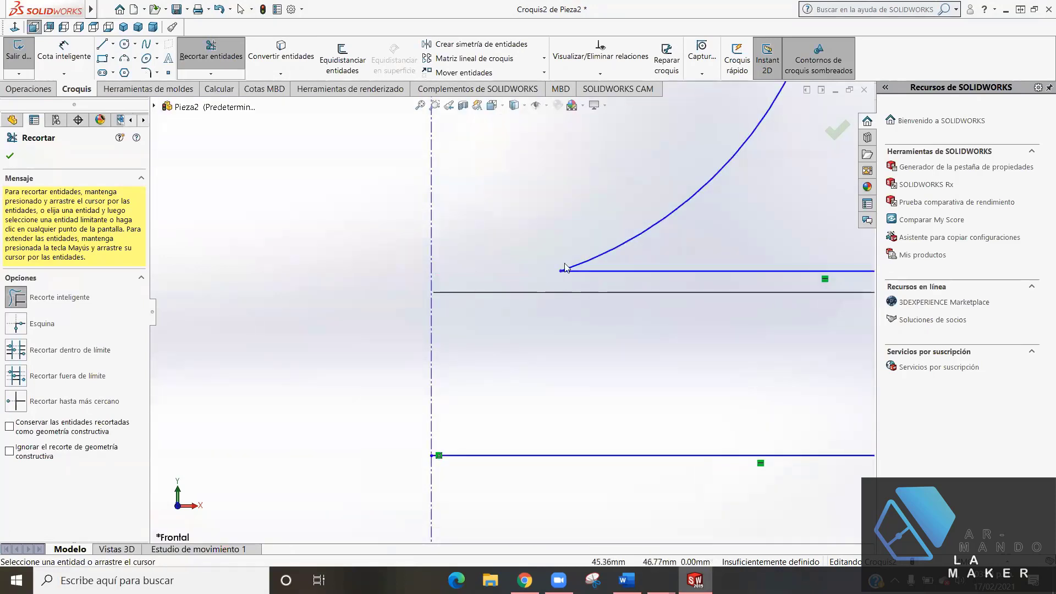
{"action": "scroll", "coordinate": [585, 313], "scroll_direction": "up", "scroll_amount": 8}
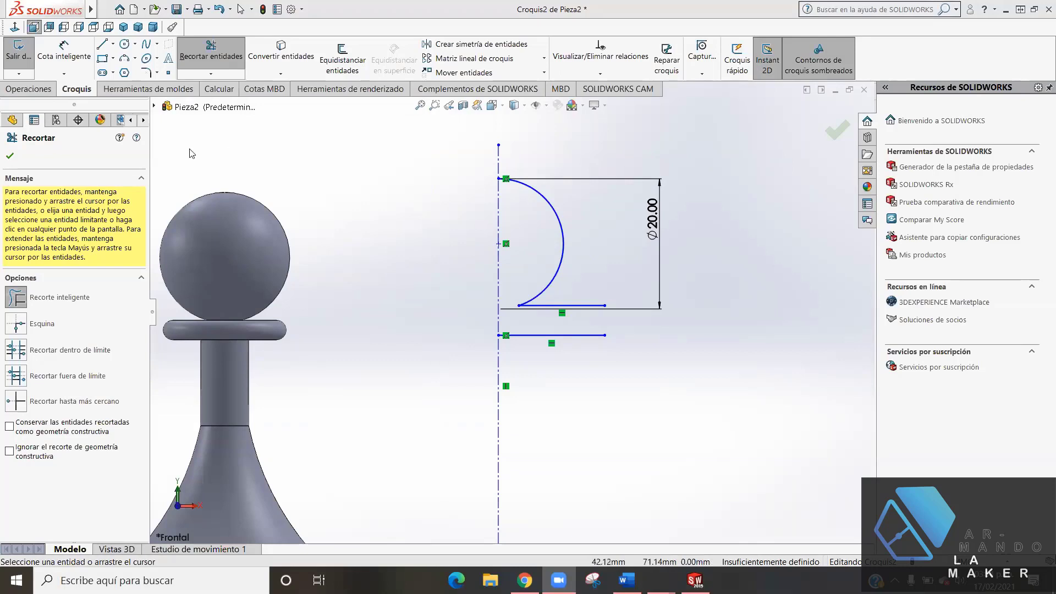
{"action": "left_click", "coordinate": [11, 156]}
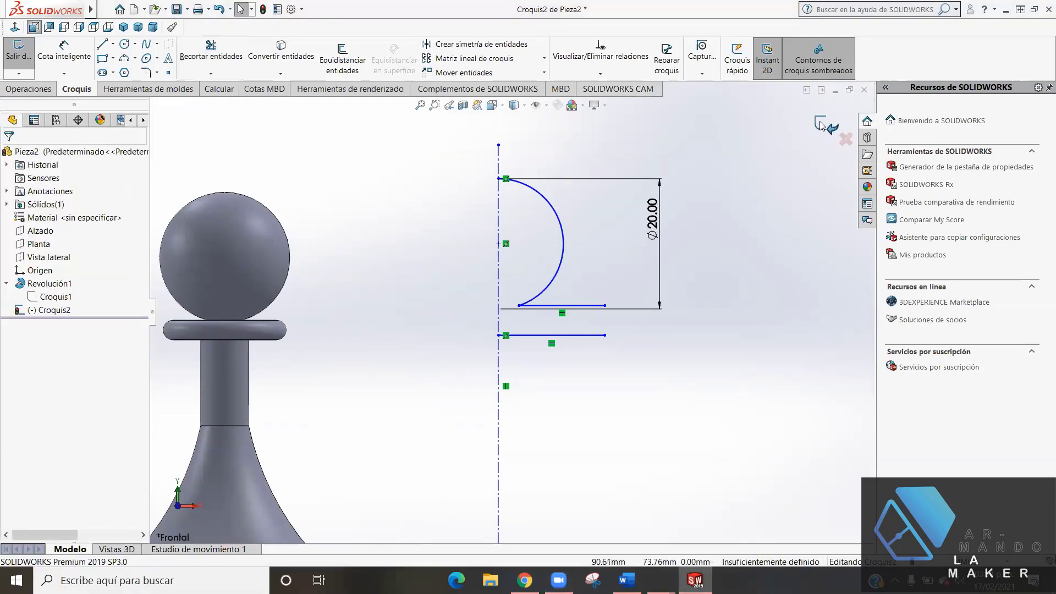
{"action": "scroll", "coordinate": [511, 312], "scroll_direction": "up", "scroll_amount": 5}
{"action": "scroll", "coordinate": [433, 294], "scroll_direction": "down", "scroll_amount": 2}
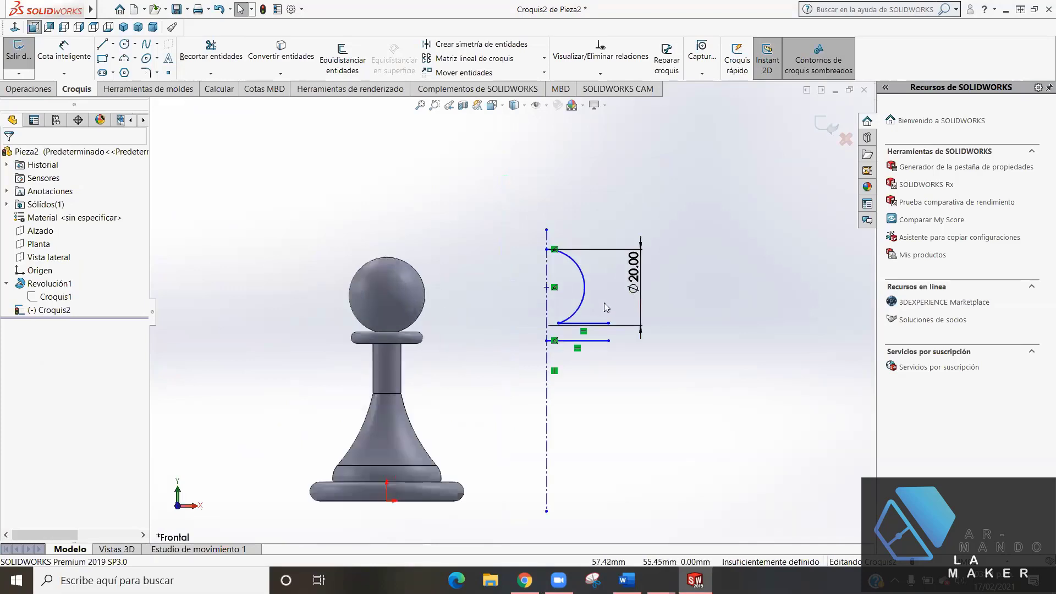
{"action": "left_click", "coordinate": [831, 127]}
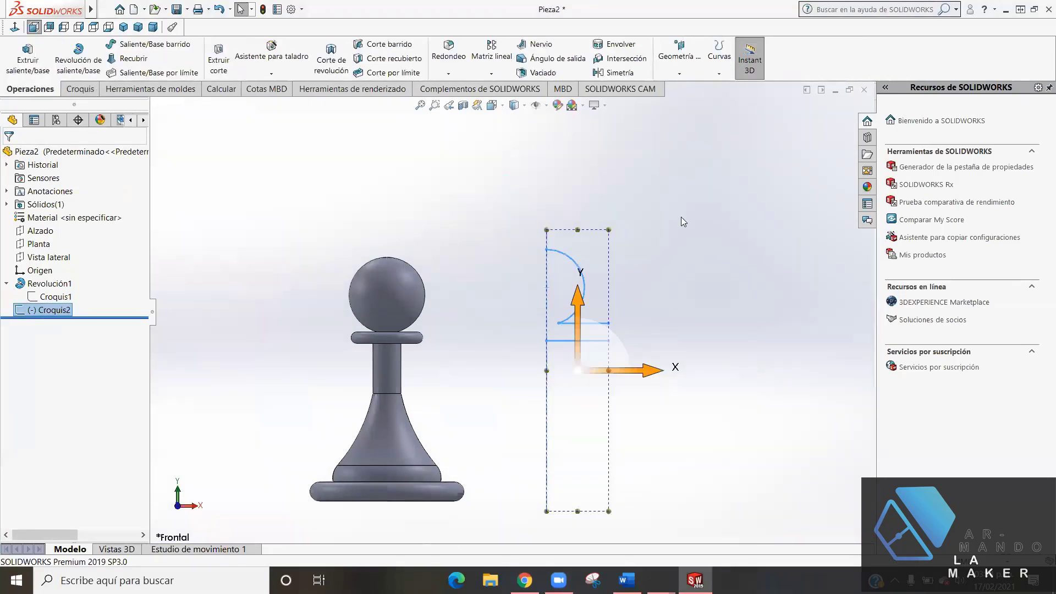
- Save the part as pieza2-clase3 in the ensamble solid feb folder
{"action": "left_click", "coordinate": [176, 9]}
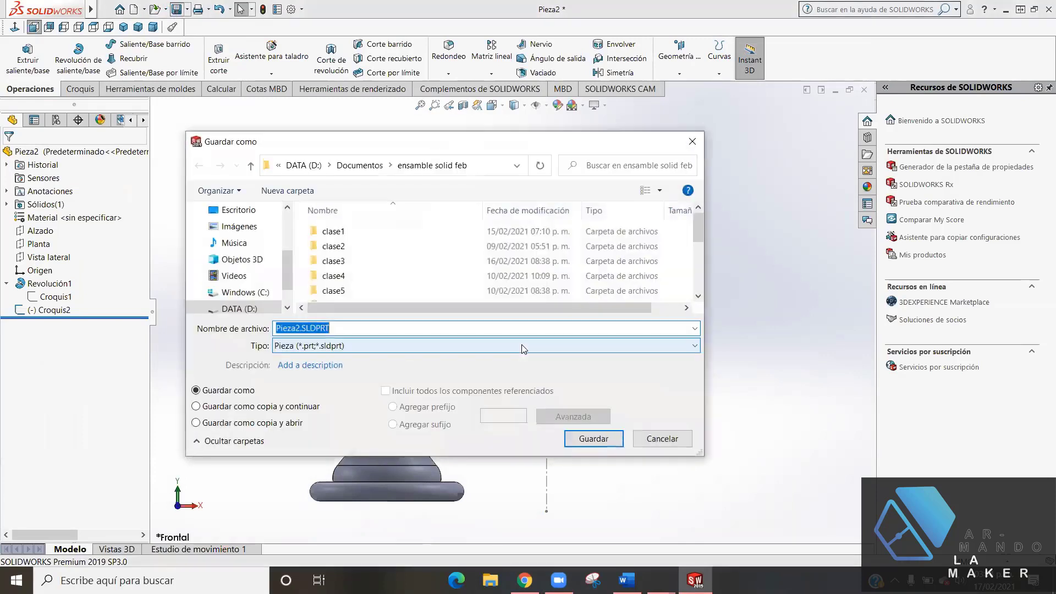
{"action": "key", "text": "BackSpace"}
{"action": "type", "text": "pi"}
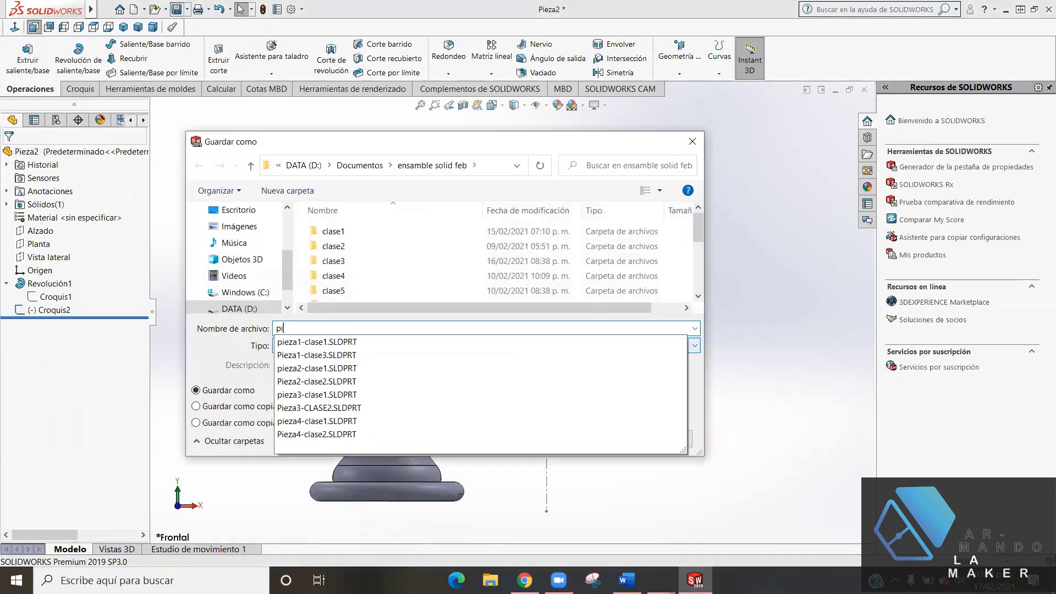
{"action": "type", "text": "eza2-c"}
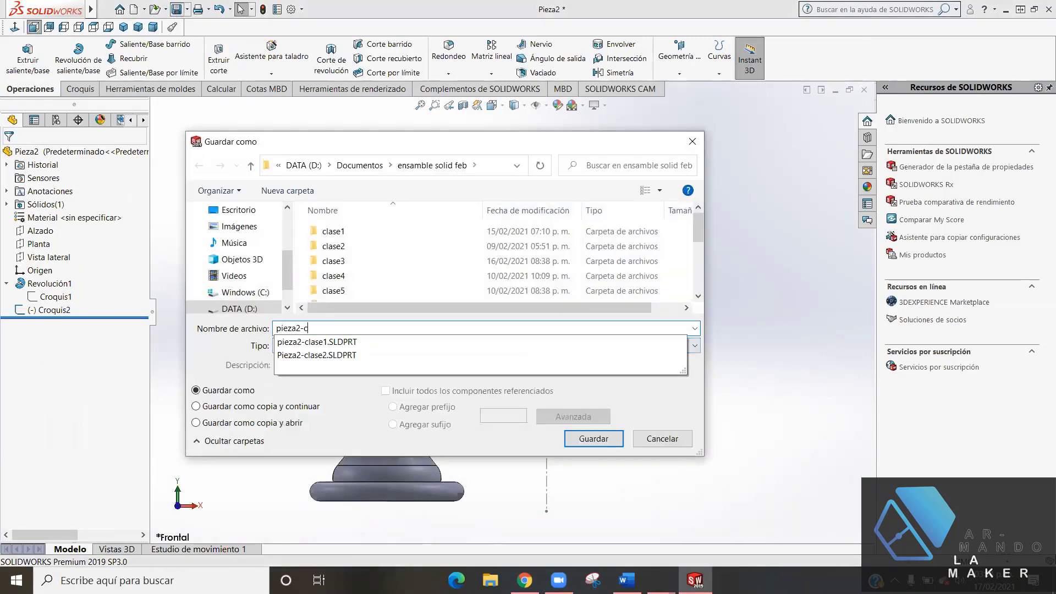
{"action": "type", "text": "lase3"}
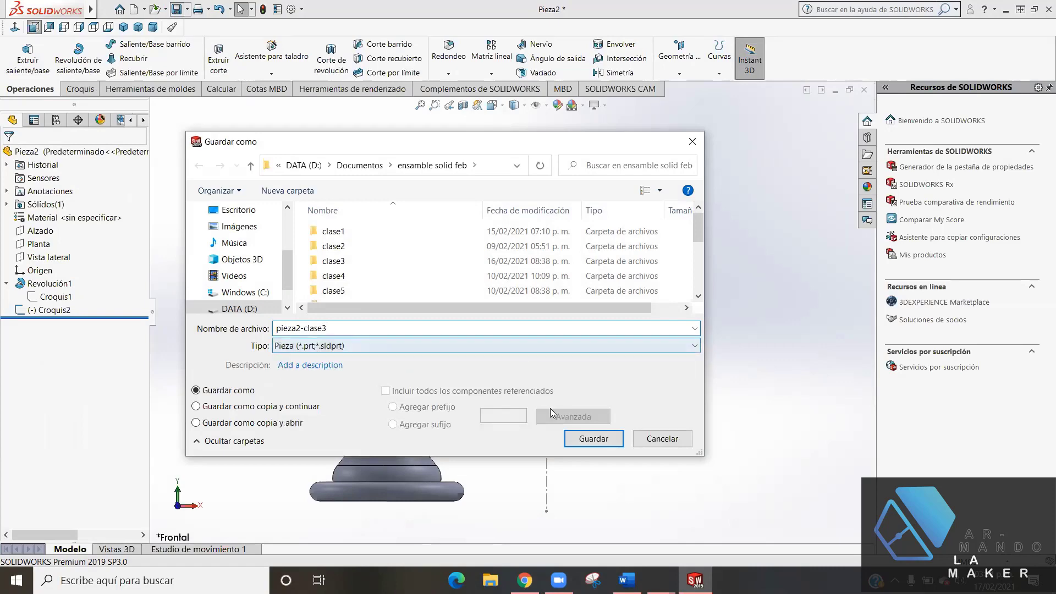
{"action": "left_click", "coordinate": [589, 440]}
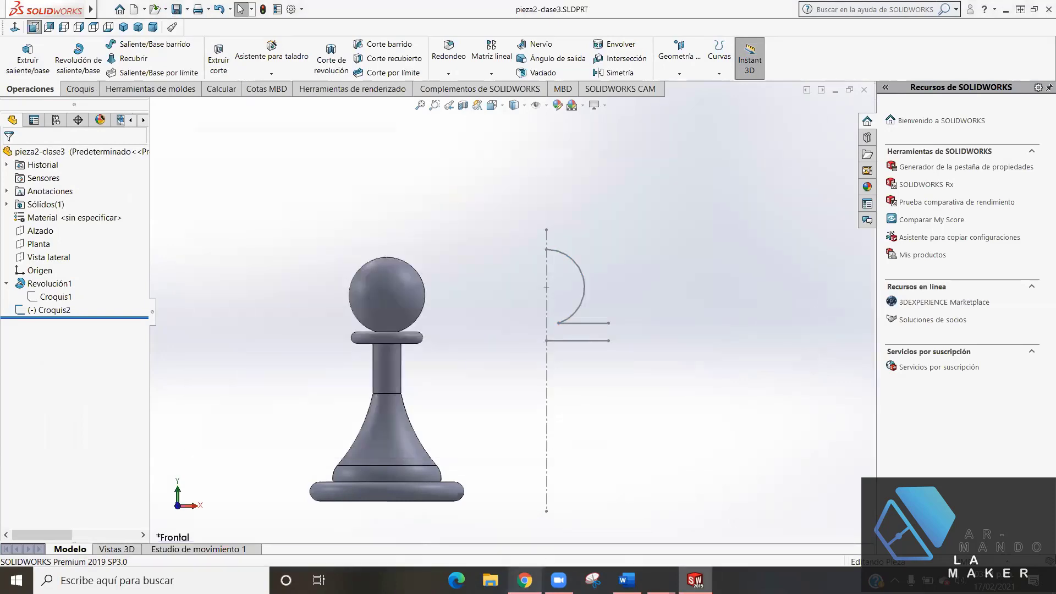
- Look at the disc's reference drawing on slide 26 in the browser presentation and return to the pawn slide
{"action": "left_click", "coordinate": [525, 580]}
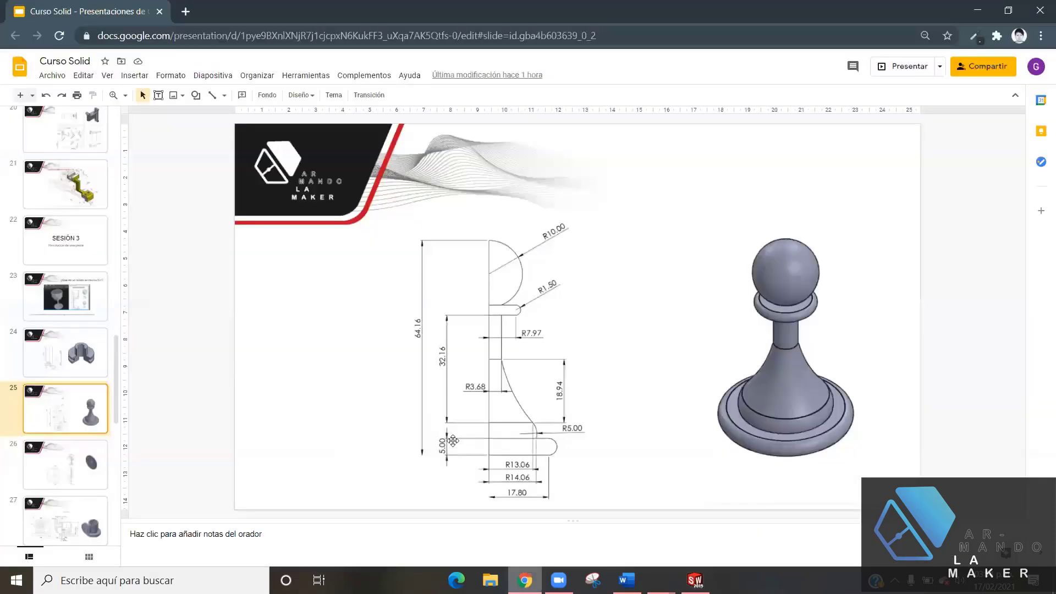
{"action": "left_click", "coordinate": [88, 478]}
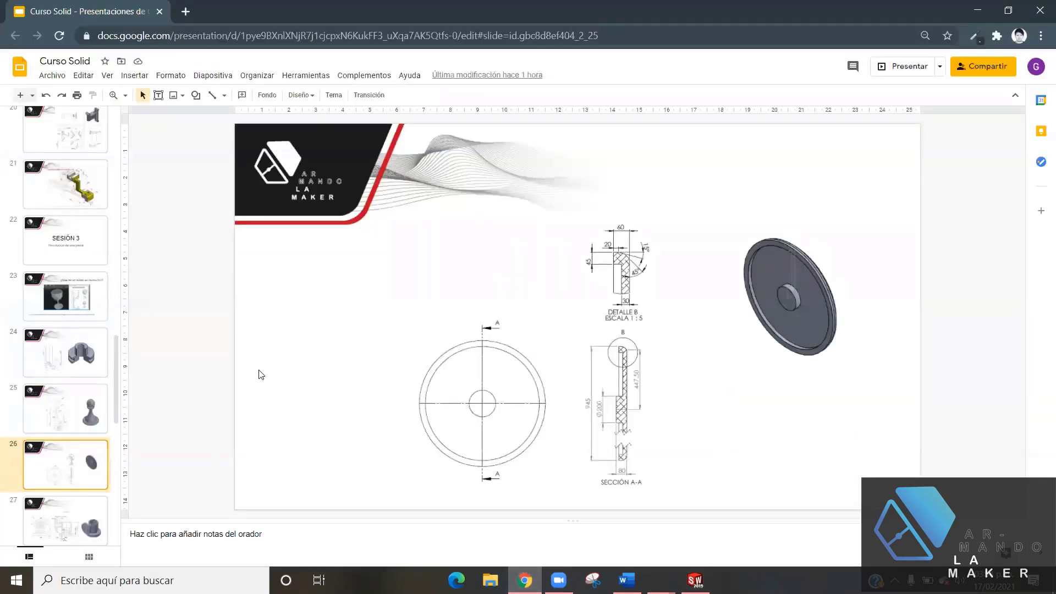
{"action": "left_click", "coordinate": [60, 410]}
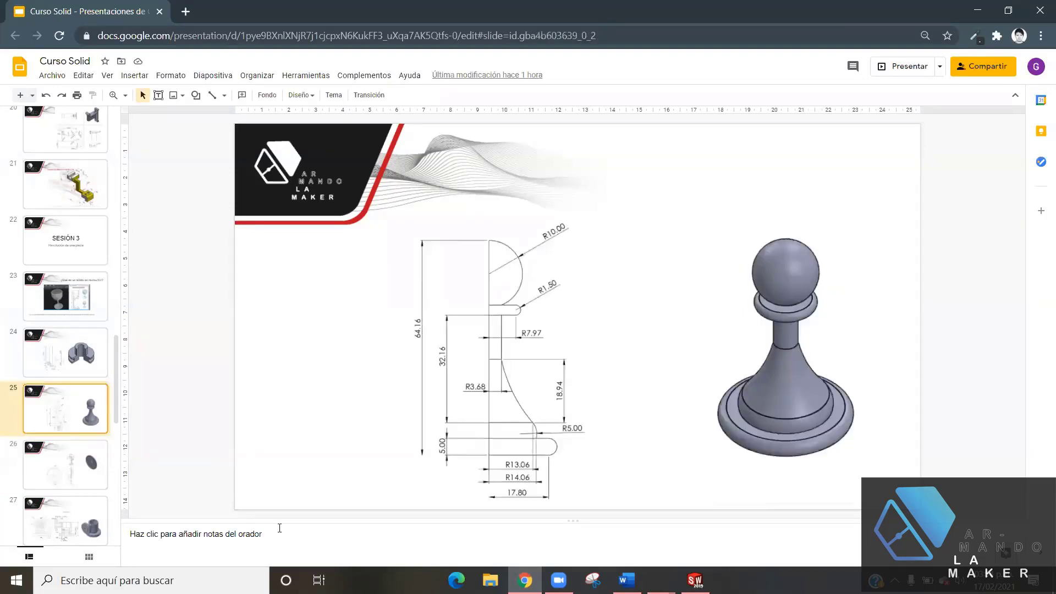
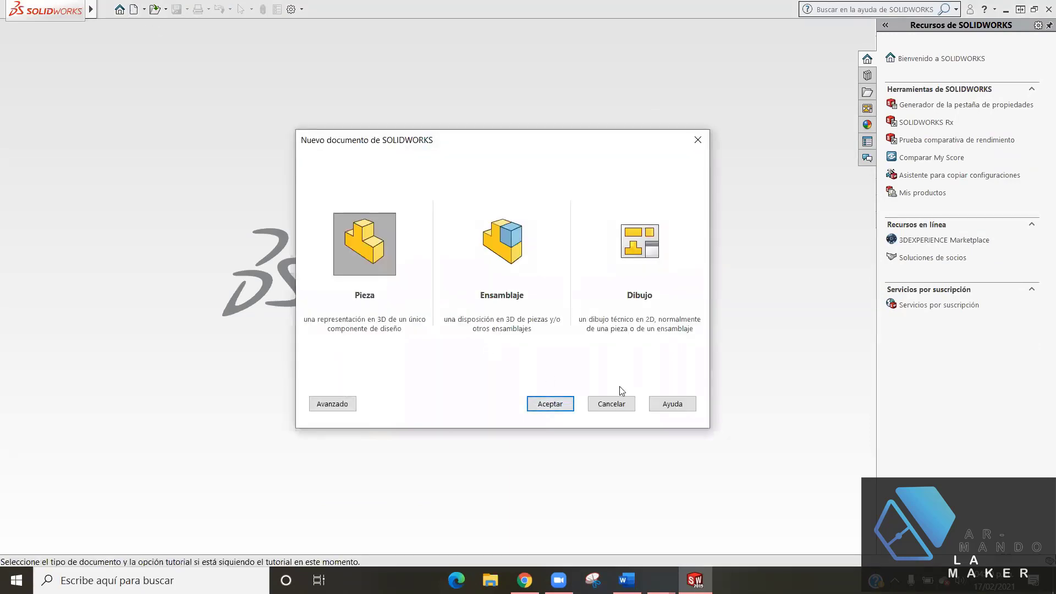
- Create a new part document and open a sketch on the Vista lateral plane
{"action": "left_click", "coordinate": [538, 398]}
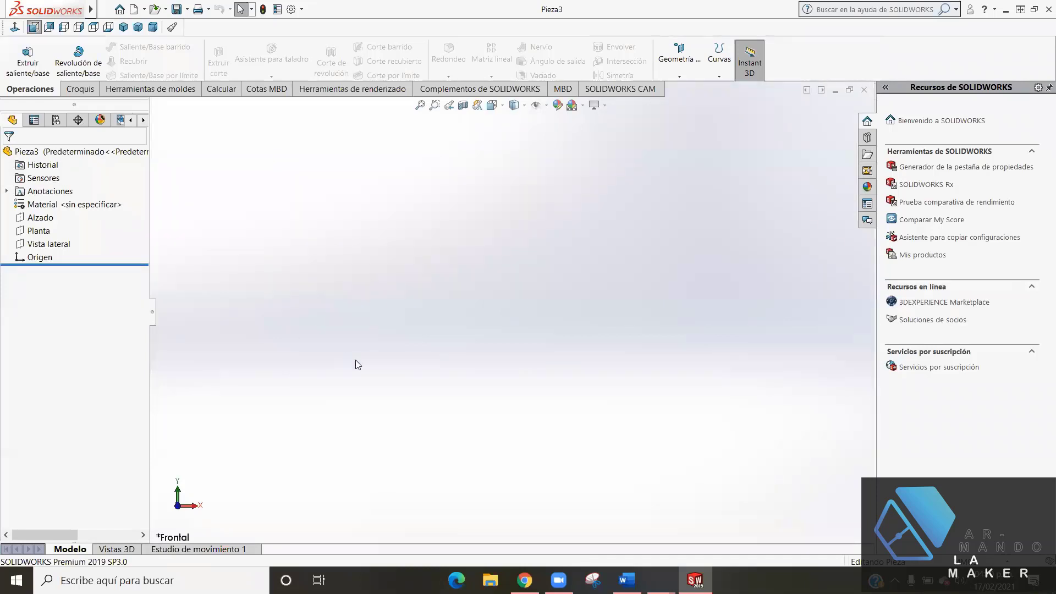
{"action": "left_click", "coordinate": [57, 245]}
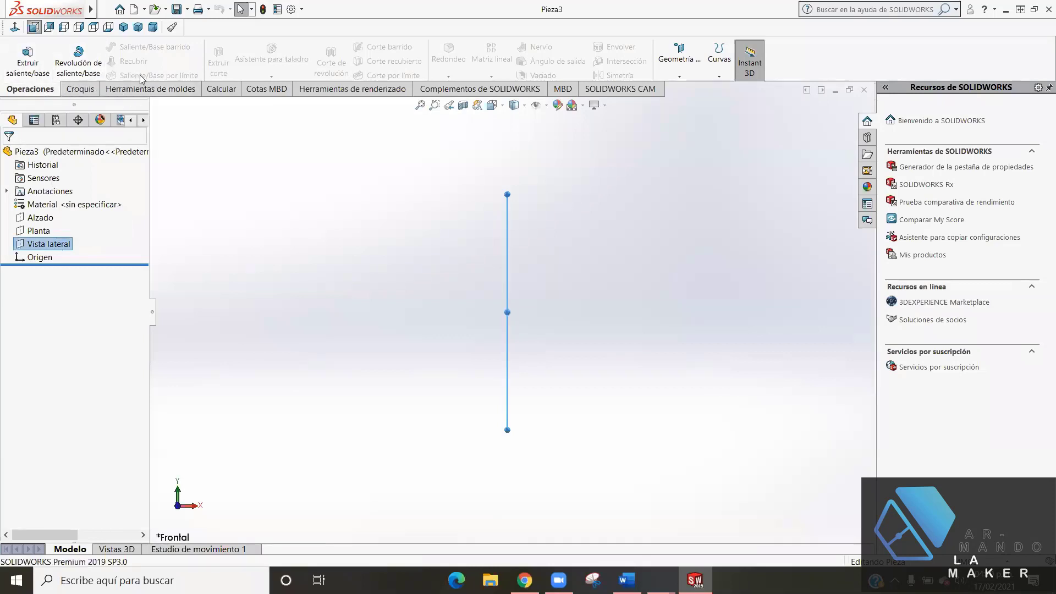
{"action": "left_click", "coordinate": [71, 92]}
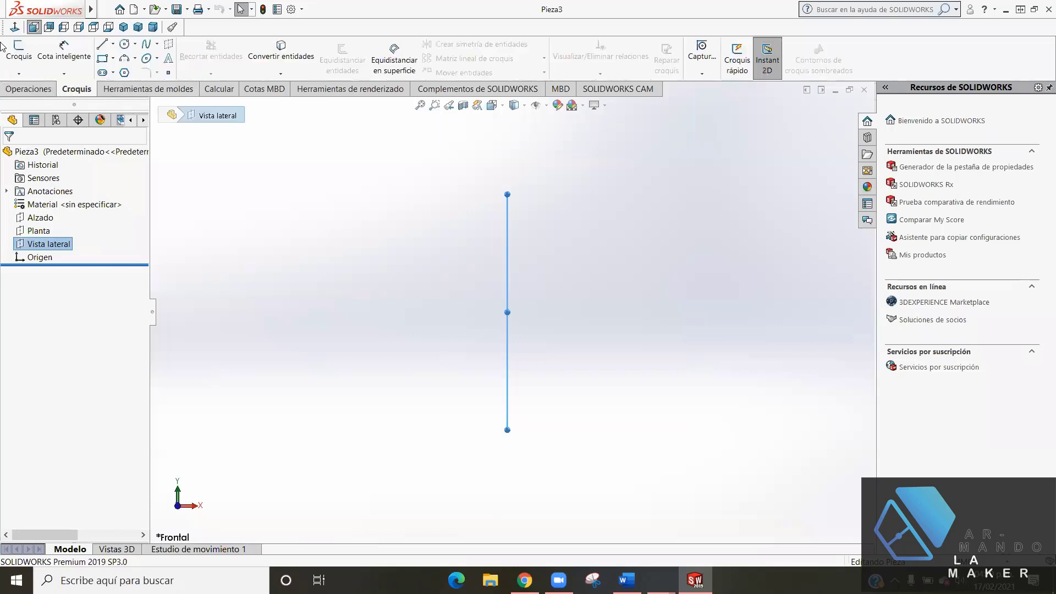
{"action": "left_click", "coordinate": [18, 55]}
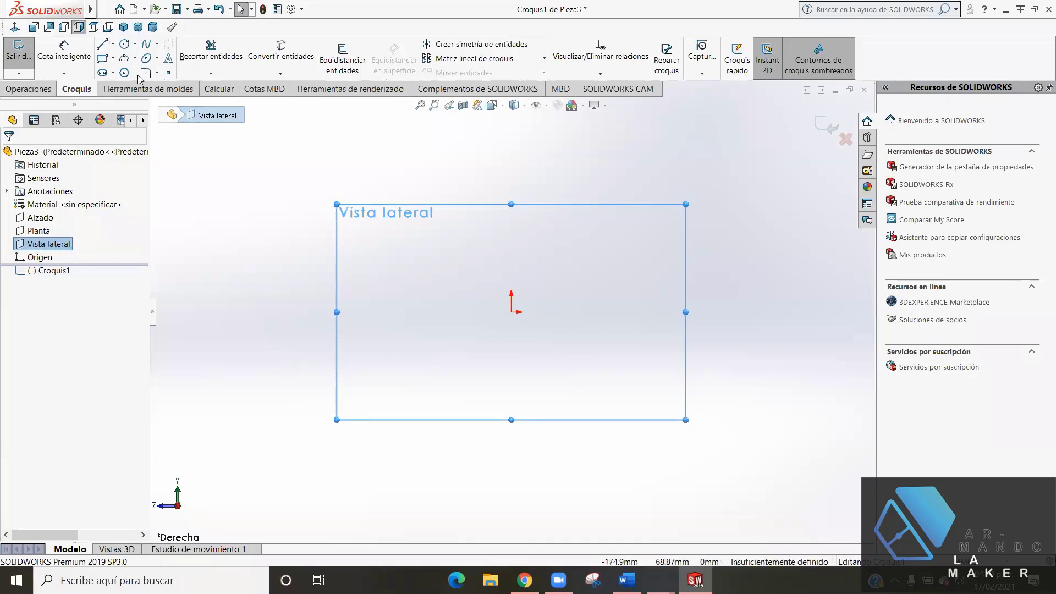
- Sketch a vertical line about 23 mm long upward from the origin and a horizontal line about 14 mm long from its upper end
{"action": "left_click", "coordinate": [112, 50]}
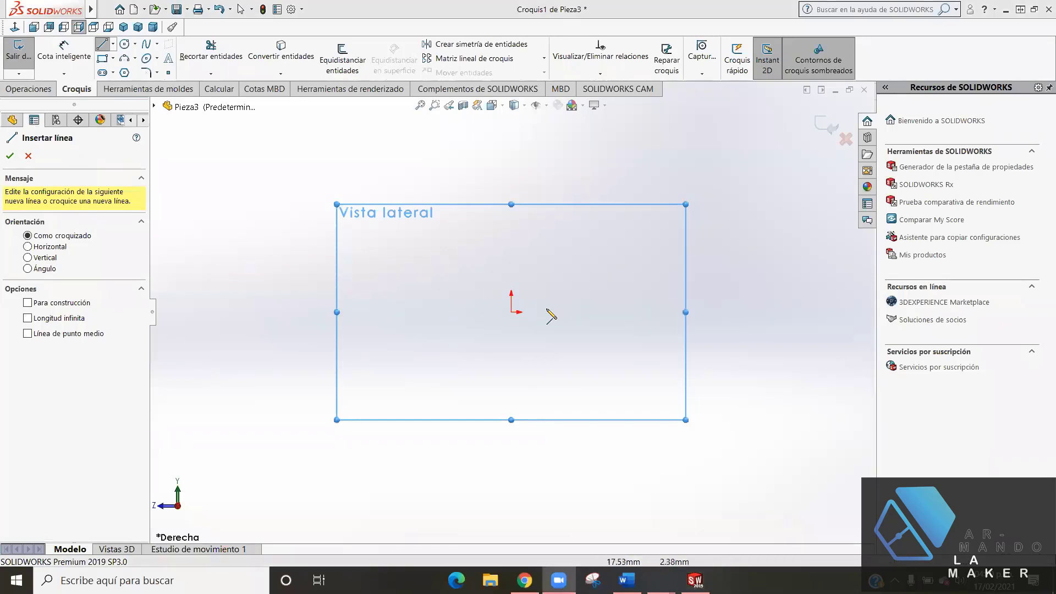
{"action": "left_click", "coordinate": [511, 313]}
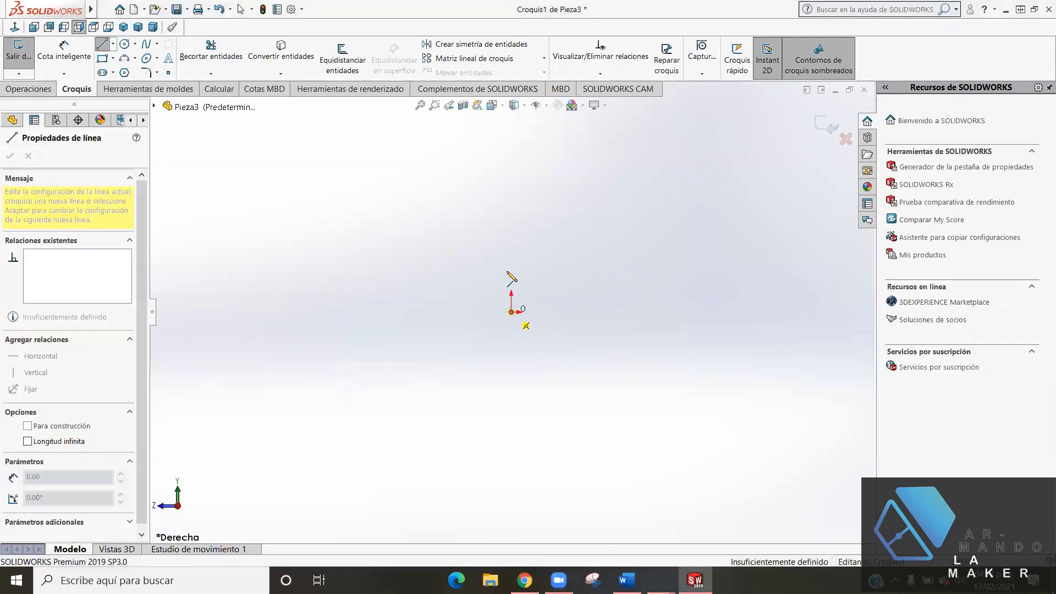
{"action": "left_click", "coordinate": [512, 267]}
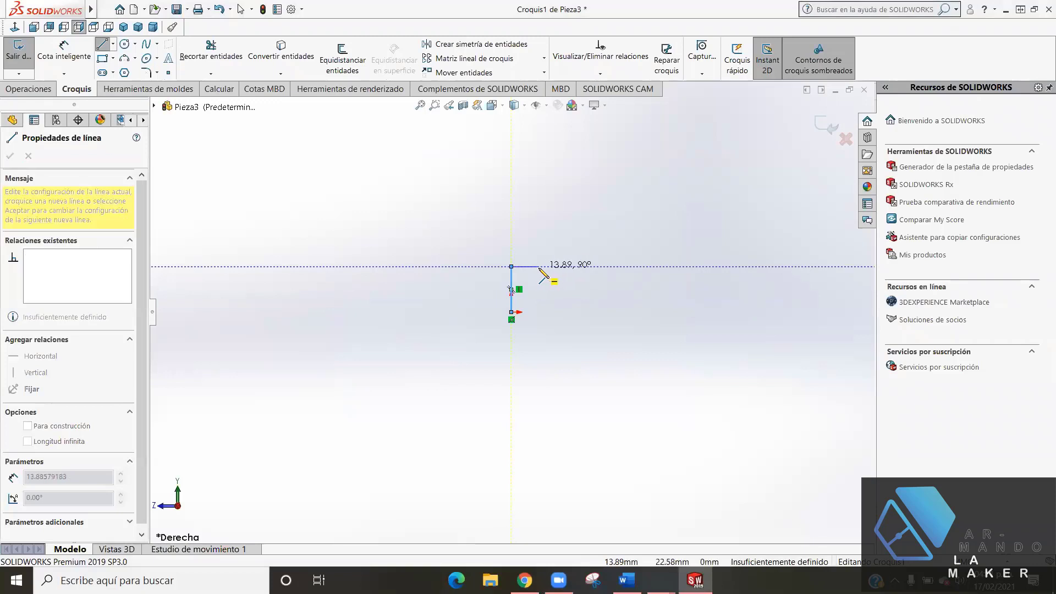
{"action": "left_click", "coordinate": [539, 267]}
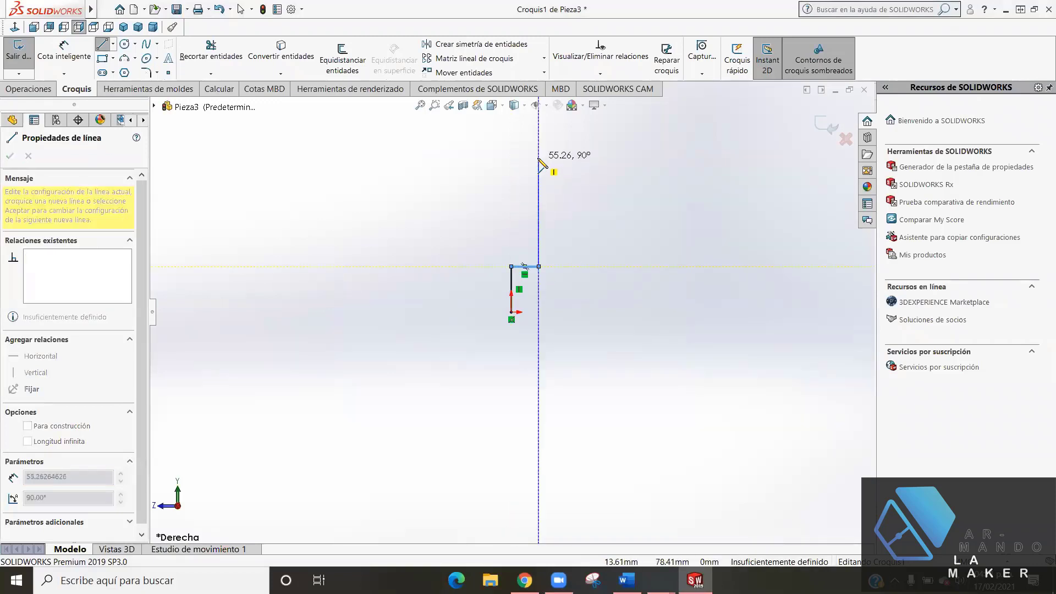
- Continue the stepped profile with lines about 66 mm upward, 12 mm back toward the origin's side and 15 mm upward, and end the chain
{"action": "scroll", "coordinate": [532, 209], "scroll_direction": "up", "scroll_amount": 4}
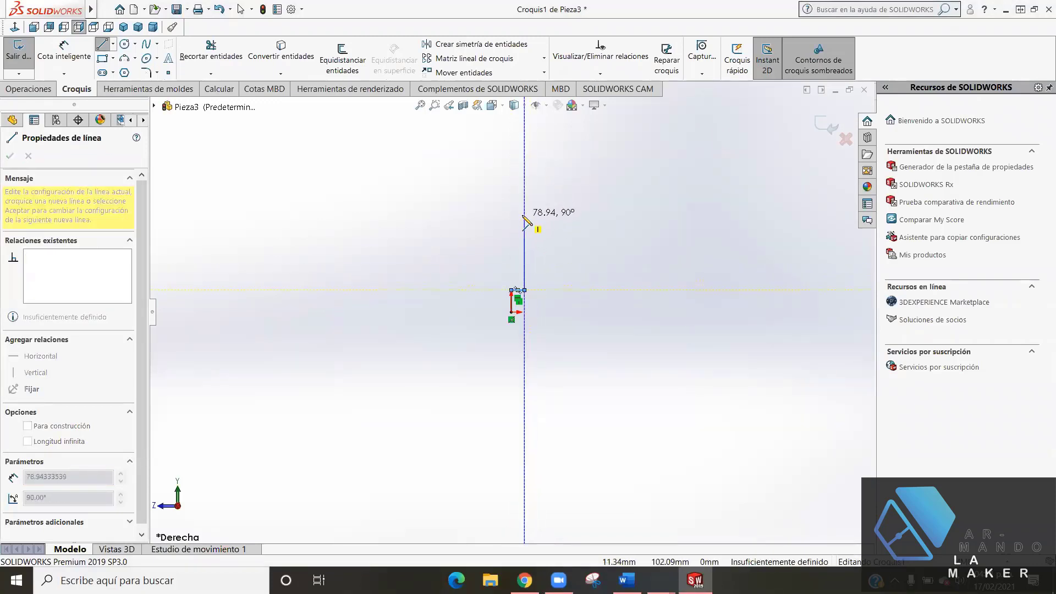
{"action": "scroll", "coordinate": [524, 223], "scroll_direction": "down", "scroll_amount": 3}
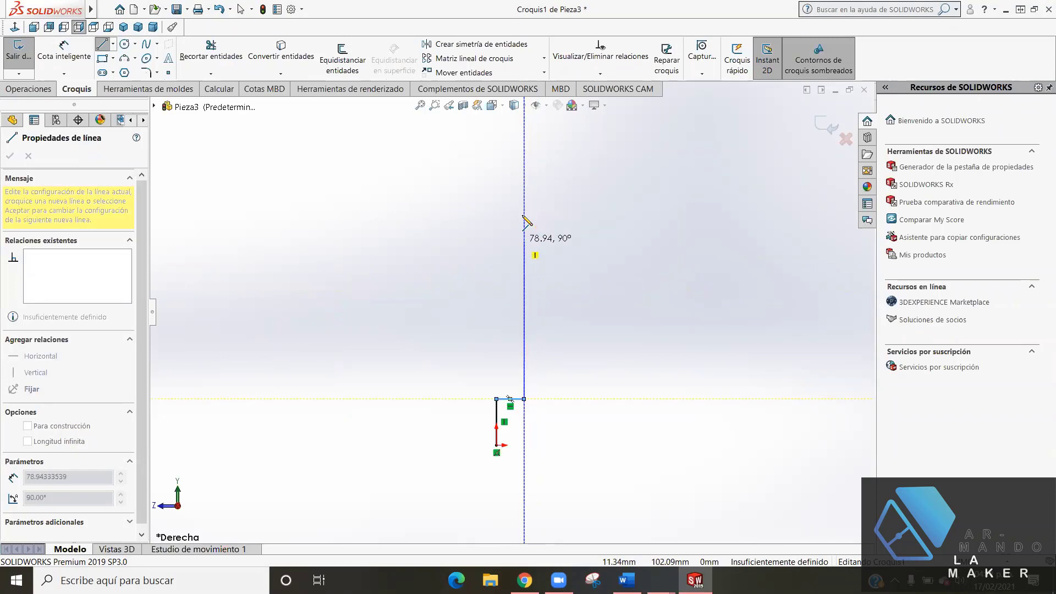
{"action": "left_click", "coordinate": [524, 268]}
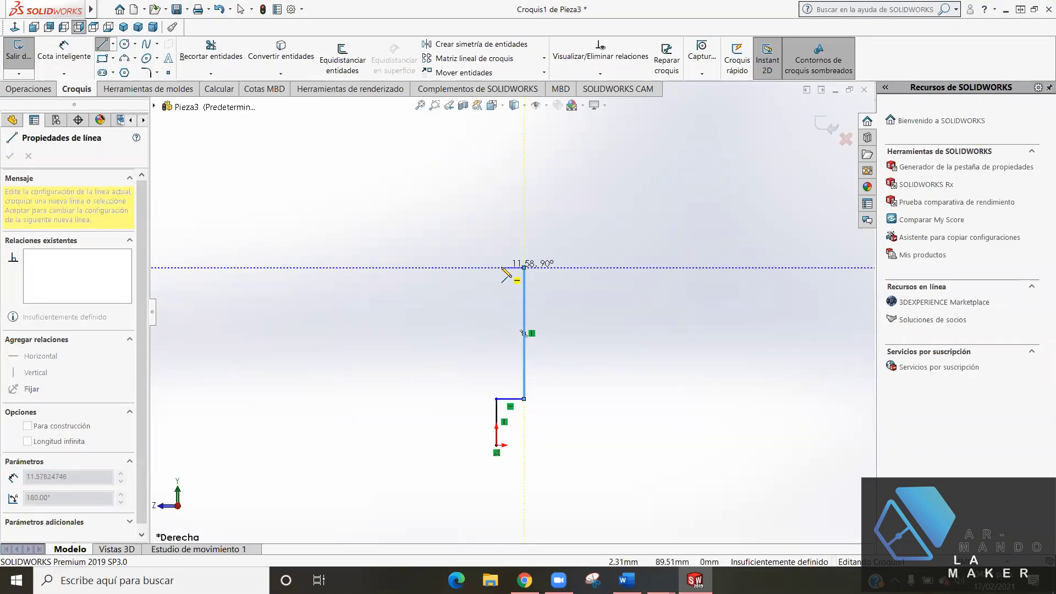
{"action": "left_click", "coordinate": [500, 268]}
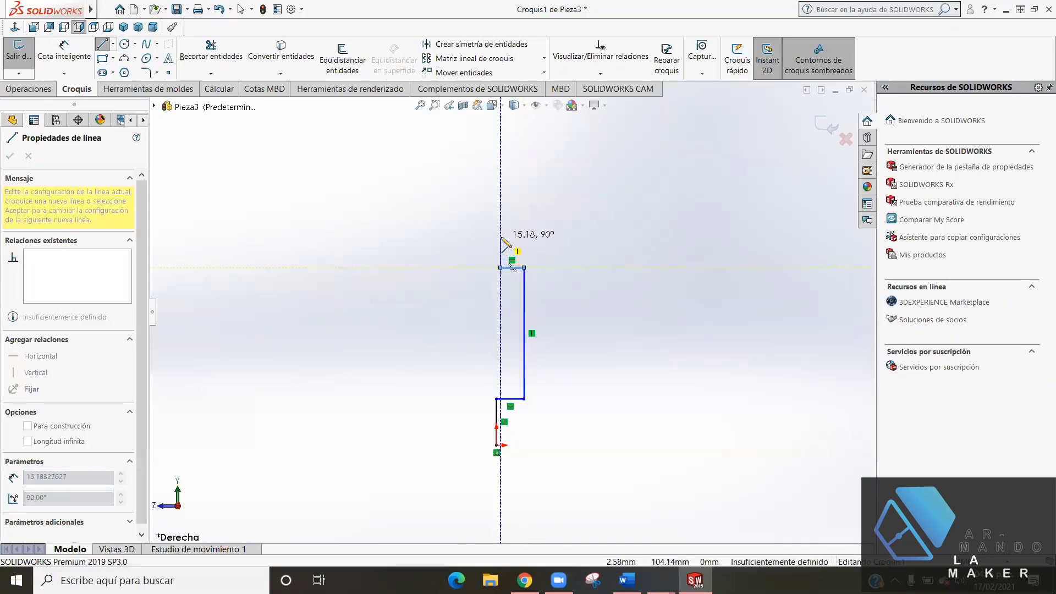
{"action": "left_click", "coordinate": [501, 238]}
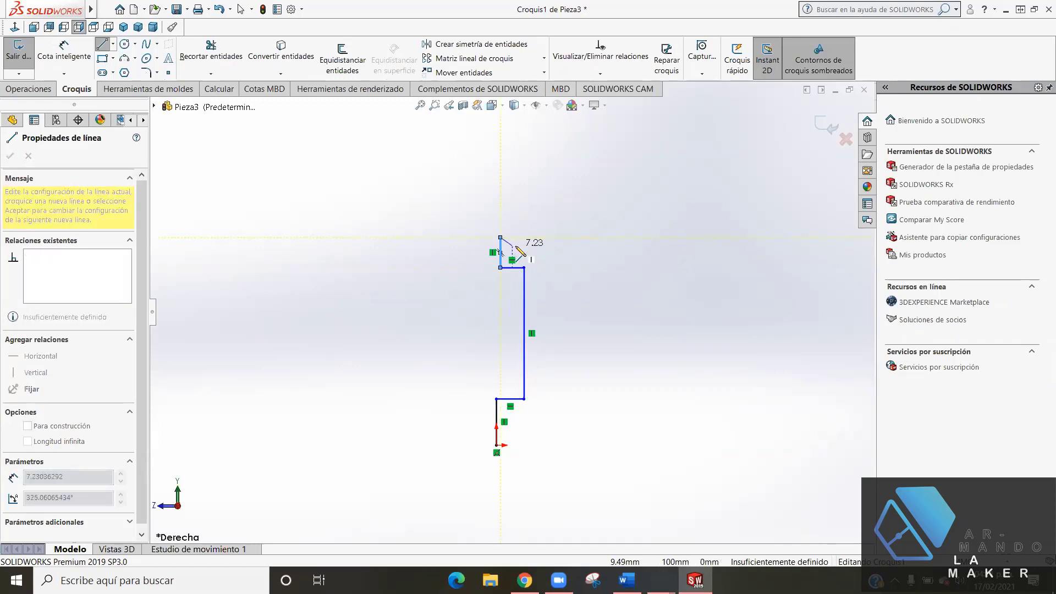
{"action": "key", "text": "Escape"}
{"action": "key", "text": "Escape"}
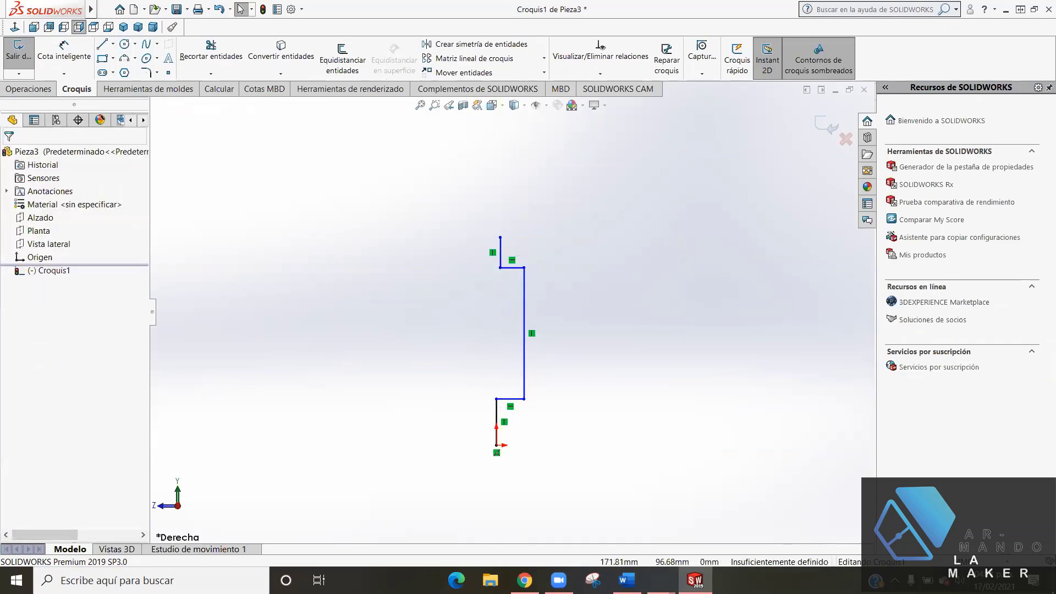
- Check the rim detail of the disc on slide 26 of the browser presentation and return to the sketch in SOLIDWORKS
{"action": "key", "text": "alt+Tab"}
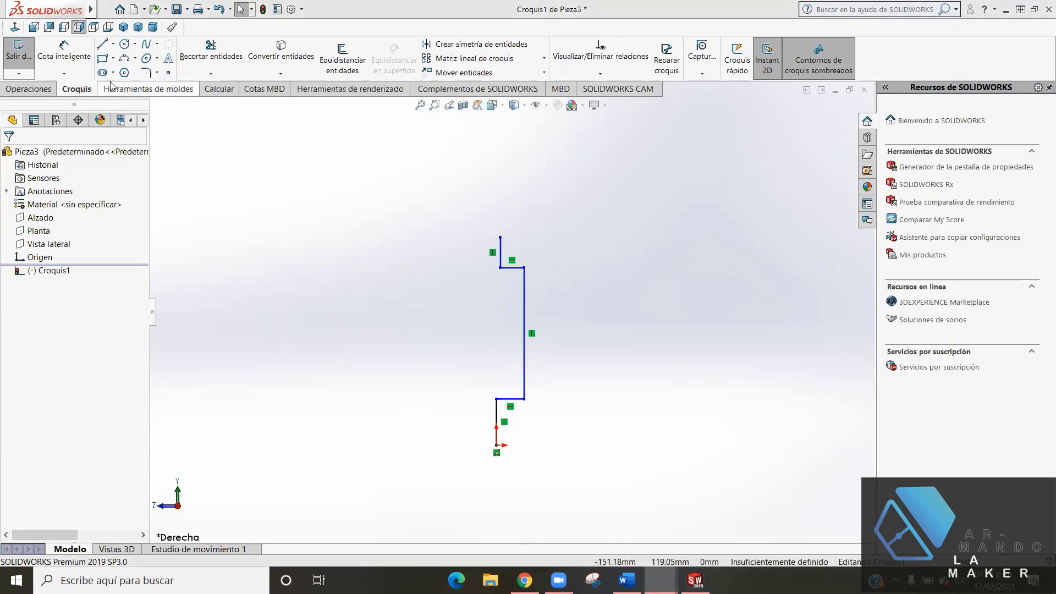
{"action": "left_click", "coordinate": [100, 39]}
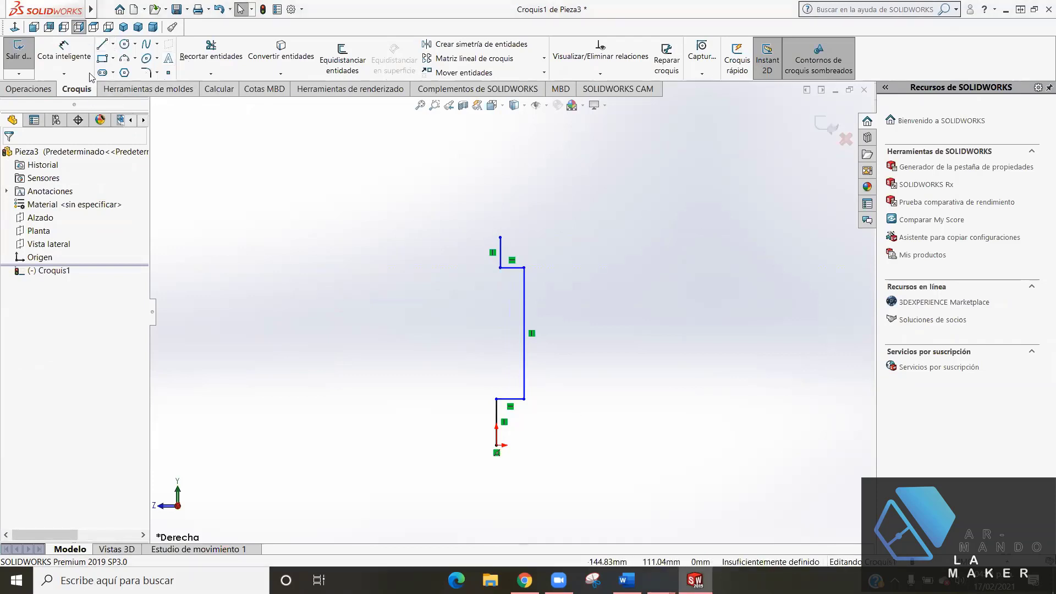
{"action": "left_click", "coordinate": [102, 44]}
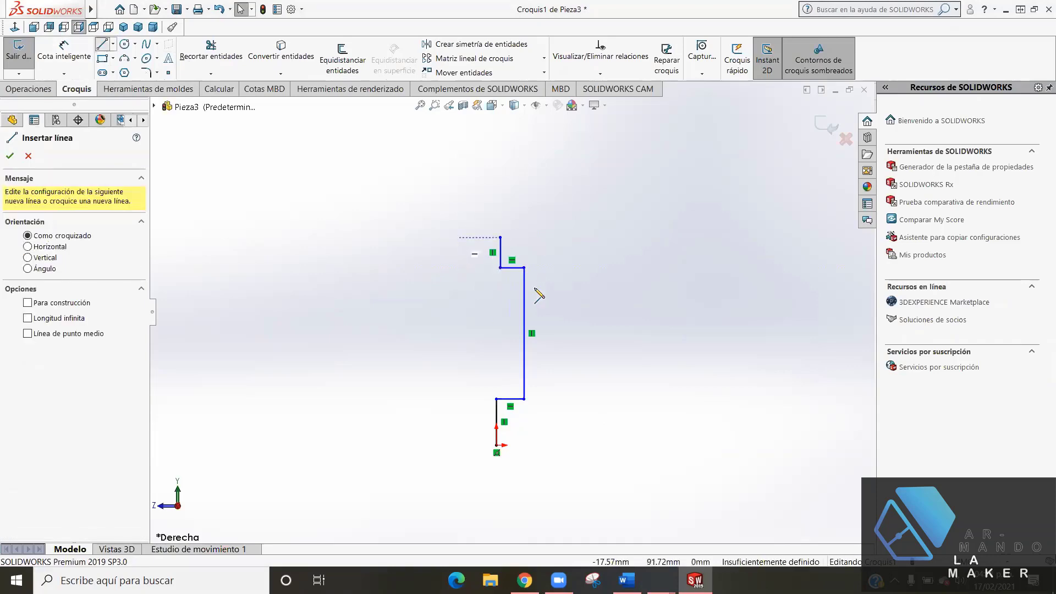
{"action": "left_click", "coordinate": [524, 580]}
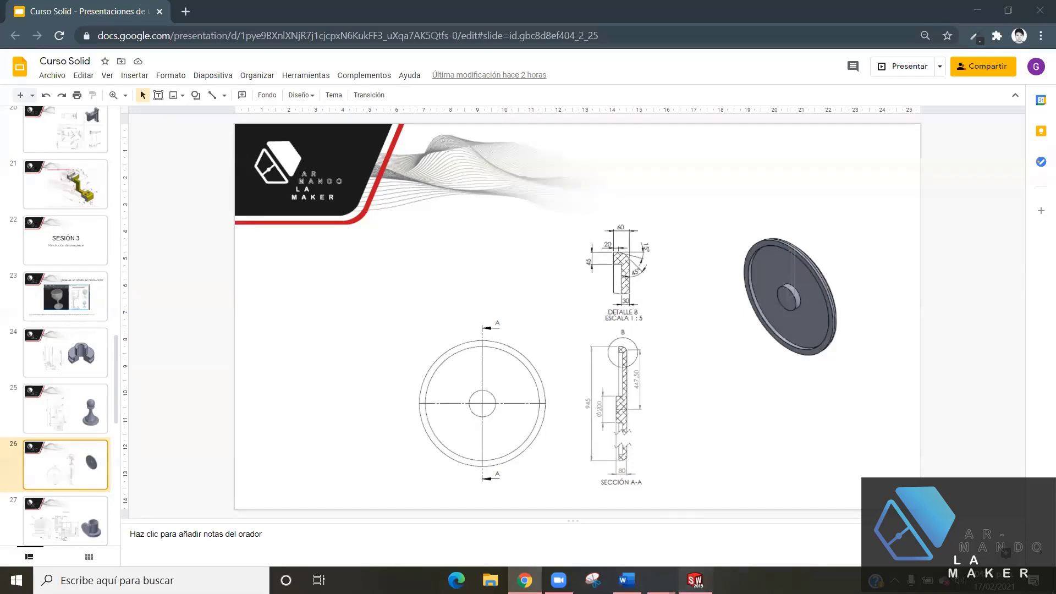
{"action": "left_click", "coordinate": [695, 579]}
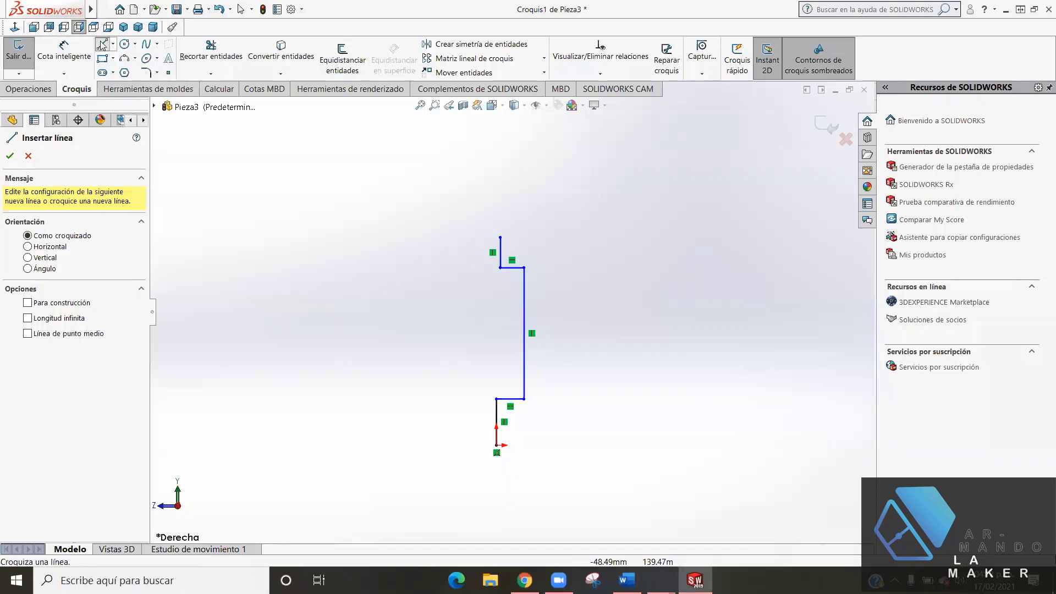
{"action": "key", "text": "Escape"}
{"action": "key", "text": "l"}
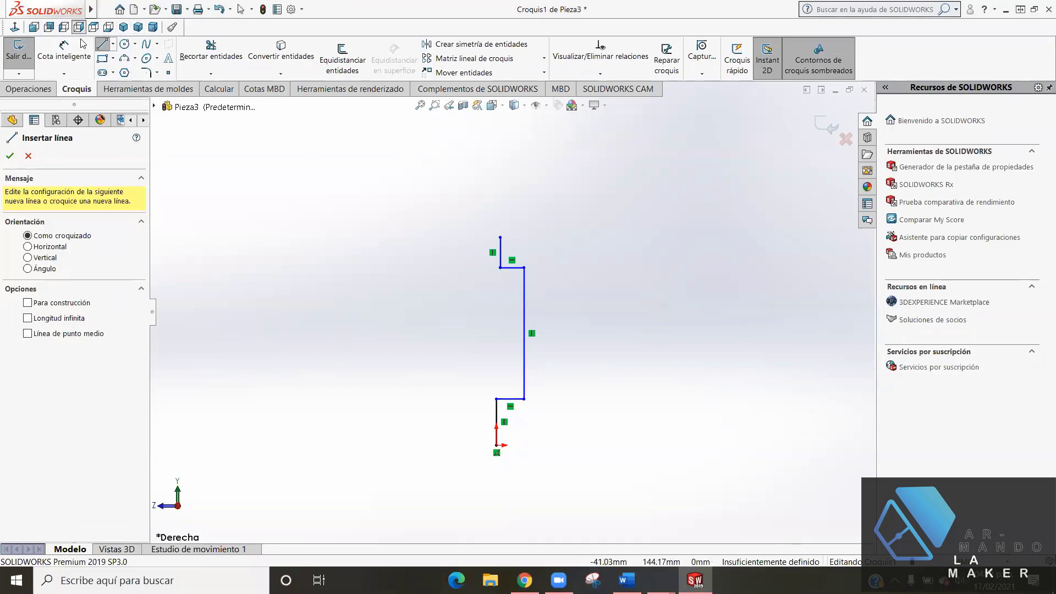
{"action": "scroll", "coordinate": [534, 236], "scroll_direction": "down", "scroll_amount": 3}
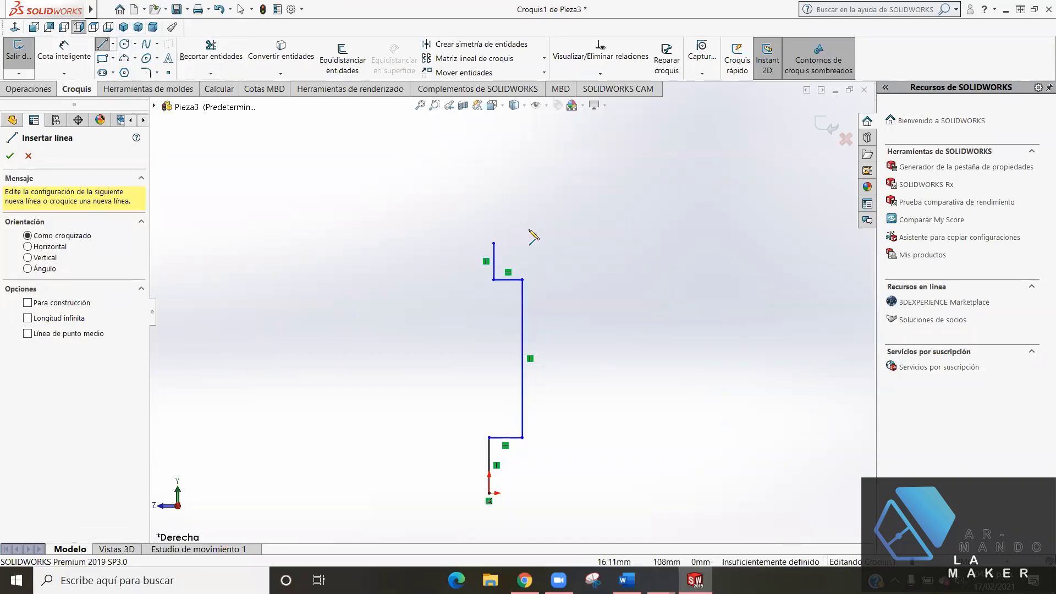
{"action": "left_click", "coordinate": [465, 267]}
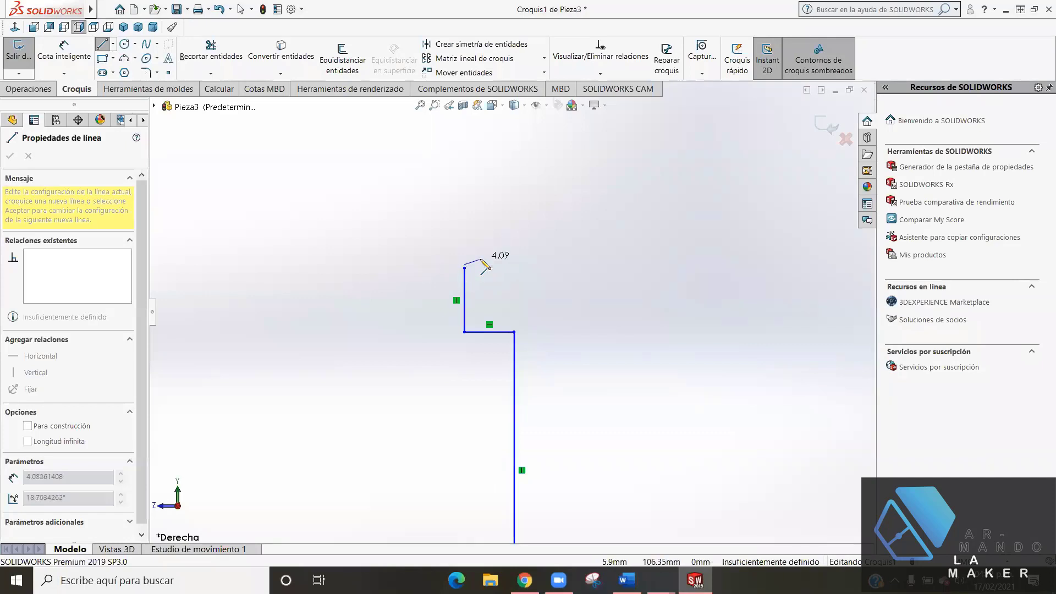
{"action": "key", "text": "Escape"}
{"action": "key", "text": "Escape"}
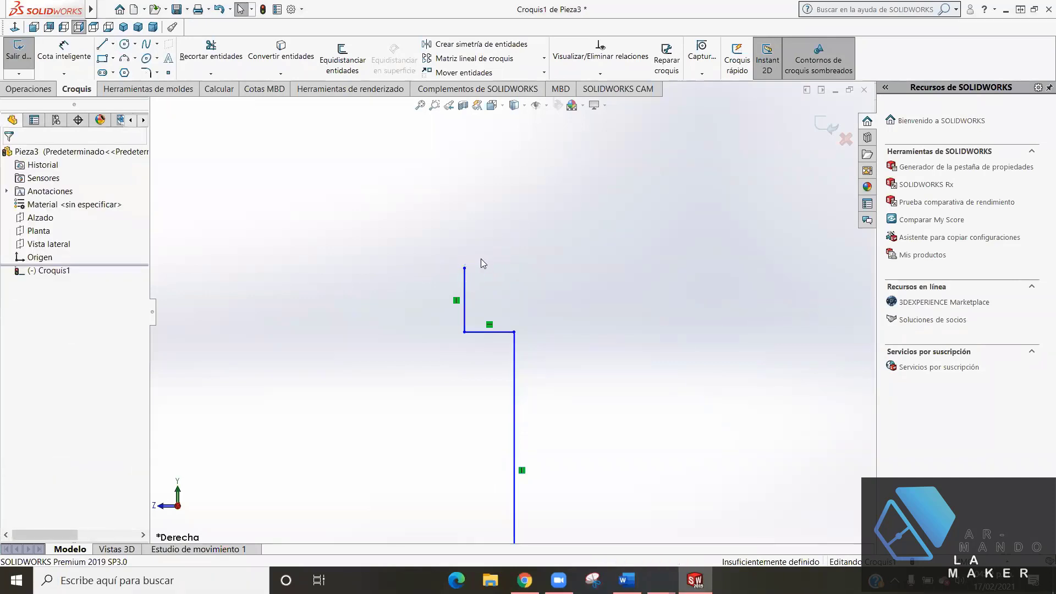
- Sketch a horizontal line about 6 mm long from the profile's free upper end, followed by a short line sloping gently downward away from it
{"action": "key", "text": "l"}
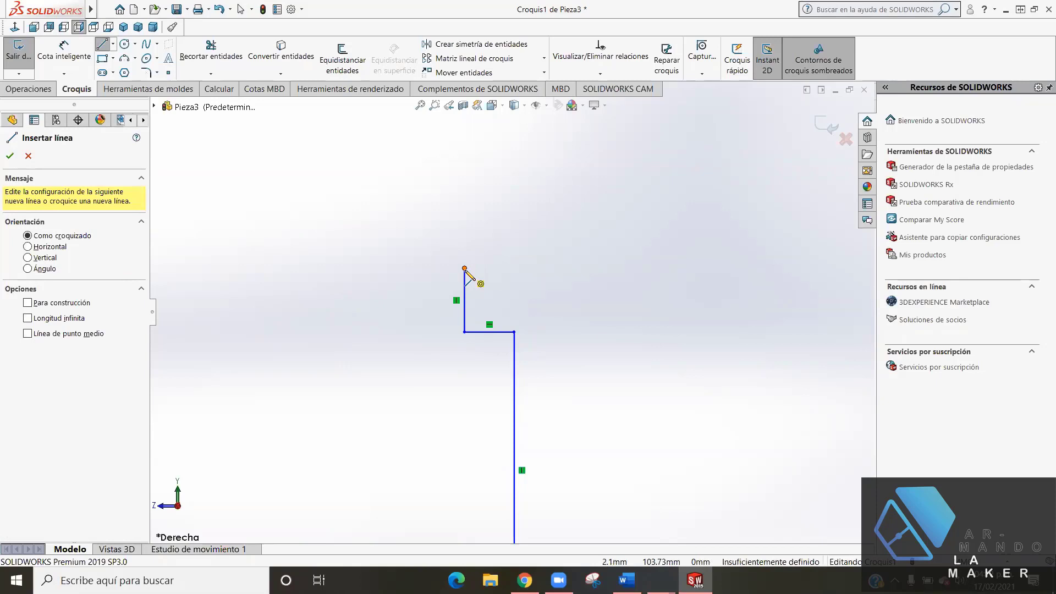
{"action": "left_click", "coordinate": [465, 269]}
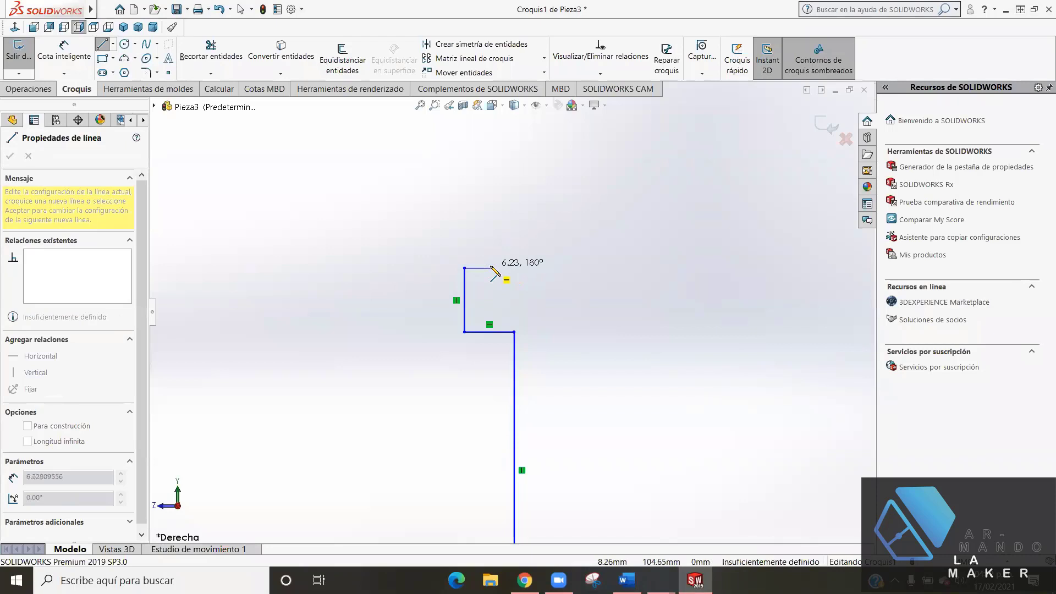
{"action": "left_click", "coordinate": [491, 269]}
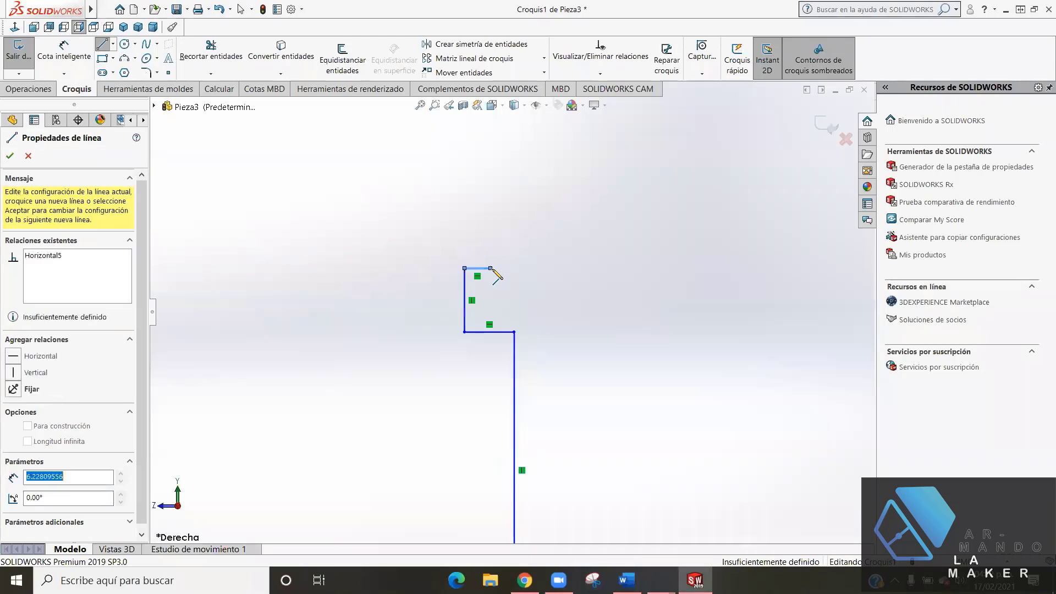
{"action": "left_click", "coordinate": [520, 279]}
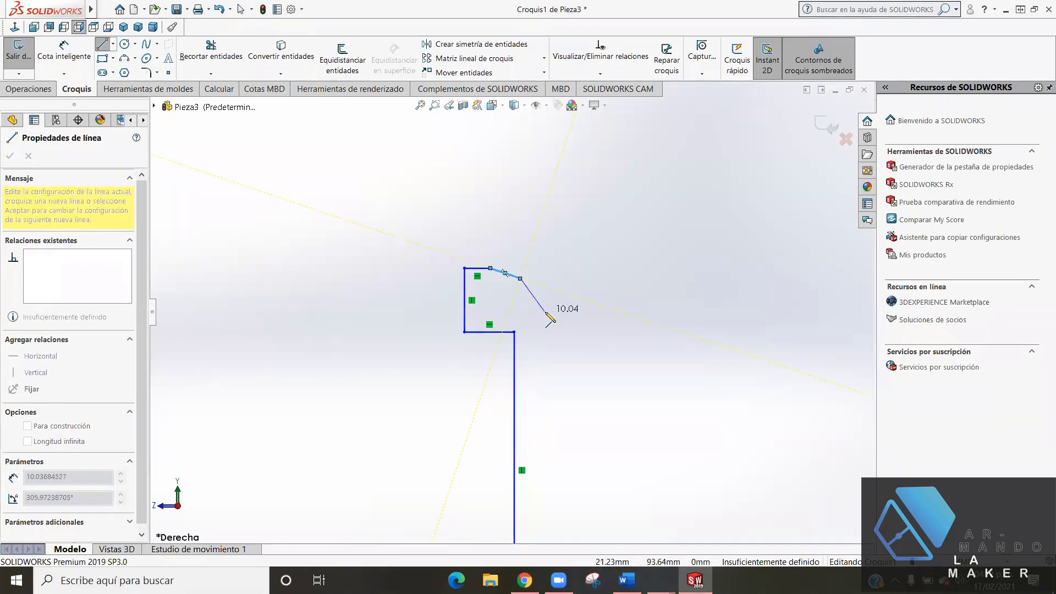
- Close the profile with a steeper sloped line about 10 mm long, a vertical line down to the origin's level and a horizontal line to the origin
{"action": "scroll", "coordinate": [545, 319], "scroll_direction": "up", "scroll_amount": 3}
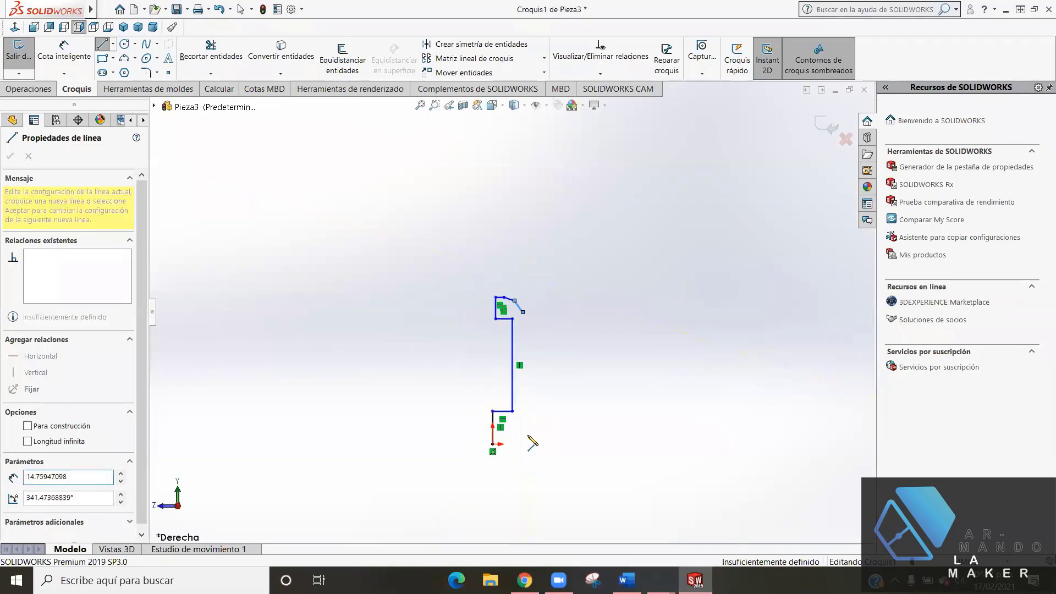
{"action": "left_click", "coordinate": [522, 444]}
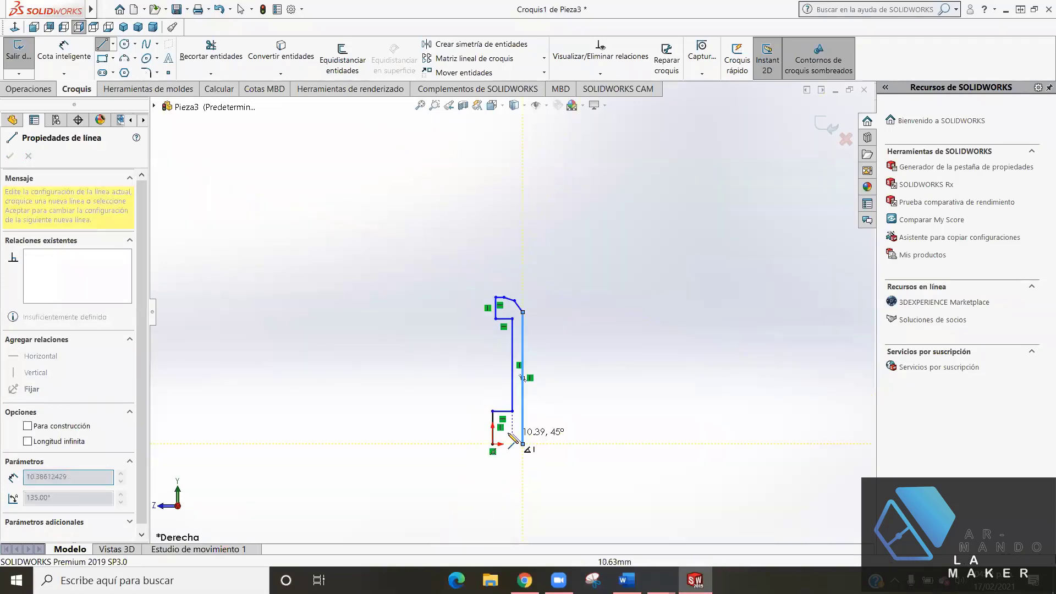
{"action": "left_click", "coordinate": [492, 444]}
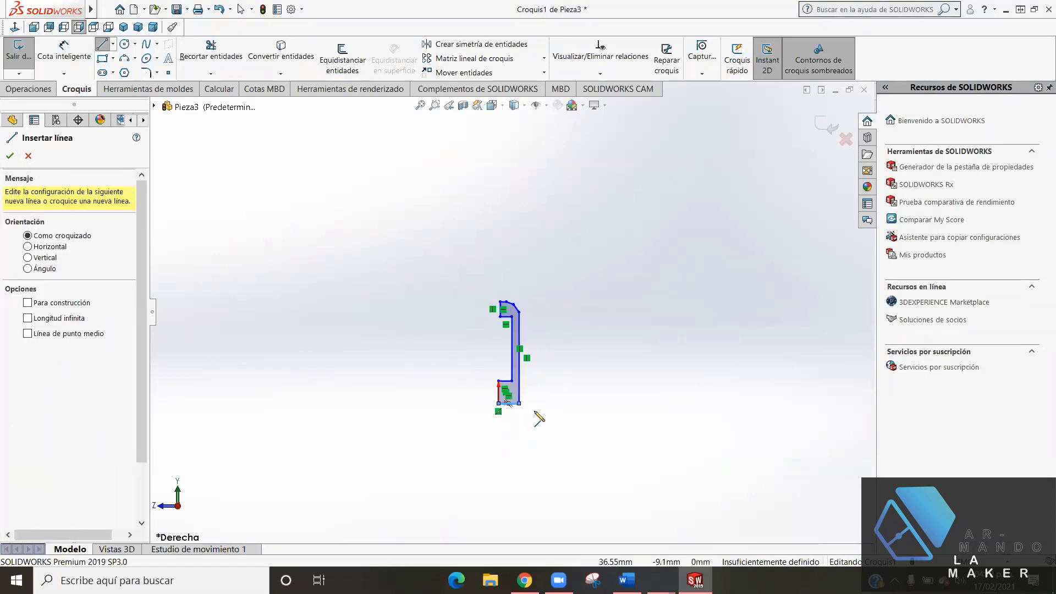
{"action": "scroll", "coordinate": [540, 420], "scroll_direction": "down", "scroll_amount": 3}
{"action": "scroll", "coordinate": [536, 401], "scroll_direction": "up", "scroll_amount": 3}
{"action": "scroll", "coordinate": [468, 179], "scroll_direction": "down", "scroll_amount": 4}
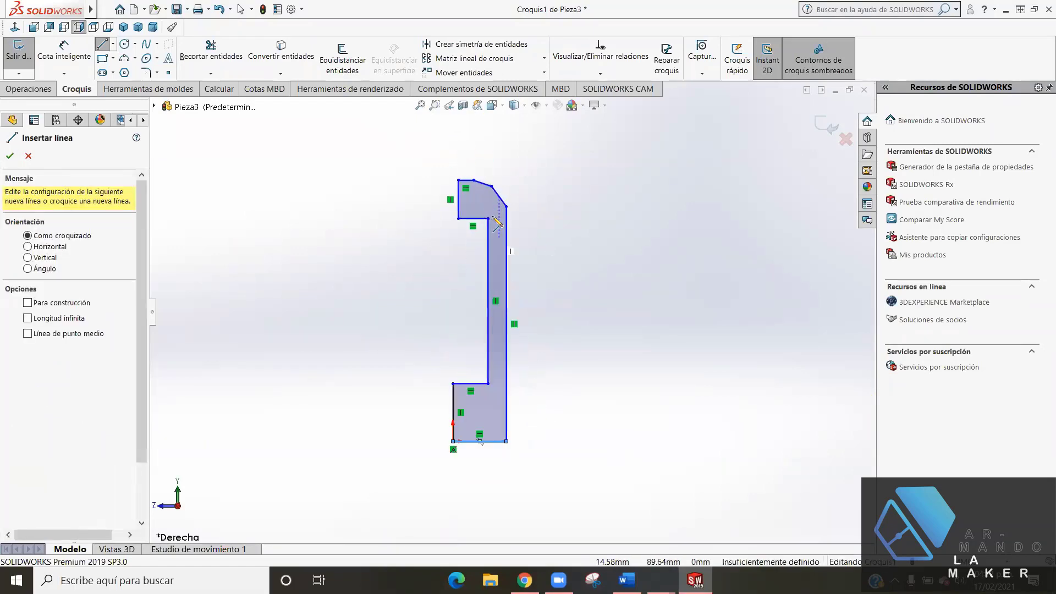
{"action": "left_click", "coordinate": [10, 156]}
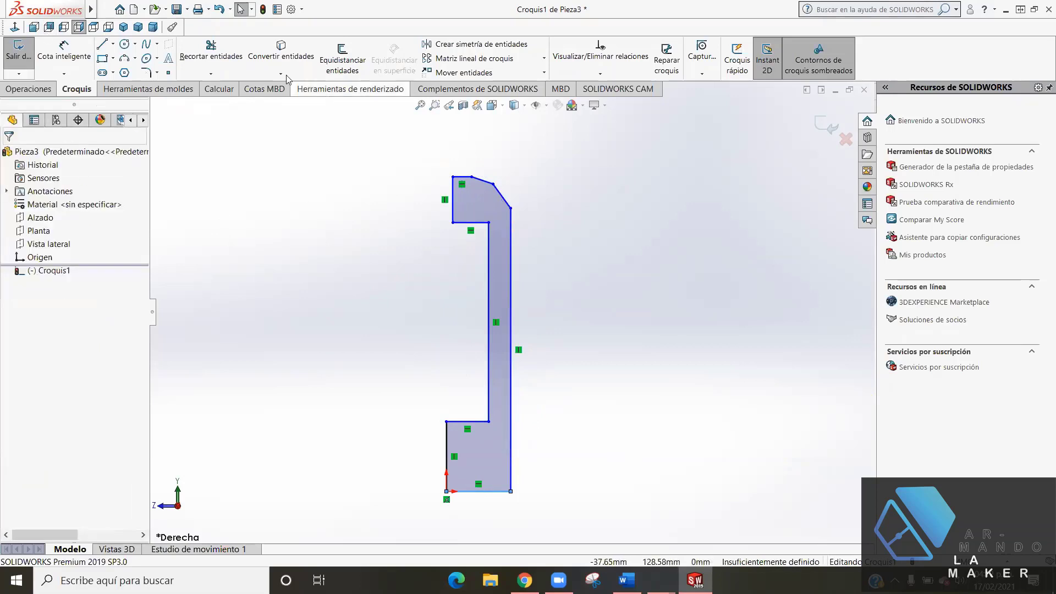
- Look up the disc's section dimensions on the reference slide in the browser and return to SOLIDWORKS
{"action": "left_click", "coordinate": [64, 52]}
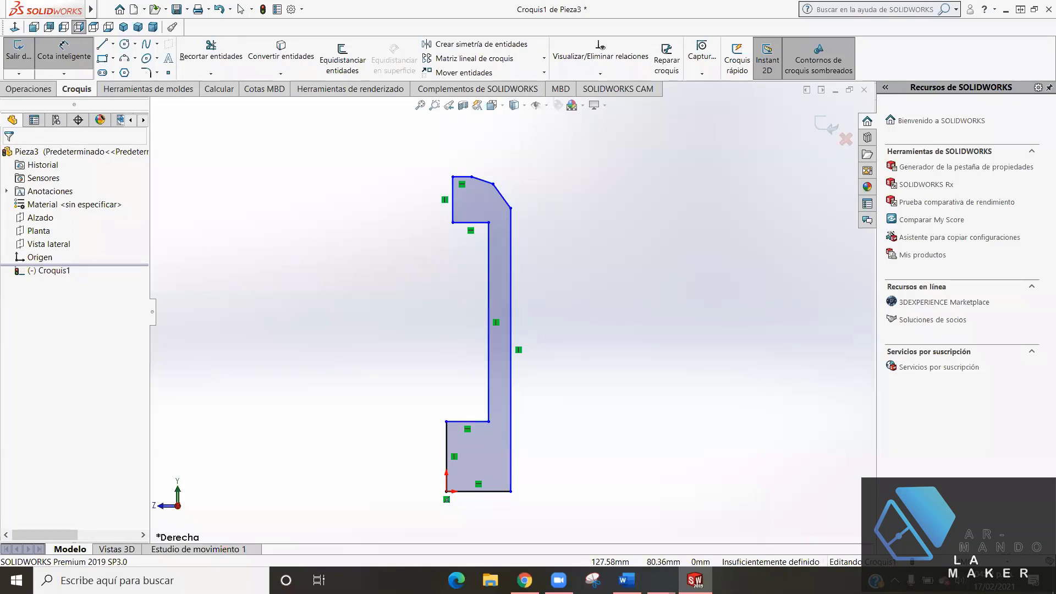
{"action": "key", "text": "alt+Tab"}
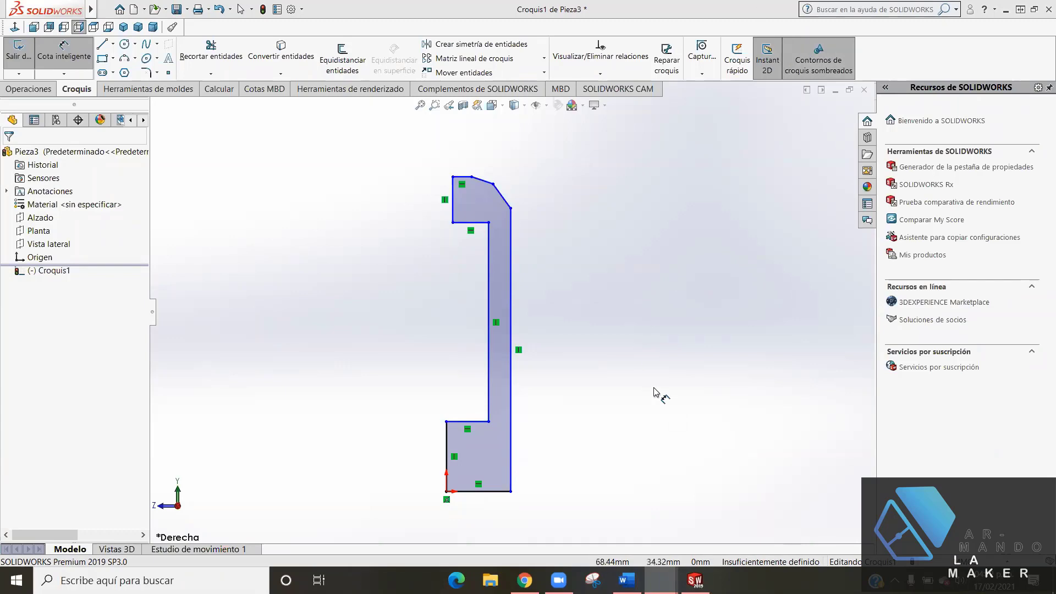
{"action": "left_click", "coordinate": [525, 580]}
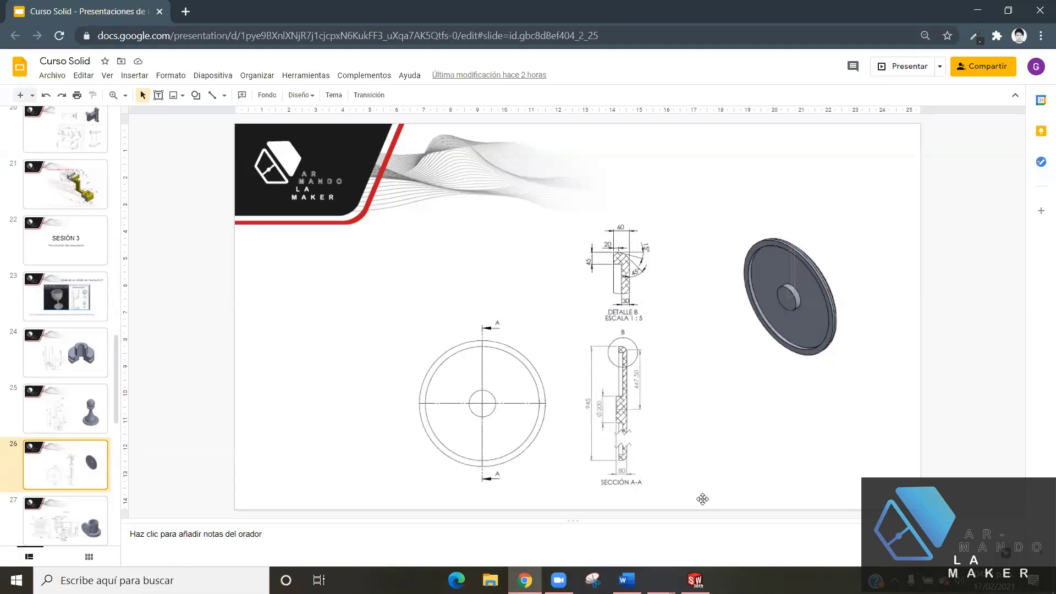
{"action": "left_click", "coordinate": [695, 580]}
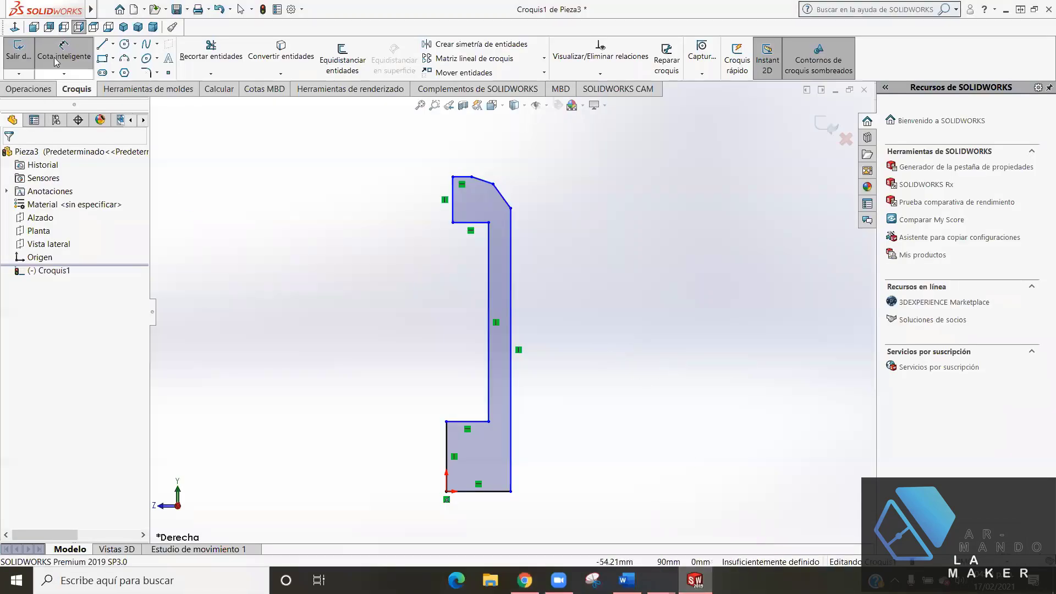
- Dimension the profile's full height from the origin to the upper corner above it as 945/2 mm
{"action": "left_click", "coordinate": [74, 57]}
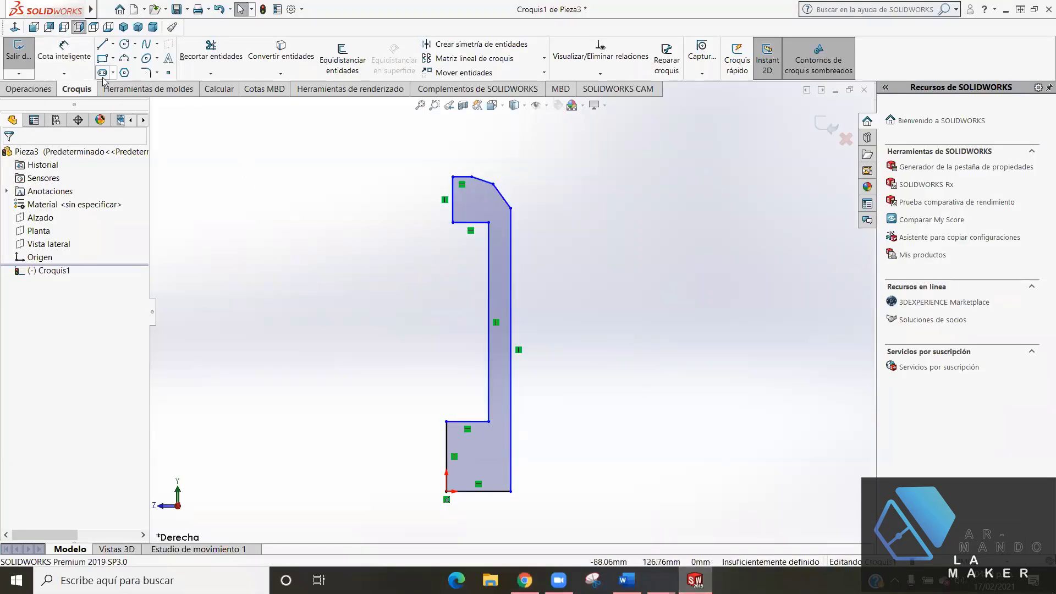
{"action": "left_click", "coordinate": [64, 51]}
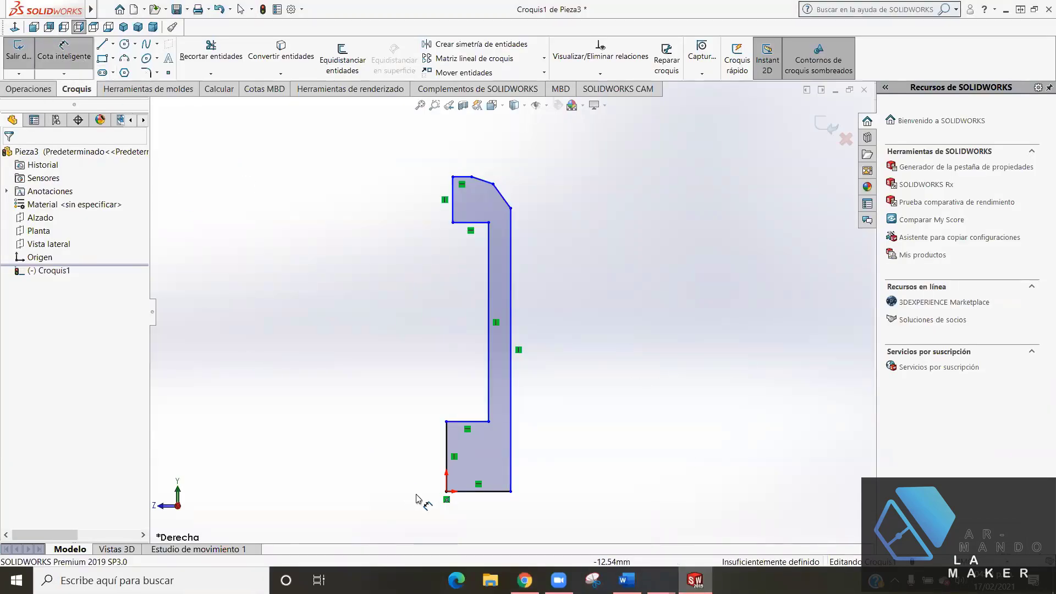
{"action": "left_click", "coordinate": [446, 493]}
{"action": "left_click", "coordinate": [453, 178]}
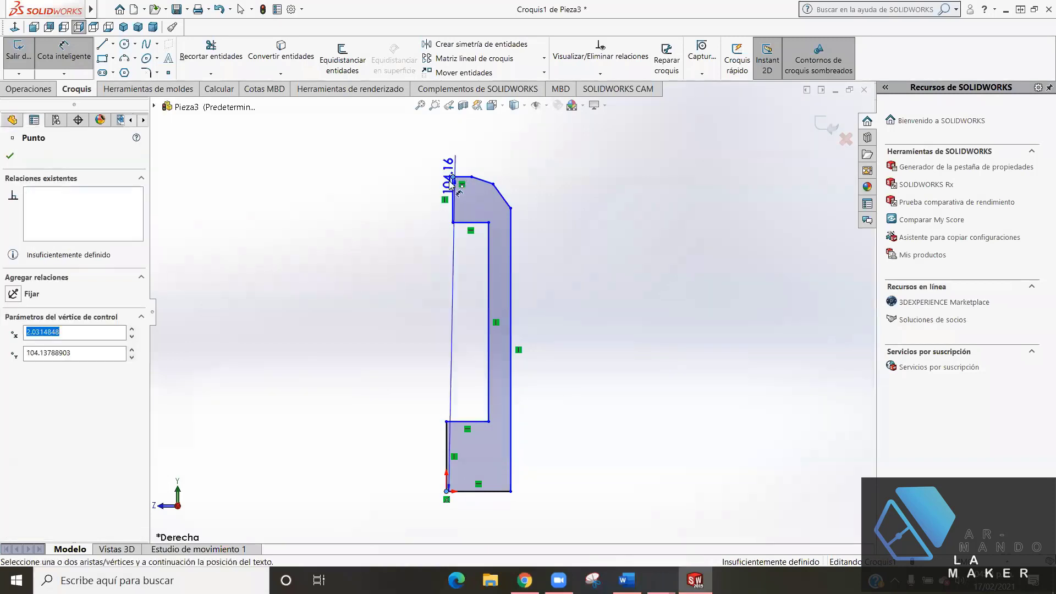
{"action": "left_click", "coordinate": [338, 308]}
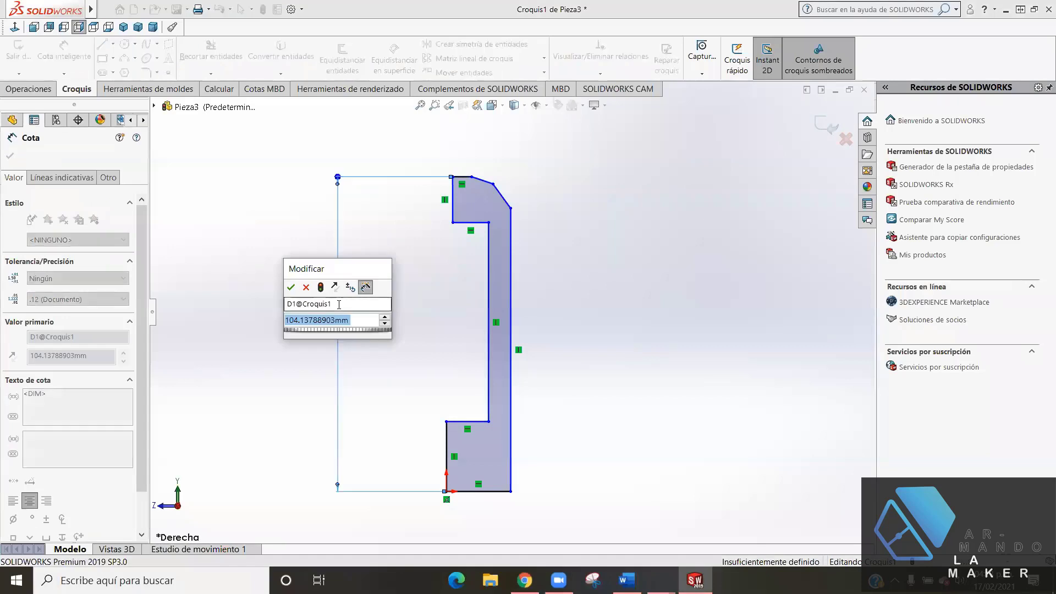
{"action": "type", "text": "945"}
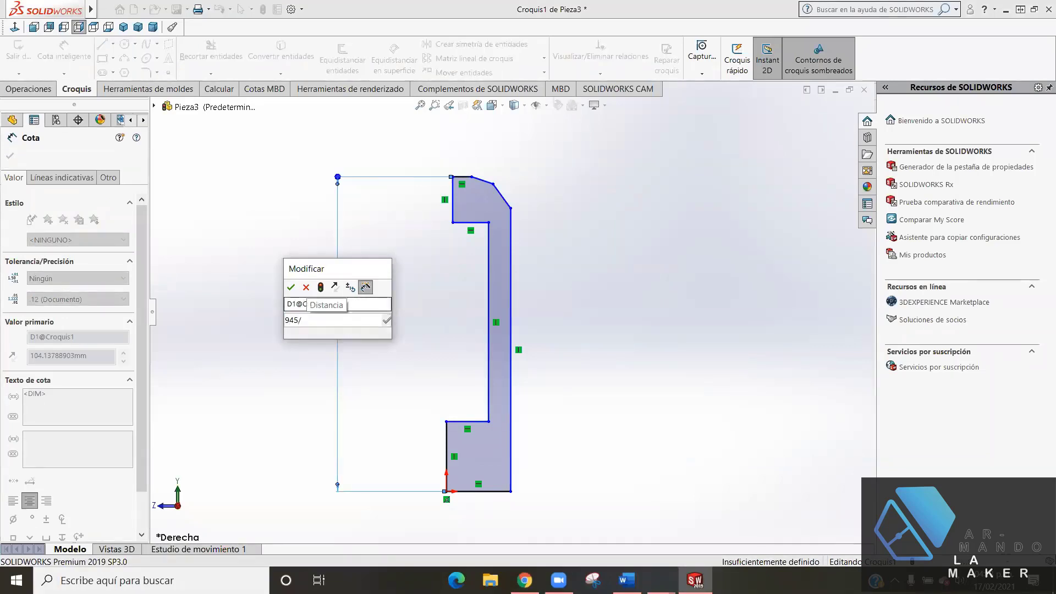
{"action": "type", "text": "/2"}
{"action": "key", "text": "Return"}
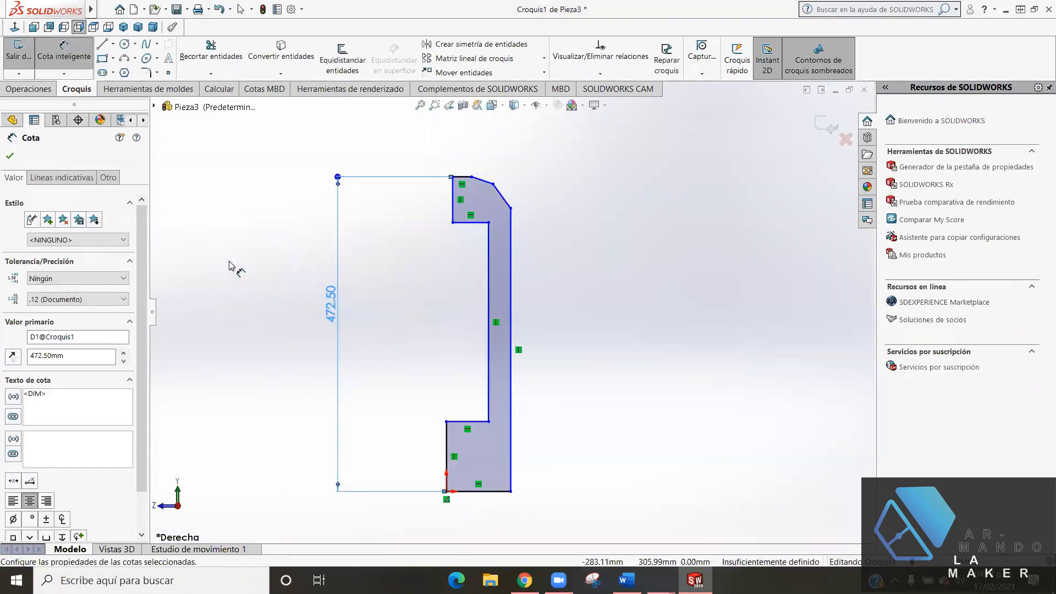
- Dimension the short vertical line rising from the origin as 200/2 mm
{"action": "left_click", "coordinate": [446, 454]}
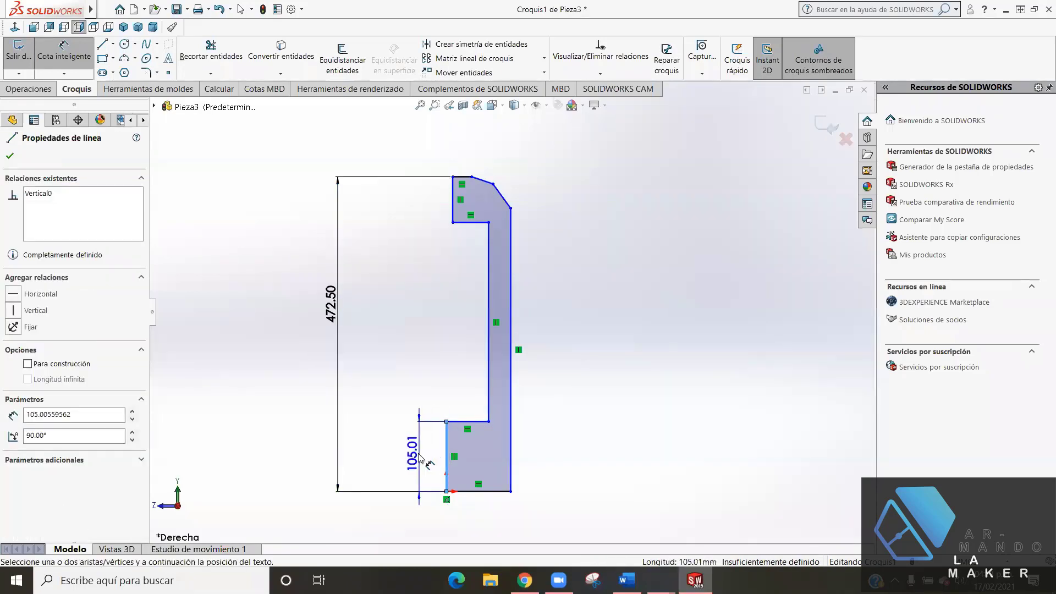
{"action": "left_click", "coordinate": [418, 456]}
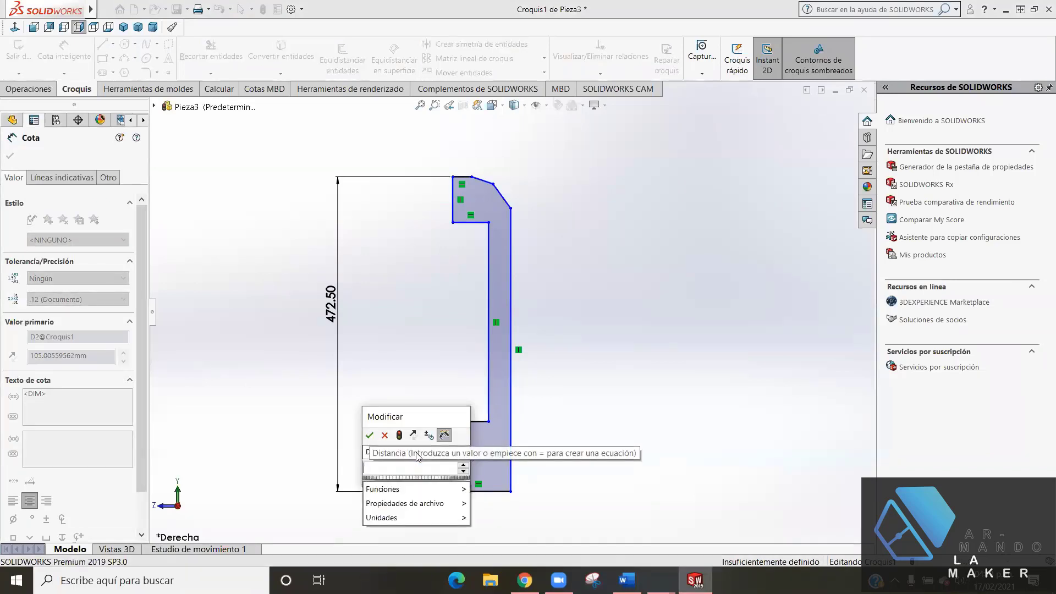
{"action": "type", "text": "200"}
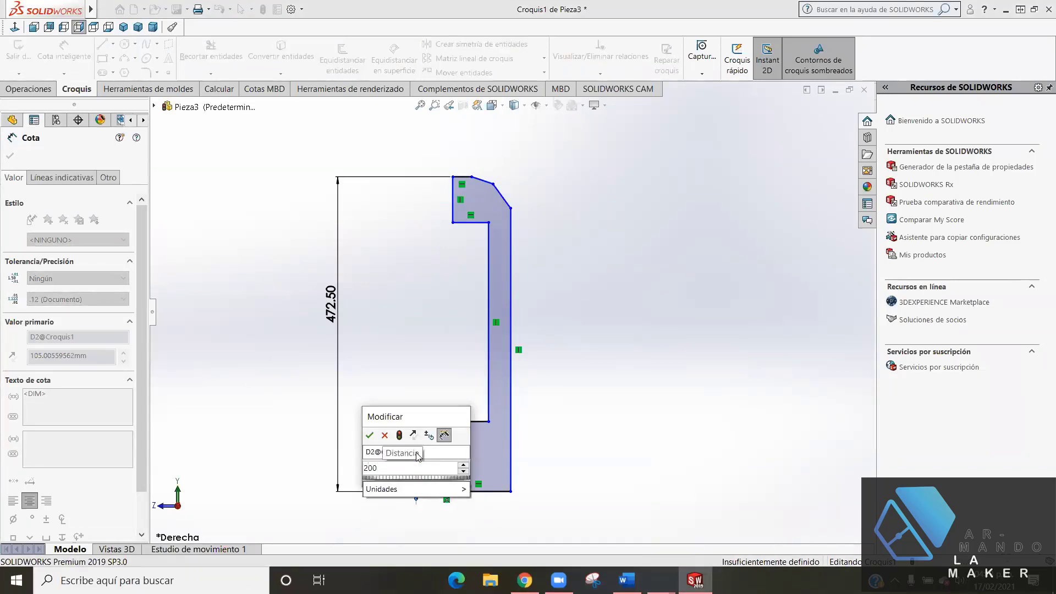
{"action": "type", "text": "/"}
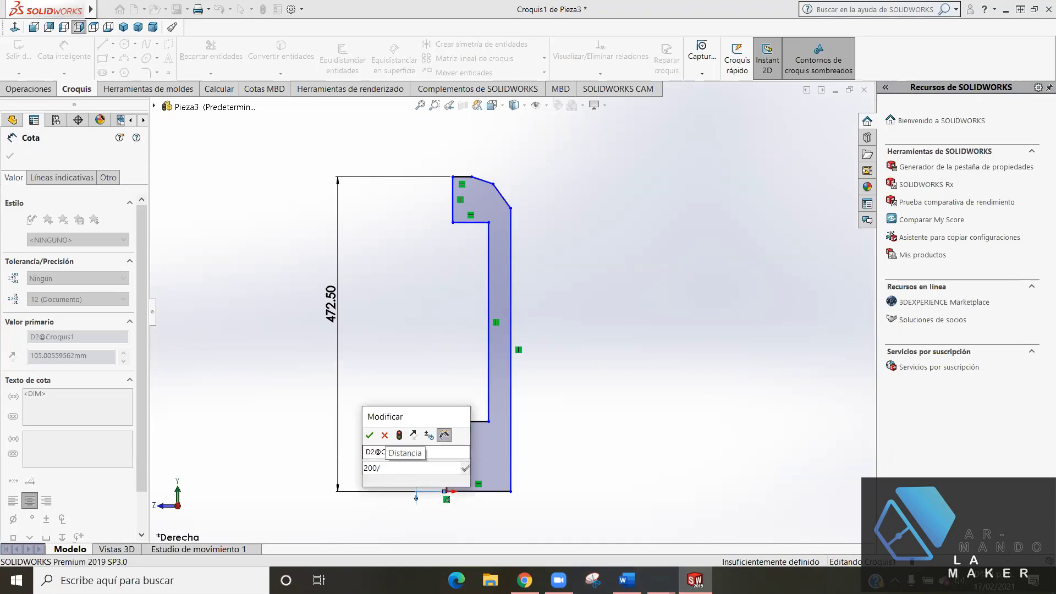
{"action": "type", "text": "2"}
{"action": "key", "text": "Return"}
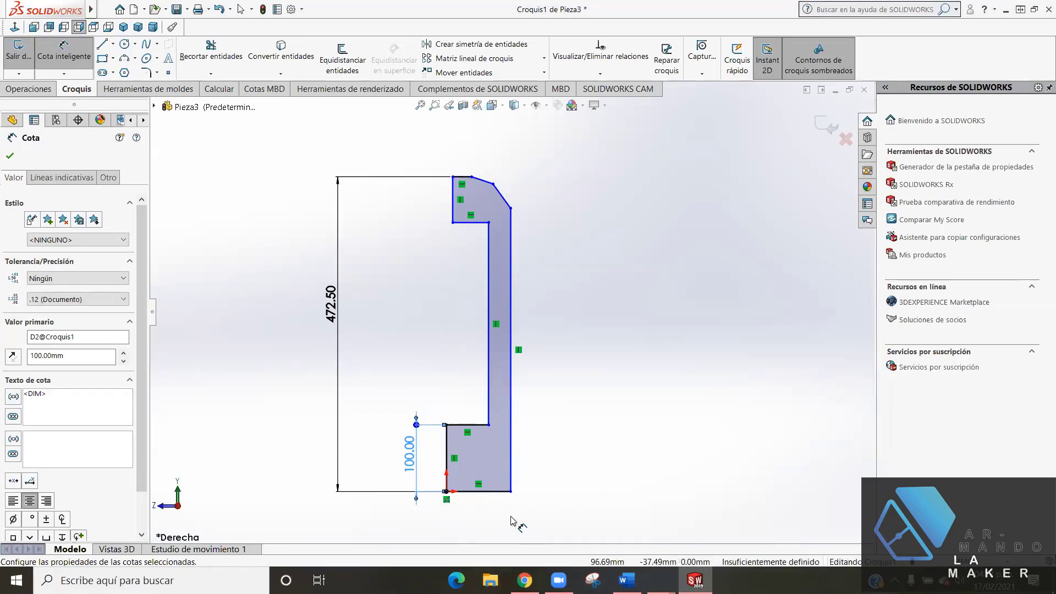
{"action": "scroll", "coordinate": [526, 330], "scroll_direction": "up", "scroll_amount": 3}
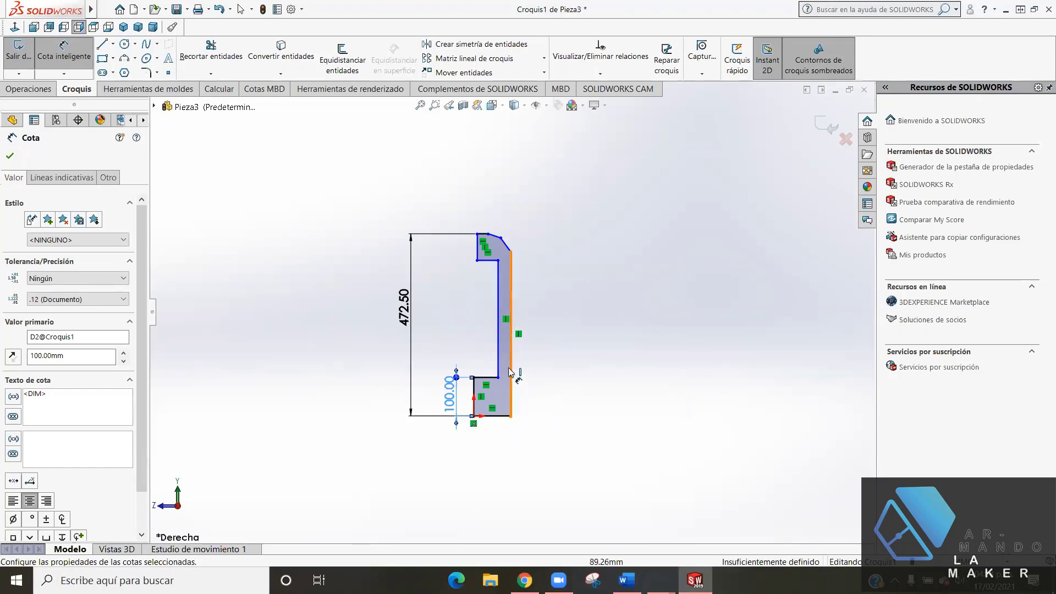
{"action": "scroll", "coordinate": [515, 371], "scroll_direction": "down", "scroll_amount": 2}
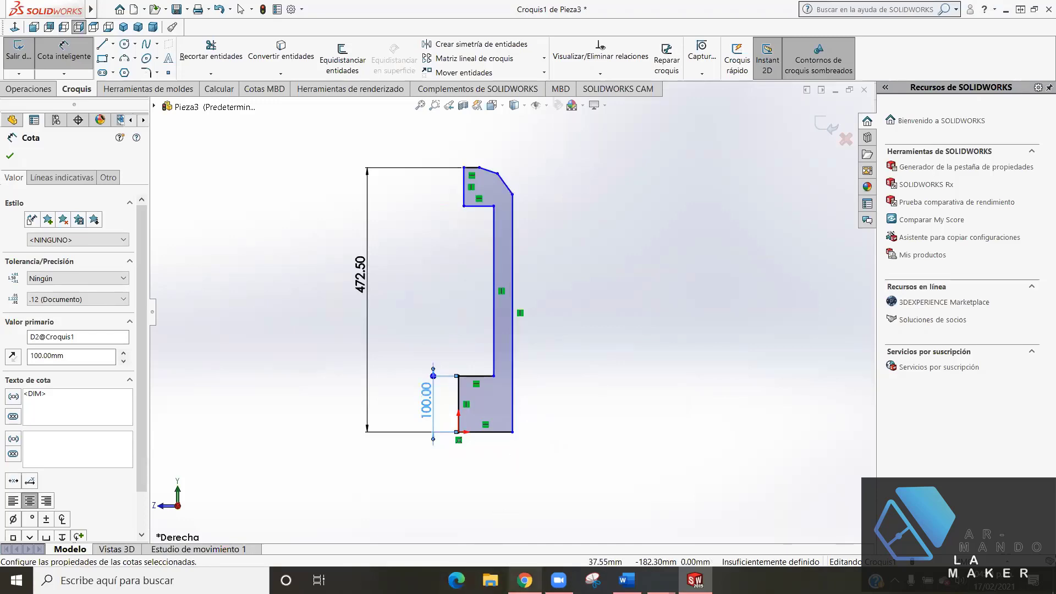
- Check the reference slide and dimension the height from the profile's base line to the upper end of the long outer vertical line as 447.5 mm
{"action": "left_click", "coordinate": [524, 580]}
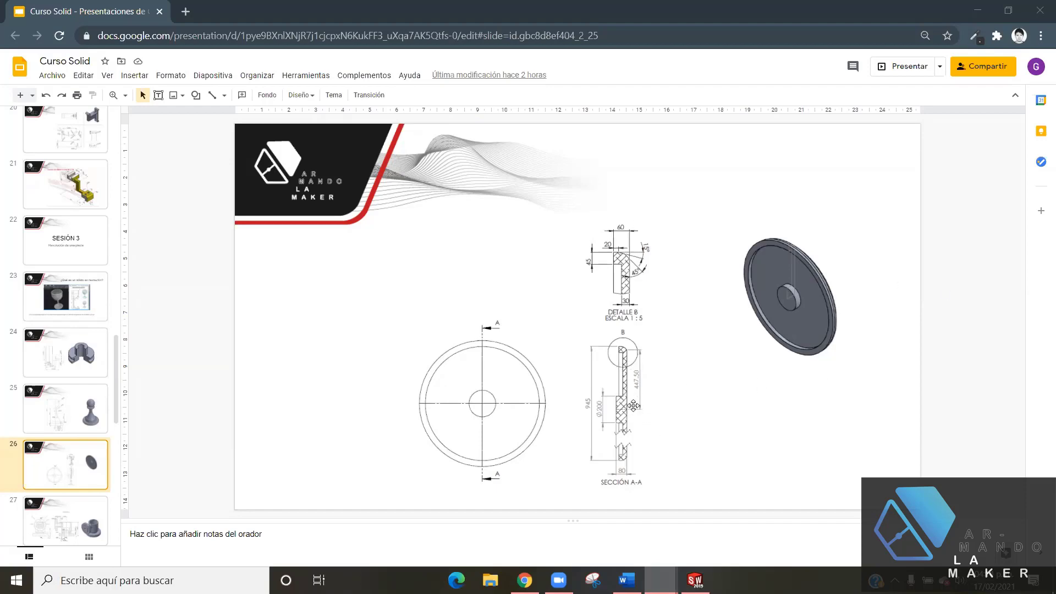
{"action": "left_click", "coordinate": [695, 580]}
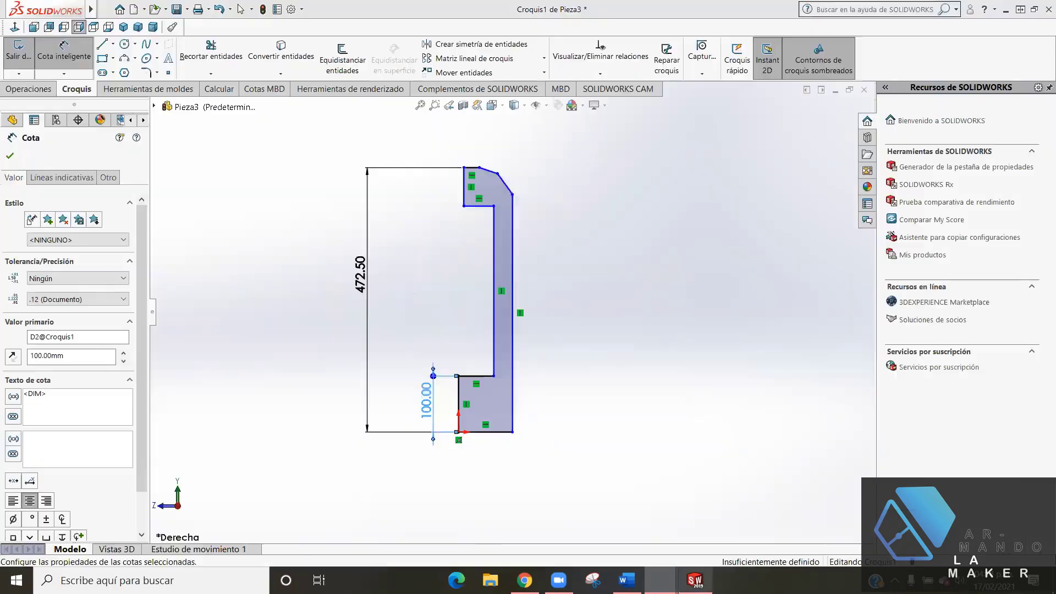
{"action": "left_click", "coordinate": [505, 433]}
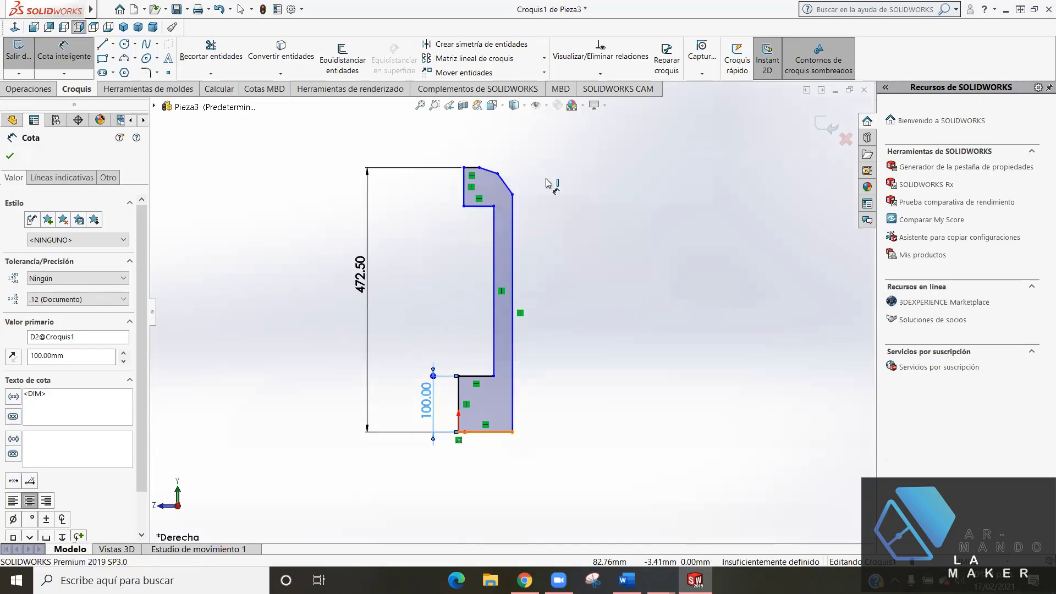
{"action": "left_click", "coordinate": [512, 194]}
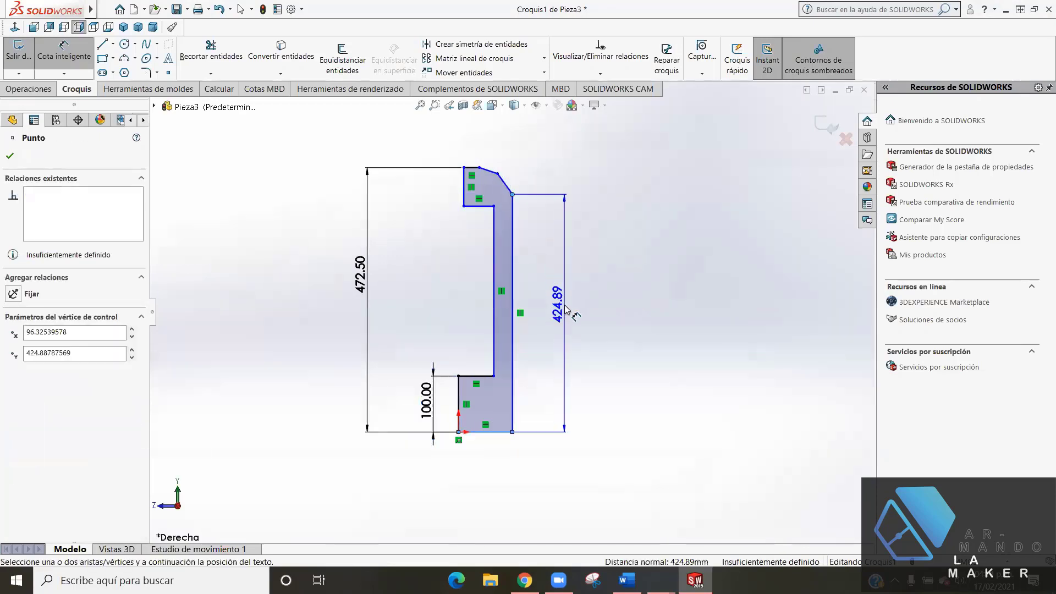
{"action": "left_click", "coordinate": [557, 310]}
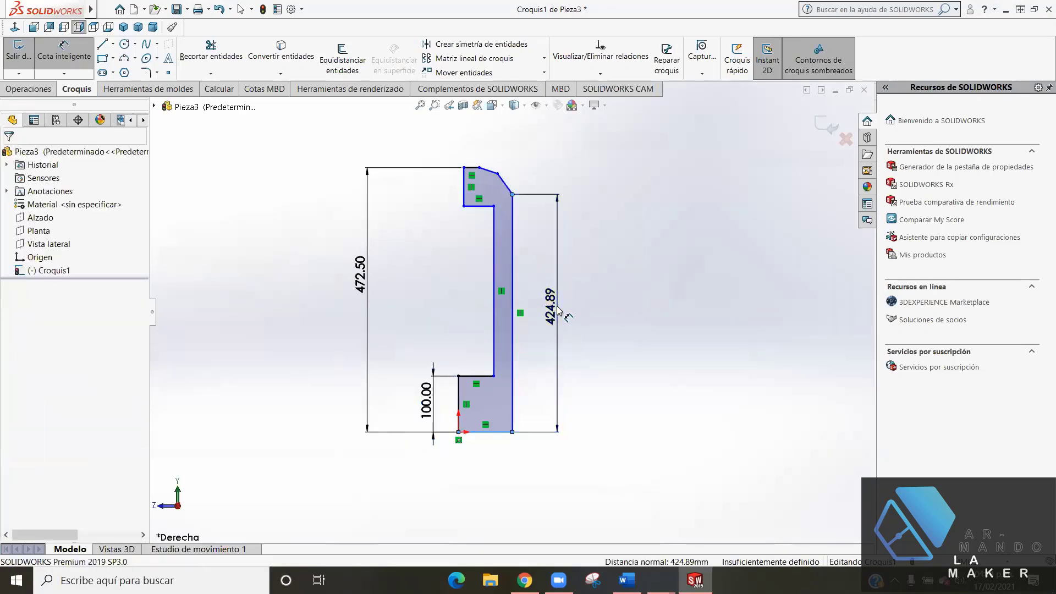
{"action": "type", "text": "4"}
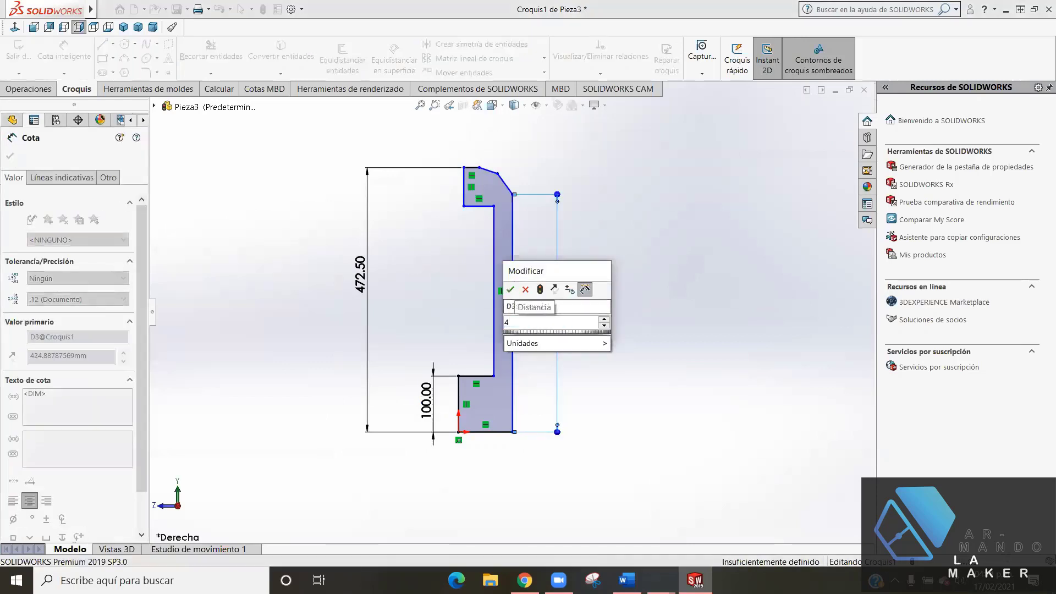
{"action": "type", "text": "47.5"}
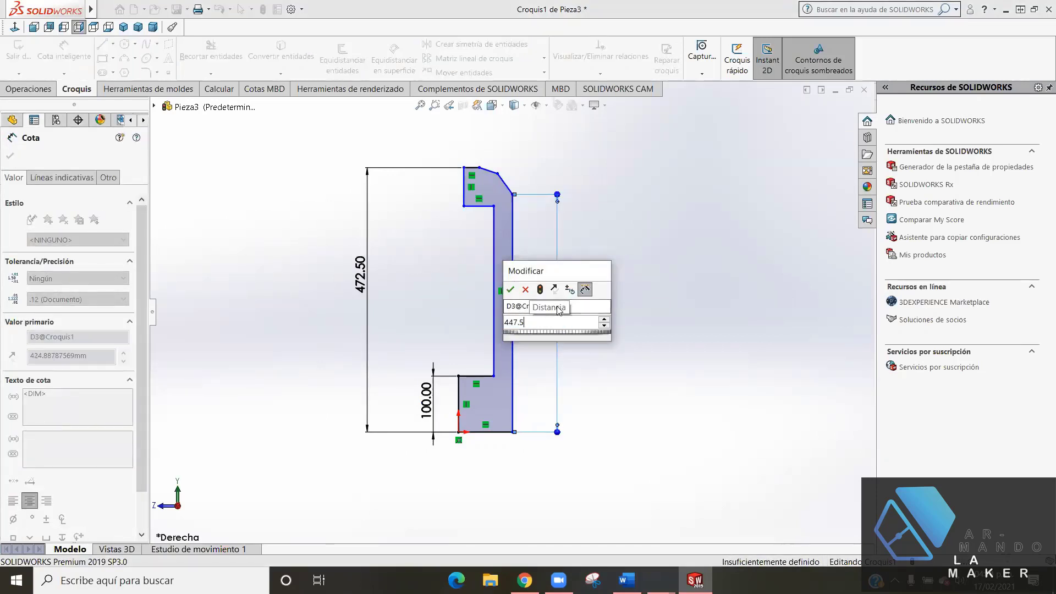
{"action": "key", "text": "Return"}
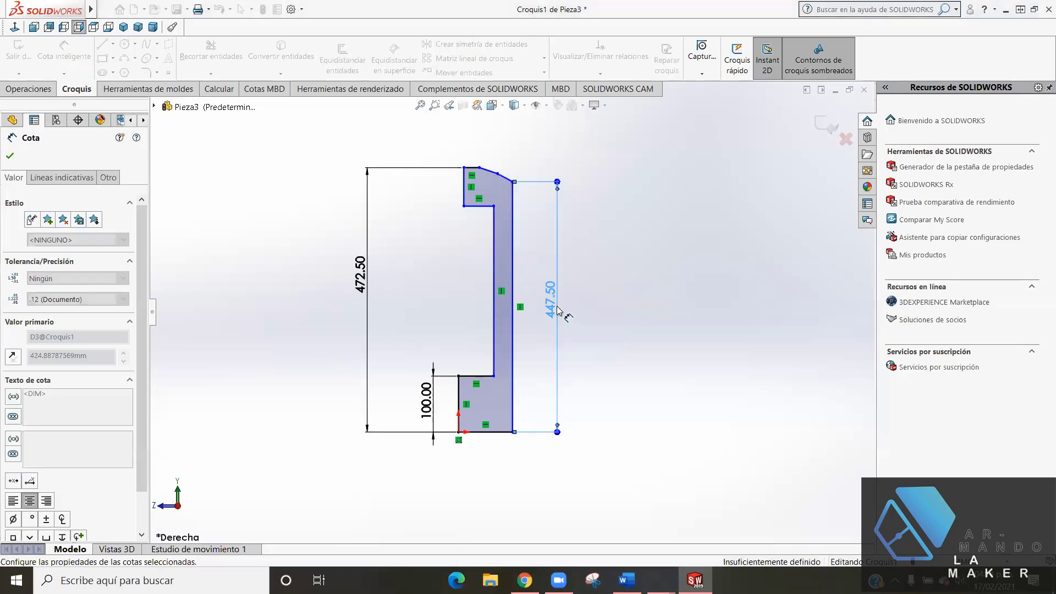
{"action": "left_click", "coordinate": [9, 158]}
- Check the rim detail on the reference slide and dimension the rim's short vertical line as 45 mm
{"action": "scroll", "coordinate": [523, 154], "scroll_direction": "down", "scroll_amount": 3}
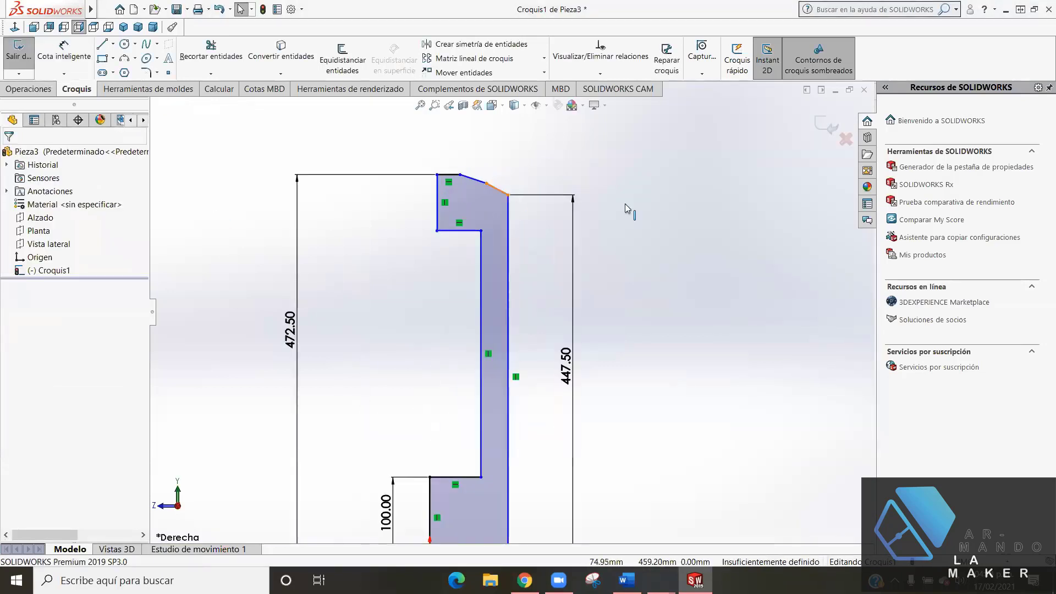
{"action": "left_click", "coordinate": [525, 581]}
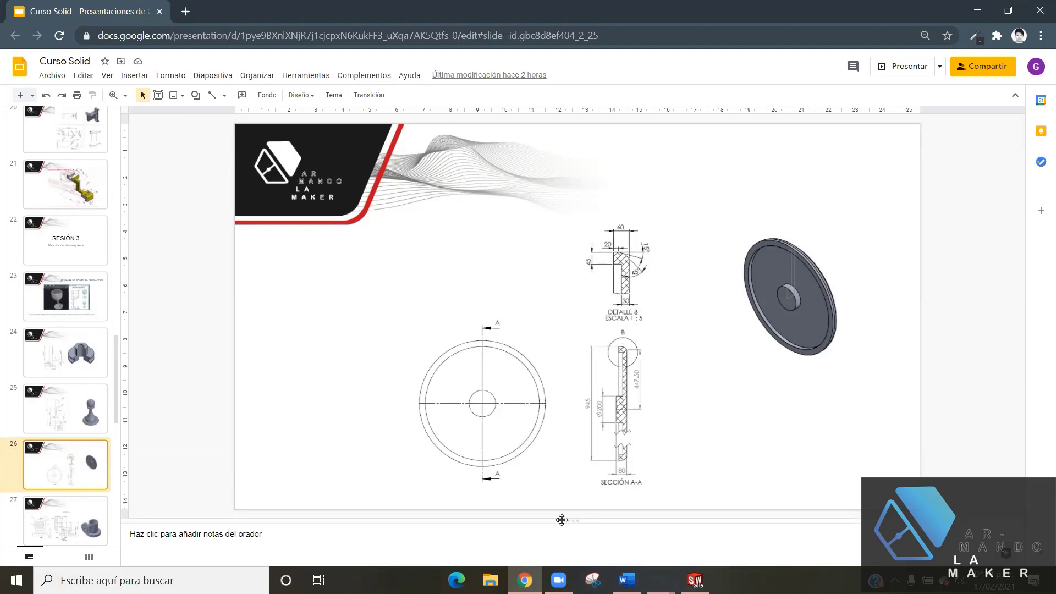
{"action": "left_click", "coordinate": [694, 580]}
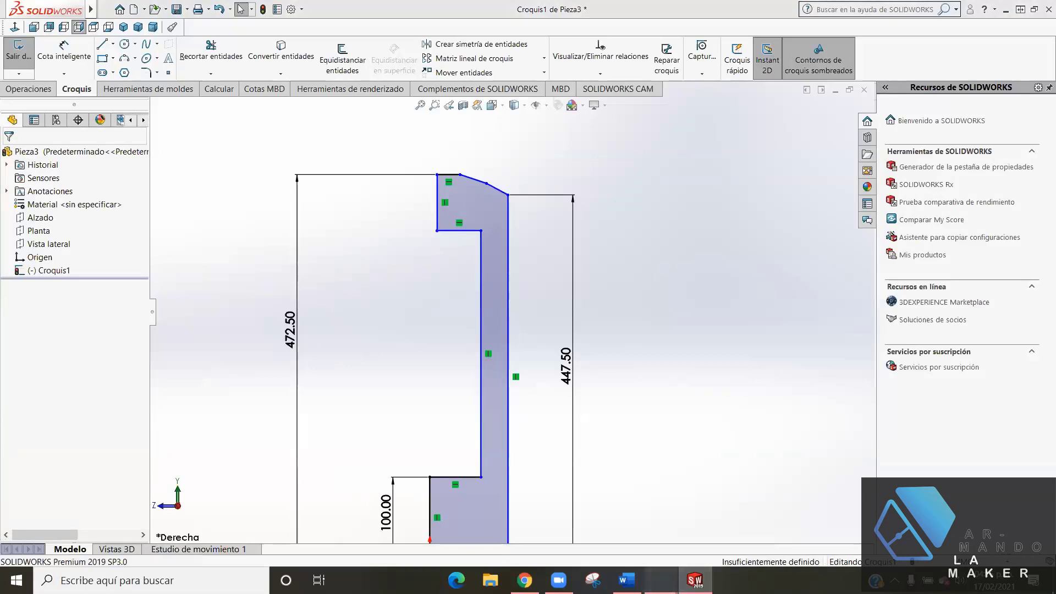
{"action": "mouse_move", "coordinate": [660, 581]}
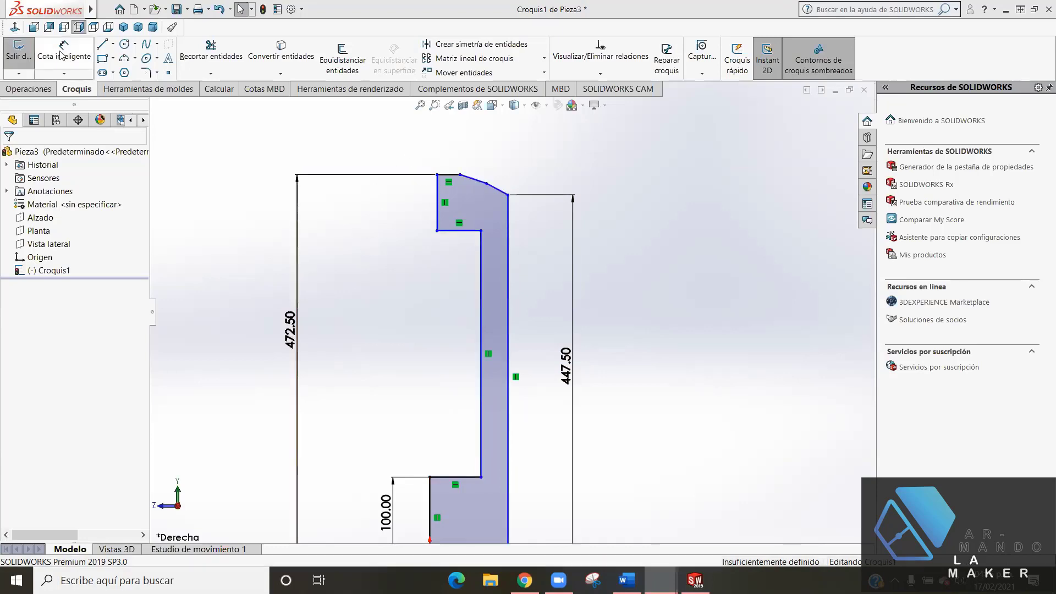
{"action": "left_click", "coordinate": [440, 208]}
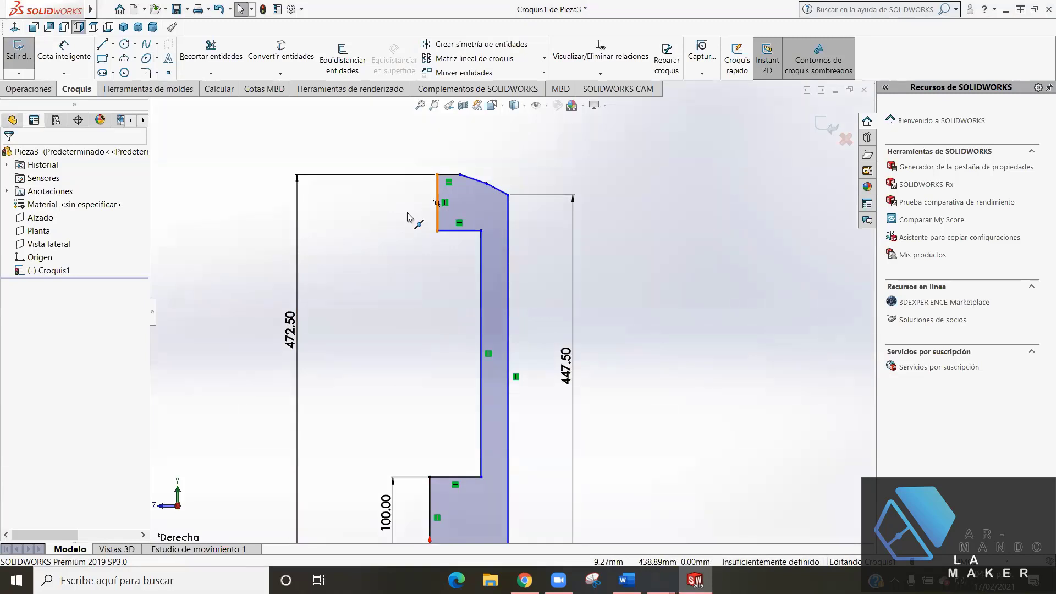
{"action": "key", "text": "Escape"}
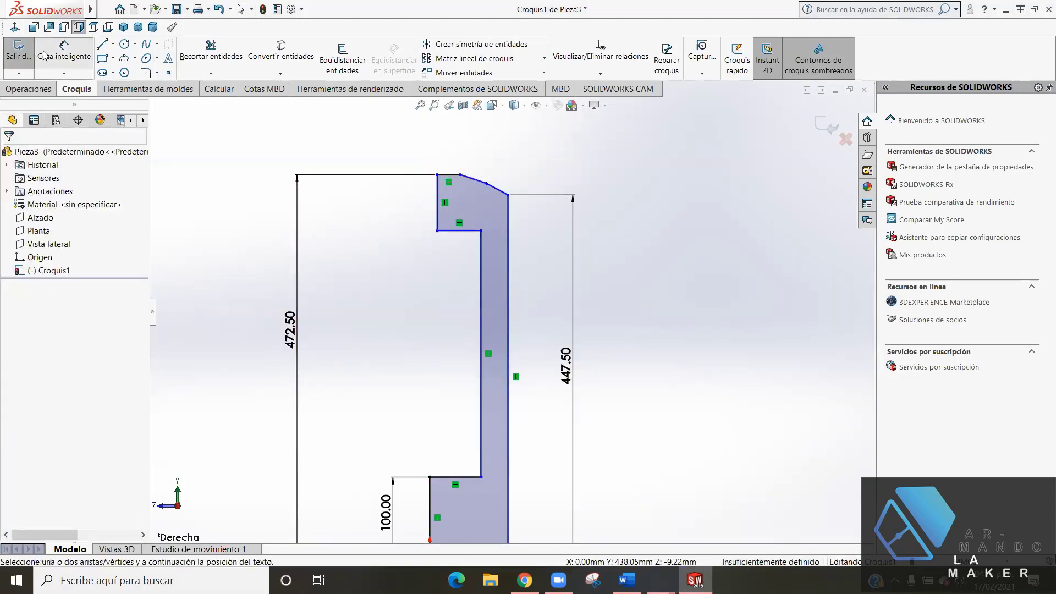
{"action": "left_click", "coordinate": [435, 202]}
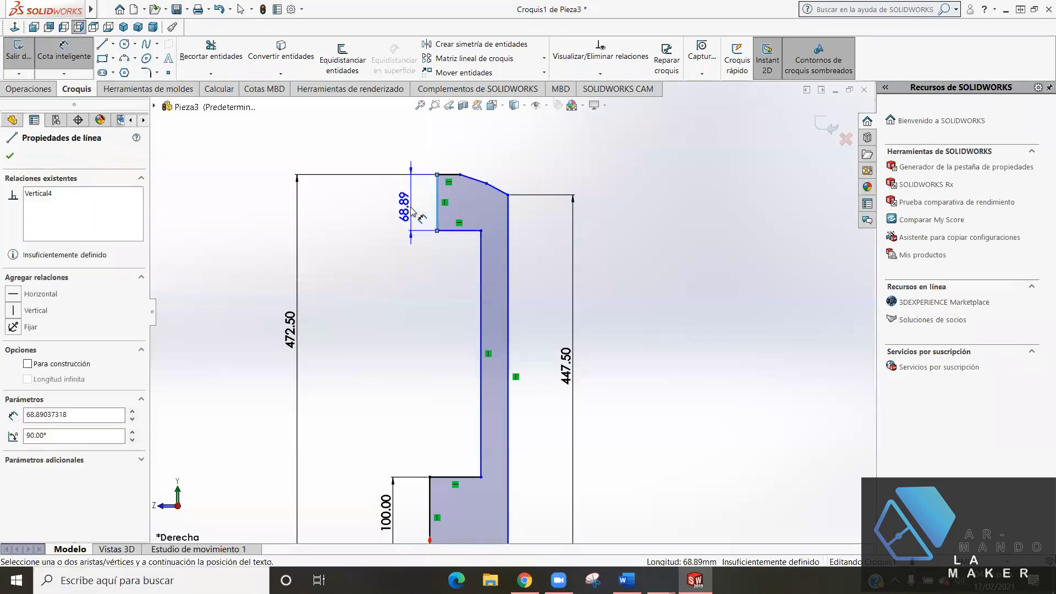
{"action": "left_click", "coordinate": [407, 208]}
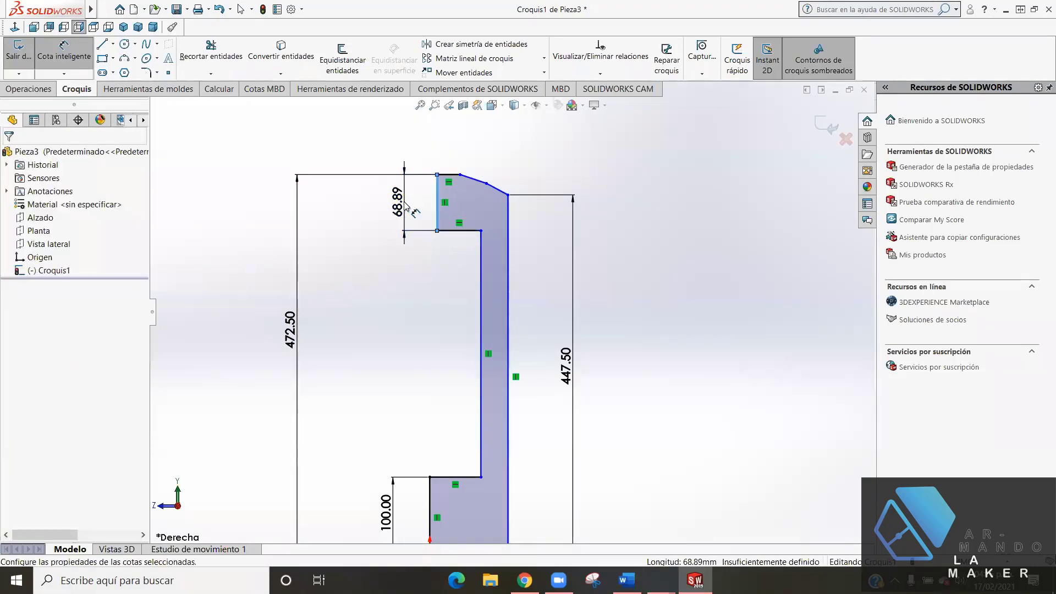
{"action": "type", "text": "45"}
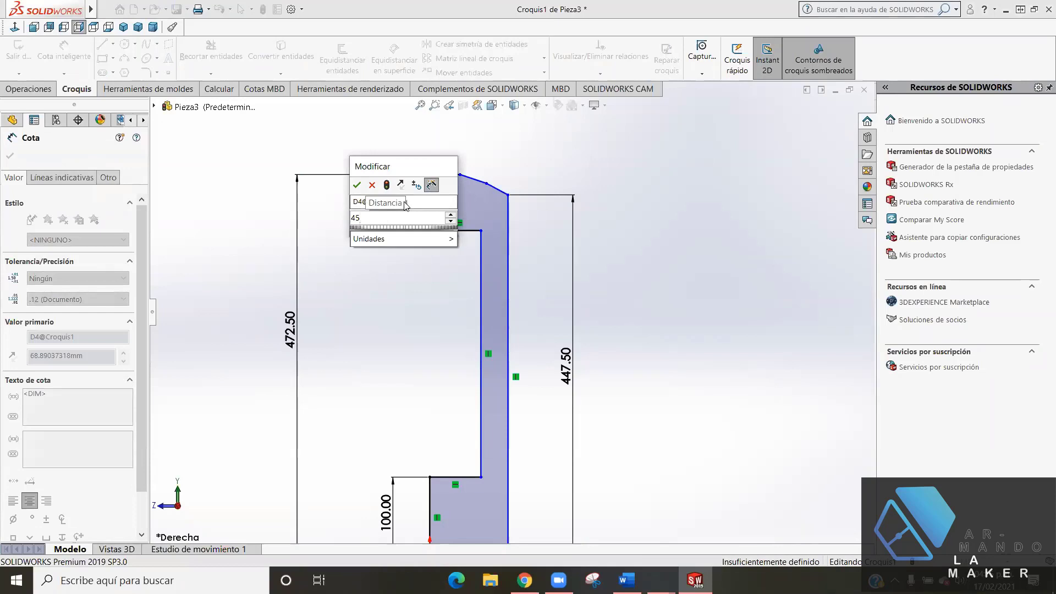
{"action": "key", "text": "Return"}
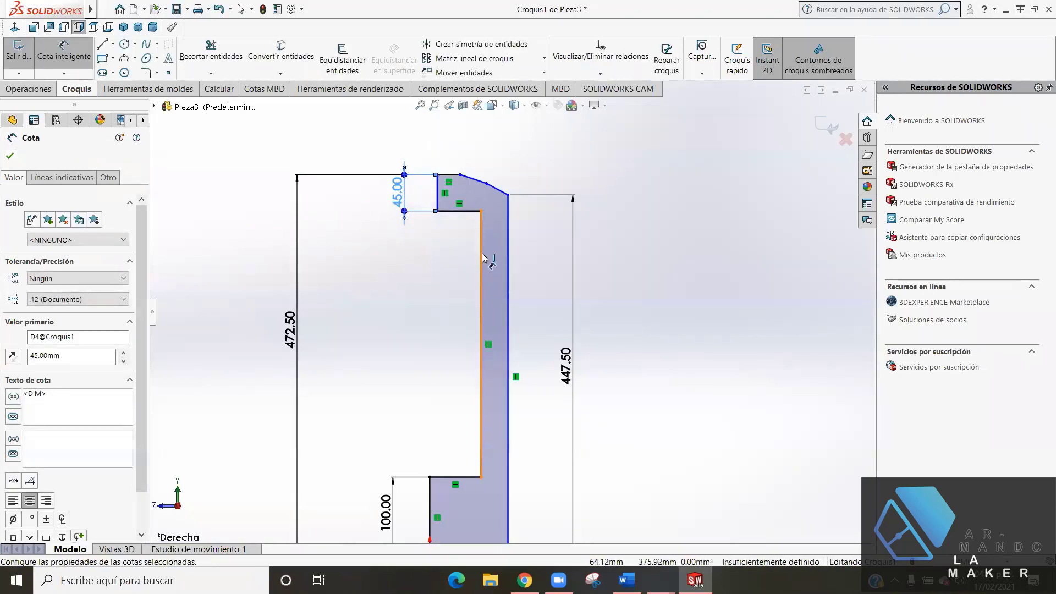
- Dimension the web thickness between the two long vertical lines as 30 mm
{"action": "left_click", "coordinate": [508, 254]}
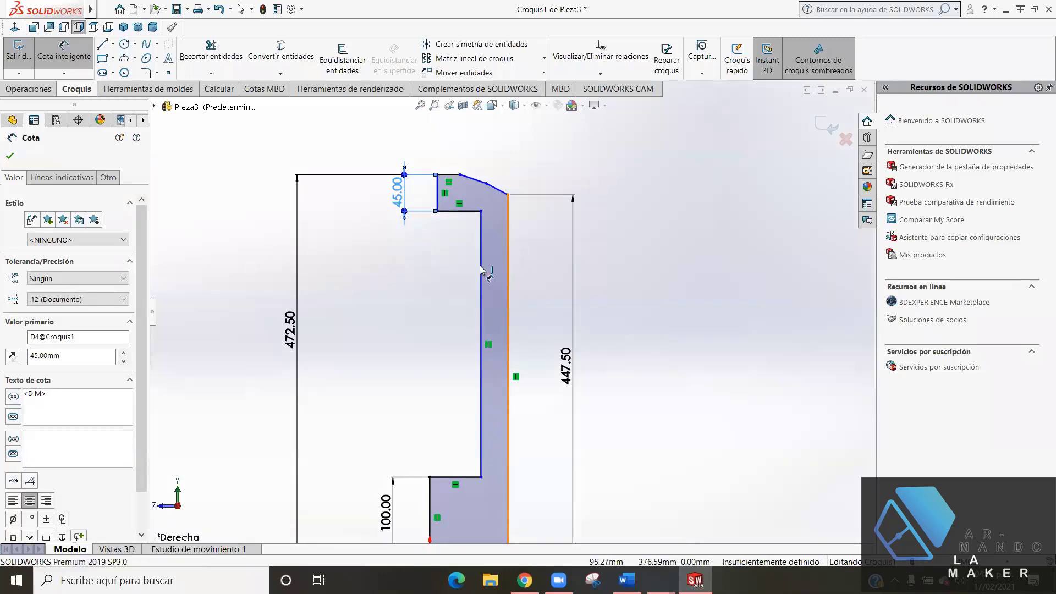
{"action": "left_click", "coordinate": [480, 270]}
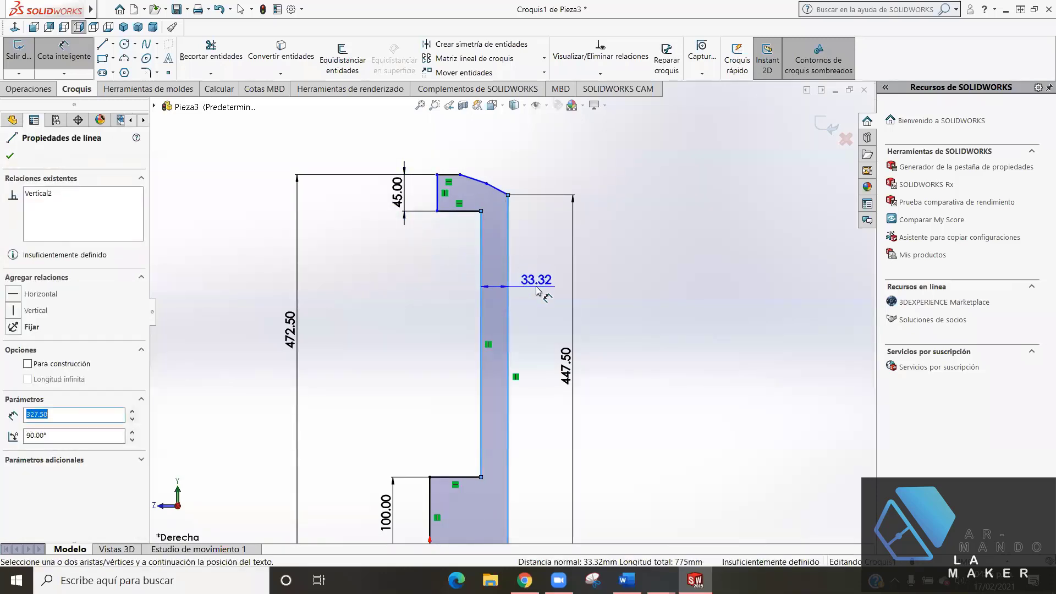
{"action": "left_click", "coordinate": [538, 290]}
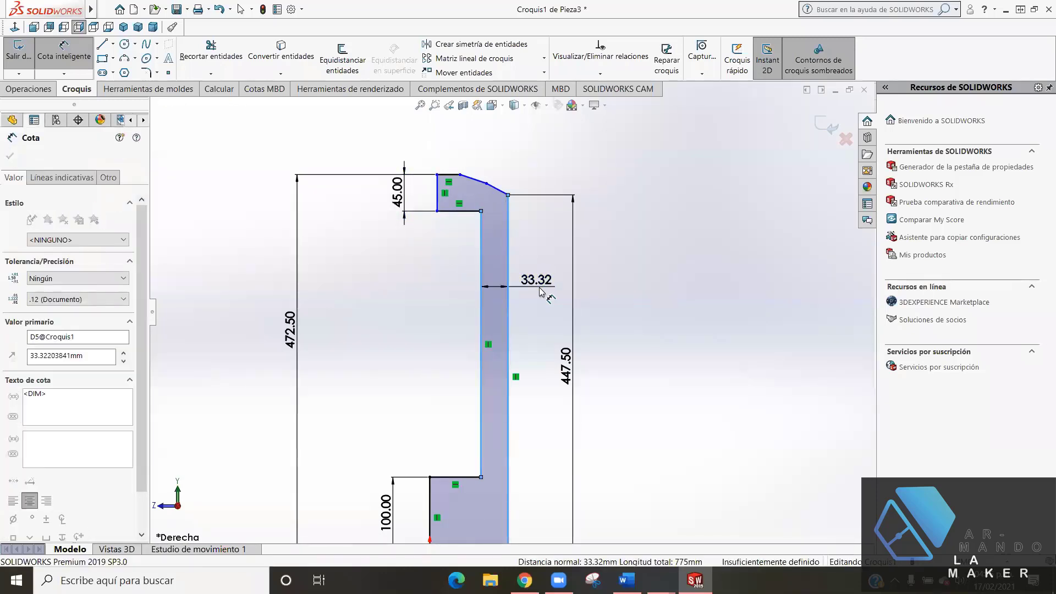
{"action": "type", "text": "25"}
{"action": "key", "text": "Return"}
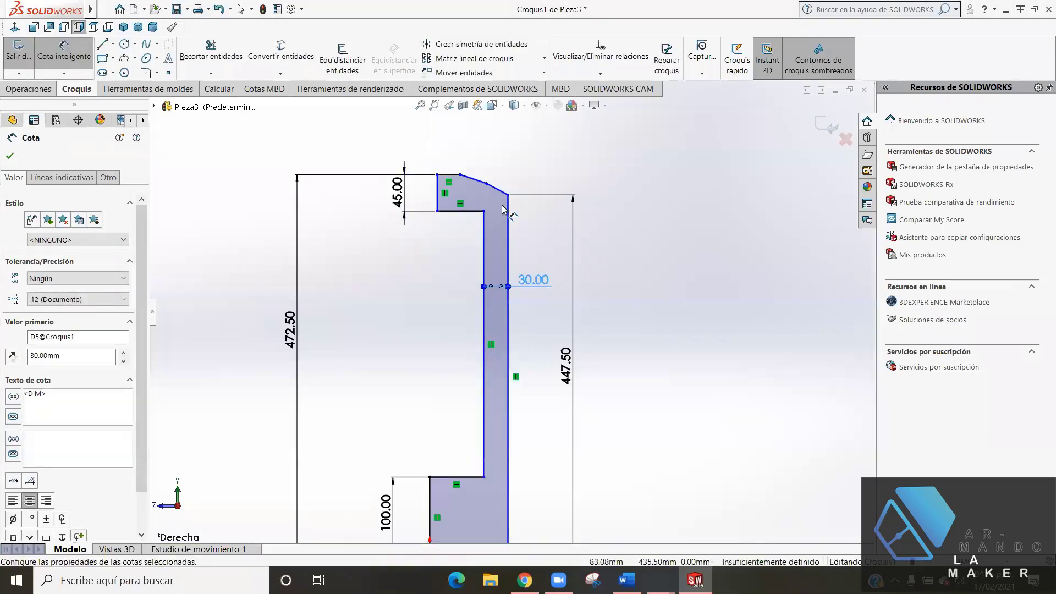
- Dimension the short horizontal line on top of the rim as 30 mm
{"action": "left_click", "coordinate": [449, 176]}
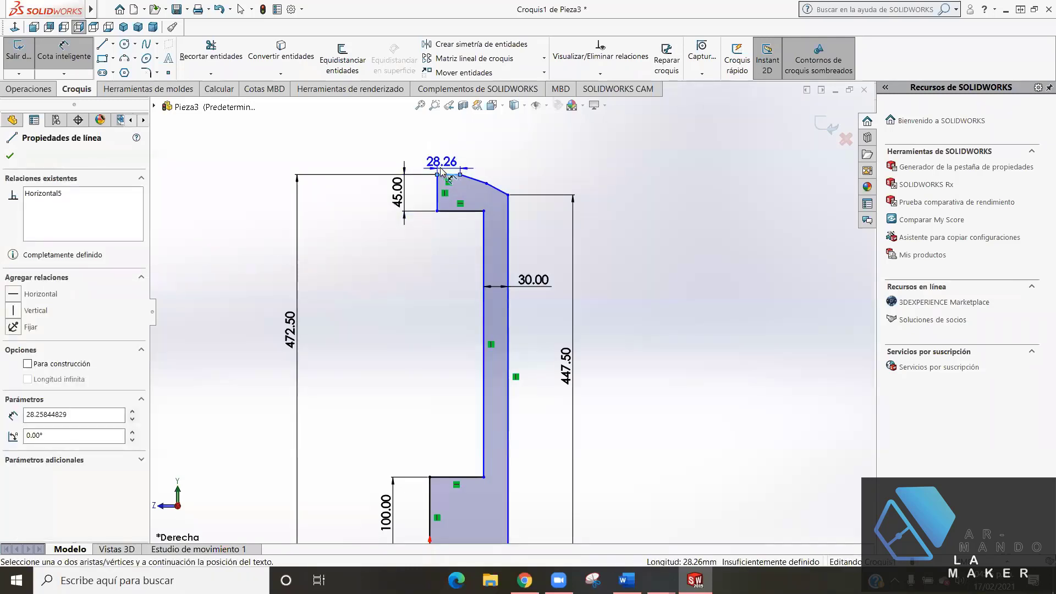
{"action": "left_click", "coordinate": [376, 168]}
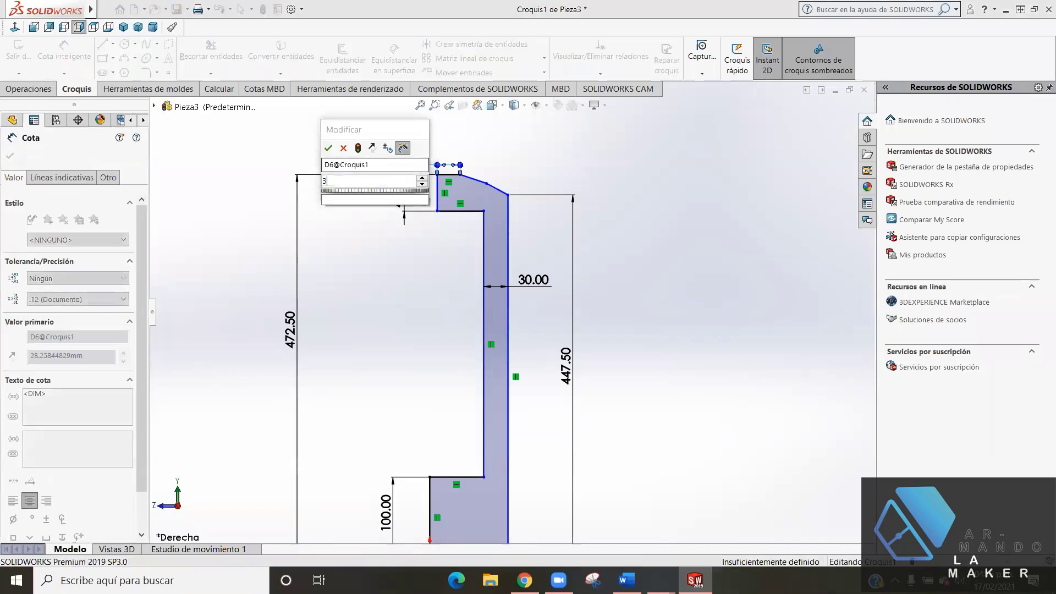
{"action": "type", "text": "30"}
{"action": "key", "text": "Return"}
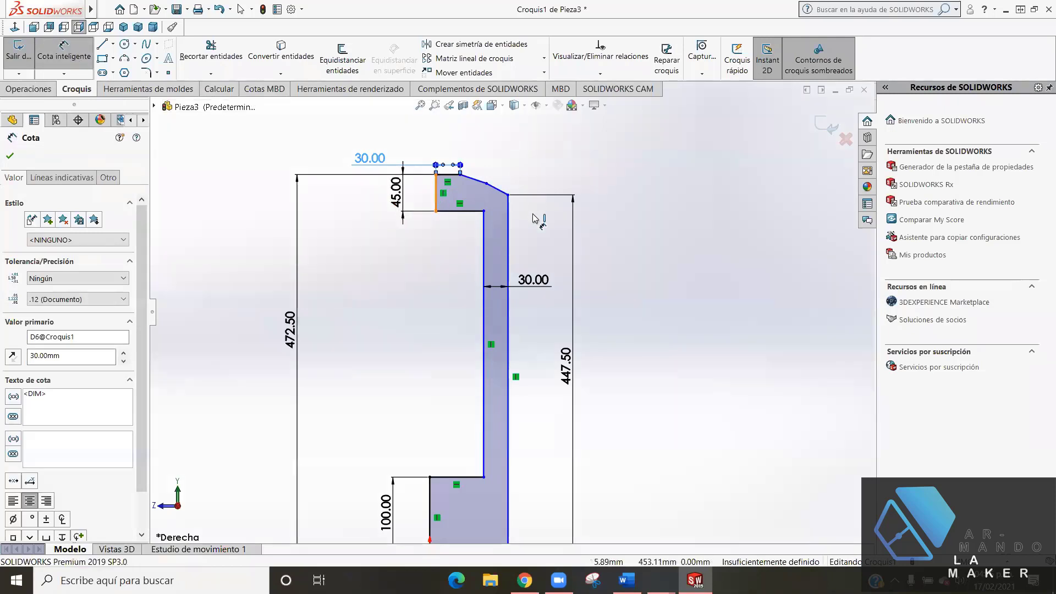
- Dimension the rim's overall width, from its short vertical line to the long outer vertical line, as 60 mm
{"action": "left_click", "coordinate": [509, 225]}
{"action": "left_click", "coordinate": [509, 224]}
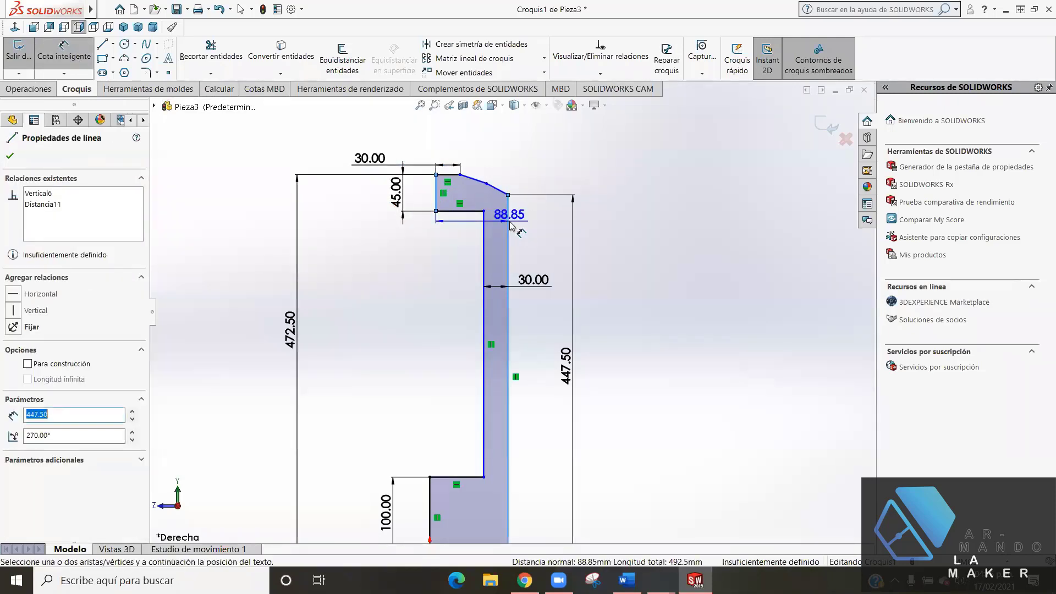
{"action": "scroll", "coordinate": [512, 318], "scroll_direction": "up", "scroll_amount": 3}
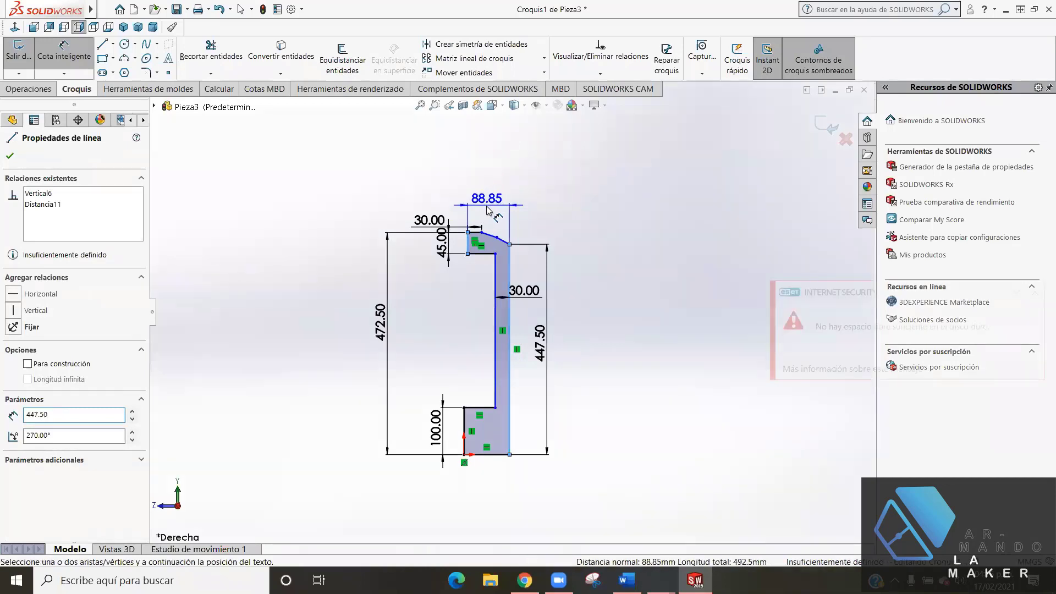
{"action": "left_click", "coordinate": [488, 208]}
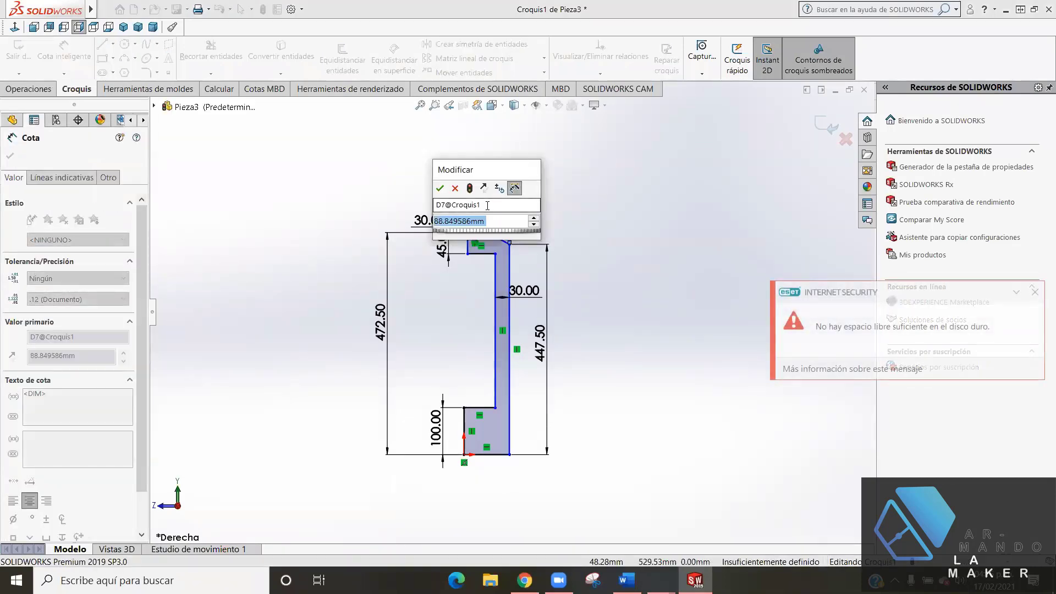
{"action": "type", "text": "60"}
{"action": "key", "text": "Return"}
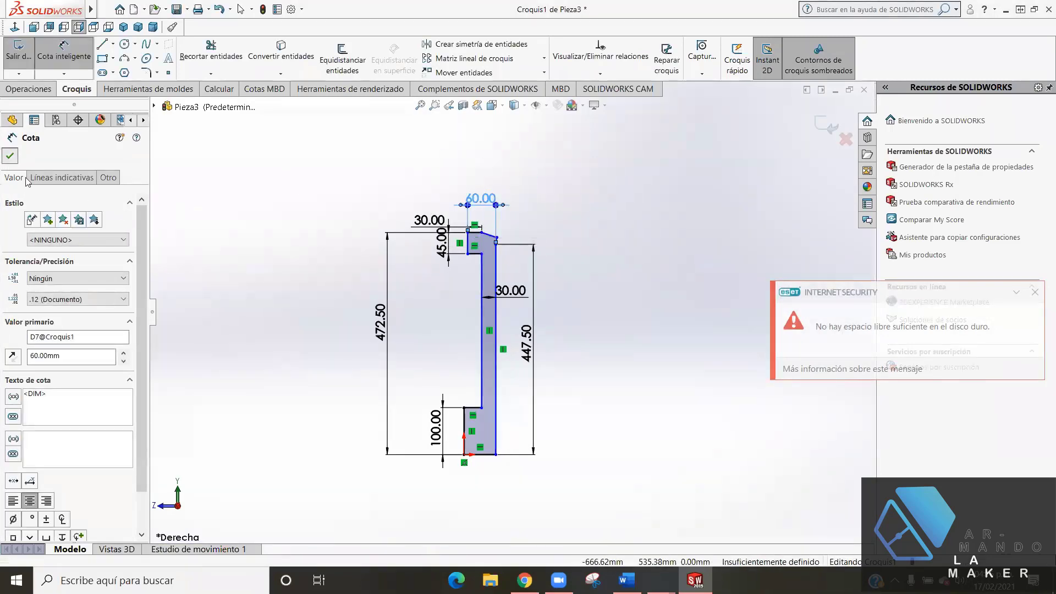
{"action": "left_click", "coordinate": [10, 155]}
- Check the reference slide and dimension the hub's overall width, from its short vertical line to the long outer vertical line, as 80 mm
{"action": "left_click", "coordinate": [524, 581]}
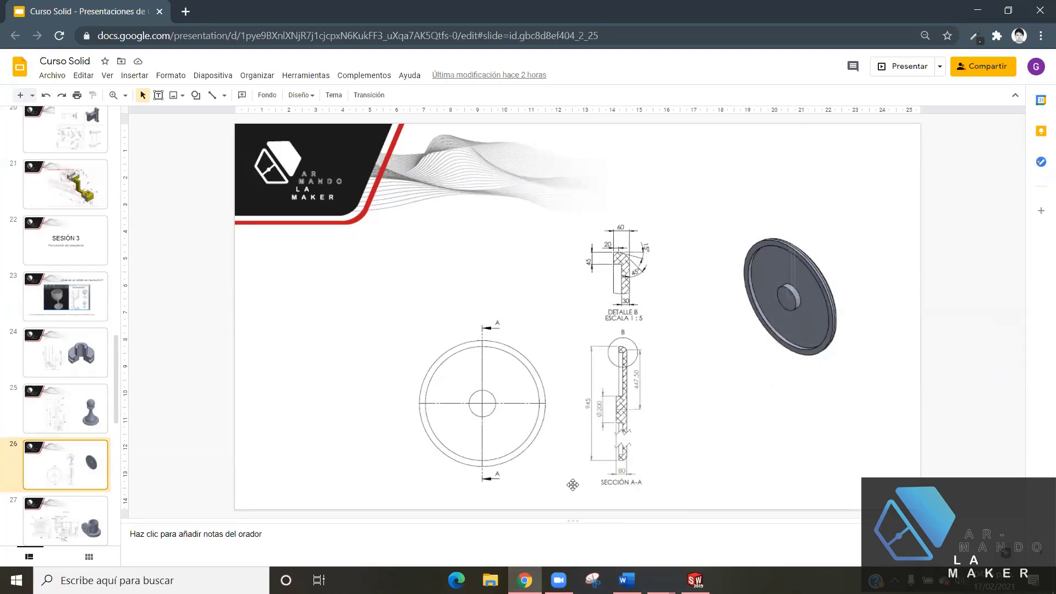
{"action": "left_click", "coordinate": [695, 580]}
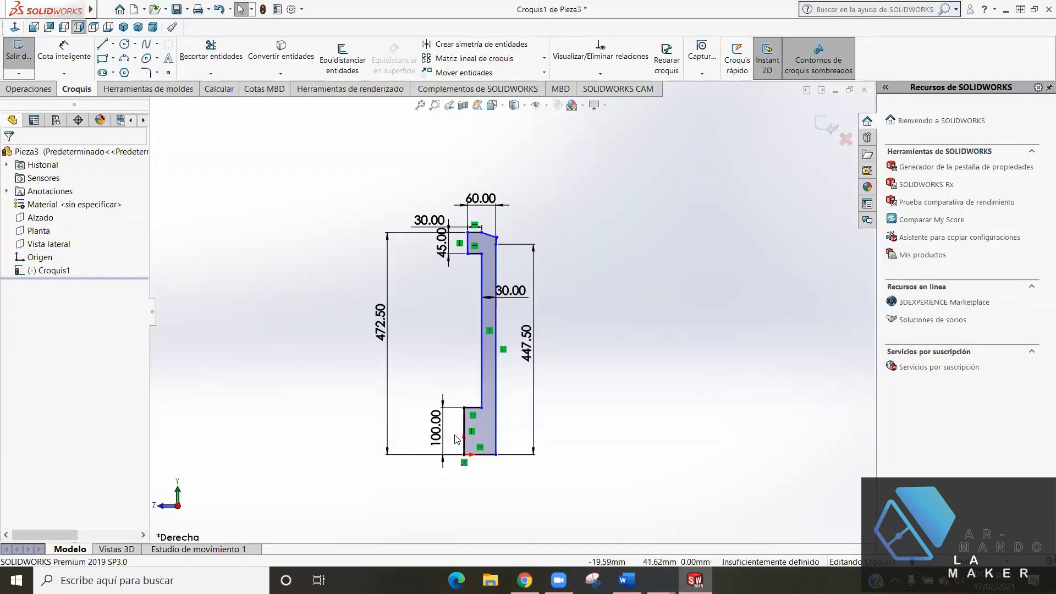
{"action": "left_click", "coordinate": [64, 56]}
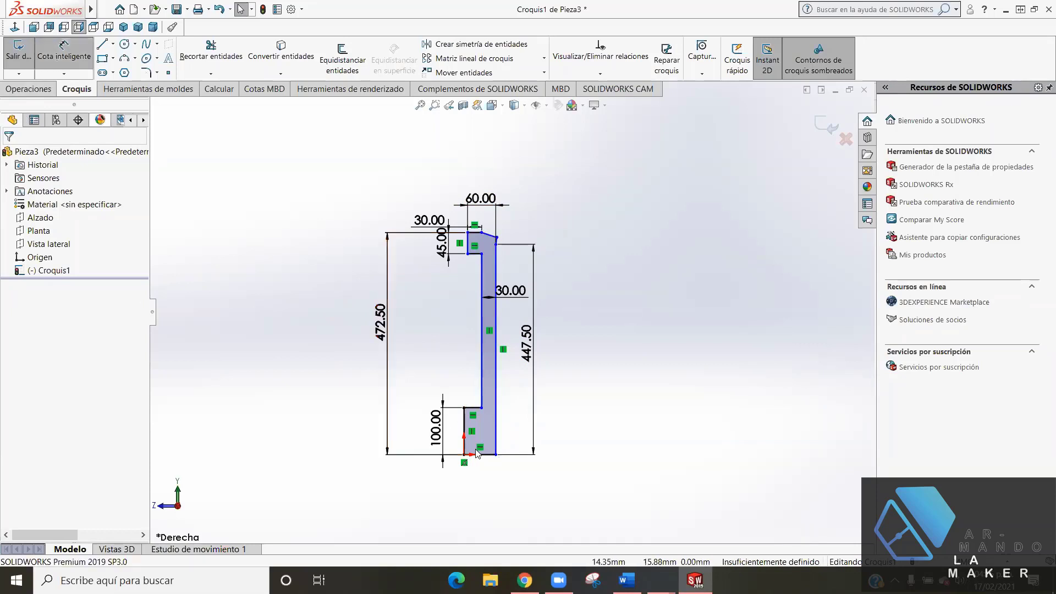
{"action": "left_click", "coordinate": [465, 428]}
{"action": "left_click", "coordinate": [496, 440]}
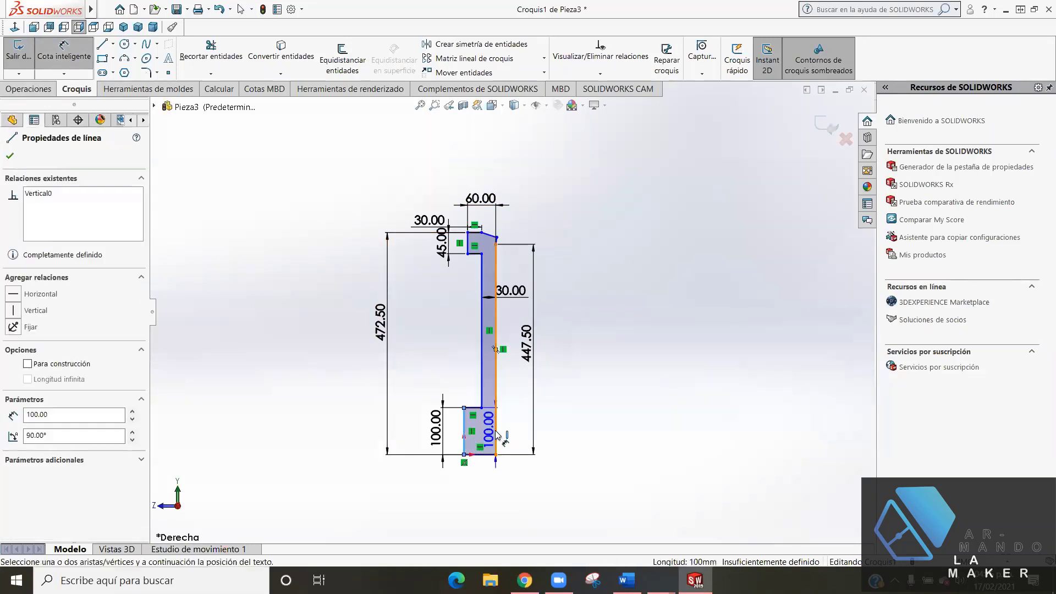
{"action": "left_click", "coordinate": [490, 495]}
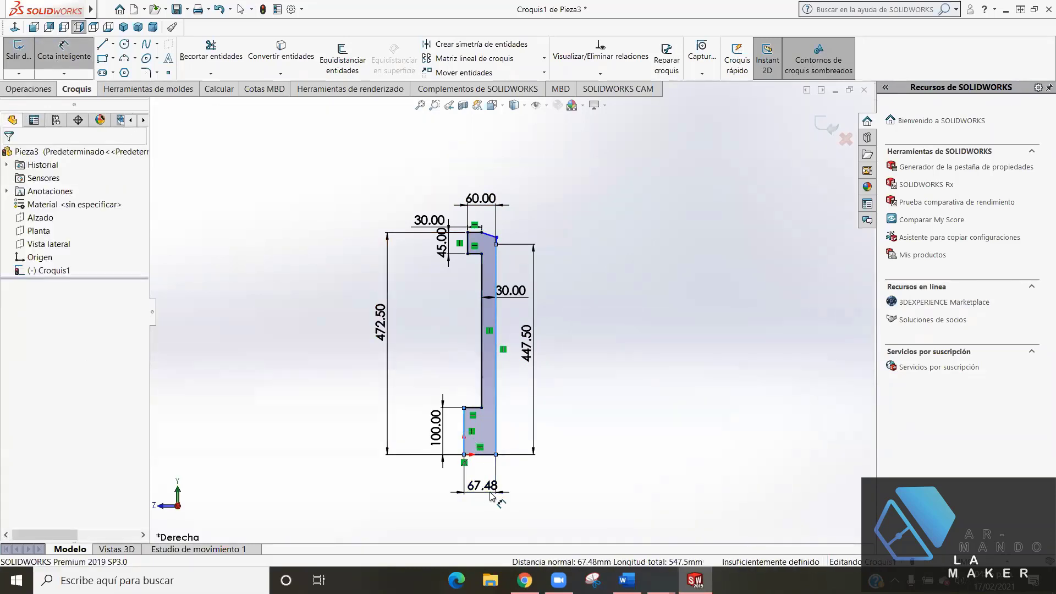
{"action": "type", "text": "80"}
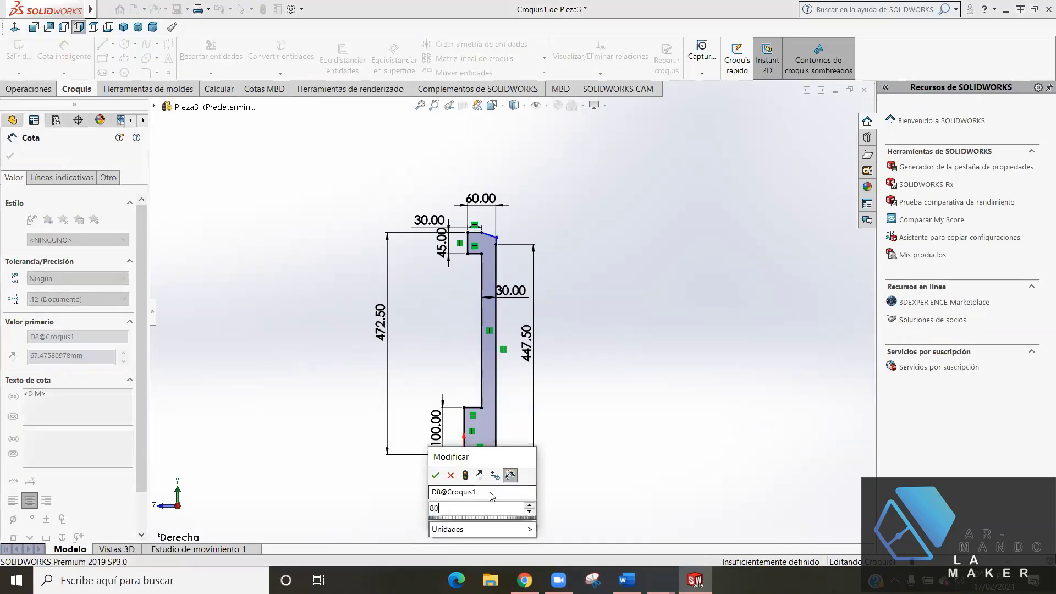
{"action": "key", "text": "Return"}
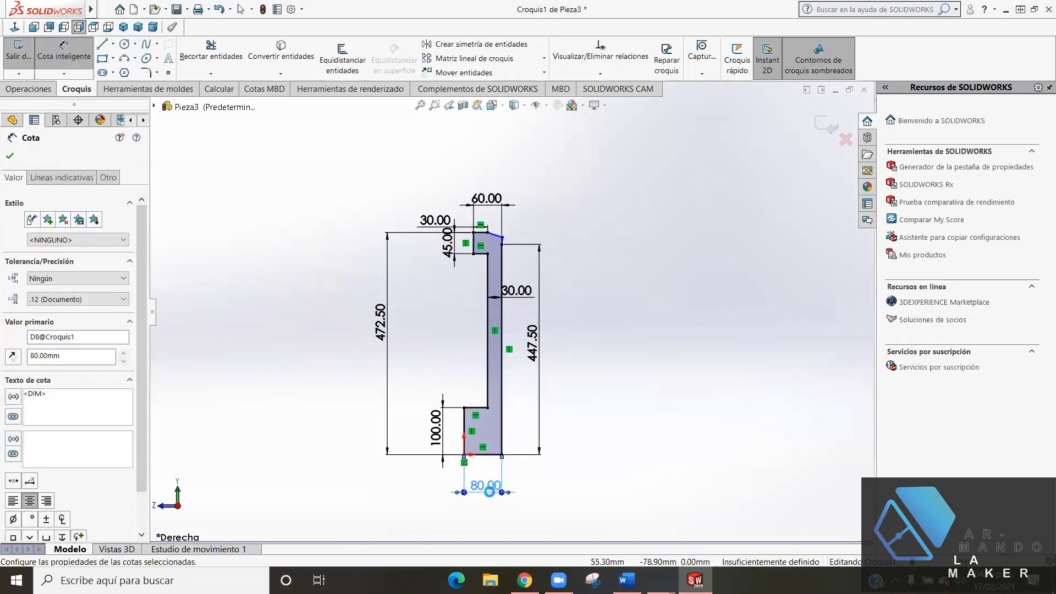
{"action": "left_click", "coordinate": [9, 156]}
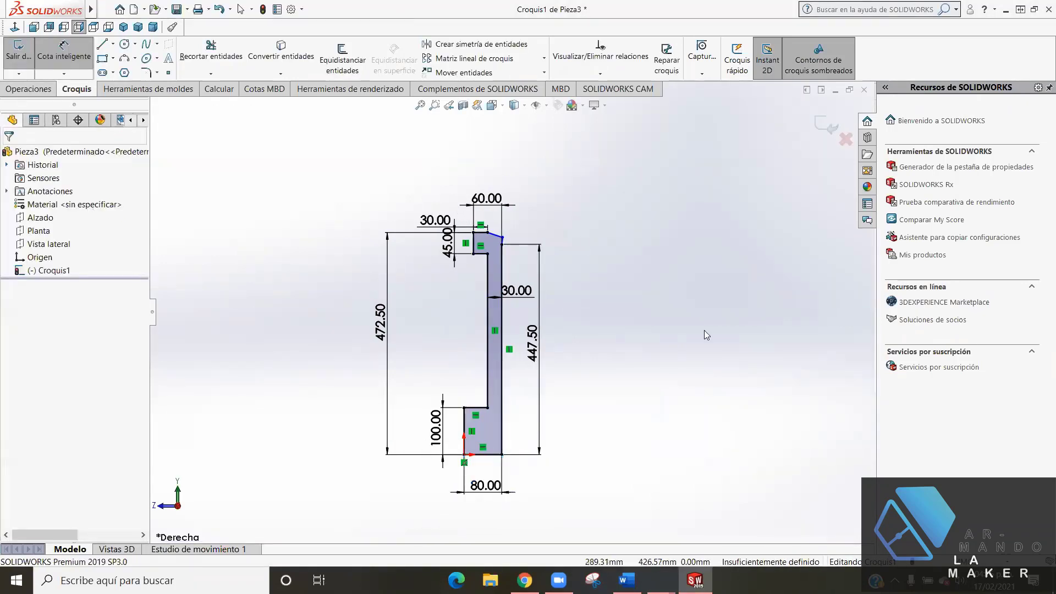
- Check the rim detail on the reference slide and move the vertex between the two sloped rim lines inward to about X 69.2, Y 465.7 mm
{"action": "left_click", "coordinate": [524, 581]}
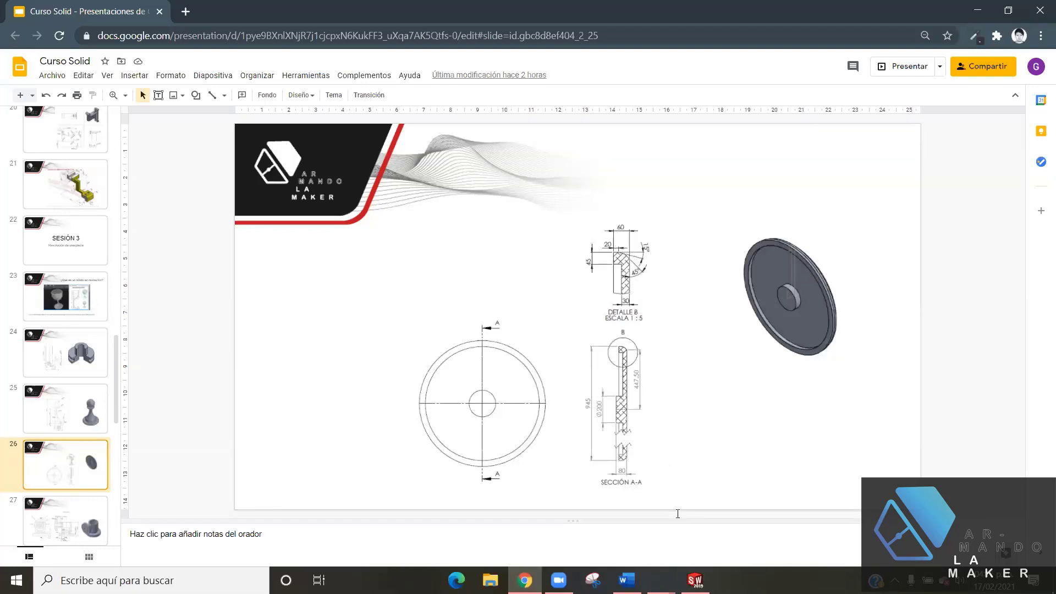
{"action": "left_click", "coordinate": [694, 580]}
{"action": "scroll", "coordinate": [498, 270], "scroll_direction": "down", "scroll_amount": 10}
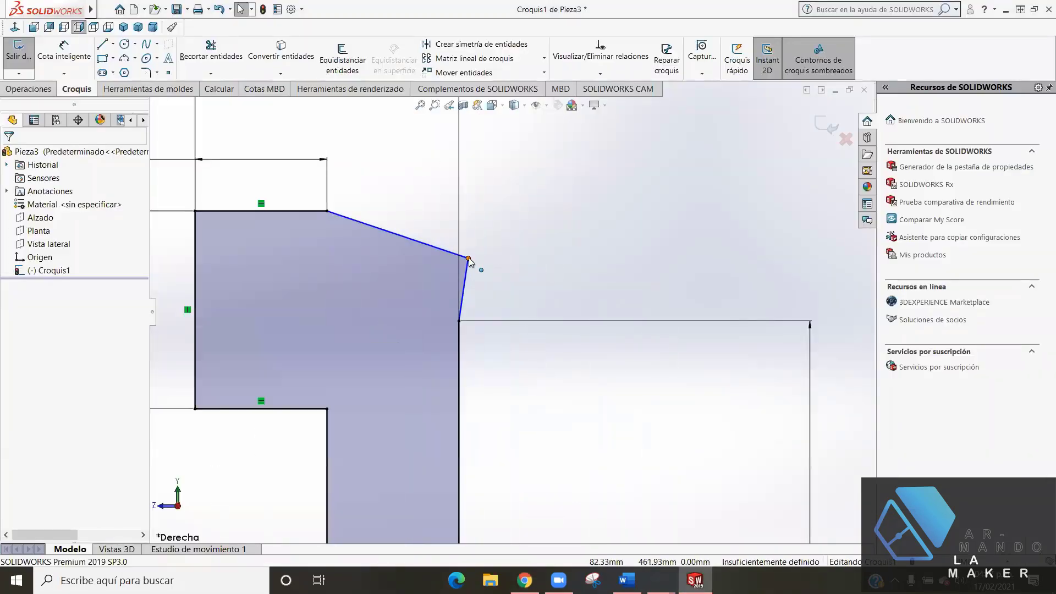
{"action": "left_click_drag", "start_coordinate": [467, 259], "coordinate": [411, 241]}
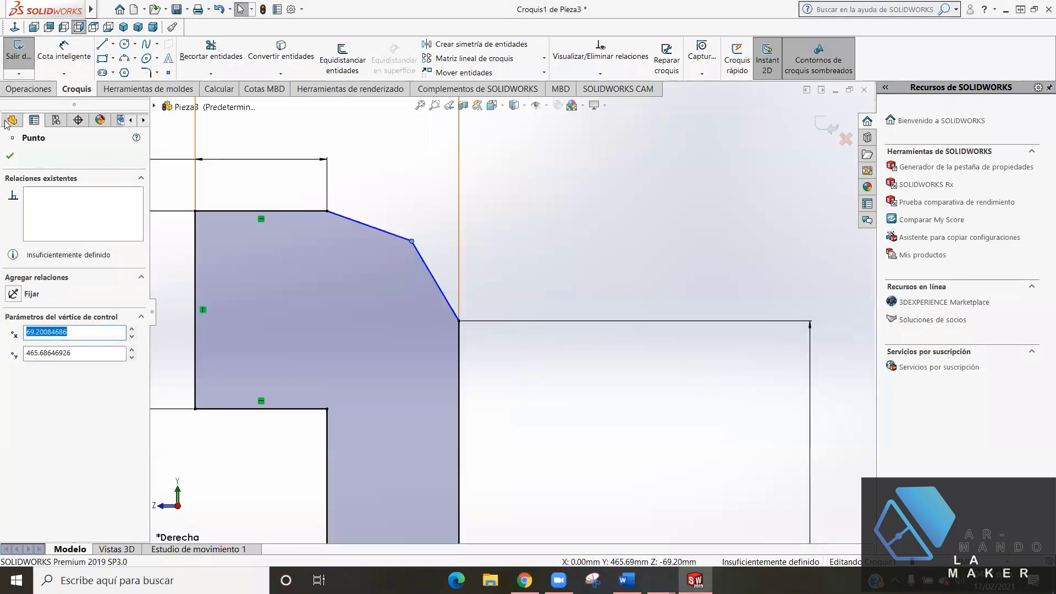
{"action": "left_click", "coordinate": [11, 157]}
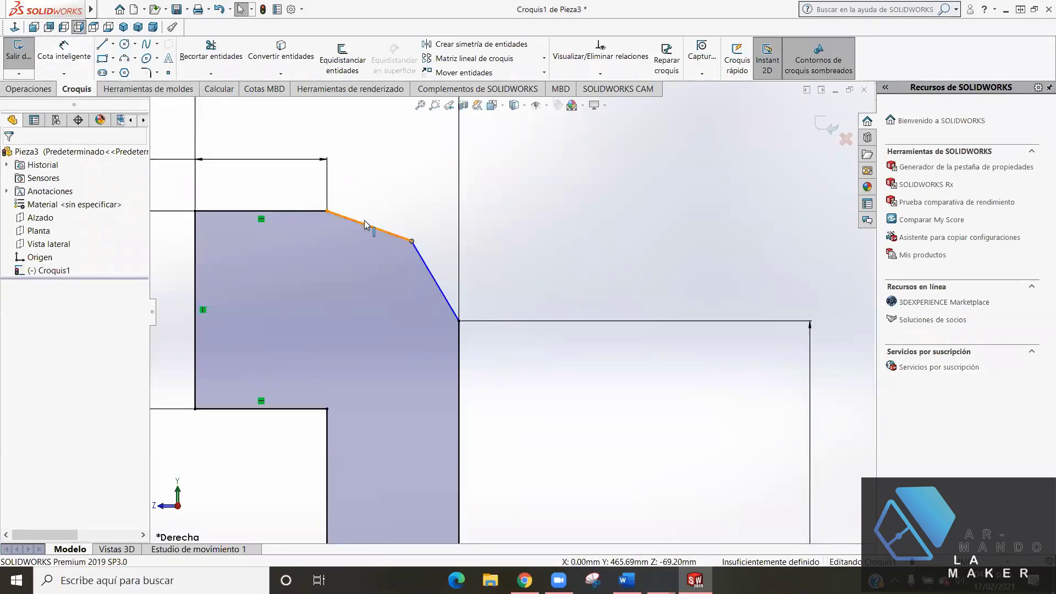
- Dimension the angle between the rim's top horizontal line and the upper sloped line as 15°
{"action": "left_click", "coordinate": [344, 222]}
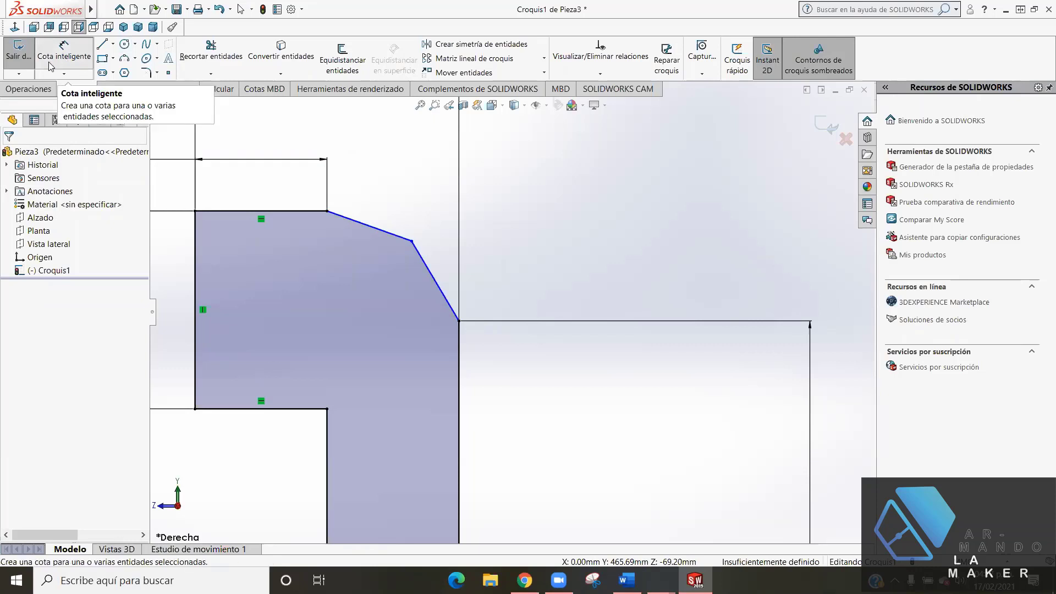
{"action": "left_click", "coordinate": [81, 65]}
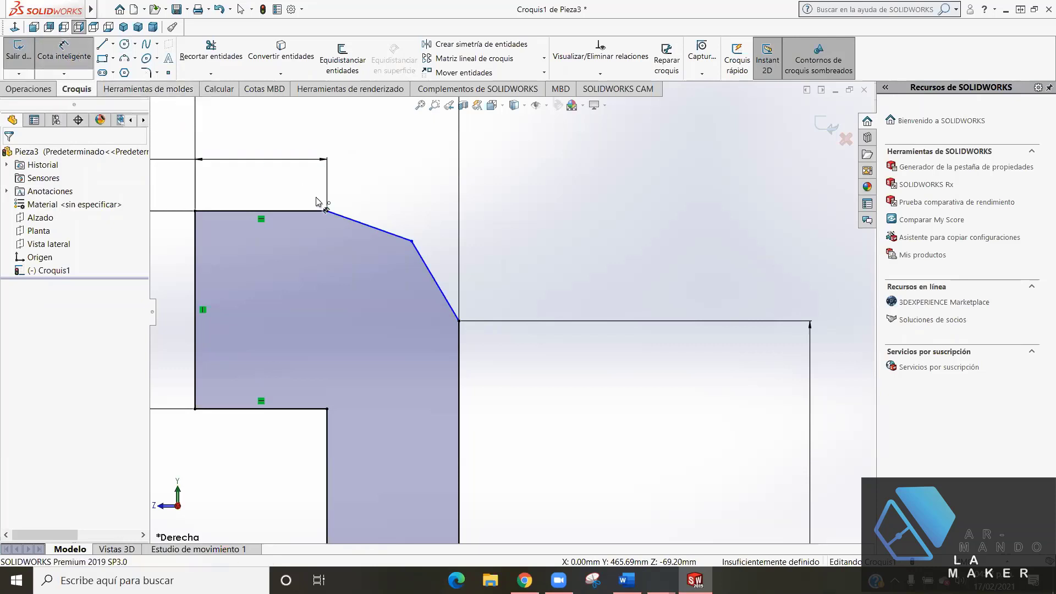
{"action": "left_click", "coordinate": [379, 237]}
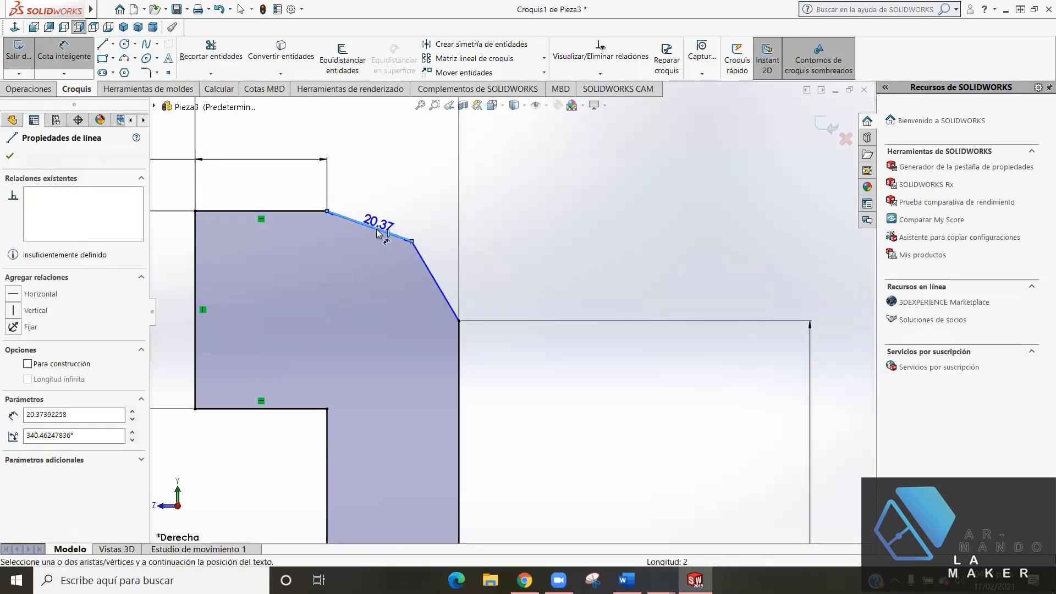
{"action": "left_click", "coordinate": [274, 211]}
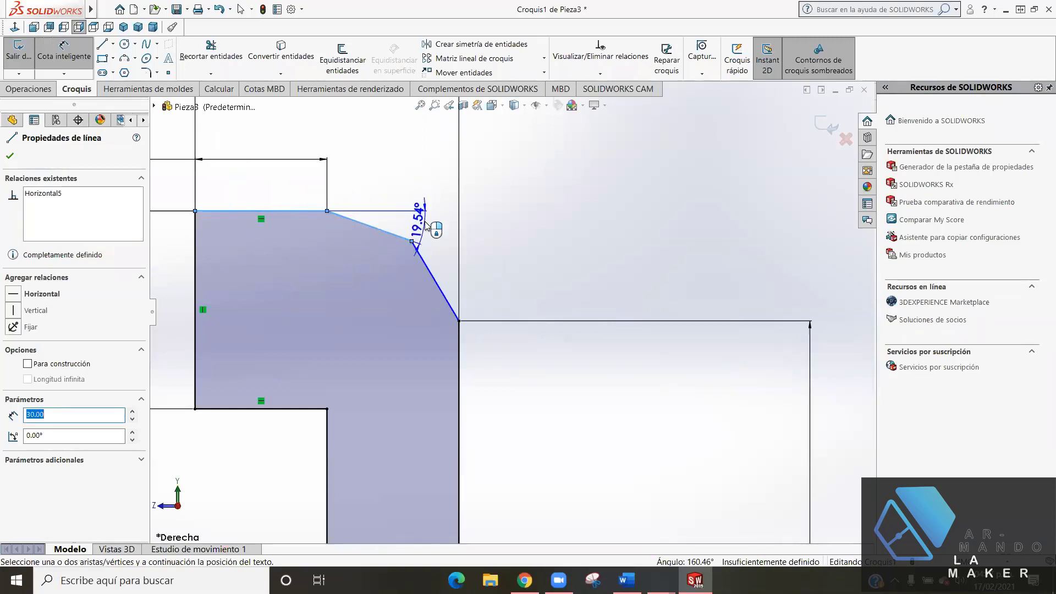
{"action": "left_click", "coordinate": [426, 224]}
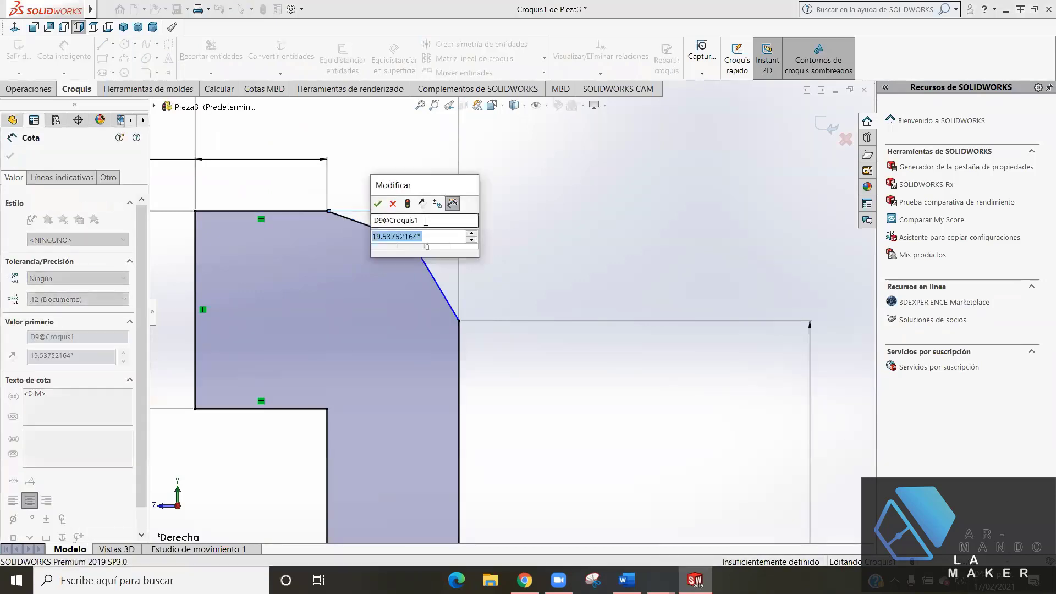
{"action": "type", "text": "1"}
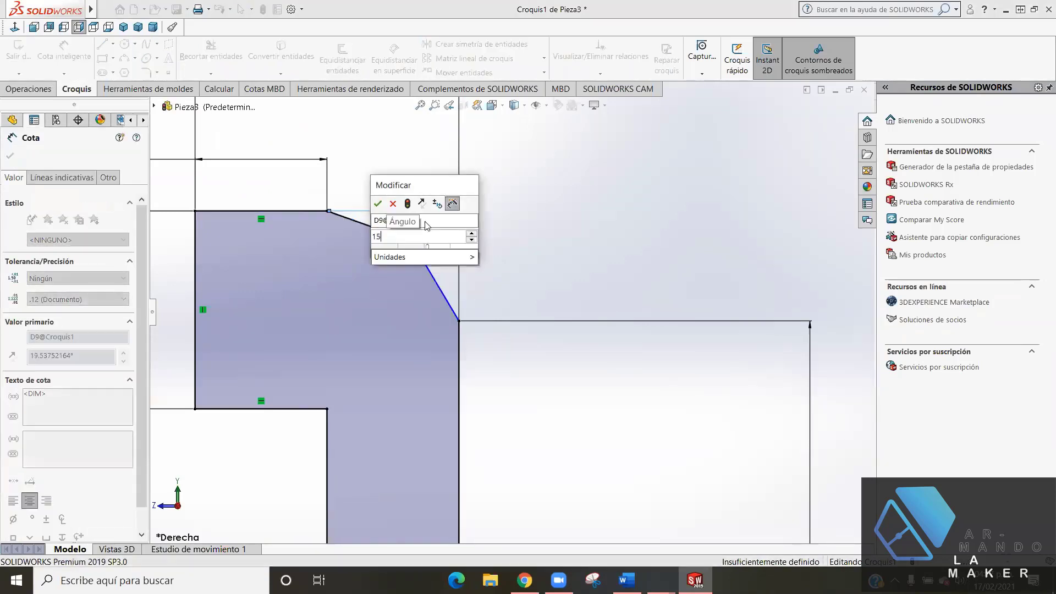
{"action": "type", "text": "5"}
{"action": "key", "text": "Return"}
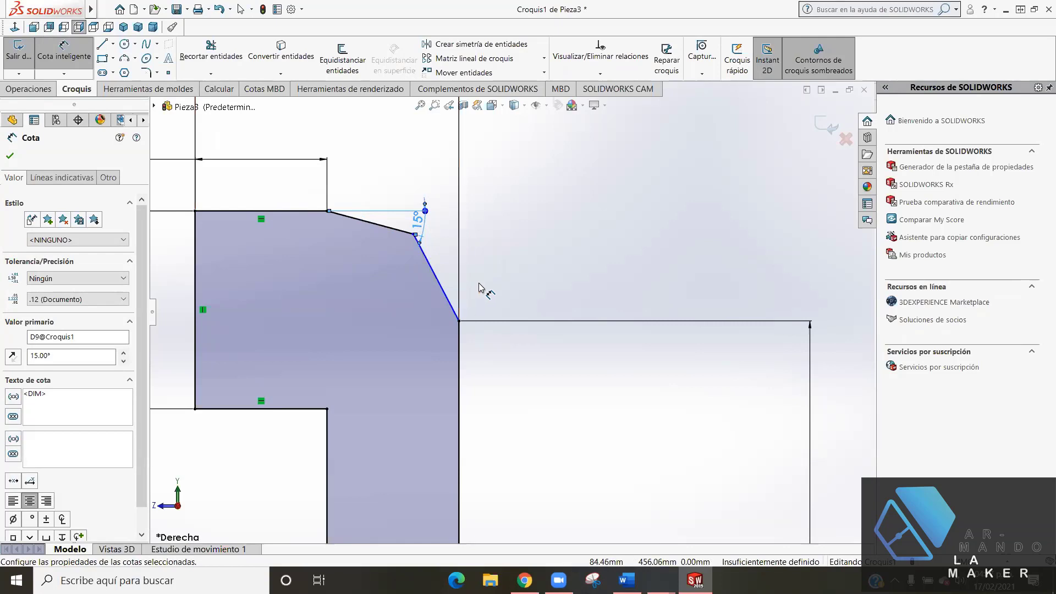
- Move the 15° angle dimension above and outside the rim profile, clear of the sloped line
{"action": "scroll", "coordinate": [473, 292], "scroll_direction": "down", "scroll_amount": 1}
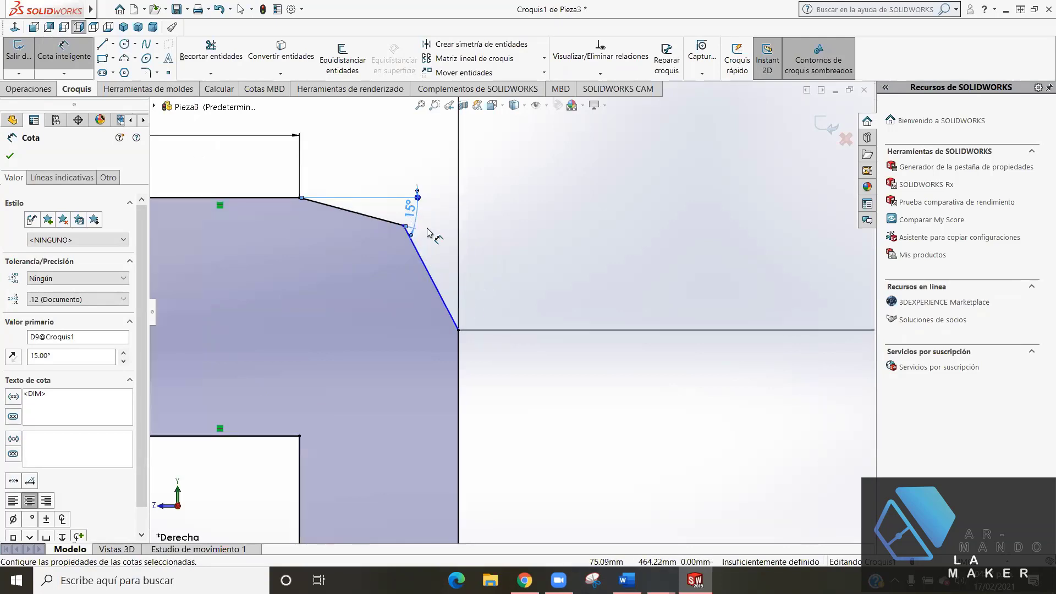
{"action": "key", "text": "Escape"}
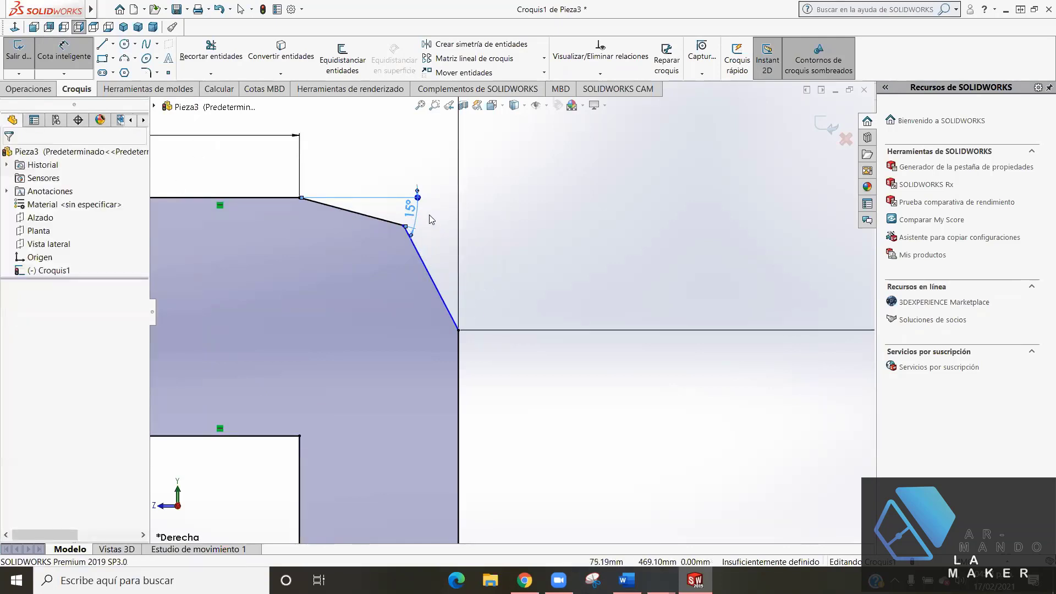
{"action": "left_click_drag", "start_coordinate": [411, 211], "coordinate": [427, 168]}
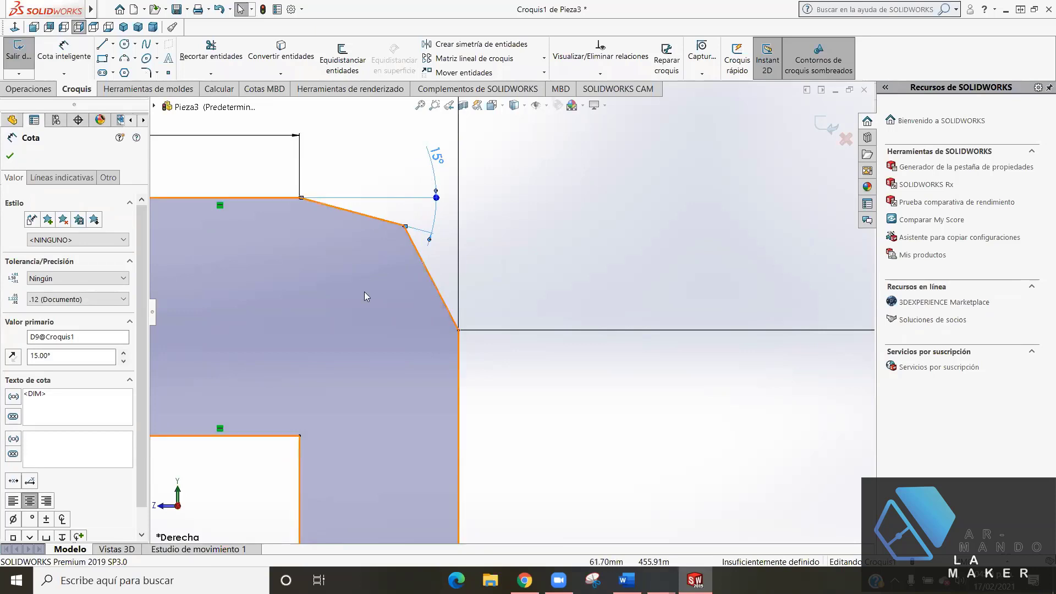
- Dimension the angle between the rim's lower sloped line and the long outer vertical line as 45°
{"action": "scroll", "coordinate": [484, 317], "scroll_direction": "down", "scroll_amount": 3}
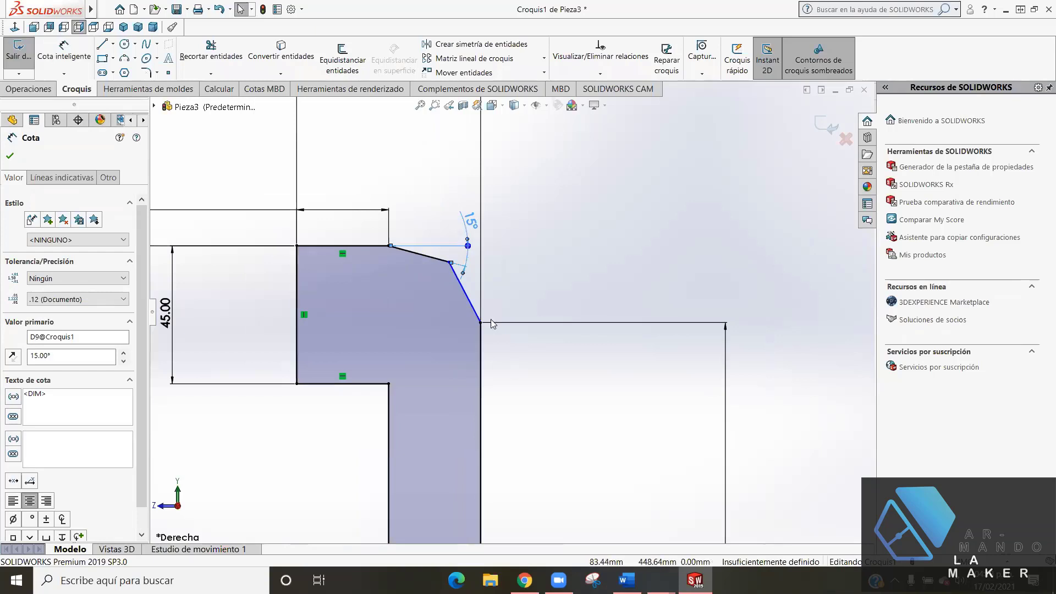
{"action": "scroll", "coordinate": [487, 320], "scroll_direction": "up", "scroll_amount": 2}
{"action": "left_click", "coordinate": [62, 54]}
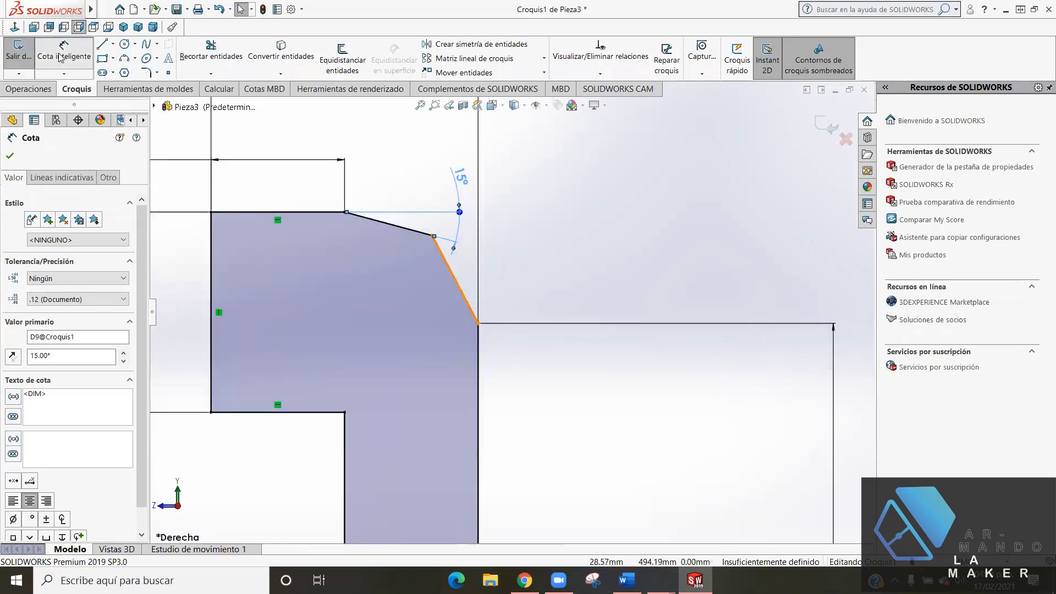
{"action": "left_click", "coordinate": [441, 252]}
{"action": "scroll", "coordinate": [437, 242], "scroll_direction": "up", "scroll_amount": 3}
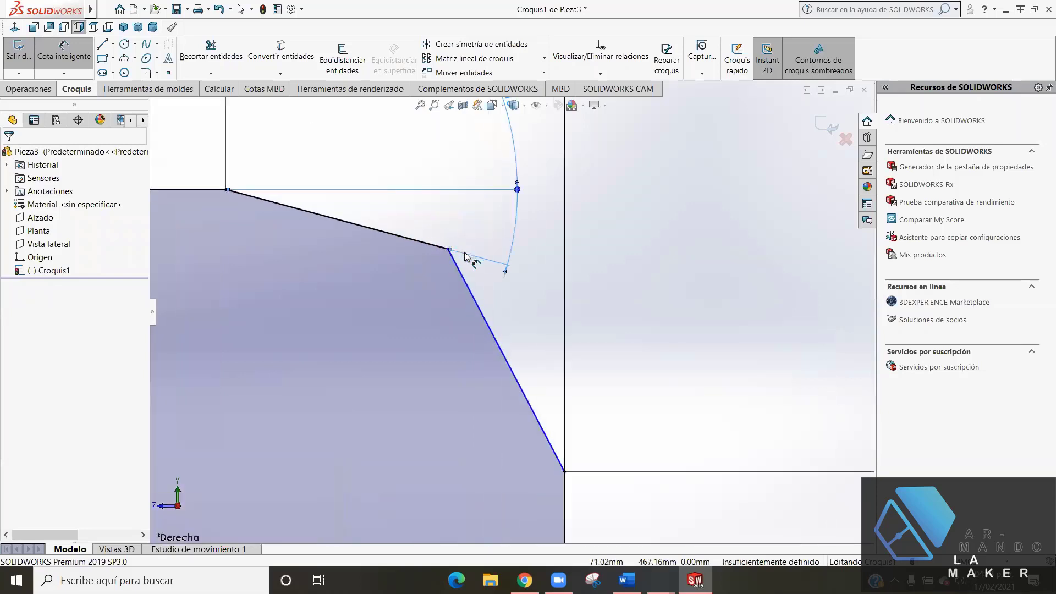
{"action": "scroll", "coordinate": [460, 262], "scroll_direction": "up", "scroll_amount": 2}
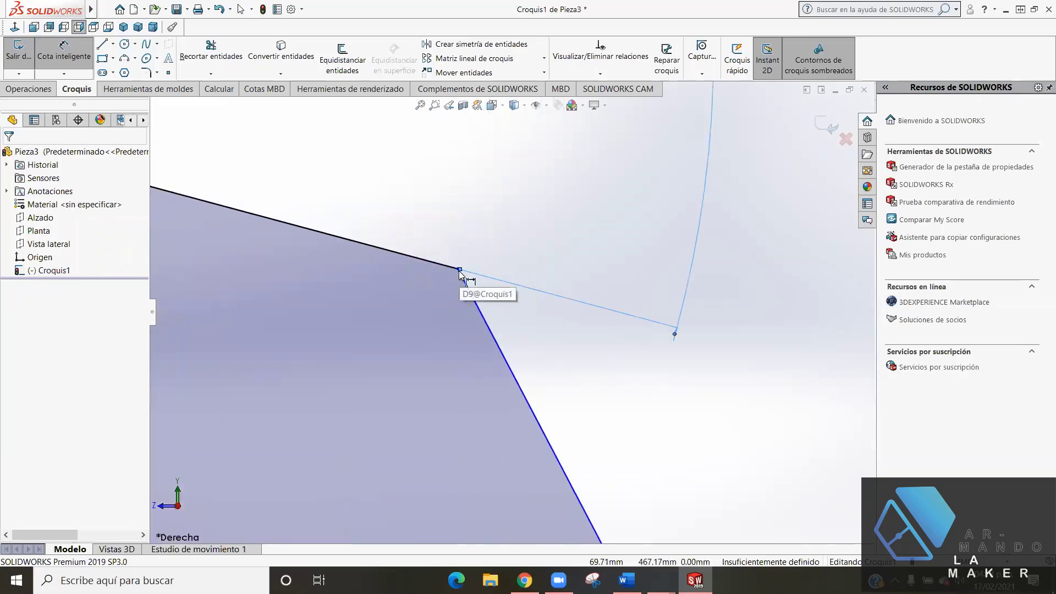
{"action": "scroll", "coordinate": [459, 274], "scroll_direction": "down", "scroll_amount": 5}
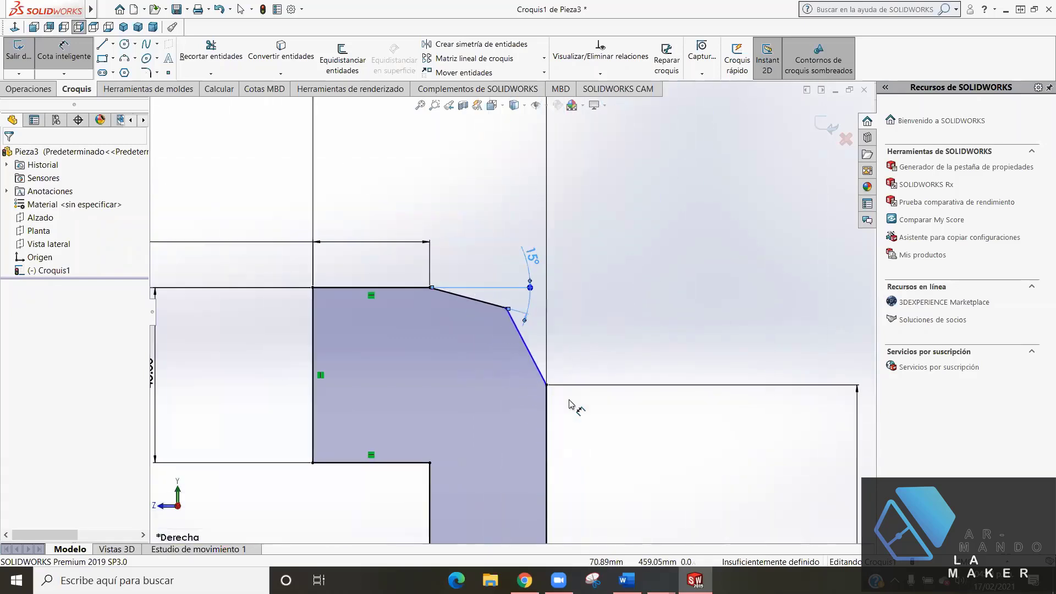
{"action": "scroll", "coordinate": [550, 379], "scroll_direction": "up", "scroll_amount": 1}
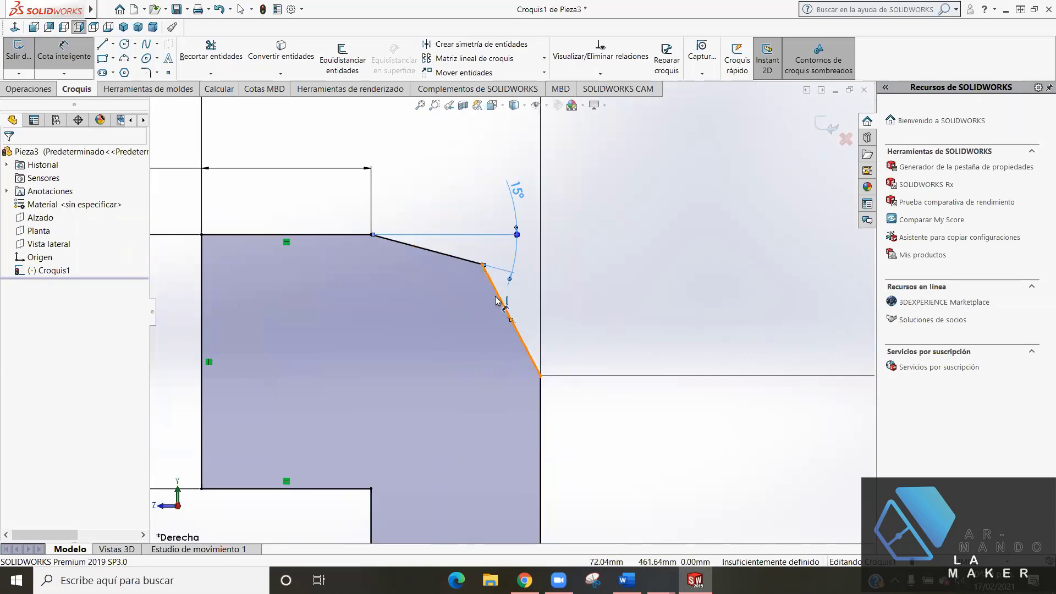
{"action": "scroll", "coordinate": [496, 299], "scroll_direction": "up", "scroll_amount": 5}
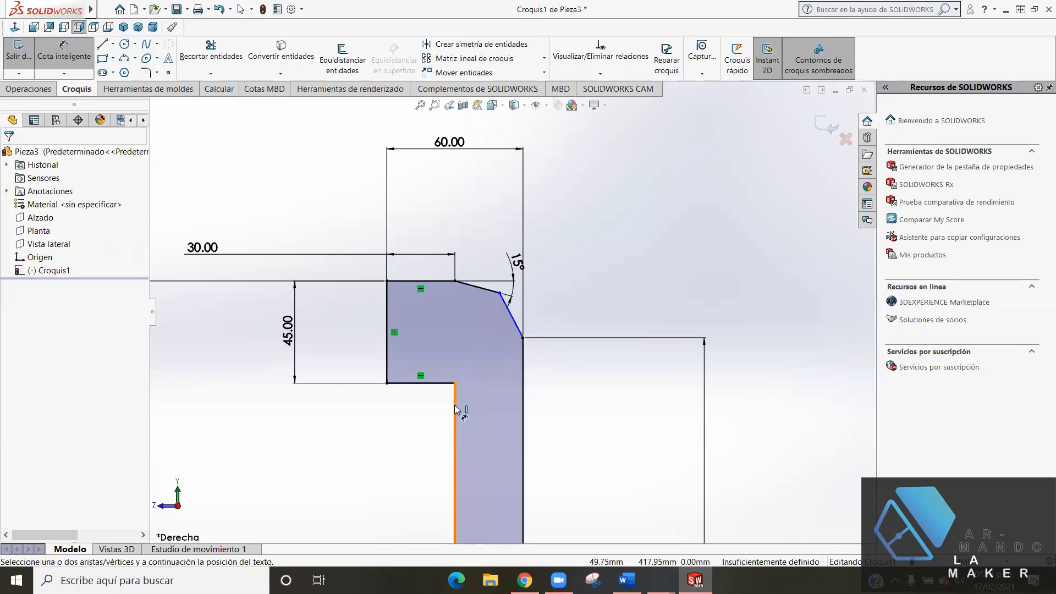
{"action": "left_click", "coordinate": [523, 372]}
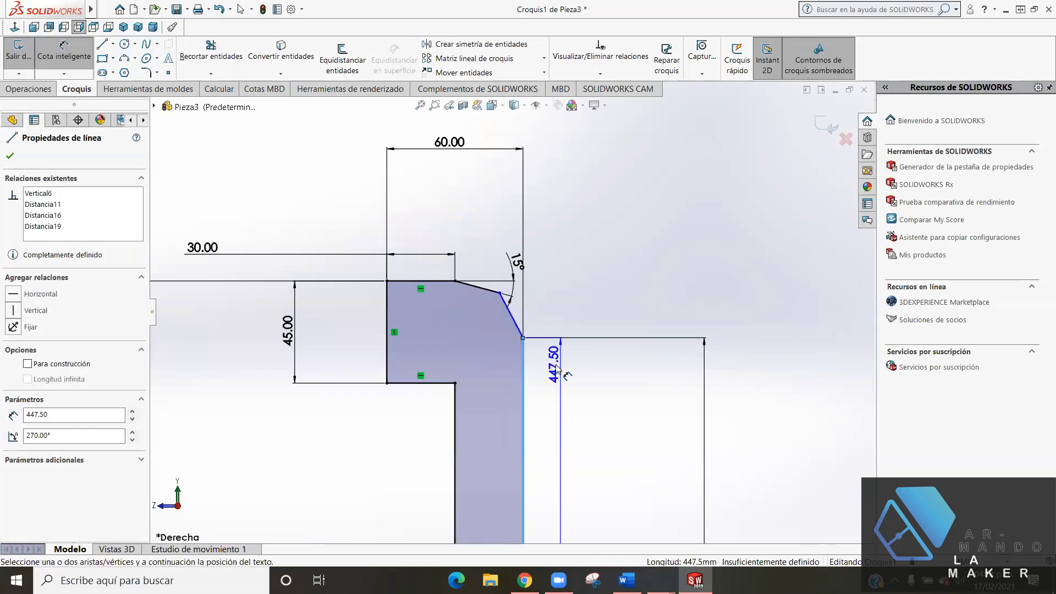
{"action": "key", "text": "Escape"}
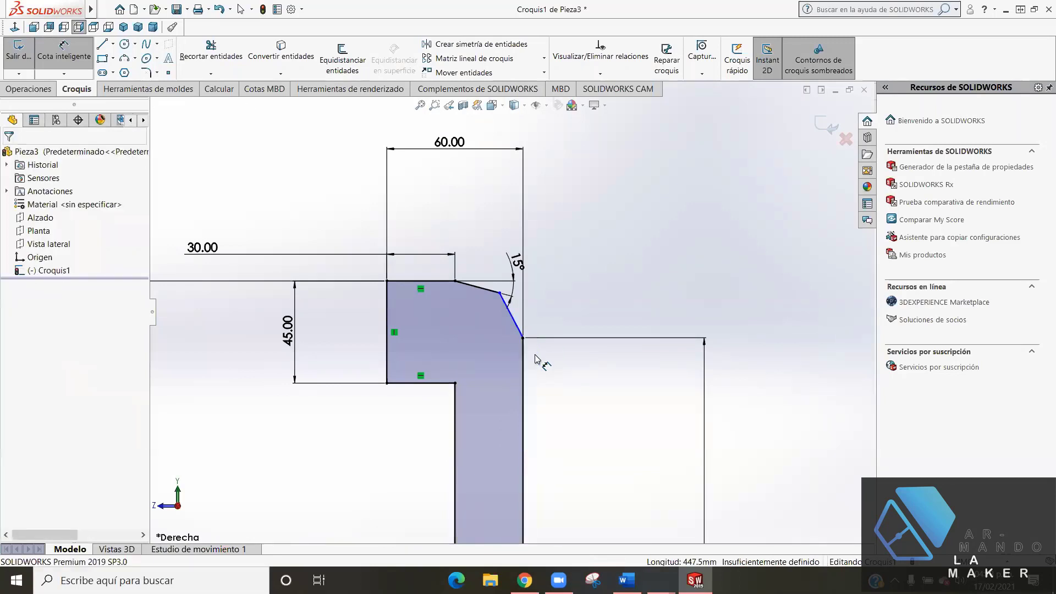
{"action": "left_click", "coordinate": [514, 324]}
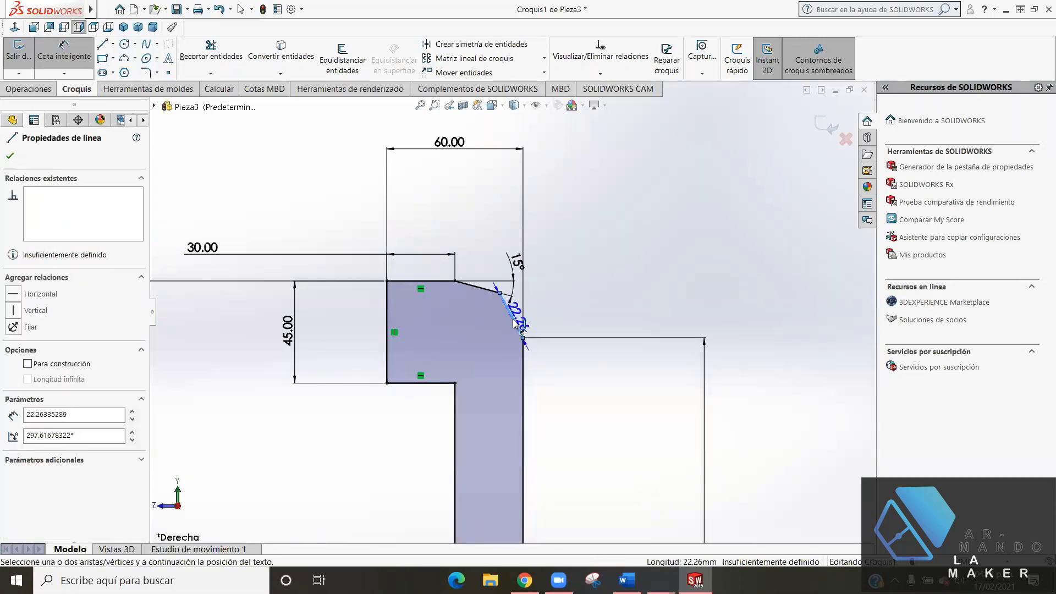
{"action": "left_click", "coordinate": [525, 360]}
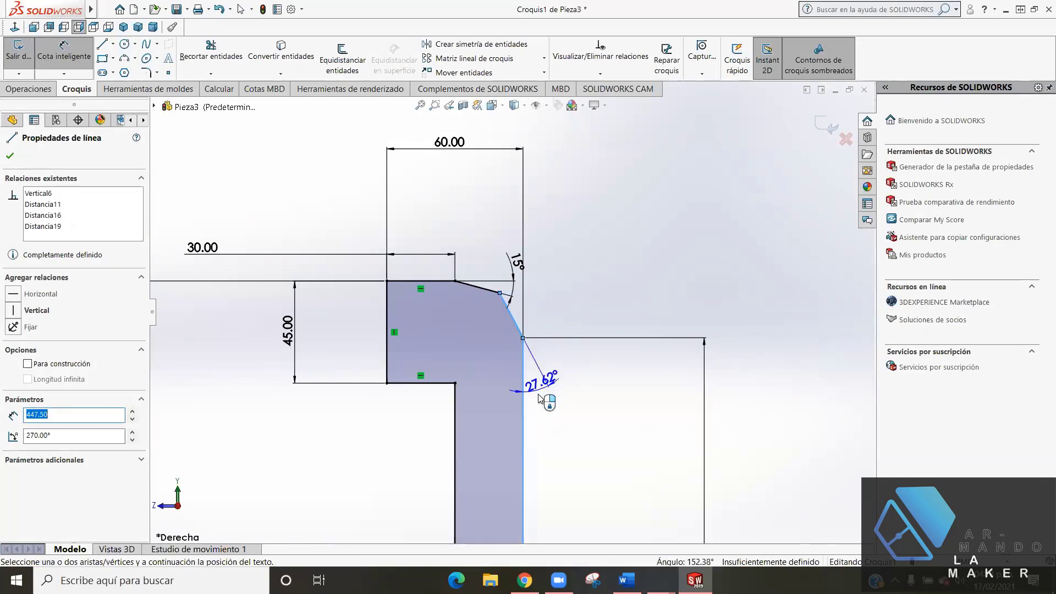
{"action": "scroll", "coordinate": [535, 396], "scroll_direction": "down", "scroll_amount": 3}
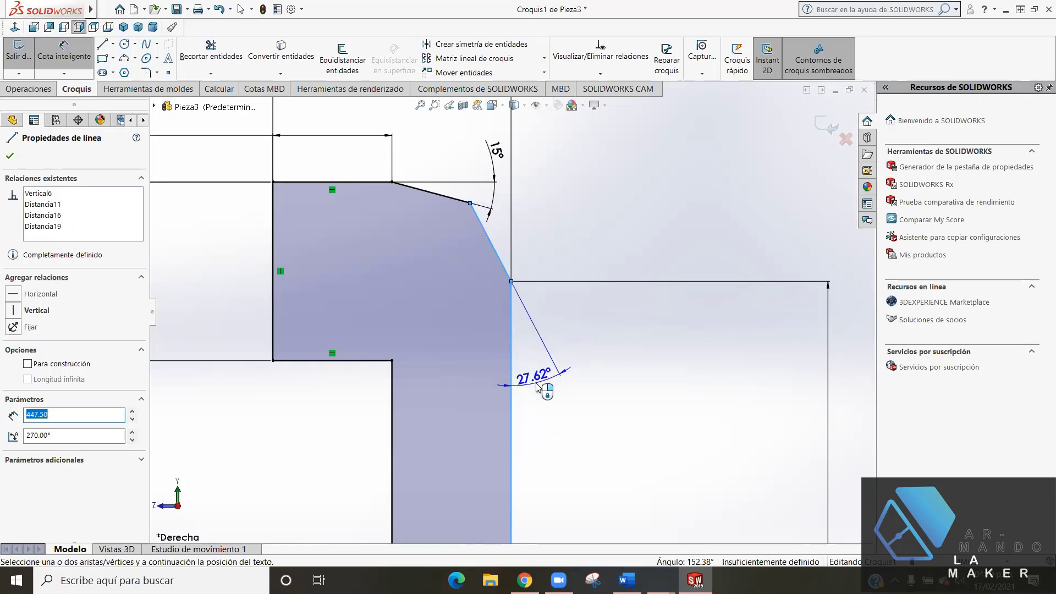
{"action": "left_click", "coordinate": [537, 387]}
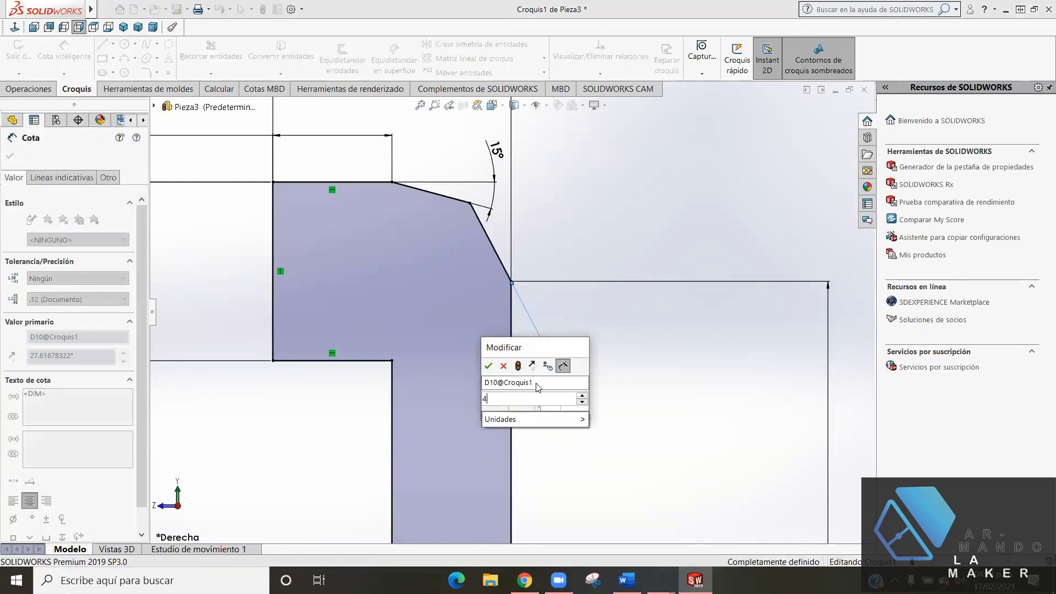
{"action": "type", "text": "45"}
{"action": "key", "text": "Return"}
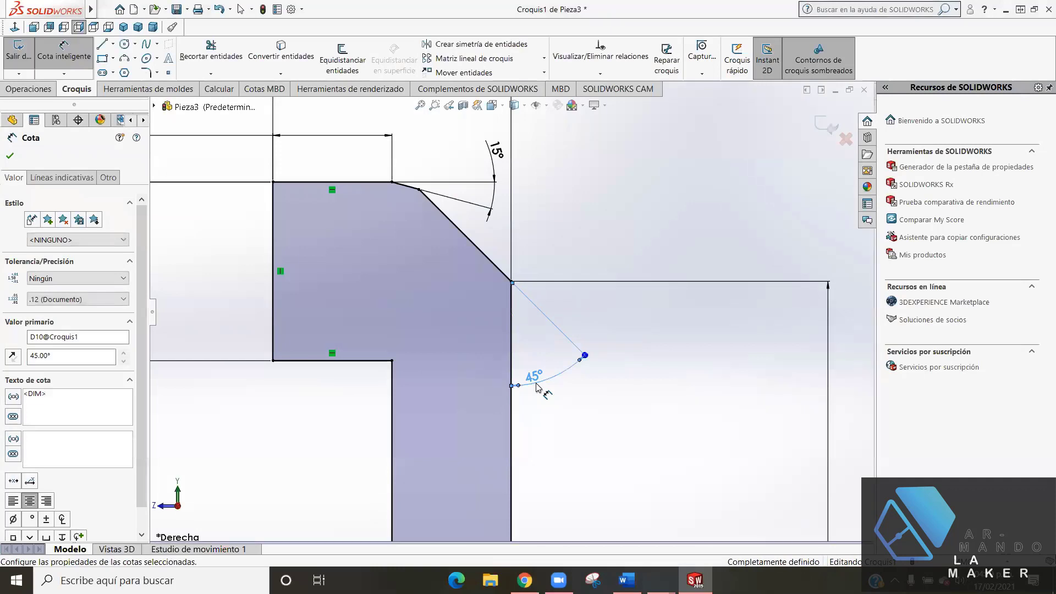
{"action": "left_click", "coordinate": [6, 153]}
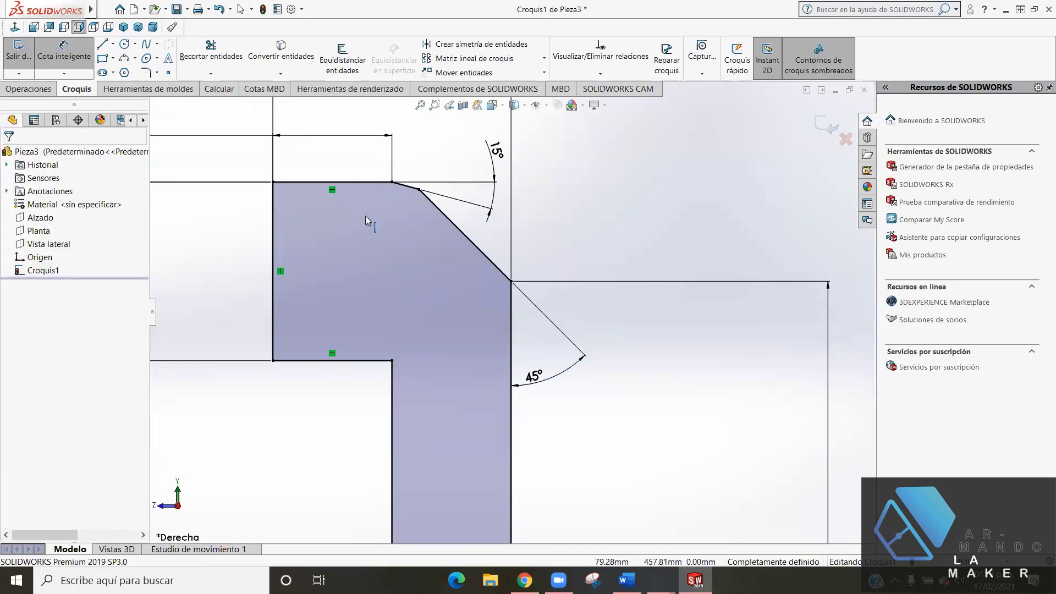
{"action": "key", "text": "Escape"}
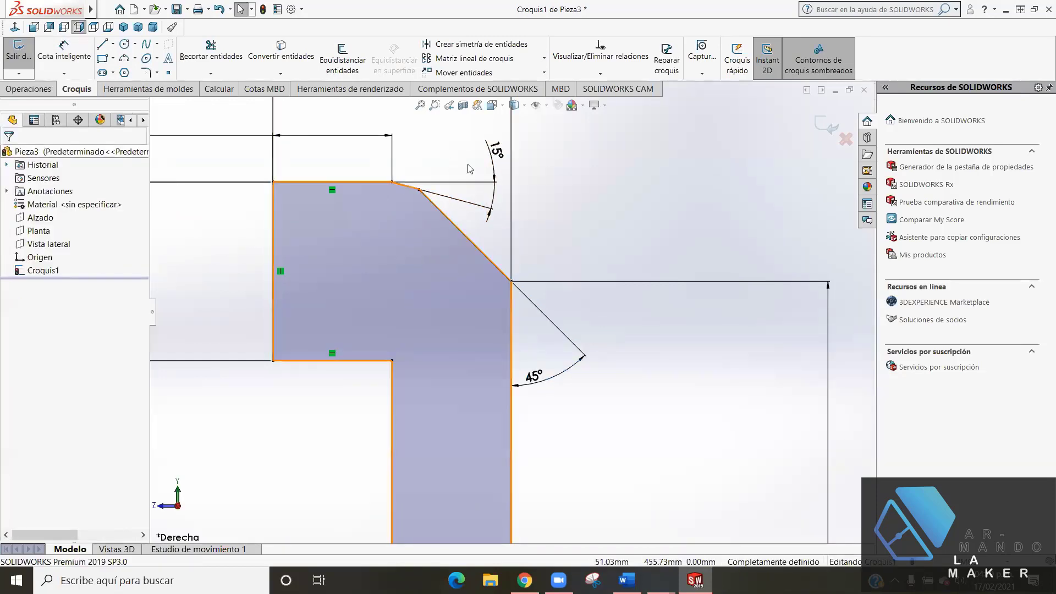
- Check the whole dimensioned half-section profile and exit the sketch
{"action": "scroll", "coordinate": [486, 241], "scroll_direction": "up", "scroll_amount": 10}
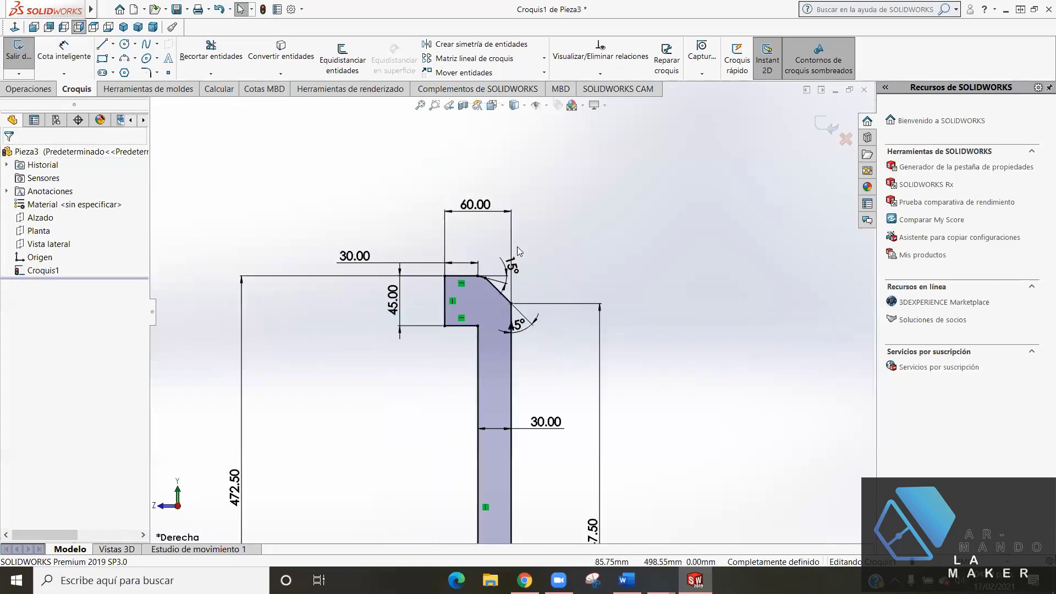
{"action": "scroll", "coordinate": [520, 317], "scroll_direction": "up", "scroll_amount": 3}
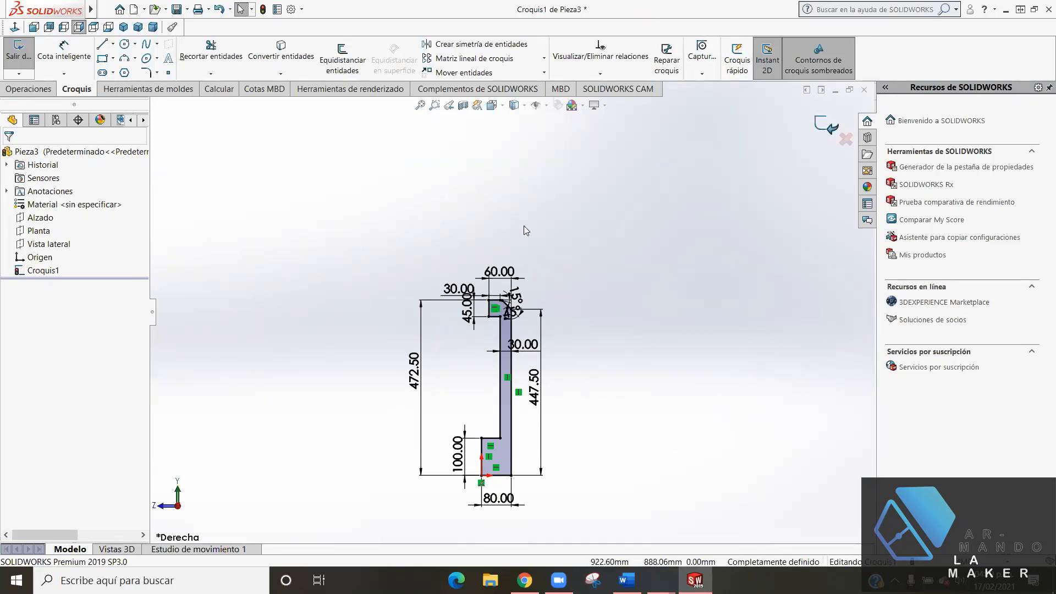
{"action": "scroll", "coordinate": [452, 464], "scroll_direction": "up", "scroll_amount": 2}
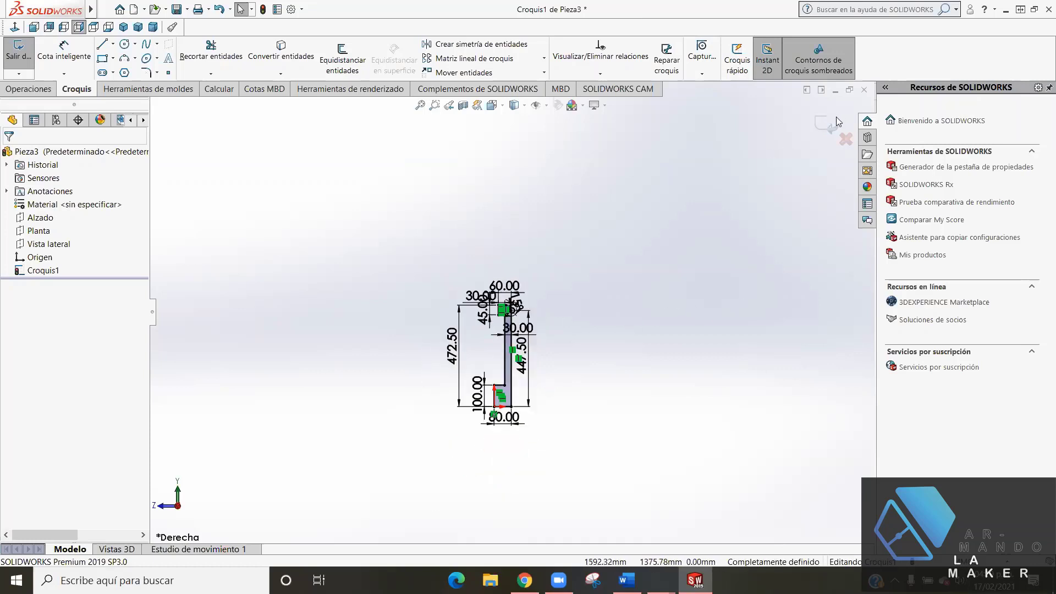
{"action": "left_click", "coordinate": [835, 125]}
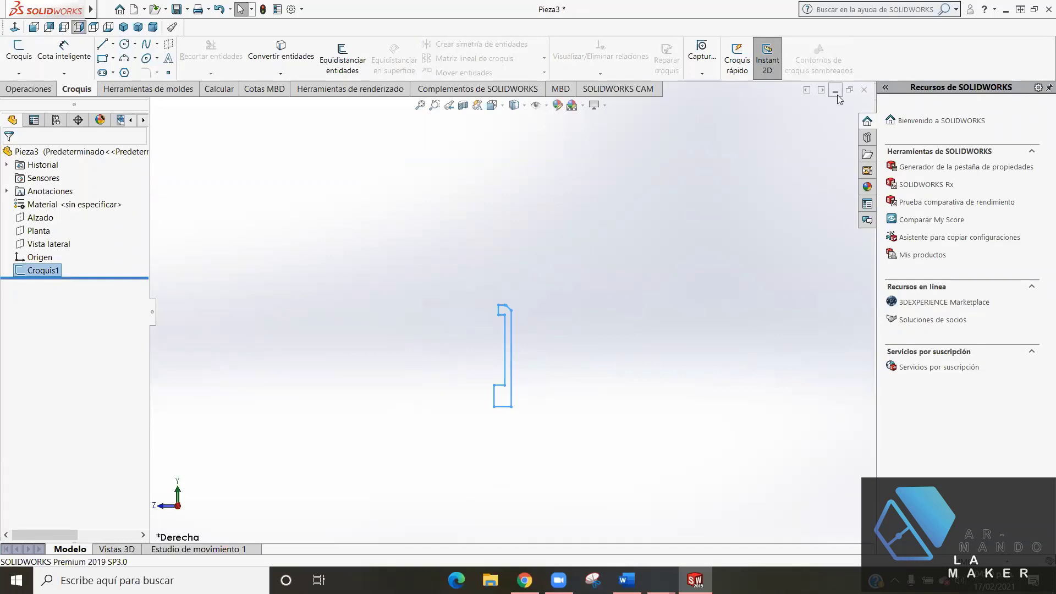
- Revolve the profile sketch Croquis1 by 360° about the hub's bottom horizontal line to form the solid disc
{"action": "left_click", "coordinate": [25, 89]}
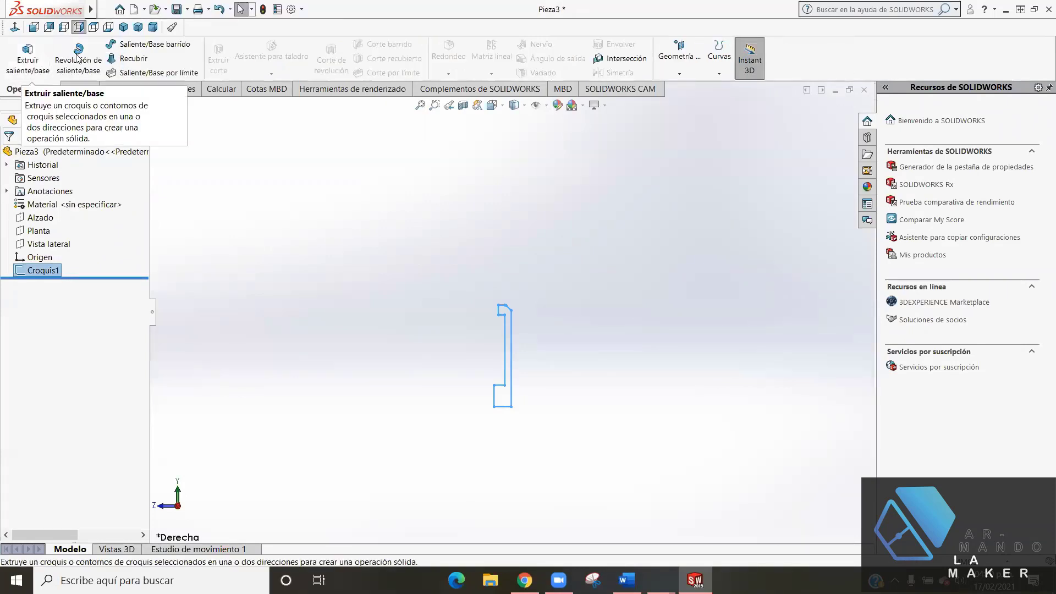
{"action": "left_click", "coordinate": [246, 312]}
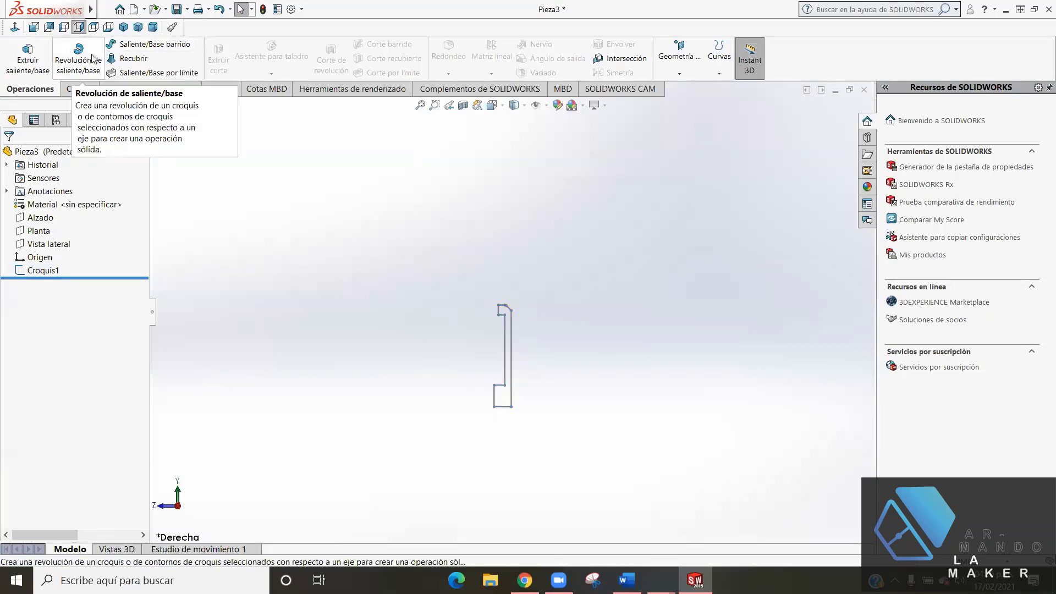
{"action": "left_click", "coordinate": [73, 59]}
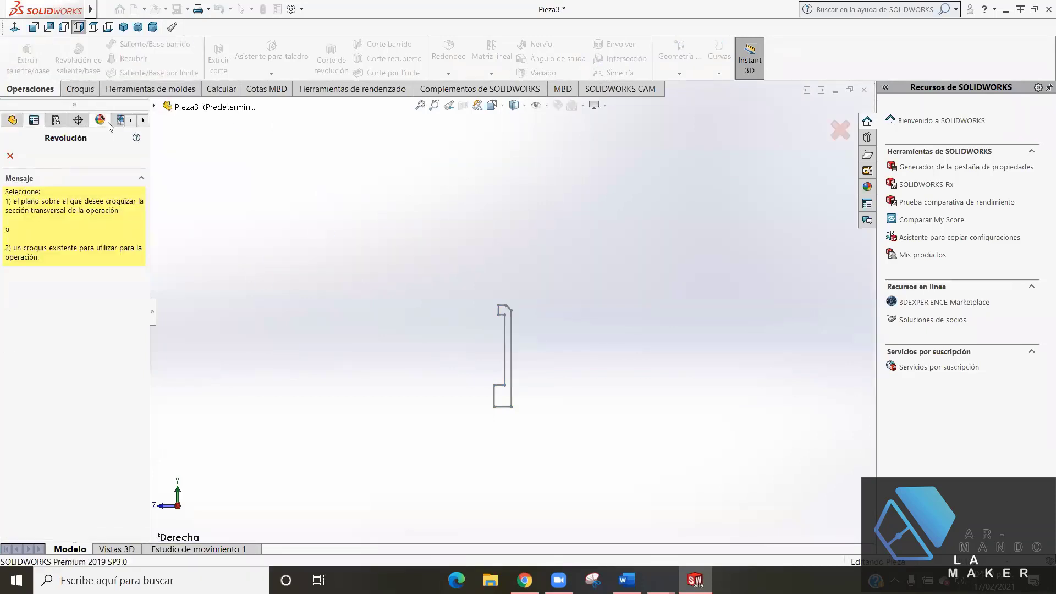
{"action": "left_click", "coordinate": [155, 106]}
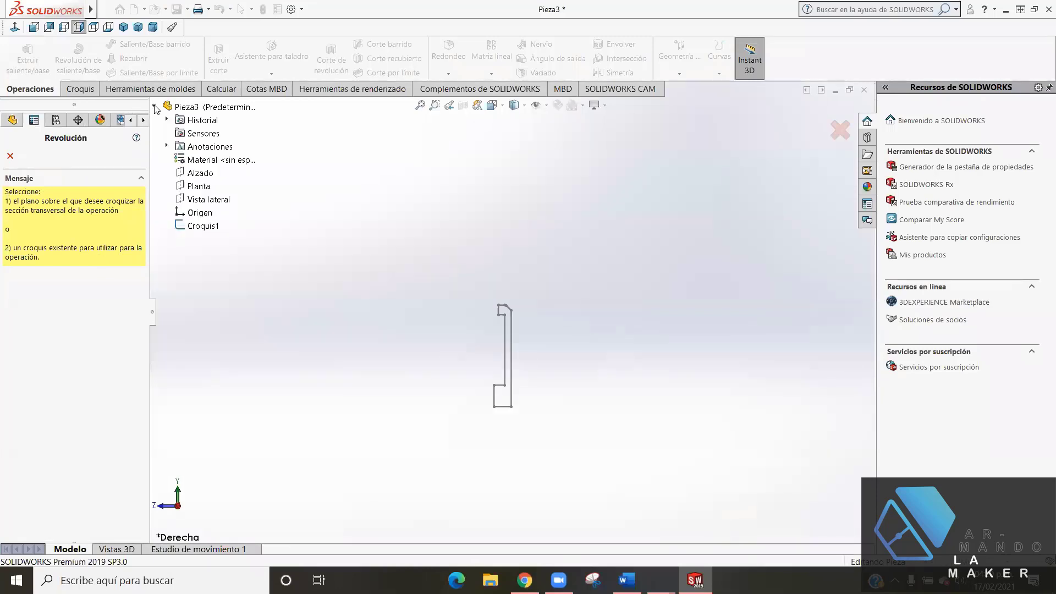
{"action": "left_click", "coordinate": [199, 226]}
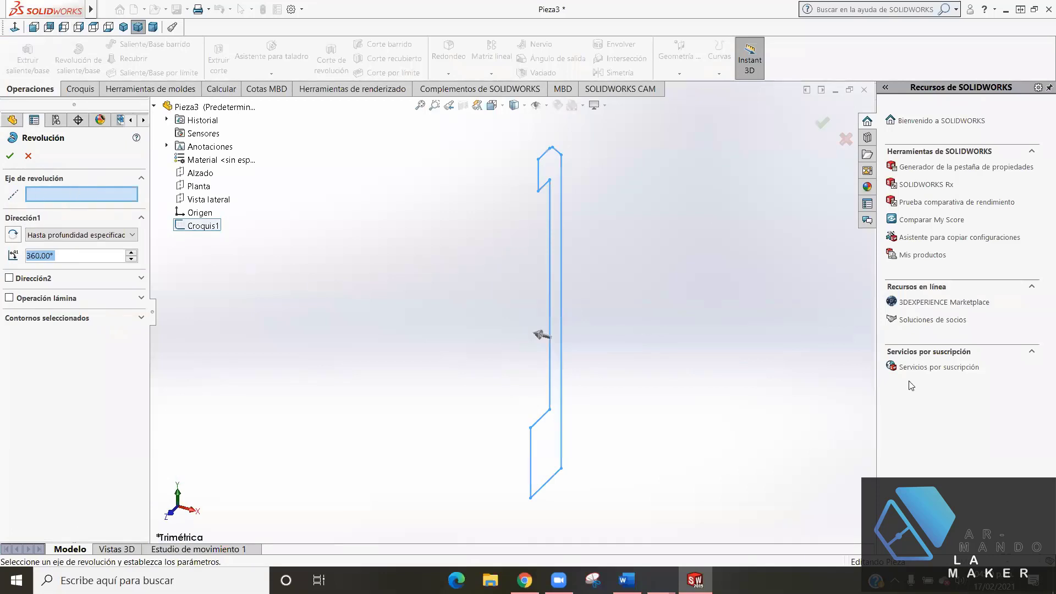
{"action": "left_click", "coordinate": [553, 479]}
{"action": "scroll", "coordinate": [492, 312], "scroll_direction": "up", "scroll_amount": 6}
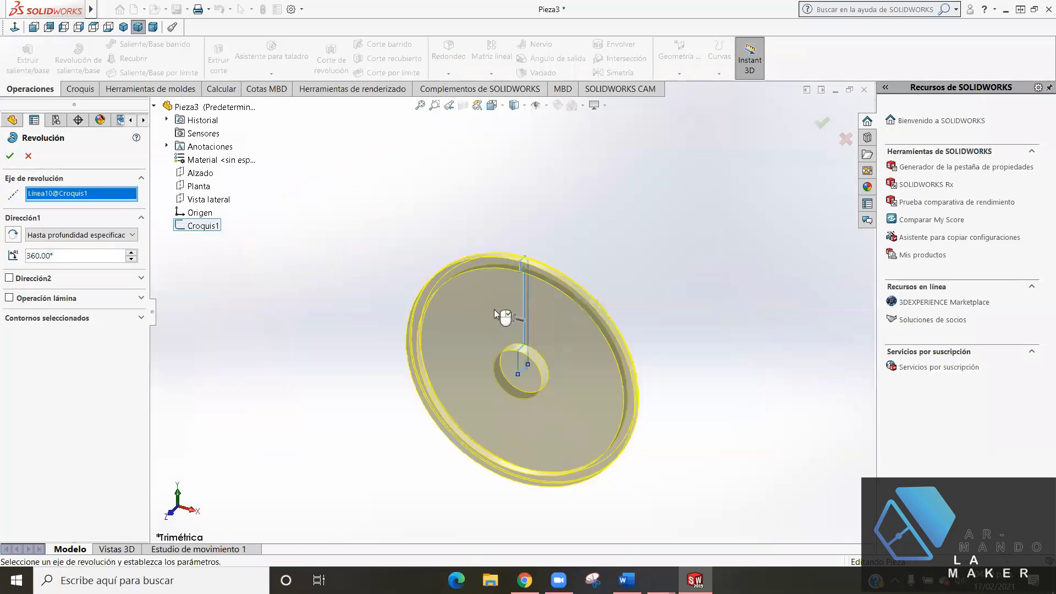
{"action": "scroll", "coordinate": [536, 357], "scroll_direction": "down", "scroll_amount": 3}
{"action": "scroll", "coordinate": [498, 217], "scroll_direction": "down", "scroll_amount": 3}
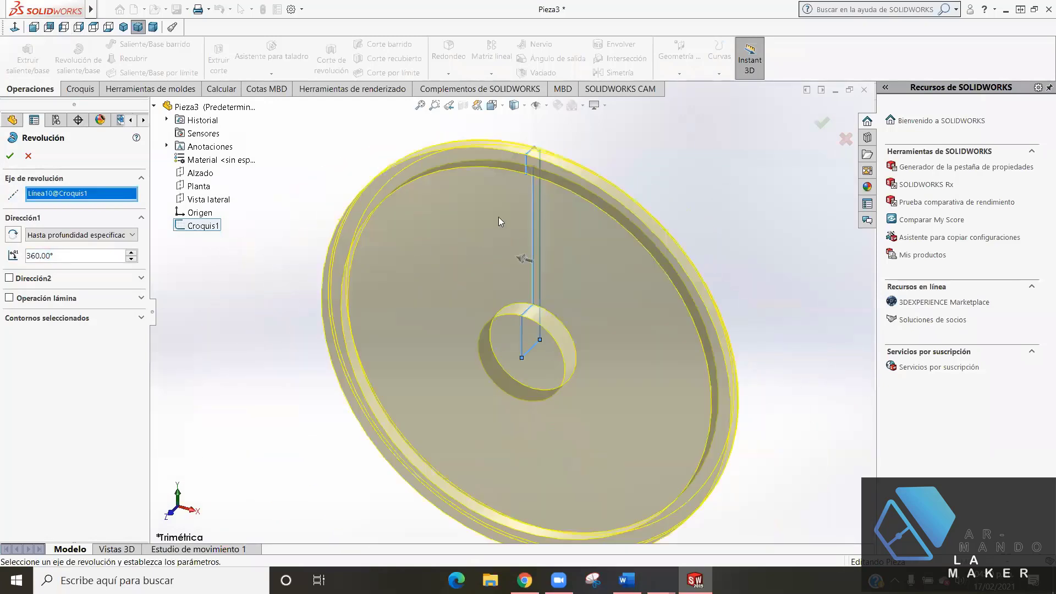
{"action": "scroll", "coordinate": [543, 285], "scroll_direction": "up", "scroll_amount": 2}
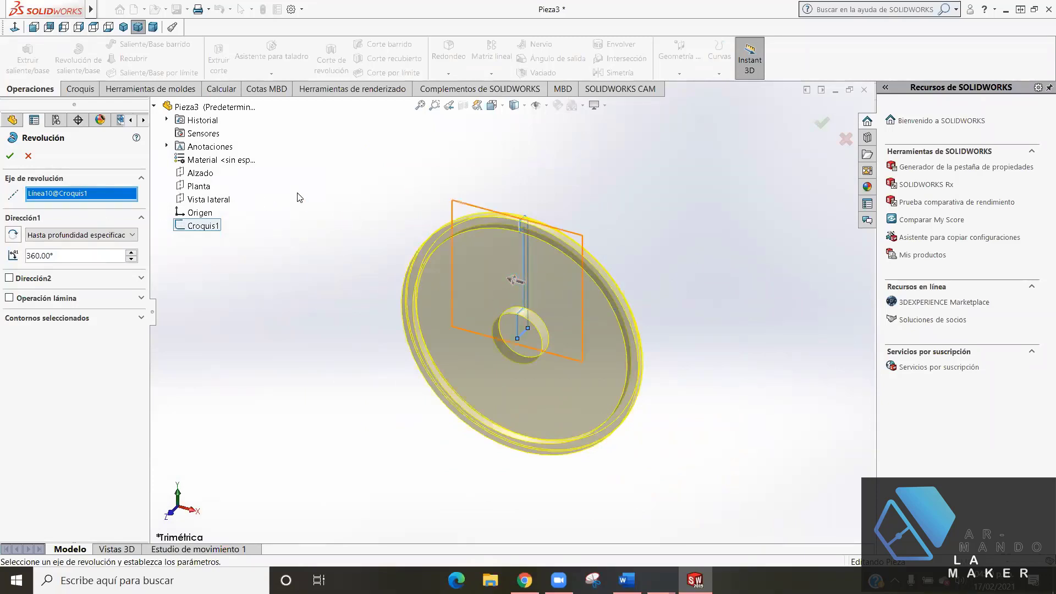
{"action": "left_click", "coordinate": [9, 156]}
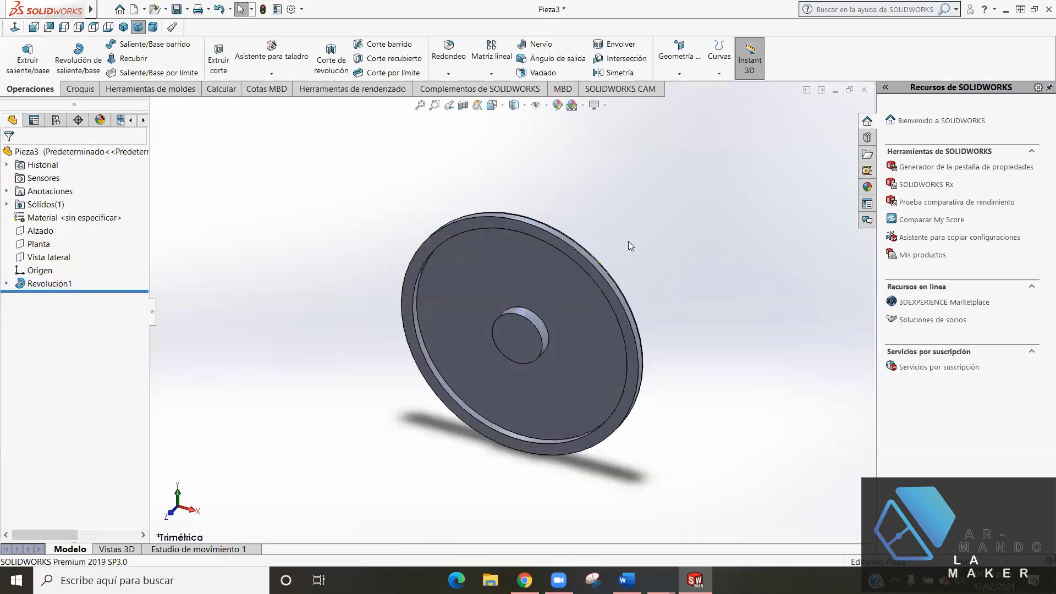
- Inspect the revolved disc at an angle and from the right side, and return to the isometric view
{"action": "mouse_move", "coordinate": [627, 271]}
{"action": "middle_mouse_down"}
{"action": "mouse_move", "coordinate": [646, 281]}
{"action": "mouse_move", "coordinate": [571, 237]}
{"action": "mouse_move", "coordinate": [596, 281]}
{"action": "mouse_move", "coordinate": [617, 276]}
{"action": "middle_mouse_up"}
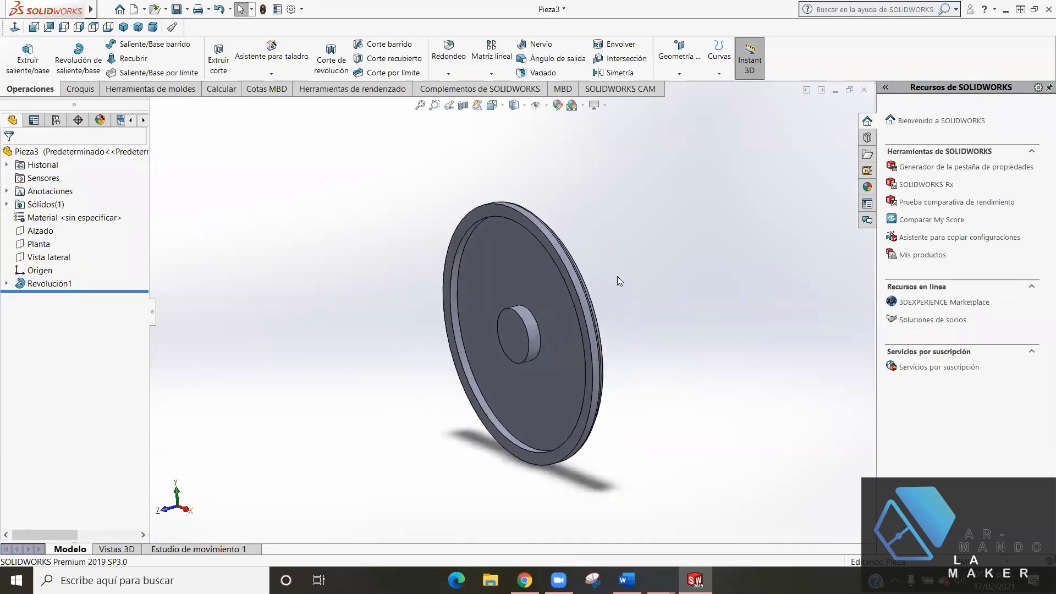
{"action": "key", "text": "ctrl+4"}
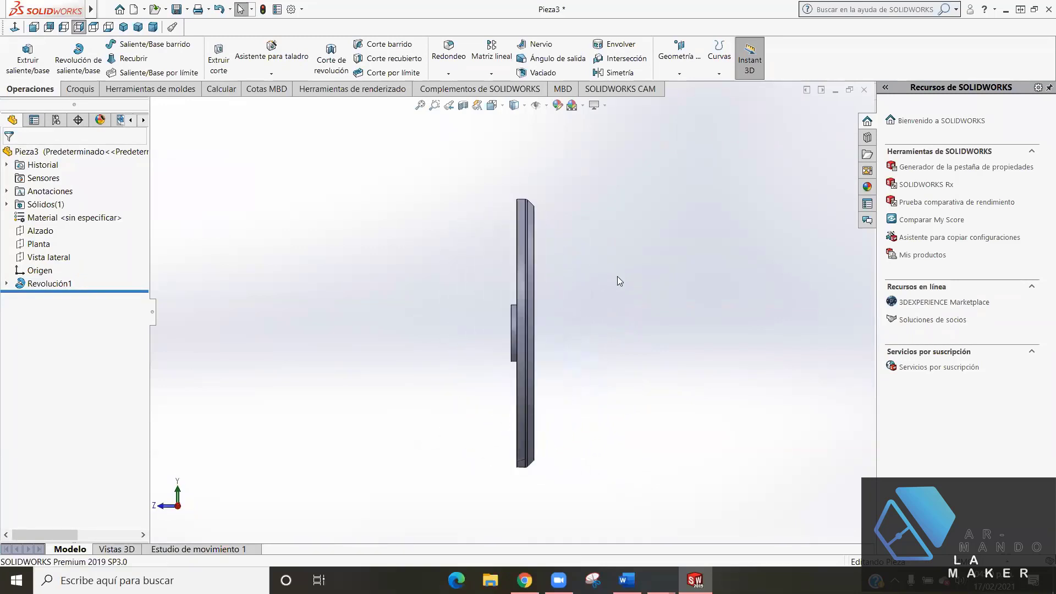
{"action": "key", "text": "ctrl+7"}
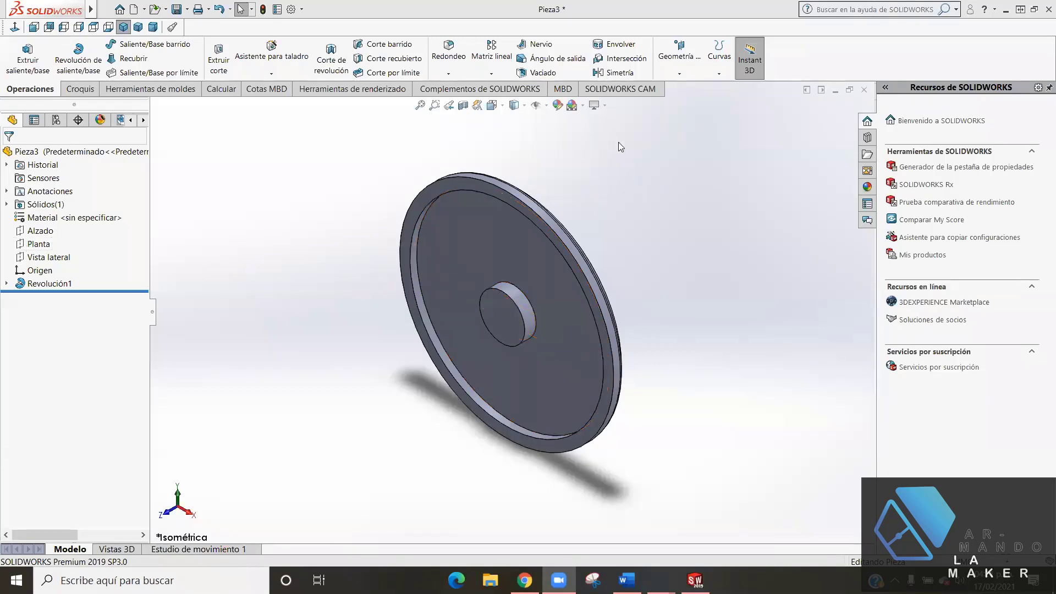
- Open the revolve feature's profile sketch Croquis1 for editing and show it from the right view
{"action": "right_click", "coordinate": [24, 285]}
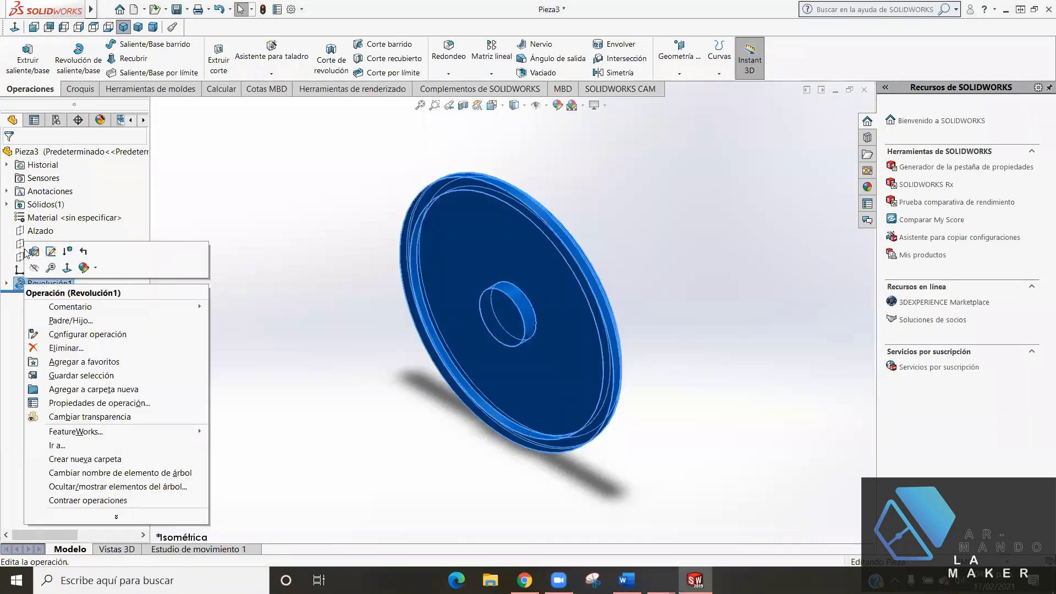
{"action": "left_click", "coordinate": [354, 175]}
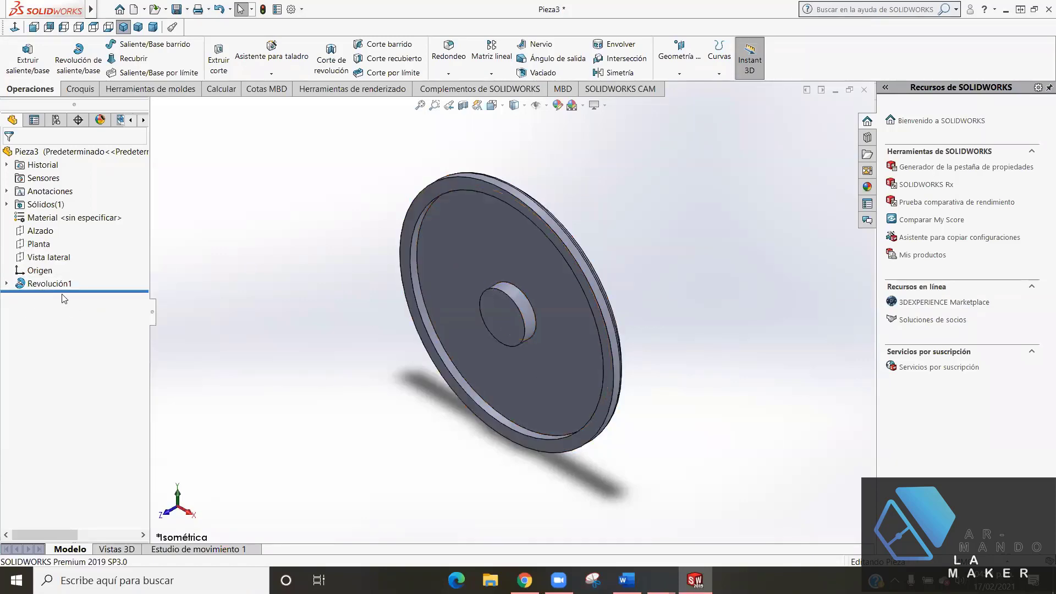
{"action": "right_click", "coordinate": [29, 286]}
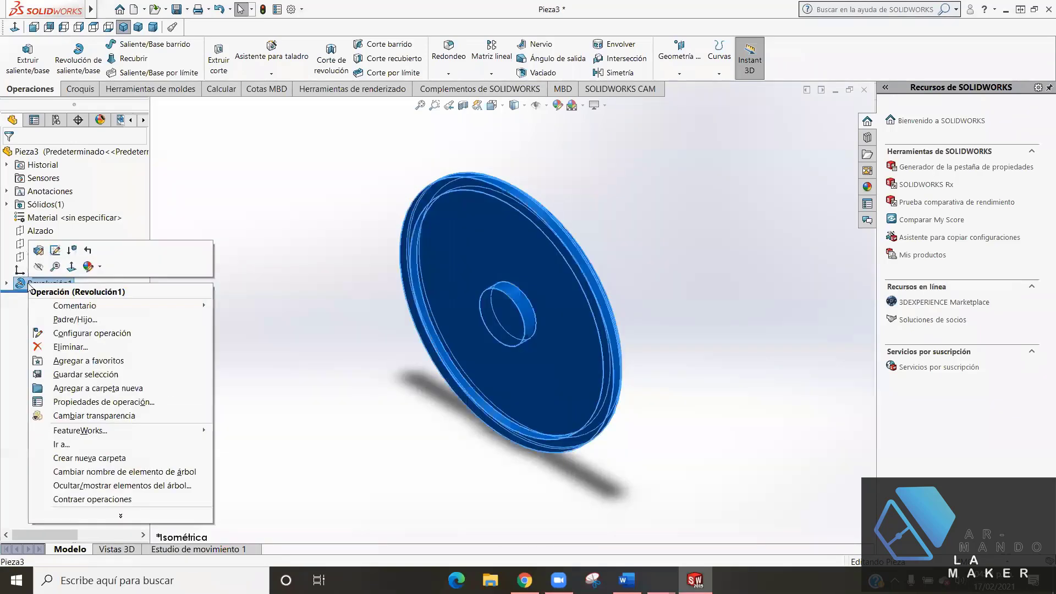
{"action": "left_click", "coordinate": [54, 251]}
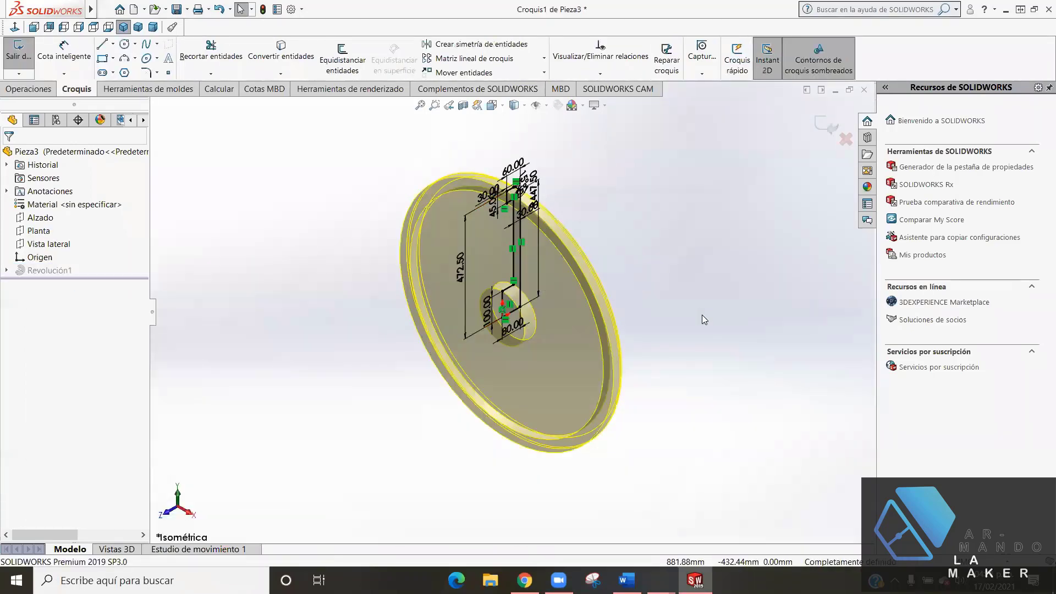
{"action": "key", "text": "ctrl+8"}
{"action": "key", "text": "ctrl+7"}
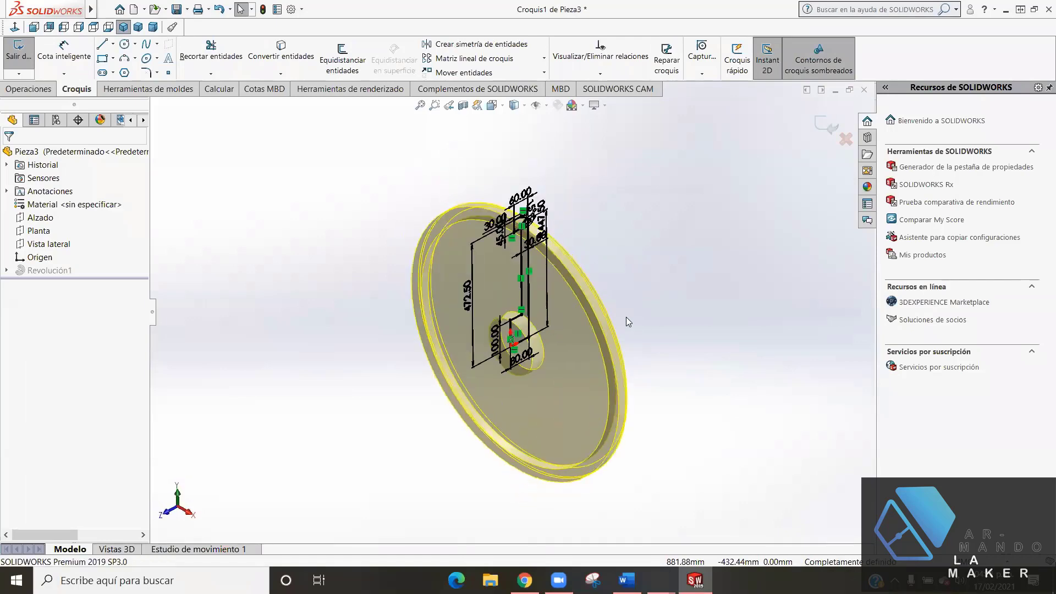
{"action": "key", "text": "ctrl+8"}
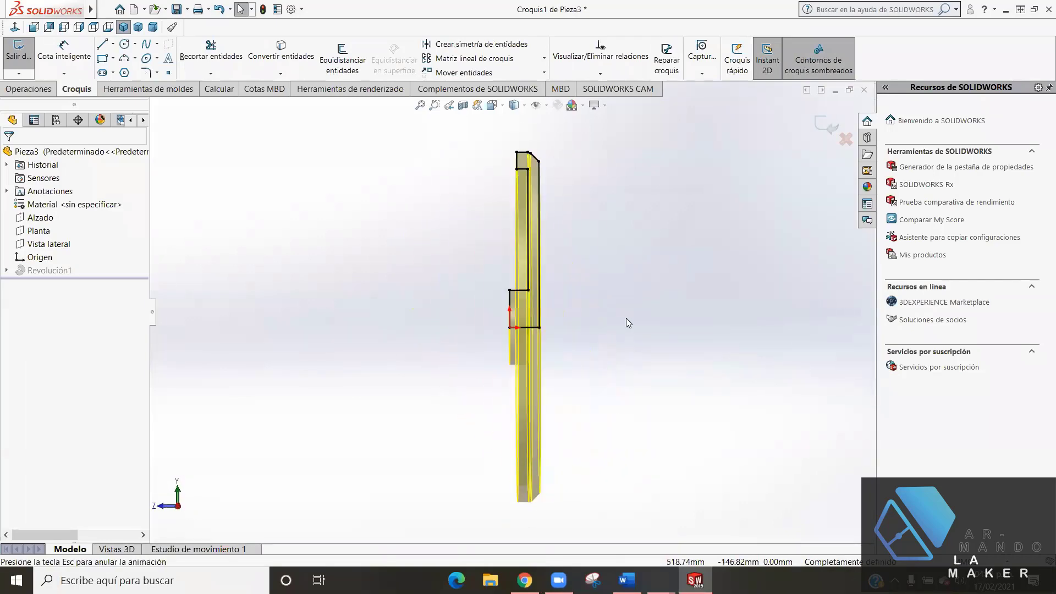
- Examine the dimensions of the hub, web and rim in the half-section sketch
{"action": "scroll", "coordinate": [589, 337], "scroll_direction": "down", "scroll_amount": 3}
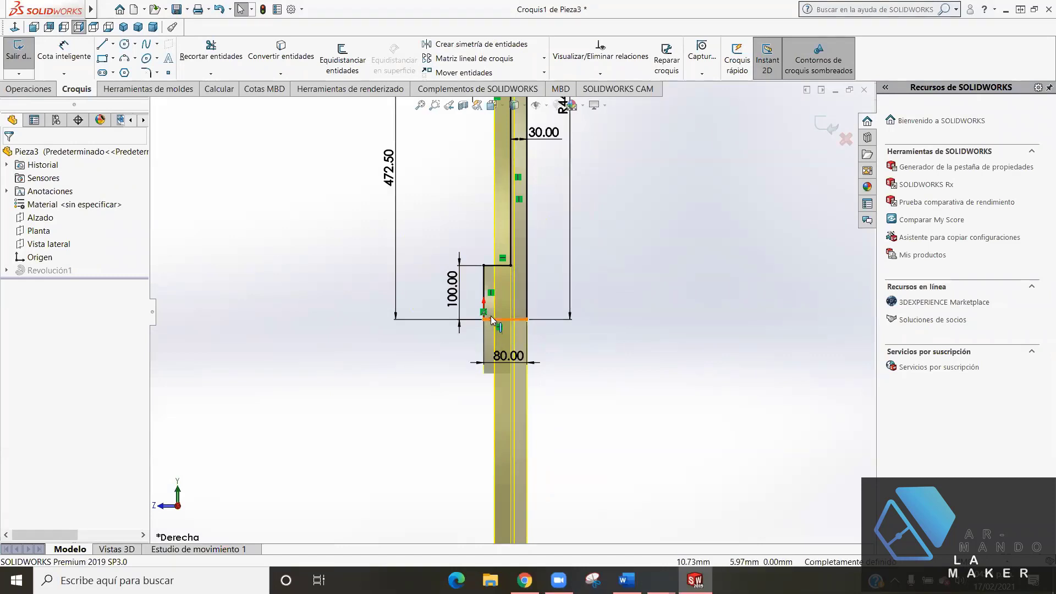
{"action": "scroll", "coordinate": [502, 332], "scroll_direction": "up", "scroll_amount": 5}
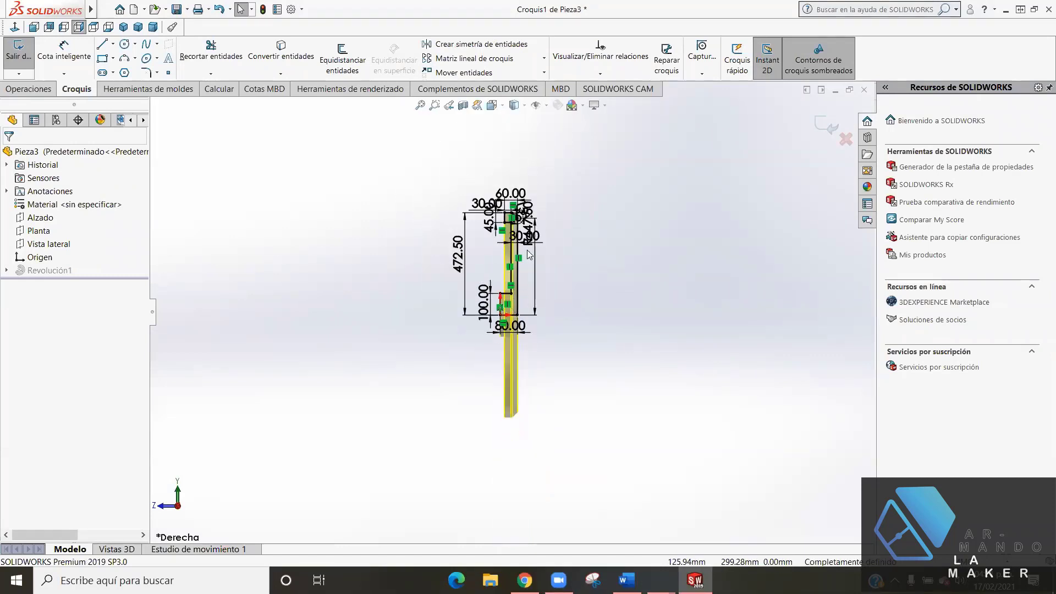
{"action": "scroll", "coordinate": [527, 243], "scroll_direction": "down", "scroll_amount": 3}
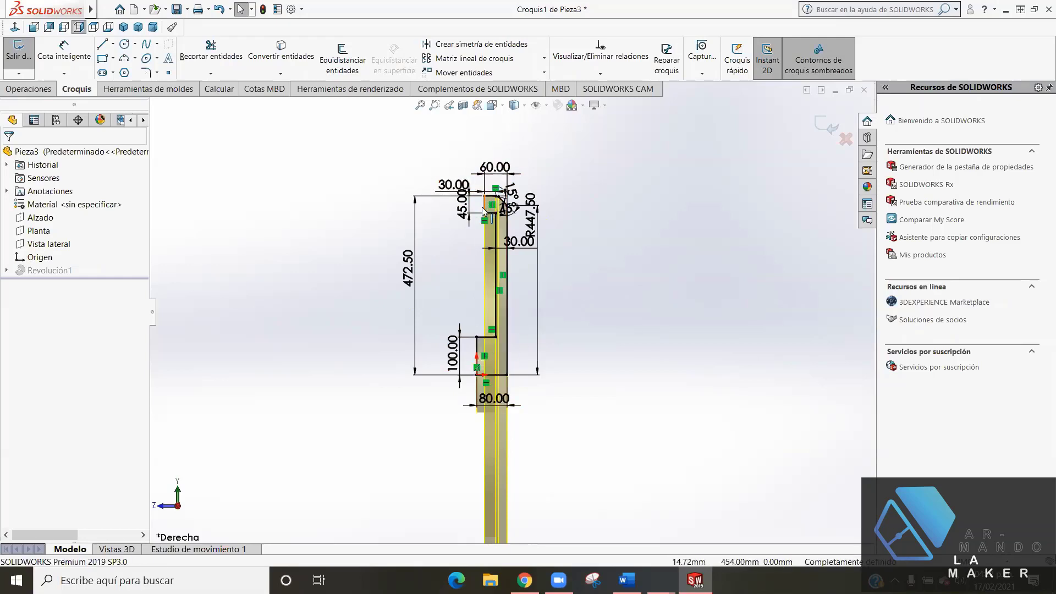
{"action": "scroll", "coordinate": [492, 199], "scroll_direction": "down", "scroll_amount": 2}
{"action": "scroll", "coordinate": [493, 208], "scroll_direction": "down", "scroll_amount": 2}
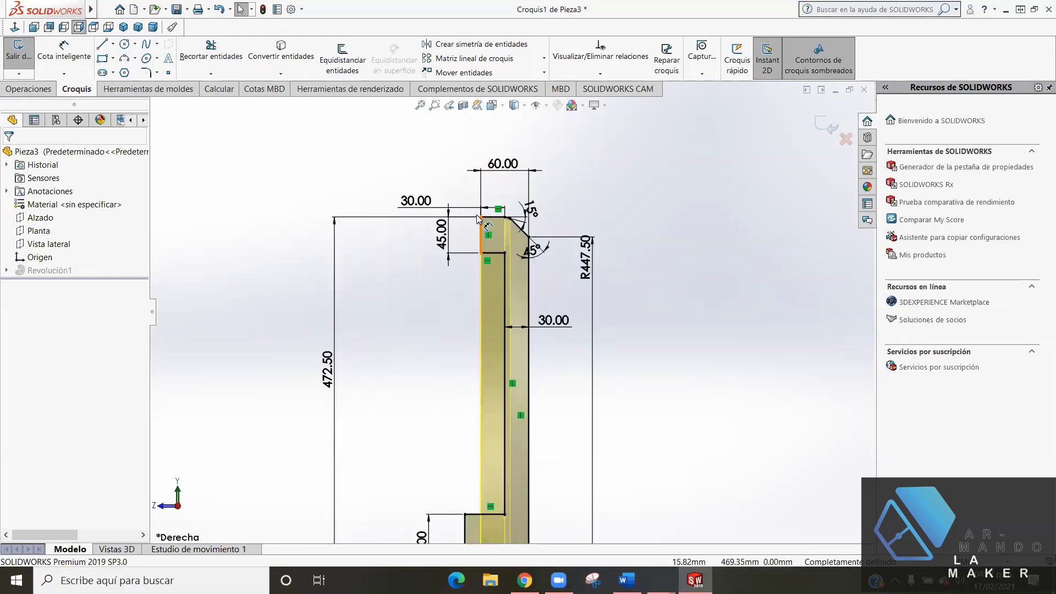
{"action": "scroll", "coordinate": [497, 265], "scroll_direction": "up", "scroll_amount": 2}
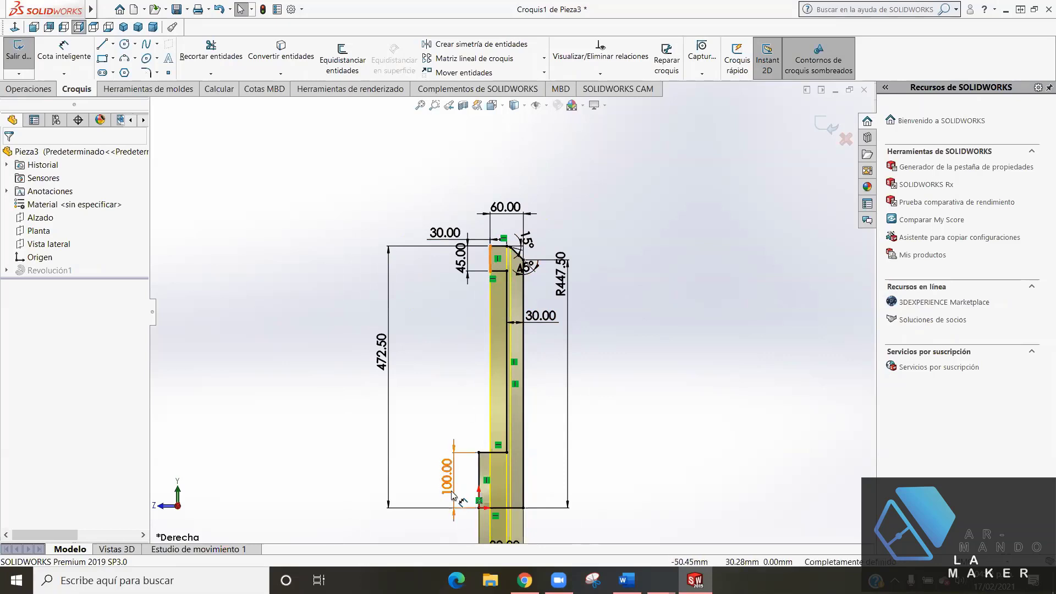
{"action": "scroll", "coordinate": [504, 241], "scroll_direction": "up", "scroll_amount": 2}
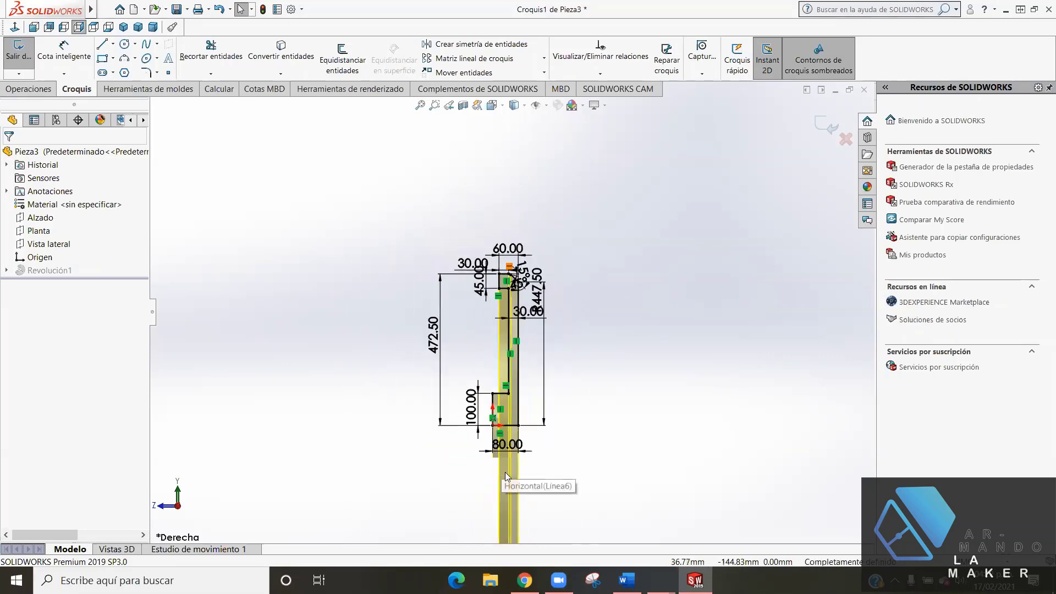
{"action": "scroll", "coordinate": [517, 435], "scroll_direction": "down", "scroll_amount": 2}
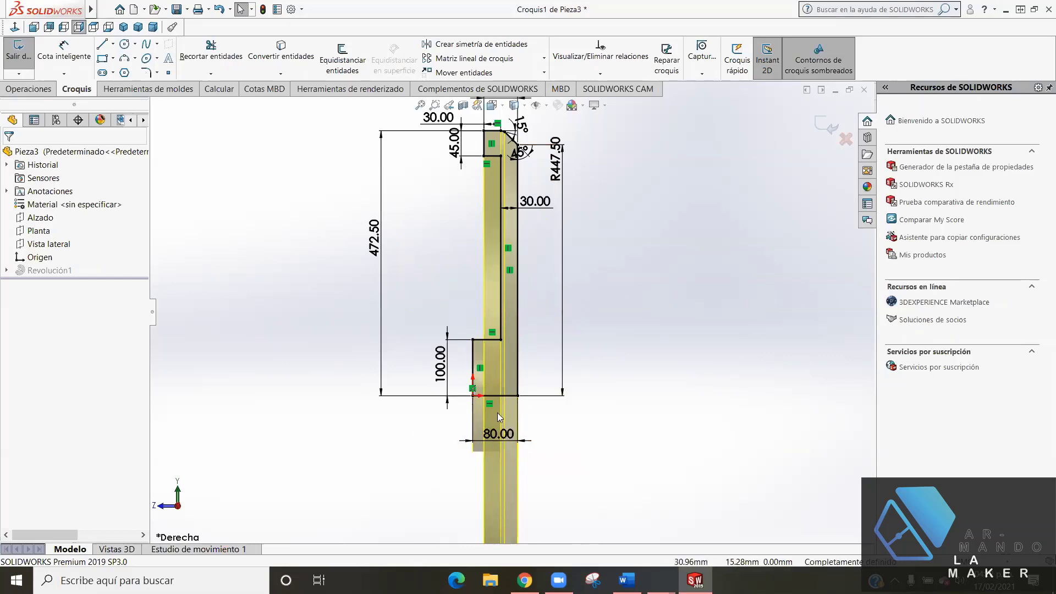
{"action": "scroll", "coordinate": [512, 313], "scroll_direction": "up", "scroll_amount": 2}
{"action": "scroll", "coordinate": [509, 190], "scroll_direction": "down", "scroll_amount": 2}
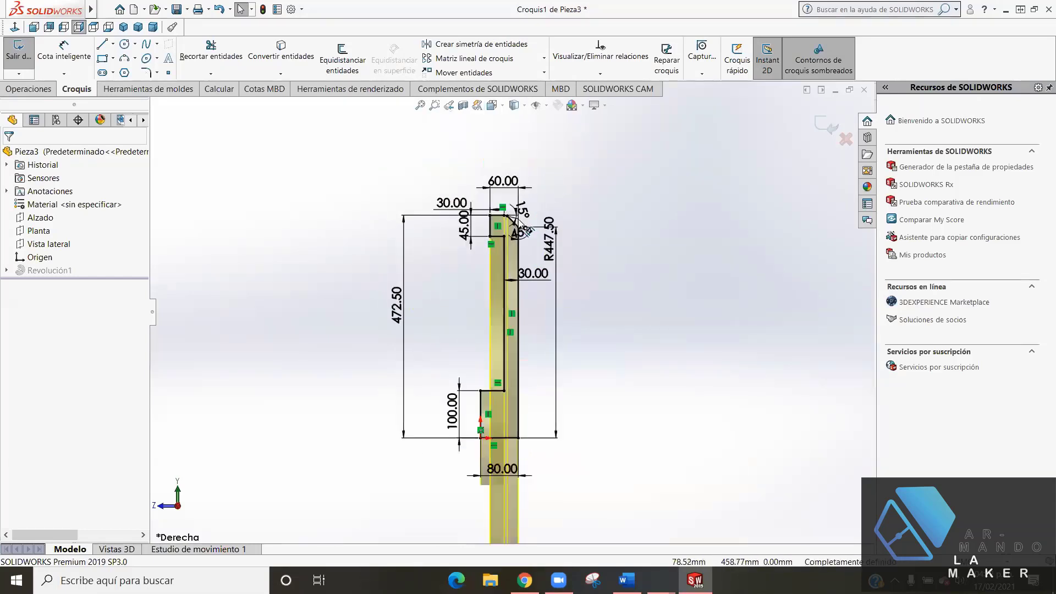
{"action": "scroll", "coordinate": [505, 236], "scroll_direction": "down", "scroll_amount": 2}
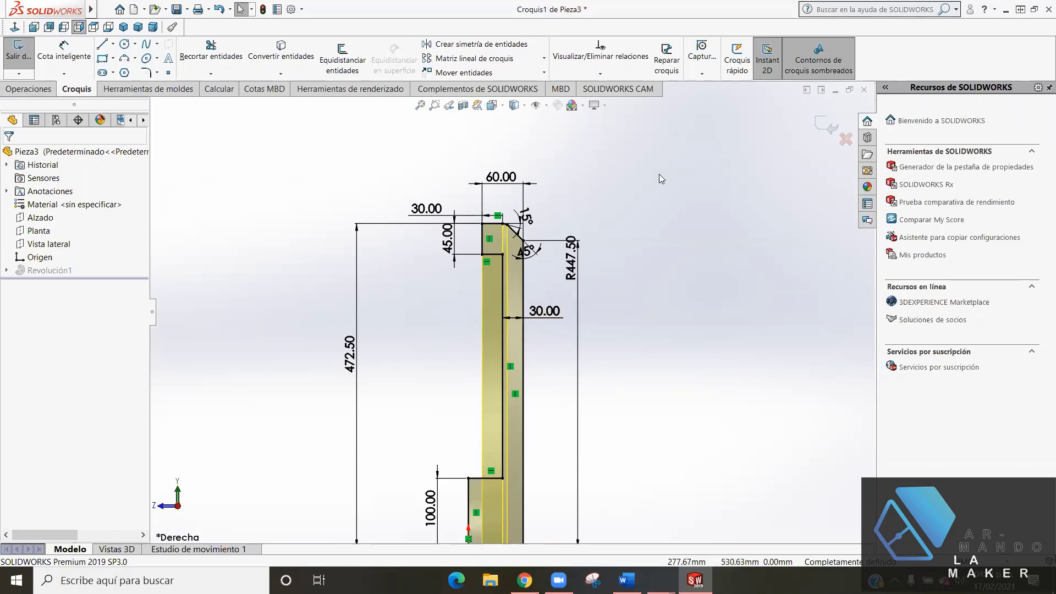
- Delete the 15° and 45° angle dimensions from the two sloped lines at the rim's outer corner
{"action": "scroll", "coordinate": [541, 244], "scroll_direction": "down", "scroll_amount": 6}
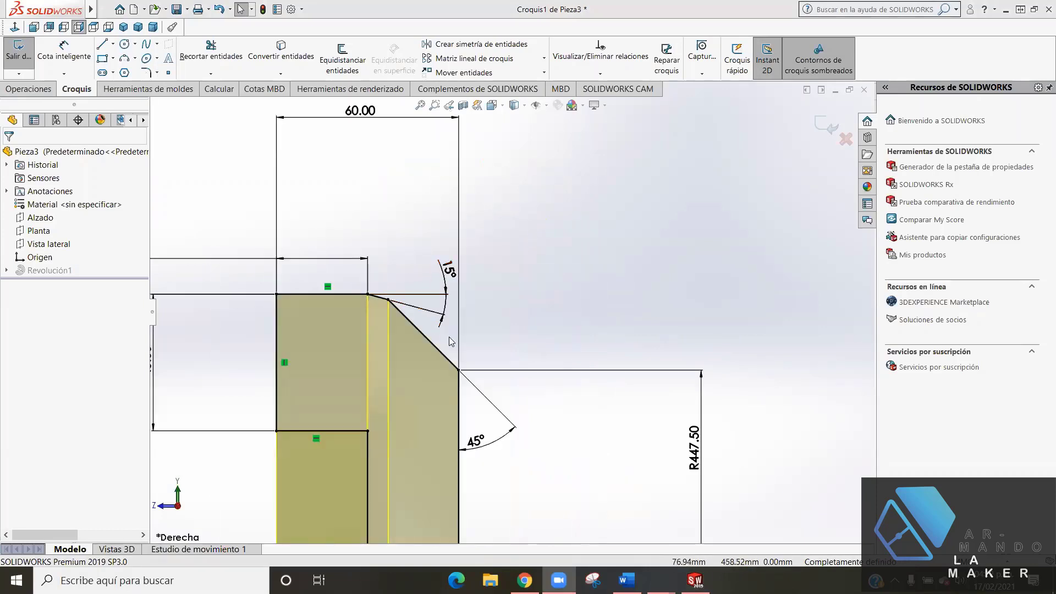
{"action": "left_click_drag", "start_coordinate": [449, 336], "coordinate": [425, 272]}
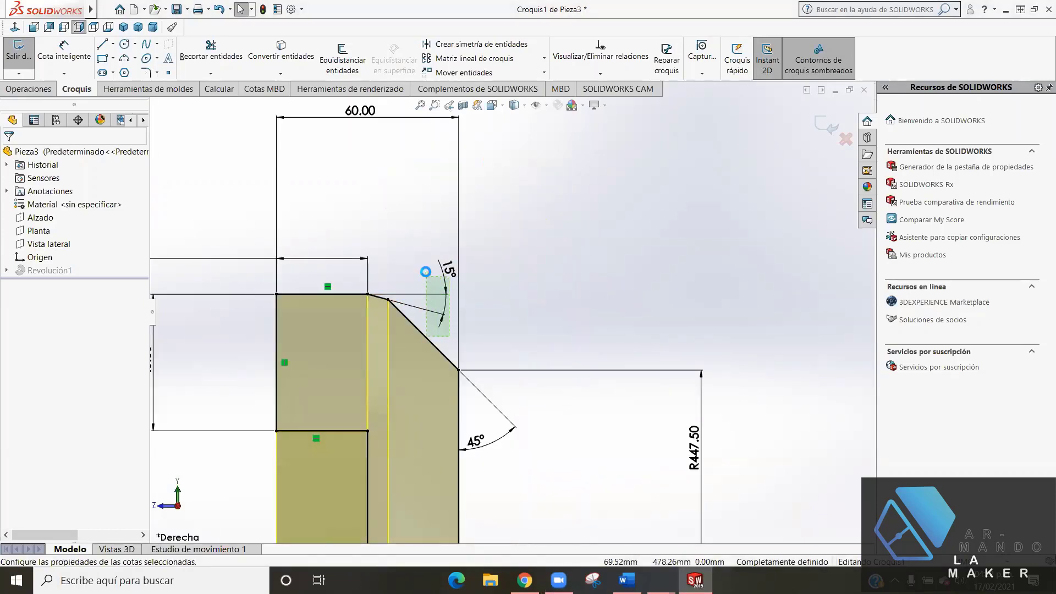
{"action": "key", "text": "Delete"}
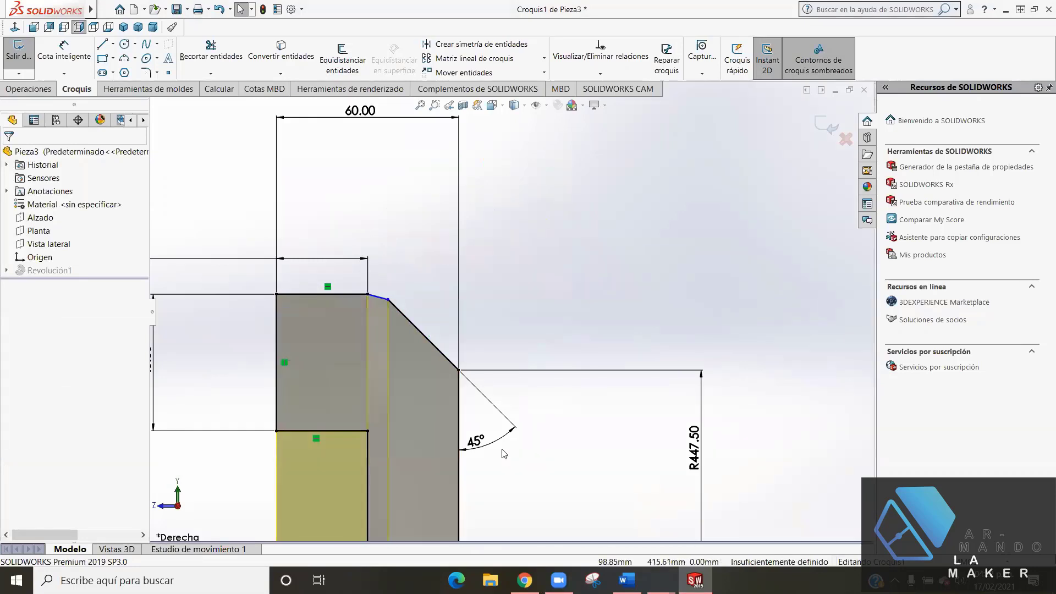
{"action": "left_click_drag", "start_coordinate": [515, 467], "coordinate": [484, 422]}
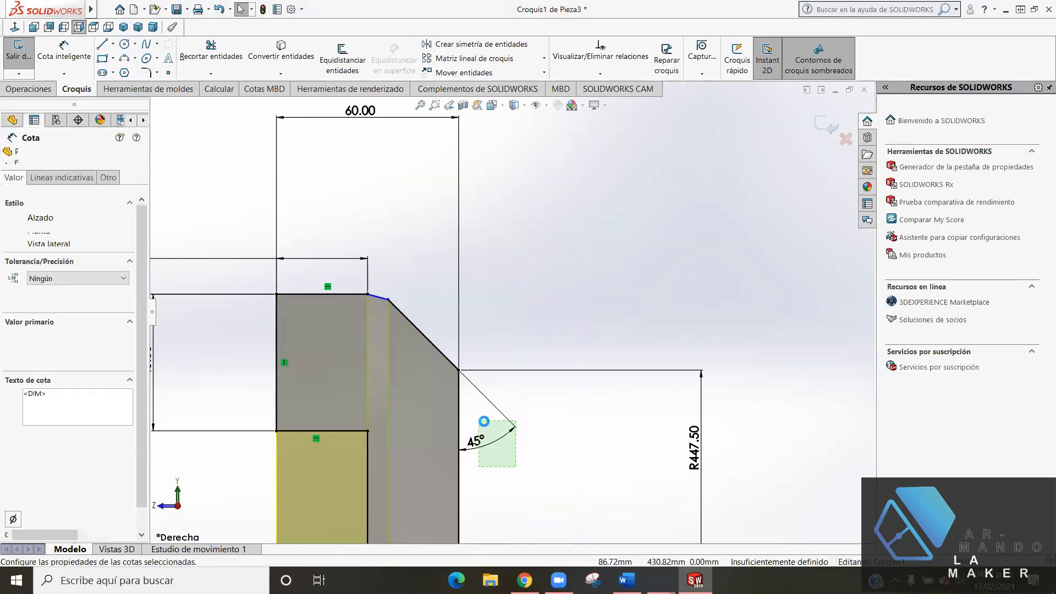
{"action": "key", "text": "Escape"}
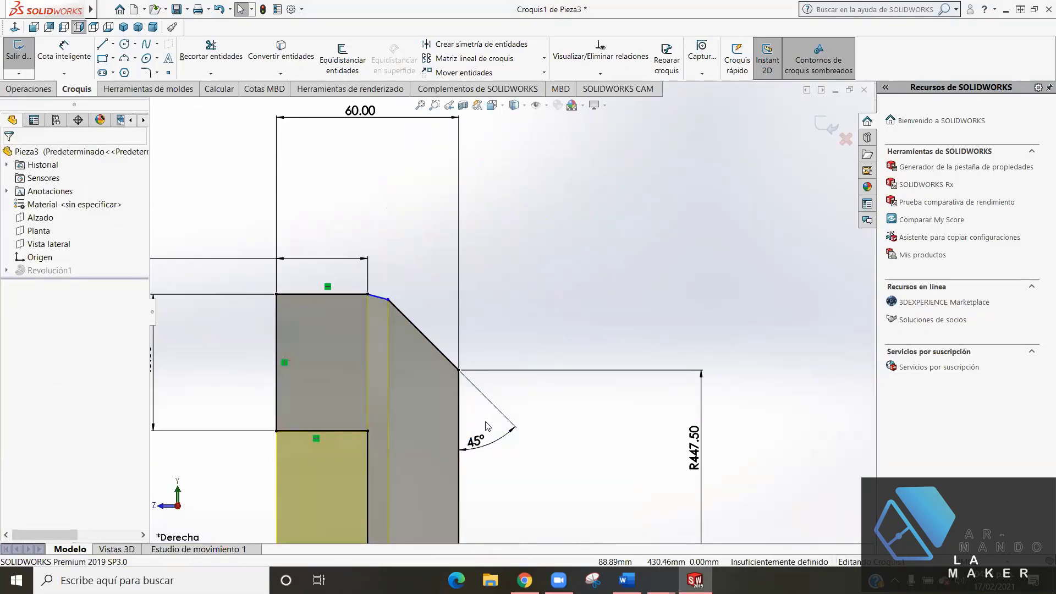
{"action": "left_click_drag", "start_coordinate": [525, 461], "coordinate": [486, 407]}
{"action": "key", "text": "Delete"}
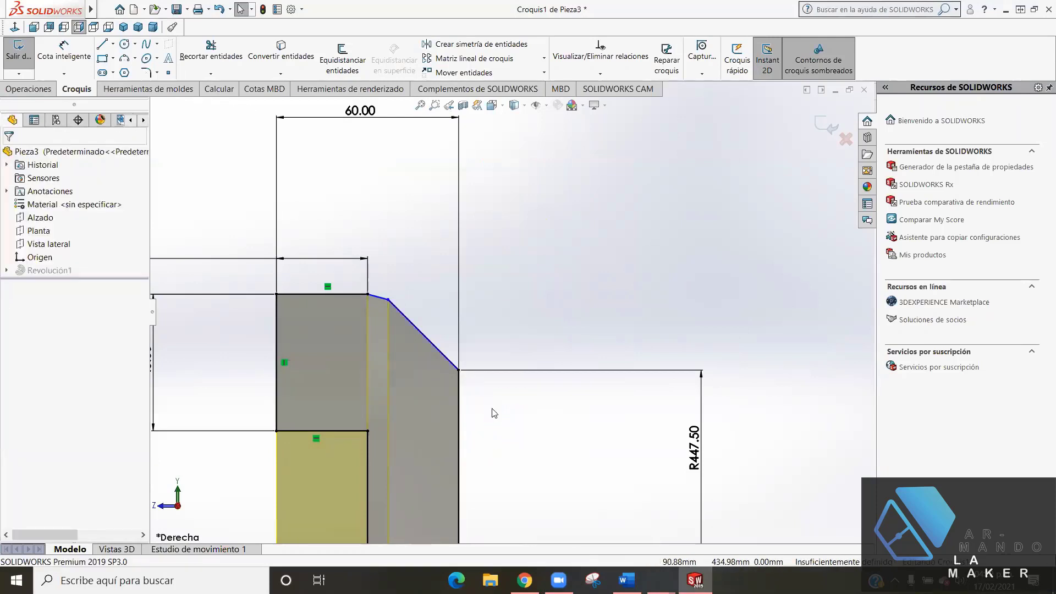
- Switch to the Curso Solid presentation in Chrome and show slide 26 with the disc drawing
{"action": "left_click", "coordinate": [77, 57]}
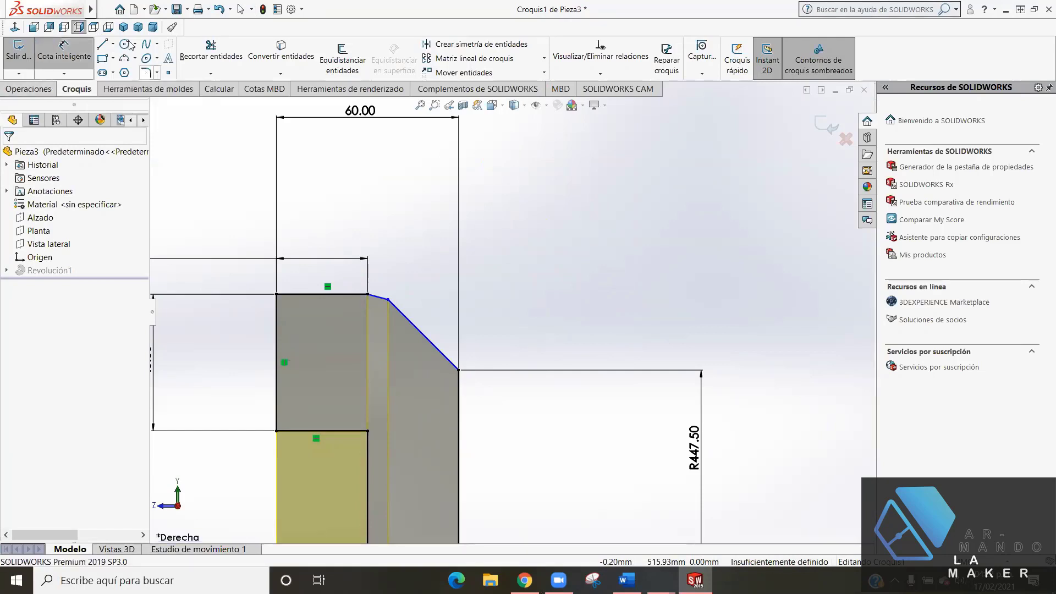
{"action": "scroll", "coordinate": [434, 278], "scroll_direction": "down", "scroll_amount": 4}
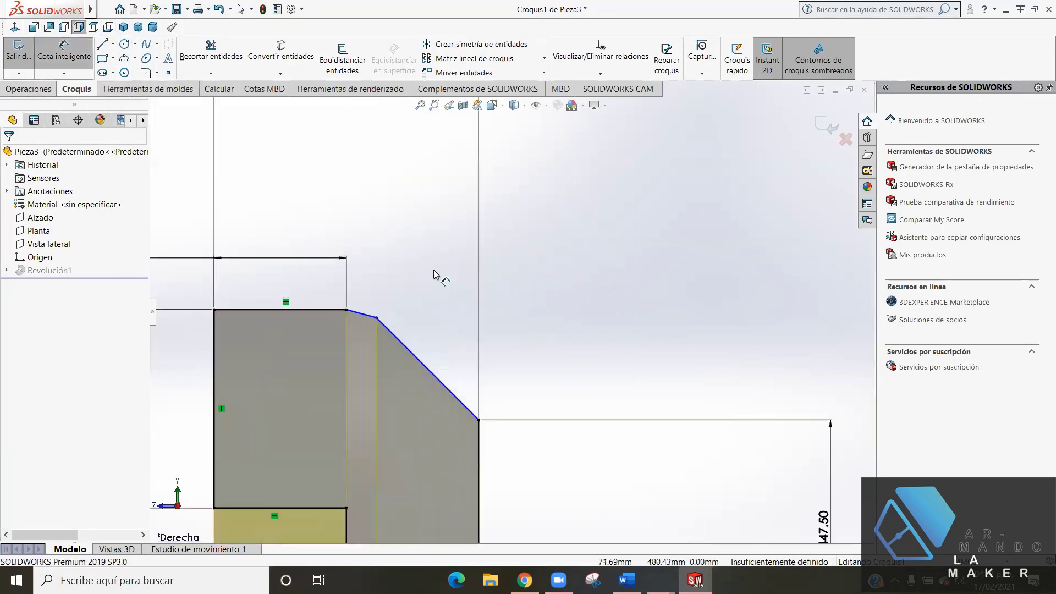
{"action": "left_click", "coordinate": [525, 580]}
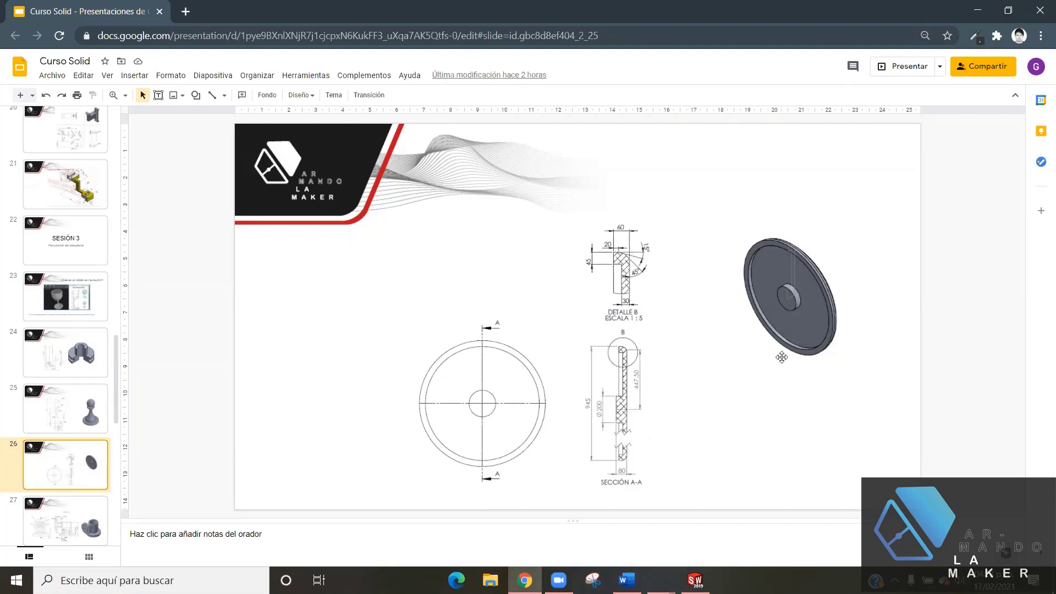
{"action": "key", "text": "Up"}
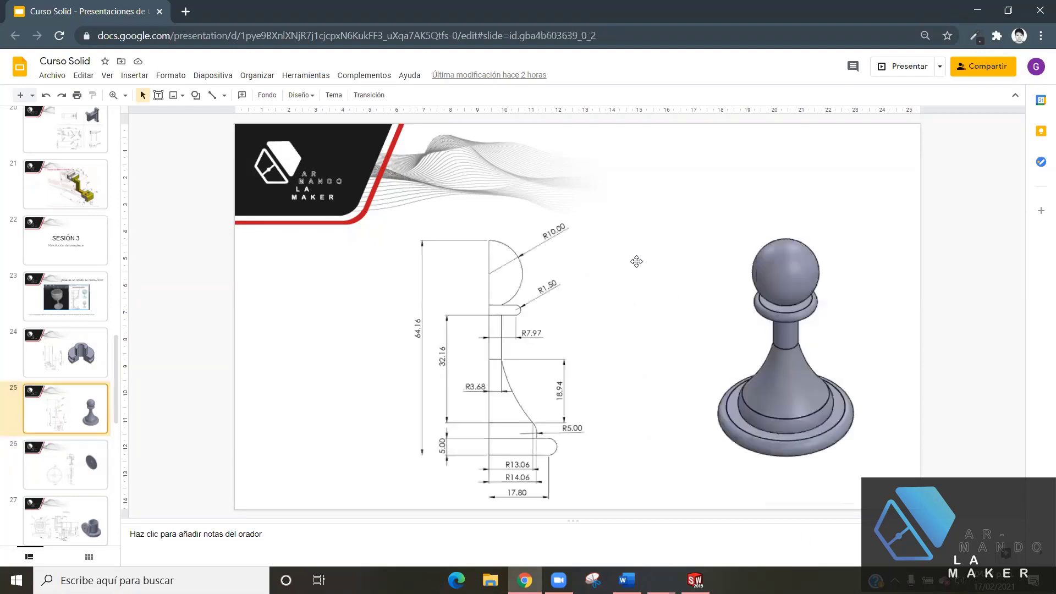
{"action": "key", "text": "Up"}
{"action": "key", "text": "Down"}
{"action": "scroll", "coordinate": [60, 445], "scroll_direction": "down", "scroll_amount": 3}
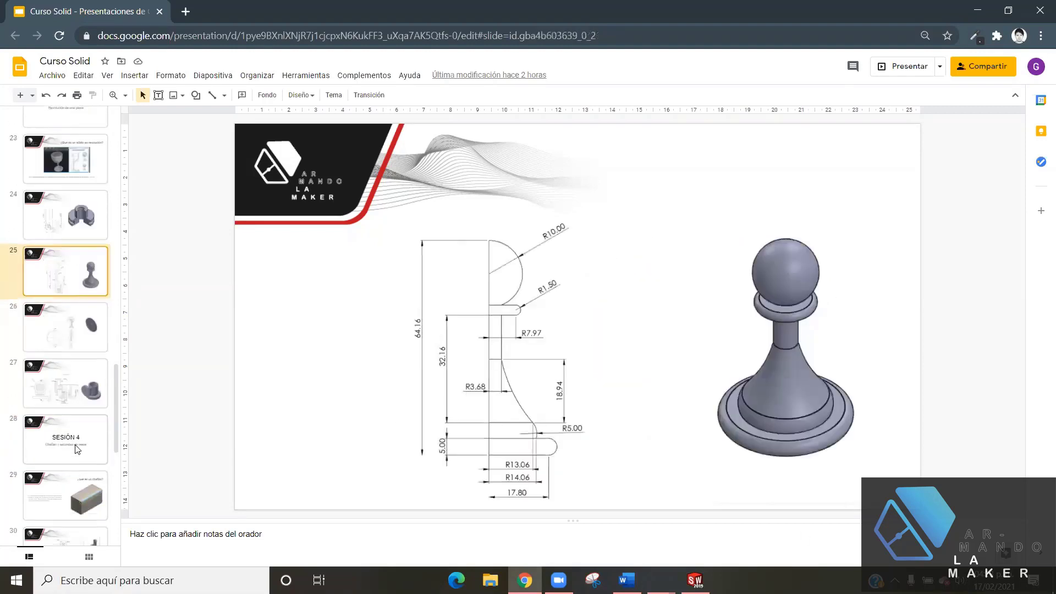
{"action": "left_click", "coordinate": [73, 347]}
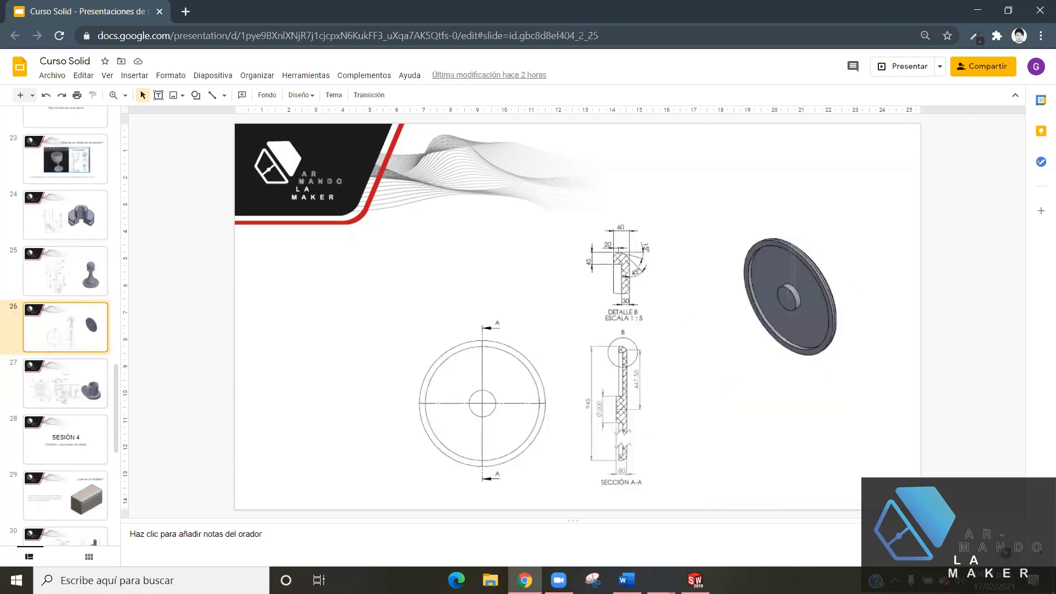
- Switch to the reference drawing 3.JPG in Photos and enlarge Detail B to read the rim's angle dimensions
{"action": "key", "text": "alt+Tab"}
{"action": "left_click", "coordinate": [642, 131]}
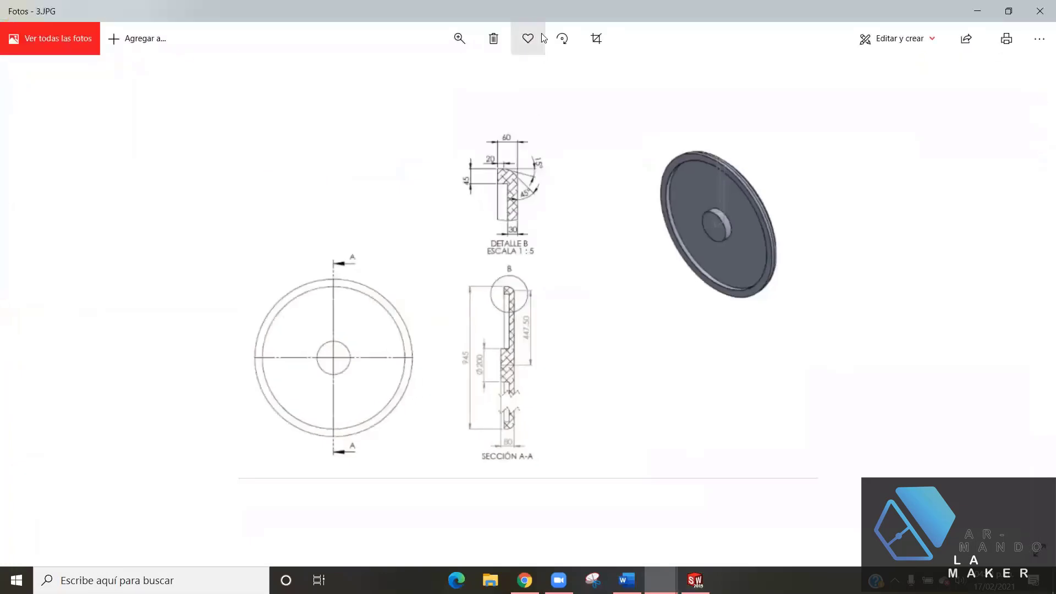
{"action": "left_click", "coordinate": [460, 38]}
{"action": "left_click_drag", "start_coordinate": [392, 74], "coordinate": [470, 76]}
{"action": "left_click_drag", "start_coordinate": [525, 295], "coordinate": [549, 455]}
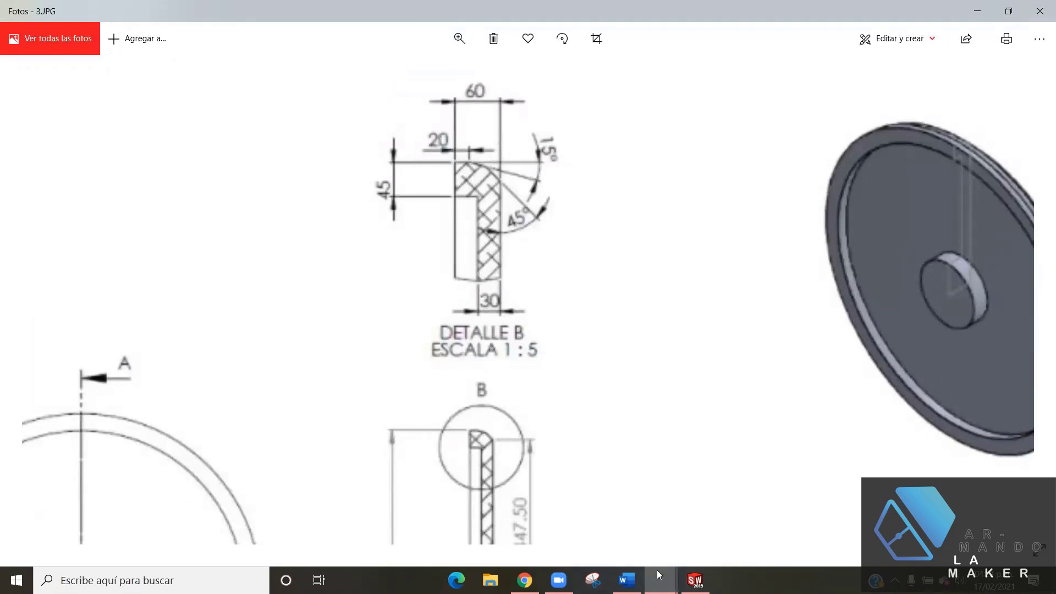
- Switch back to SOLIDWORKS and draw a horizontal construction line about 8.6 mm long outward from the upper end of the rim's short sloped line
{"action": "left_click", "coordinate": [695, 580]}
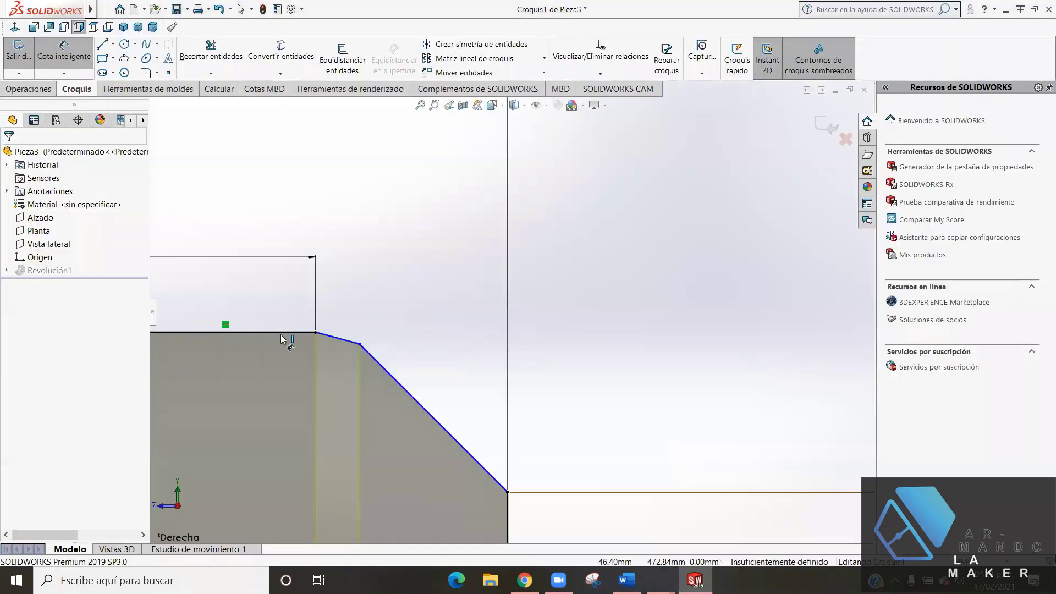
{"action": "left_click", "coordinate": [350, 342]}
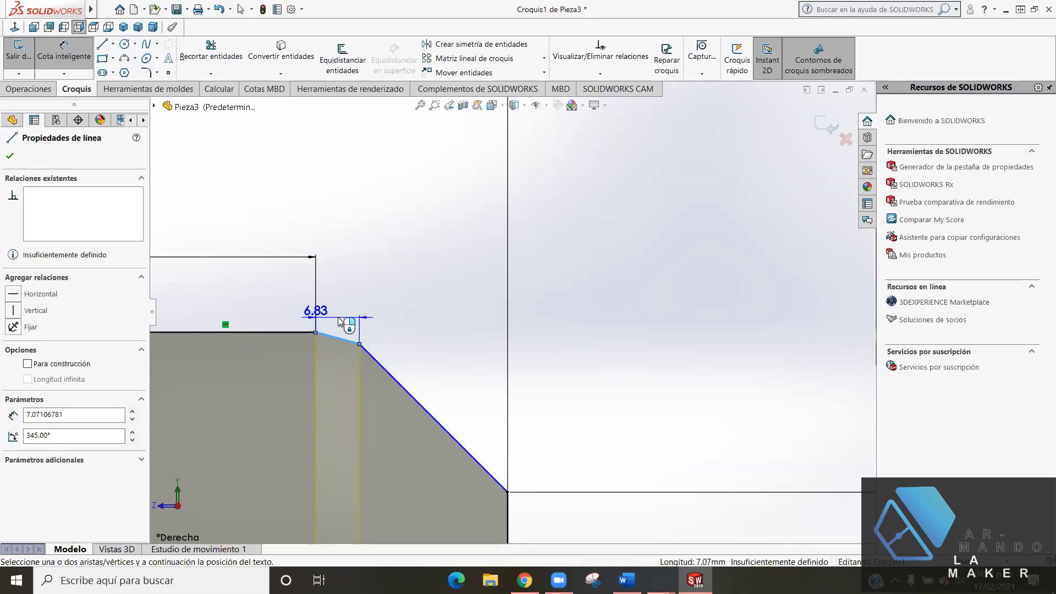
{"action": "key", "text": "Escape"}
{"action": "left_click", "coordinate": [113, 43]}
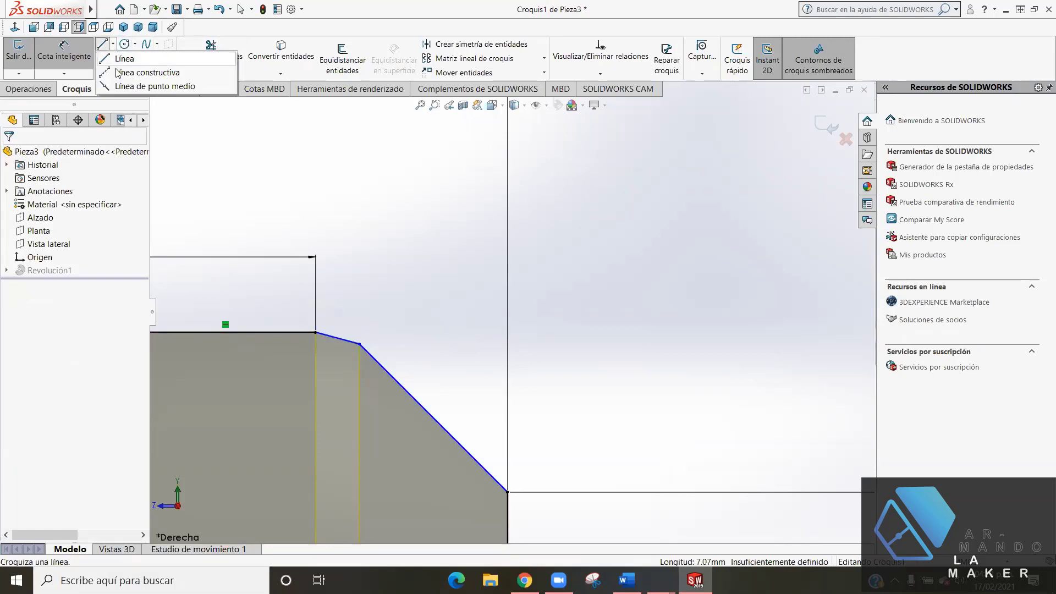
{"action": "left_click", "coordinate": [118, 73]}
{"action": "scroll", "coordinate": [297, 360], "scroll_direction": "down", "scroll_amount": 4}
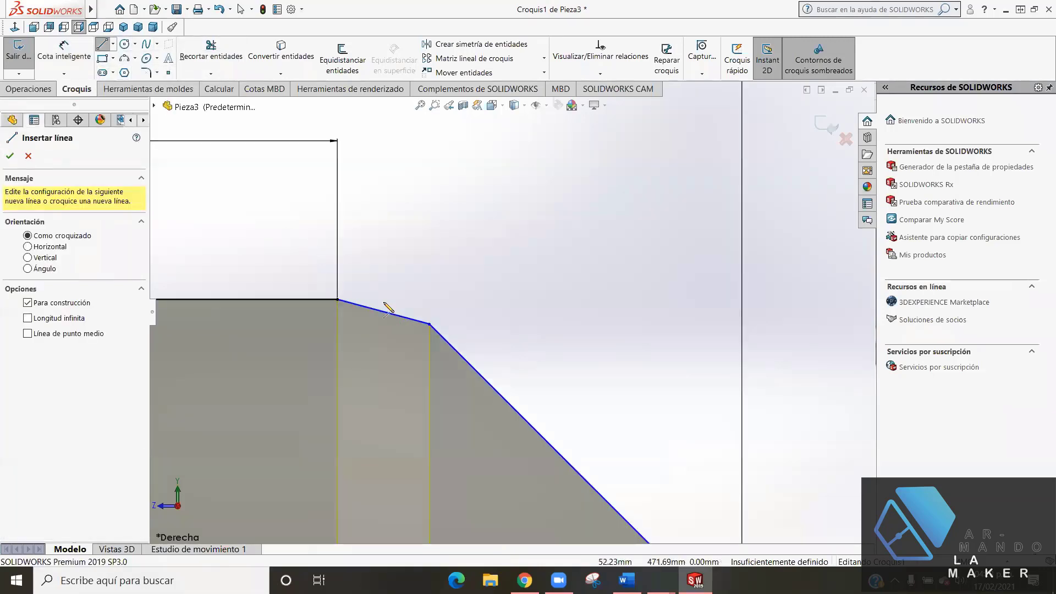
{"action": "scroll", "coordinate": [358, 297], "scroll_direction": "down", "scroll_amount": 3}
{"action": "left_click", "coordinate": [327, 298]}
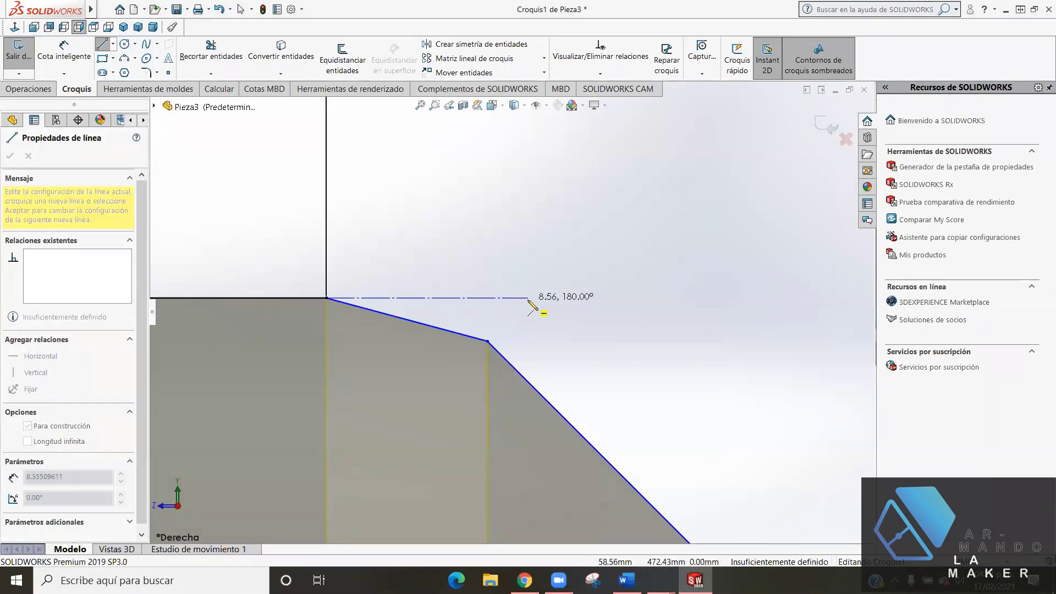
{"action": "left_click", "coordinate": [528, 298]}
{"action": "key", "text": "Escape"}
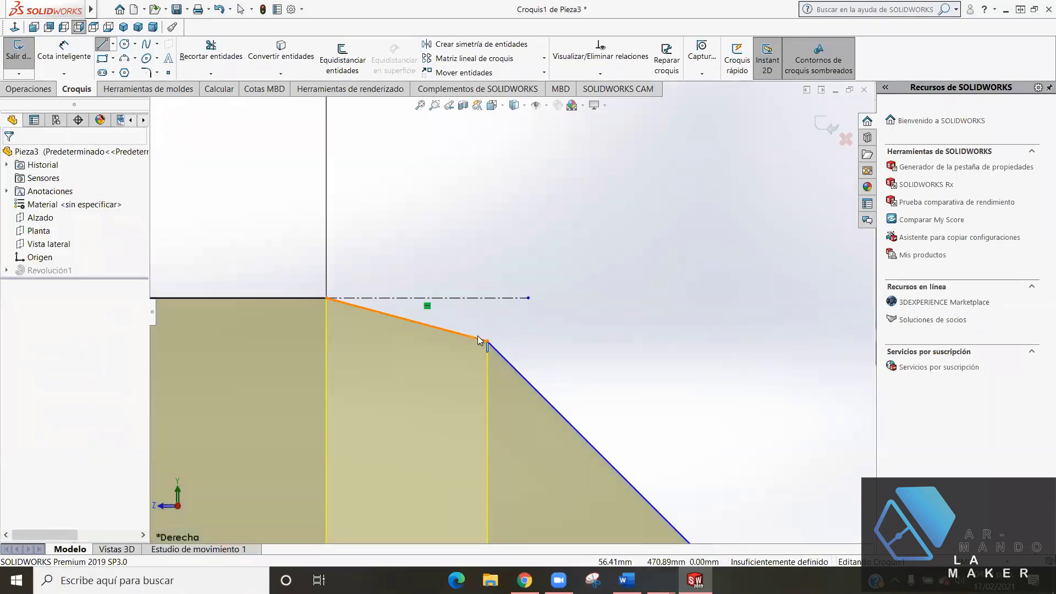
- Dimension the angle between the rim's short sloped line and the horizontal construction line
{"action": "left_click", "coordinate": [64, 63]}
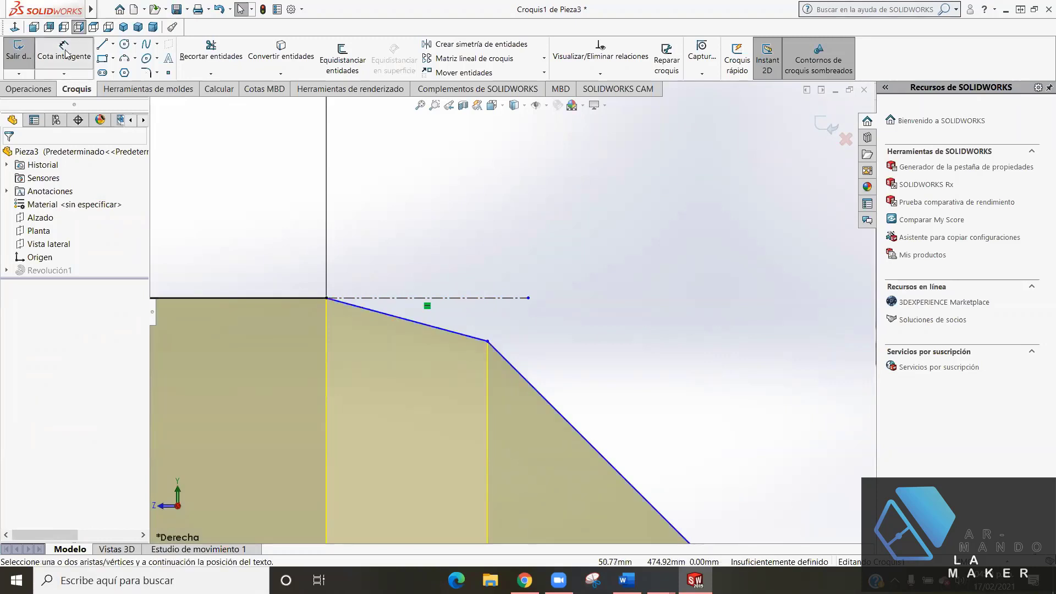
{"action": "left_click", "coordinate": [463, 337]}
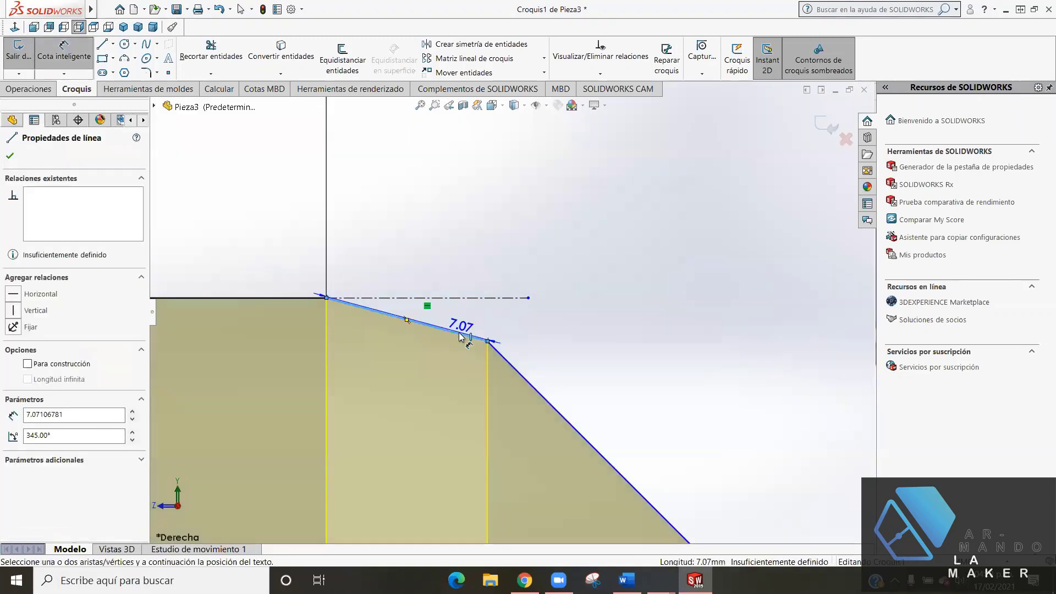
- Add a 15° angular dimension between the short sloped rim edge and the horizontal construction line
{"action": "left_click", "coordinate": [462, 299]}
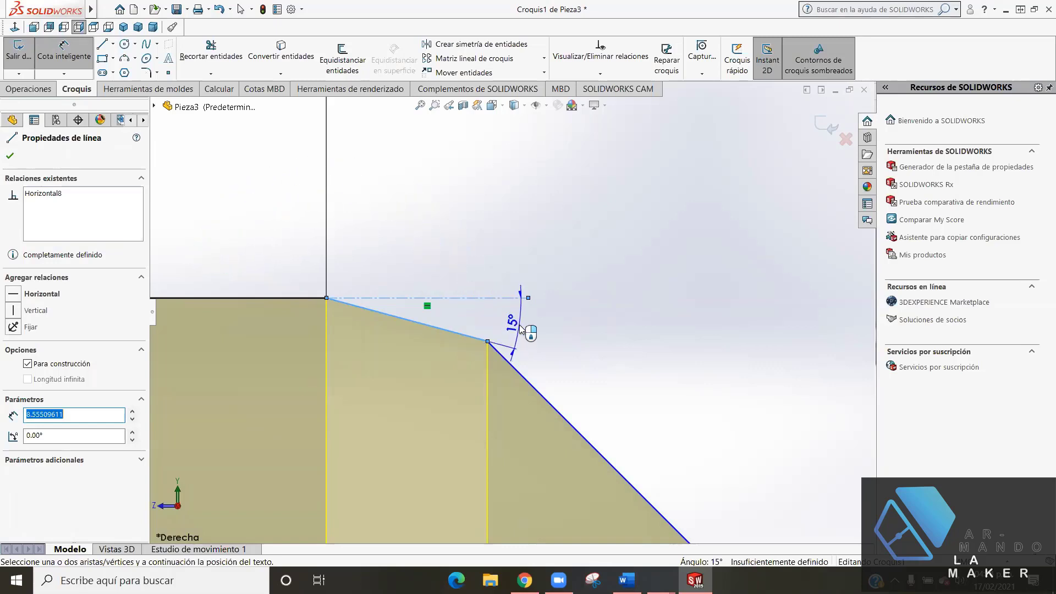
{"action": "left_click", "coordinate": [518, 326]}
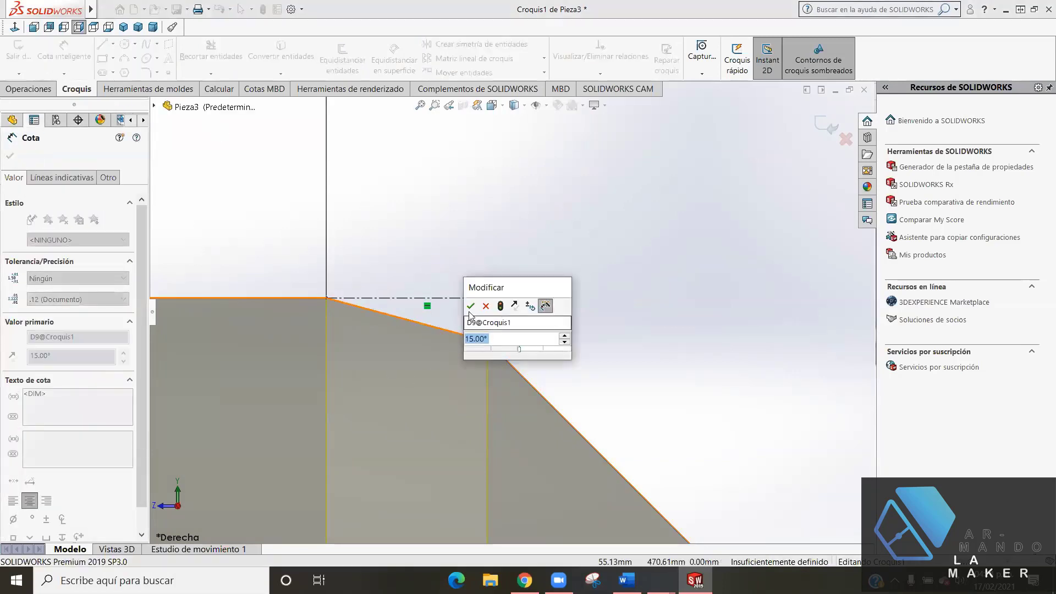
{"action": "key", "text": "Return"}
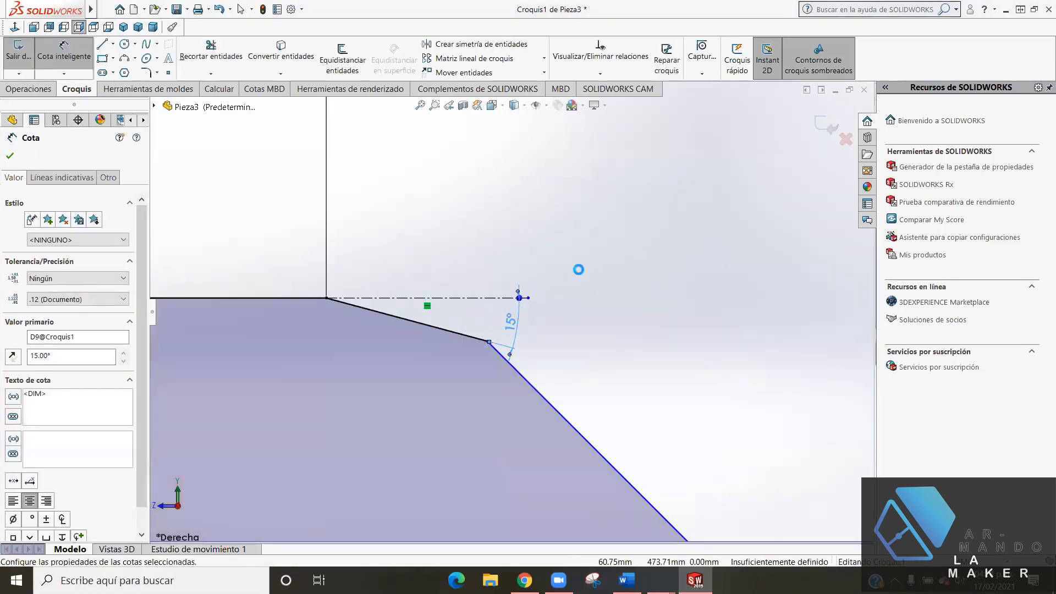
{"action": "scroll", "coordinate": [443, 211], "scroll_direction": "up", "scroll_amount": 5}
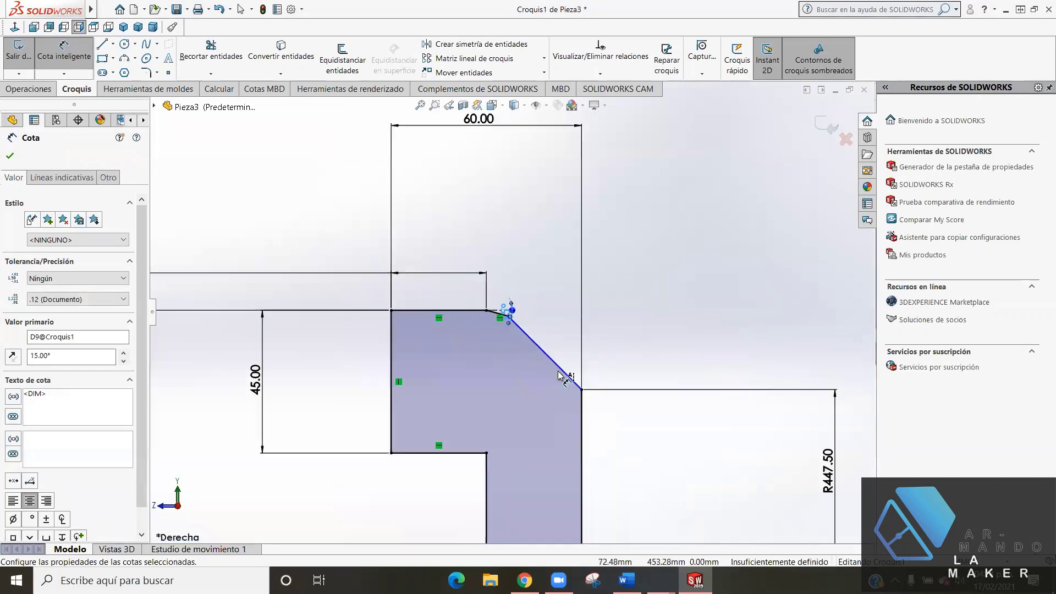
- Switch to the reference drawing 3.JPG in Fotos, check the rim angles in Detalle B, and return to the SolidWorks sketch
{"action": "mouse_move", "coordinate": [660, 580]}
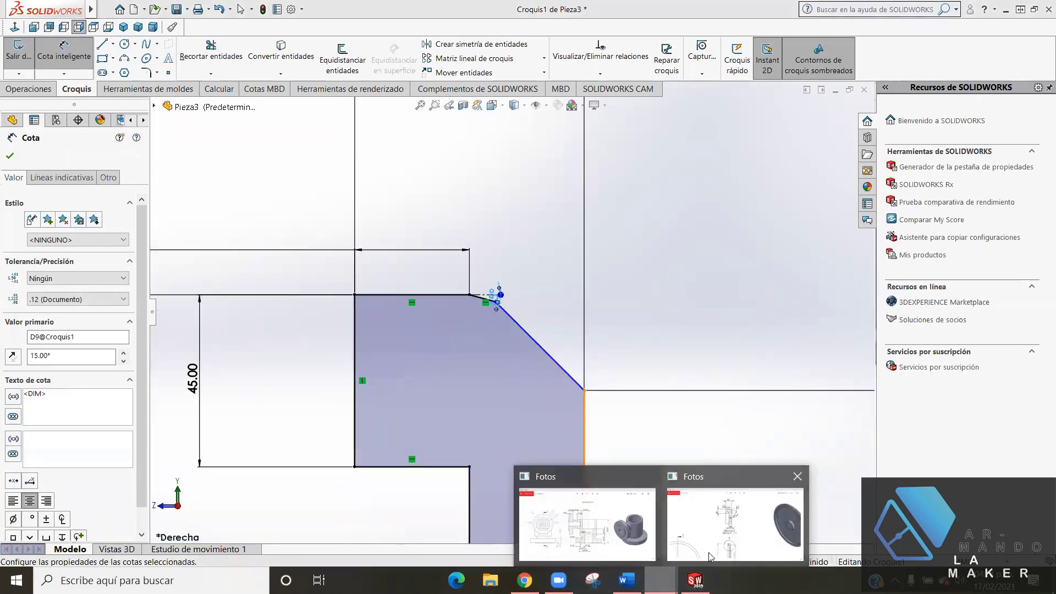
{"action": "left_click", "coordinate": [716, 544]}
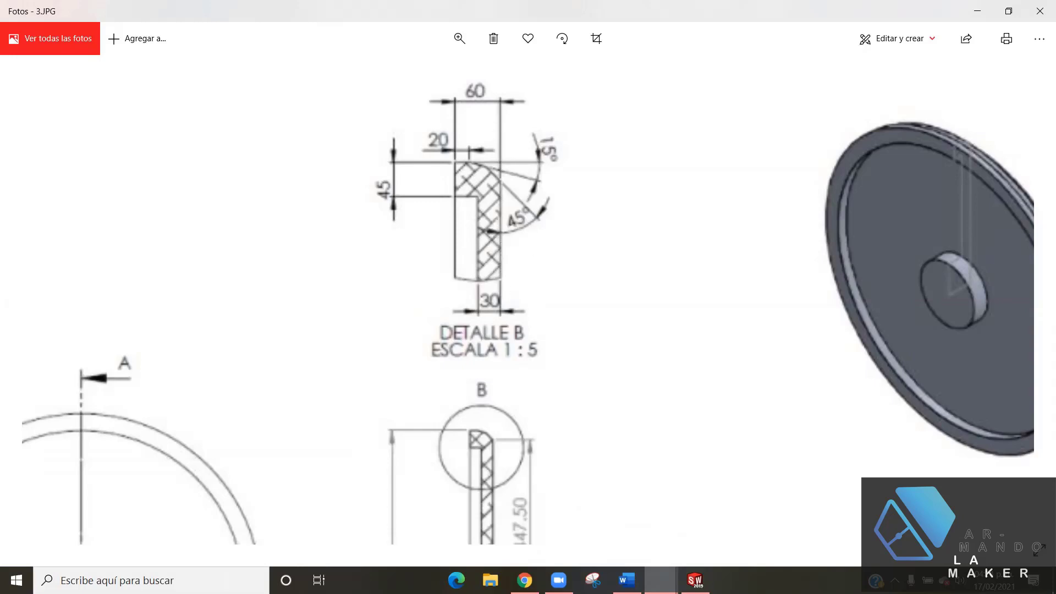
{"action": "left_click", "coordinate": [694, 580]}
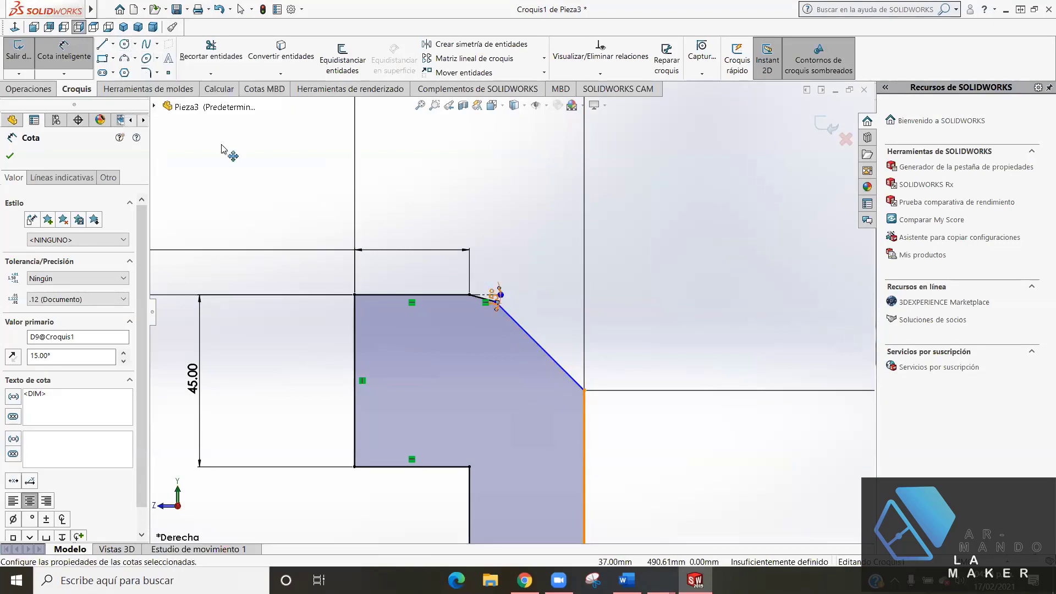
- Draw a vertical construction line about 32 mm long downward from the corner where the two sloped rim edges meet
{"action": "scroll", "coordinate": [452, 241], "scroll_direction": "up", "scroll_amount": 2}
{"action": "scroll", "coordinate": [532, 351], "scroll_direction": "down", "scroll_amount": 2}
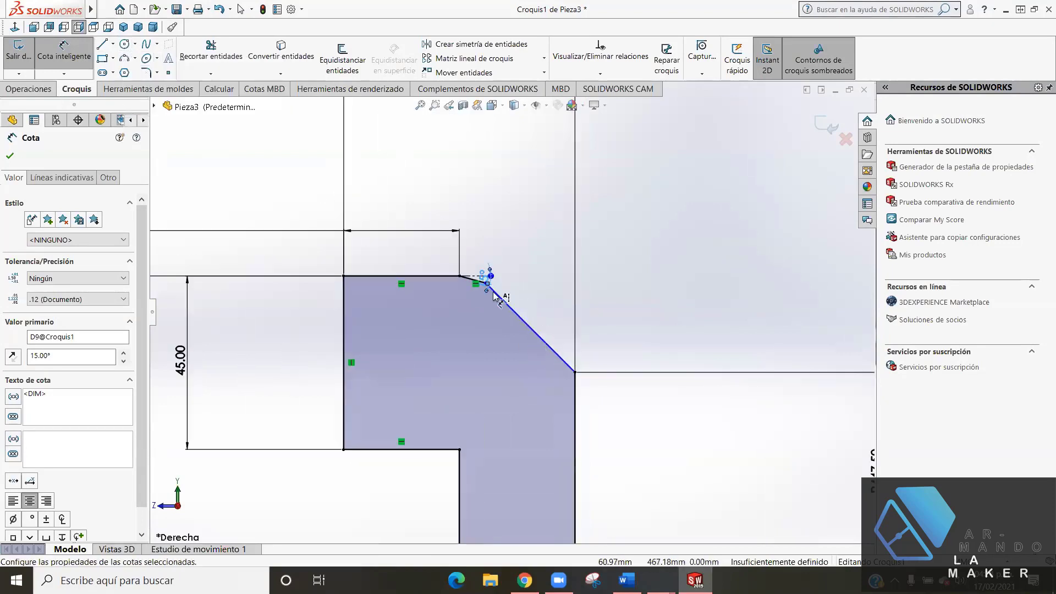
{"action": "left_click", "coordinate": [113, 44]}
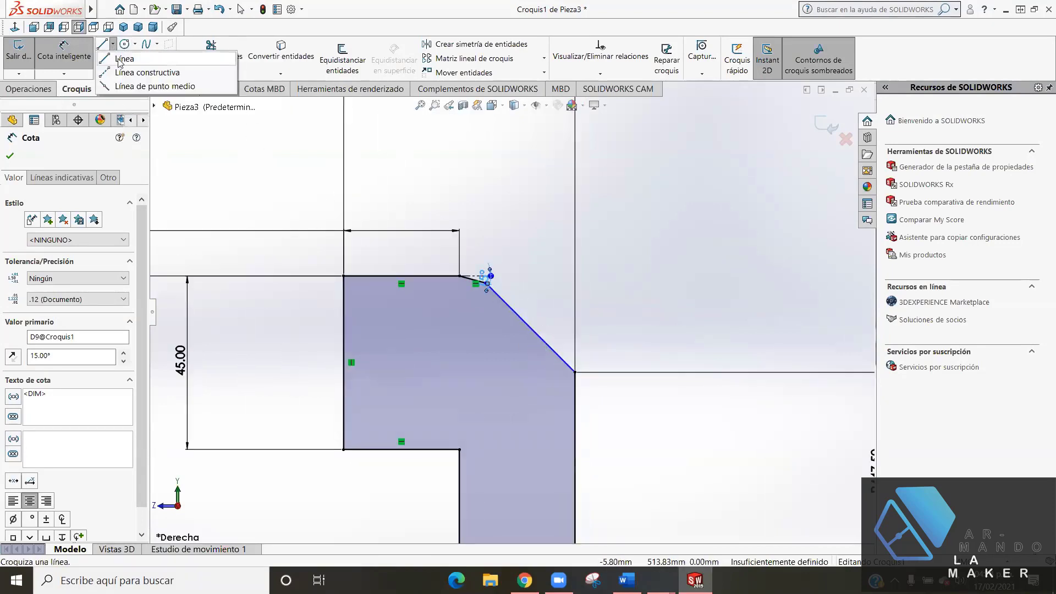
{"action": "left_click", "coordinate": [124, 61]}
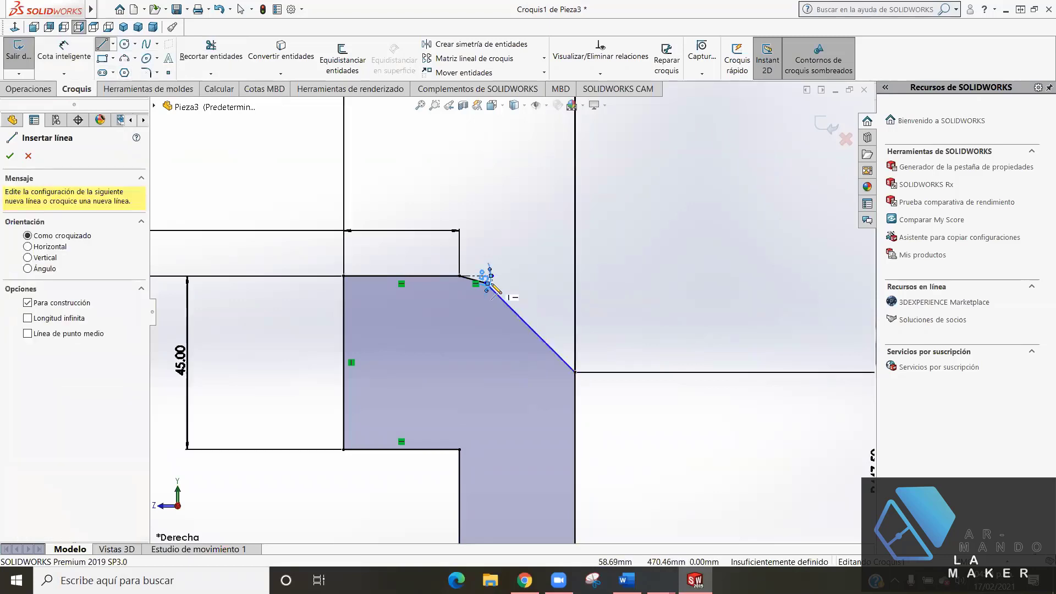
{"action": "left_click", "coordinate": [488, 282]}
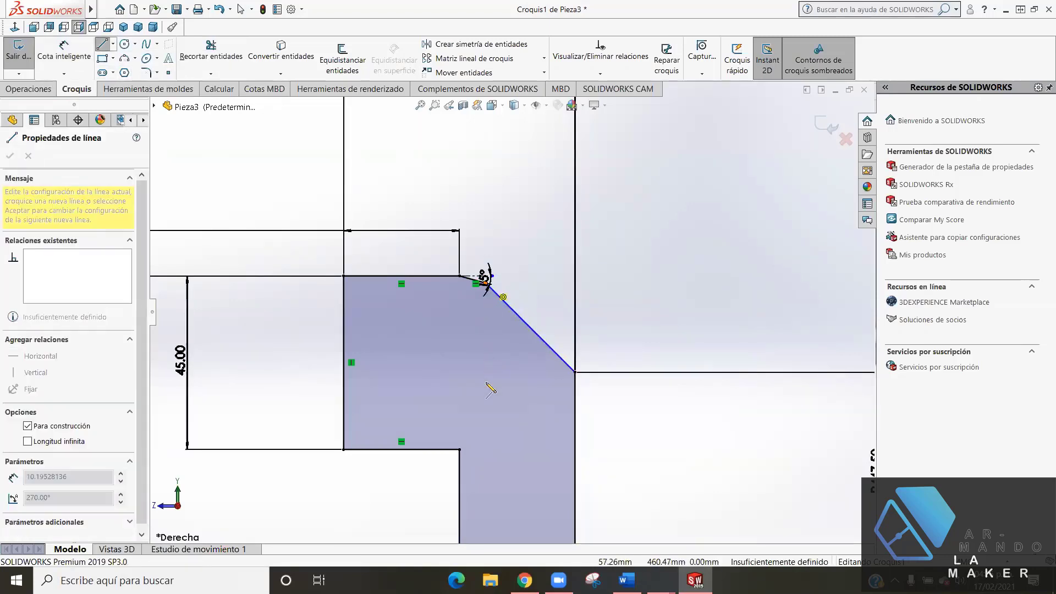
{"action": "left_click", "coordinate": [485, 406]}
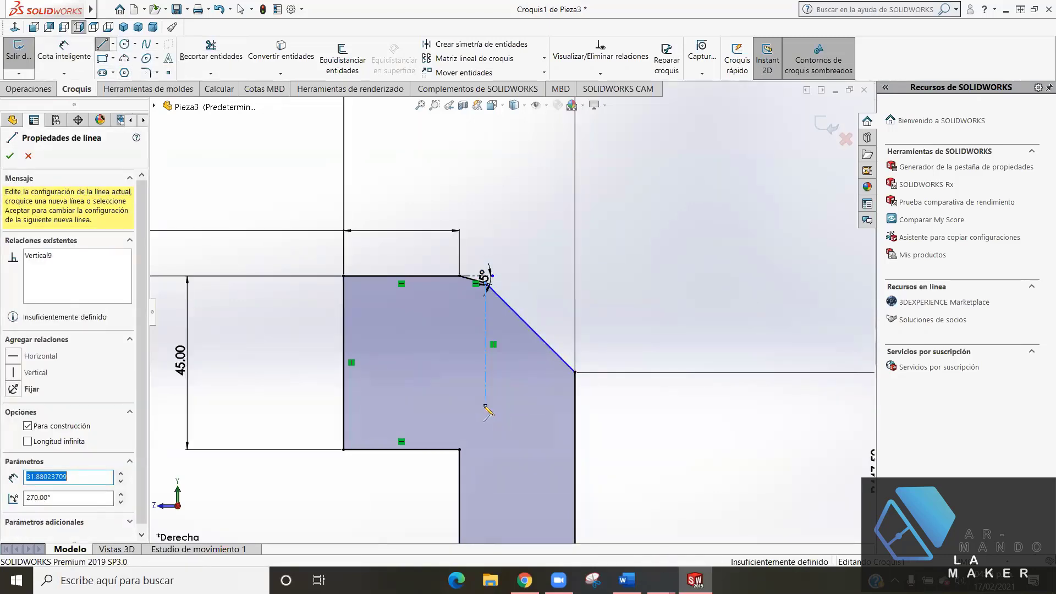
{"action": "key", "text": "Escape"}
{"action": "key", "text": "Escape"}
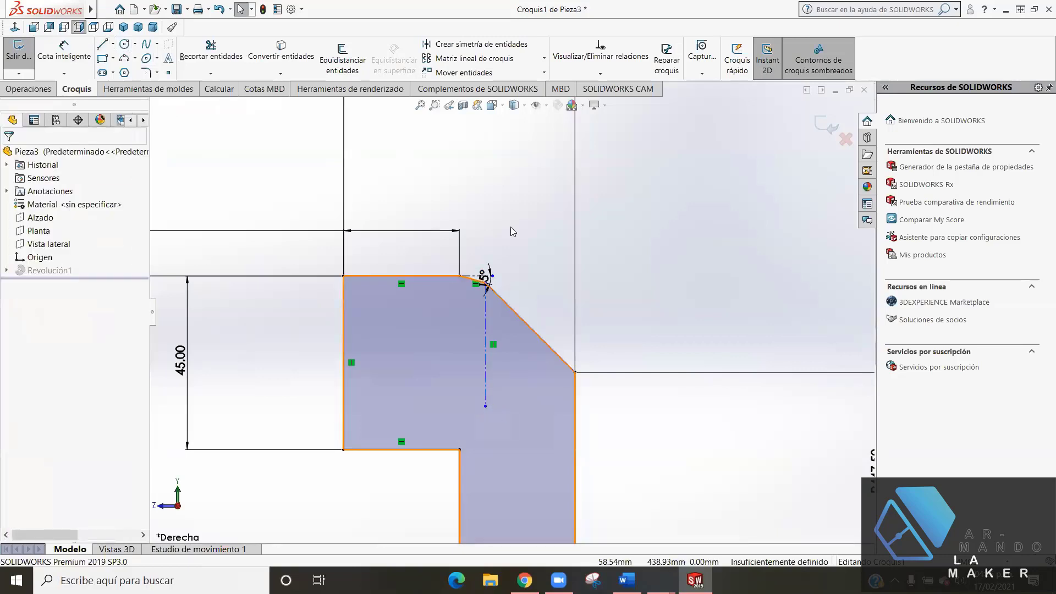
- Add a 45° angular dimension between the long sloped rim edge and the vertical construction line
{"action": "left_click", "coordinate": [84, 55]}
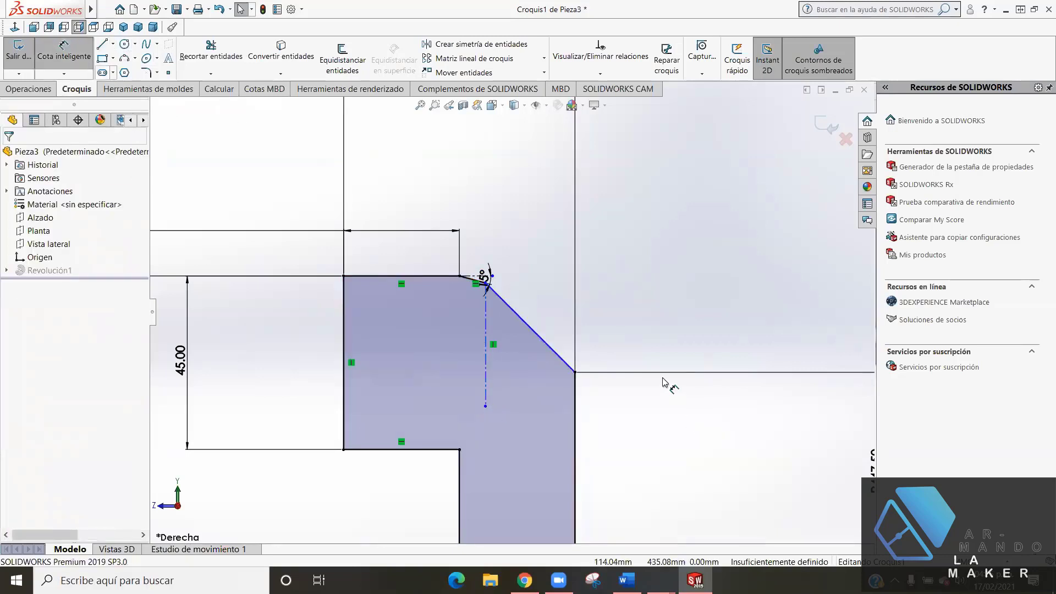
{"action": "left_click", "coordinate": [532, 330]}
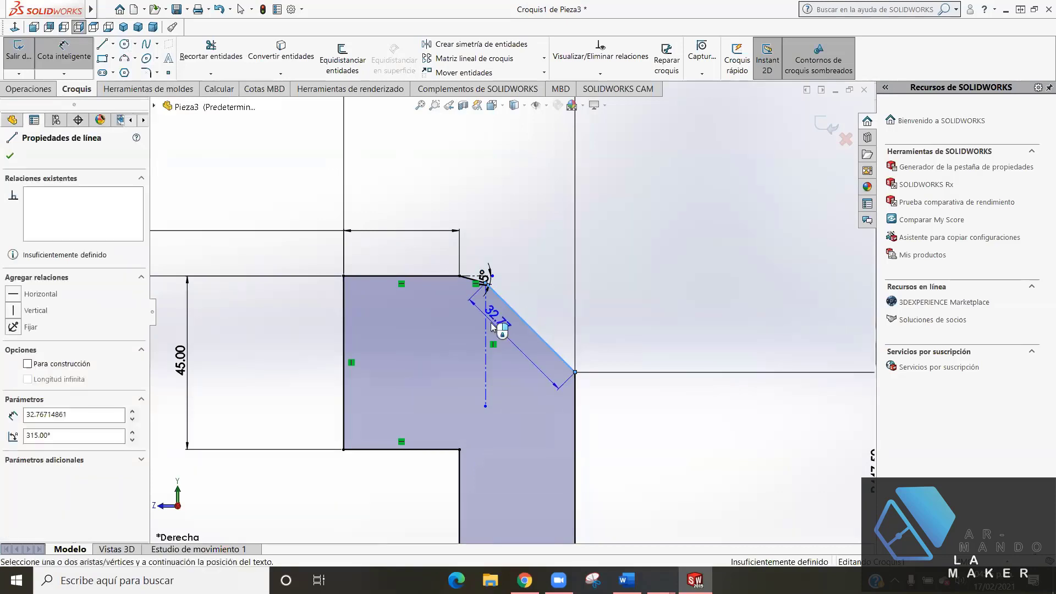
{"action": "left_click", "coordinate": [486, 328]}
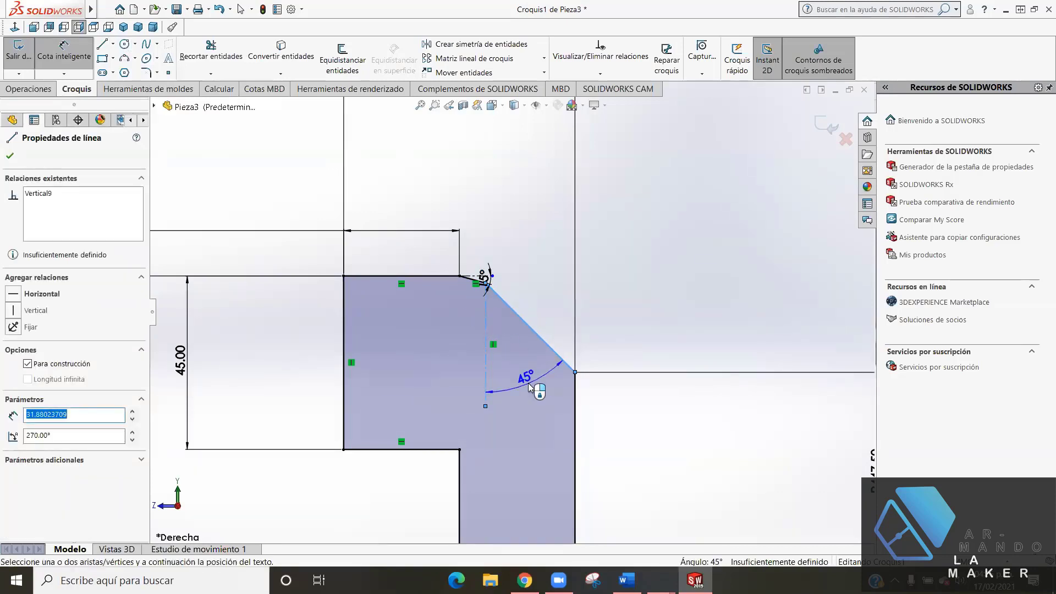
{"action": "left_click", "coordinate": [530, 389]}
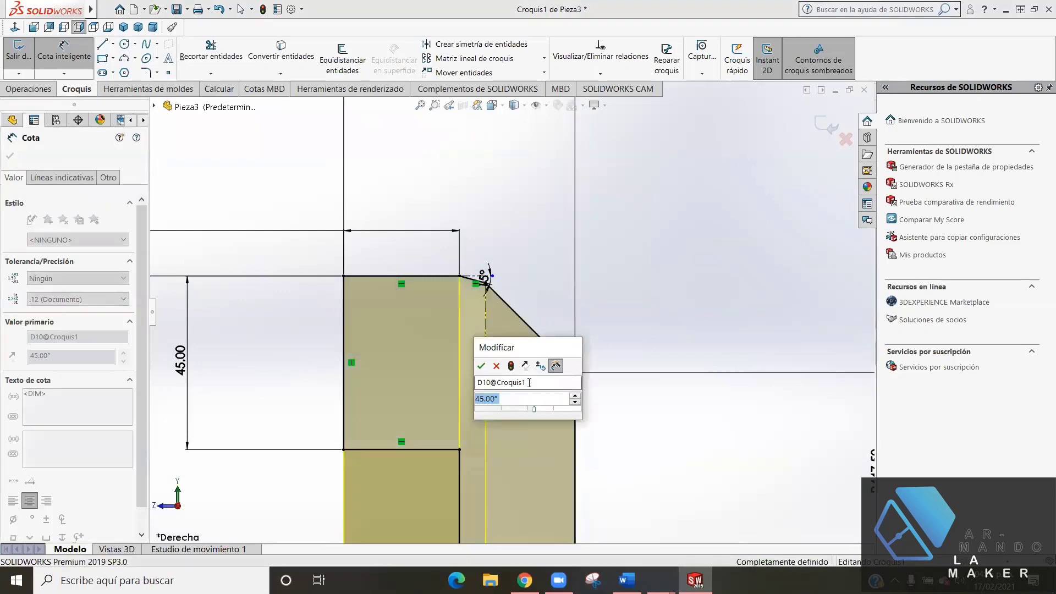
{"action": "left_click", "coordinate": [481, 366]}
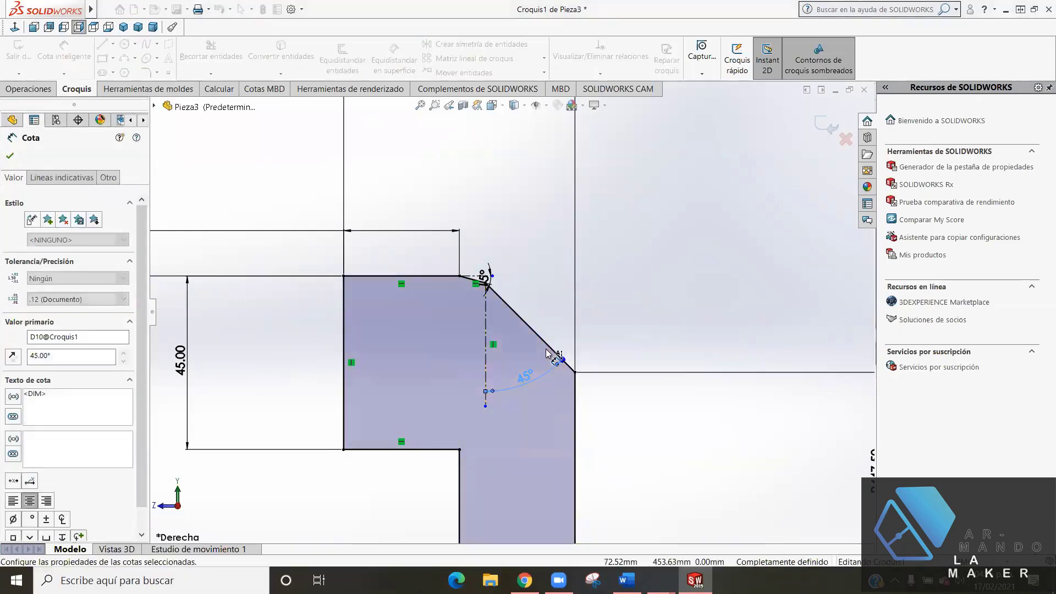
{"action": "scroll", "coordinate": [556, 354], "scroll_direction": "up", "scroll_amount": 2}
{"action": "key", "text": "Escape"}
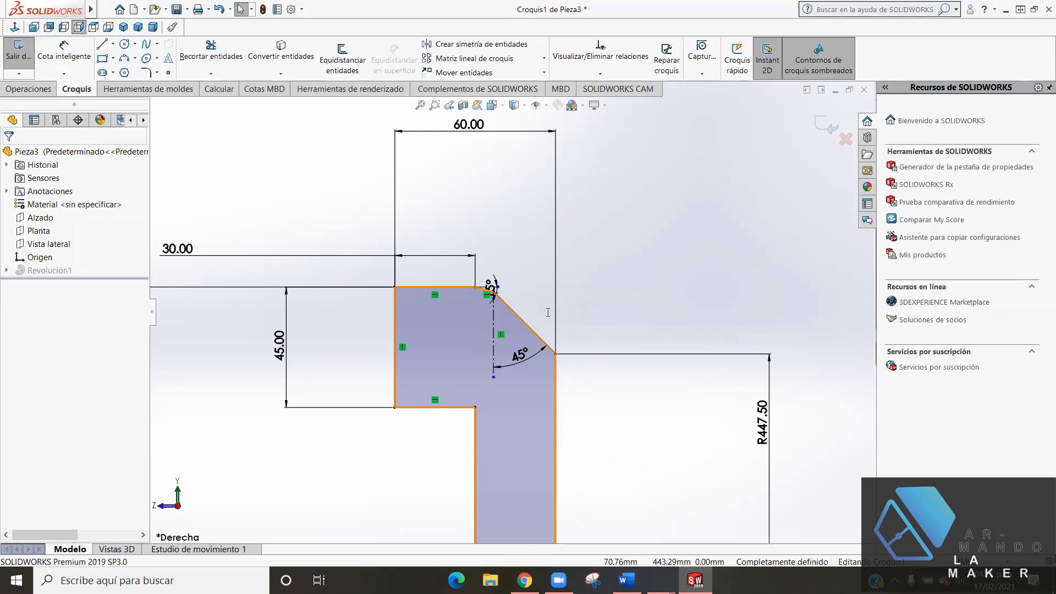
- Examine the whole dimensioned profile and the angled edges at its rim
{"action": "scroll", "coordinate": [532, 284], "scroll_direction": "up", "scroll_amount": 5}
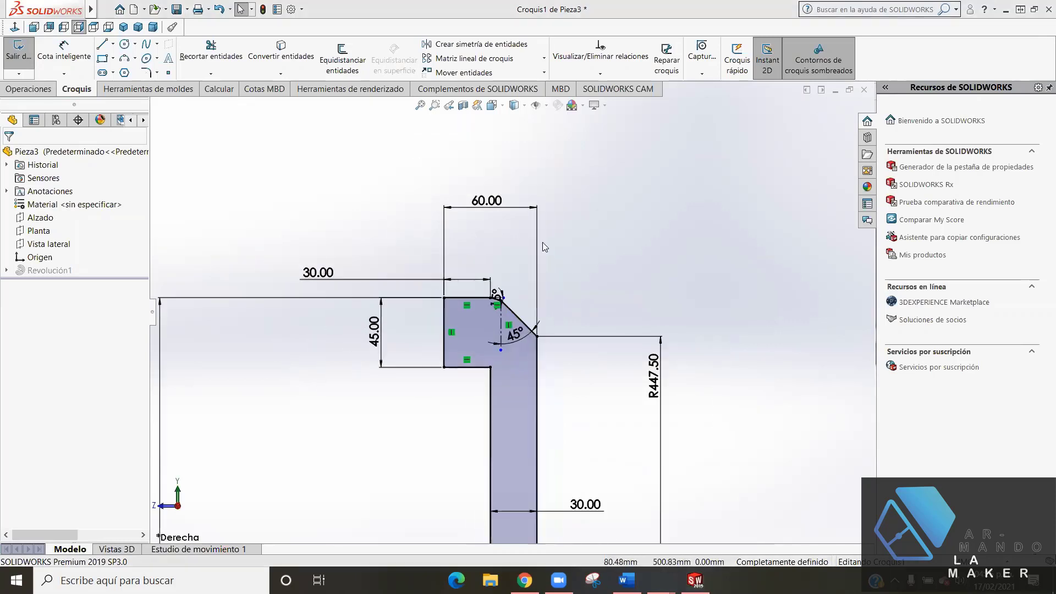
{"action": "scroll", "coordinate": [543, 289], "scroll_direction": "up", "scroll_amount": 3}
{"action": "scroll", "coordinate": [526, 393], "scroll_direction": "down", "scroll_amount": 2}
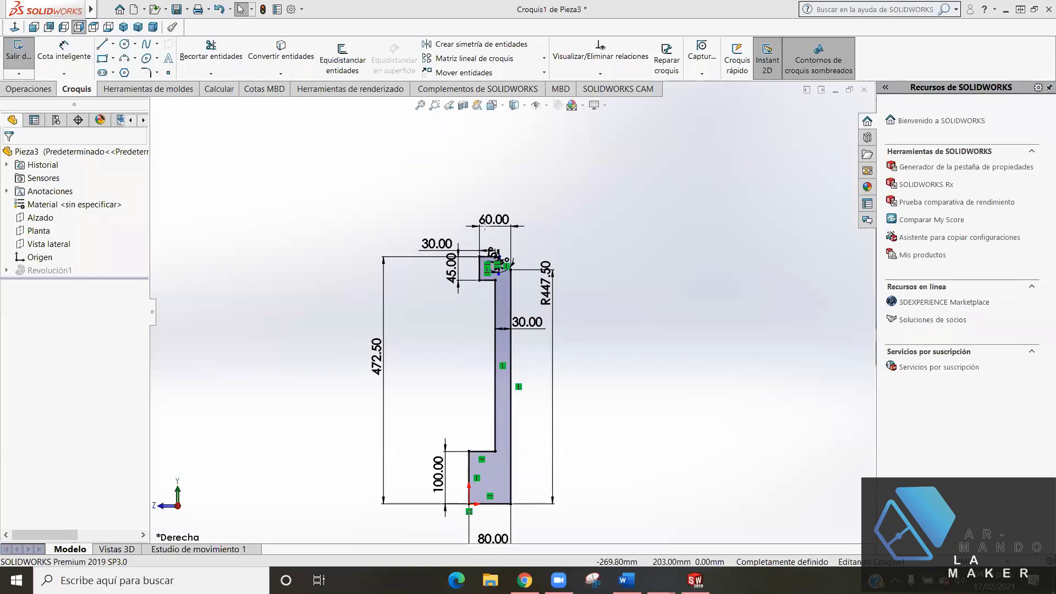
{"action": "left_click", "coordinate": [438, 281]}
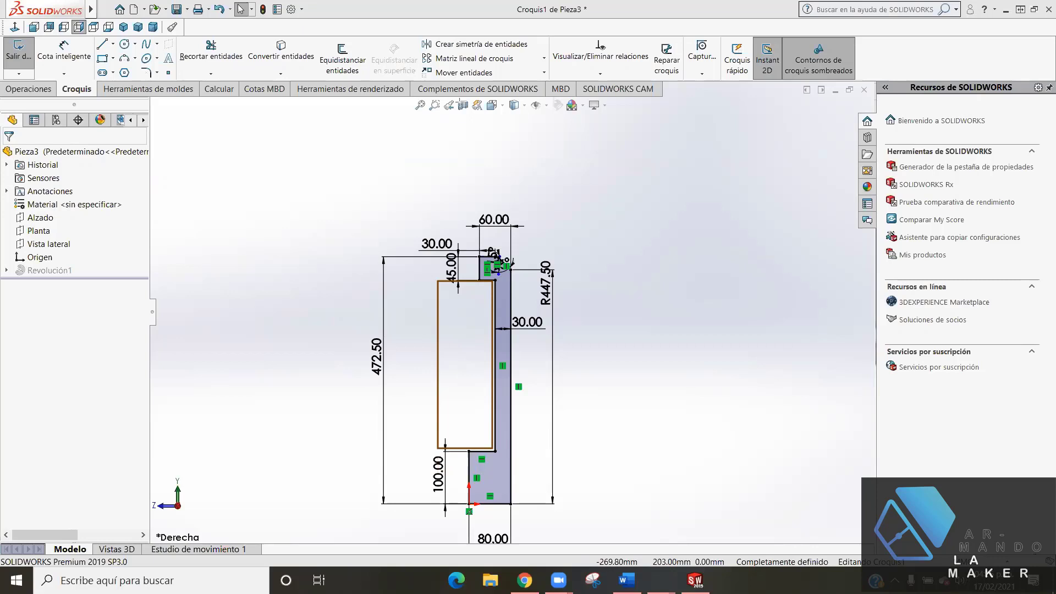
{"action": "scroll", "coordinate": [502, 259], "scroll_direction": "down", "scroll_amount": 5}
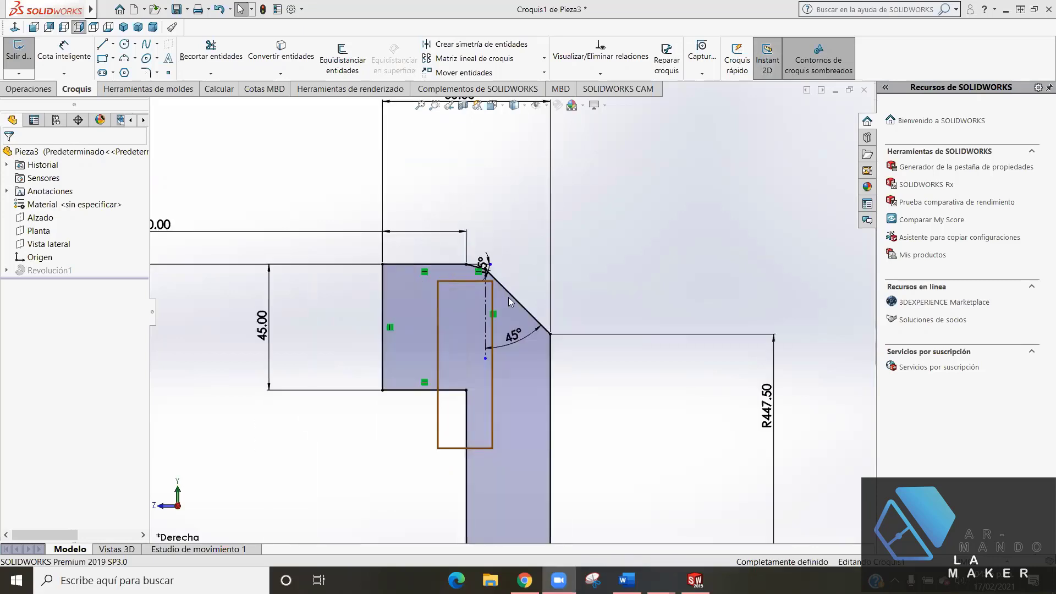
{"action": "scroll", "coordinate": [518, 280], "scroll_direction": "down", "scroll_amount": 5}
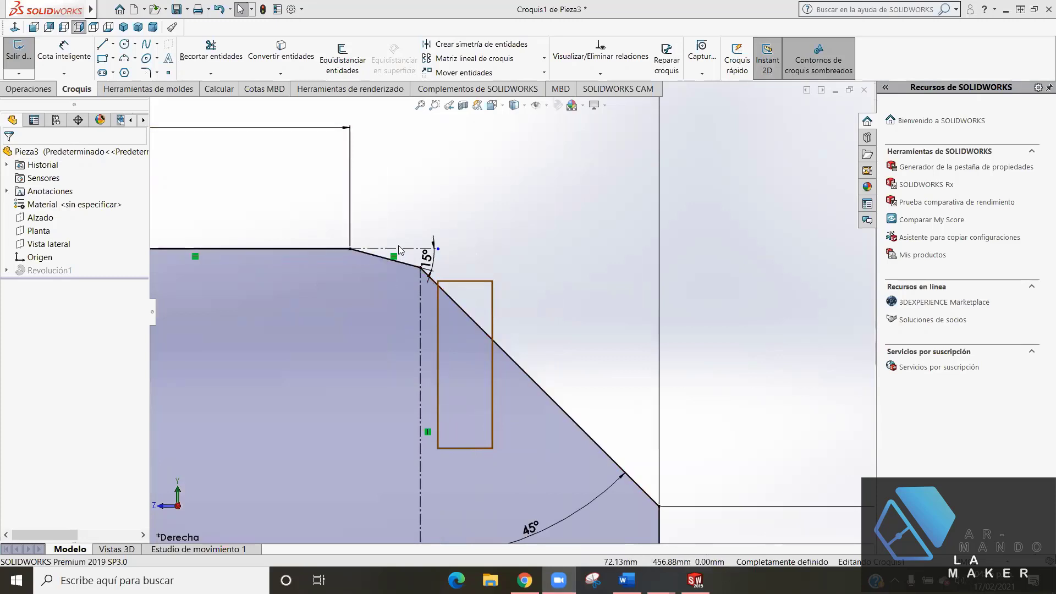
{"action": "scroll", "coordinate": [521, 255], "scroll_direction": "up", "scroll_amount": 2}
{"action": "scroll", "coordinate": [540, 246], "scroll_direction": "up", "scroll_amount": 6}
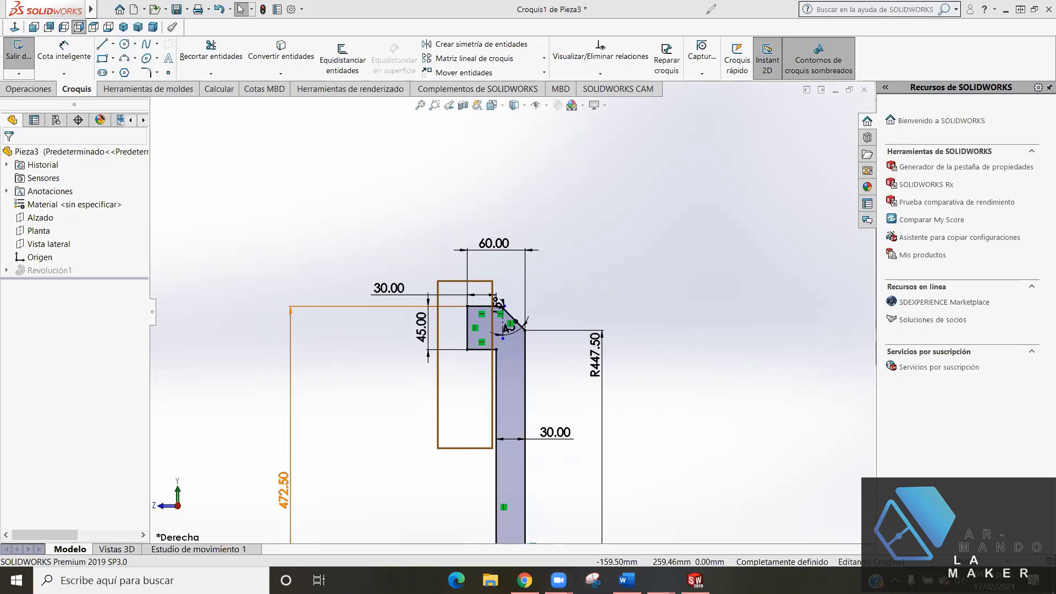
{"action": "left_click", "coordinate": [707, 14]}
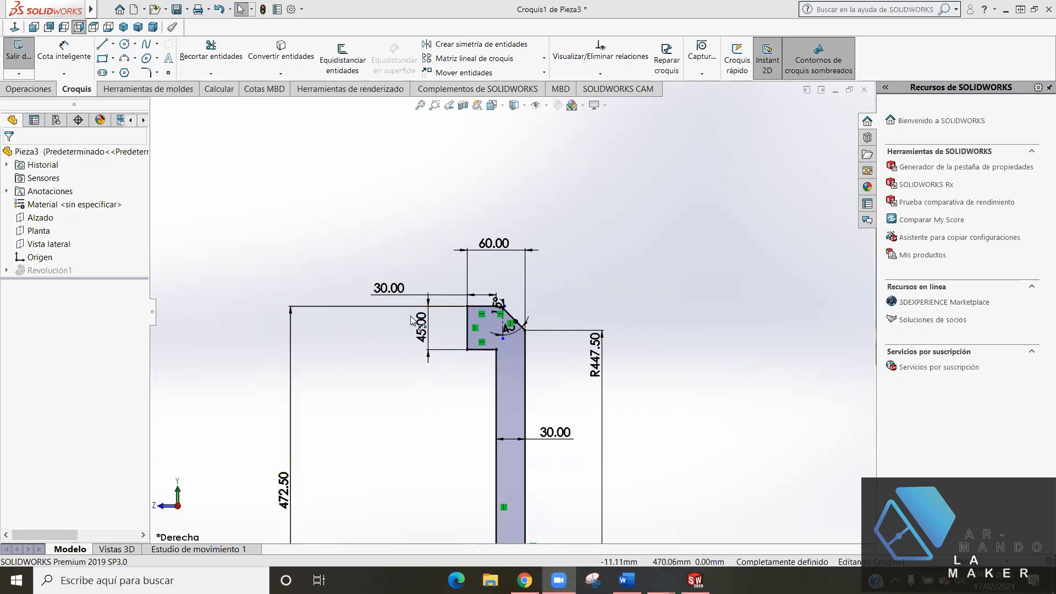
{"action": "scroll", "coordinate": [509, 321], "scroll_direction": "up", "scroll_amount": 8}
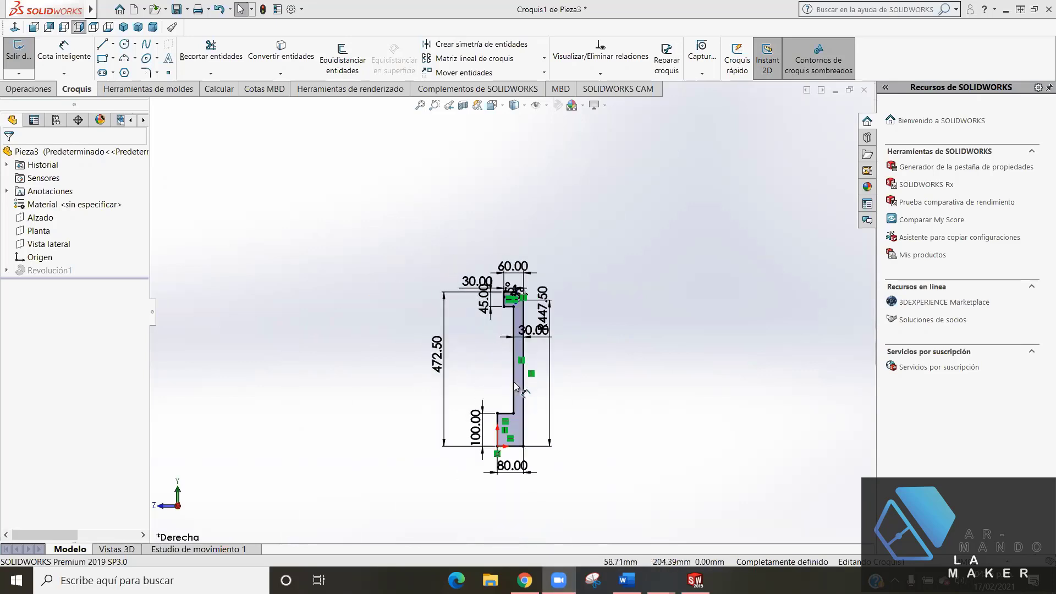
- Delete the vertical relation from the 100 mm hub edge that rises from the origin
{"action": "scroll", "coordinate": [549, 424], "scroll_direction": "down", "scroll_amount": 6}
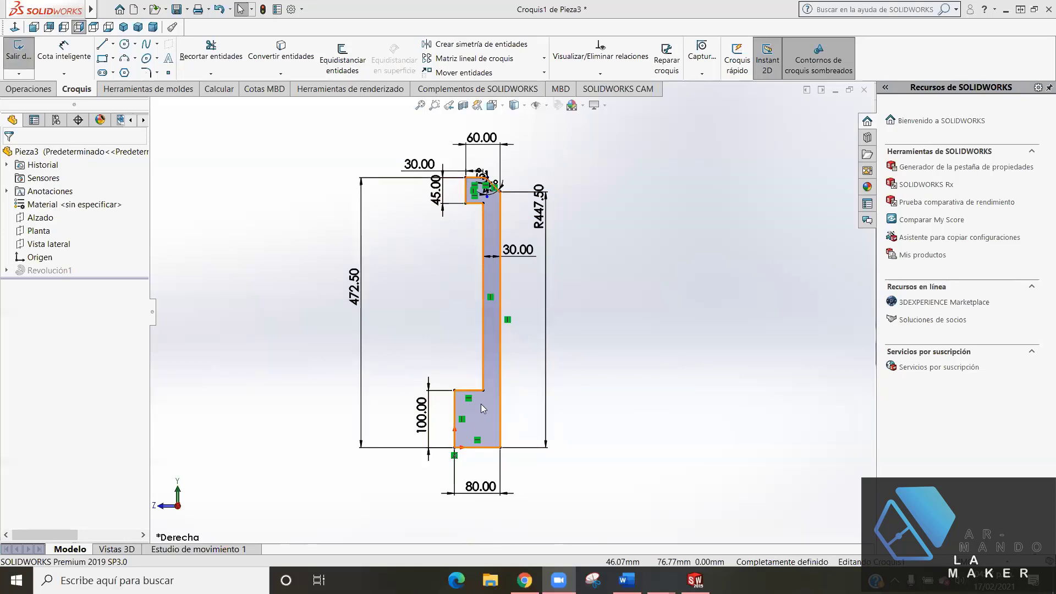
{"action": "scroll", "coordinate": [474, 418], "scroll_direction": "down", "scroll_amount": 2}
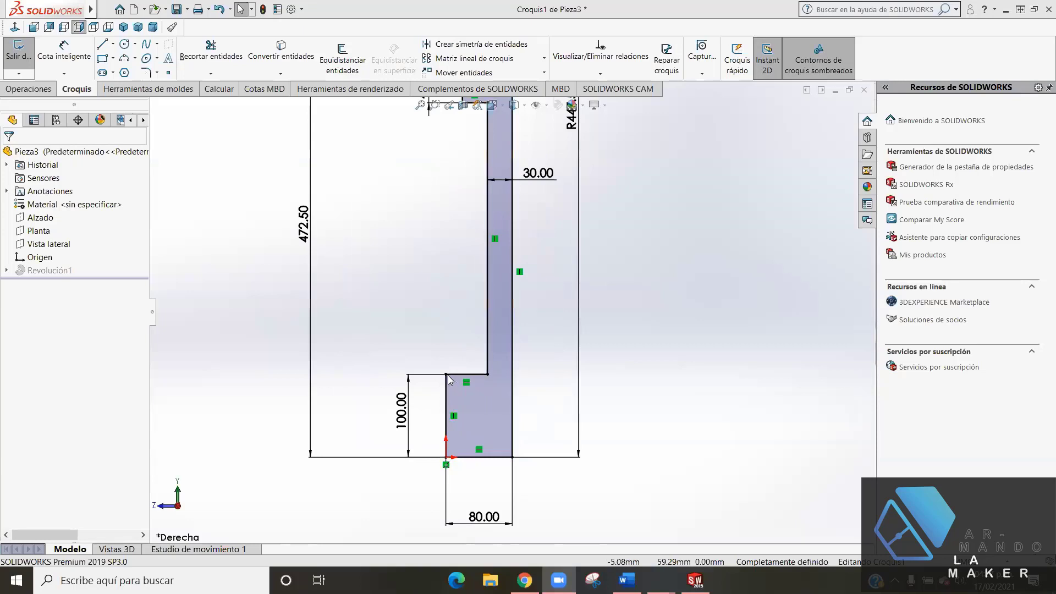
{"action": "scroll", "coordinate": [462, 330], "scroll_direction": "down", "scroll_amount": 3}
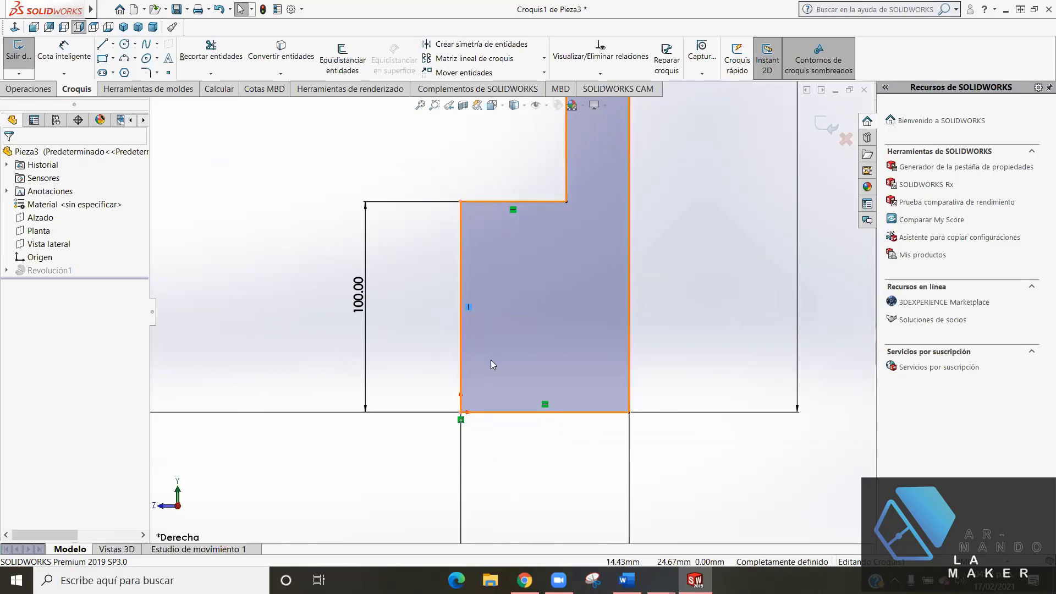
{"action": "right_click", "coordinate": [468, 308]}
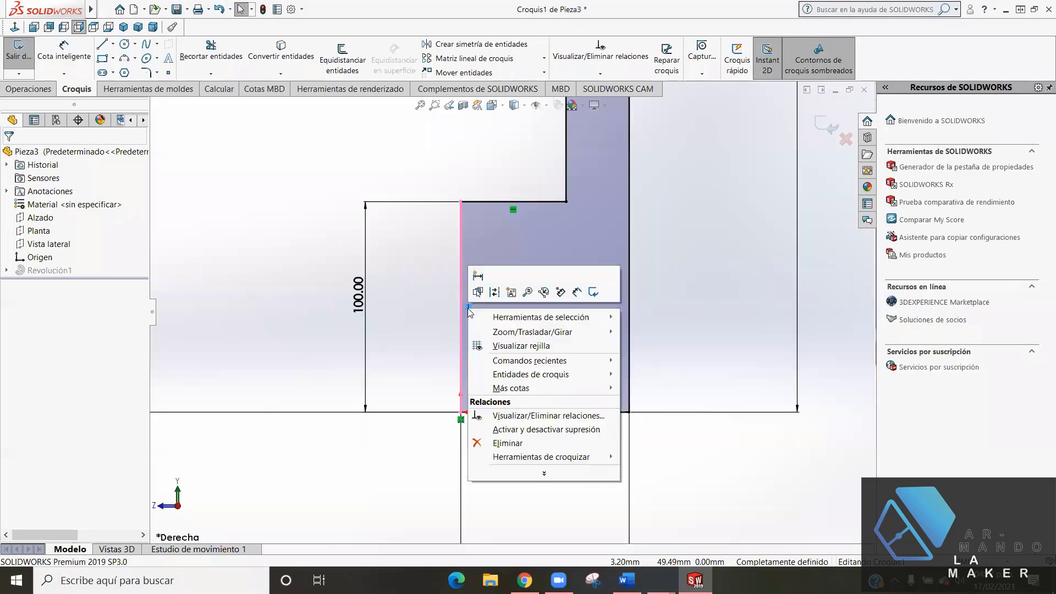
{"action": "left_click", "coordinate": [509, 444]}
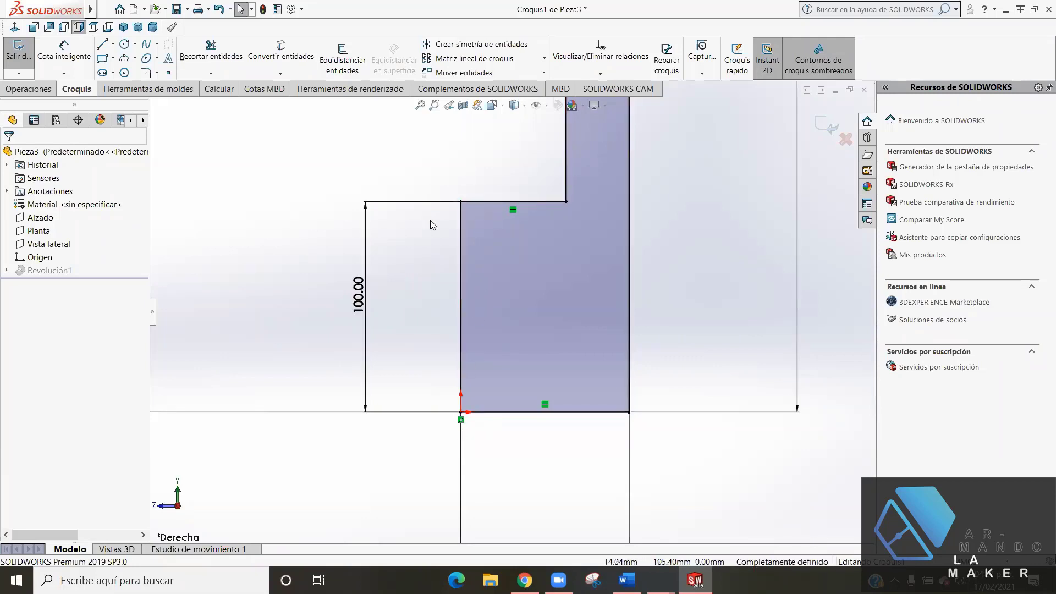
{"action": "scroll", "coordinate": [512, 379], "scroll_direction": "up", "scroll_amount": 5}
{"action": "scroll", "coordinate": [515, 384], "scroll_direction": "up", "scroll_amount": 6}
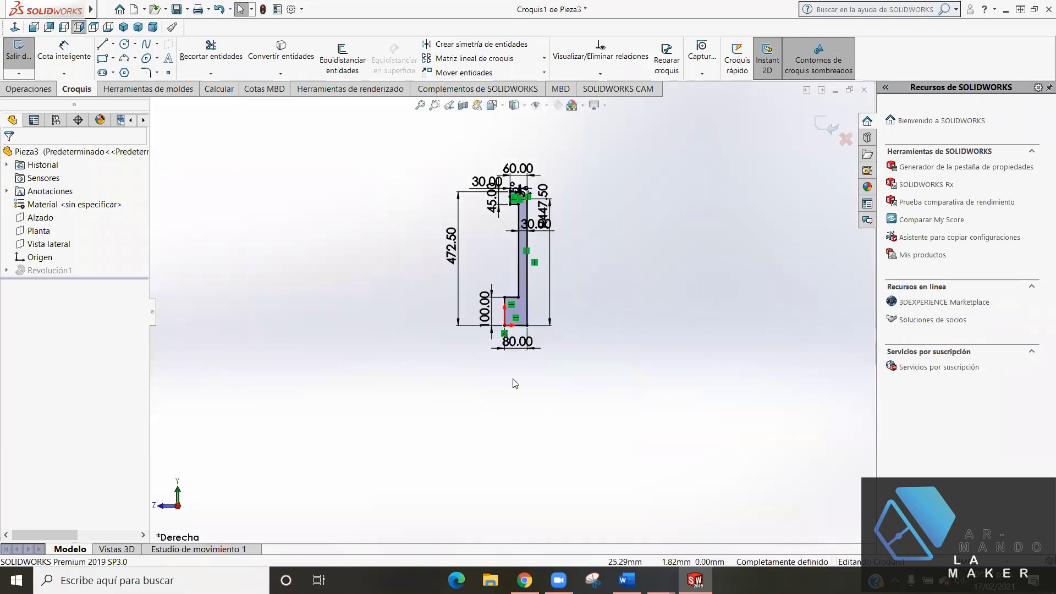
{"action": "scroll", "coordinate": [525, 248], "scroll_direction": "down", "scroll_amount": 8}
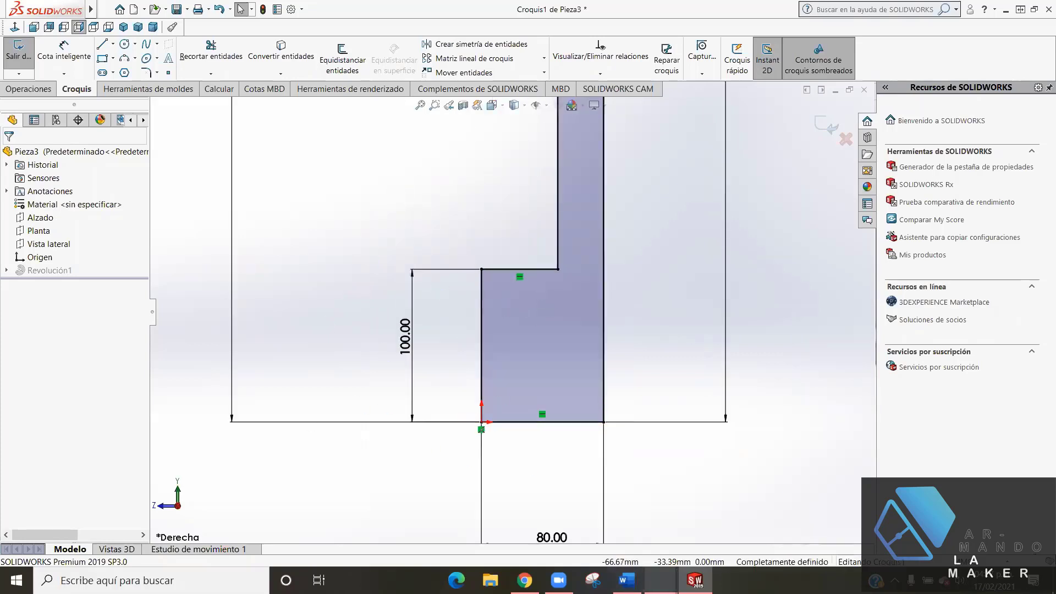
{"action": "scroll", "coordinate": [599, 455], "scroll_direction": "up", "scroll_amount": 6}
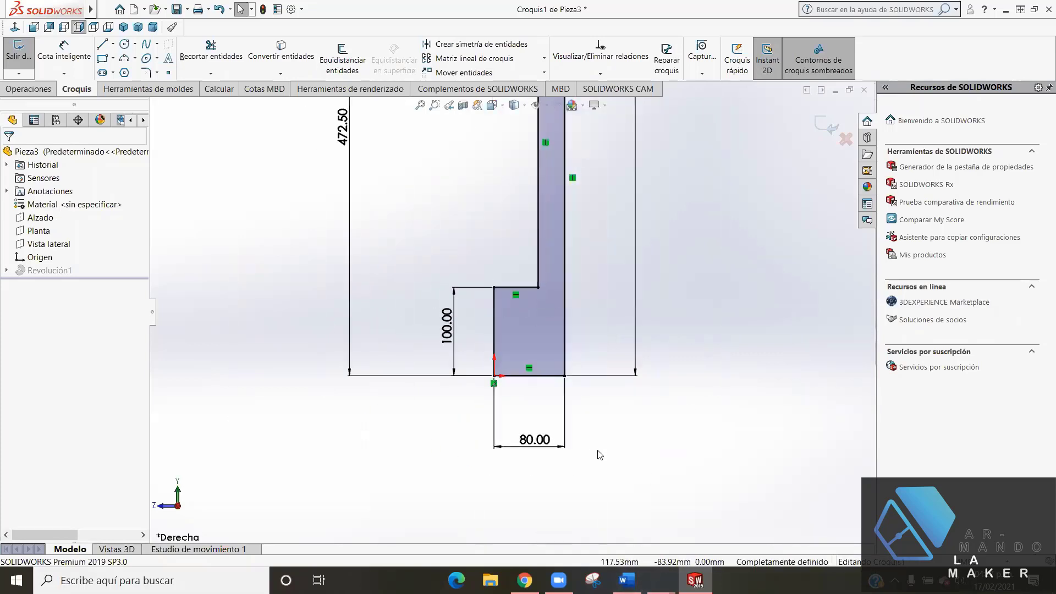
- Examine the dimensioned disc profile, from the 15° and 45° sloped edges at its rim to the hub at the origin
{"action": "scroll", "coordinate": [523, 144], "scroll_direction": "down", "scroll_amount": 5}
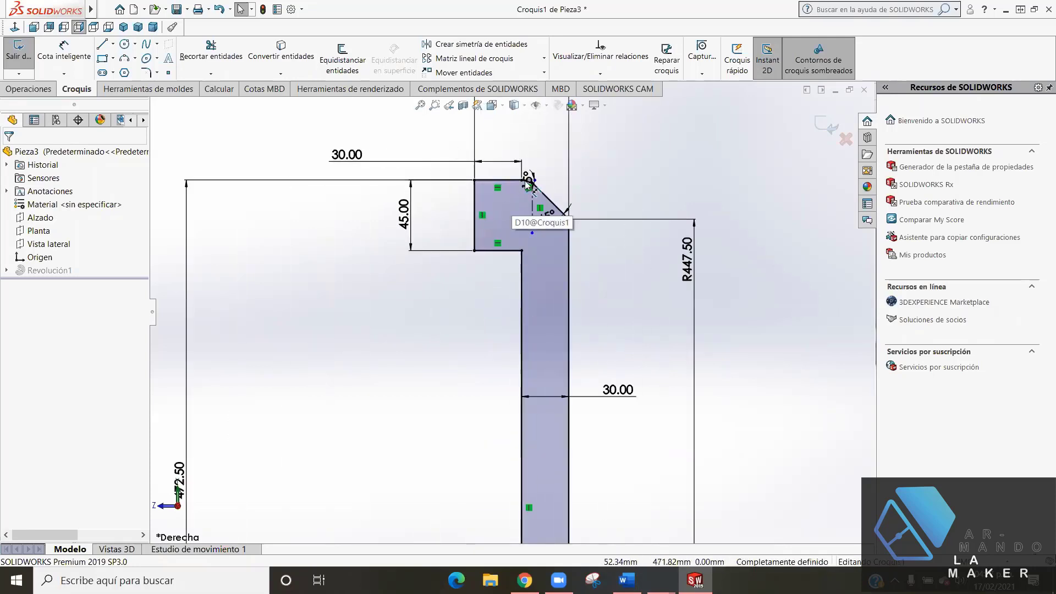
{"action": "scroll", "coordinate": [534, 199], "scroll_direction": "down", "scroll_amount": 2}
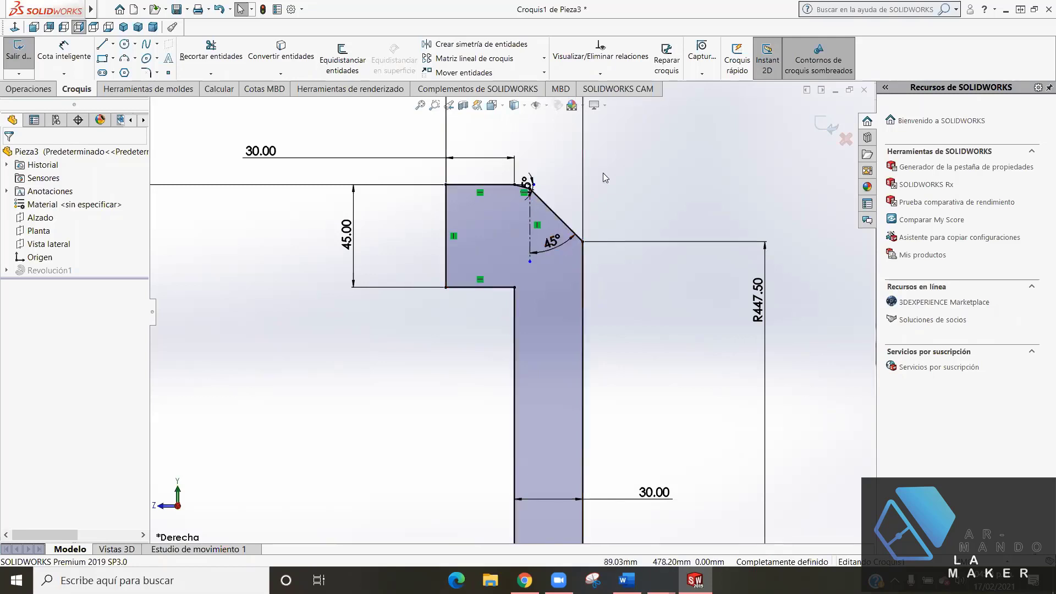
{"action": "scroll", "coordinate": [552, 173], "scroll_direction": "down", "scroll_amount": 5}
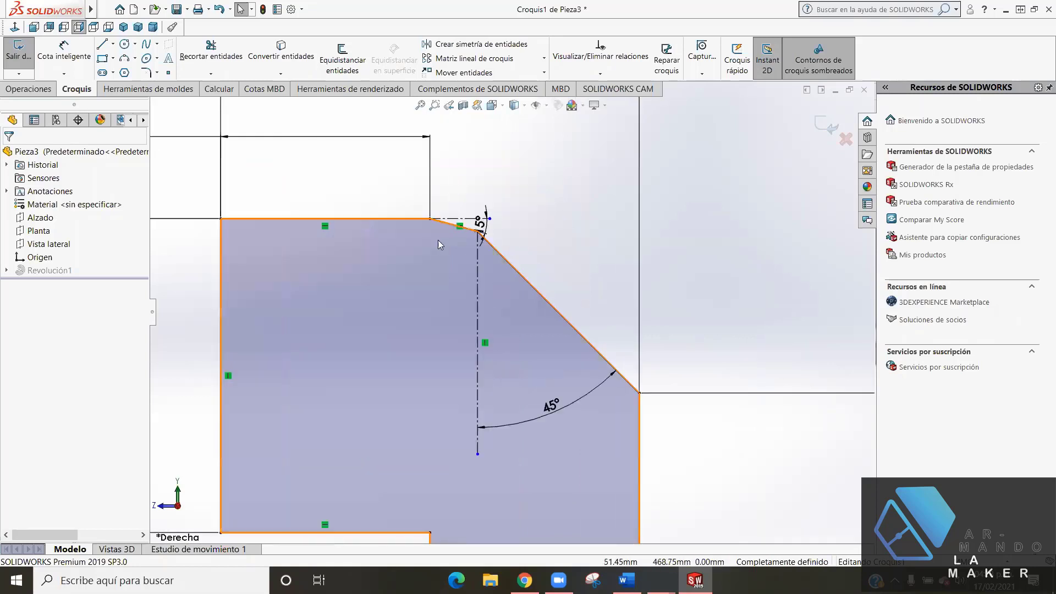
{"action": "scroll", "coordinate": [438, 239], "scroll_direction": "up", "scroll_amount": 5}
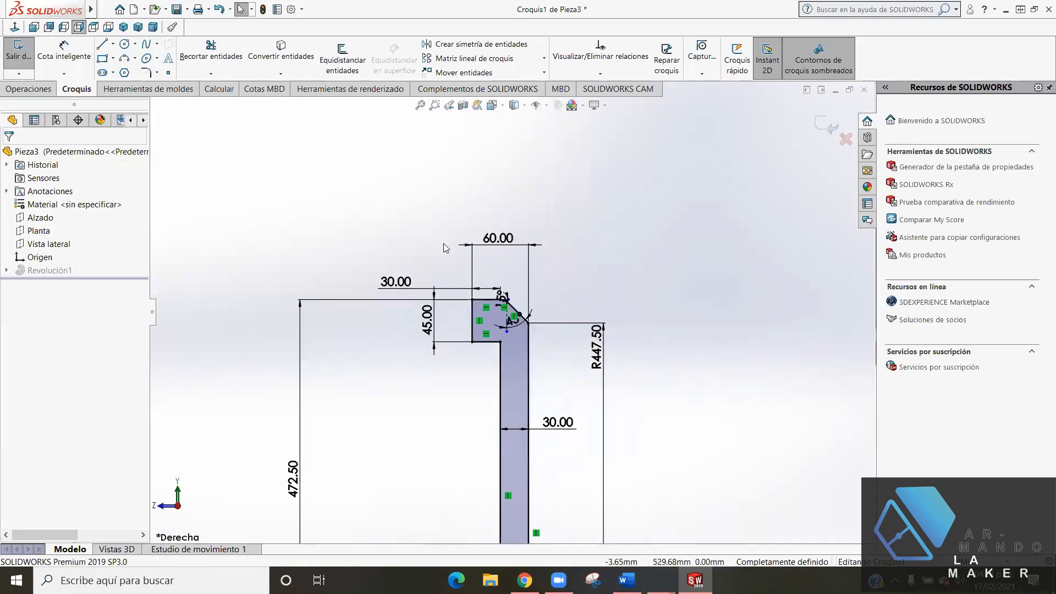
{"action": "scroll", "coordinate": [446, 247], "scroll_direction": "up", "scroll_amount": 4}
{"action": "scroll", "coordinate": [494, 399], "scroll_direction": "down", "scroll_amount": 4}
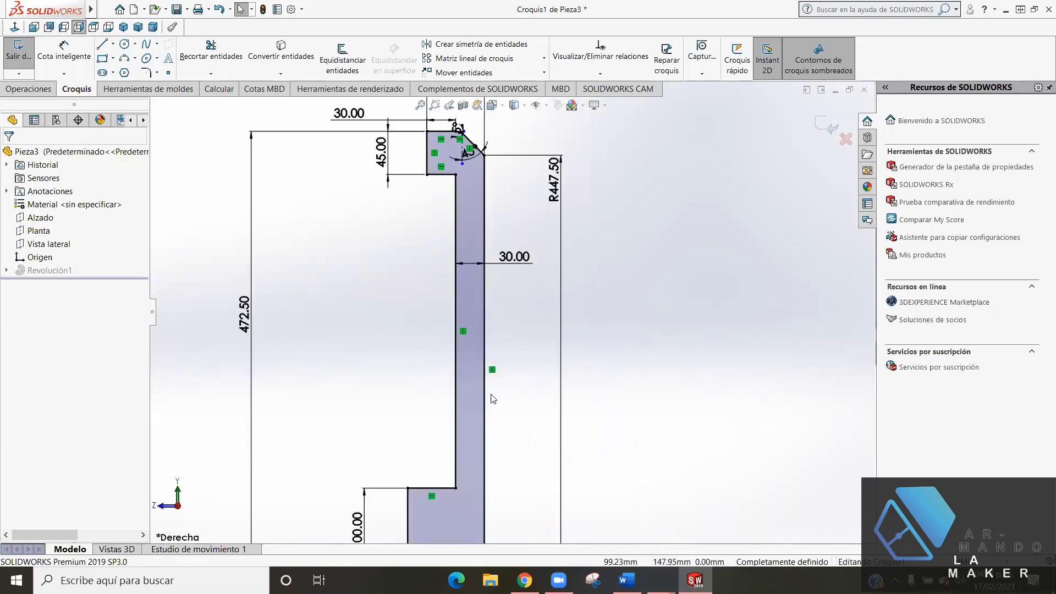
{"action": "scroll", "coordinate": [493, 398], "scroll_direction": "up", "scroll_amount": 2}
{"action": "scroll", "coordinate": [465, 535], "scroll_direction": "down", "scroll_amount": 2}
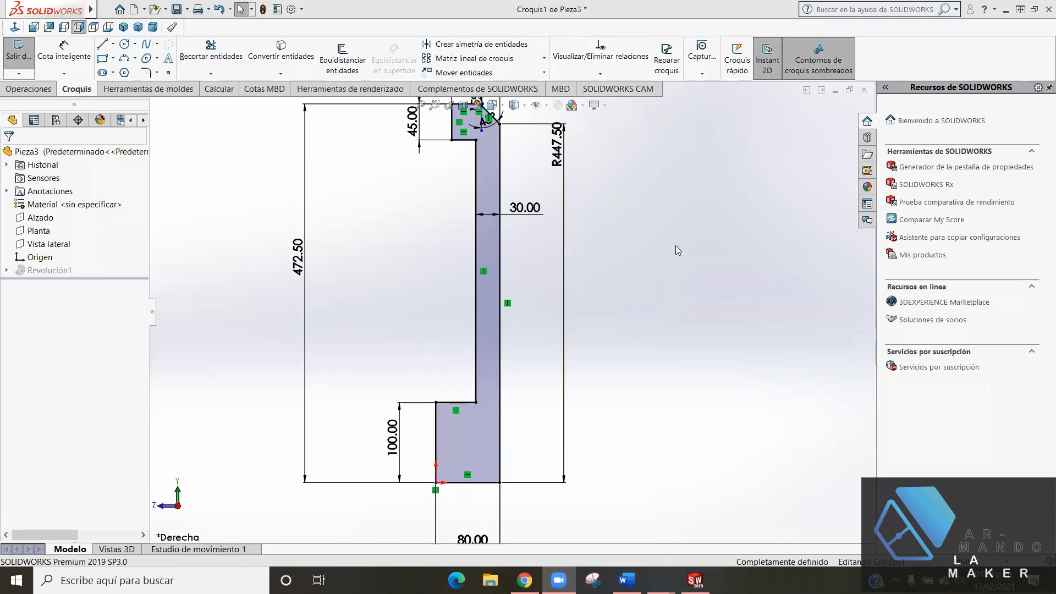
{"action": "key", "text": "z"}
{"action": "key", "text": "z"}
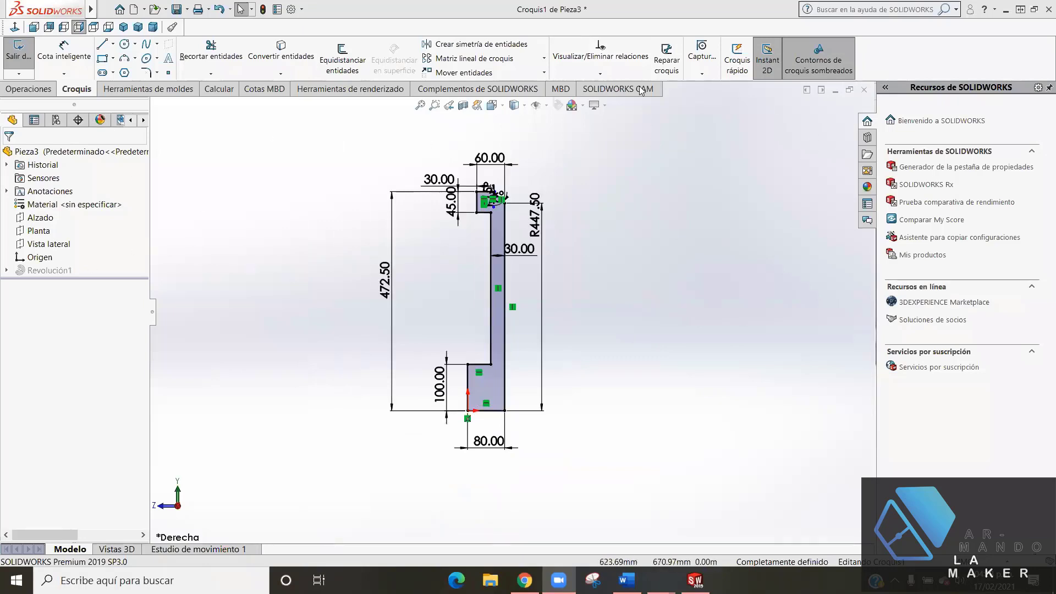
- Exit the profile sketch to rebuild the revolved disc and show the solid in isometric view
{"action": "left_click", "coordinate": [807, 128]}
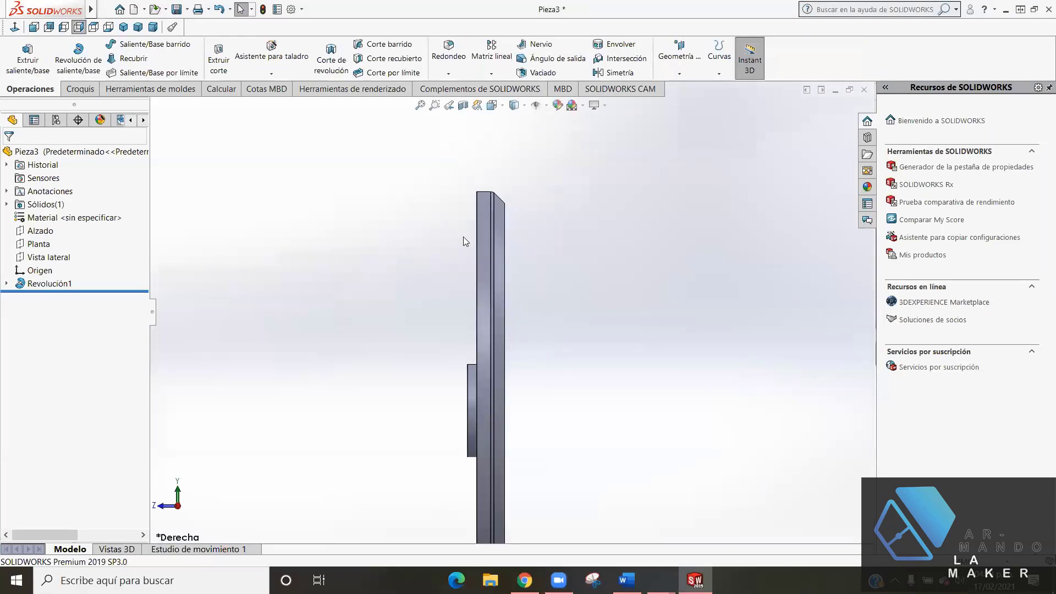
{"action": "scroll", "coordinate": [493, 327], "scroll_direction": "up", "scroll_amount": 5}
{"action": "scroll", "coordinate": [480, 355], "scroll_direction": "down", "scroll_amount": 4}
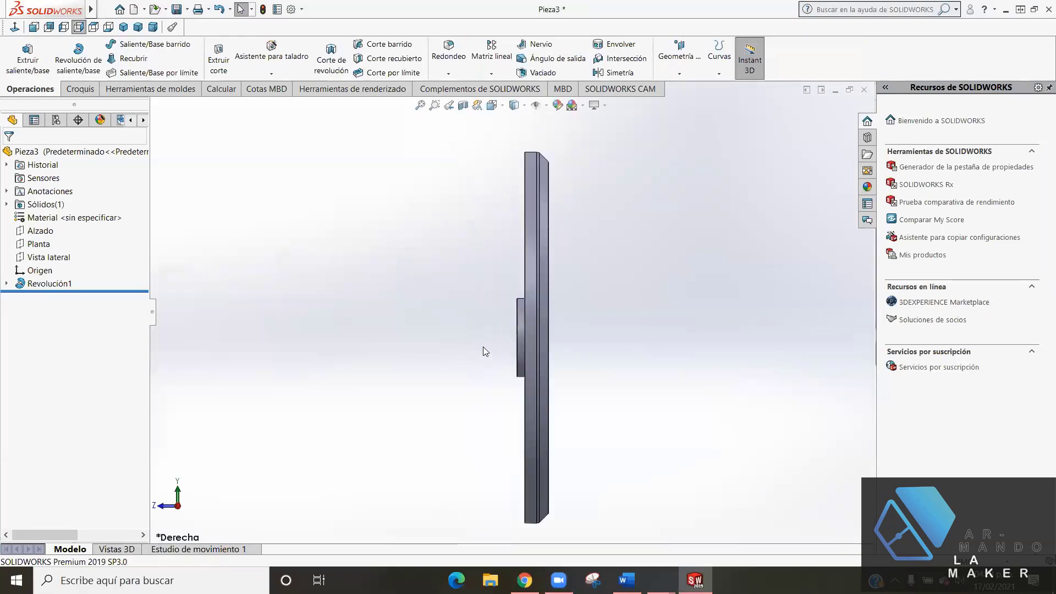
{"action": "key", "text": "ctrl+7"}
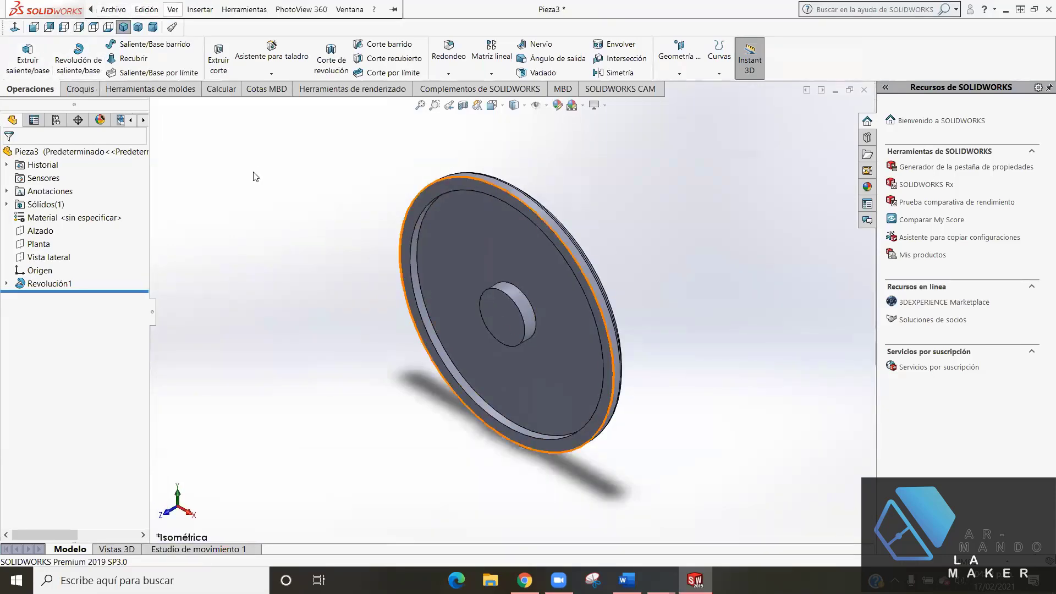
- Save the part as pieza3-clase3 in the ensamble solid feb folder
{"action": "key", "text": "ctrl+s"}
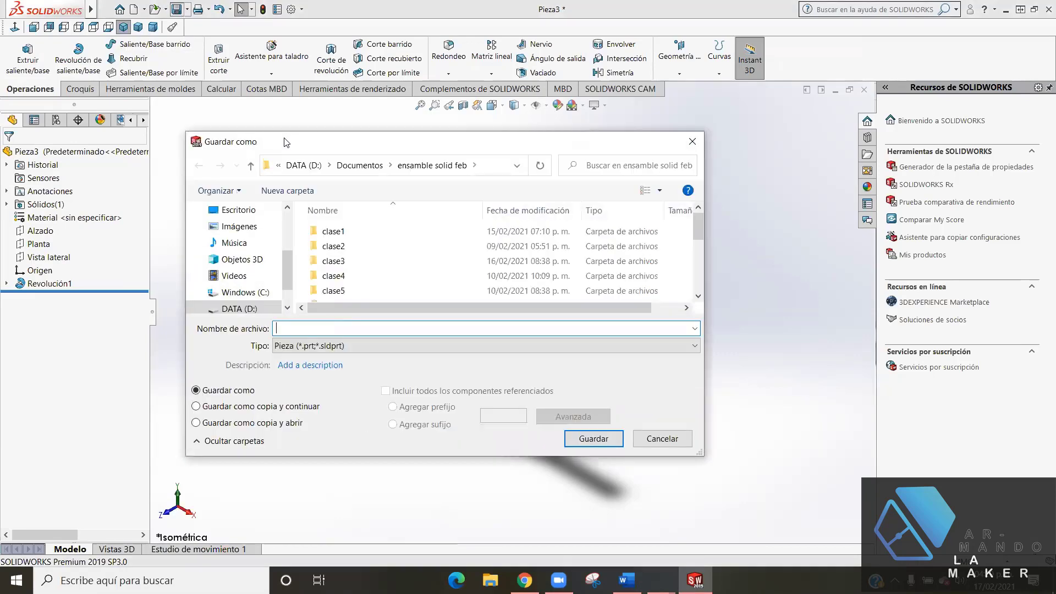
{"action": "type", "text": "pieza"}
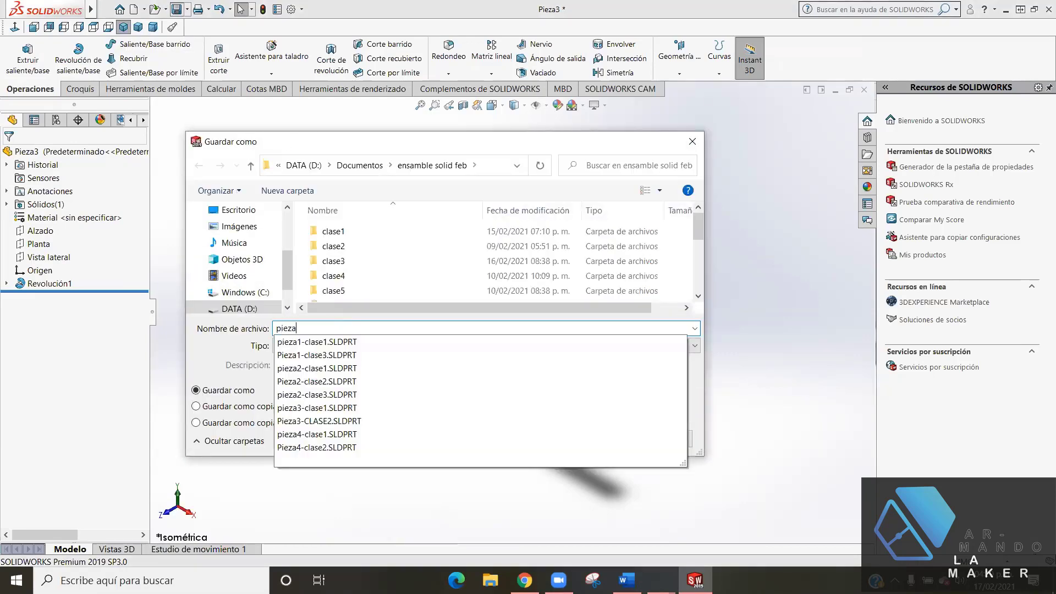
{"action": "type", "text": "3-clase"}
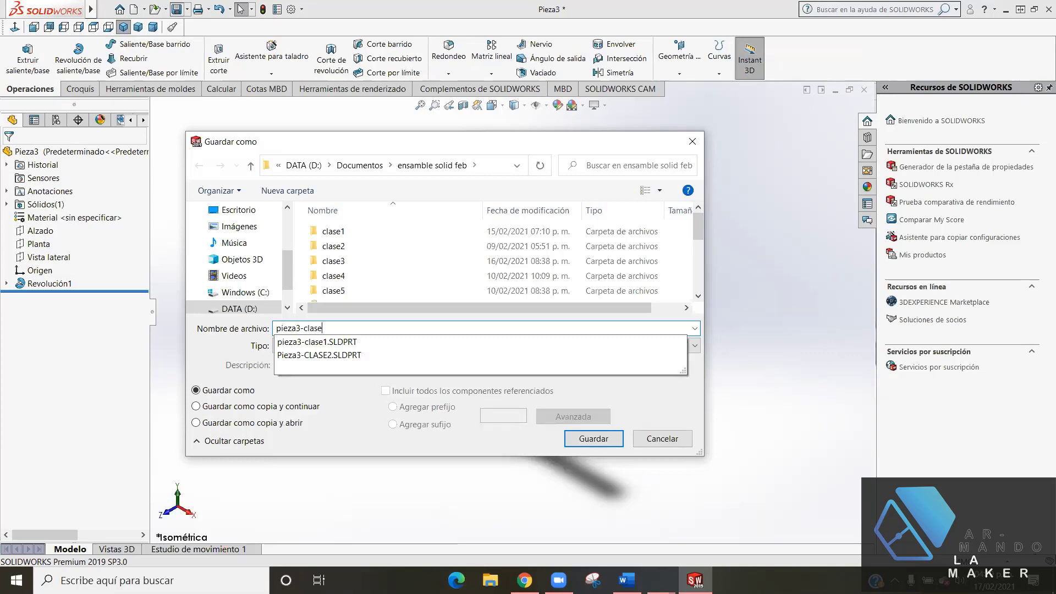
{"action": "type", "text": "3"}
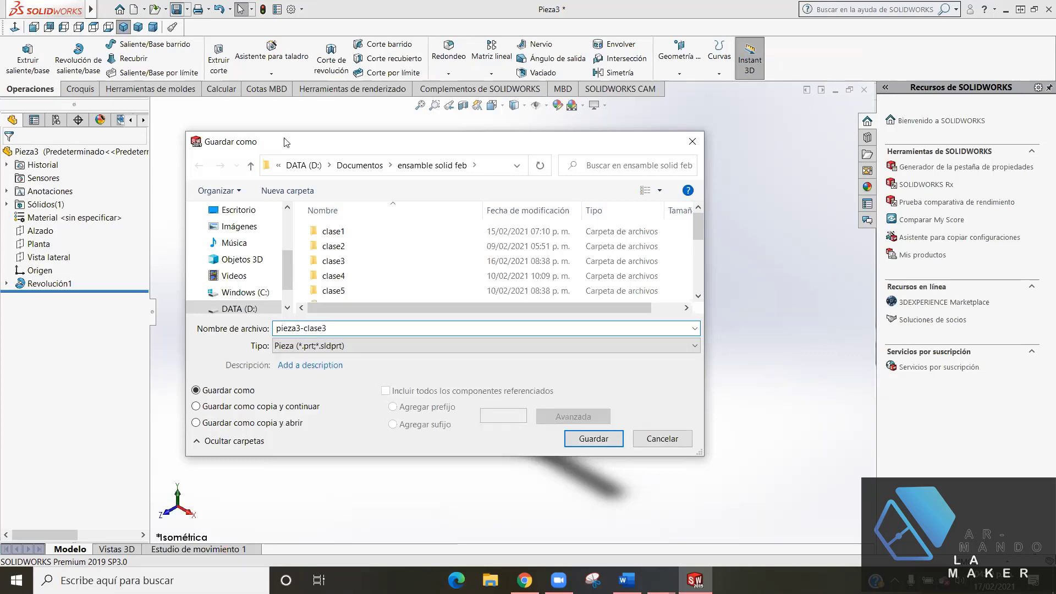
{"action": "key", "text": "Return"}
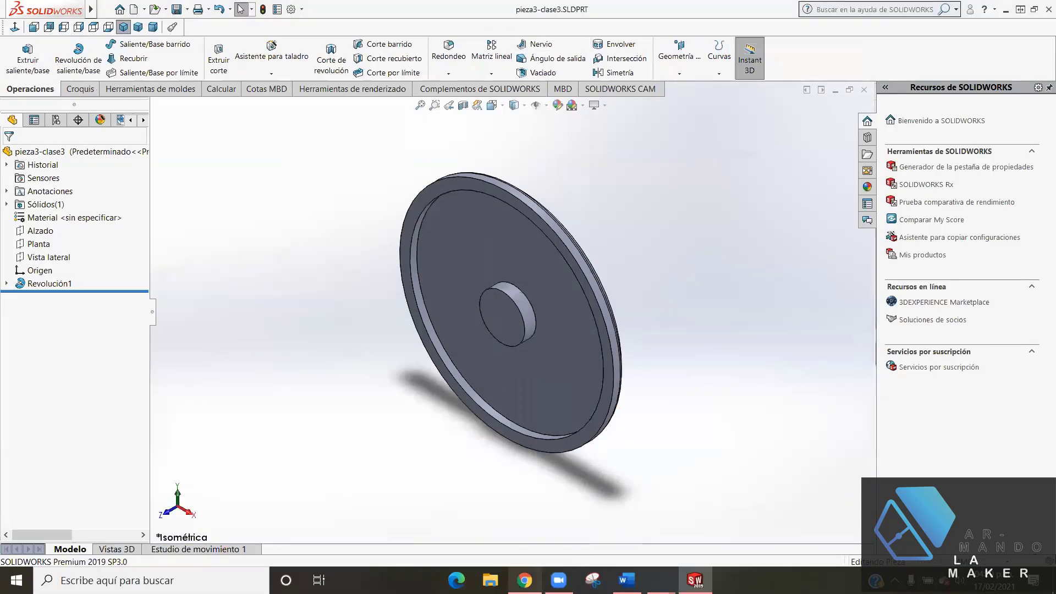
- Switch to the Google Slides presentation in Chrome, show slide 27 with section C-C, and close the Fotos window showing the disc drawing
{"action": "left_click", "coordinate": [524, 580]}
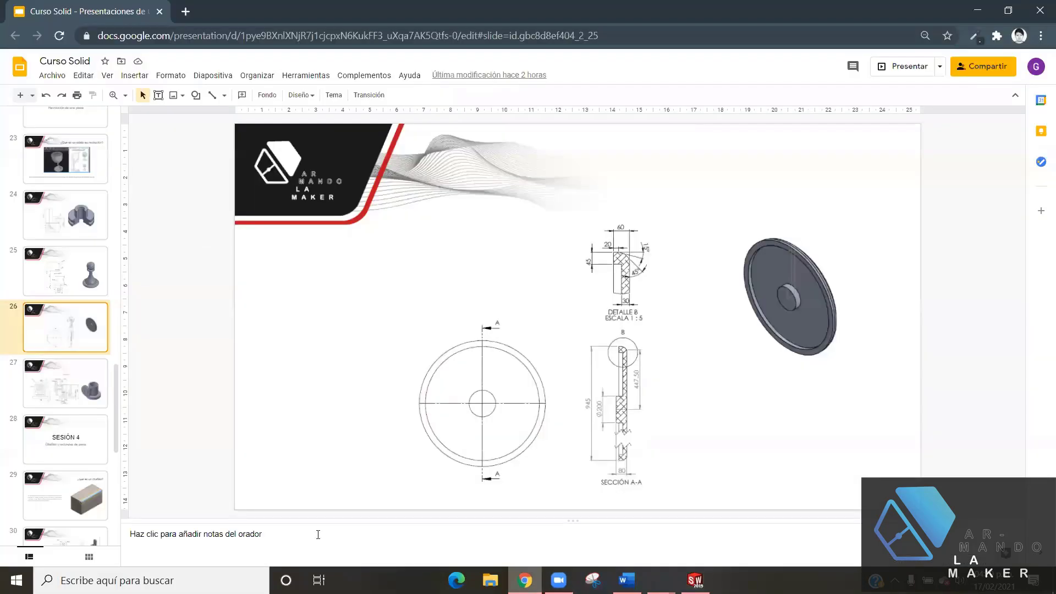
{"action": "left_click", "coordinate": [84, 383]}
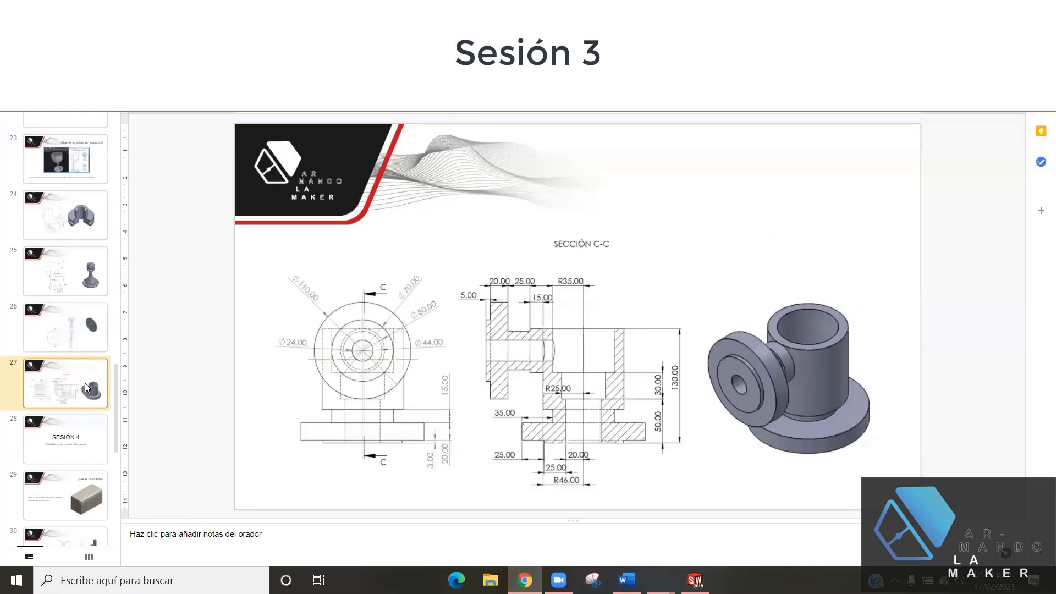
{"action": "mouse_move", "coordinate": [662, 581]}
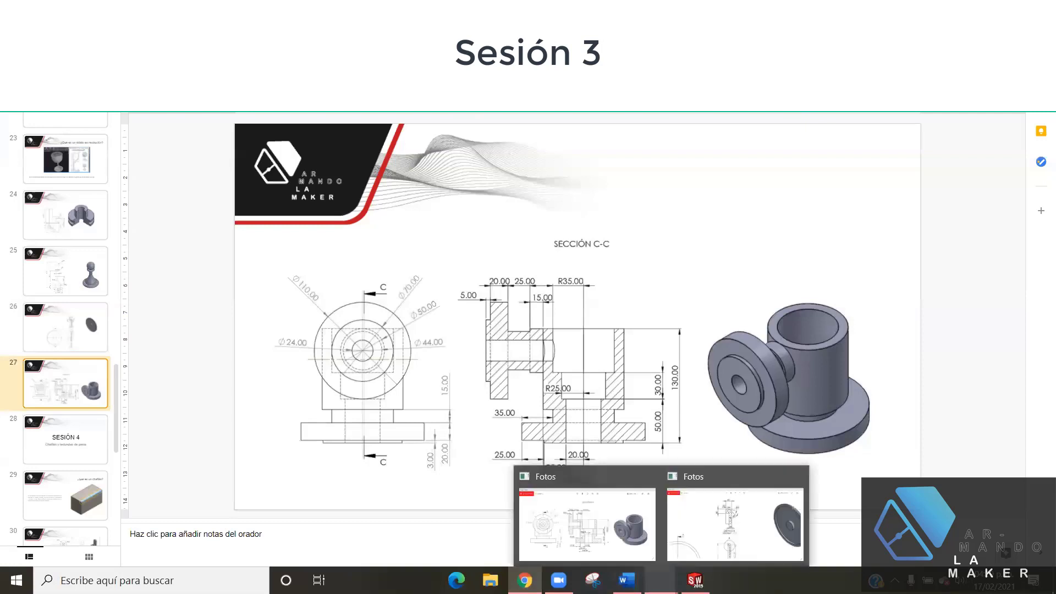
{"action": "left_click", "coordinate": [797, 480]}
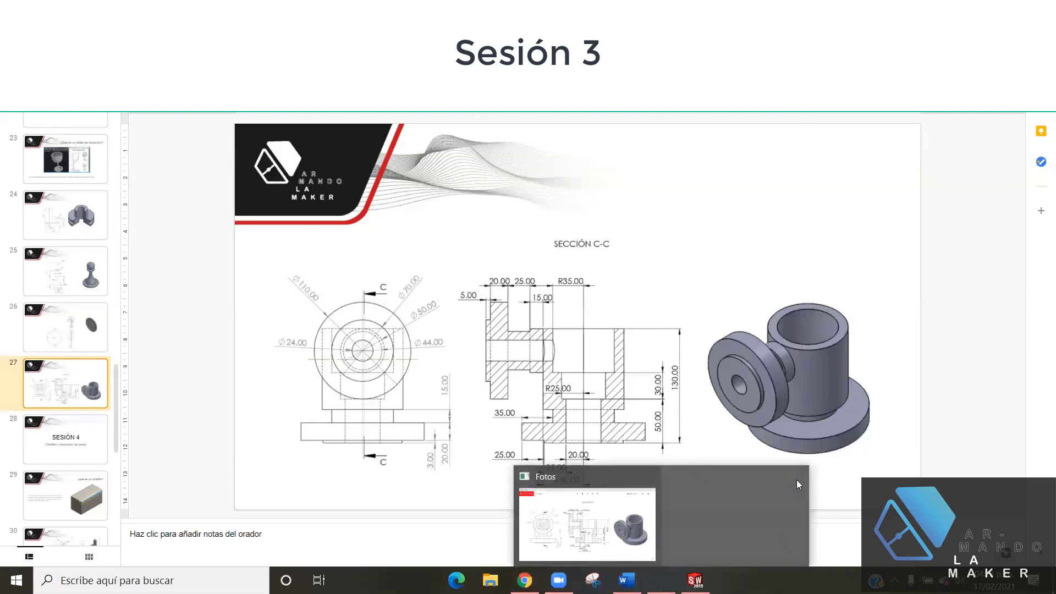
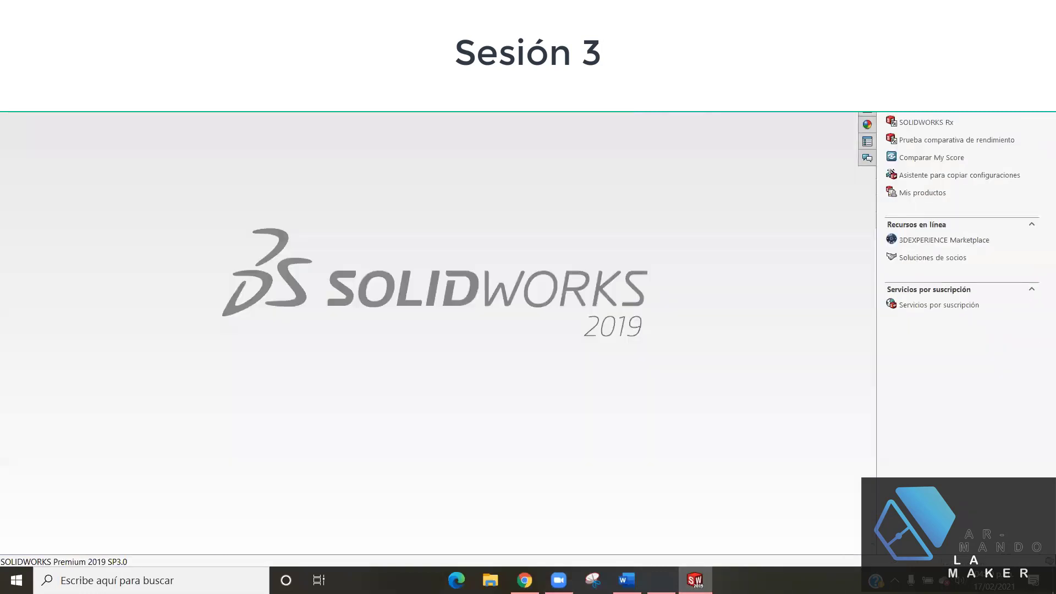
- Create a new part document in SOLIDWORKS
{"action": "left_click", "coordinate": [110, 9]}
{"action": "left_click", "coordinate": [252, 13]}
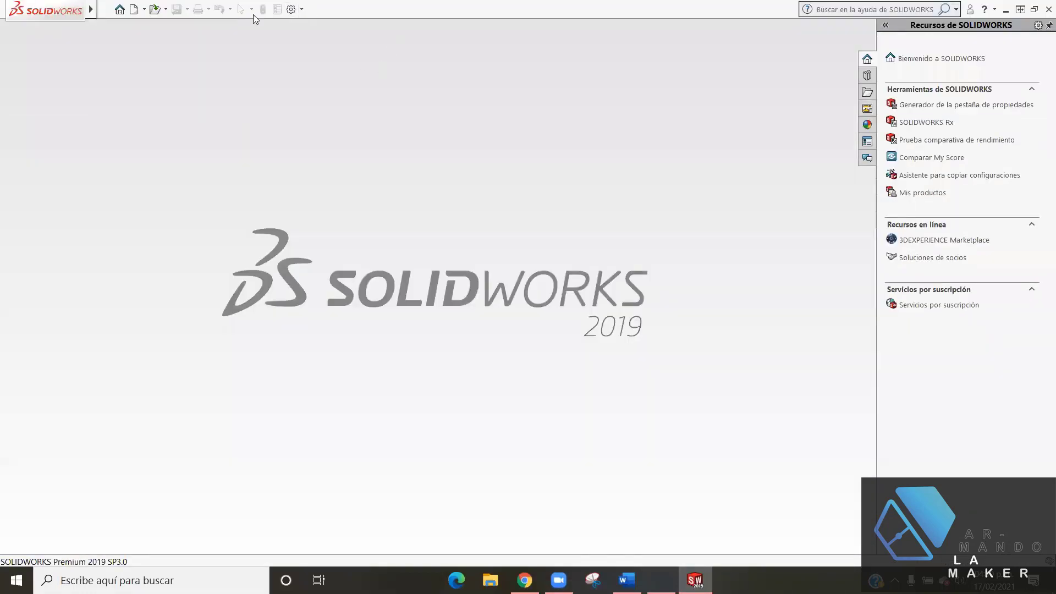
{"action": "left_click", "coordinate": [144, 10]}
{"action": "left_click", "coordinate": [148, 25]}
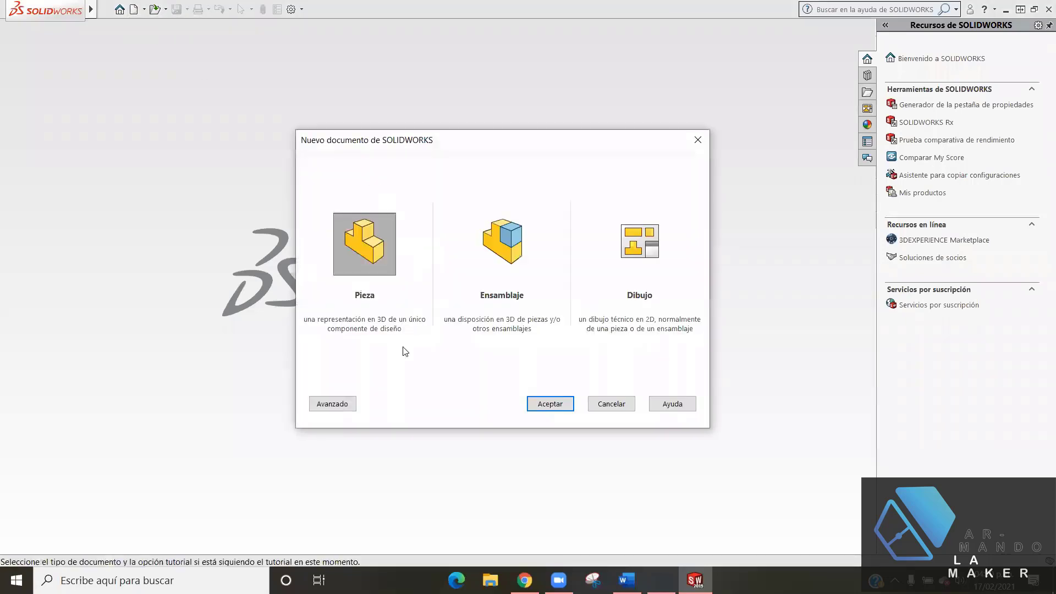
{"action": "left_click", "coordinate": [559, 404]}
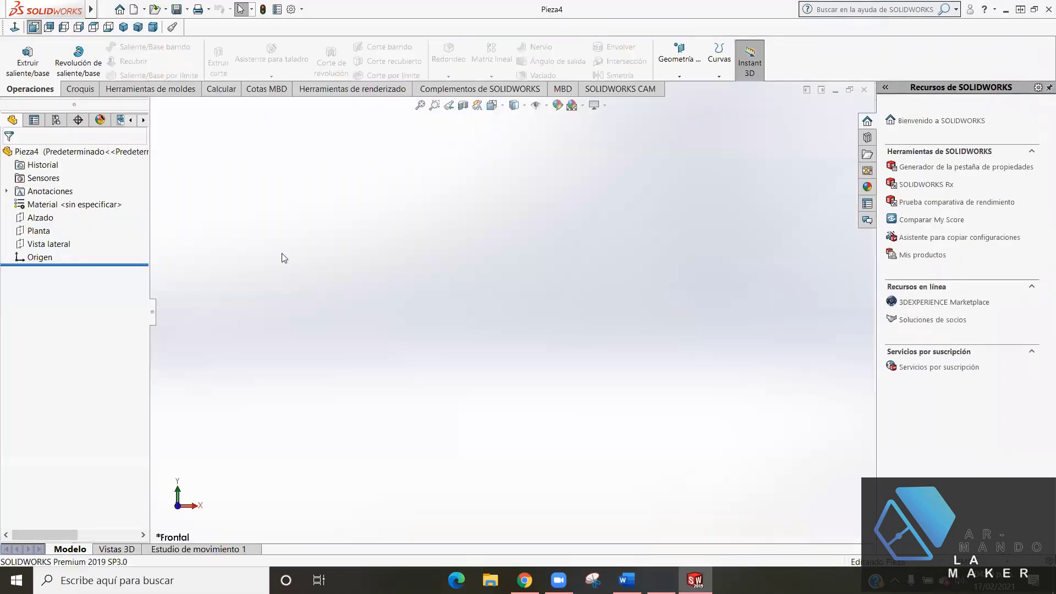
- Start a new sketch on the Vista lateral plane
{"action": "left_click", "coordinate": [27, 249]}
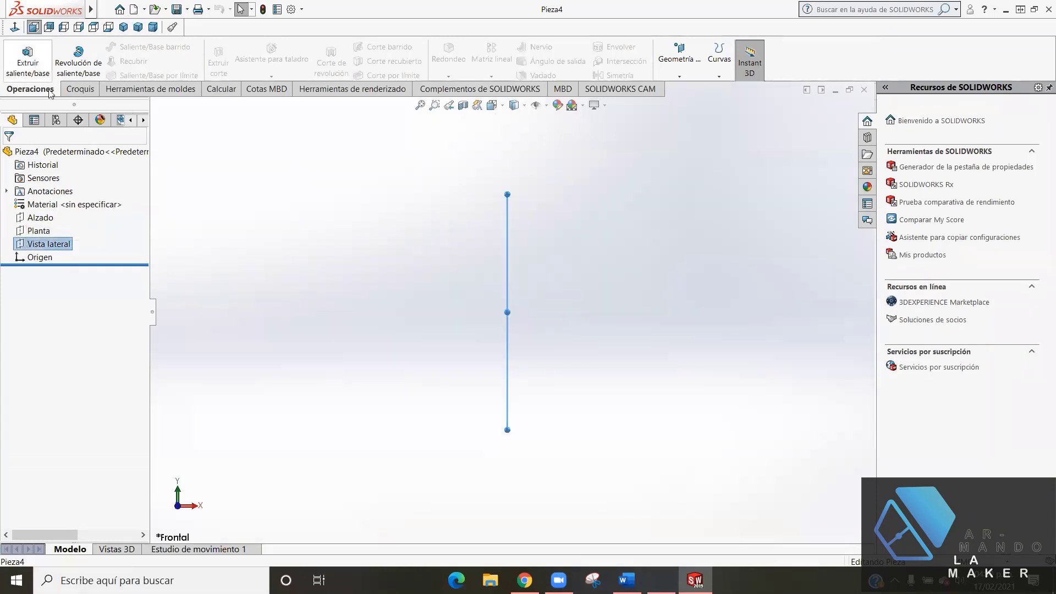
{"action": "left_click", "coordinate": [81, 88]}
{"action": "left_click", "coordinate": [19, 49]}
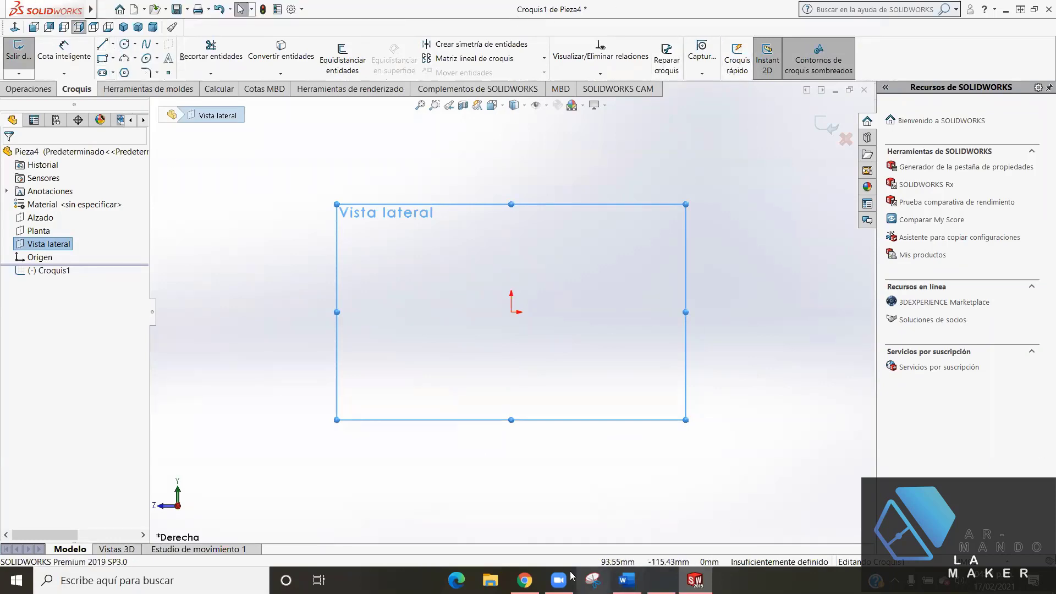
- Check the section C-C drawing in Chrome and, back in SOLIDWORKS, draw a vertical construction line about 381 mm long upward from the origin
{"action": "key", "text": "alt+Tab"}
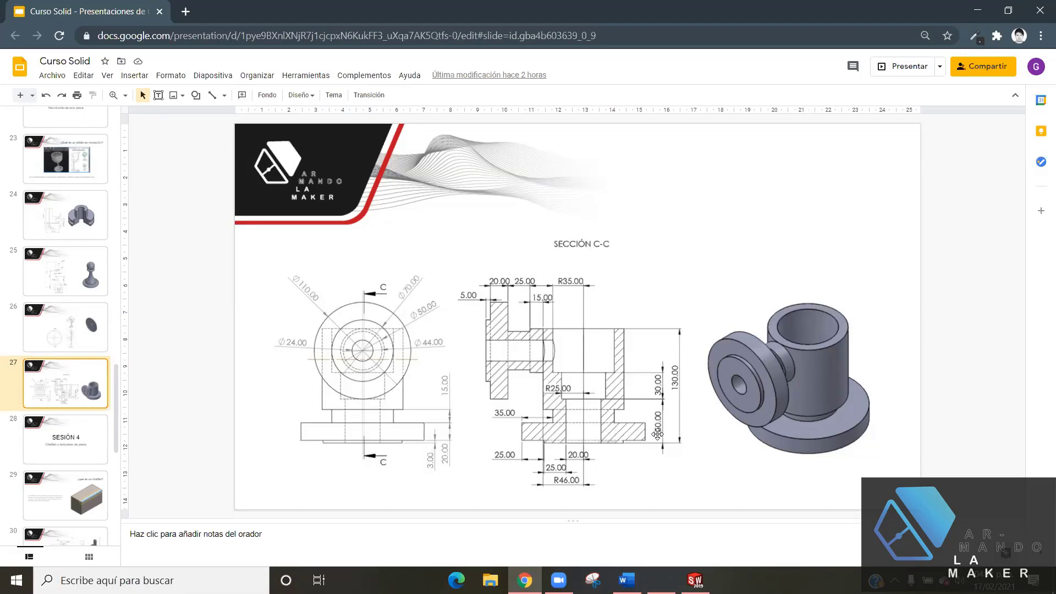
{"action": "left_click", "coordinate": [694, 580]}
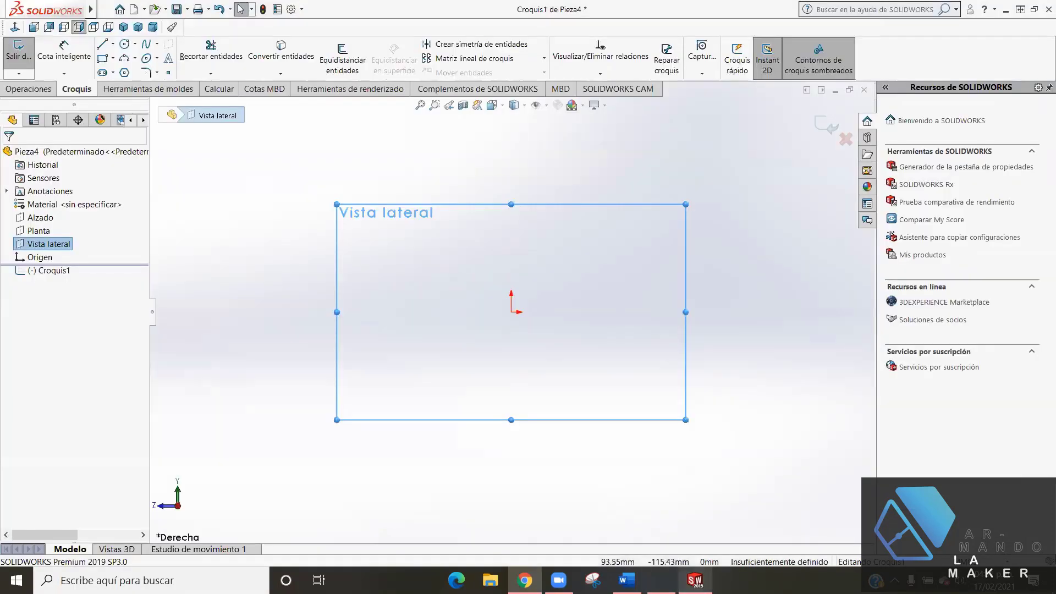
{"action": "left_click", "coordinate": [112, 43]}
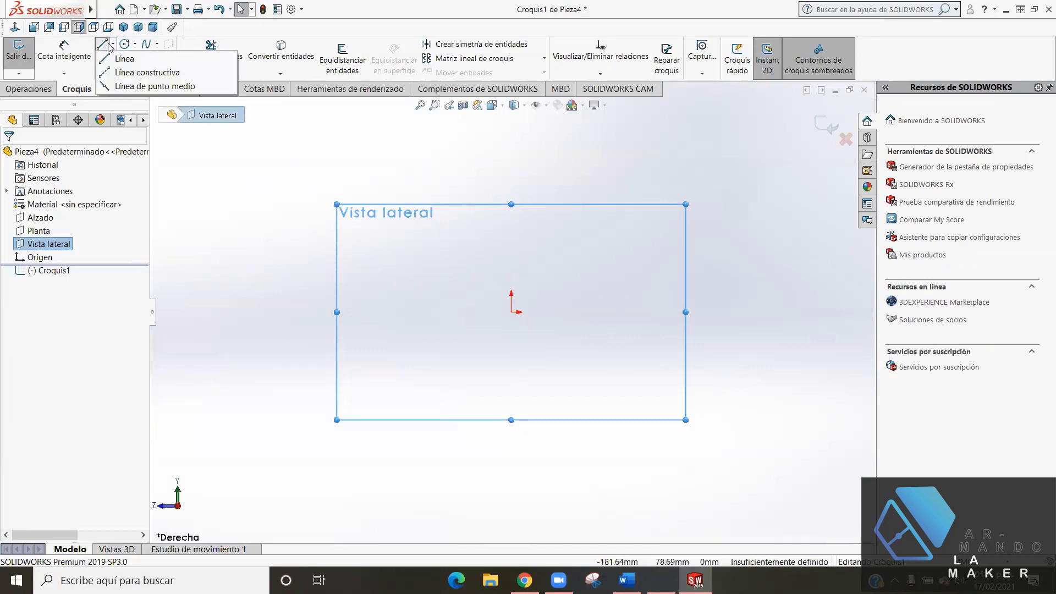
{"action": "left_click", "coordinate": [138, 72]}
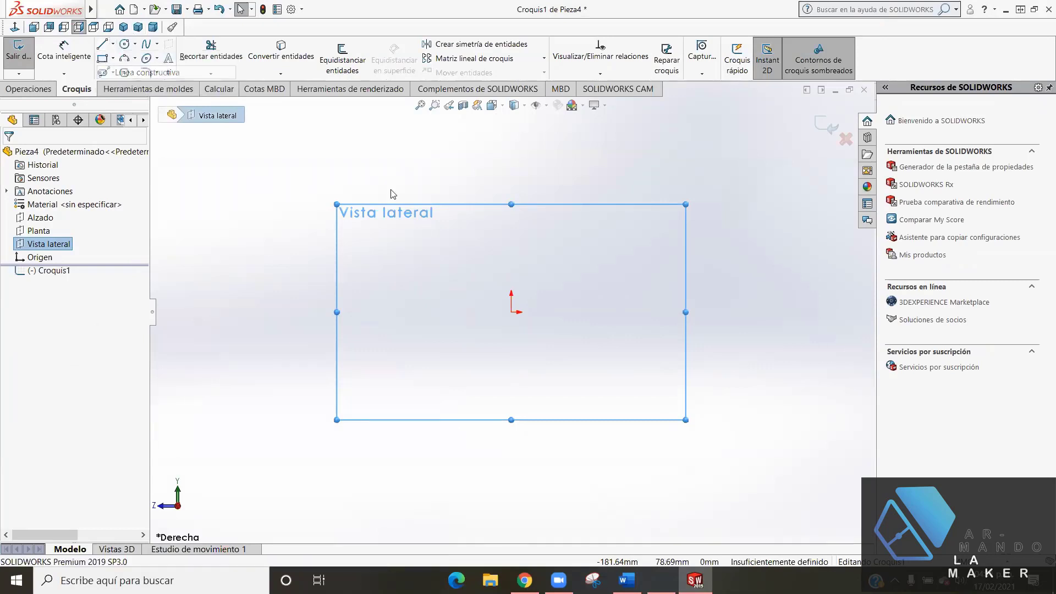
{"action": "left_click", "coordinate": [511, 312]}
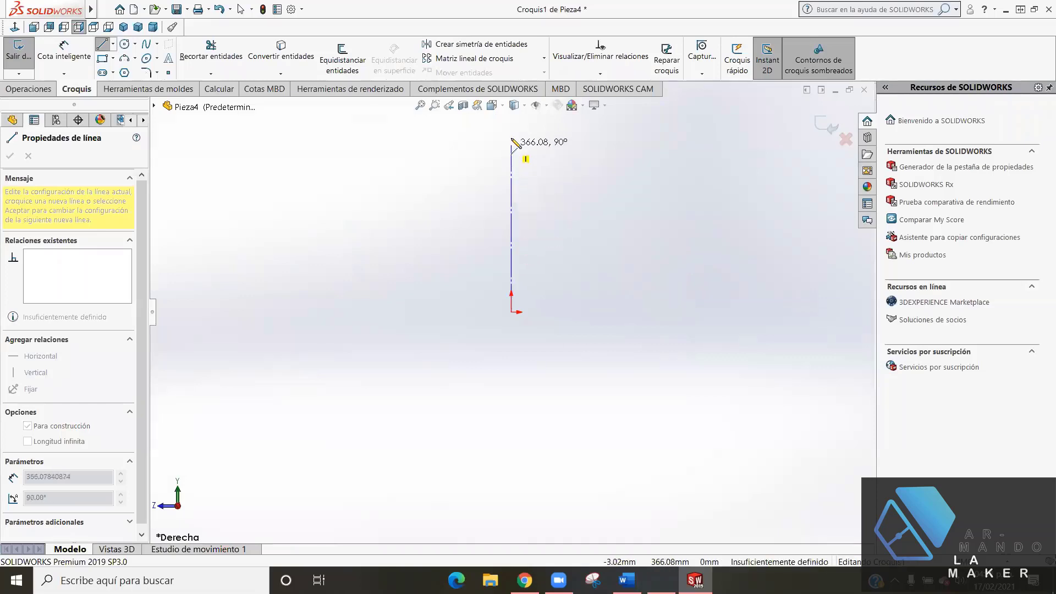
{"action": "left_click", "coordinate": [511, 139]}
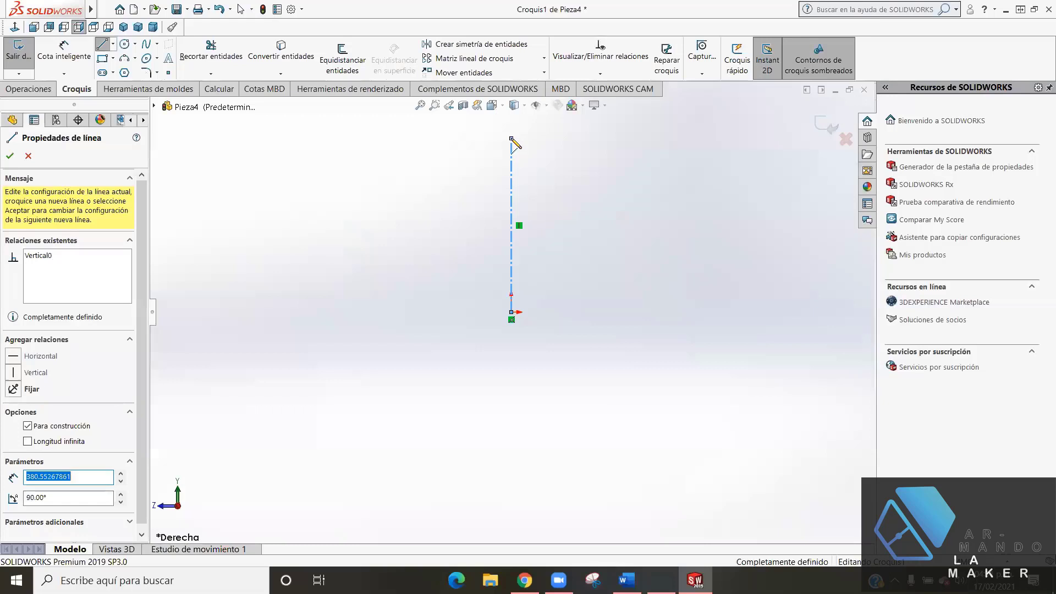
{"action": "key", "text": "Escape"}
{"action": "key", "text": "Escape"}
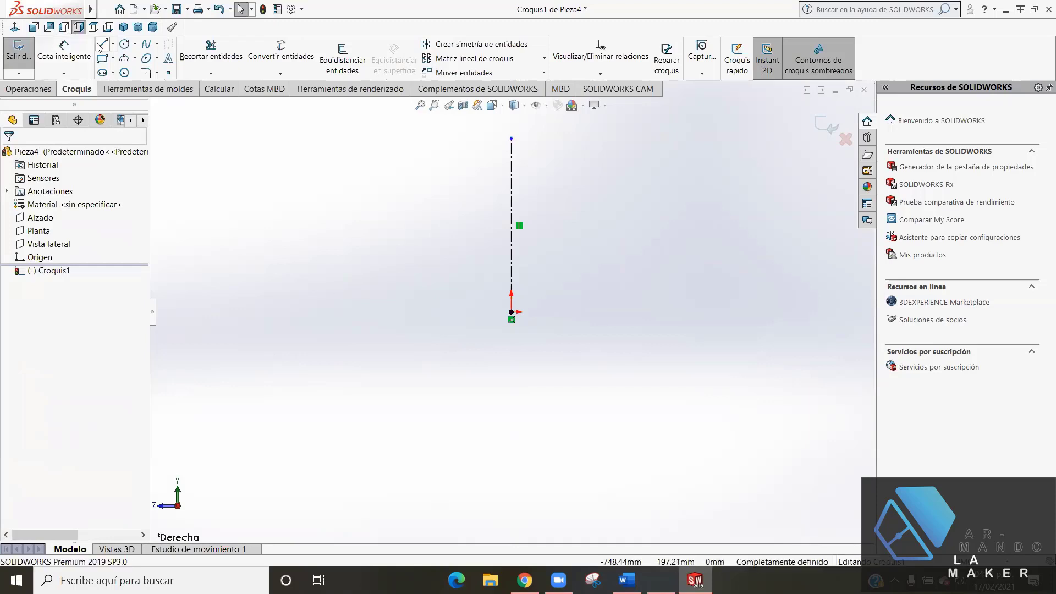
- Sketch the flange outline right of the axis at origin height: base line about 52 mm, short riser, 74 mm outward, 42 mm up, and back inward
{"action": "scroll", "coordinate": [542, 301], "scroll_direction": "down", "scroll_amount": 3}
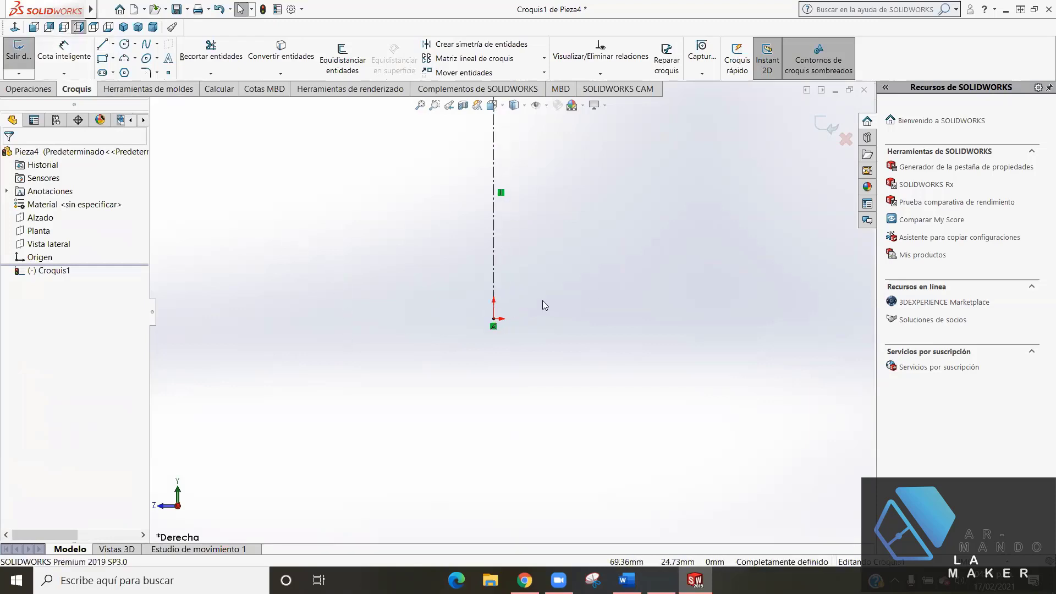
{"action": "left_click", "coordinate": [101, 44]}
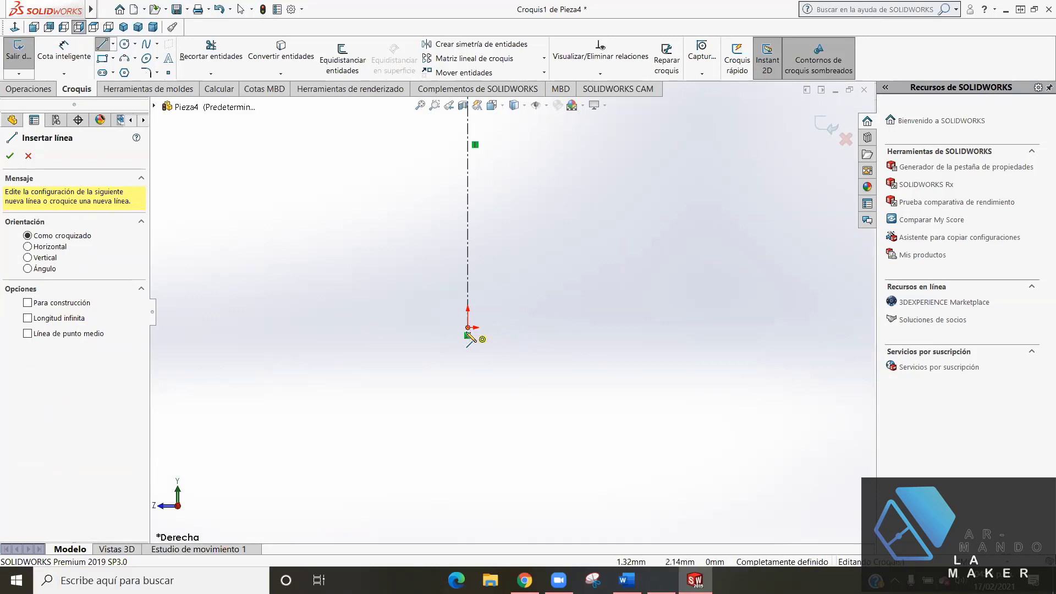
{"action": "left_click", "coordinate": [534, 328]}
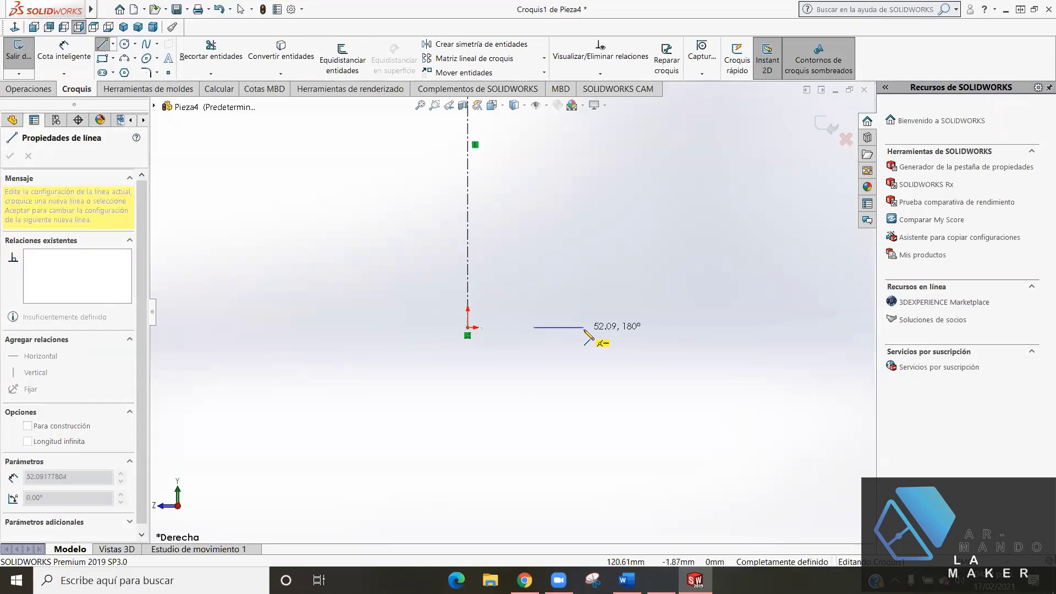
{"action": "left_click", "coordinate": [584, 328]}
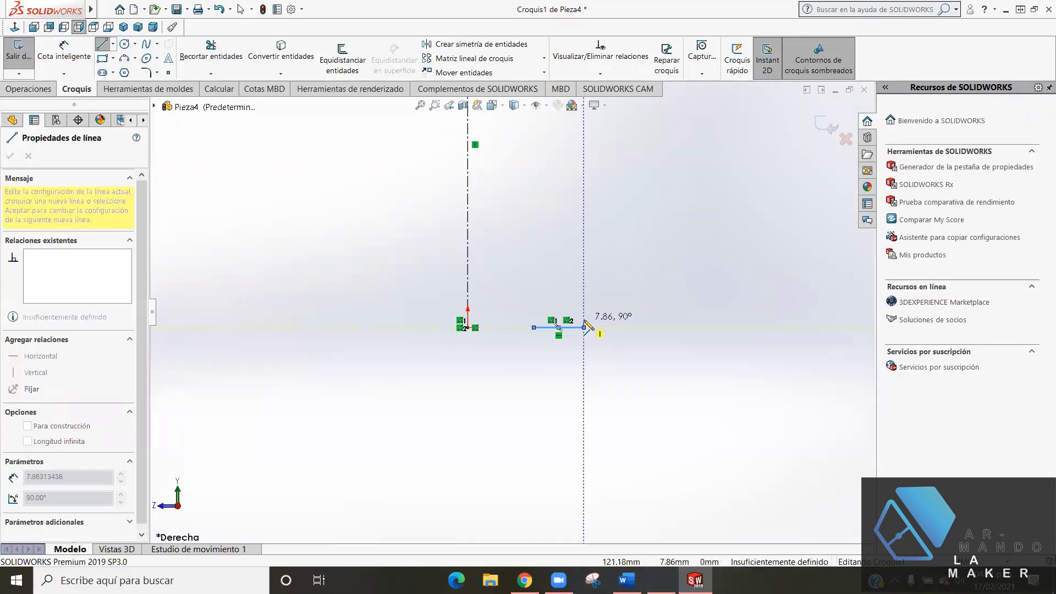
{"action": "left_click", "coordinate": [584, 317]}
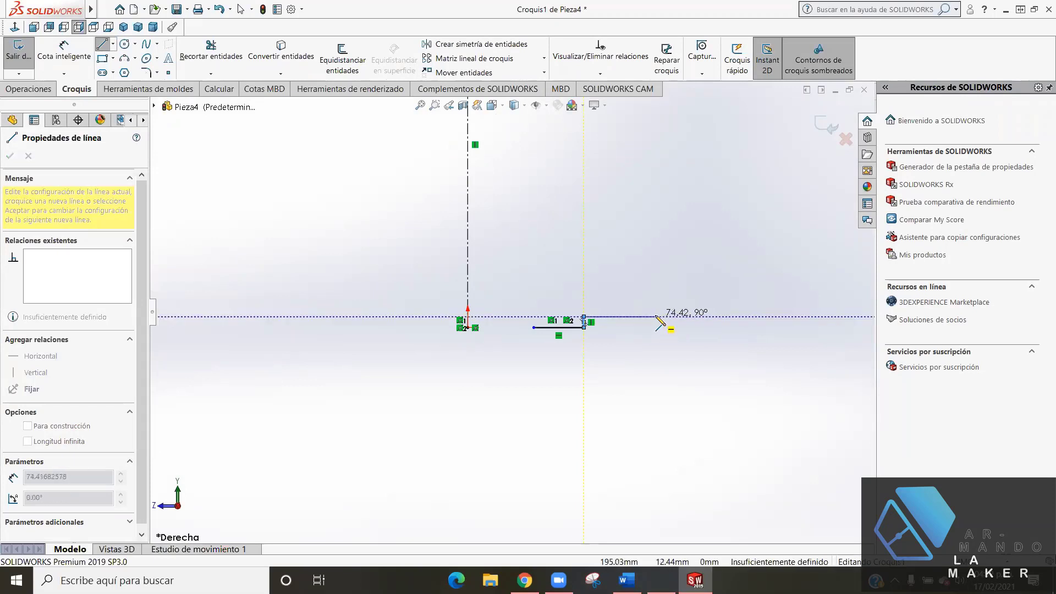
{"action": "left_click", "coordinate": [655, 317]}
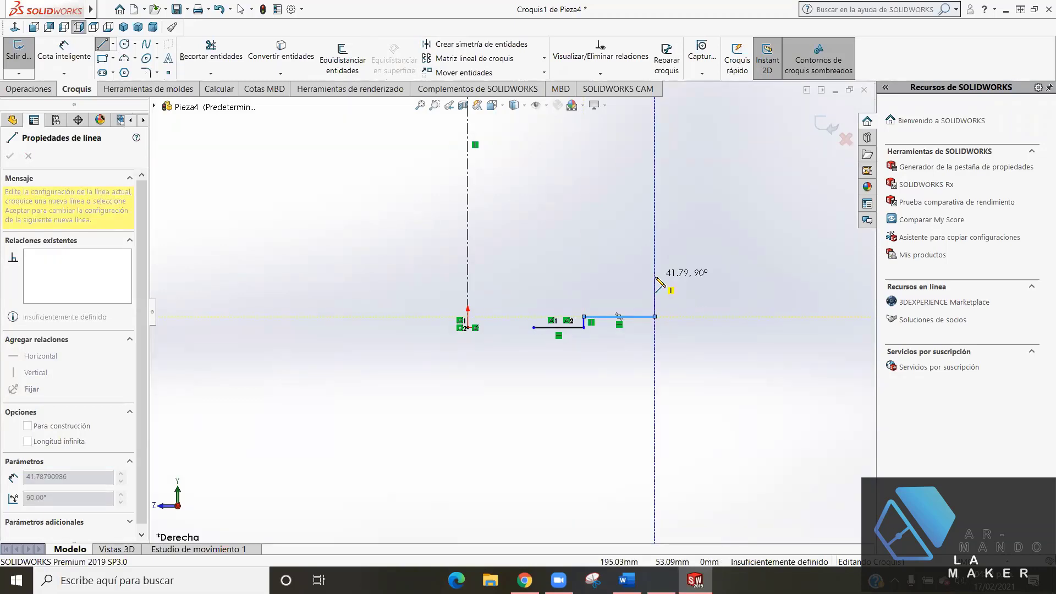
{"action": "left_click", "coordinate": [655, 276]}
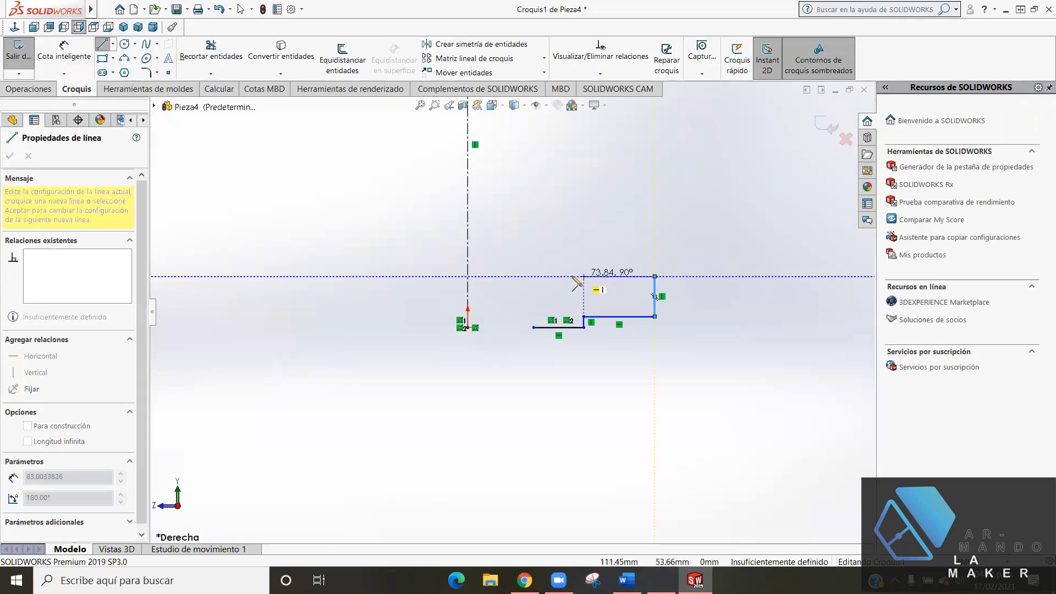
{"action": "left_click", "coordinate": [559, 277]}
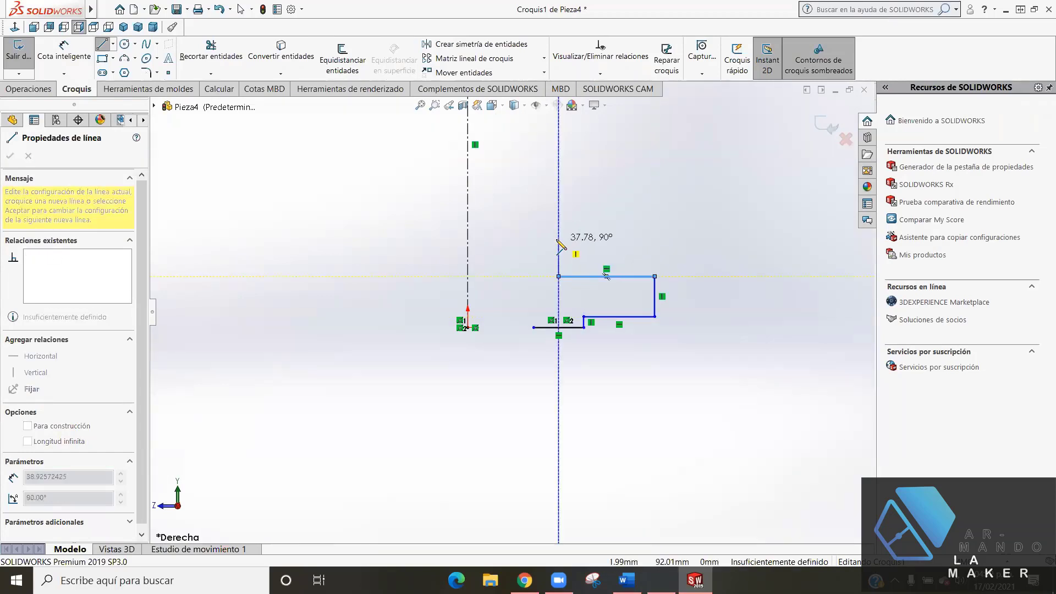
- Continue the profile with the stepped neck and the outer wall up to the axis's upper end, adding the wall's short upper edge
{"action": "left_click", "coordinate": [559, 241]}
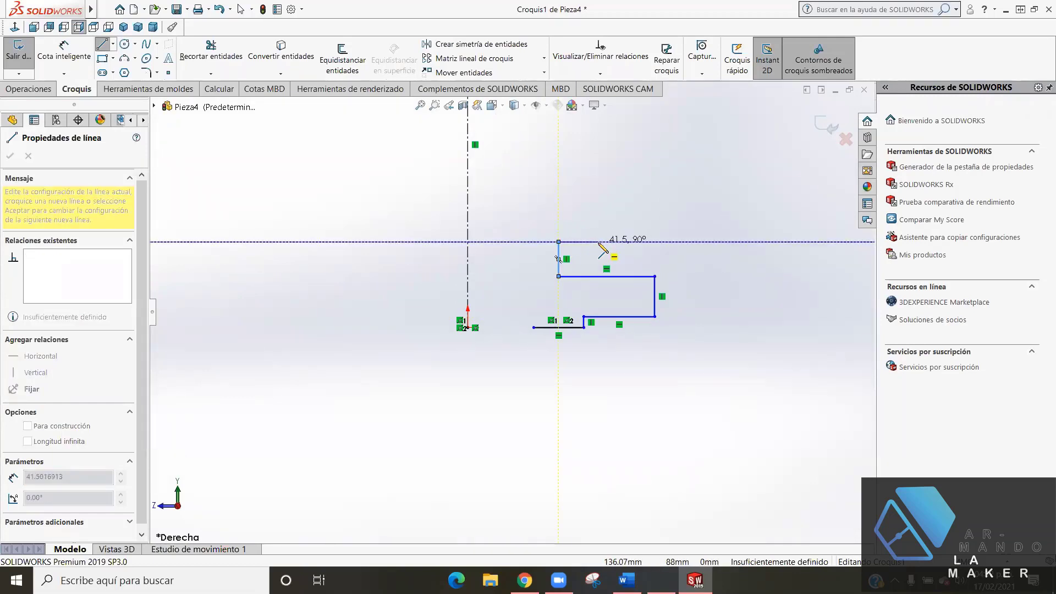
{"action": "left_click", "coordinate": [621, 241]}
{"action": "scroll", "coordinate": [511, 314], "scroll_direction": "up", "scroll_amount": 3}
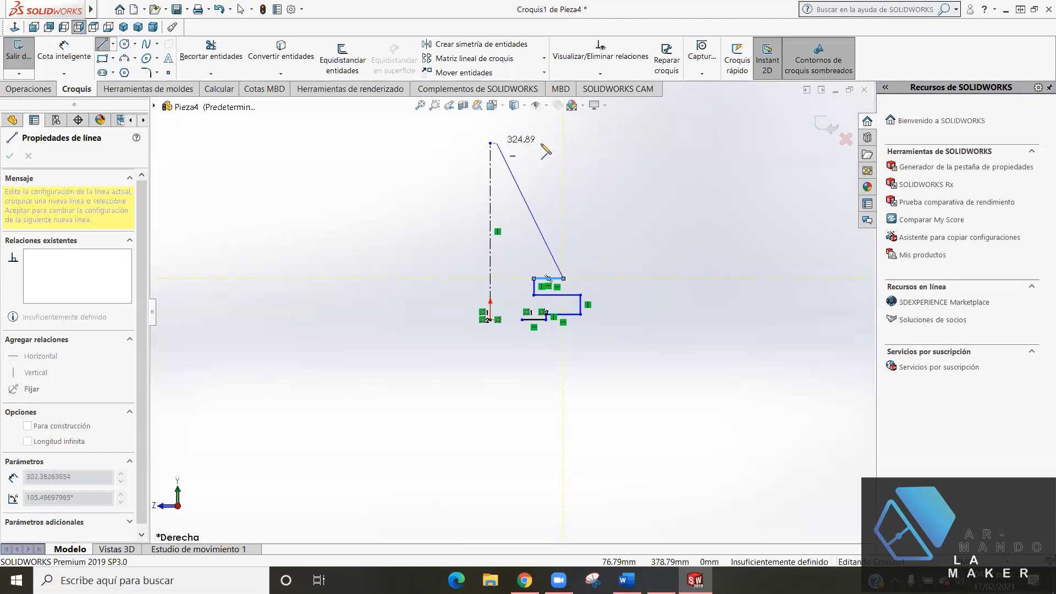
{"action": "left_click", "coordinate": [563, 143]}
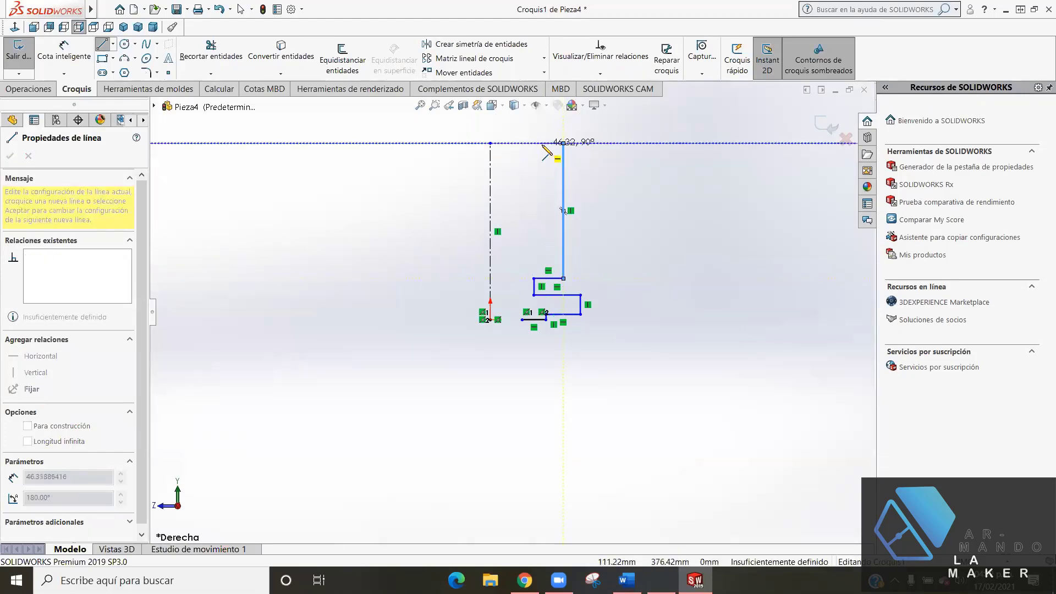
{"action": "left_click", "coordinate": [547, 143]}
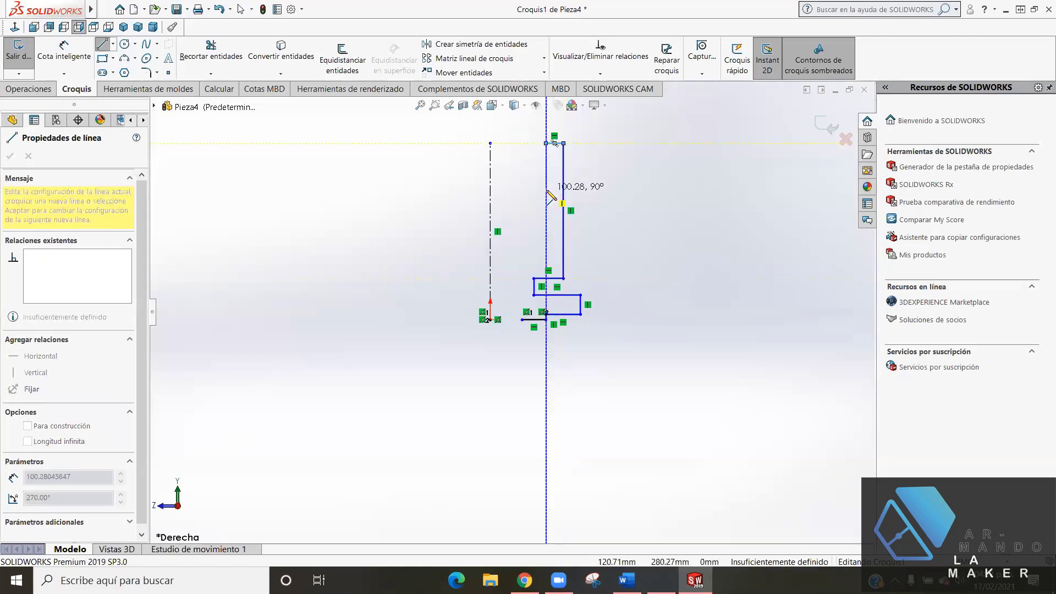
- Complete the stepped inner bore with an inward ledge about 39 mm wide and a narrower second ledge, closing the profile at its starting point
{"action": "left_click", "coordinate": [546, 196]}
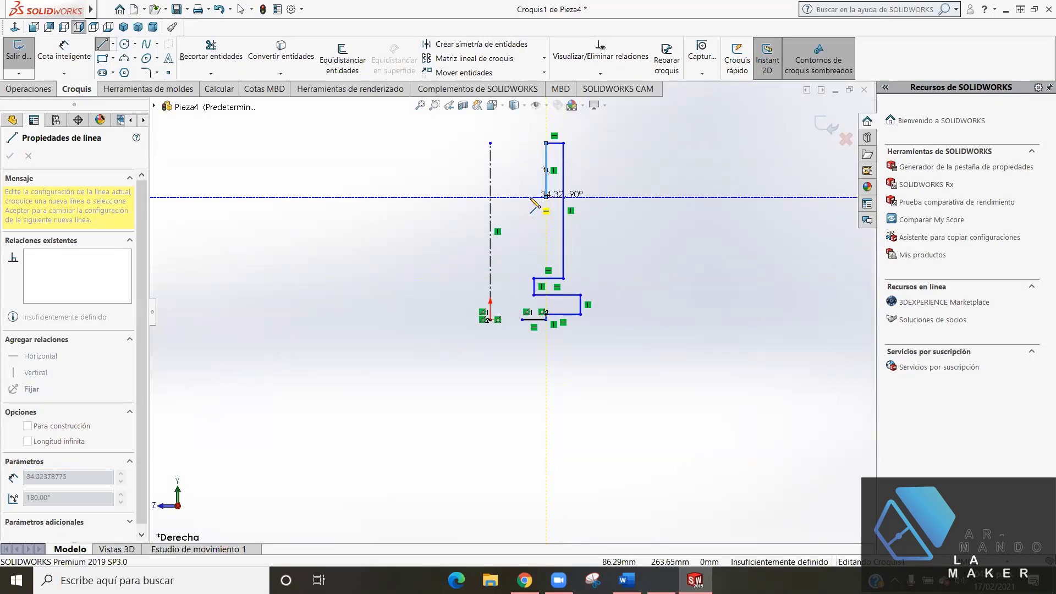
{"action": "scroll", "coordinate": [534, 170], "scroll_direction": "down", "scroll_amount": 2}
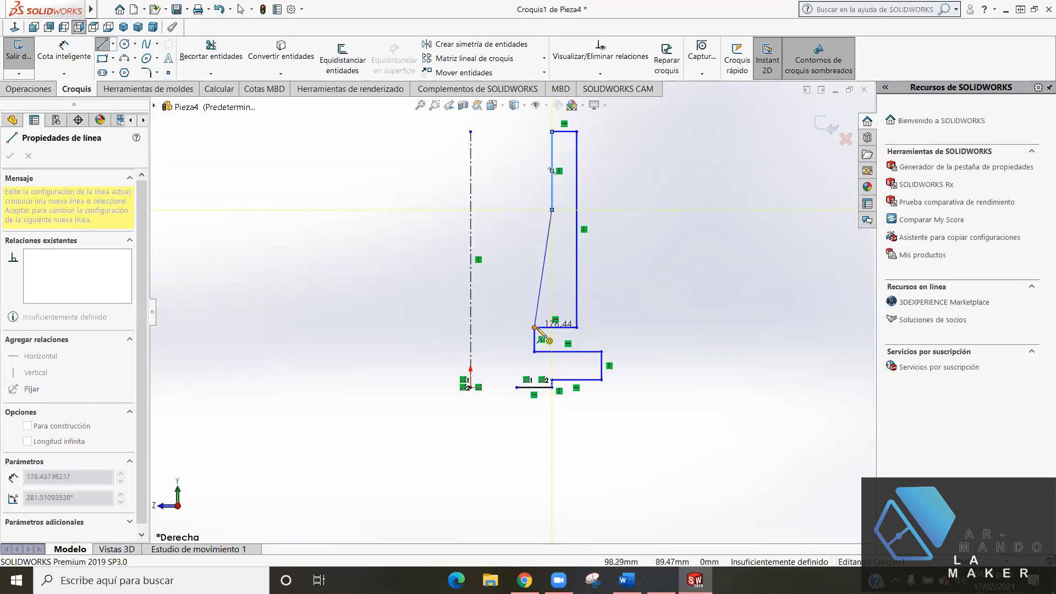
{"action": "left_click", "coordinate": [552, 210]}
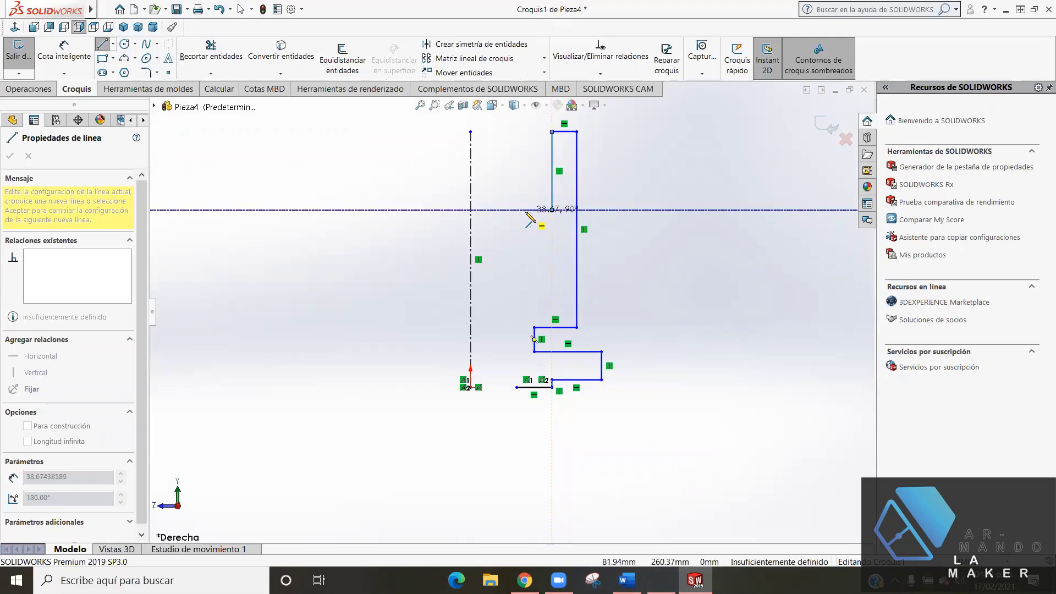
{"action": "left_click", "coordinate": [525, 210]}
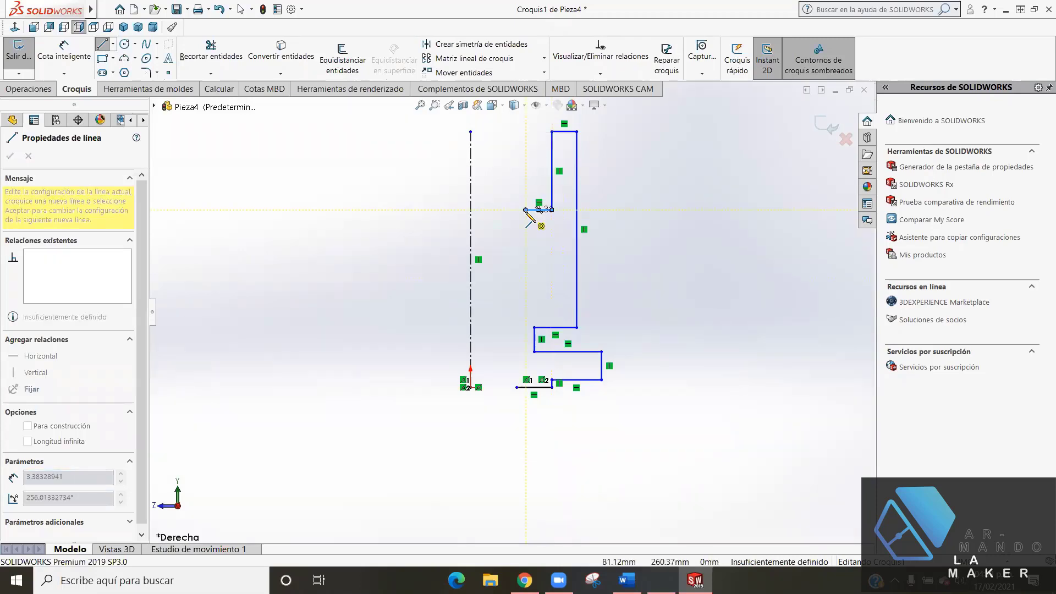
{"action": "left_click", "coordinate": [508, 284]}
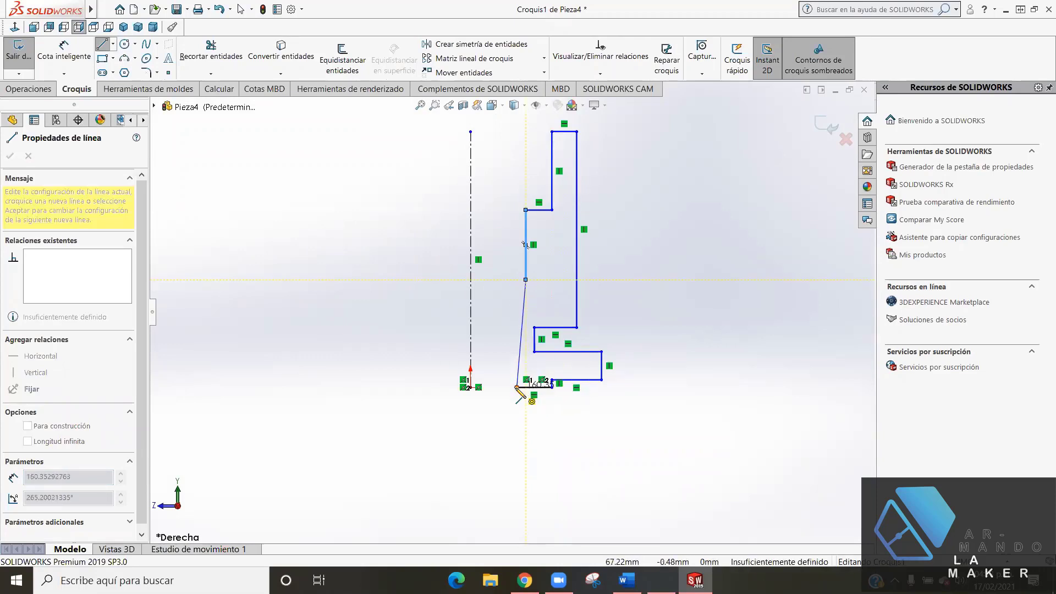
{"action": "left_click", "coordinate": [520, 282]}
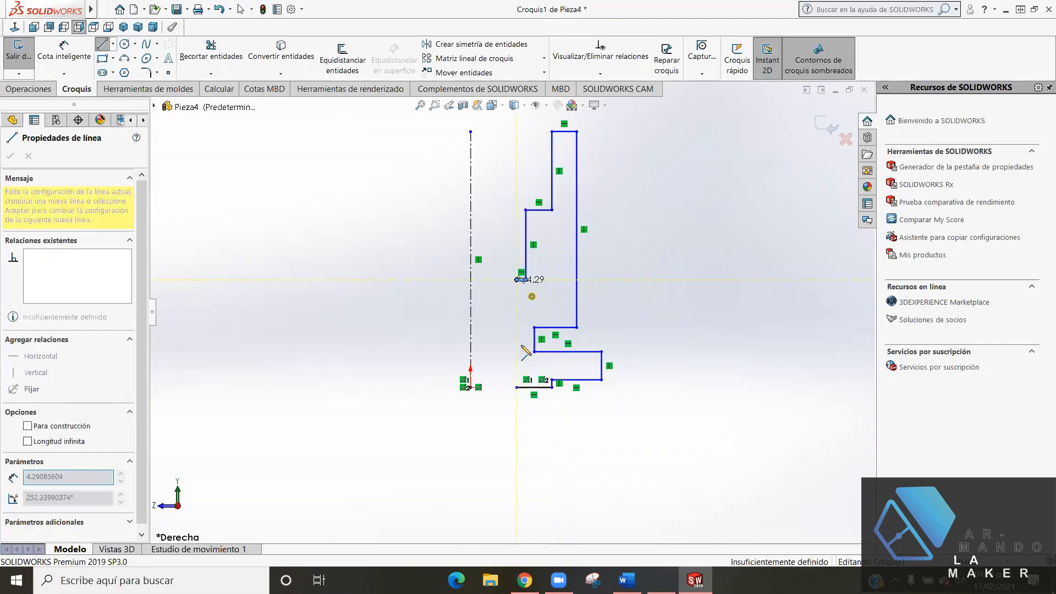
{"action": "left_click", "coordinate": [517, 387]}
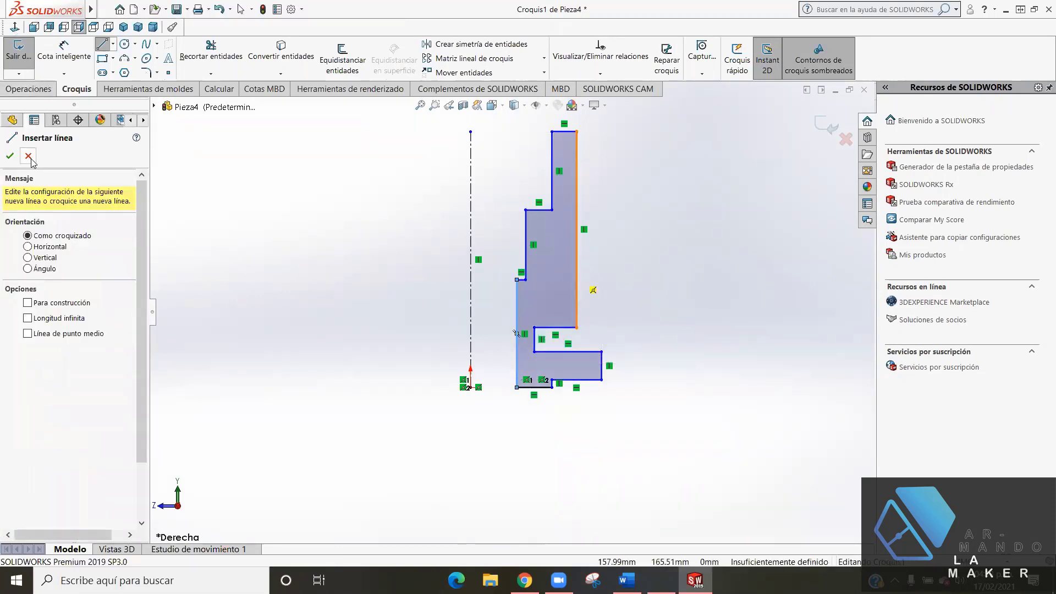
{"action": "left_click", "coordinate": [10, 156]}
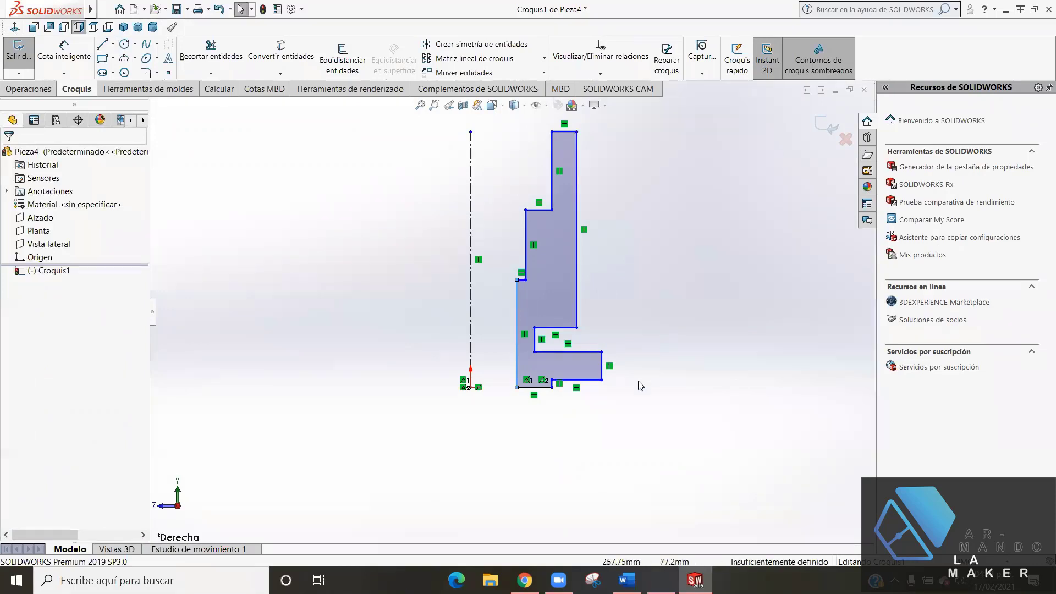
- Check the section C-C drawing in Chrome and, back in SOLIDWORKS, dimension the inner bore edge 20 mm from the axis, placed below the profile
{"action": "scroll", "coordinate": [643, 179], "scroll_direction": "down", "scroll_amount": 3}
{"action": "scroll", "coordinate": [556, 255], "scroll_direction": "up", "scroll_amount": 3}
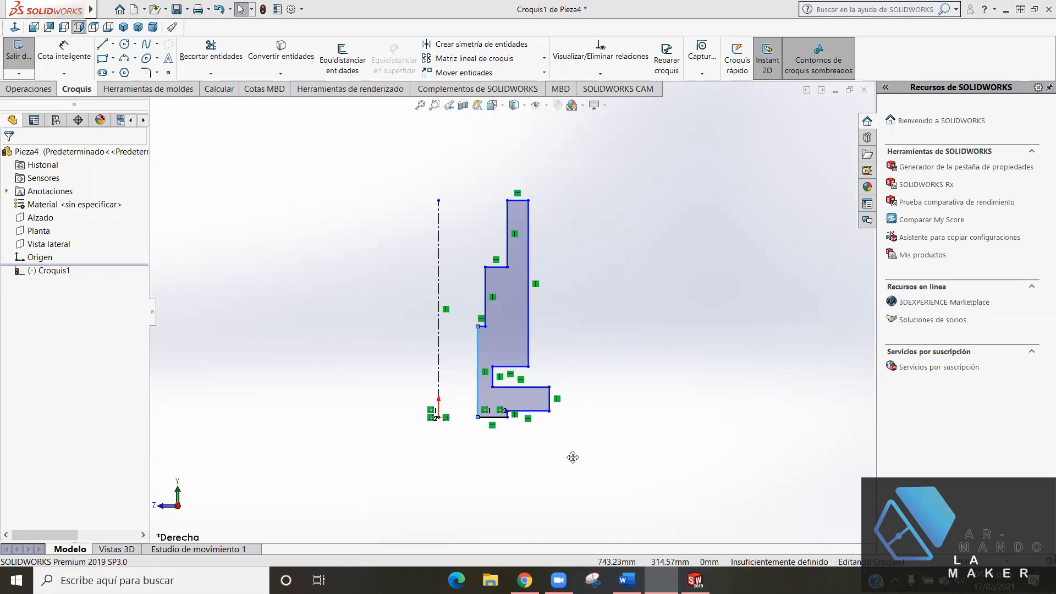
{"action": "key", "text": "alt+Tab"}
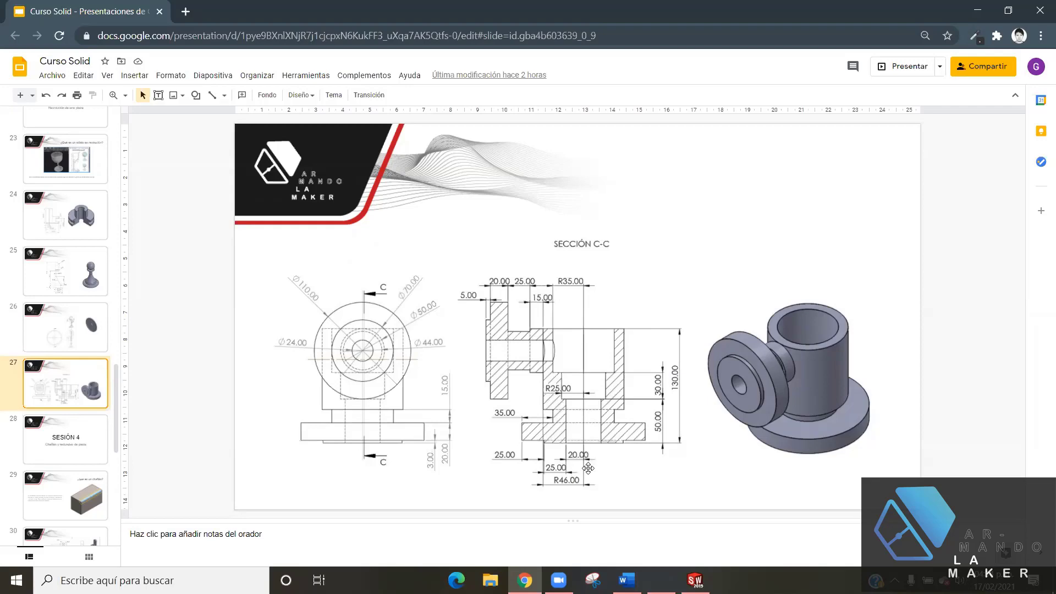
{"action": "left_click", "coordinate": [694, 580]}
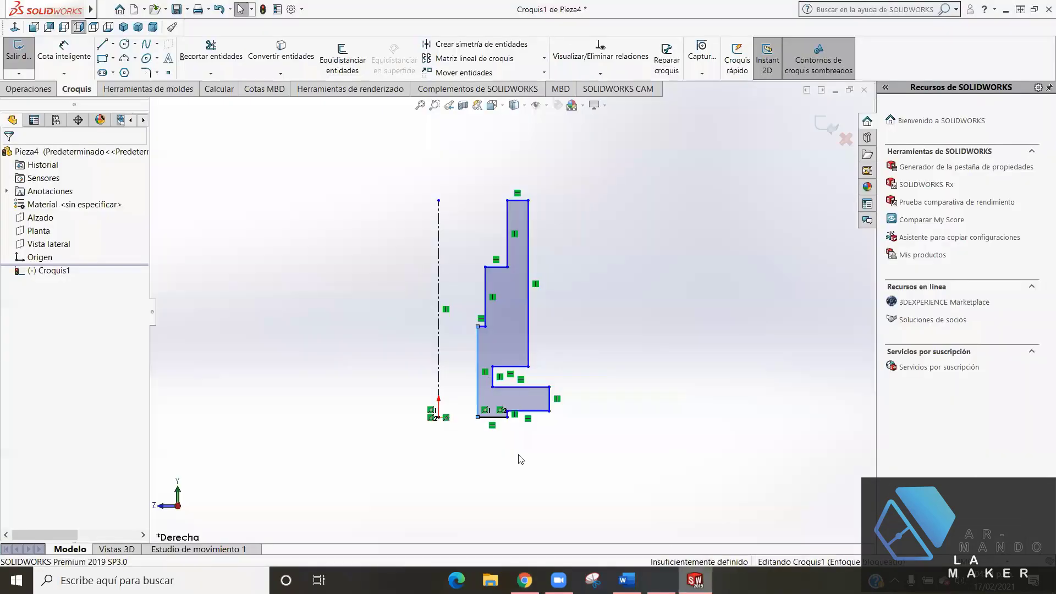
{"action": "scroll", "coordinate": [483, 405], "scroll_direction": "down", "scroll_amount": 3}
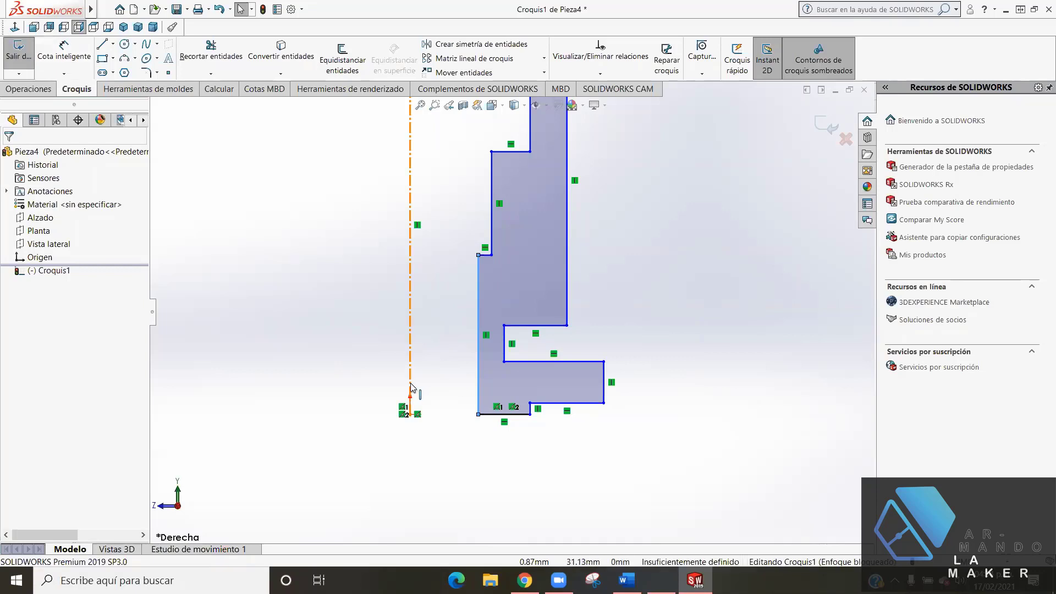
{"action": "left_click", "coordinate": [64, 51]}
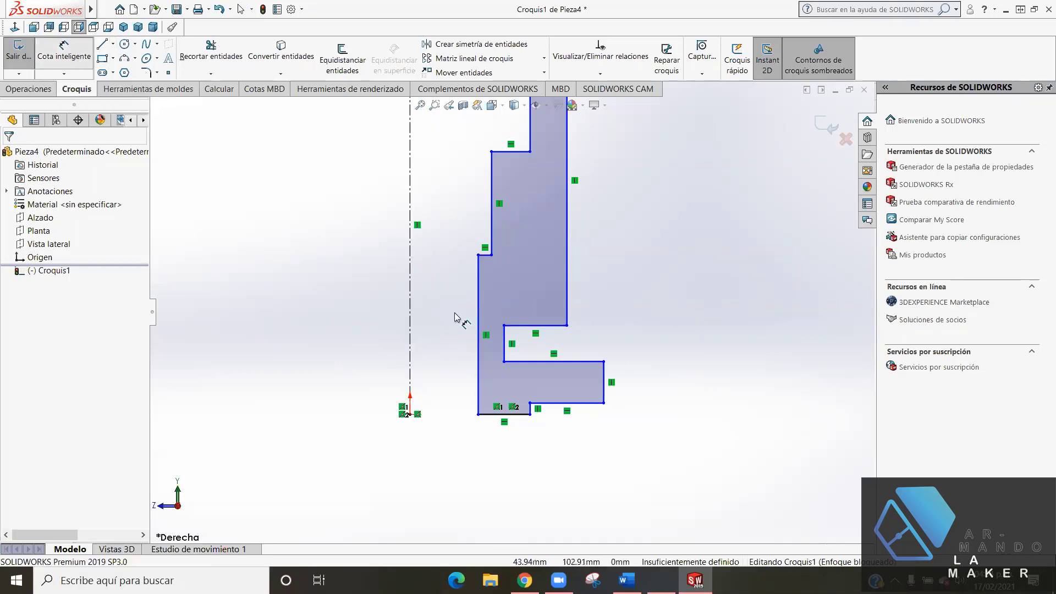
{"action": "left_click", "coordinate": [410, 329]}
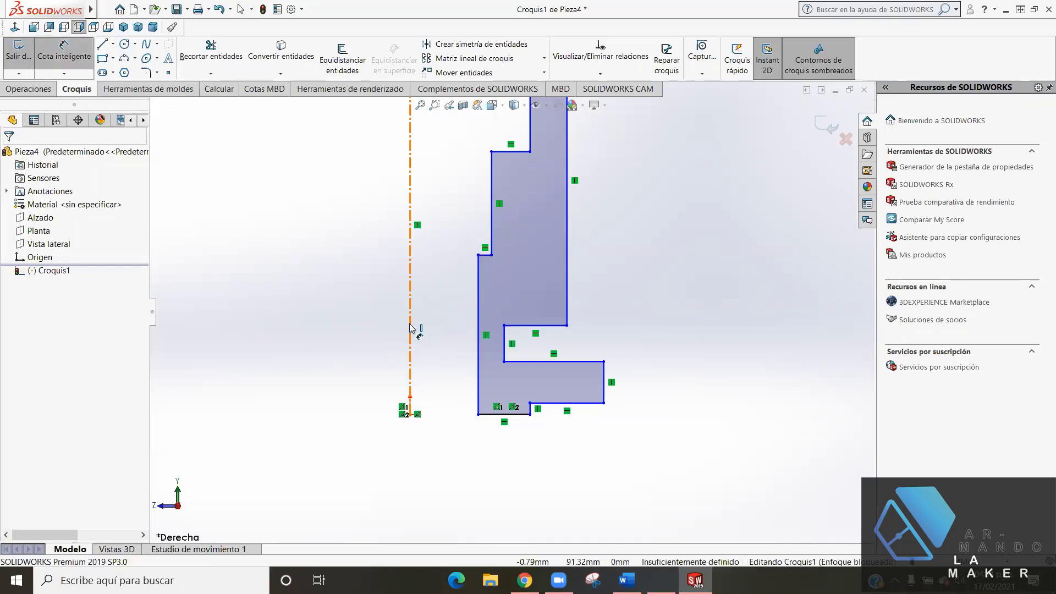
{"action": "left_click", "coordinate": [477, 396]}
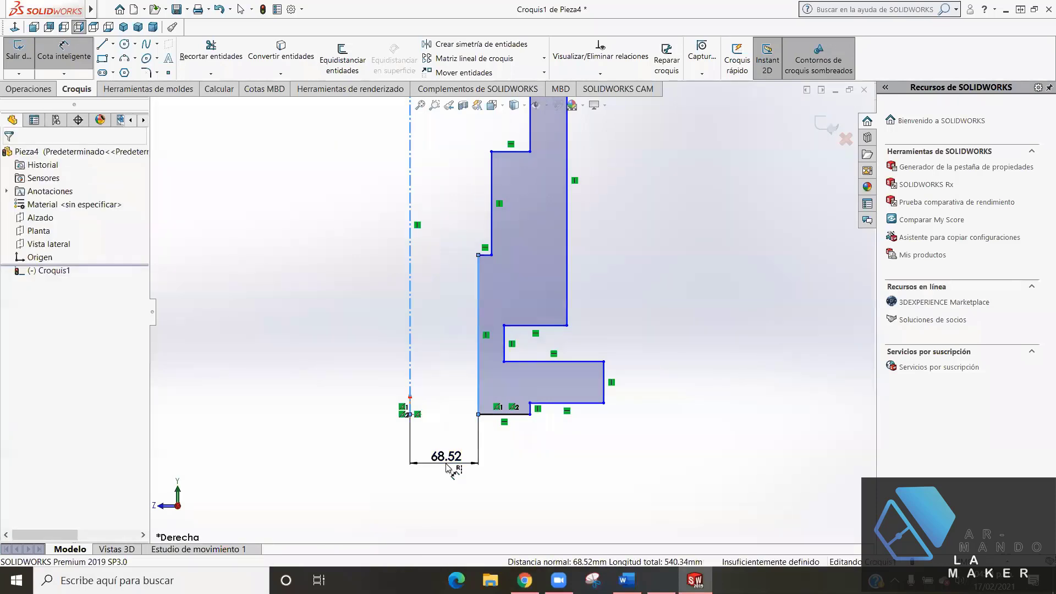
{"action": "left_click", "coordinate": [447, 468]}
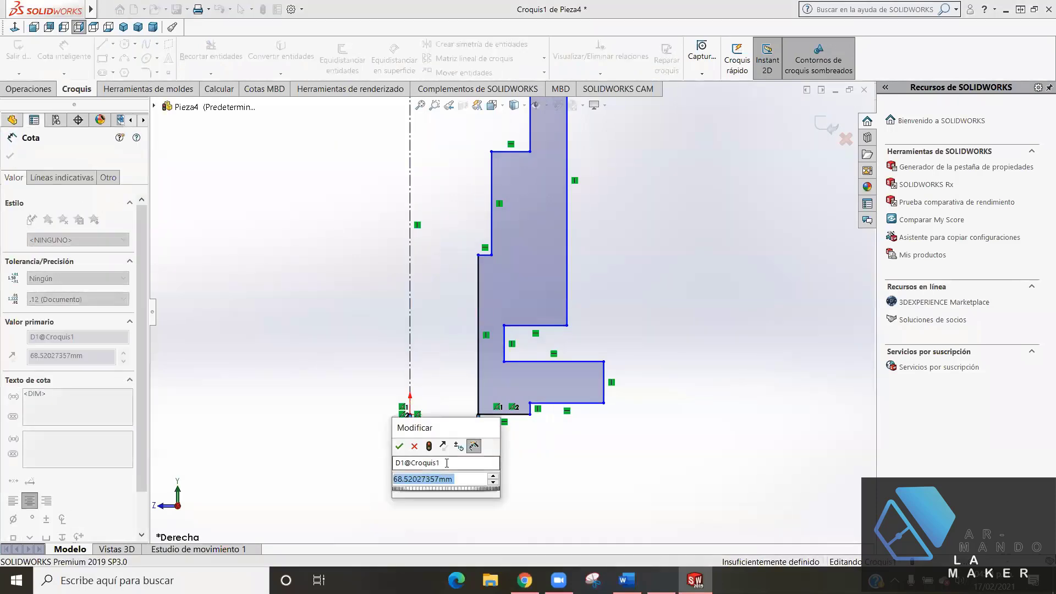
{"action": "type", "text": "20"}
{"action": "key", "text": "Return"}
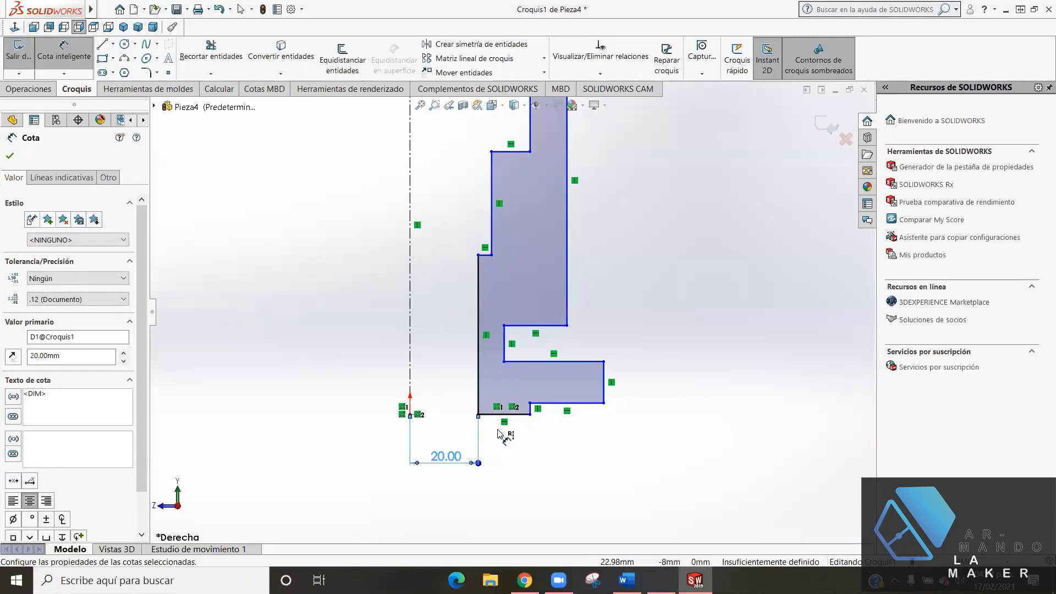
{"action": "left_click_drag", "start_coordinate": [445, 457], "coordinate": [444, 436]}
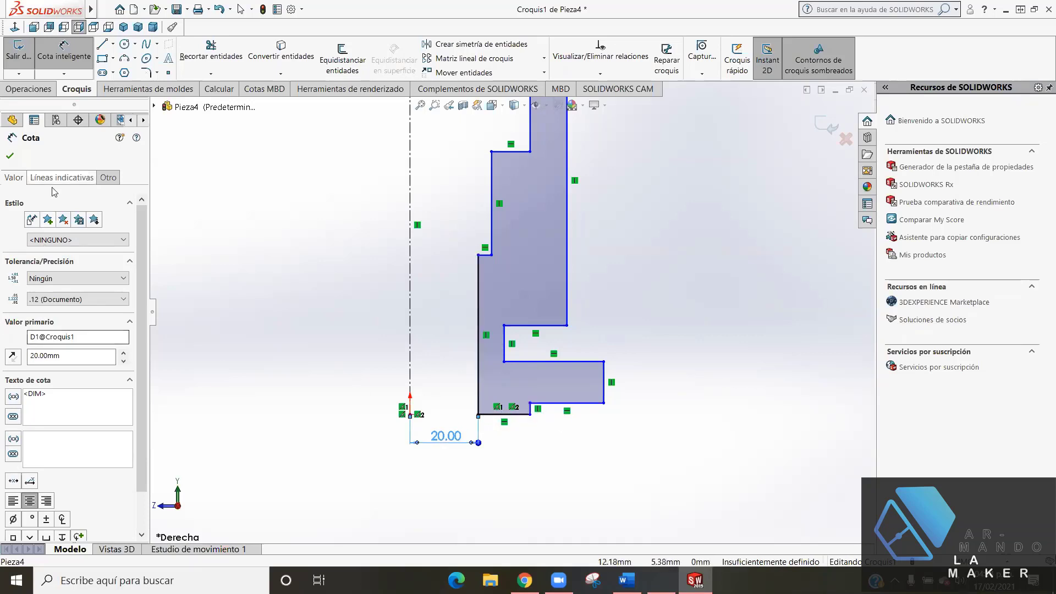
- Dimension the horizontal distance from the inner bore edge to the short base riser as 25 mm
{"action": "left_click", "coordinate": [478, 404]}
{"action": "left_click", "coordinate": [532, 409]}
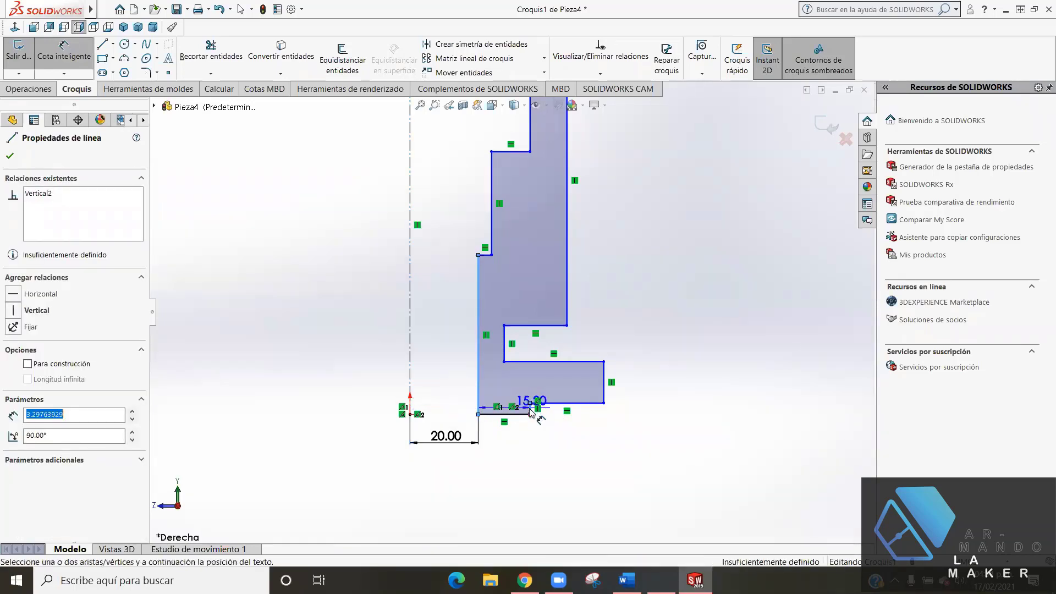
{"action": "left_click", "coordinate": [509, 444]}
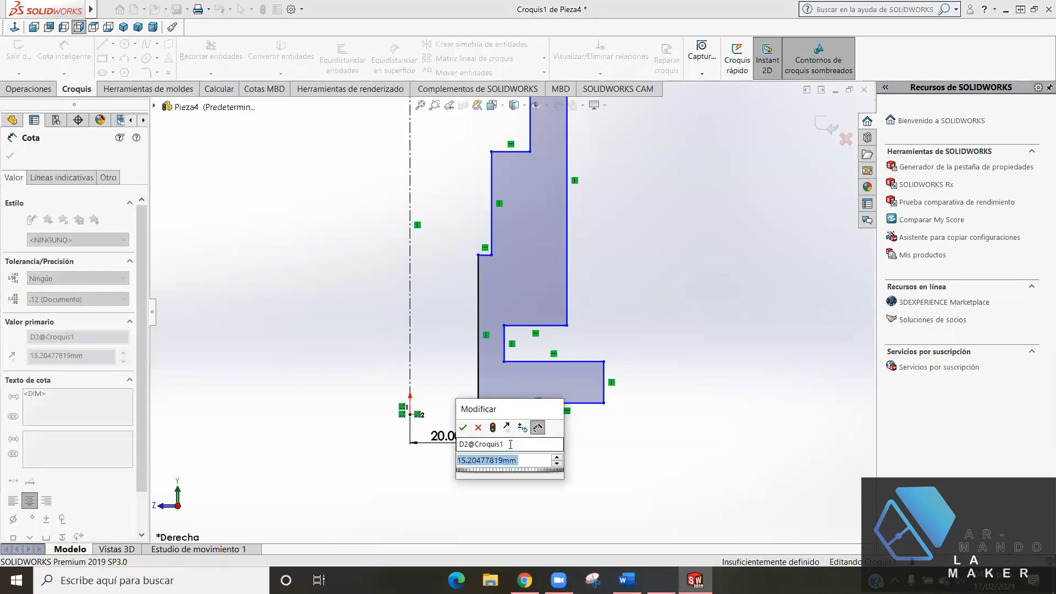
{"action": "type", "text": "254"}
{"action": "key", "text": "BackSpace"}
{"action": "key", "text": "Return"}
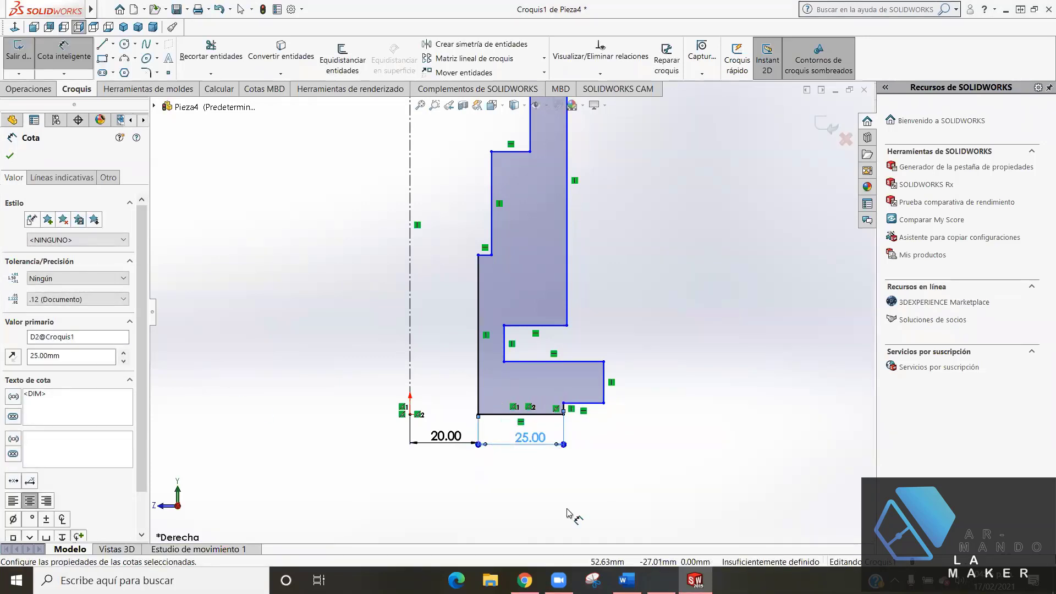
{"action": "left_click", "coordinate": [411, 374]}
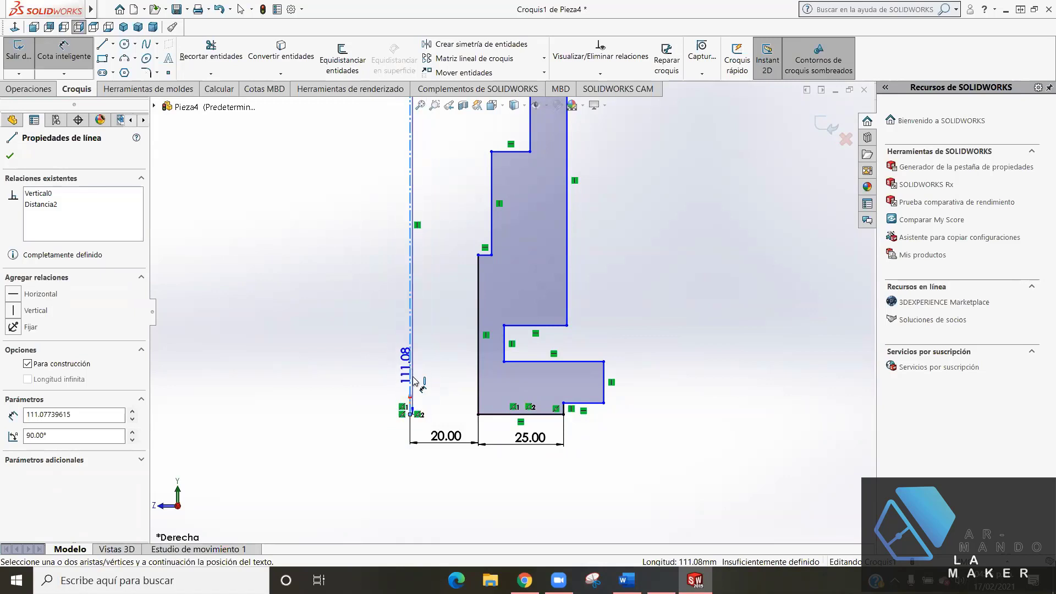
{"action": "key", "text": "Escape"}
{"action": "left_click", "coordinate": [604, 384]}
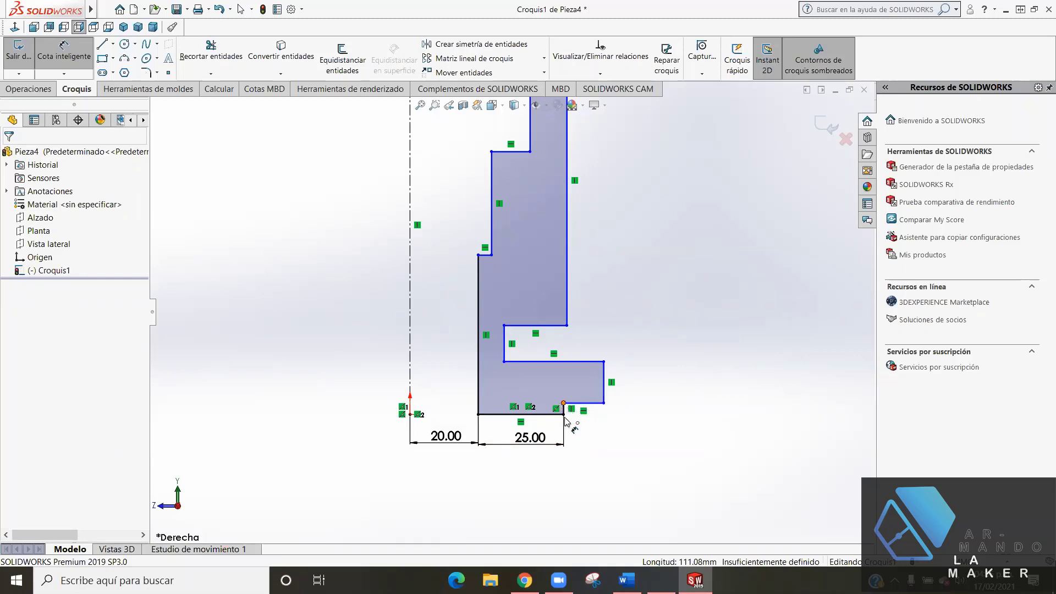
- Dimension the flange's lower horizontal edge, outside the short base riser, as 25 mm, placed below the profile
{"action": "left_click", "coordinate": [597, 406]}
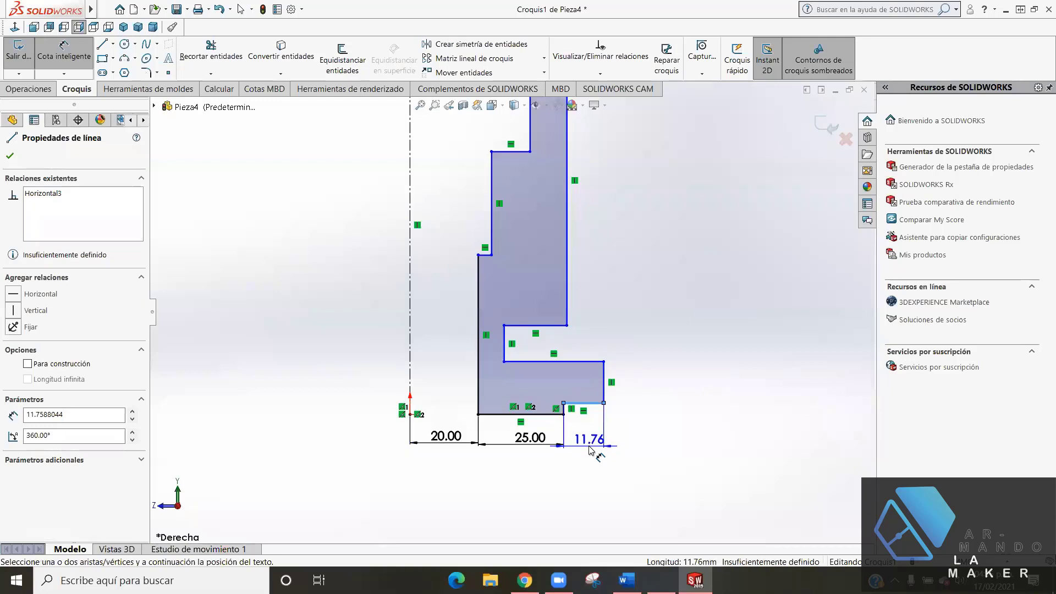
{"action": "left_click", "coordinate": [589, 450]}
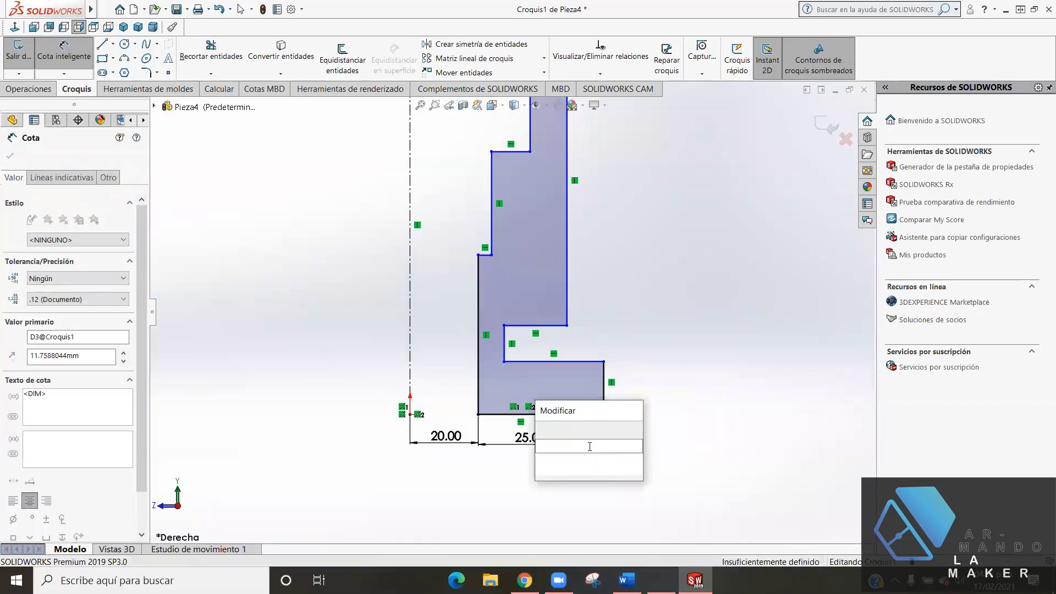
{"action": "key", "text": "Return"}
{"action": "type", "text": "25"}
{"action": "key", "text": "Return"}
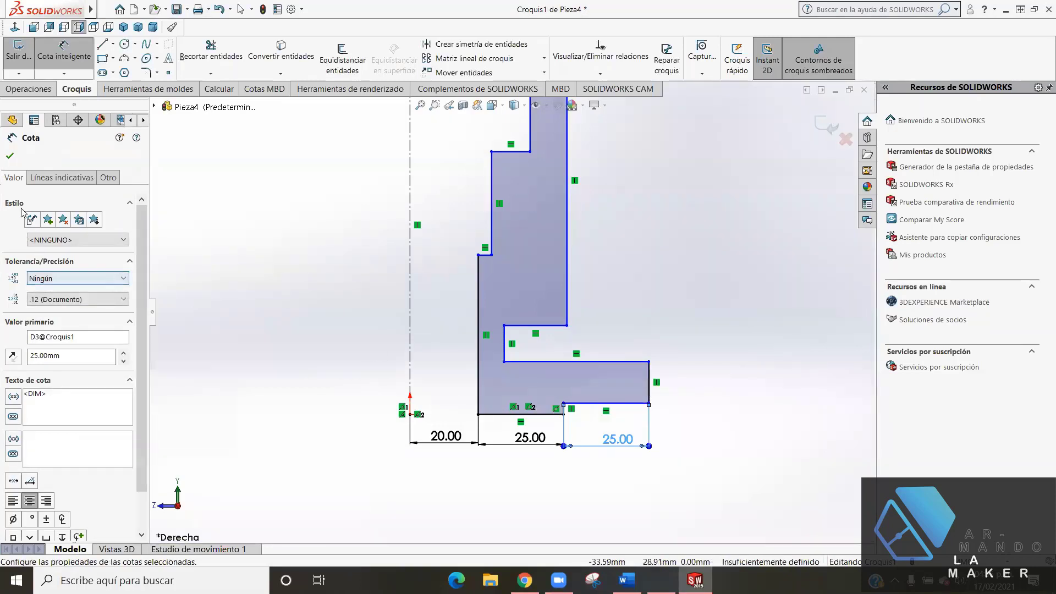
{"action": "left_click", "coordinate": [10, 156]}
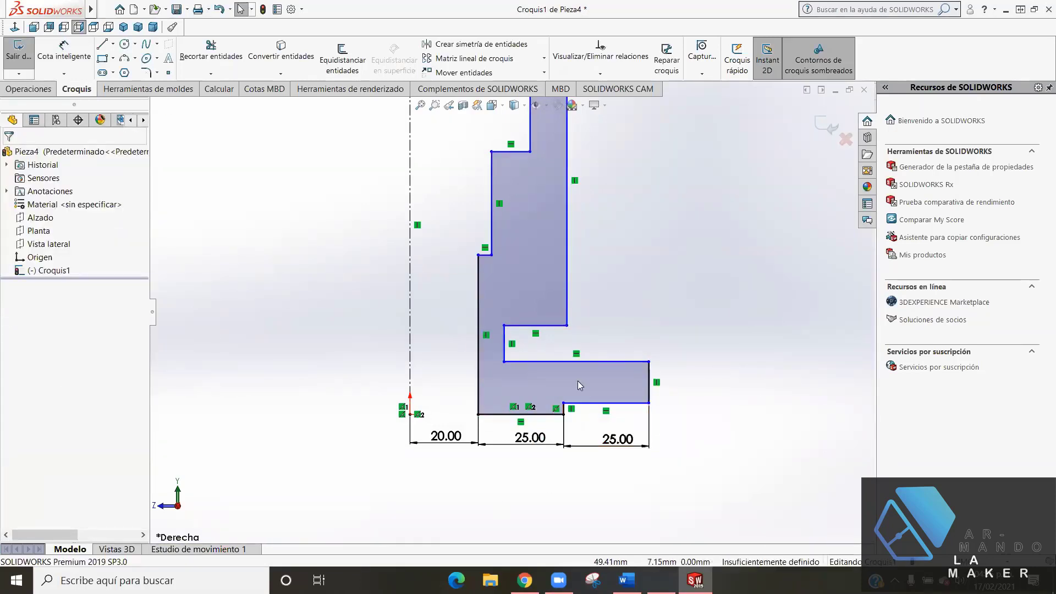
- Dimension the short vertical base riser as 3 mm with Smart Dimension, placed outside the flange
{"action": "scroll", "coordinate": [576, 357], "scroll_direction": "up", "scroll_amount": 2}
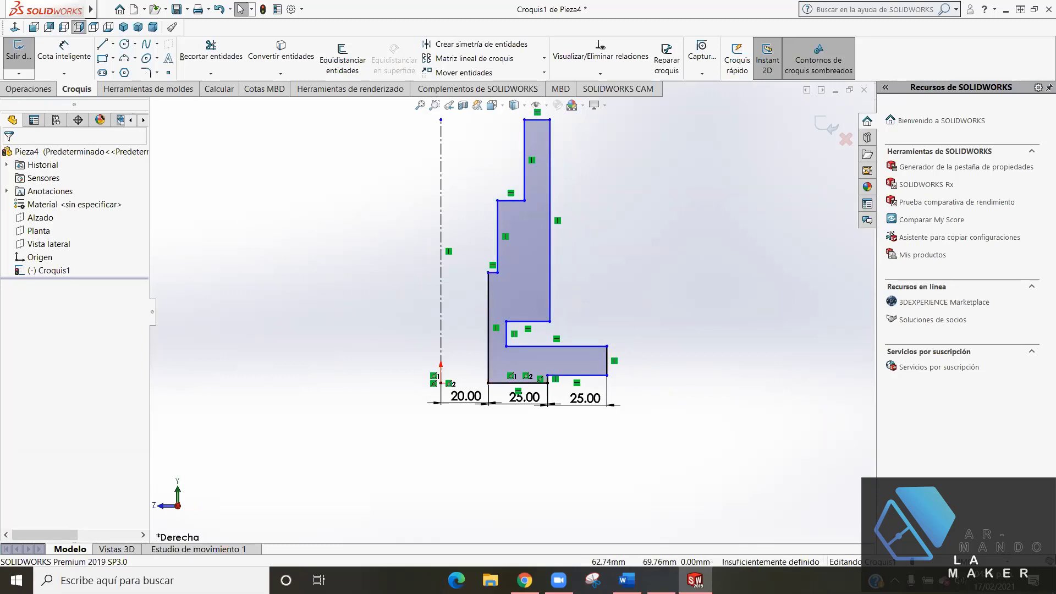
{"action": "scroll", "coordinate": [560, 366], "scroll_direction": "up", "scroll_amount": 3}
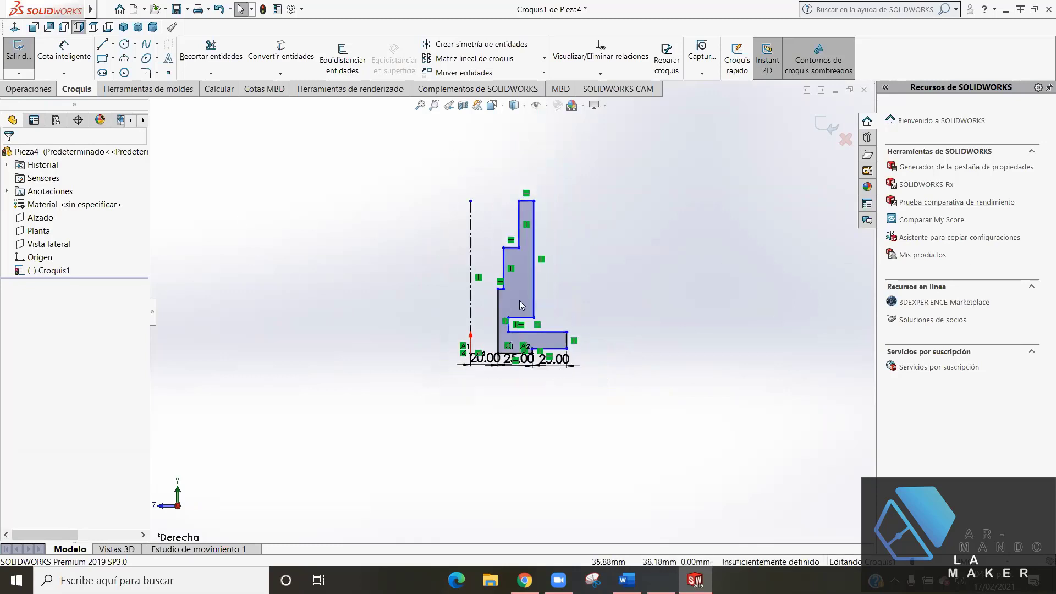
{"action": "scroll", "coordinate": [565, 284], "scroll_direction": "down", "scroll_amount": 5}
{"action": "scroll", "coordinate": [542, 362], "scroll_direction": "up", "scroll_amount": 1}
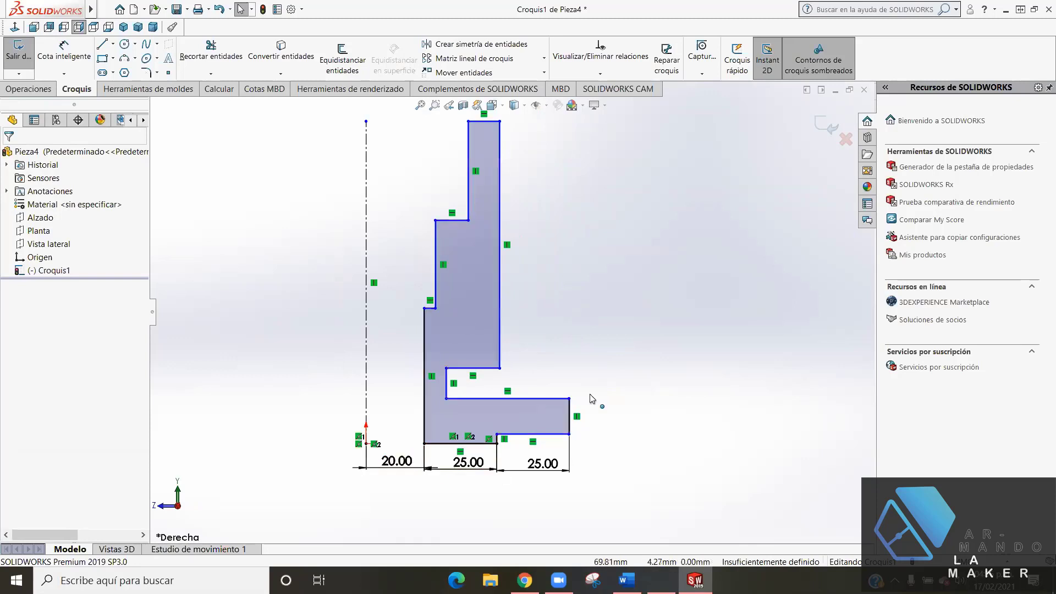
{"action": "left_click", "coordinate": [64, 73]}
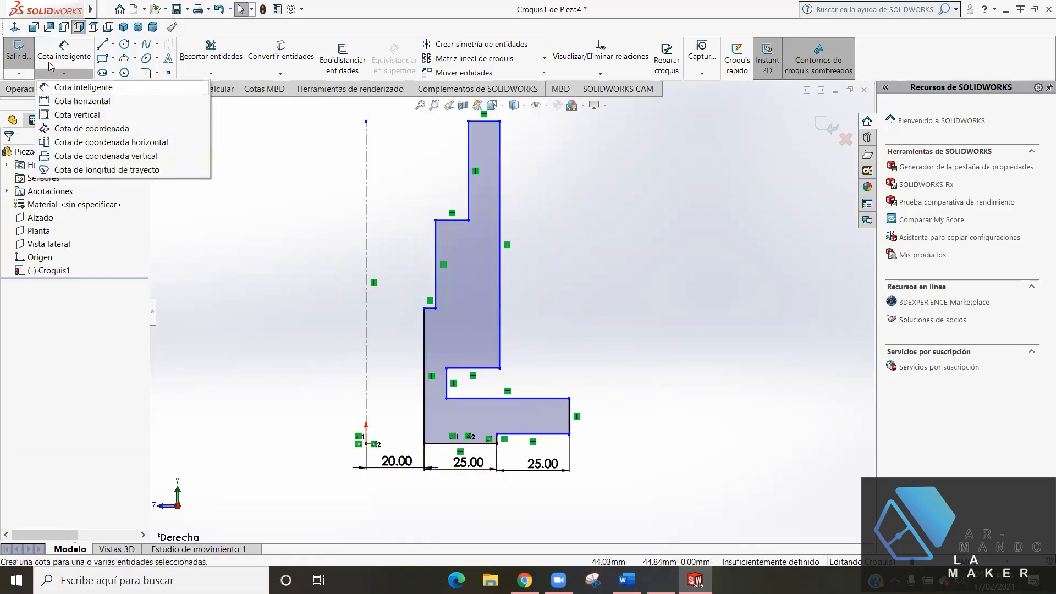
{"action": "left_click", "coordinate": [61, 67]}
{"action": "scroll", "coordinate": [503, 457], "scroll_direction": "down", "scroll_amount": 4}
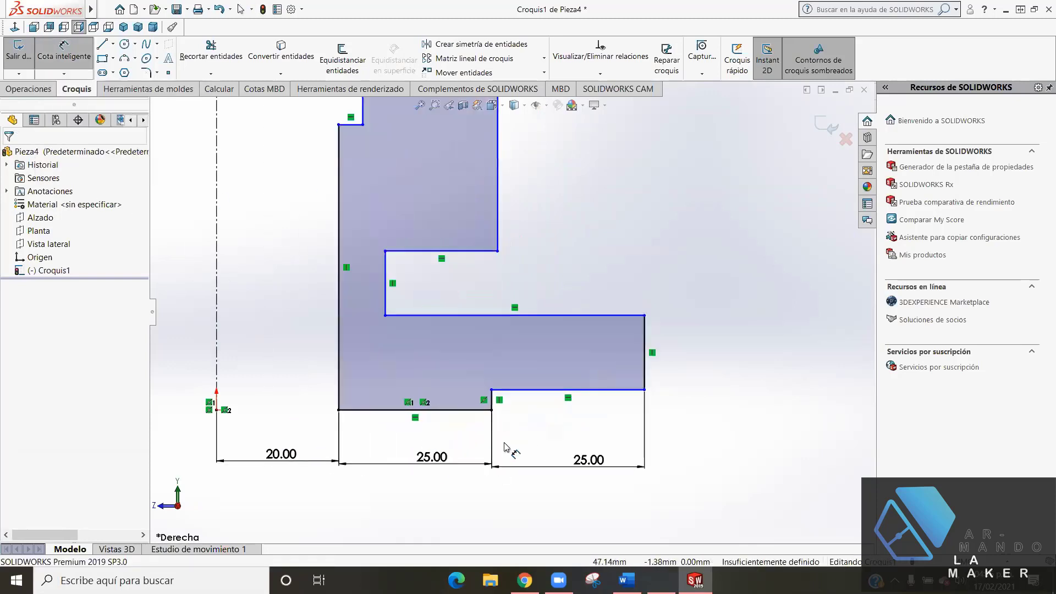
{"action": "left_click", "coordinate": [492, 401]}
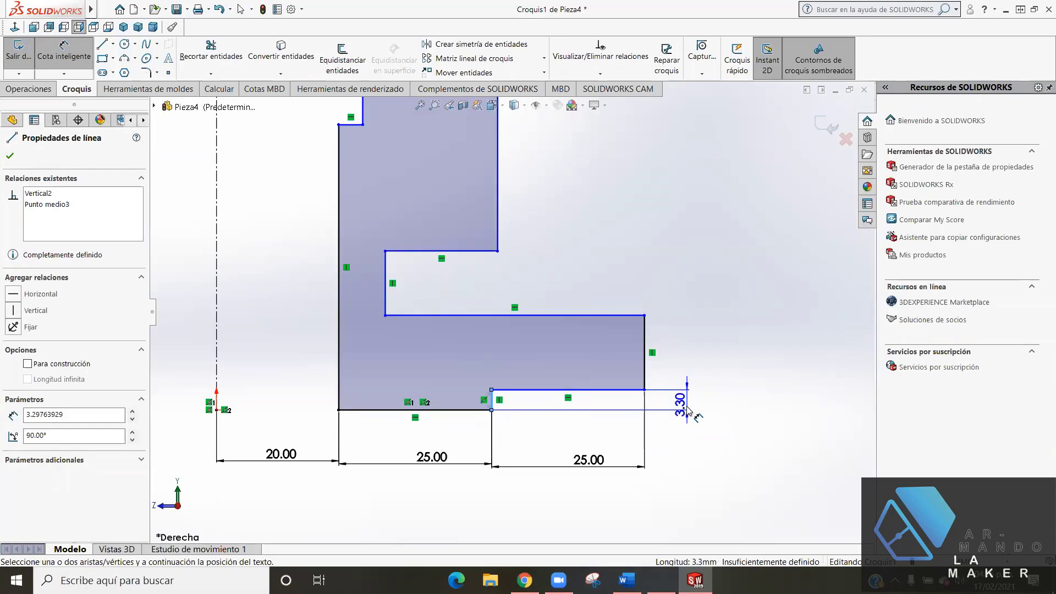
{"action": "left_click", "coordinate": [688, 437]}
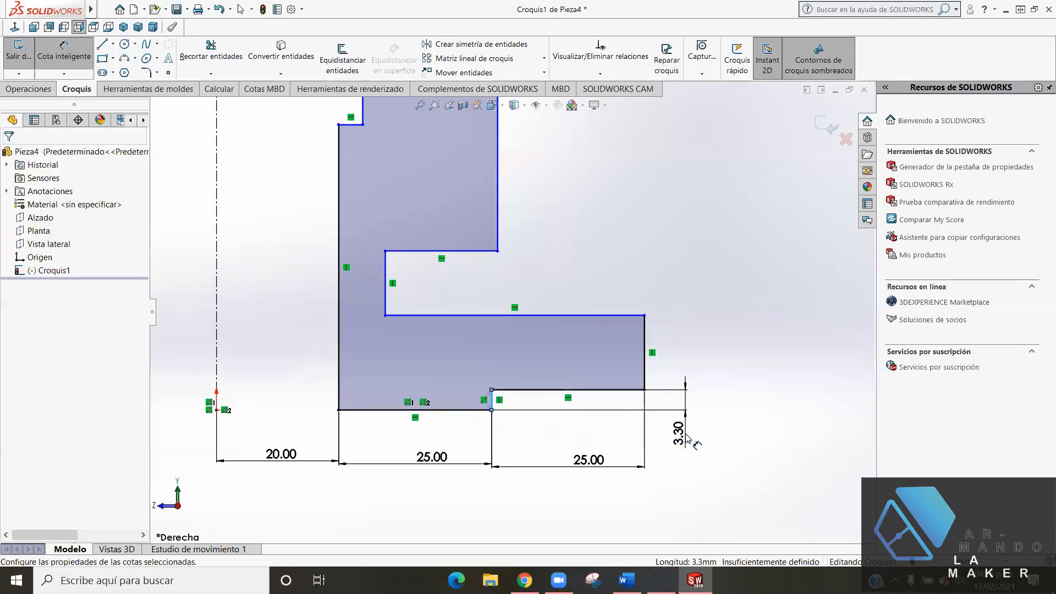
{"action": "key", "text": "BackSpace"}
{"action": "type", "text": "3"}
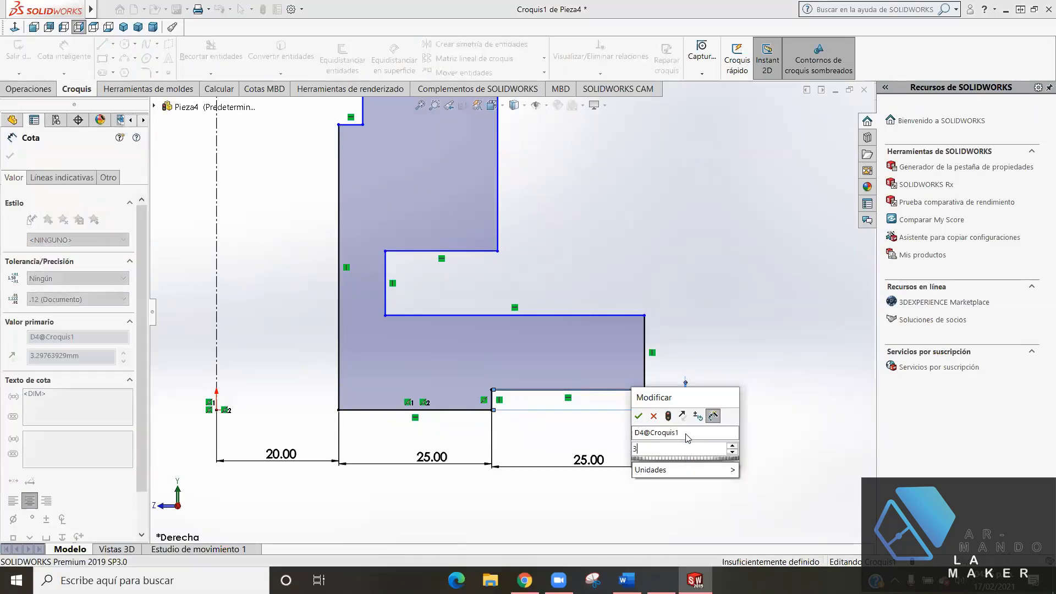
{"action": "key", "text": "Return"}
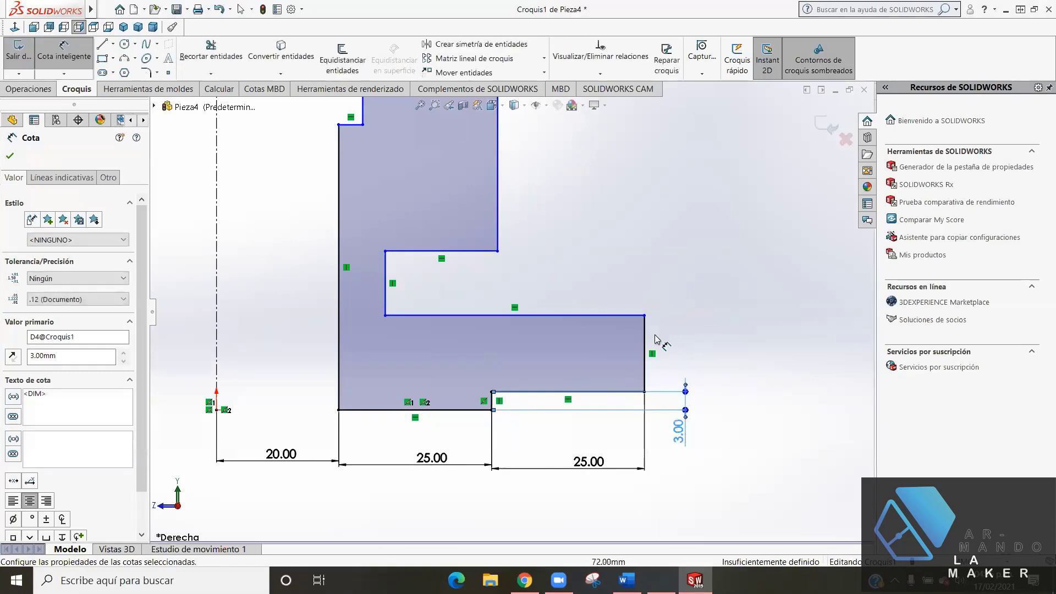
- Dimension the flange's outer vertical edge as 20 mm to set its thickness
{"action": "left_click", "coordinate": [700, 339]}
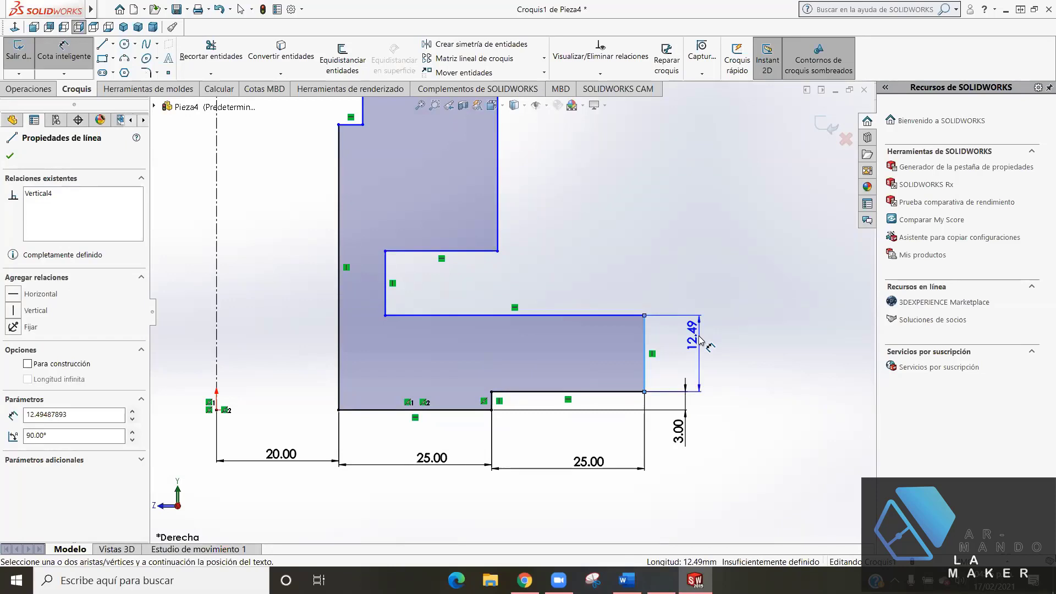
{"action": "left_click", "coordinate": [701, 350]}
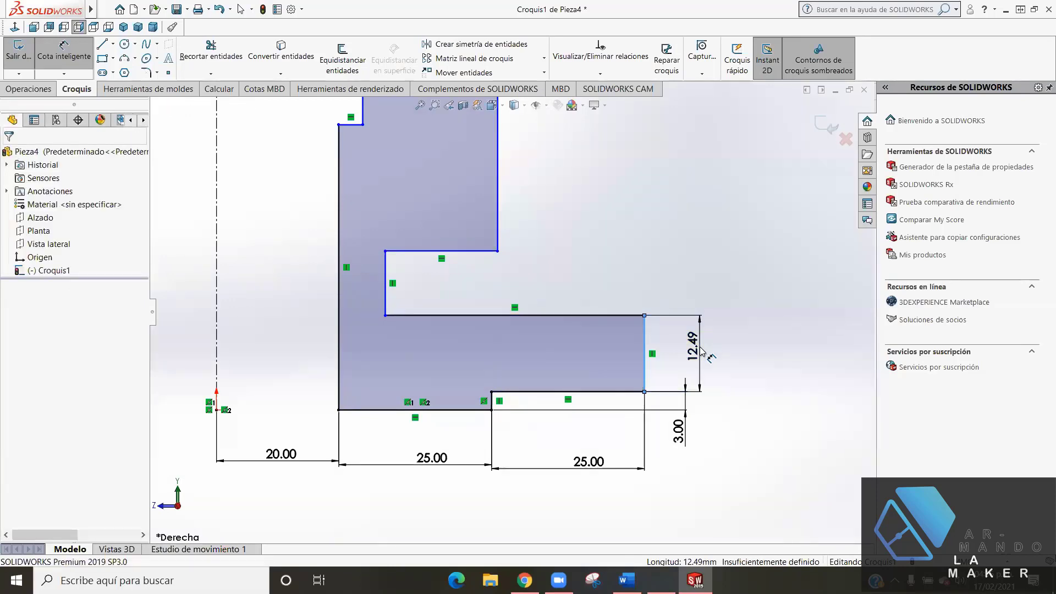
{"action": "type", "text": "20"}
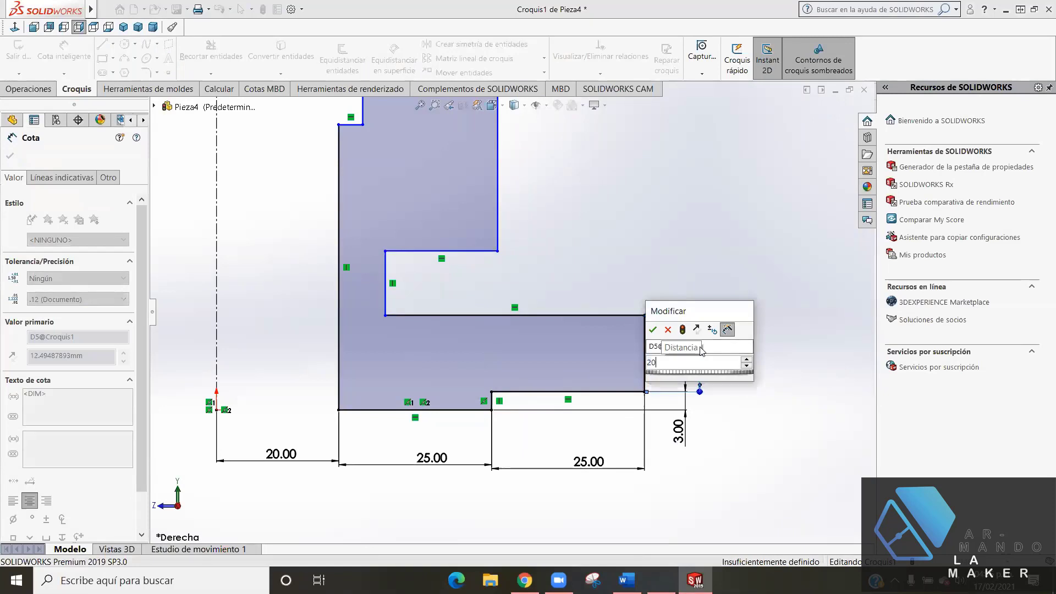
{"action": "key", "text": "Return"}
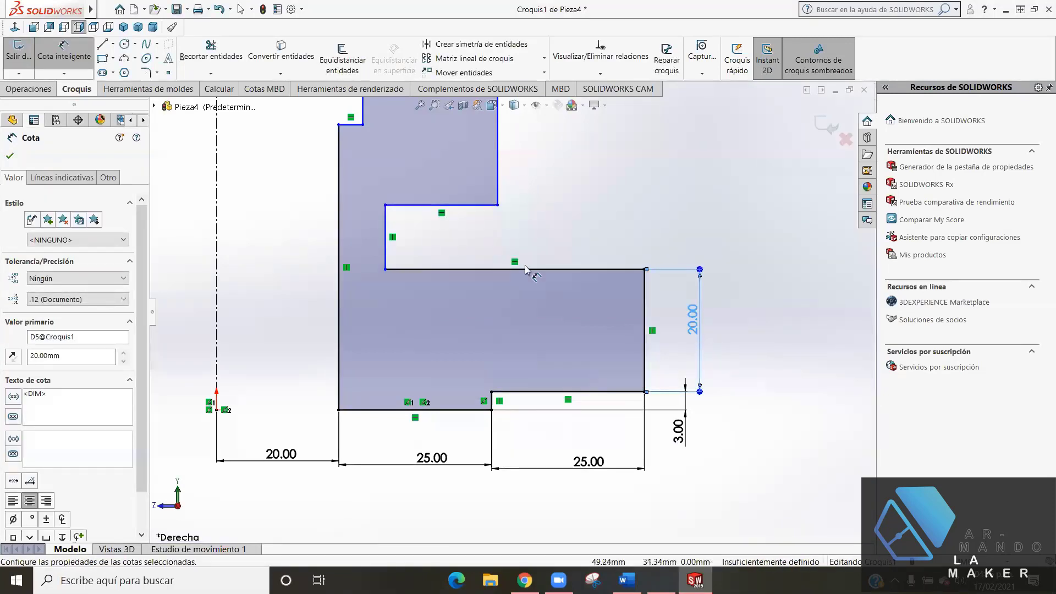
- Dimension the vertical edge of the neck groove above the flange as 15 mm and finish dimensioning
{"action": "scroll", "coordinate": [525, 269], "scroll_direction": "up", "scroll_amount": 5}
{"action": "scroll", "coordinate": [532, 272], "scroll_direction": "down", "scroll_amount": 2}
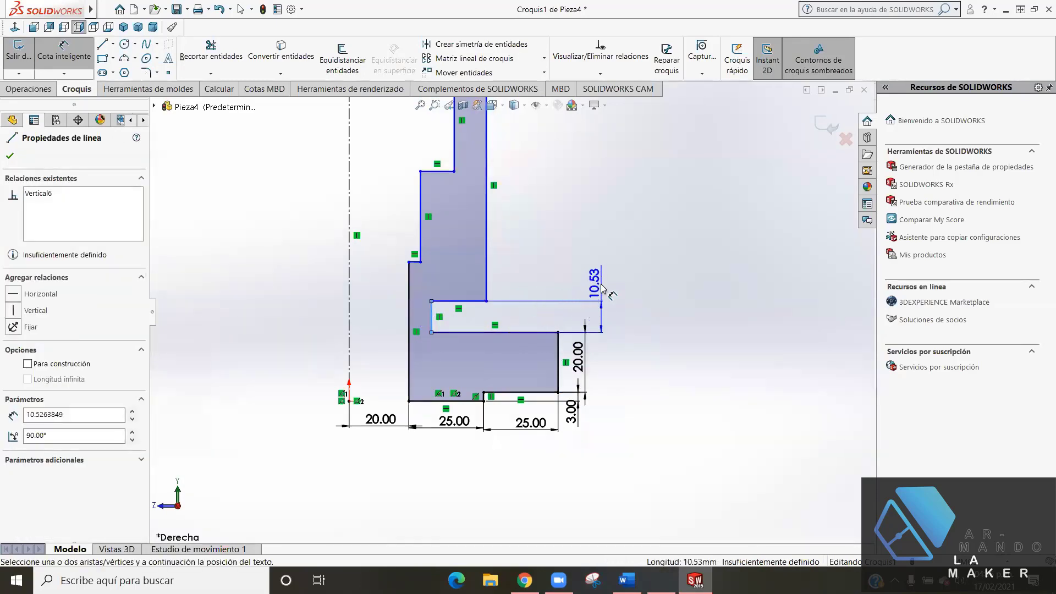
{"action": "left_click", "coordinate": [603, 286]}
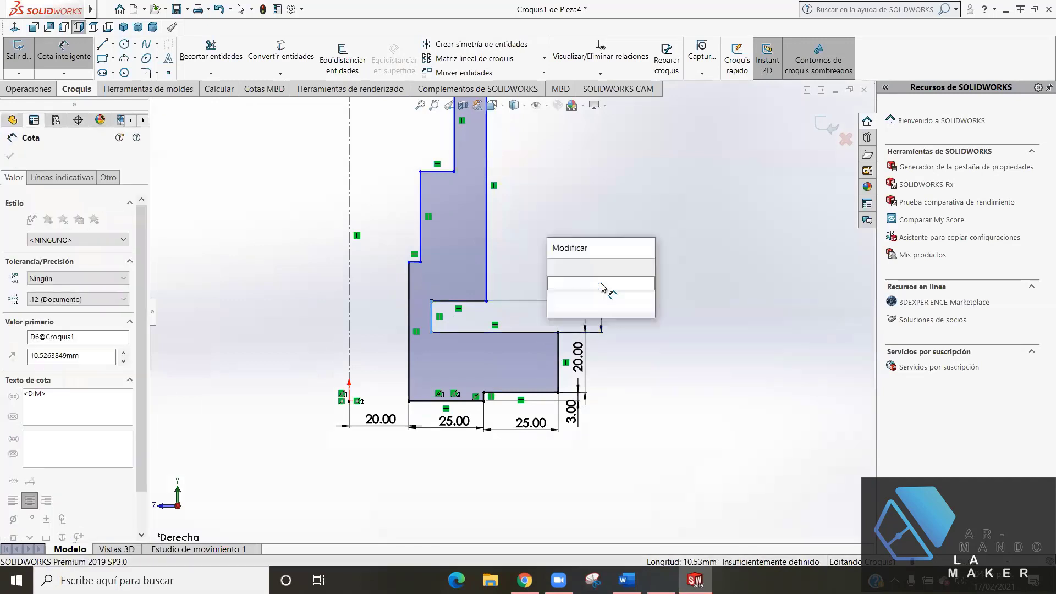
{"action": "type", "text": "15"}
{"action": "key", "text": "Return"}
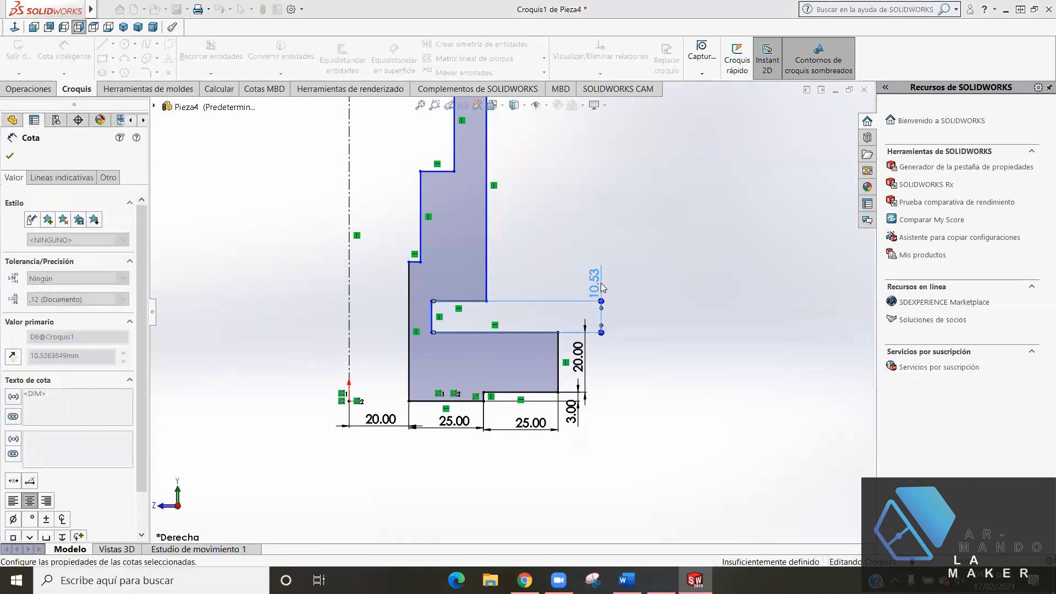
{"action": "left_click", "coordinate": [10, 156]}
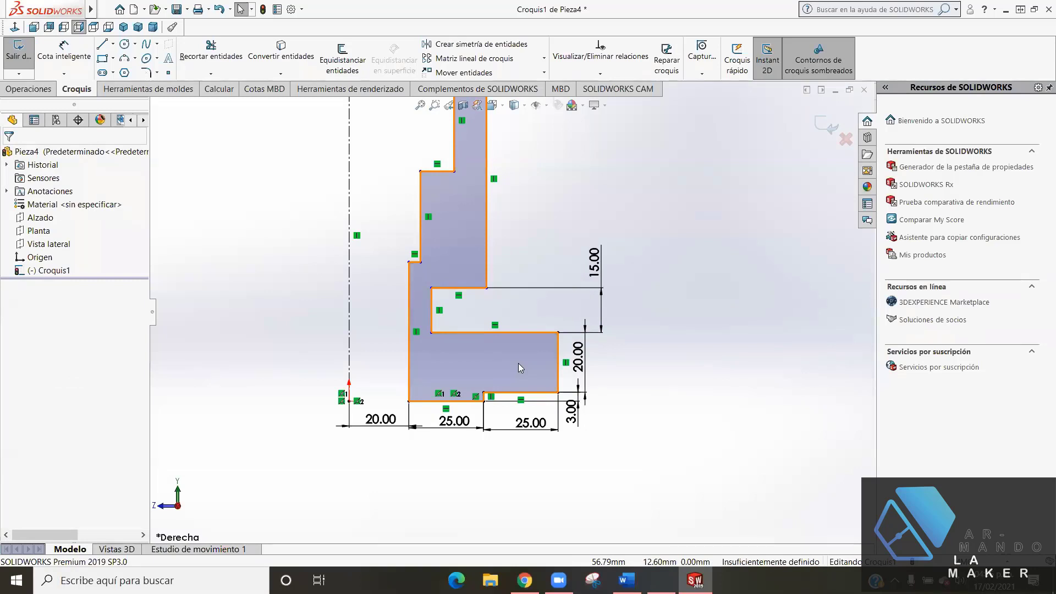
- Check the drawing in Chrome and, back in SOLIDWORKS, give the middle bore edge a 25 mm diameter dimension across the axis
{"action": "scroll", "coordinate": [527, 360], "scroll_direction": "up", "scroll_amount": 4}
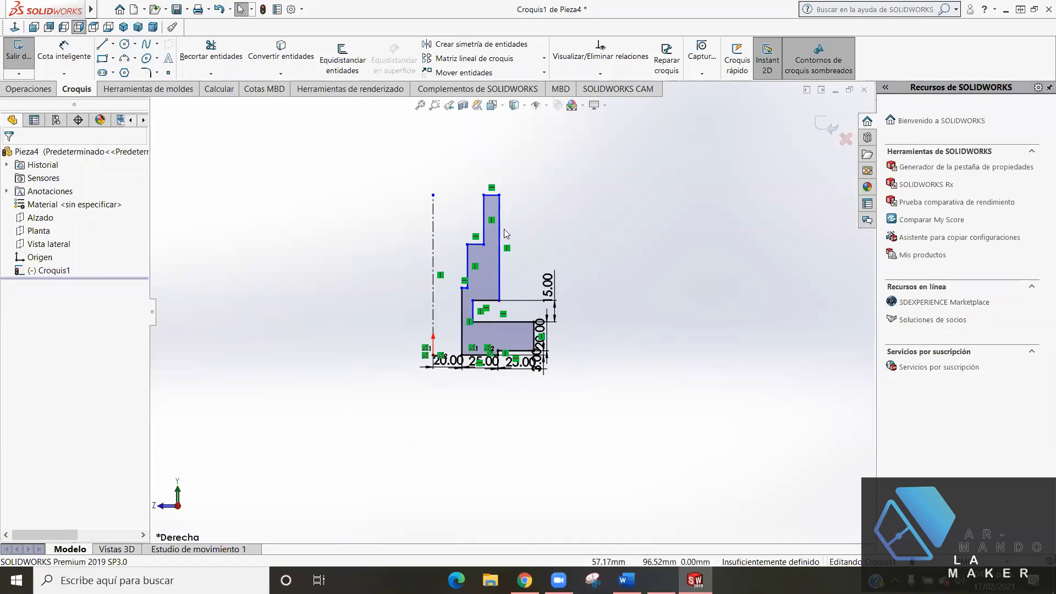
{"action": "scroll", "coordinate": [456, 286], "scroll_direction": "down", "scroll_amount": 2}
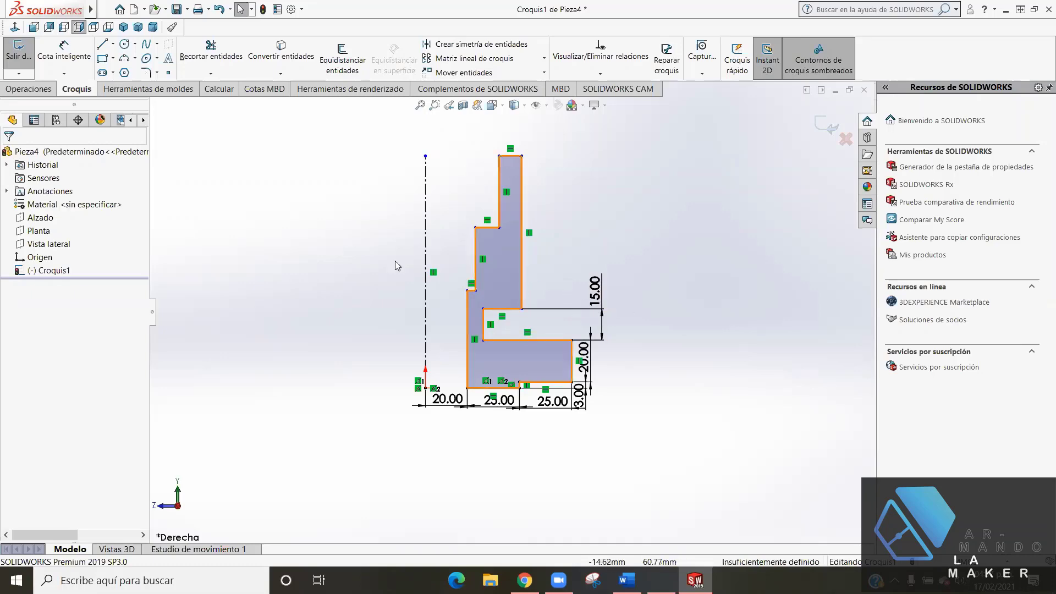
{"action": "left_click", "coordinate": [524, 580]}
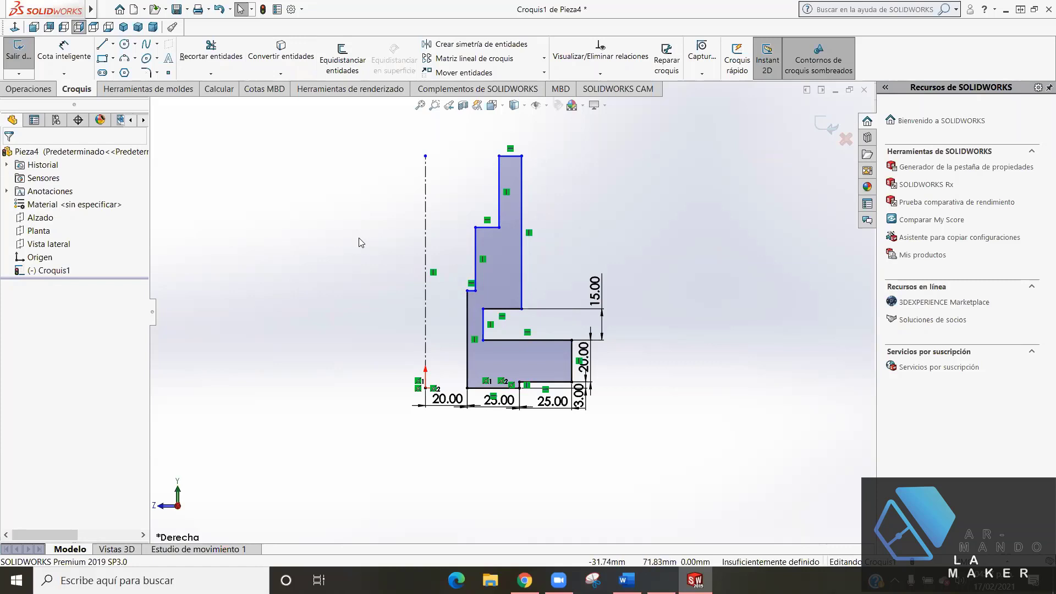
{"action": "left_click", "coordinate": [63, 60]}
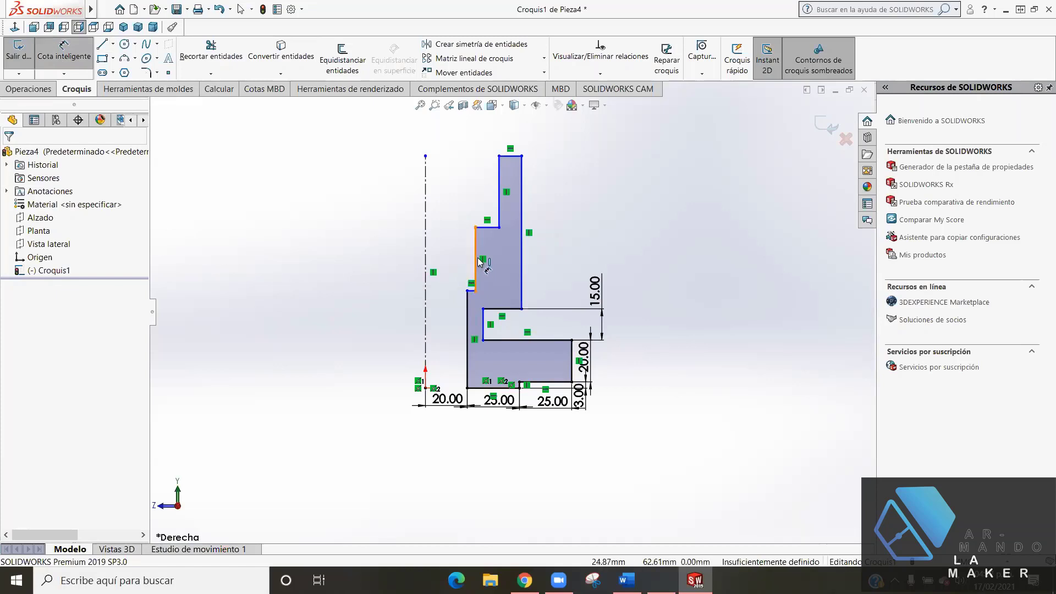
{"action": "left_click", "coordinate": [476, 261]}
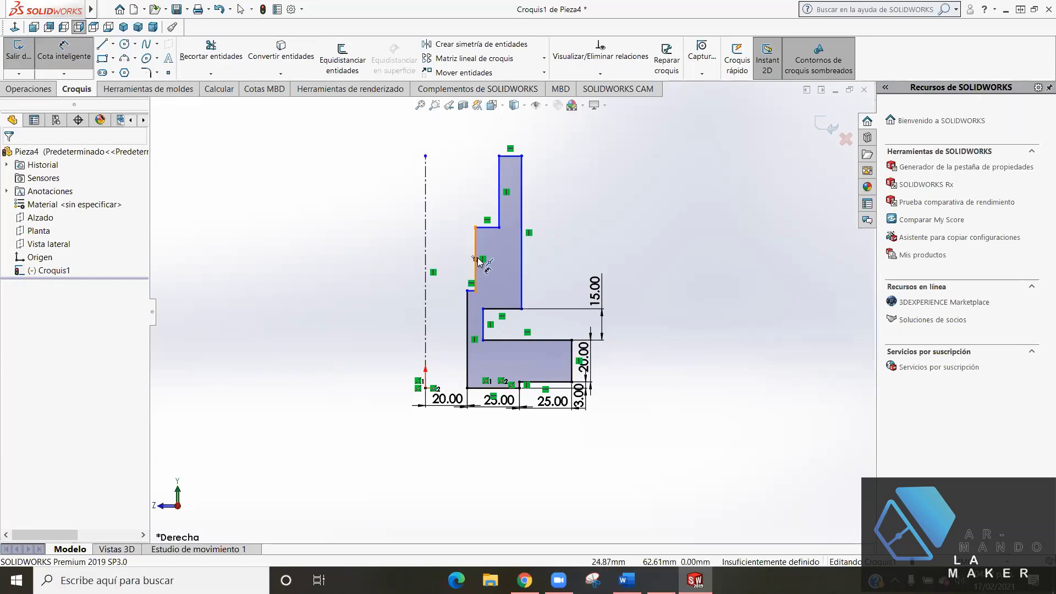
{"action": "left_click", "coordinate": [425, 258]}
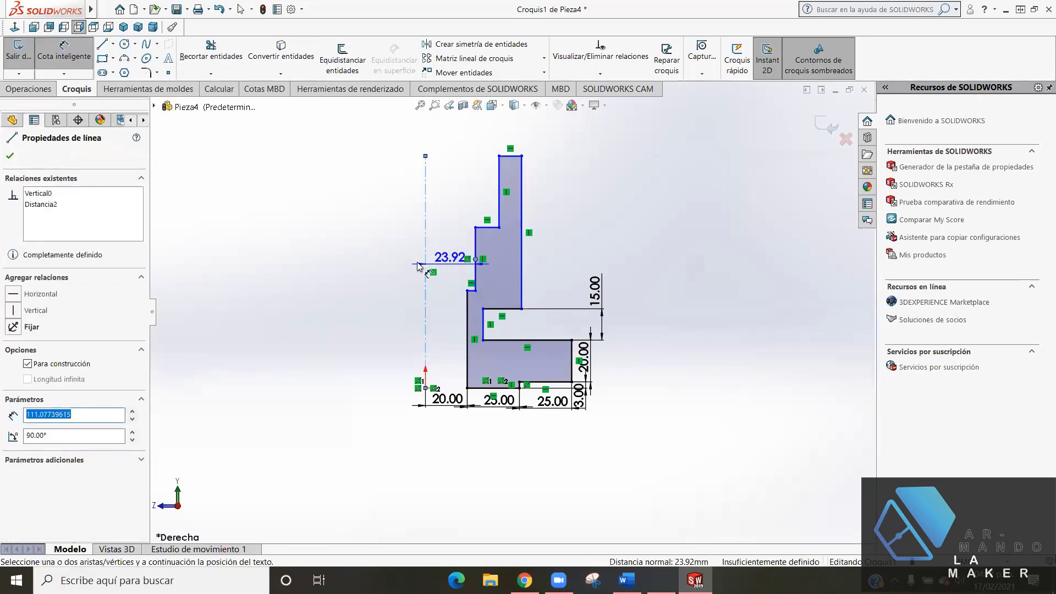
{"action": "left_click", "coordinate": [391, 271]}
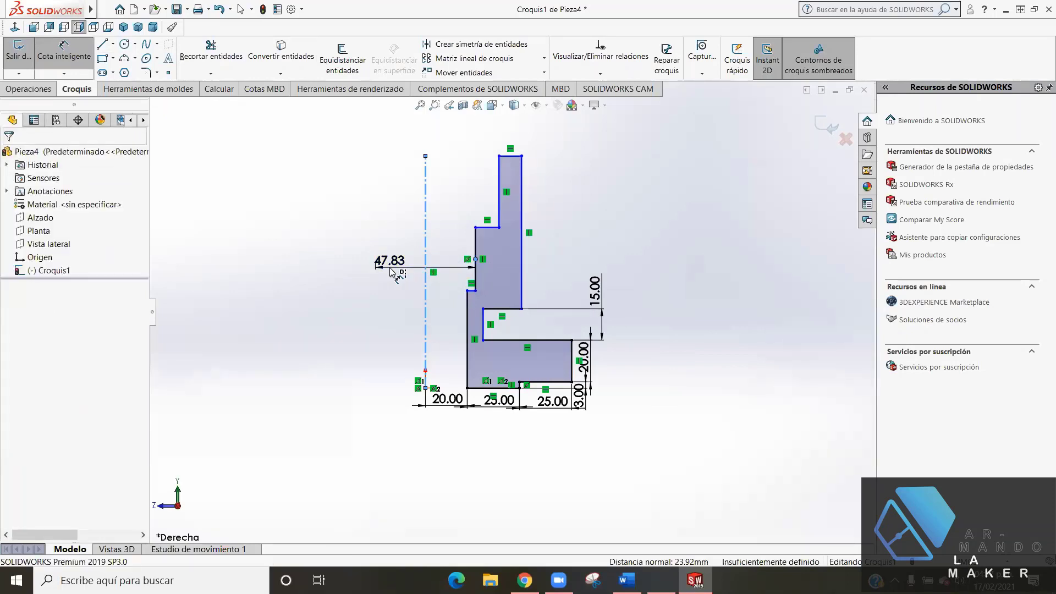
{"action": "type", "text": "25"}
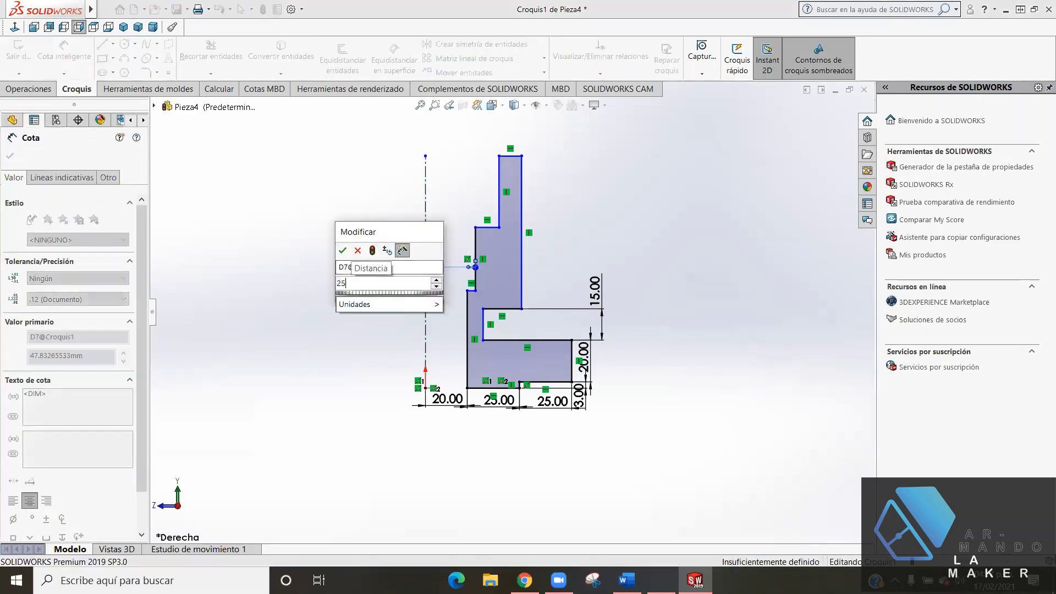
{"action": "key", "text": "Return"}
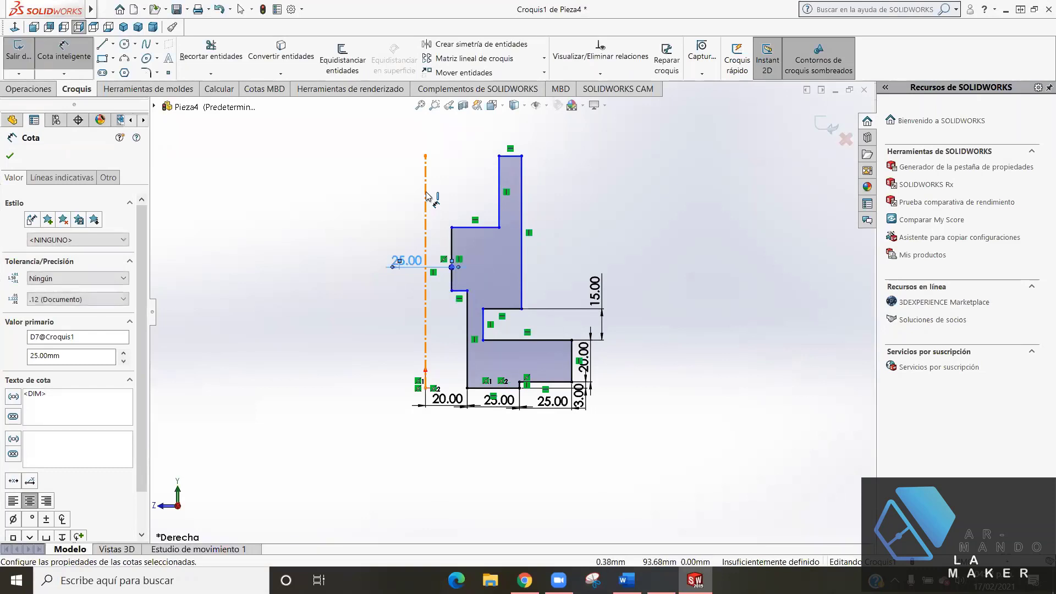
- Dimension the uppermost bore edge against the axis as a 35 mm diameter, placed on the axis's far side
{"action": "left_click", "coordinate": [499, 192]}
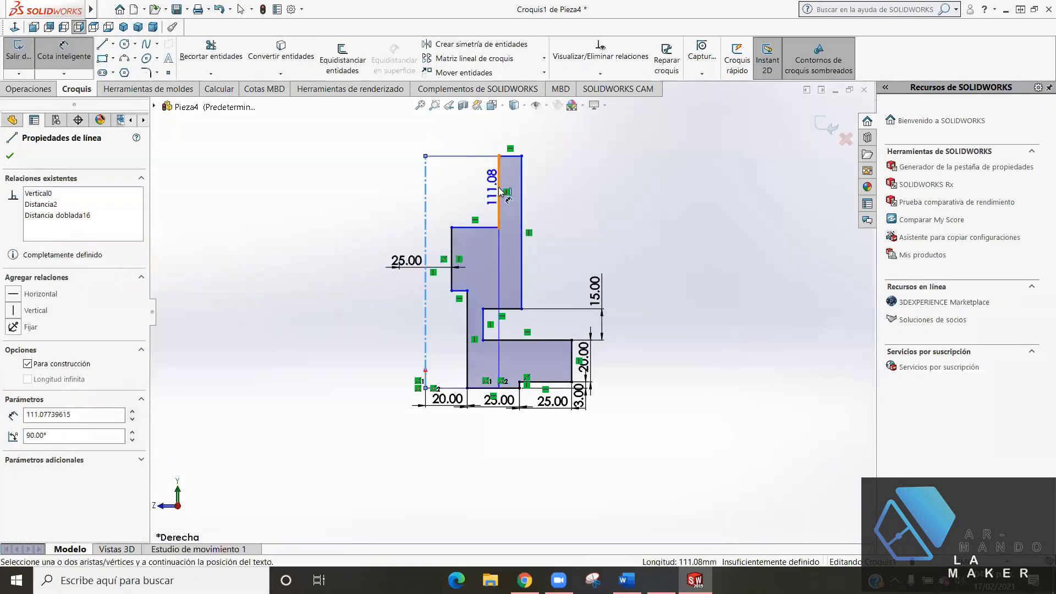
{"action": "left_click", "coordinate": [499, 191]}
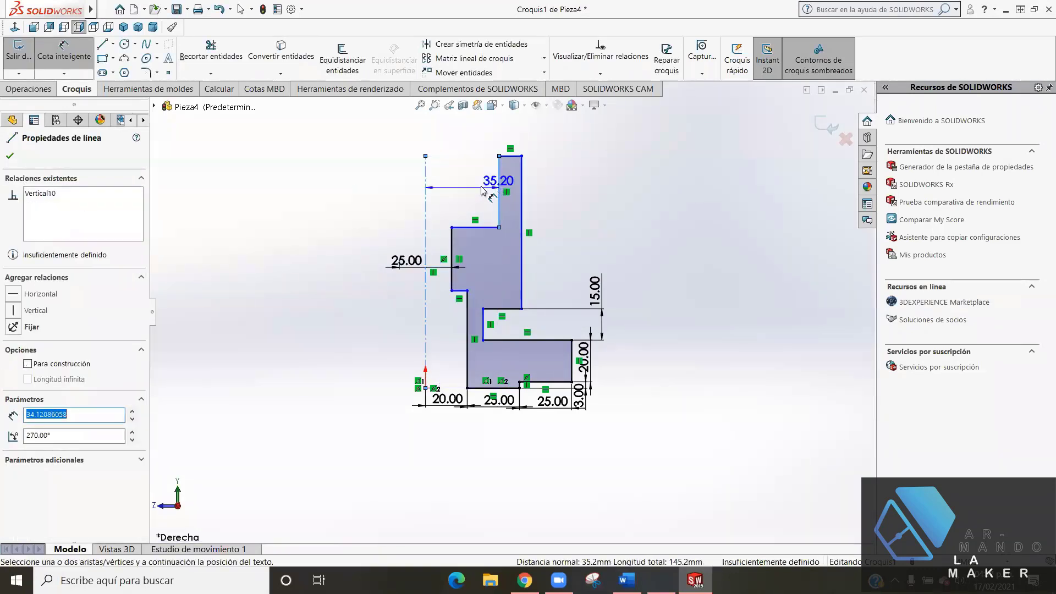
{"action": "left_click", "coordinate": [394, 193]}
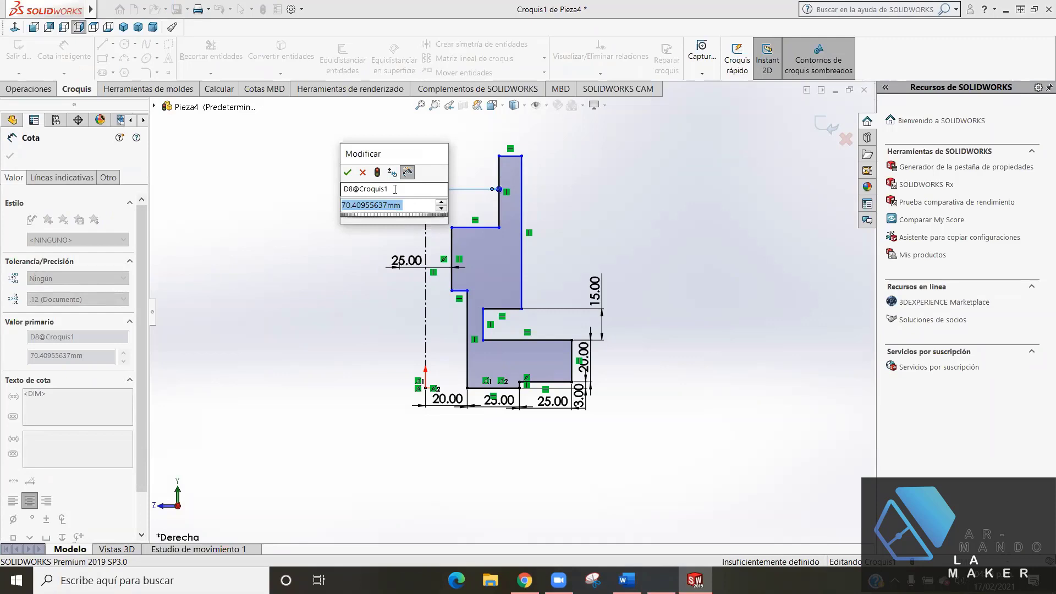
{"action": "type", "text": "35"}
{"action": "key", "text": "Return"}
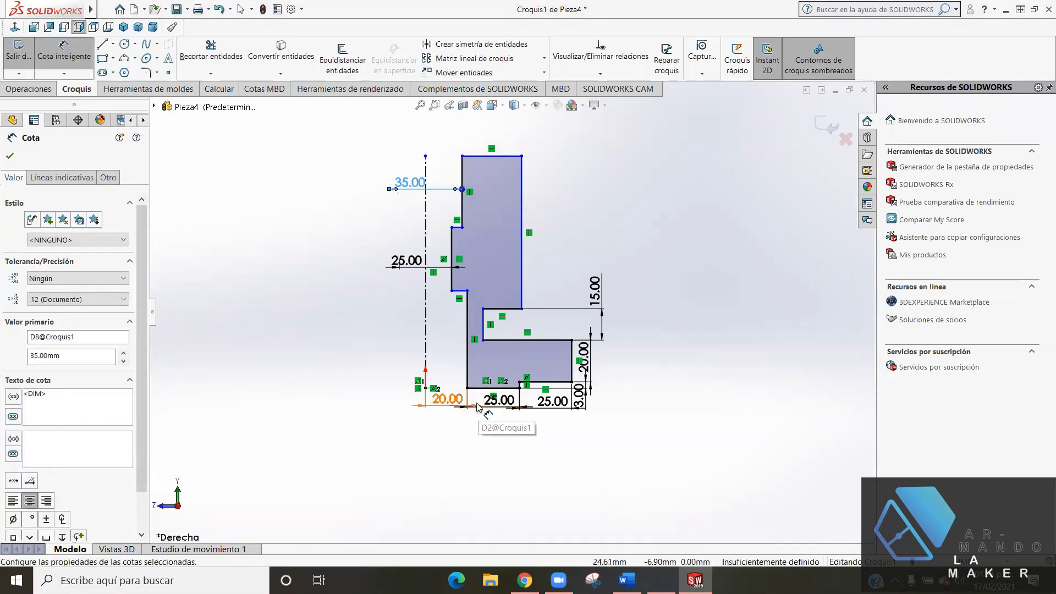
{"action": "scroll", "coordinate": [478, 419], "scroll_direction": "down", "scroll_amount": 3}
{"action": "scroll", "coordinate": [472, 212], "scroll_direction": "up", "scroll_amount": 1}
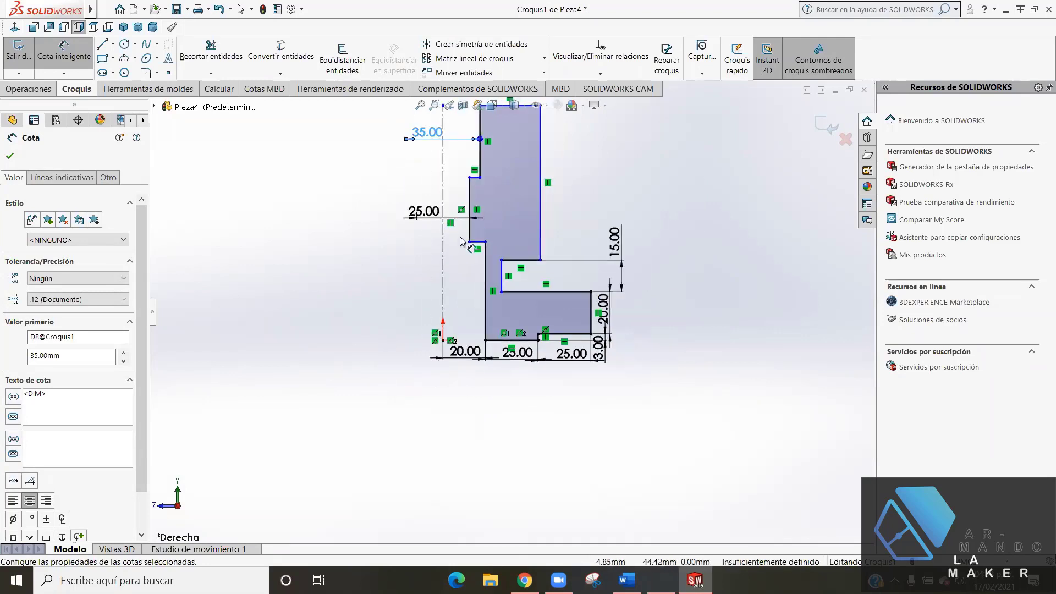
- Close dimensioning and delete the 25 mm and 35 mm bore dimensions that extend across the vertical axis
{"action": "scroll", "coordinate": [469, 210], "scroll_direction": "down", "scroll_amount": 2}
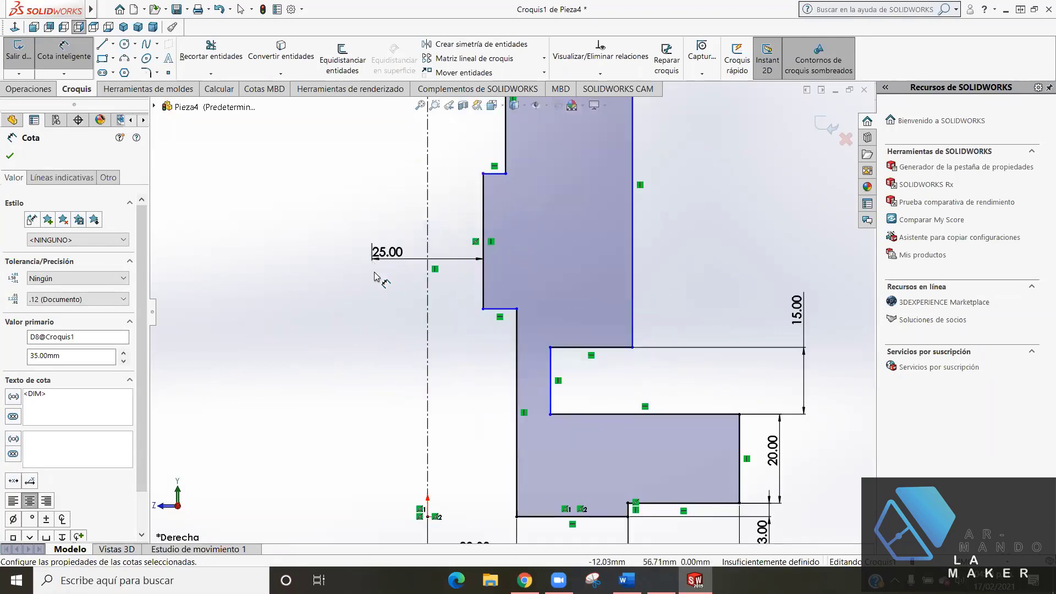
{"action": "scroll", "coordinate": [366, 301], "scroll_direction": "up", "scroll_amount": 4}
{"action": "scroll", "coordinate": [380, 304], "scroll_direction": "up", "scroll_amount": 1}
{"action": "scroll", "coordinate": [508, 283], "scroll_direction": "up", "scroll_amount": 2}
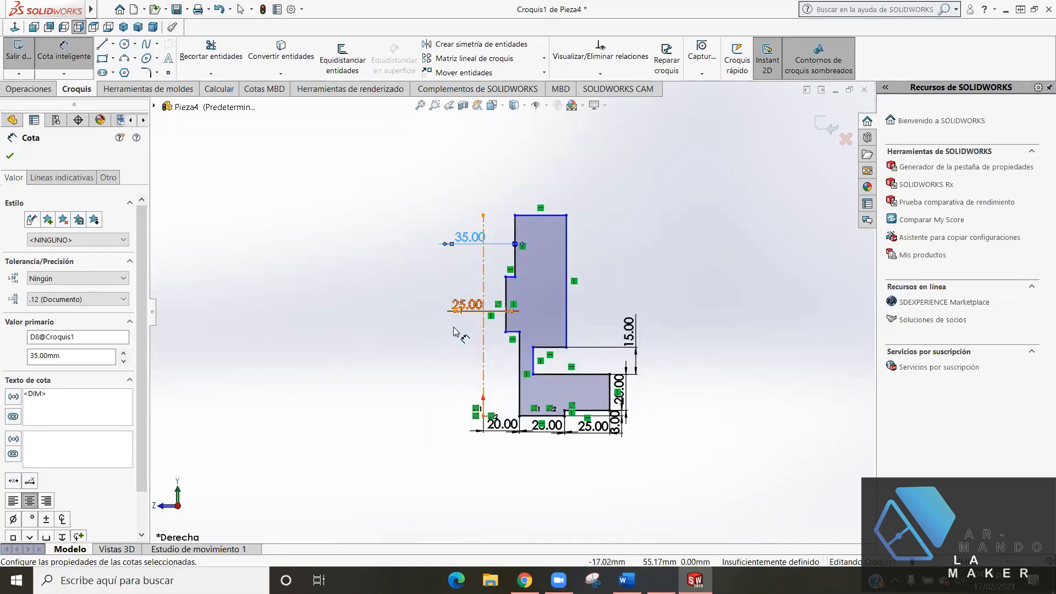
{"action": "left_click", "coordinate": [12, 155]}
{"action": "scroll", "coordinate": [462, 293], "scroll_direction": "down", "scroll_amount": 3}
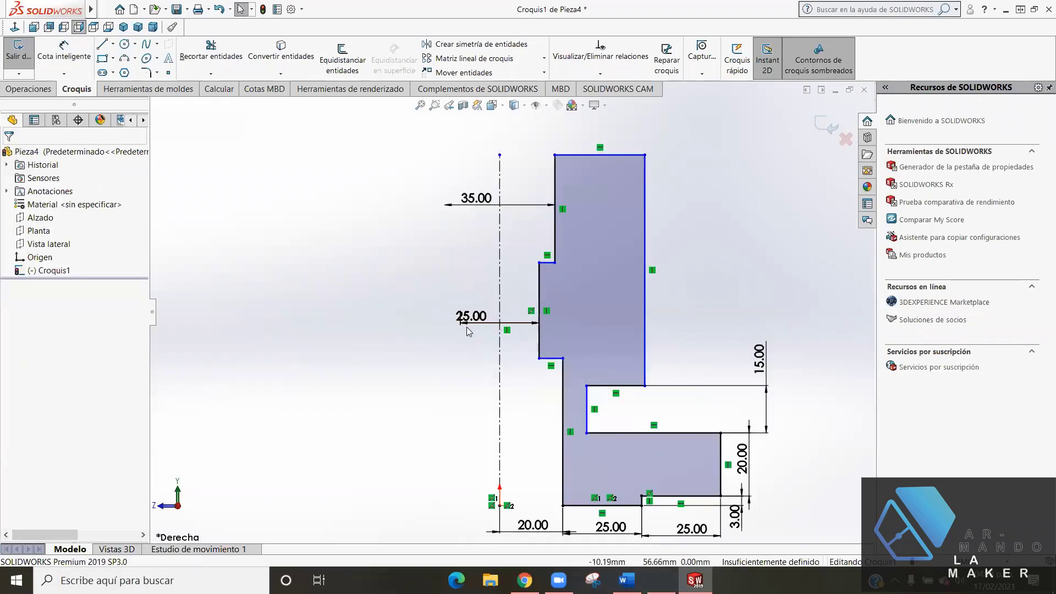
{"action": "left_click_drag", "start_coordinate": [483, 338], "coordinate": [450, 171]}
{"action": "key", "text": "Delete"}
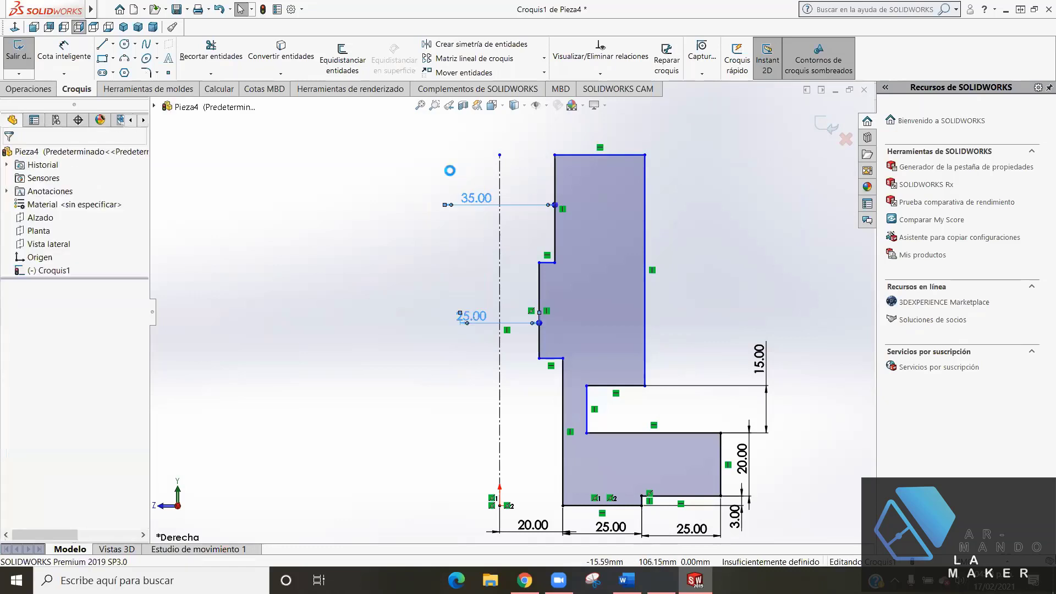
- Dimension the middle bore edge 25 mm from the vertical axis as a radius, placing the dimension between axis and edge
{"action": "left_click", "coordinate": [64, 55]}
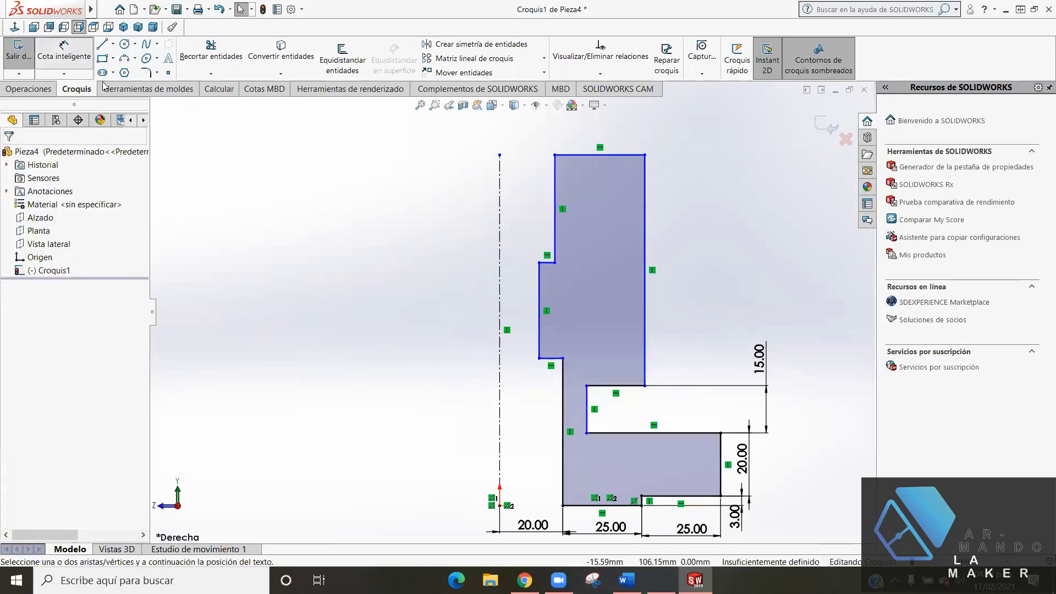
{"action": "left_click", "coordinate": [500, 311]}
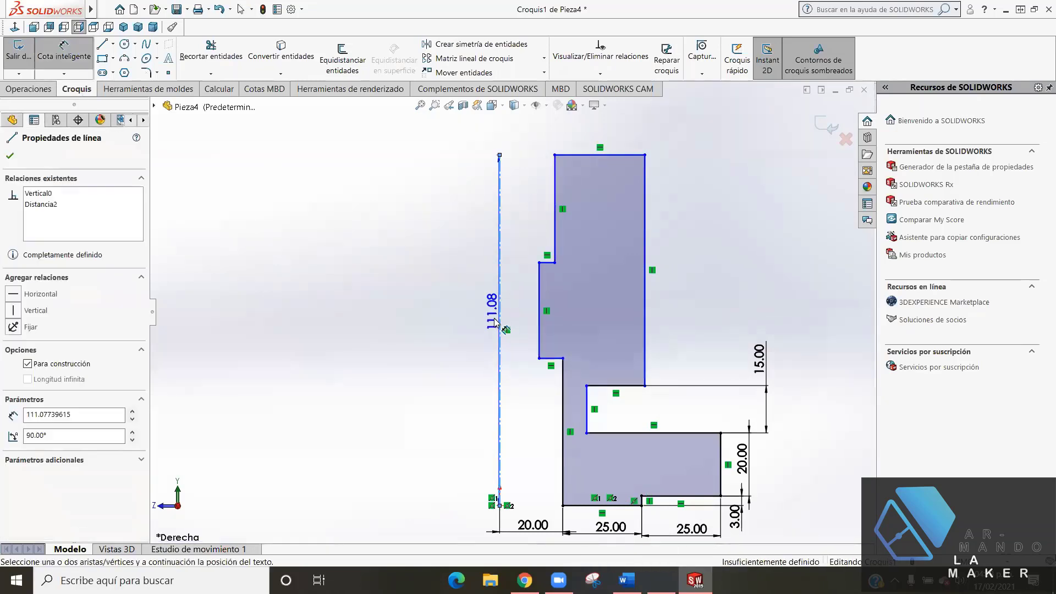
{"action": "left_click", "coordinate": [539, 312]}
{"action": "left_click", "coordinate": [523, 322]}
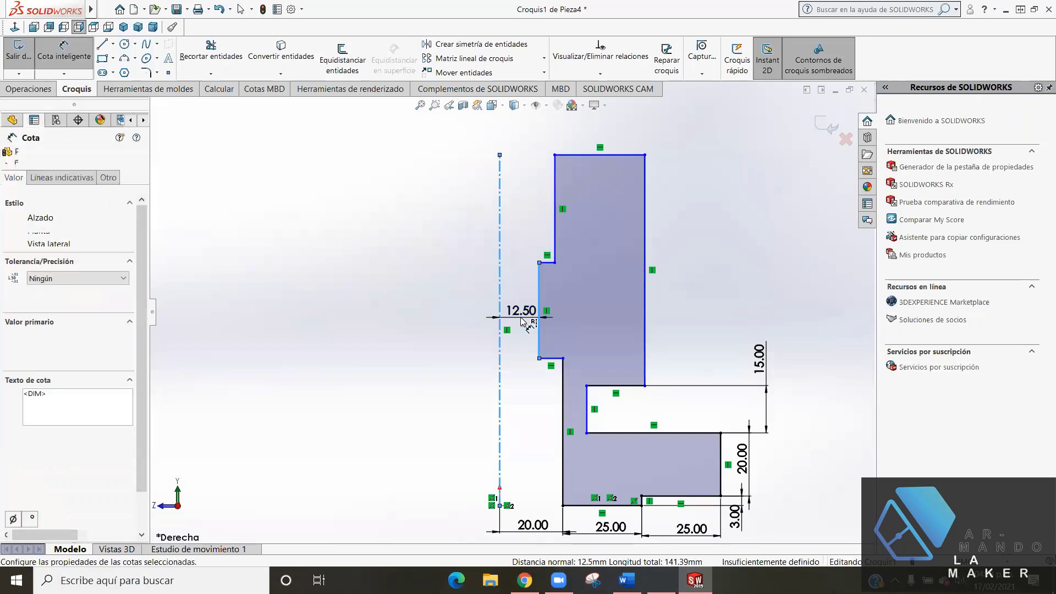
{"action": "type", "text": "25"}
{"action": "key", "text": "Return"}
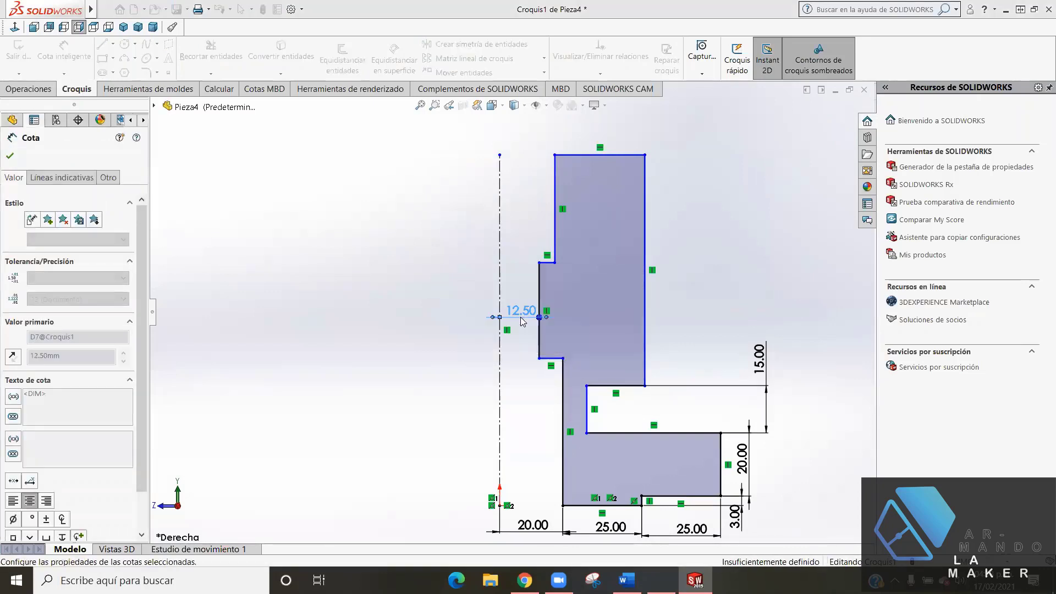
- Dimension the uppermost bore edge 35 mm from the vertical axis, placing the dimension above the profile, and finish dimensioning
{"action": "left_click", "coordinate": [500, 221]}
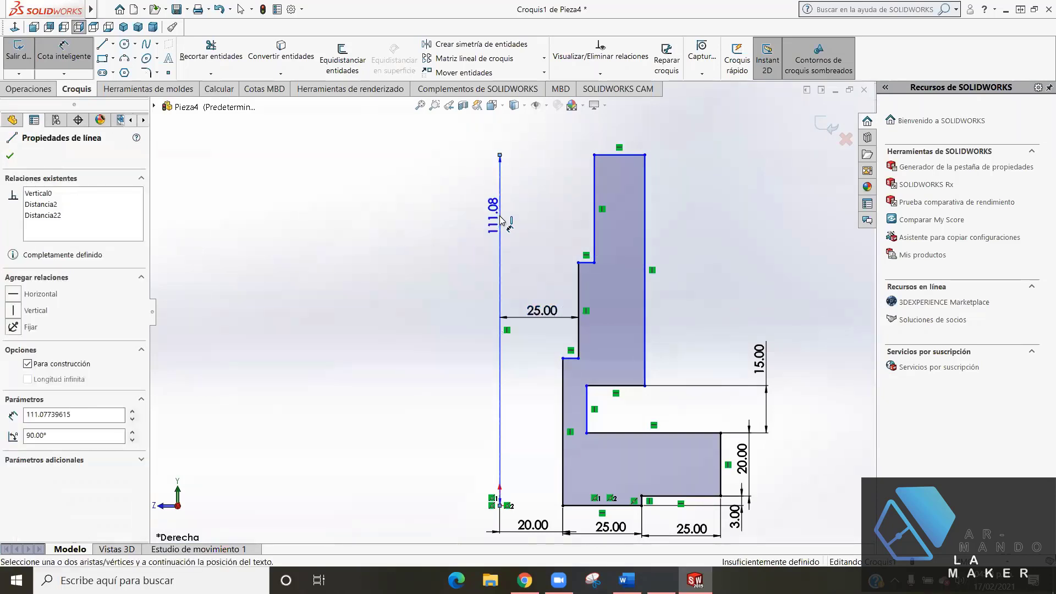
{"action": "left_click", "coordinate": [594, 204]}
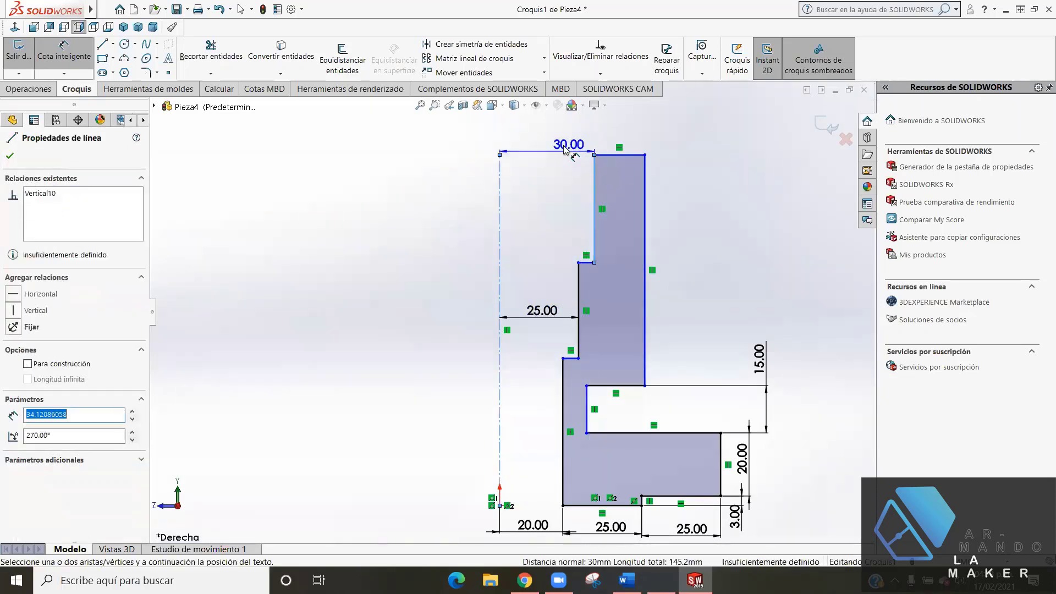
{"action": "left_click", "coordinate": [557, 136]}
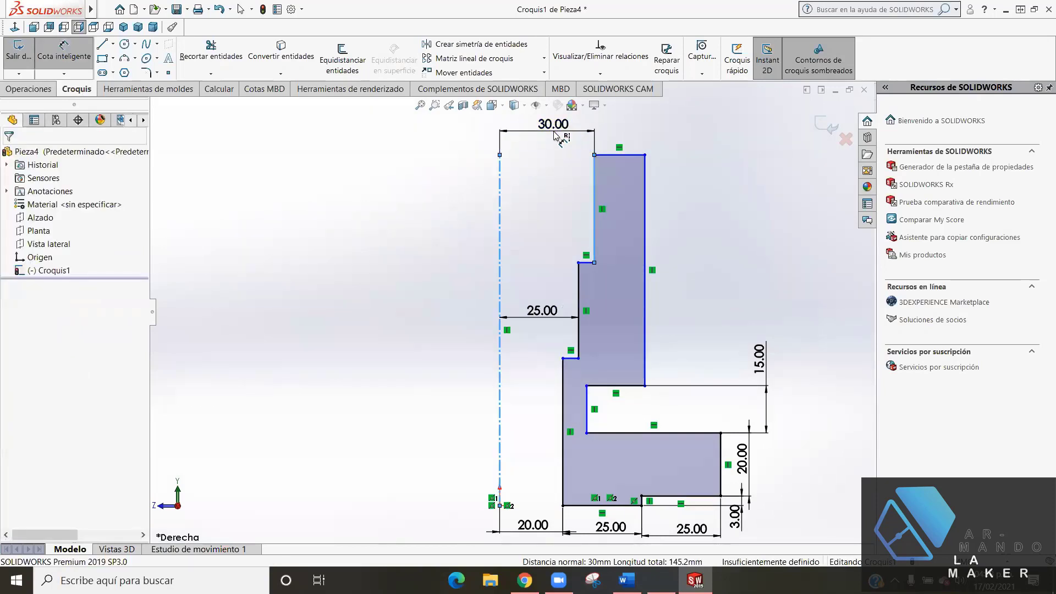
{"action": "type", "text": "35"}
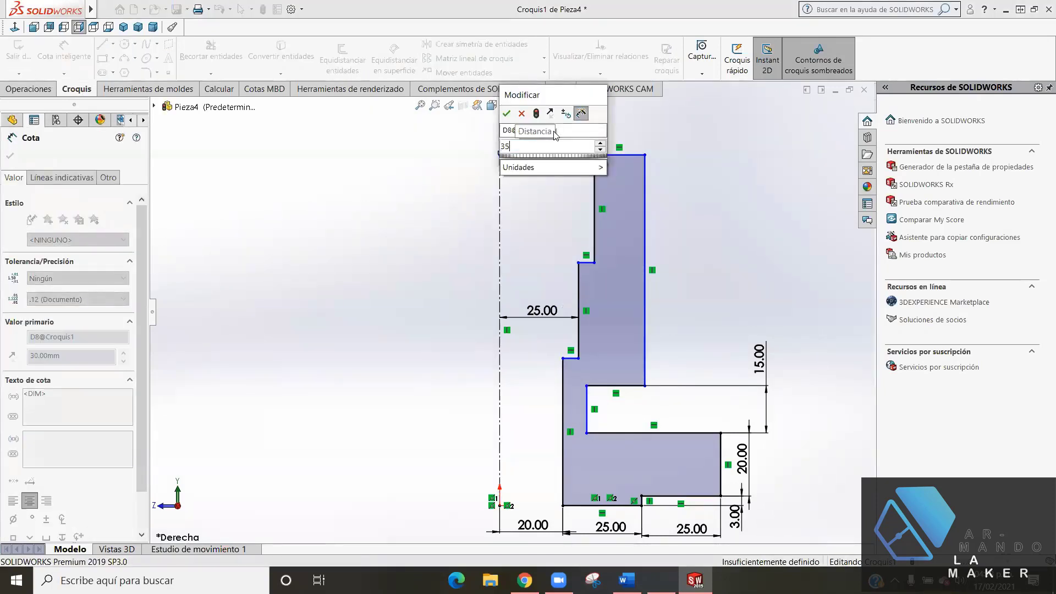
{"action": "key", "text": "Return"}
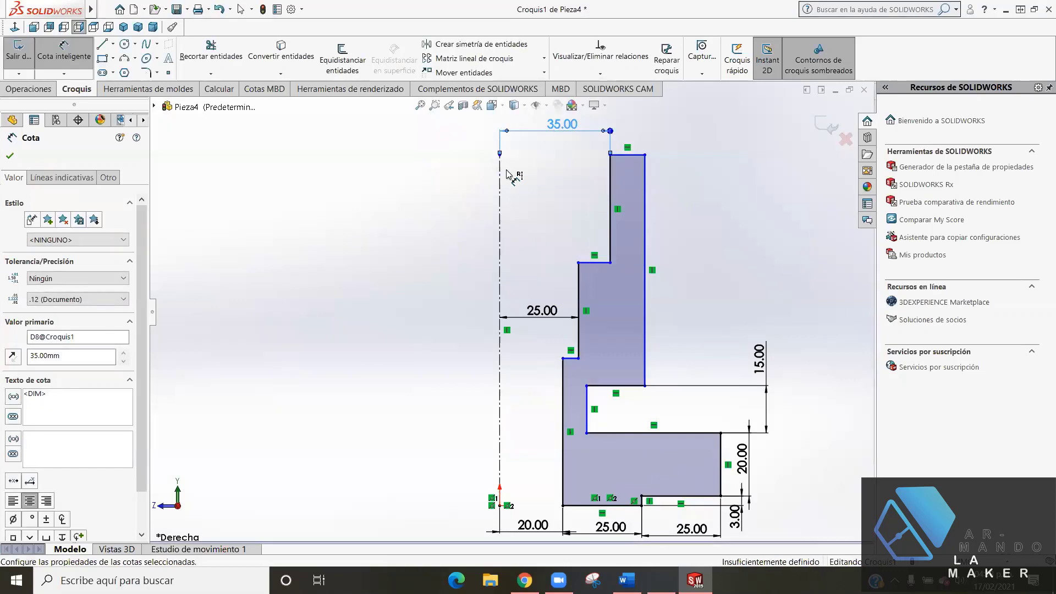
{"action": "left_click", "coordinate": [8, 156]}
{"action": "scroll", "coordinate": [518, 297], "scroll_direction": "up", "scroll_amount": 2}
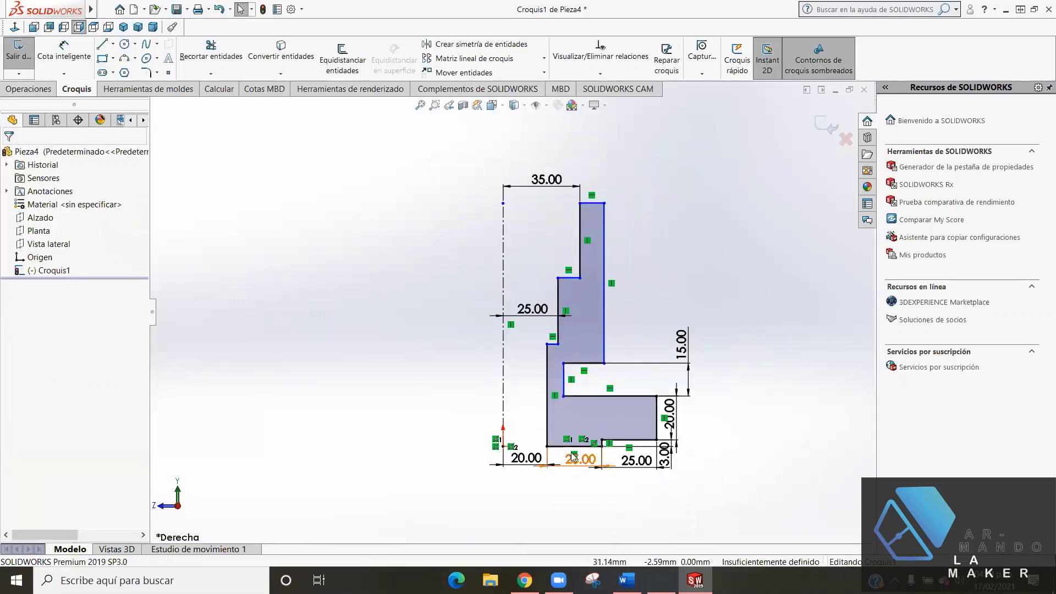
- Dimension the neck groove's vertical edge 35 mm from the flange's outer edge and finish dimensioning
{"action": "scroll", "coordinate": [583, 532], "scroll_direction": "down", "scroll_amount": 2}
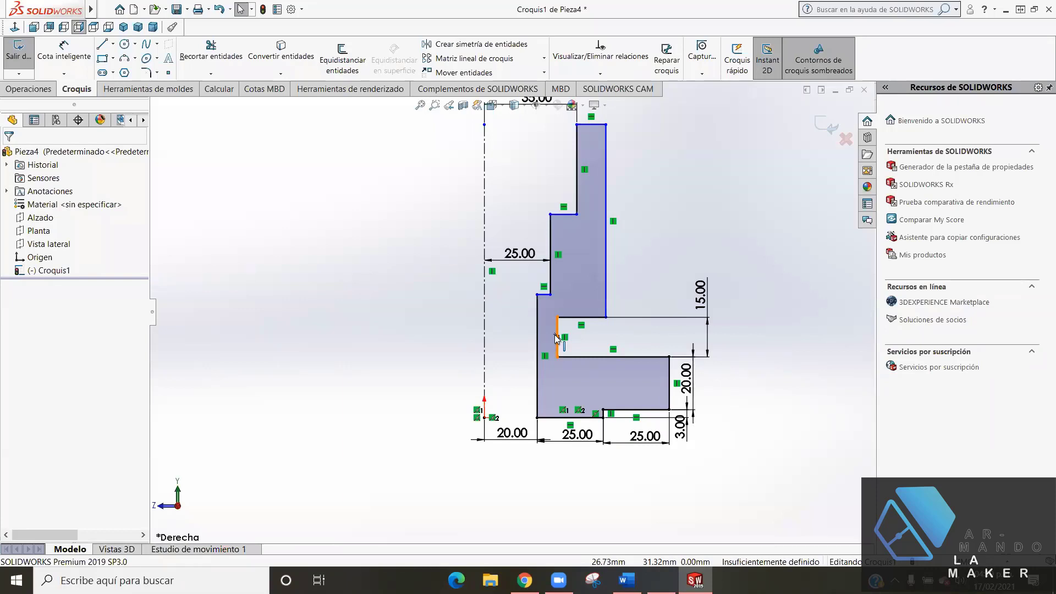
{"action": "left_click", "coordinate": [64, 52]}
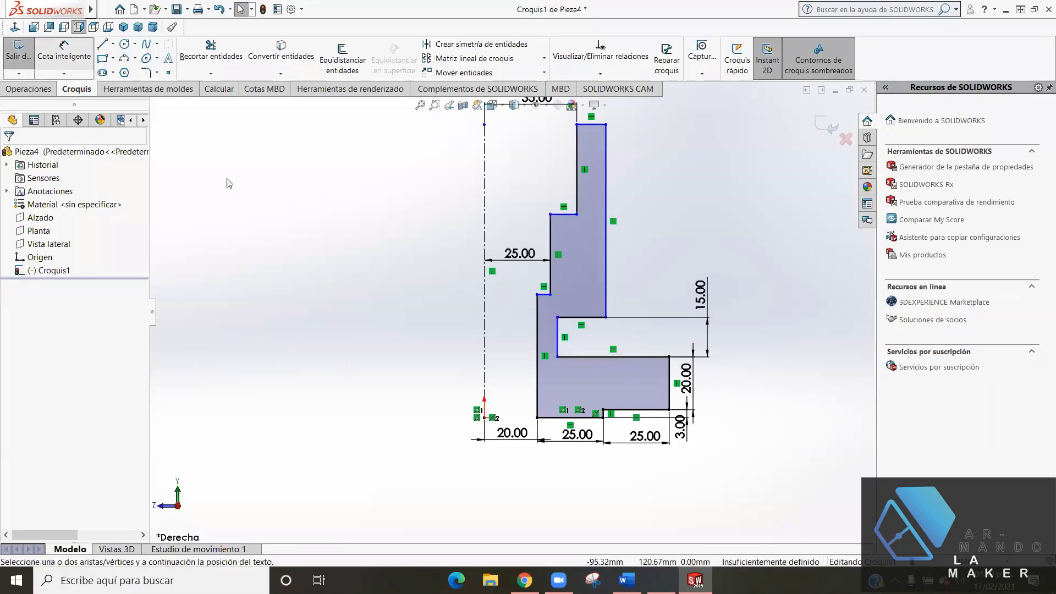
{"action": "left_click", "coordinate": [560, 342]}
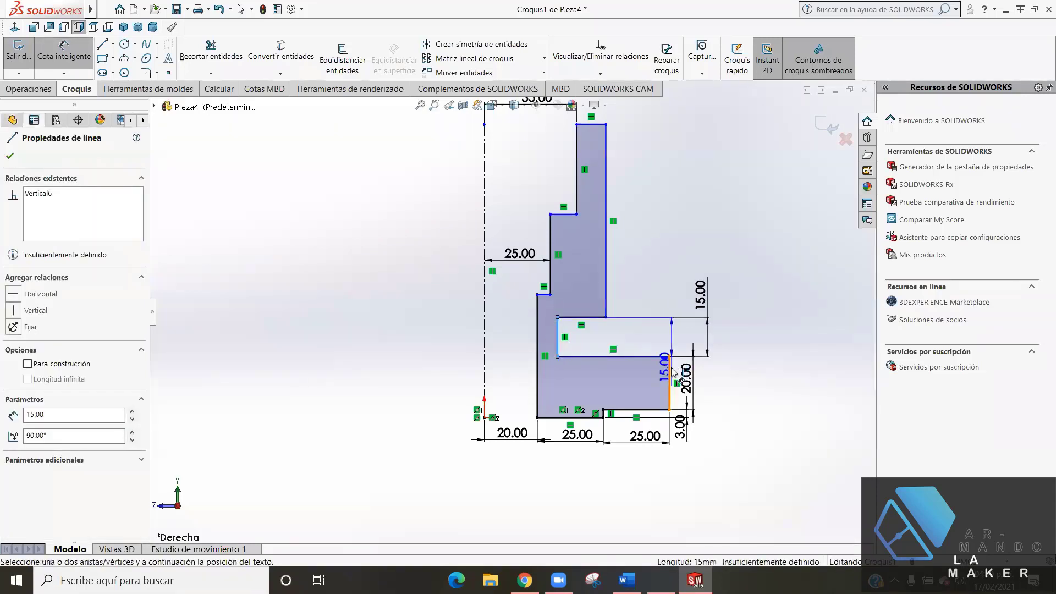
{"action": "left_click", "coordinate": [670, 373]}
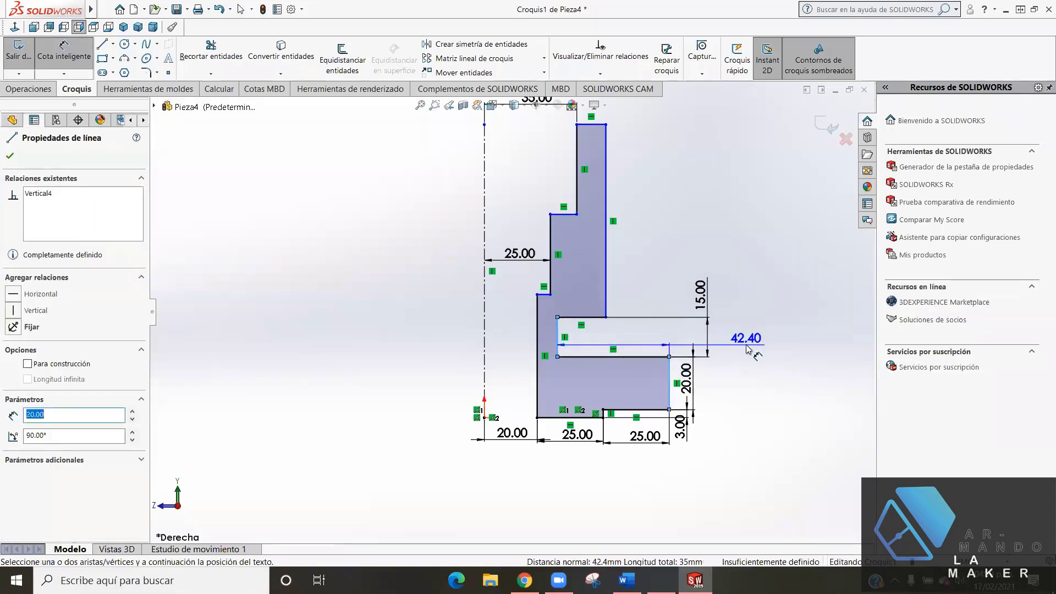
{"action": "left_click", "coordinate": [748, 346]}
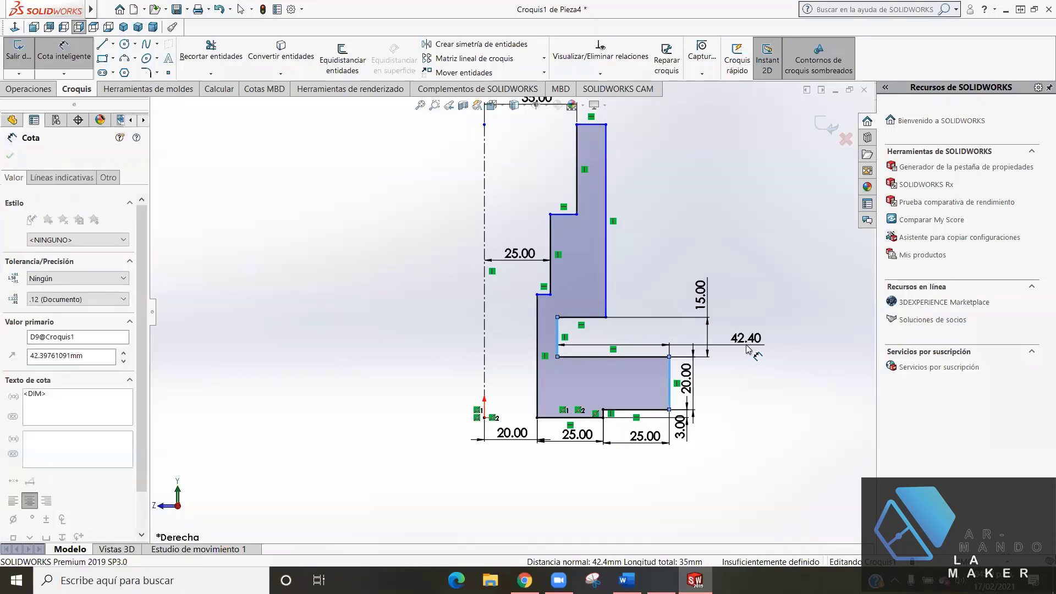
{"action": "type", "text": "35"}
{"action": "key", "text": "Return"}
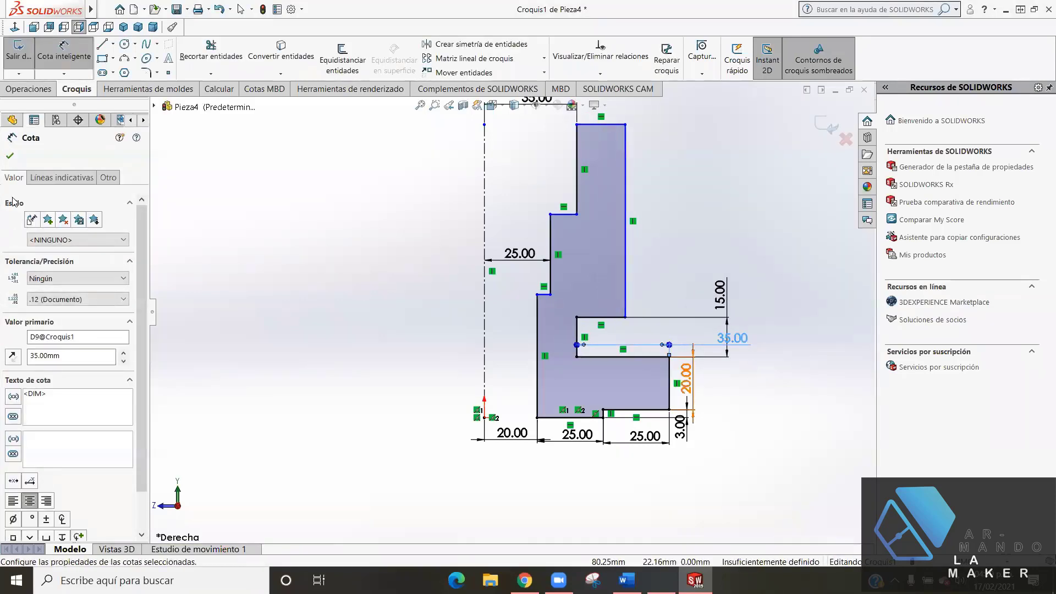
{"action": "left_click", "coordinate": [10, 157]}
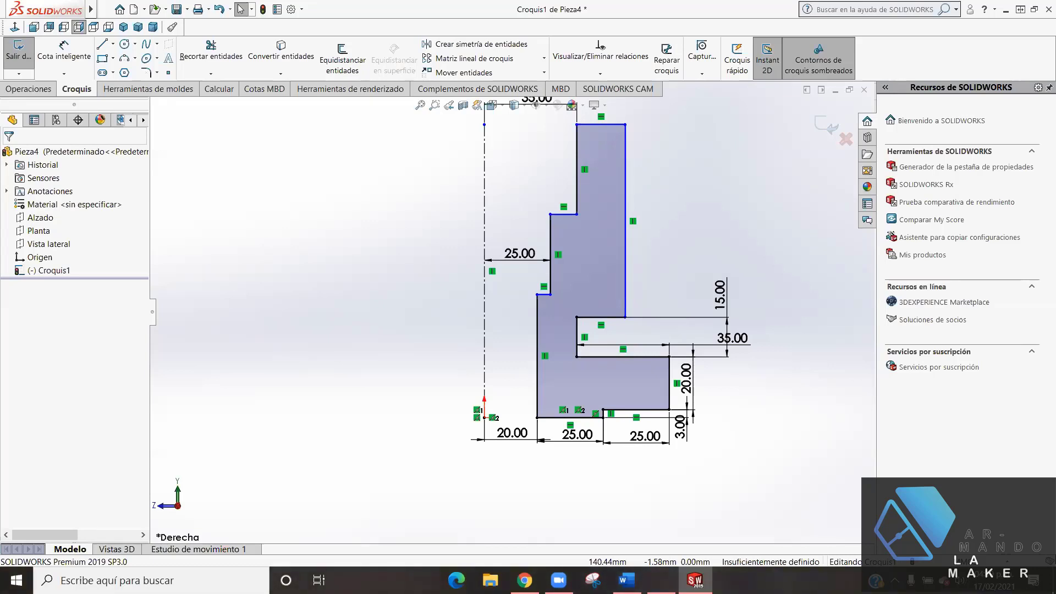
- Check the section C-C drawing in Chrome for the remaining heights and return to the SOLIDWORKS sketch
{"action": "scroll", "coordinate": [511, 263], "scroll_direction": "up", "scroll_amount": 3}
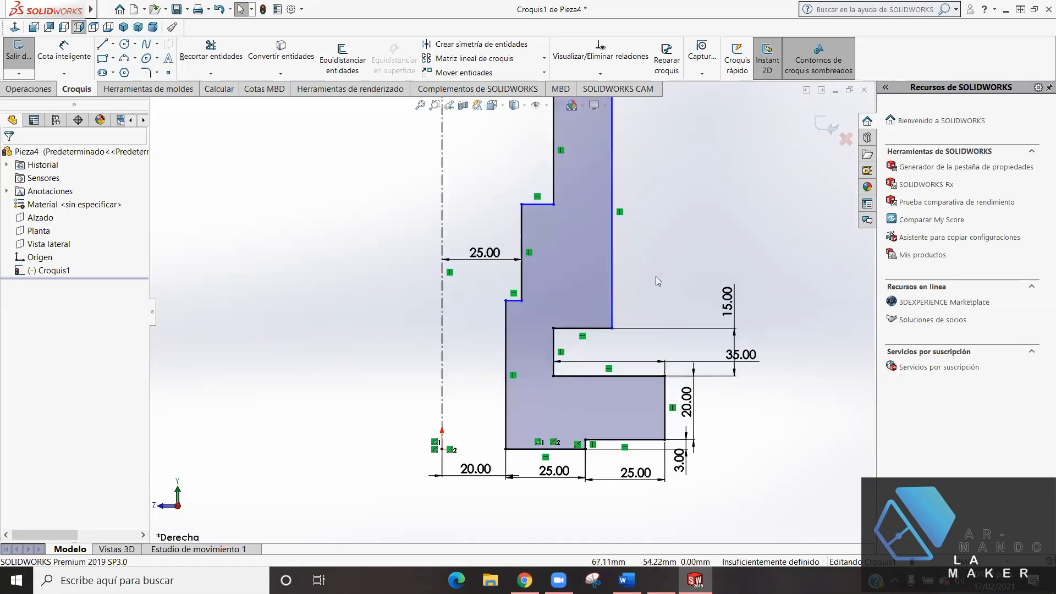
{"action": "scroll", "coordinate": [511, 263], "scroll_direction": "down", "scroll_amount": 2}
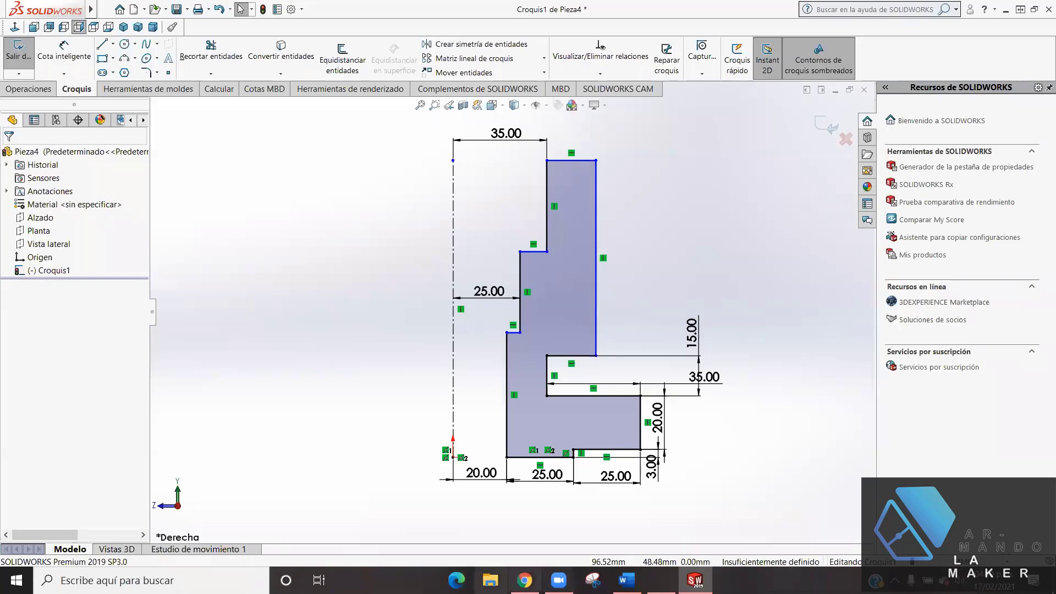
{"action": "key", "text": "alt+Tab"}
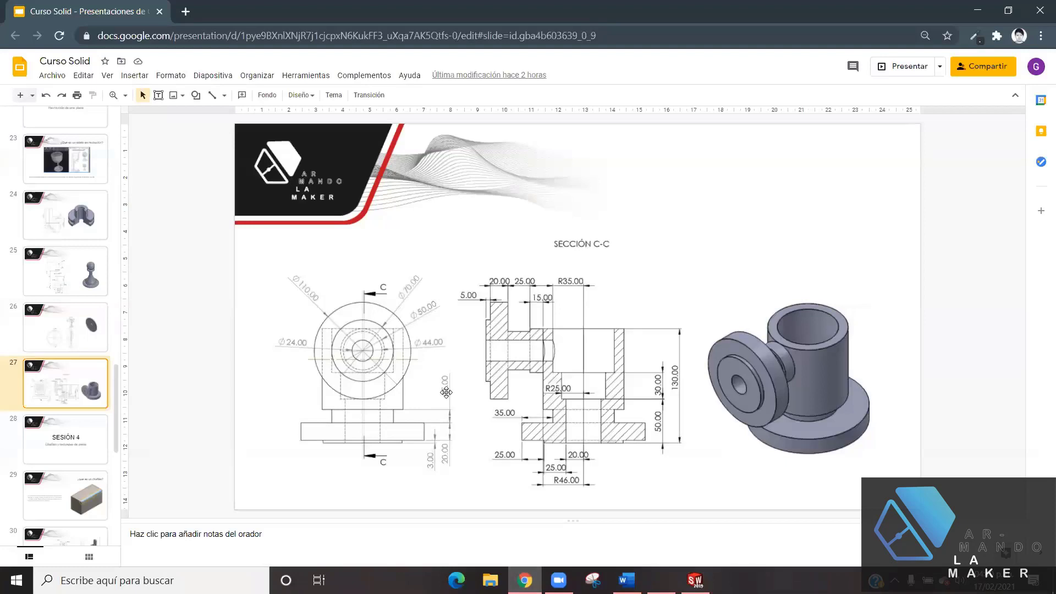
{"action": "scroll", "coordinate": [440, 402], "scroll_direction": "up", "scroll_amount": 1}
{"action": "scroll", "coordinate": [446, 400], "scroll_direction": "down", "scroll_amount": 1}
{"action": "mouse_move", "coordinate": [695, 579]}
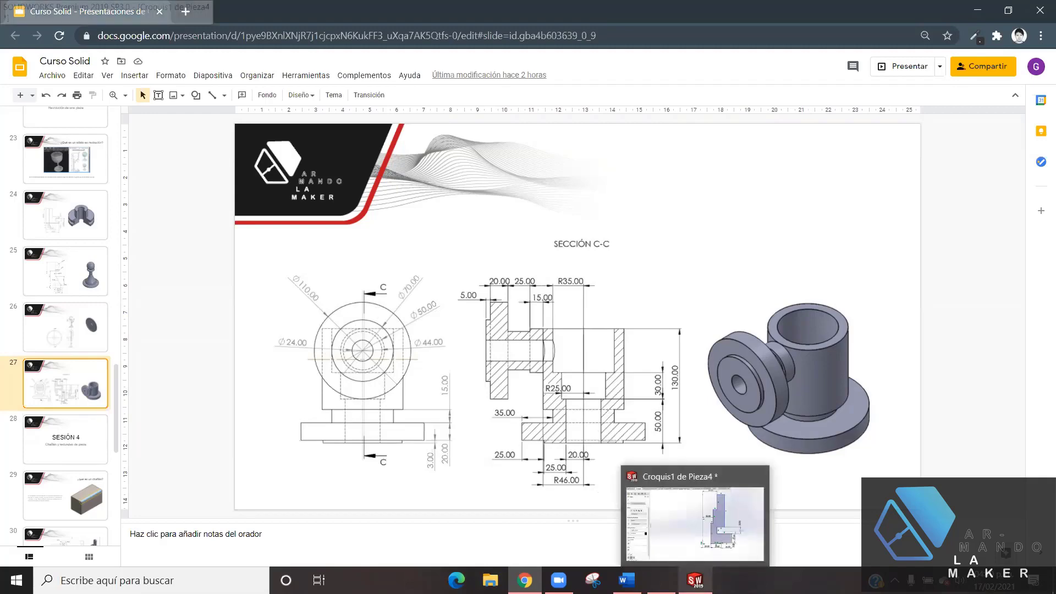
{"action": "left_click", "coordinate": [695, 522]}
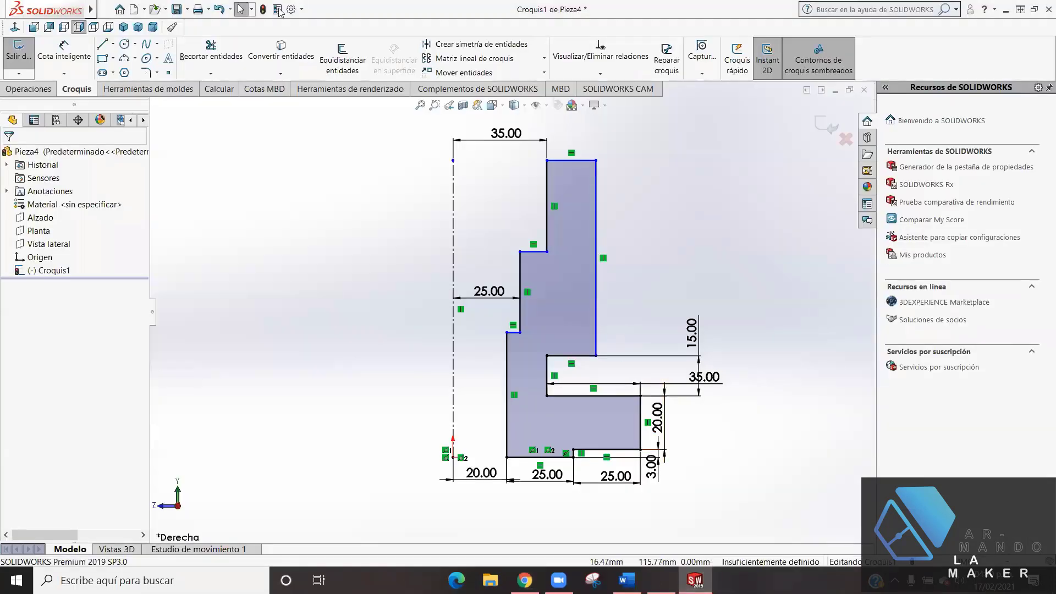
- Dimension the profile's overall height between its top and bottom edges as 170 mm and finish dimensioning
{"action": "left_click", "coordinate": [88, 55]}
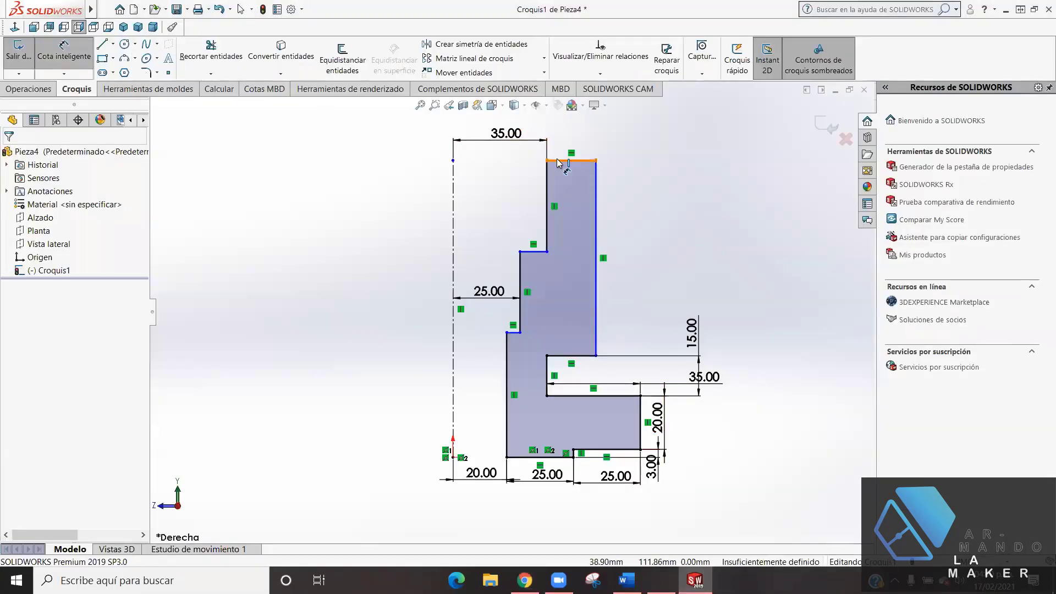
{"action": "left_click", "coordinate": [539, 457]}
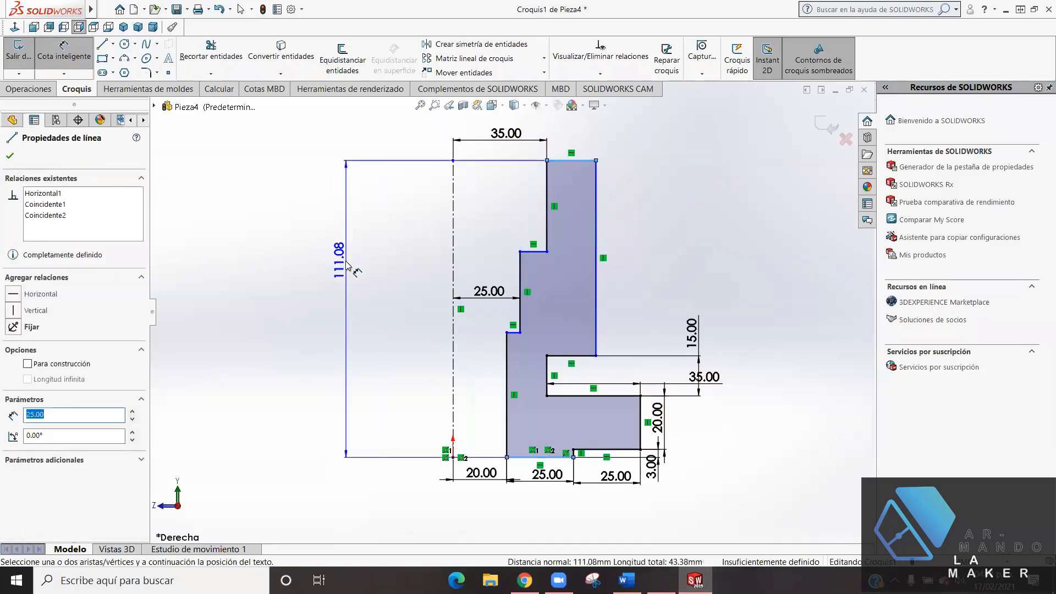
{"action": "left_click", "coordinate": [346, 264]}
{"action": "double_click", "coordinate": [346, 264]}
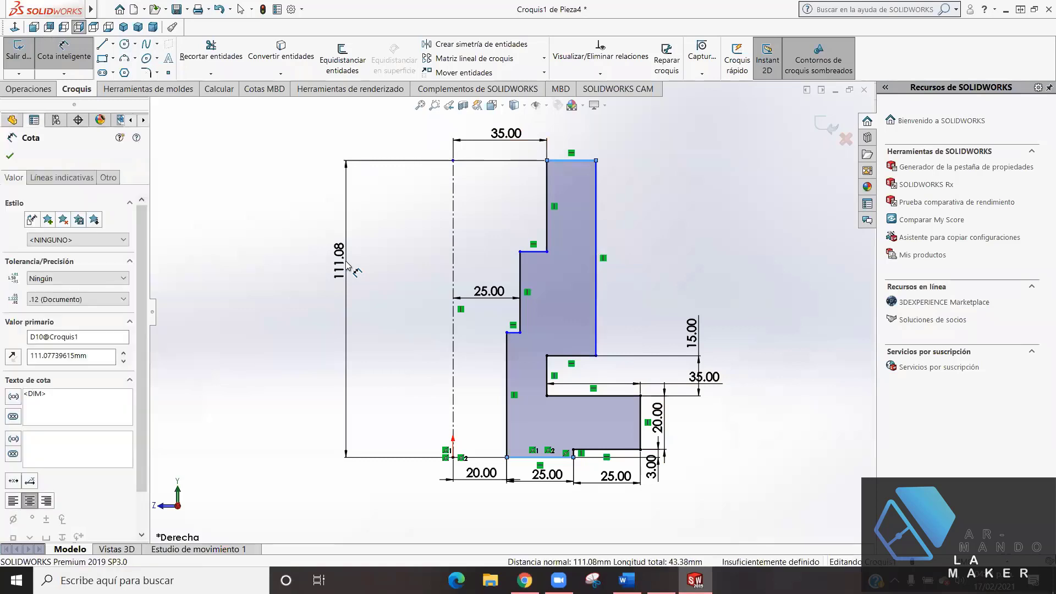
{"action": "type", "text": "110"}
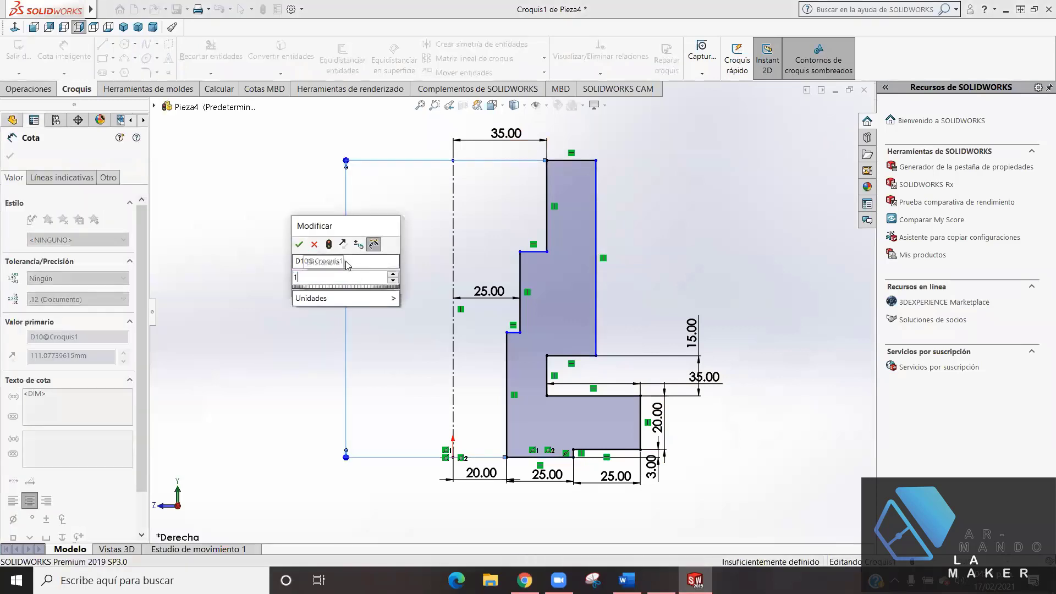
{"action": "key", "text": "Return"}
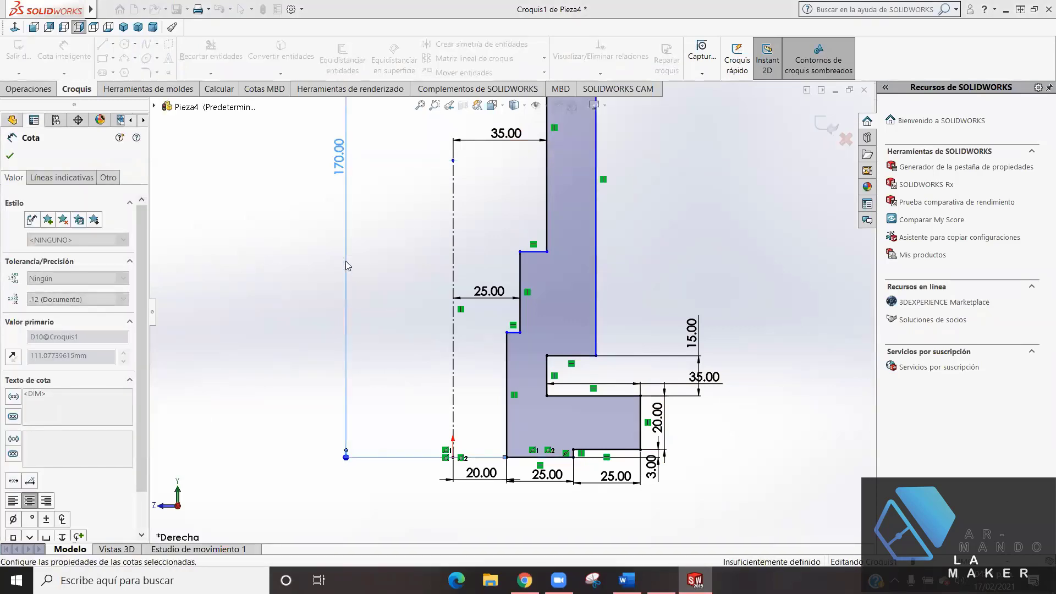
{"action": "left_click", "coordinate": [10, 157]}
{"action": "scroll", "coordinate": [507, 308], "scroll_direction": "up", "scroll_amount": 3}
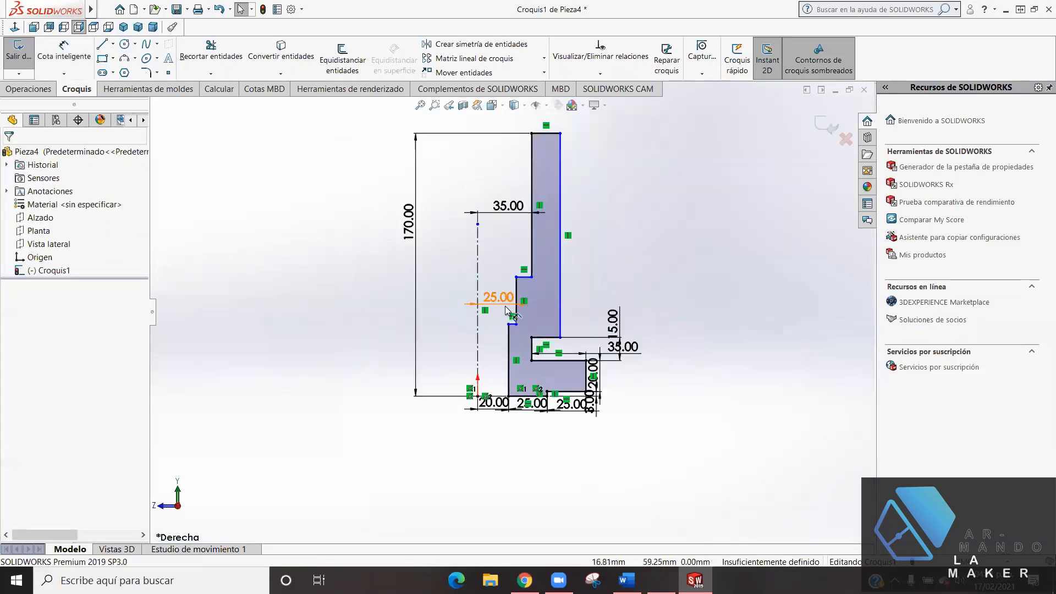
- Check the section C-C drawing in Chrome for the bore step heights and return to the SOLIDWORKS sketch
{"action": "scroll", "coordinate": [500, 327], "scroll_direction": "down", "scroll_amount": 2}
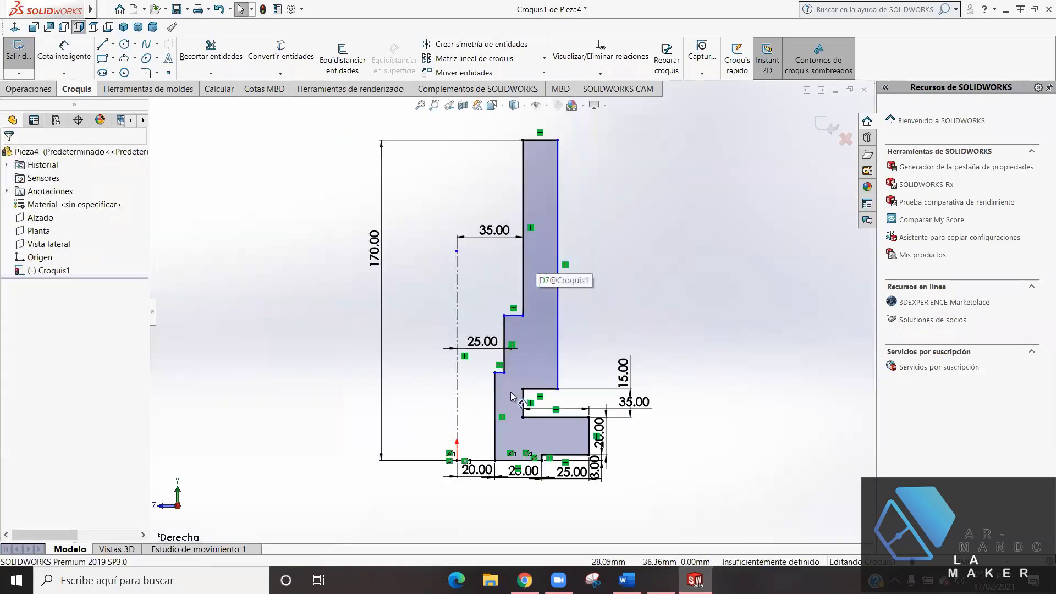
{"action": "scroll", "coordinate": [511, 393], "scroll_direction": "down", "scroll_amount": 1}
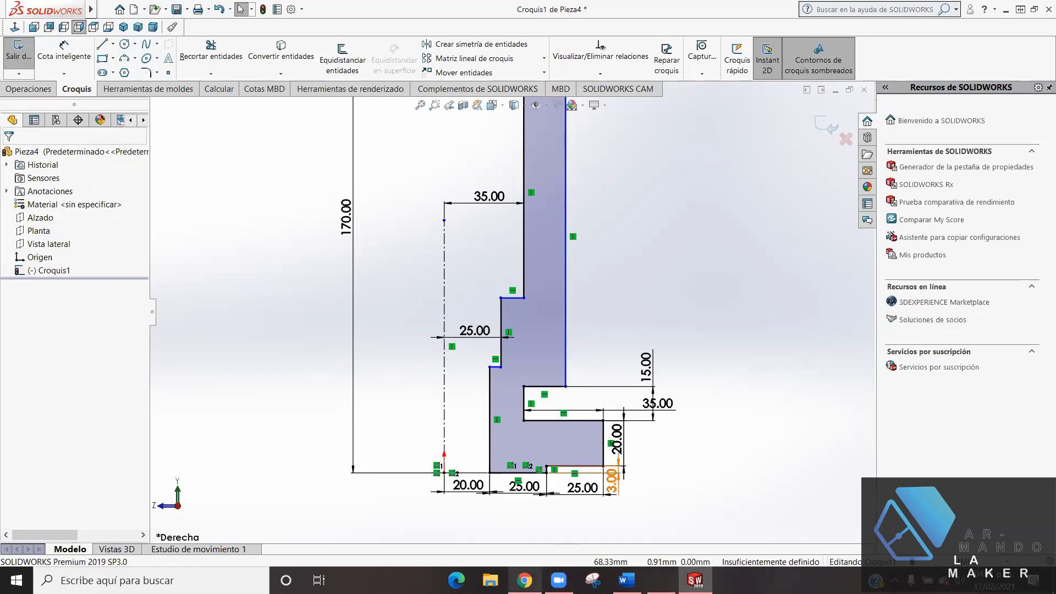
{"action": "left_click", "coordinate": [525, 580]}
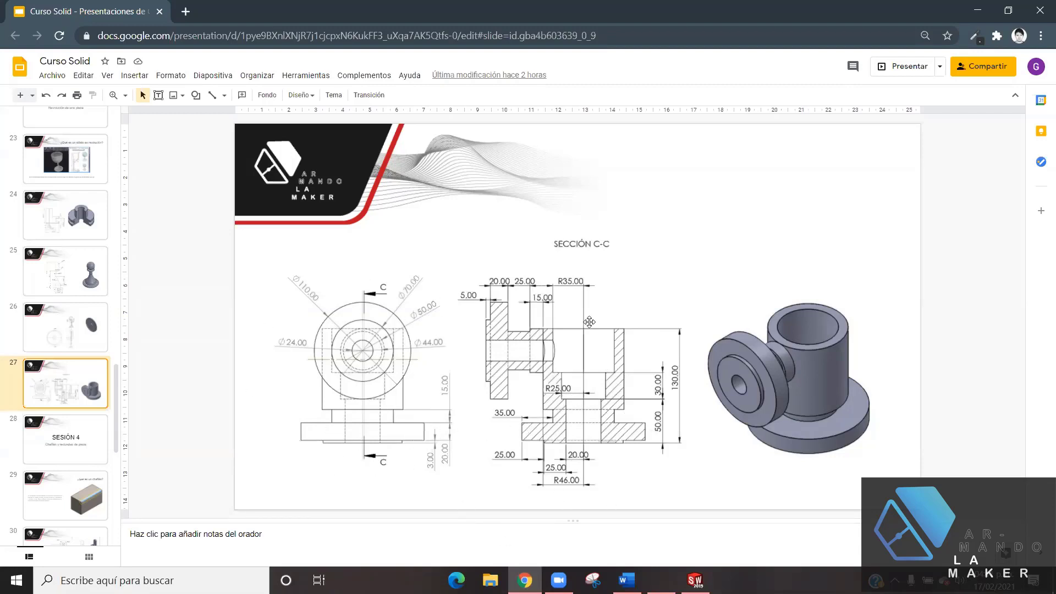
{"action": "left_click", "coordinate": [695, 580]}
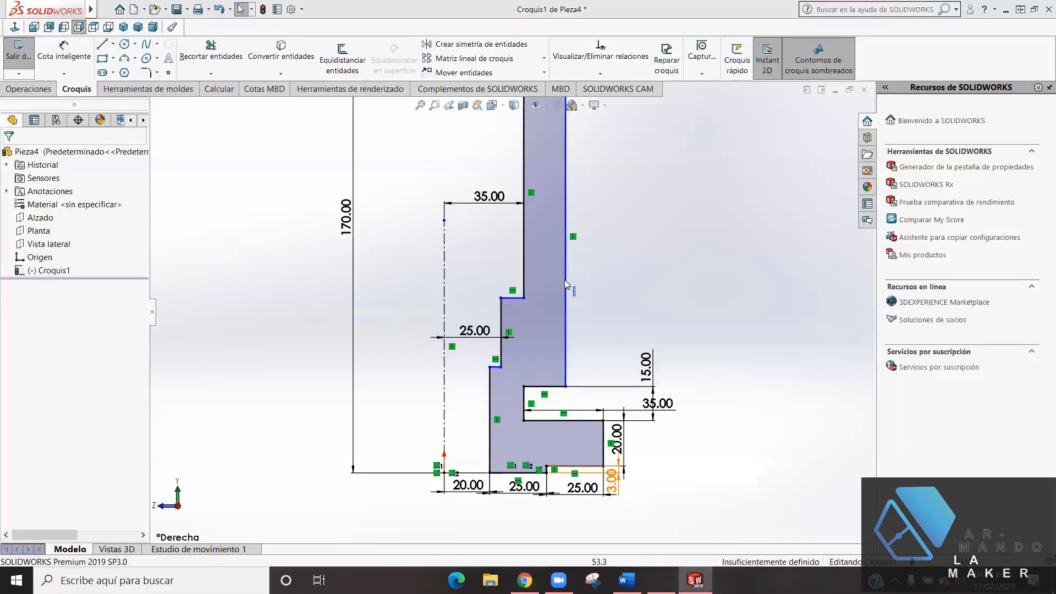
- Dimension the height of the lowest bore's vertical edge as 50 mm, placing the dimension beyond the vertical axis
{"action": "scroll", "coordinate": [549, 355], "scroll_direction": "up", "scroll_amount": 5}
{"action": "scroll", "coordinate": [549, 355], "scroll_direction": "down", "scroll_amount": 3}
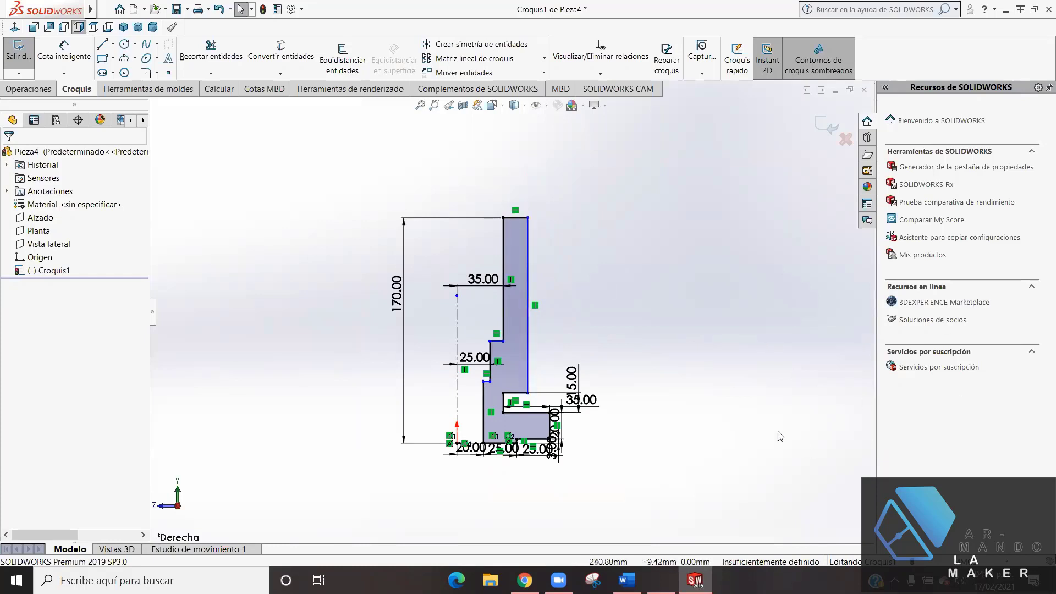
{"action": "scroll", "coordinate": [542, 460], "scroll_direction": "down", "scroll_amount": 2}
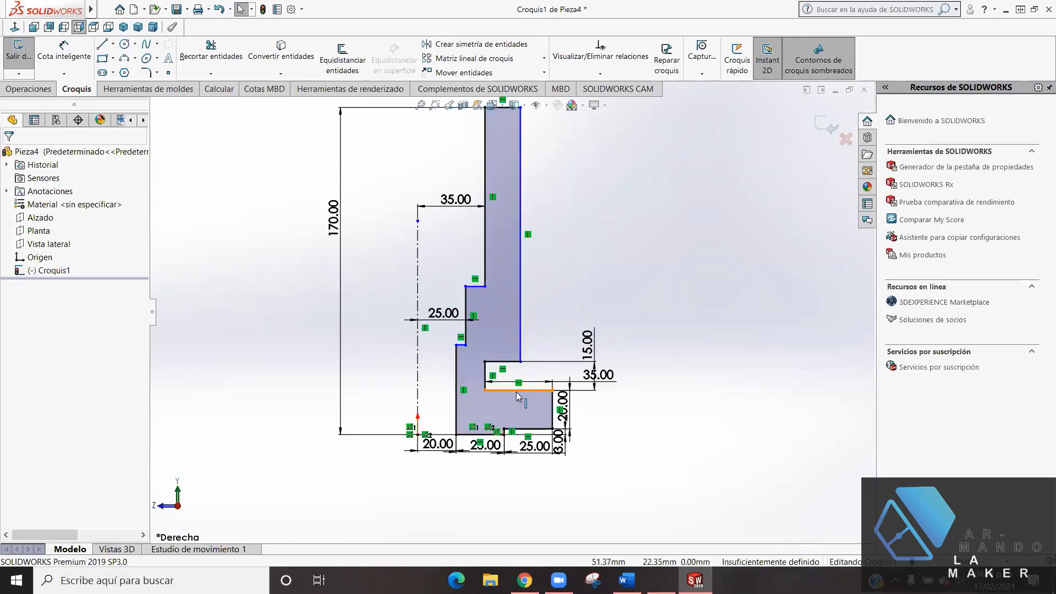
{"action": "scroll", "coordinate": [519, 387], "scroll_direction": "down", "scroll_amount": 1}
{"action": "left_click", "coordinate": [48, 57]}
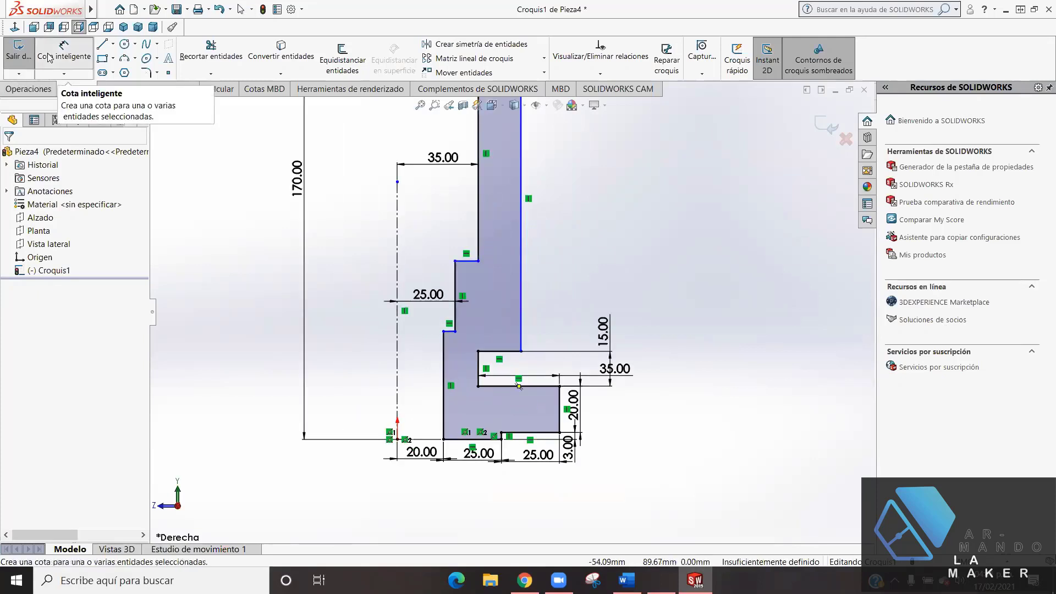
{"action": "left_click", "coordinate": [443, 363]}
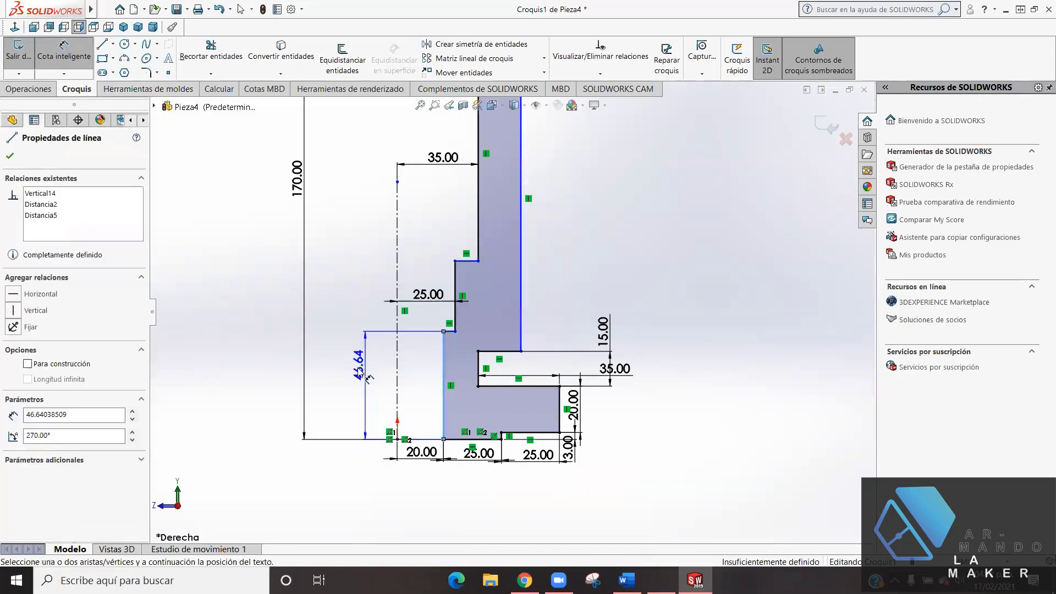
{"action": "left_click", "coordinate": [358, 374]}
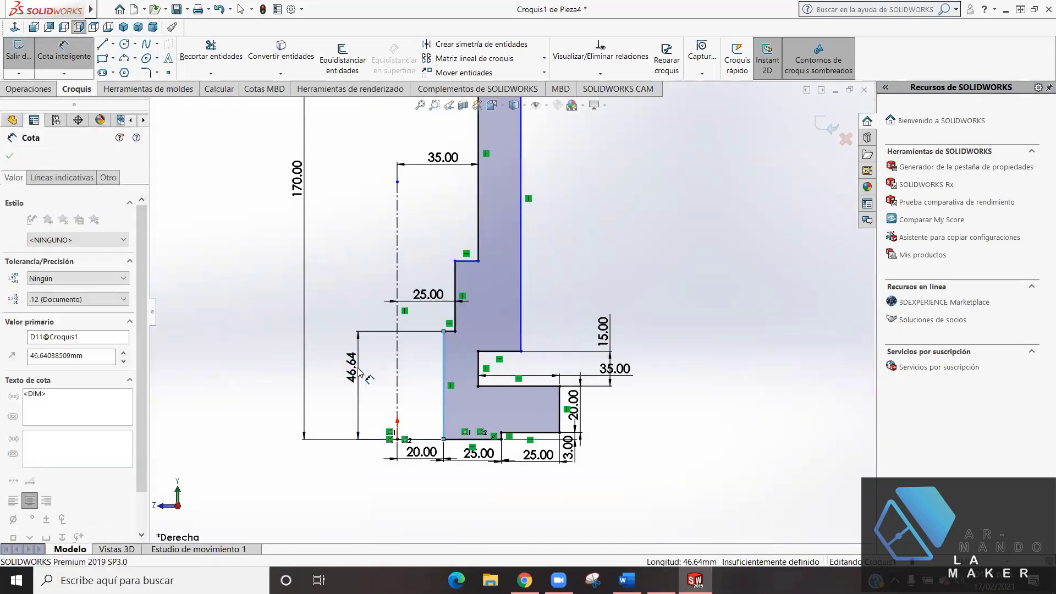
{"action": "type", "text": "40"}
{"action": "key", "text": "Return"}
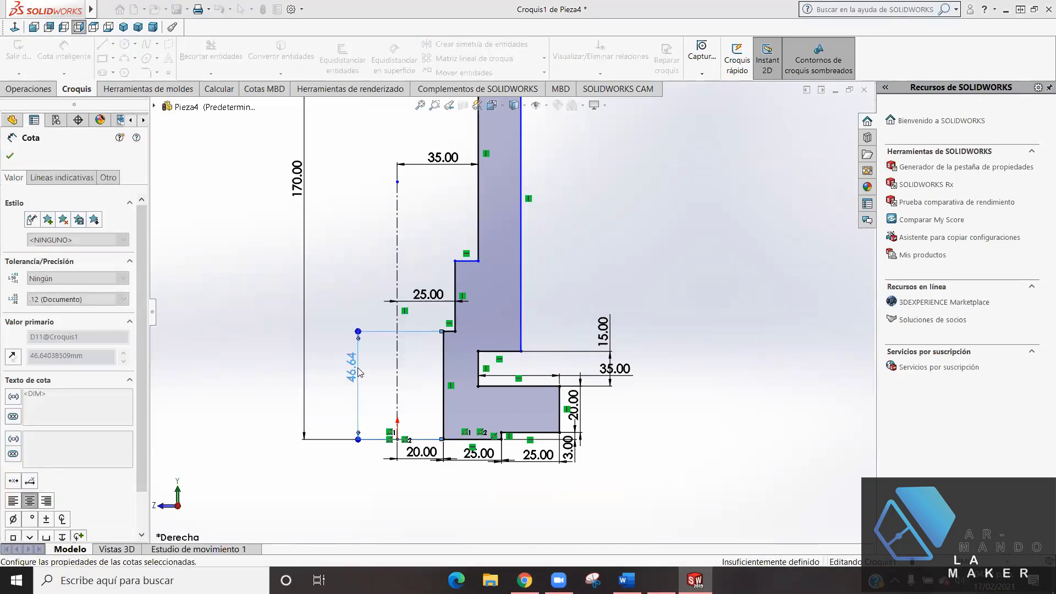
- Dimension the height of the middle bore's vertical edge as 30 mm, in line with the 50 mm dimension
{"action": "left_click", "coordinate": [397, 275]}
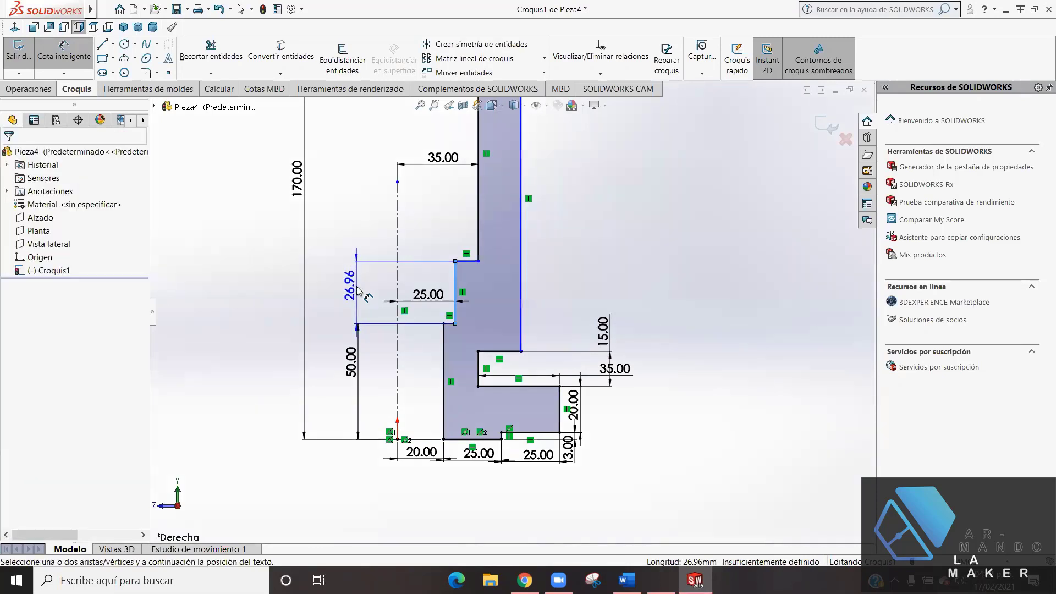
{"action": "left_click", "coordinate": [358, 290]}
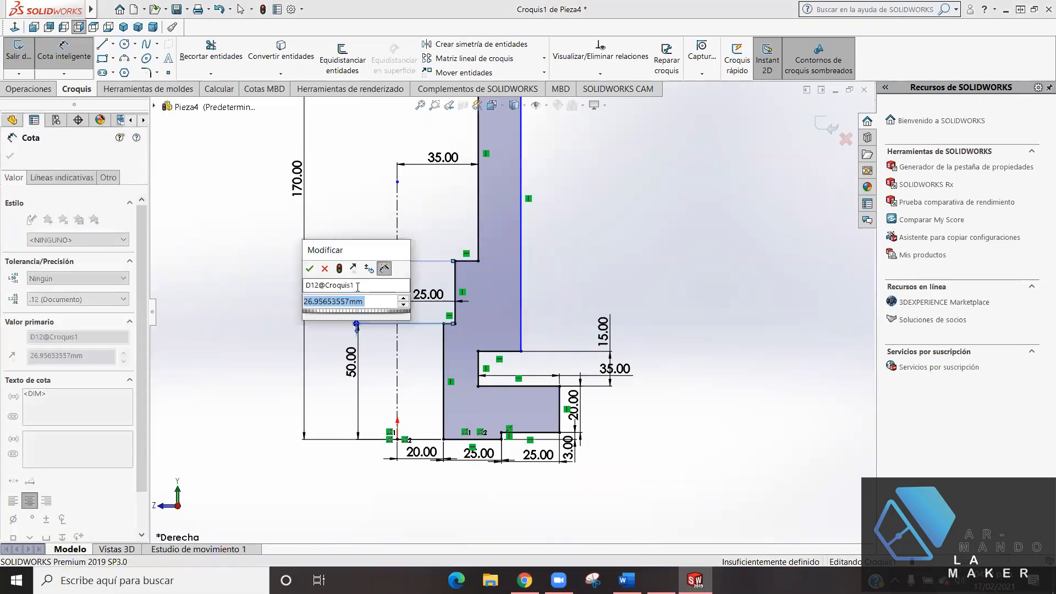
{"action": "type", "text": "30"}
{"action": "key", "text": "Return"}
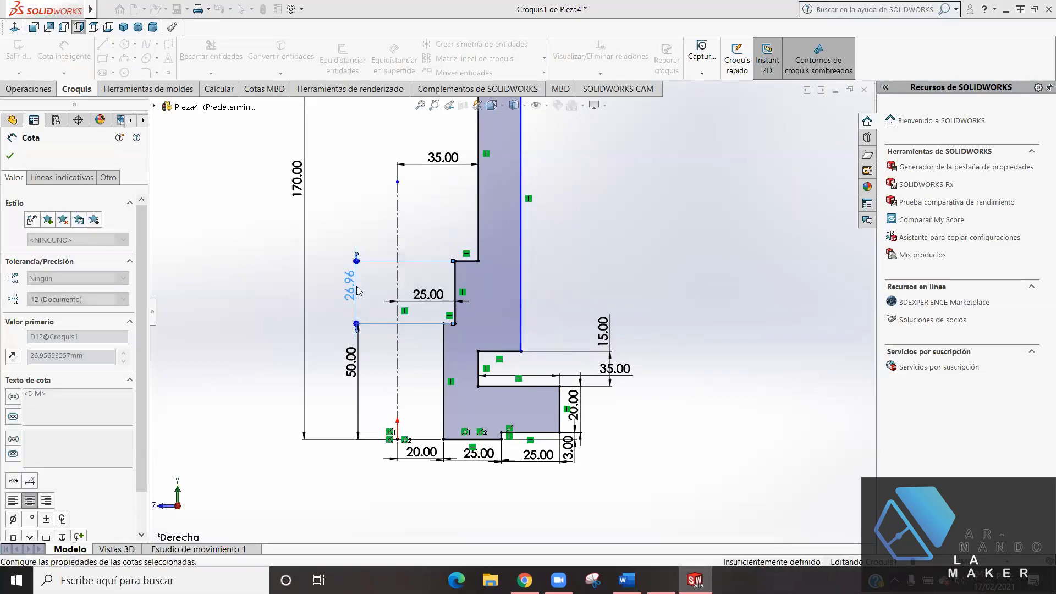
{"action": "scroll", "coordinate": [495, 308], "scroll_direction": "up", "scroll_amount": 3}
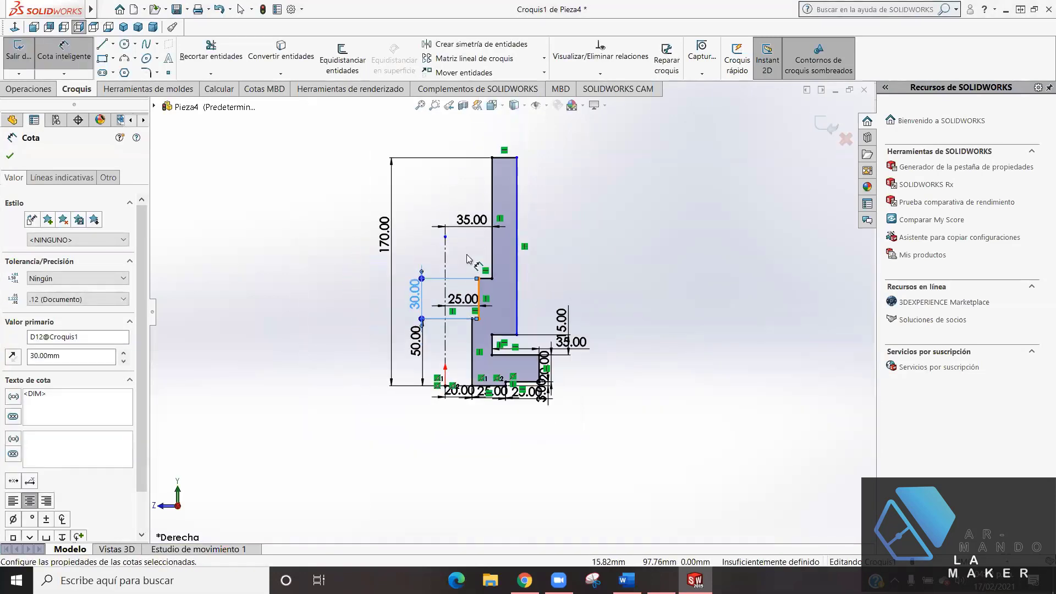
{"action": "left_click", "coordinate": [565, 212]}
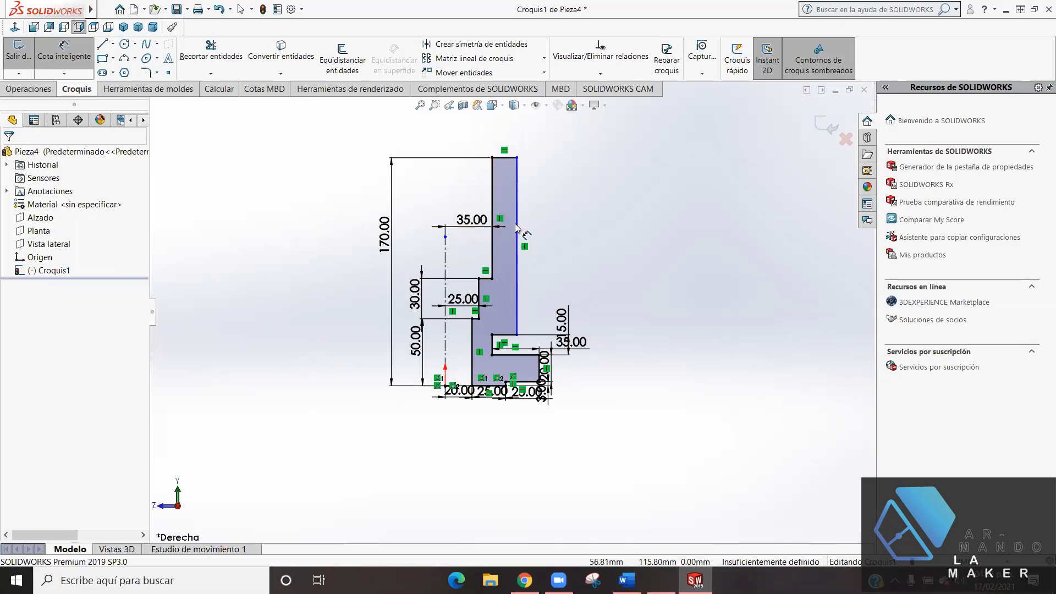
- Look up the outer radius in the Chrome drawing and dimension the cylinder's outer edge 46 mm from the vertical axis in SOLIDWORKS
{"action": "left_click", "coordinate": [524, 581]}
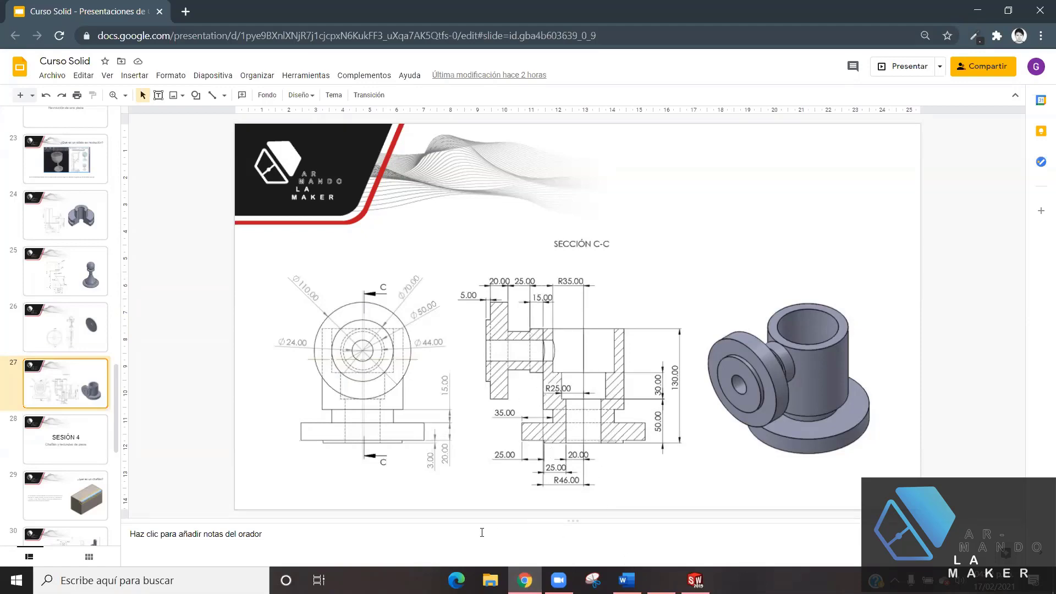
{"action": "left_click", "coordinate": [695, 580]}
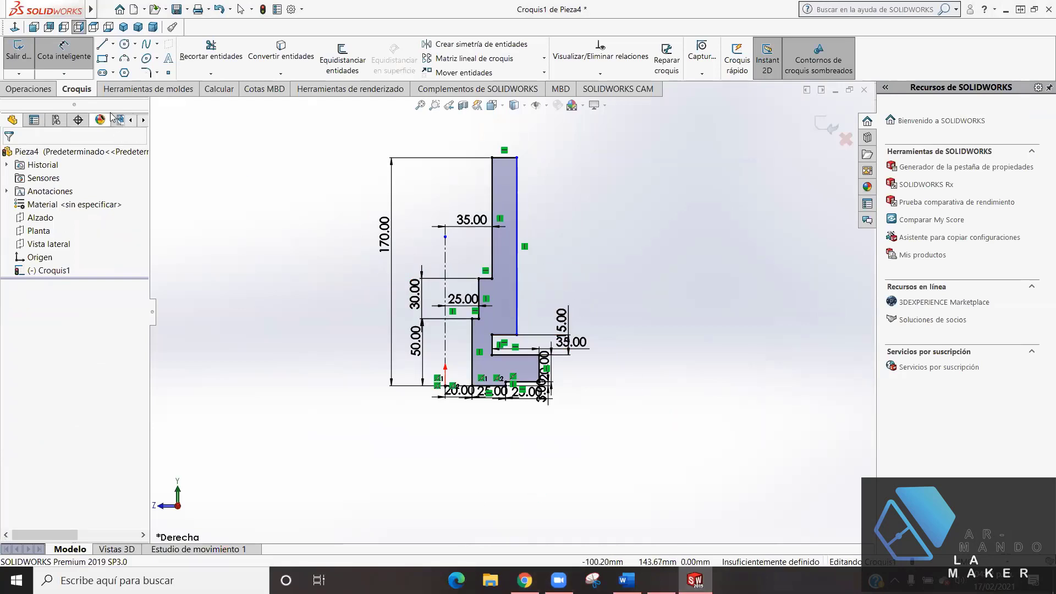
{"action": "left_click", "coordinate": [73, 59]}
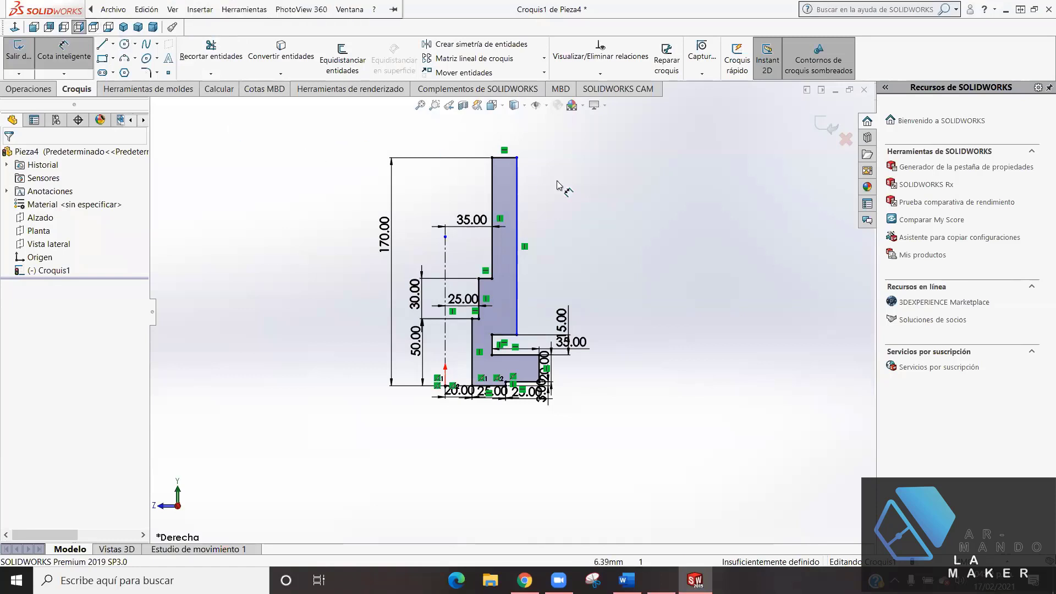
{"action": "left_click", "coordinate": [520, 187]}
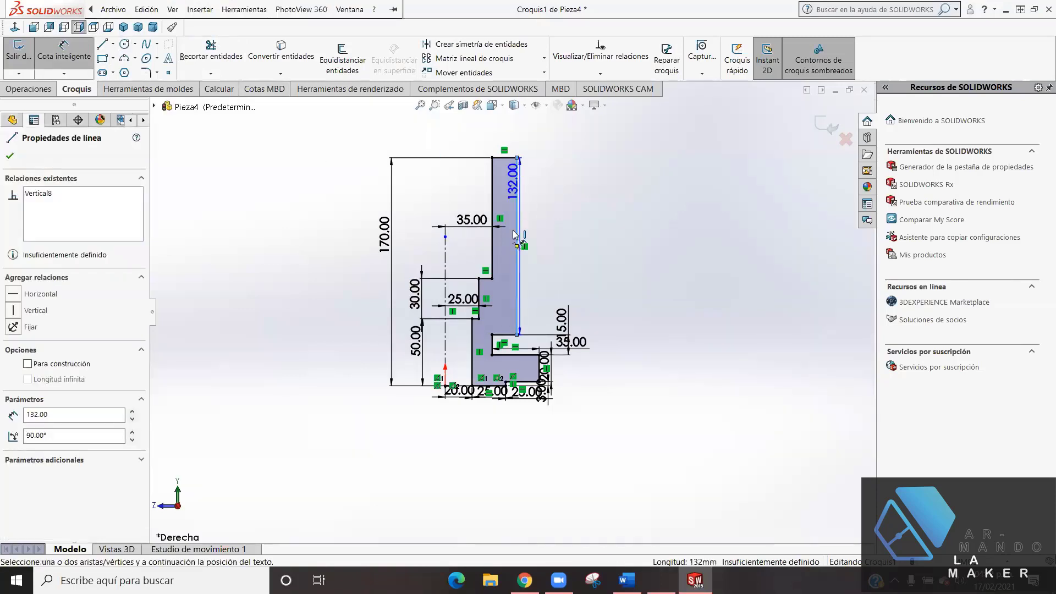
{"action": "left_click", "coordinate": [446, 256]}
{"action": "left_click", "coordinate": [478, 137]}
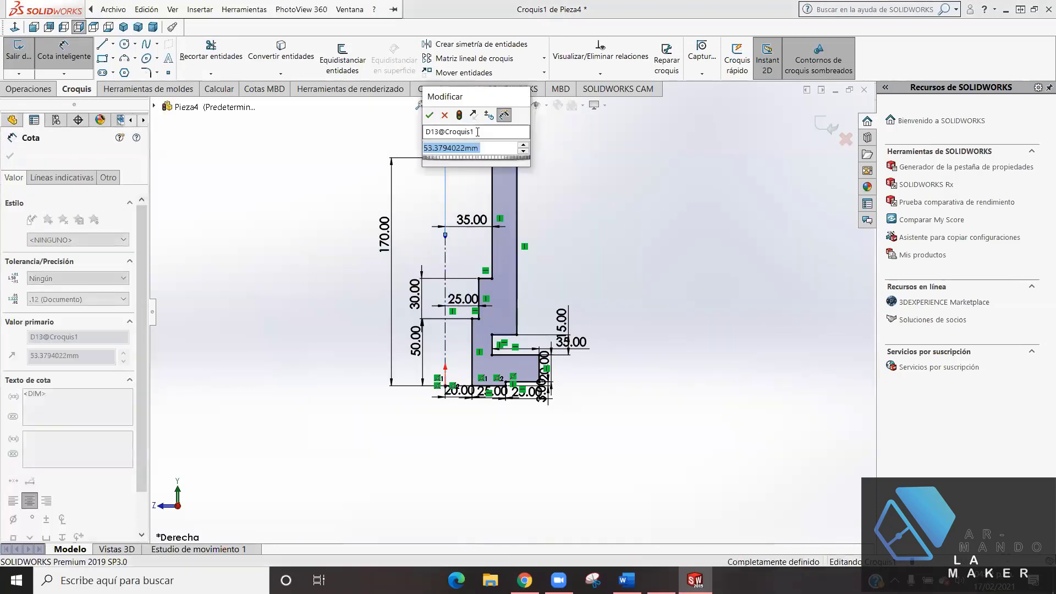
{"action": "type", "text": "45"}
{"action": "key", "text": "Return"}
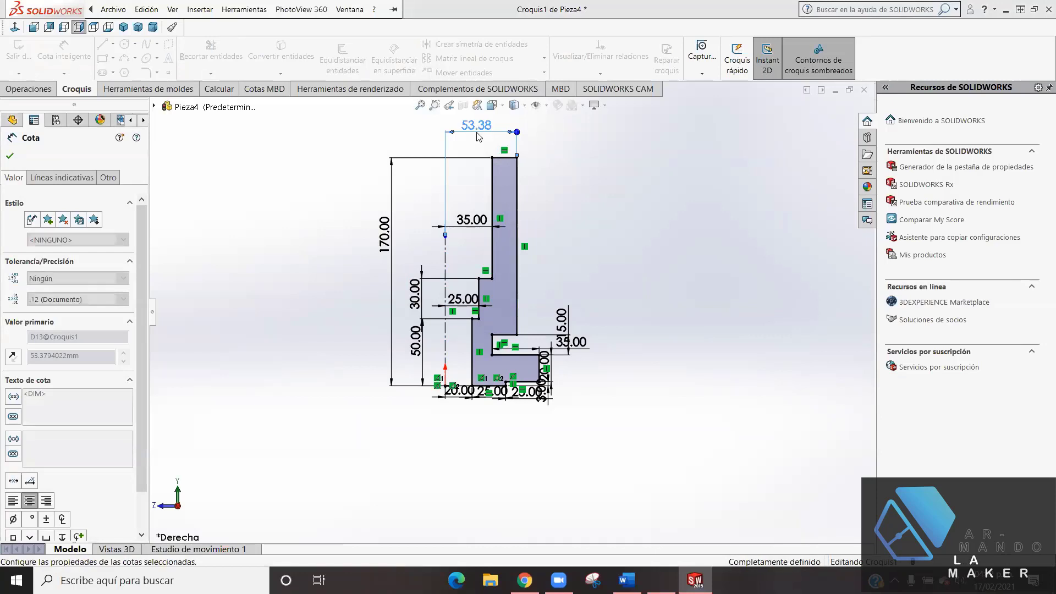
{"action": "left_click", "coordinate": [9, 156]}
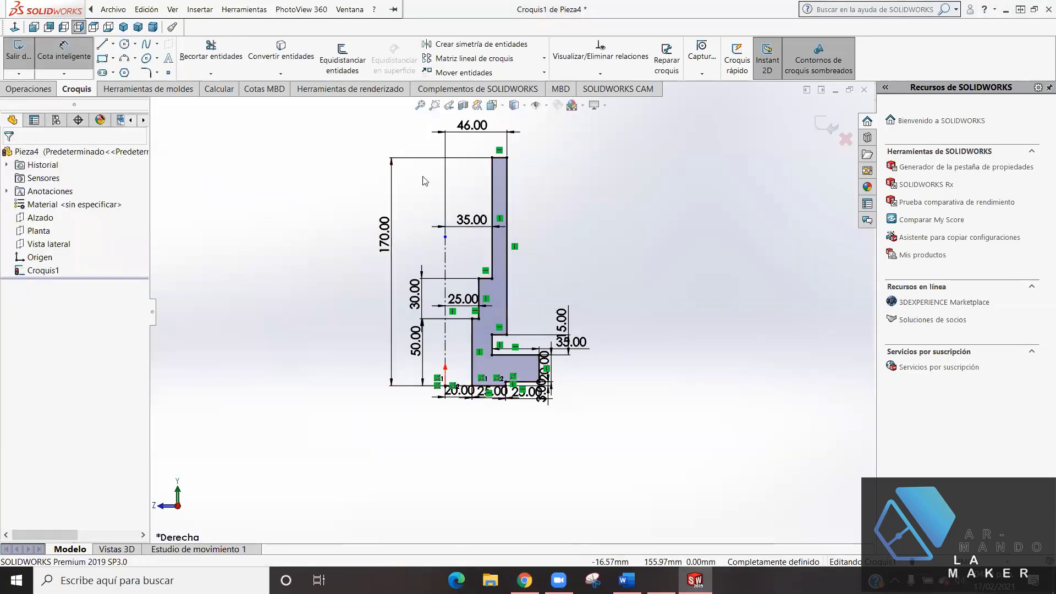
- Review the dimensioned half profile and exit the sketch
{"action": "scroll", "coordinate": [513, 313], "scroll_direction": "up", "scroll_amount": 2}
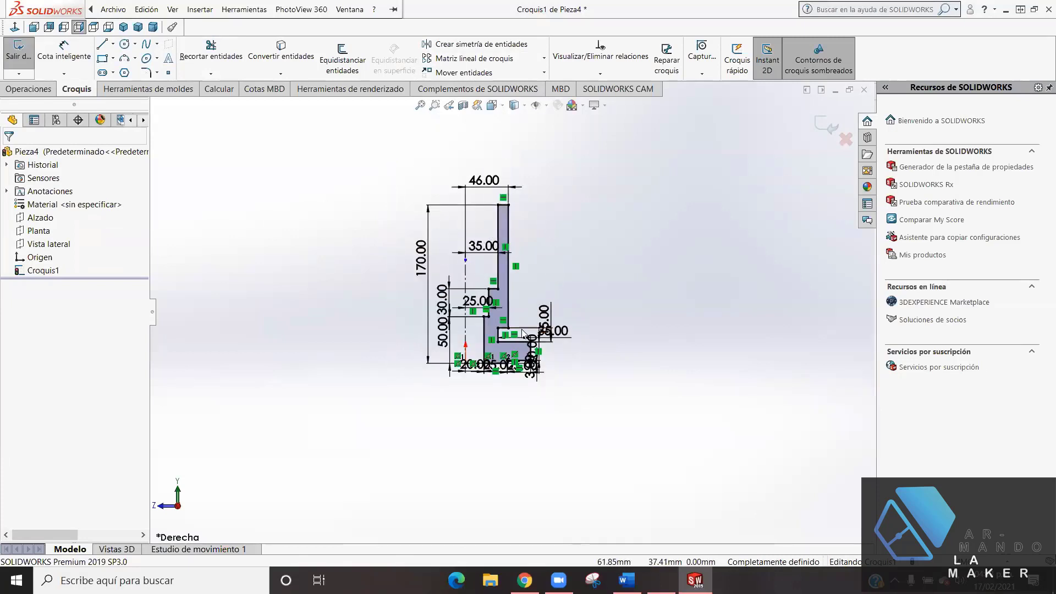
{"action": "scroll", "coordinate": [462, 423], "scroll_direction": "down", "scroll_amount": 3}
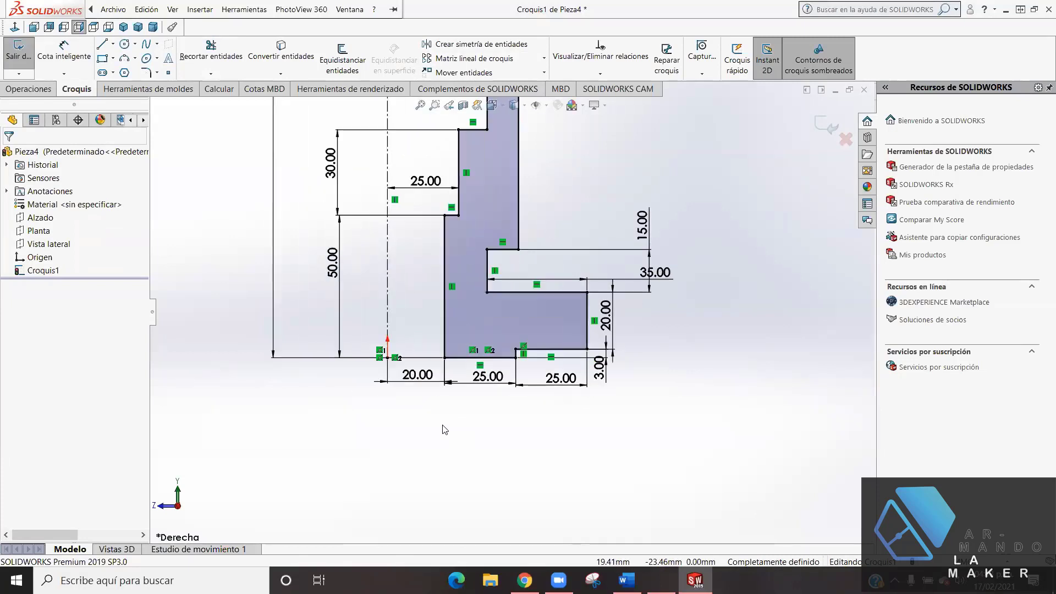
{"action": "scroll", "coordinate": [443, 429], "scroll_direction": "up", "scroll_amount": 3}
{"action": "scroll", "coordinate": [501, 161], "scroll_direction": "down", "scroll_amount": 1}
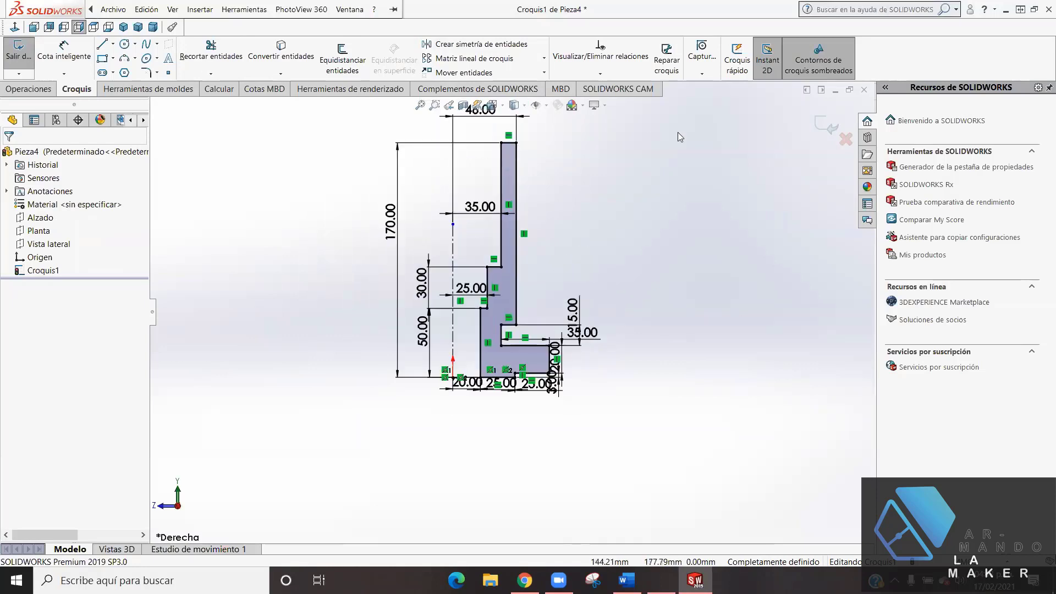
{"action": "left_click", "coordinate": [818, 126]}
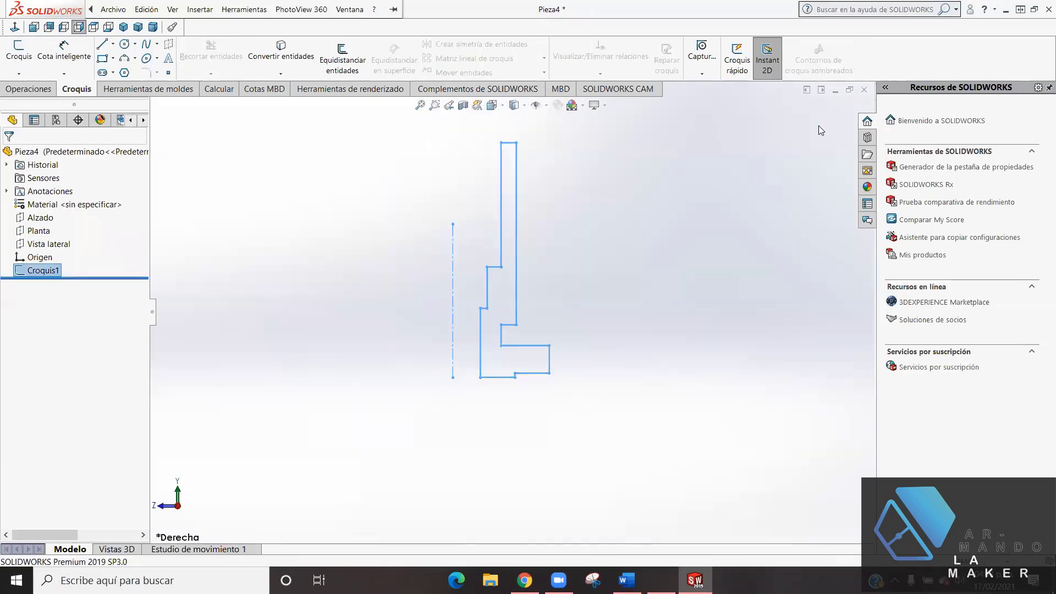
- Revolve the half profile 360° about the vertical centerline into a solid
{"action": "scroll", "coordinate": [511, 276], "scroll_direction": "up", "scroll_amount": 2}
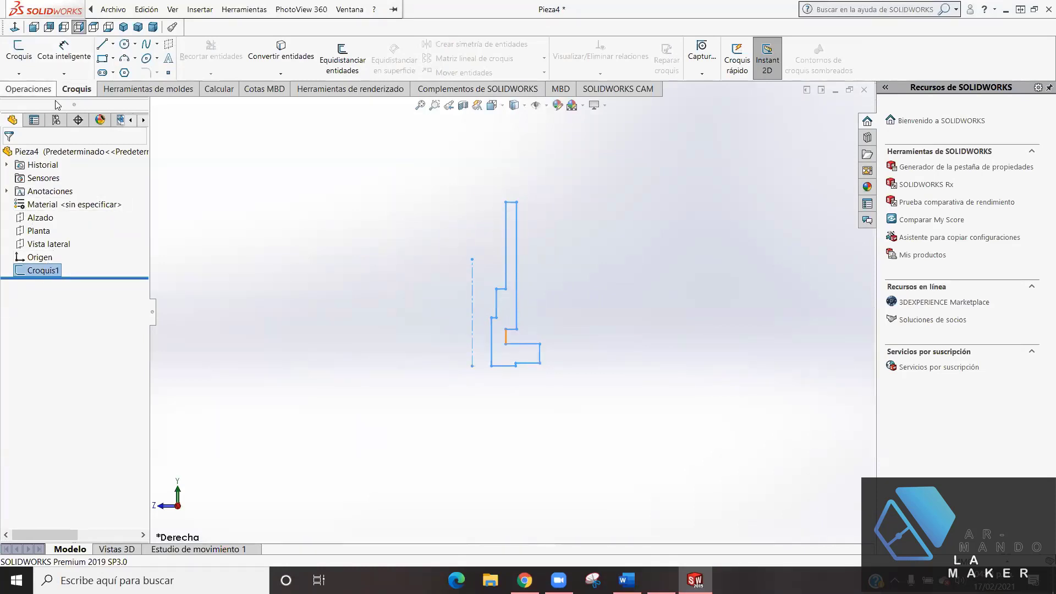
{"action": "left_click", "coordinate": [29, 89]}
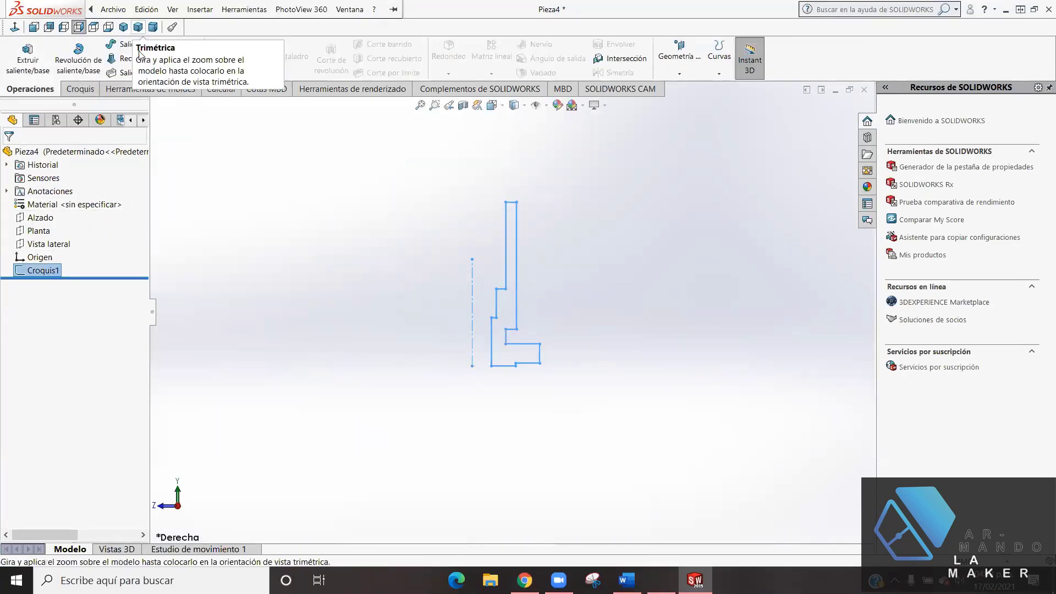
{"action": "left_click", "coordinate": [87, 57]}
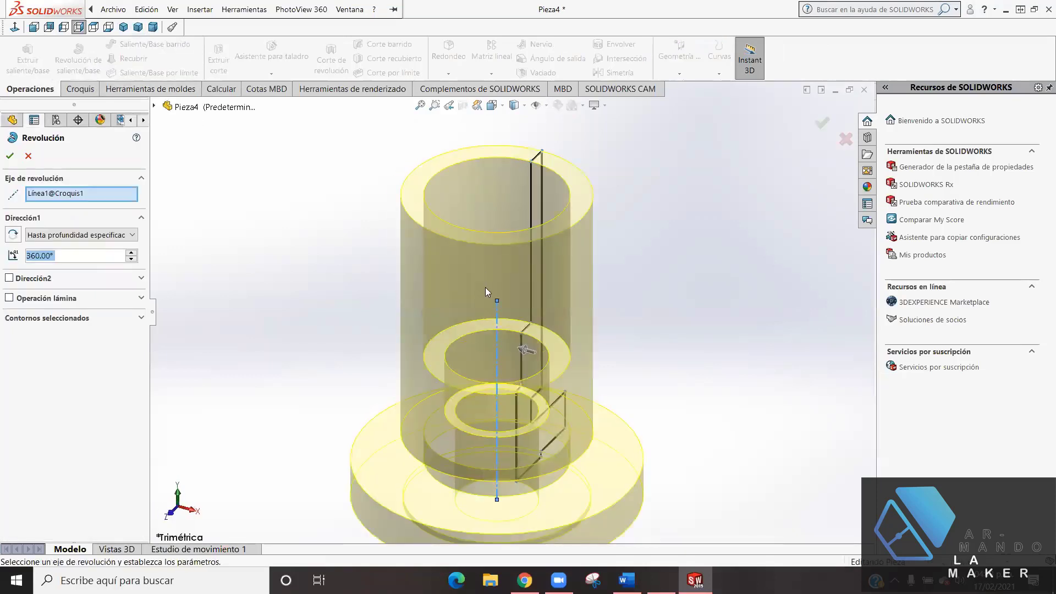
{"action": "scroll", "coordinate": [497, 318], "scroll_direction": "up", "scroll_amount": 2}
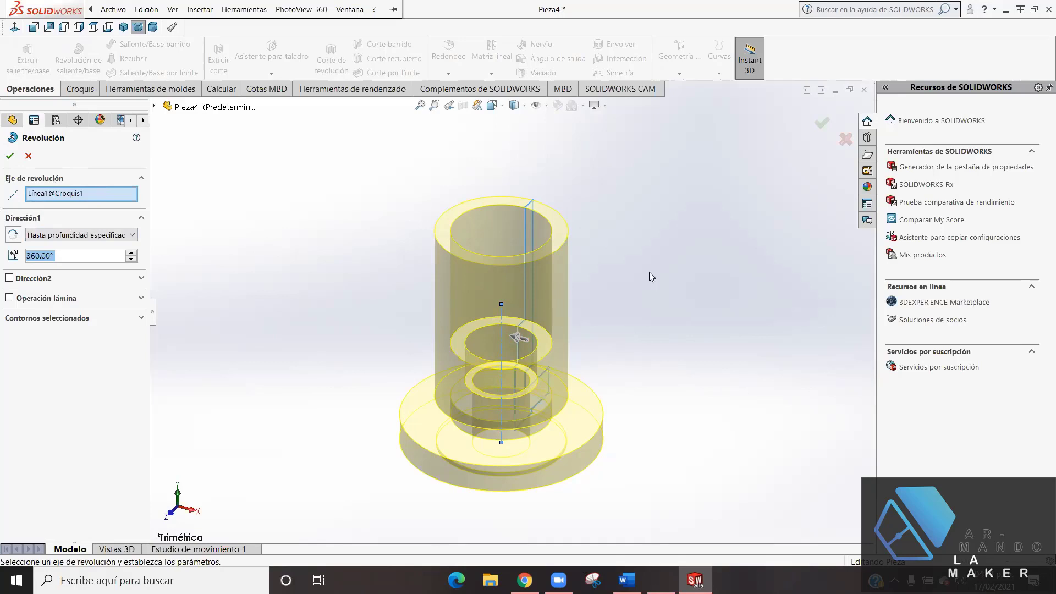
{"action": "left_click", "coordinate": [6, 159]}
- Inspect the revolved body's stepped bore and flange from several angles and return to the isometric view
{"action": "middle_click_drag", "start_coordinate": [676, 276], "coordinate": [611, 413]}
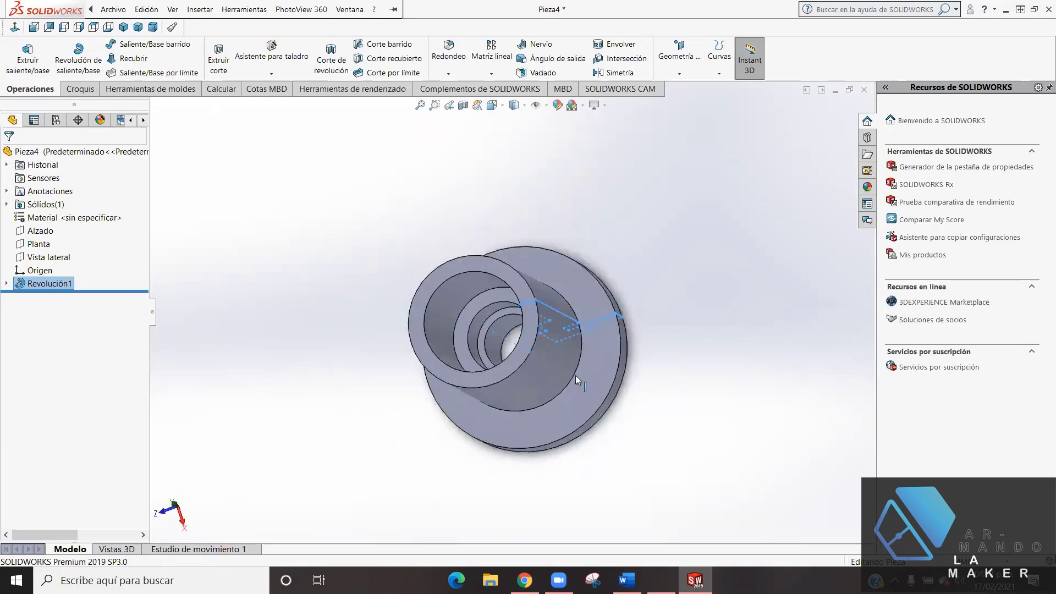
{"action": "middle_click_drag", "start_coordinate": [539, 316], "coordinate": [535, 269]}
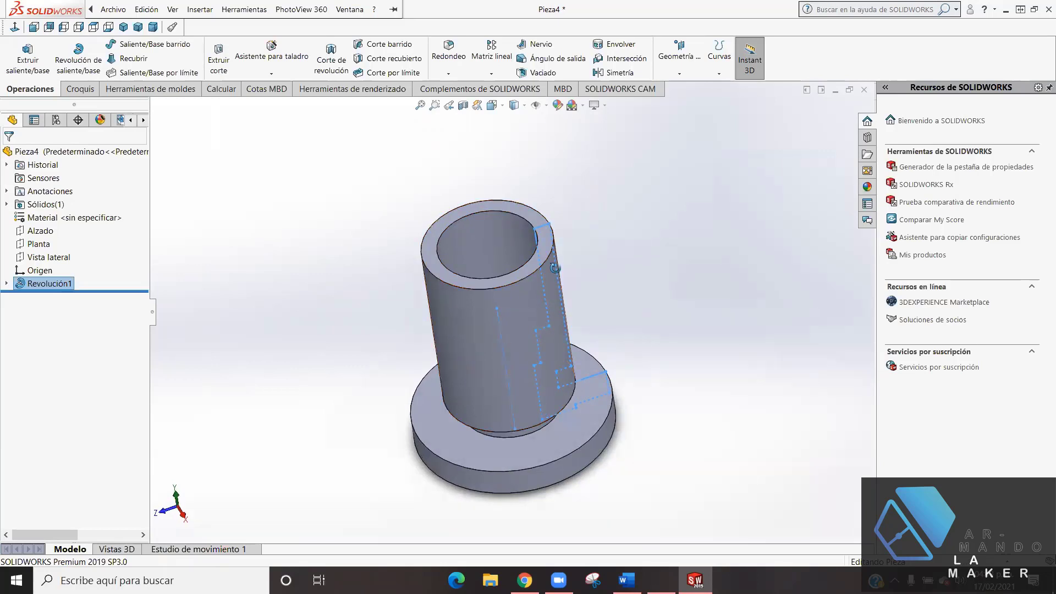
{"action": "middle_click_drag", "start_coordinate": [561, 329], "coordinate": [555, 306]}
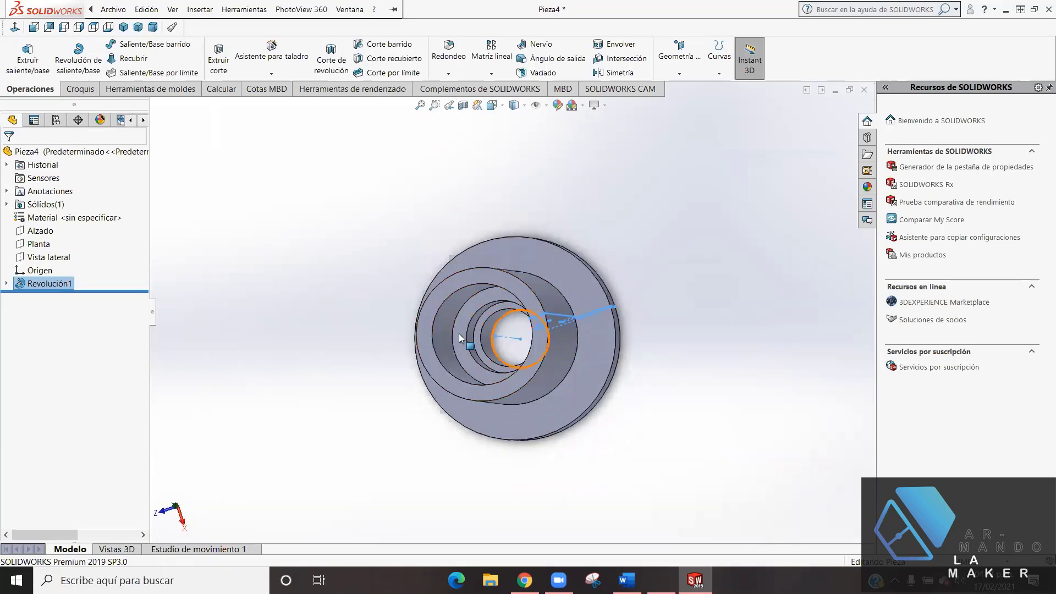
{"action": "middle_click_drag", "start_coordinate": [582, 311], "coordinate": [619, 218]}
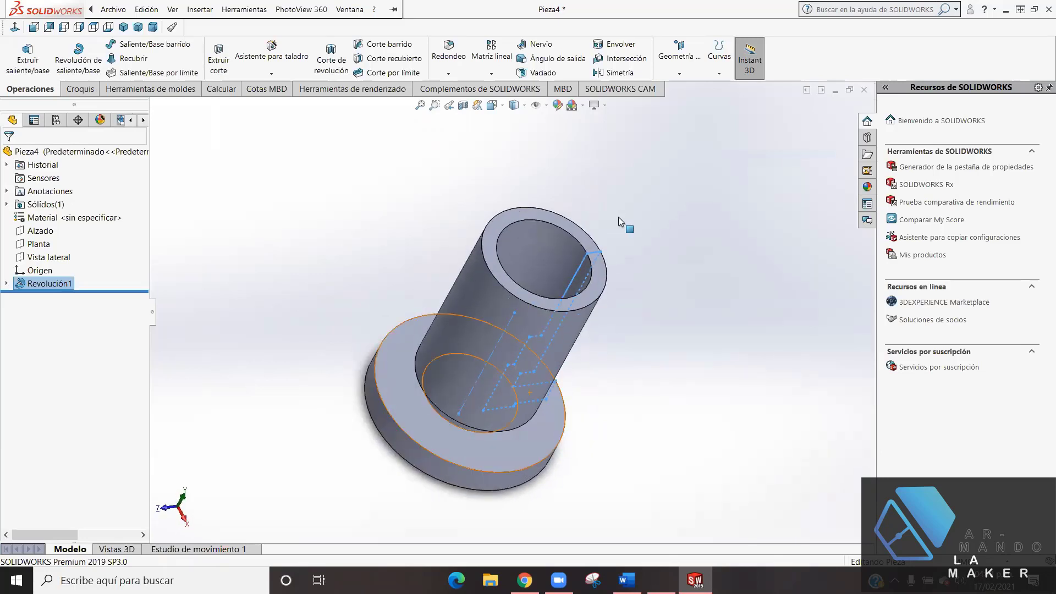
{"action": "key", "text": "ctrl+7"}
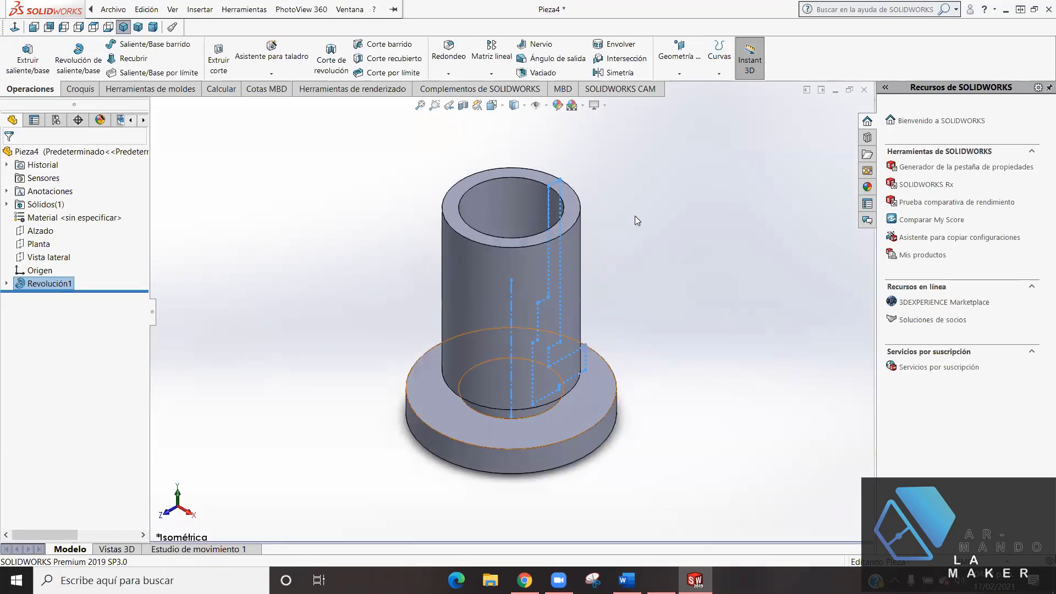
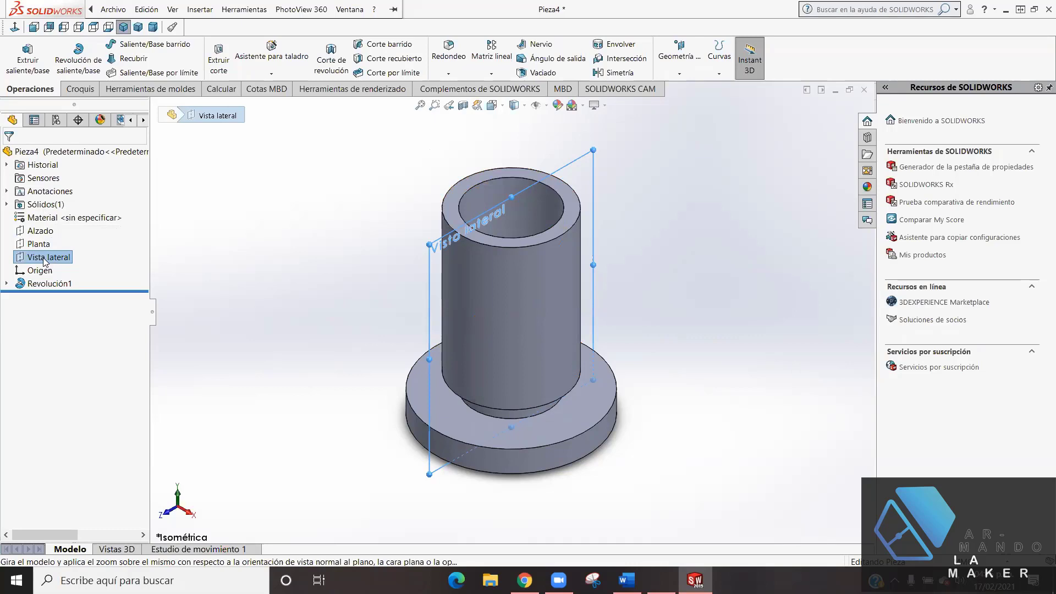
- Start a sketch on the Vista lateral plane, viewed from the right with hidden lines visible
{"action": "right_click", "coordinate": [45, 262]}
{"action": "left_click", "coordinate": [48, 238]}
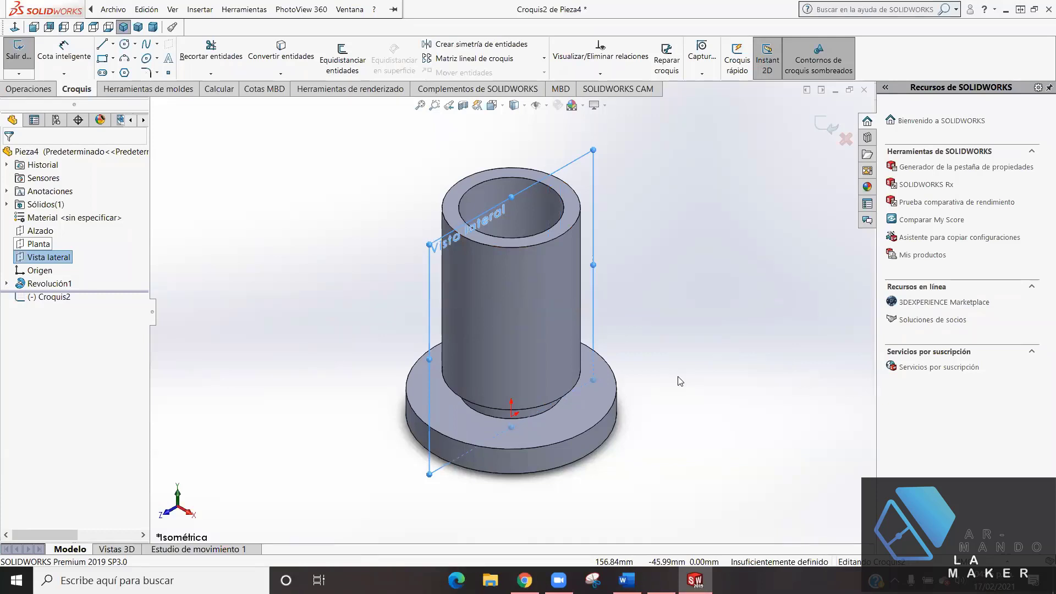
{"action": "key", "text": "ctrl+4"}
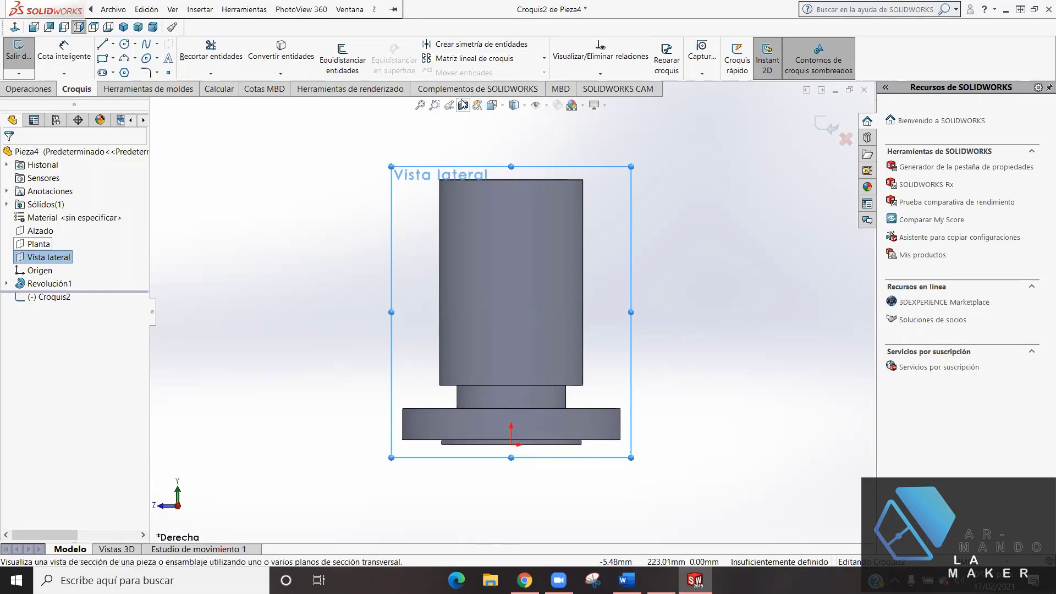
{"action": "left_click", "coordinate": [523, 106]}
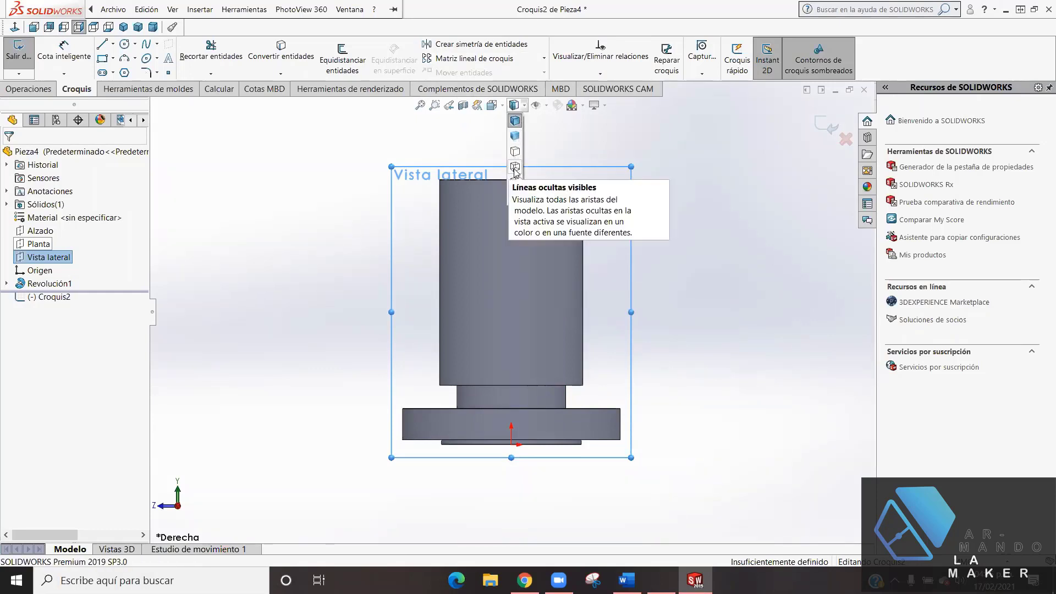
{"action": "left_click", "coordinate": [515, 167]}
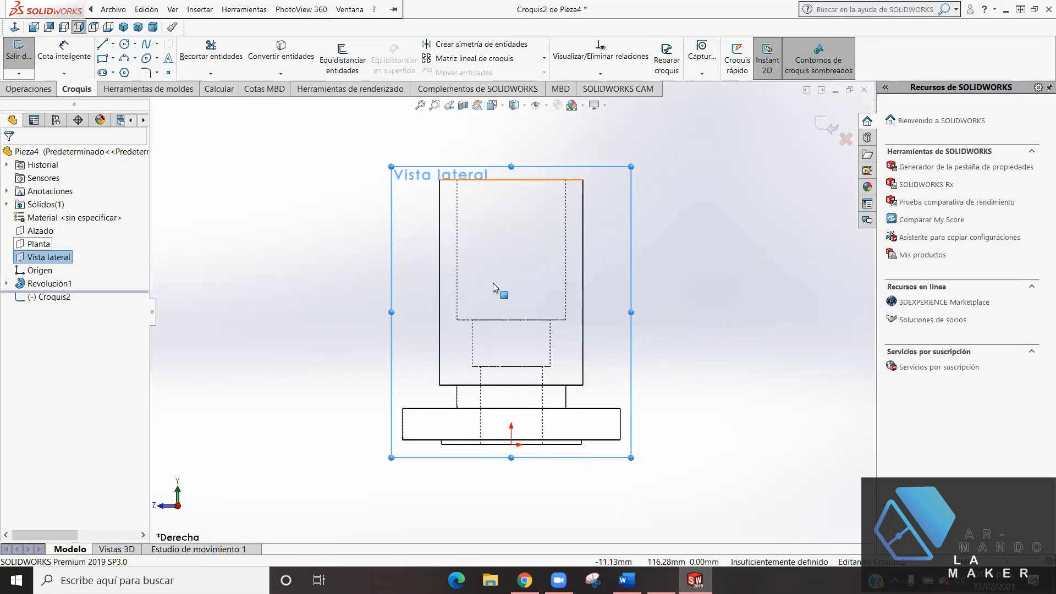
{"action": "left_click", "coordinate": [775, 257]}
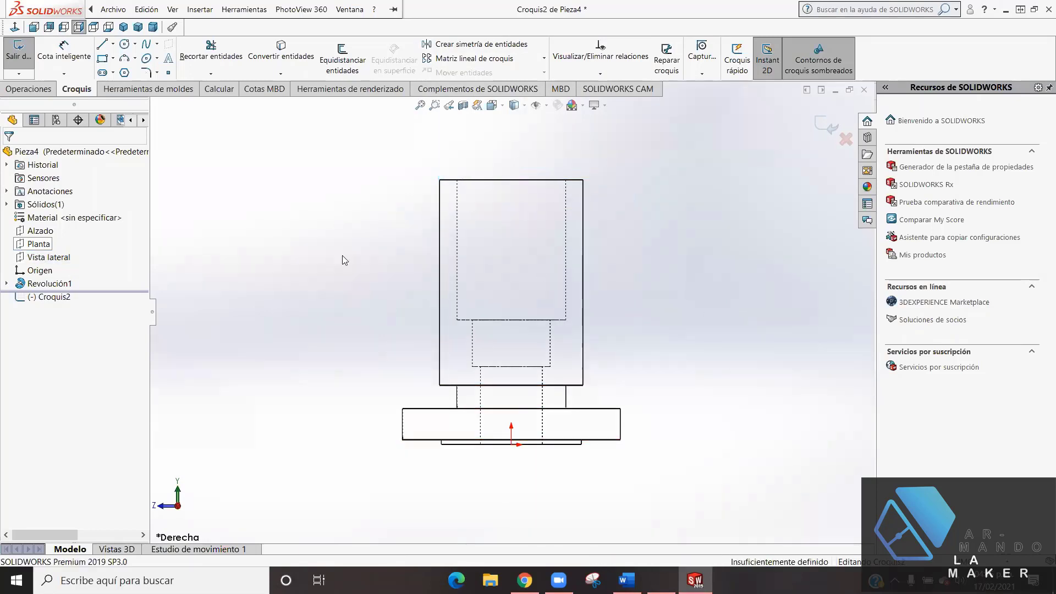
- Draw a vertical construction line from the origin to the midpoint of the cylinder's top edge
{"action": "left_click", "coordinate": [113, 45]}
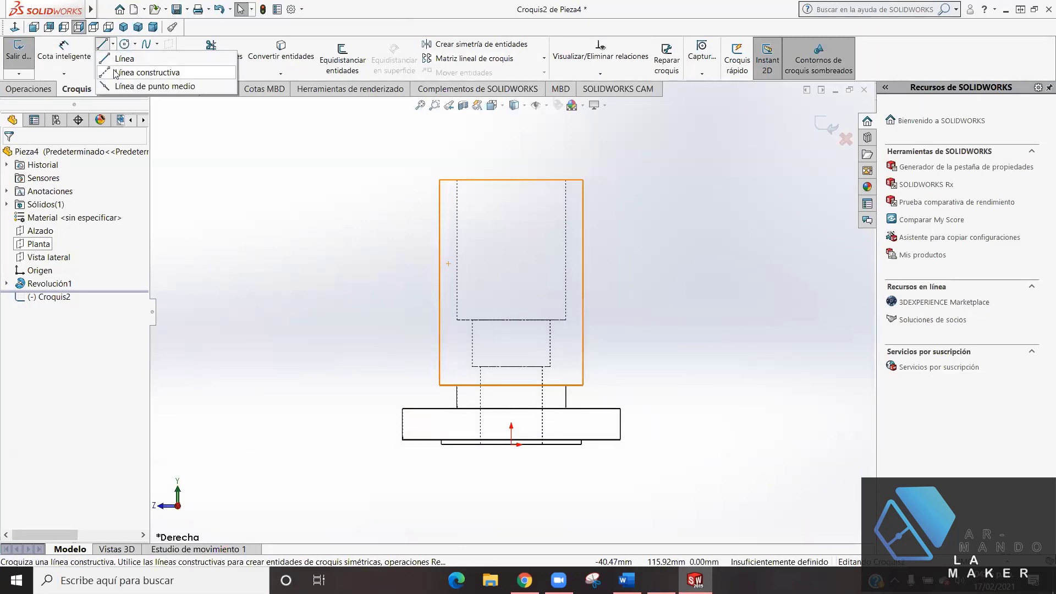
{"action": "left_click", "coordinate": [116, 72]}
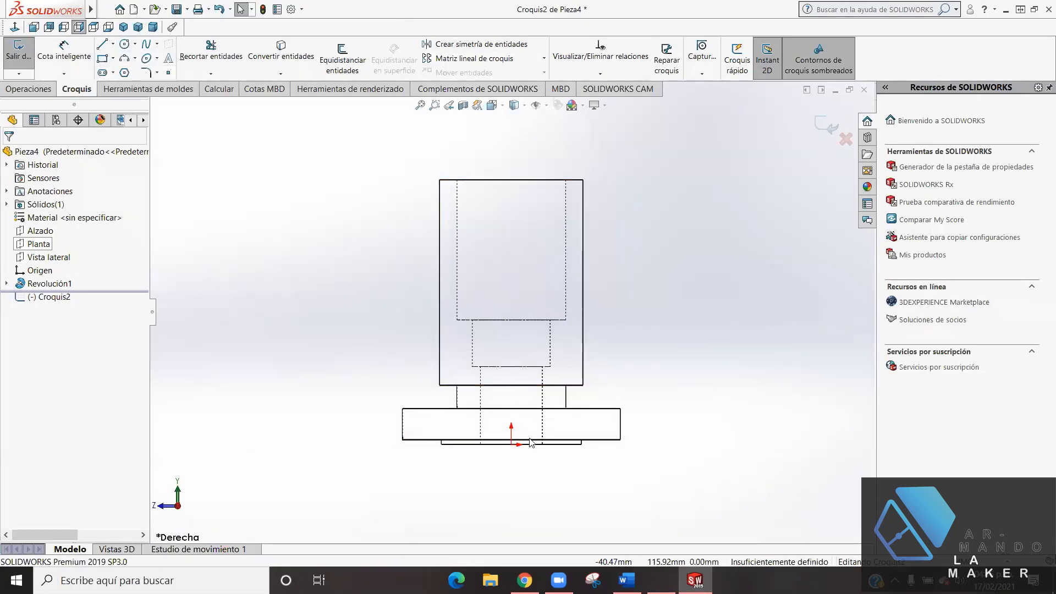
{"action": "left_click", "coordinate": [512, 444]}
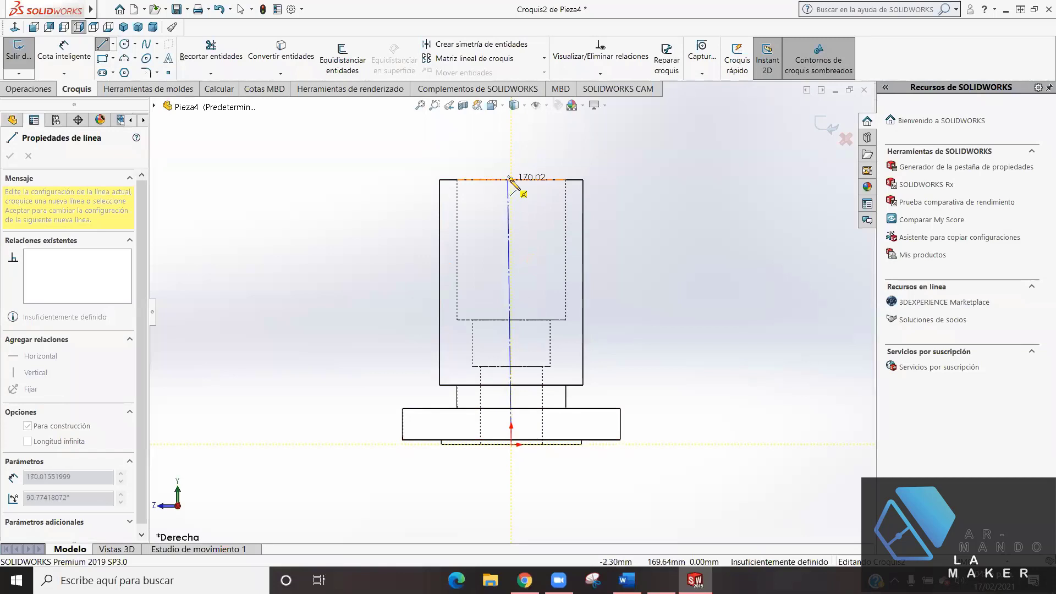
{"action": "left_click", "coordinate": [512, 180]}
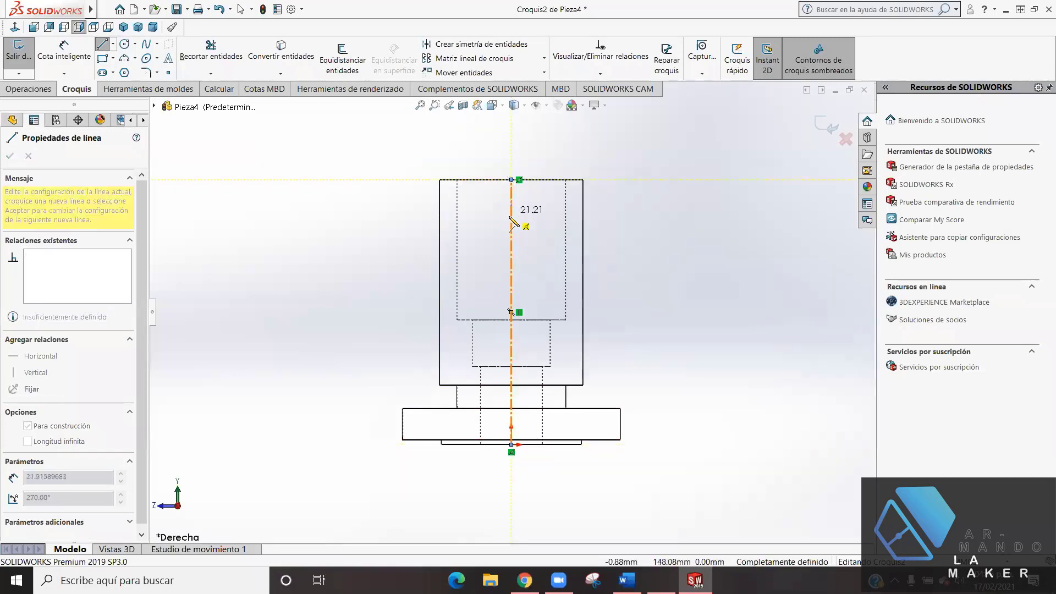
{"action": "key", "text": "Escape"}
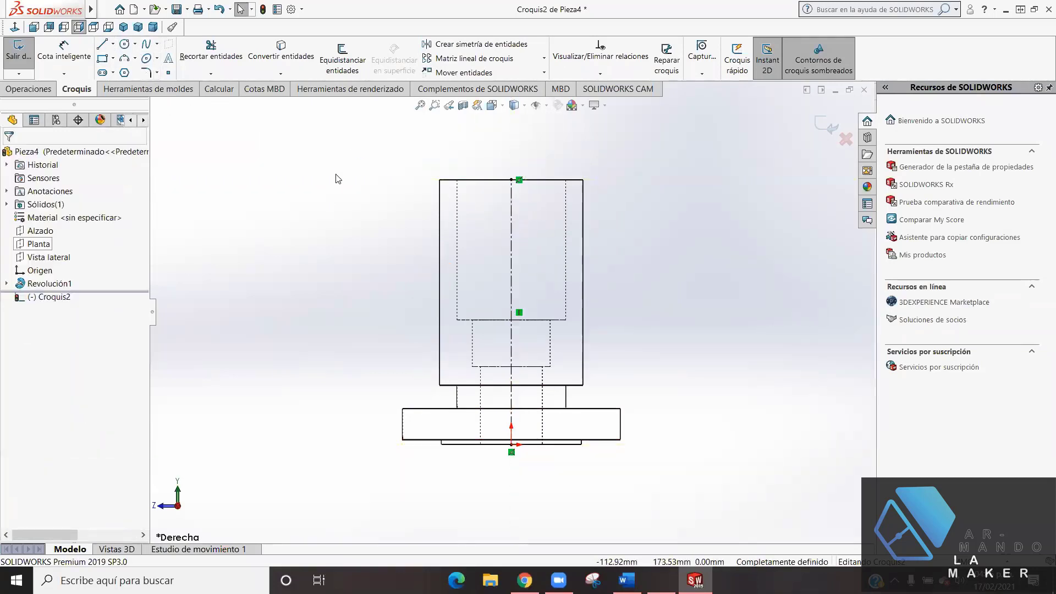
- Consult the section C-C drawing in Chrome and draw a horizontal construction line in SOLIDWORKS from the upper bore wall outward past the cylinder
{"action": "left_click", "coordinate": [113, 44]}
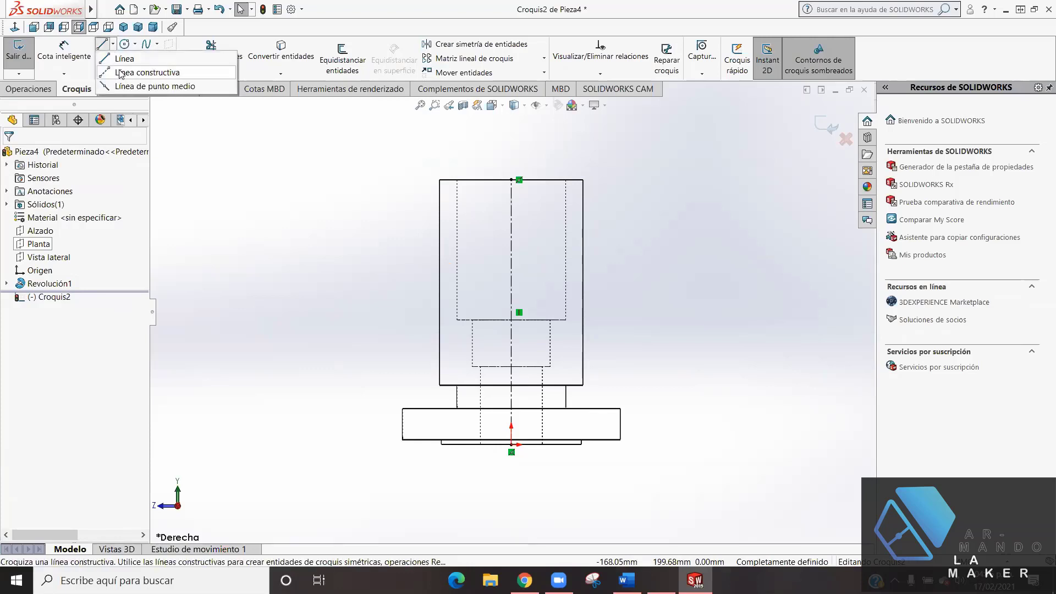
{"action": "left_click", "coordinate": [122, 75]}
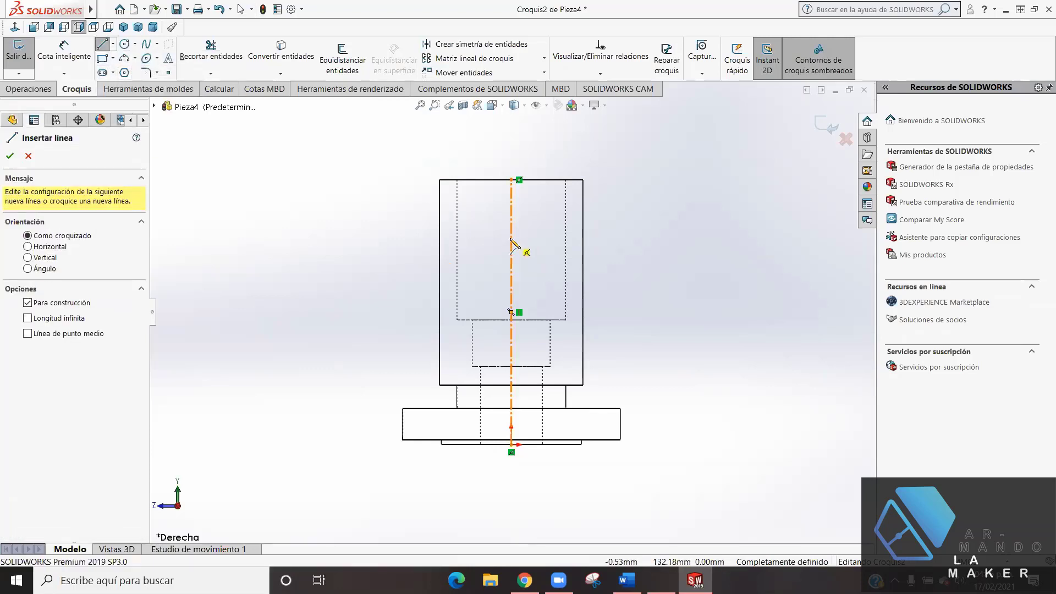
{"action": "left_click", "coordinate": [524, 580]}
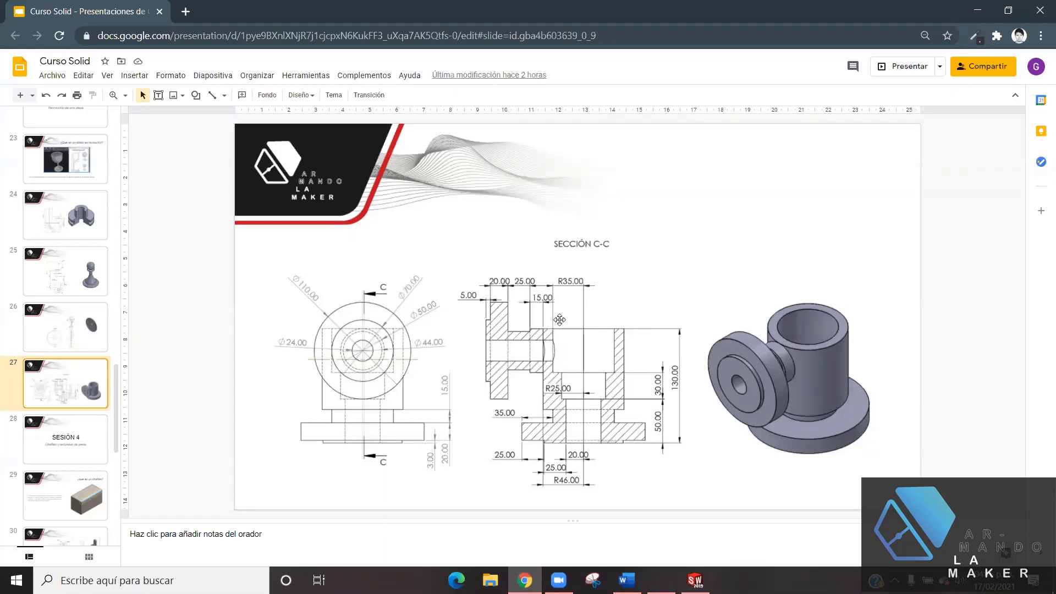
{"action": "left_click", "coordinate": [695, 580]}
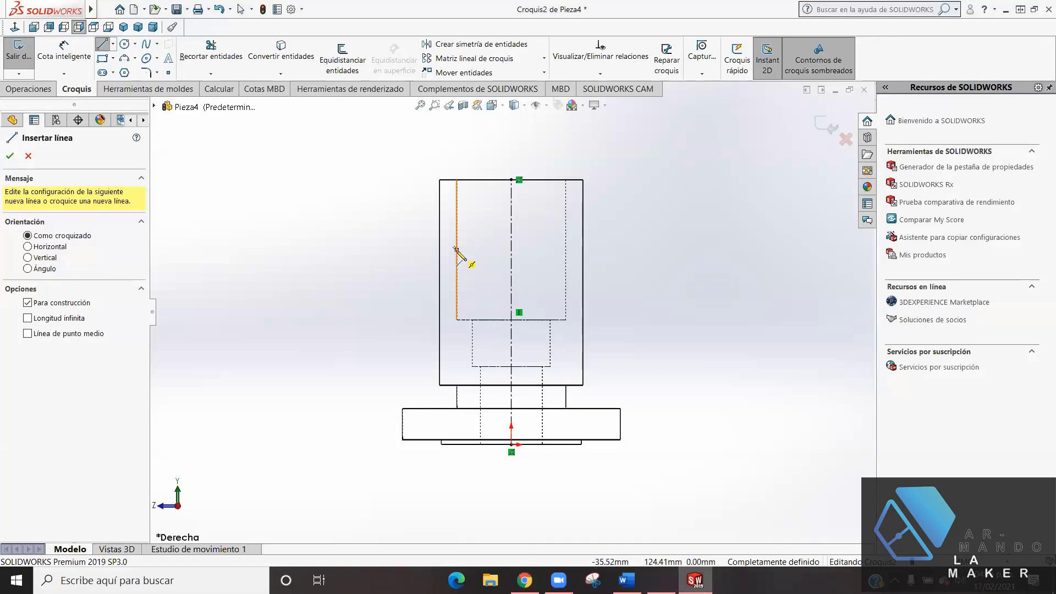
{"action": "left_click", "coordinate": [457, 250]}
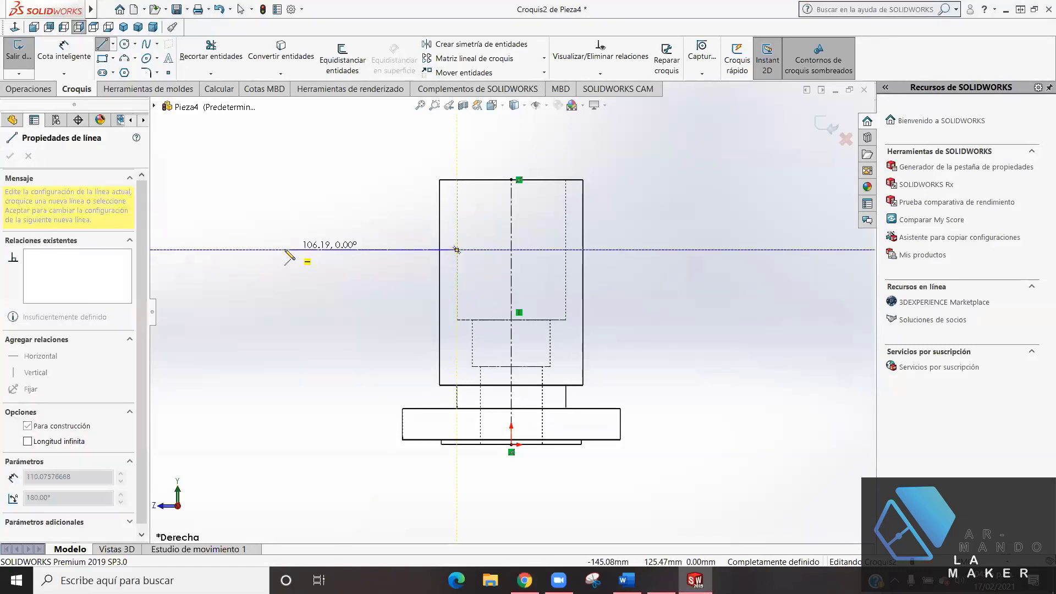
{"action": "left_click", "coordinate": [244, 250]}
{"action": "key", "text": "Escape"}
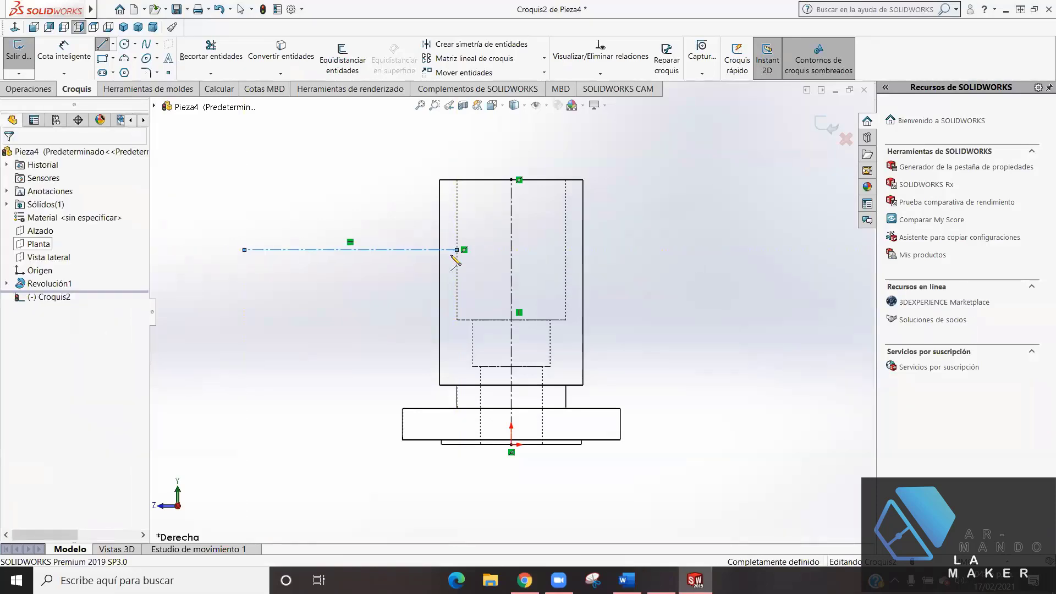
- Sketch the side branch's stepped outline from the cylinder's top outer corner: a first segment about 20 mm long, the recessed neck, and a flange rim about 34 mm wide
{"action": "left_click", "coordinate": [102, 44]}
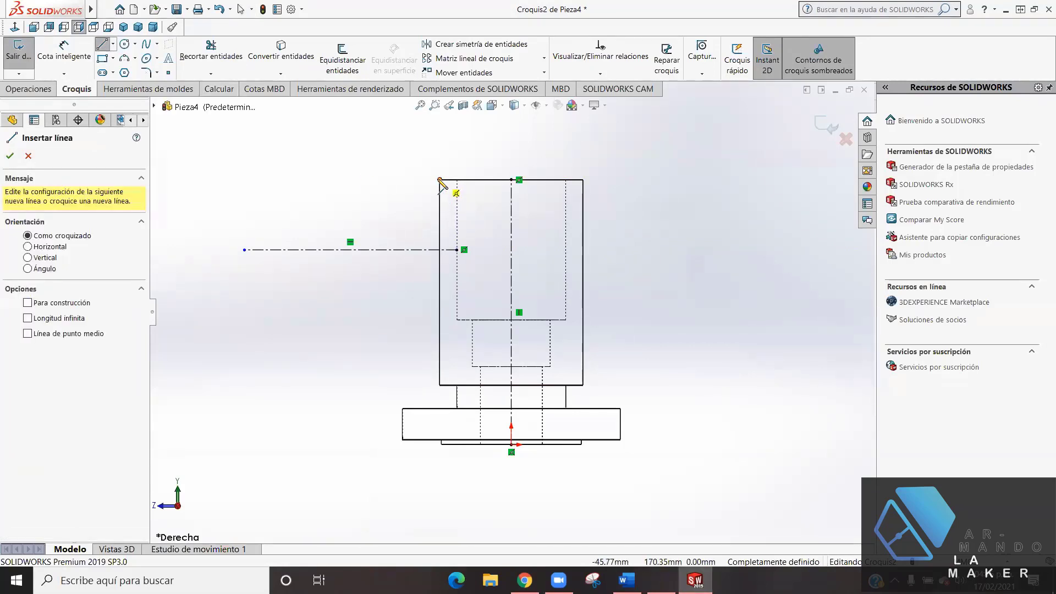
{"action": "left_click", "coordinate": [440, 179]}
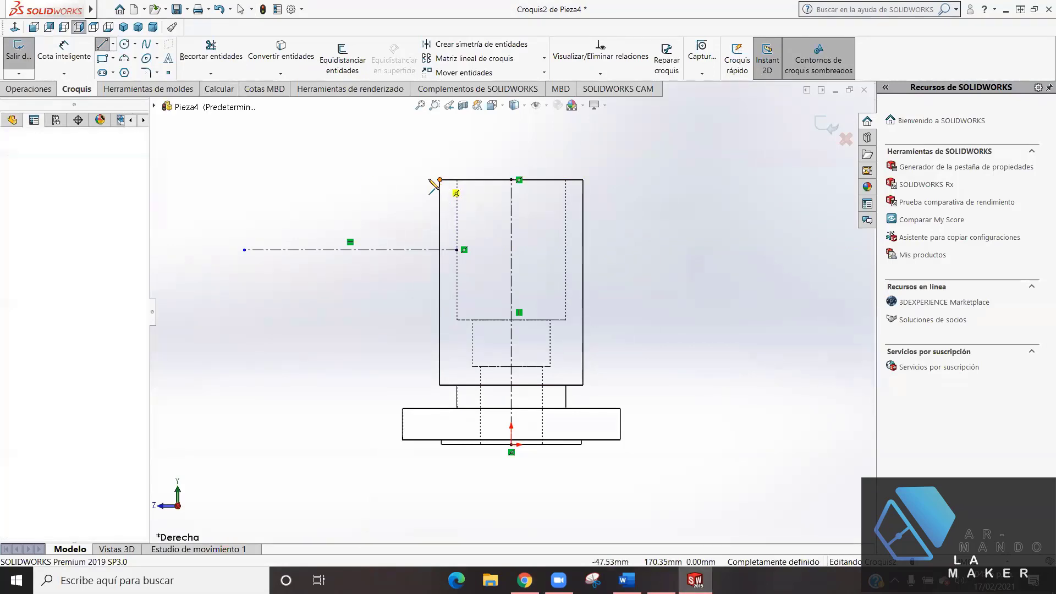
{"action": "left_click", "coordinate": [408, 179]}
{"action": "left_click", "coordinate": [408, 189]}
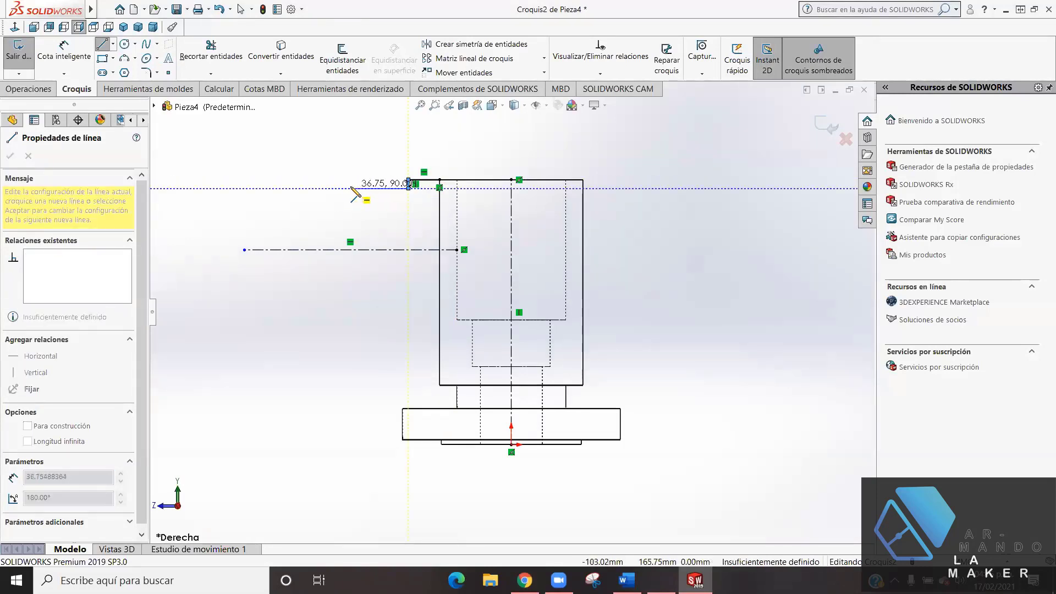
{"action": "left_click", "coordinate": [348, 188]}
{"action": "key", "text": "z"}
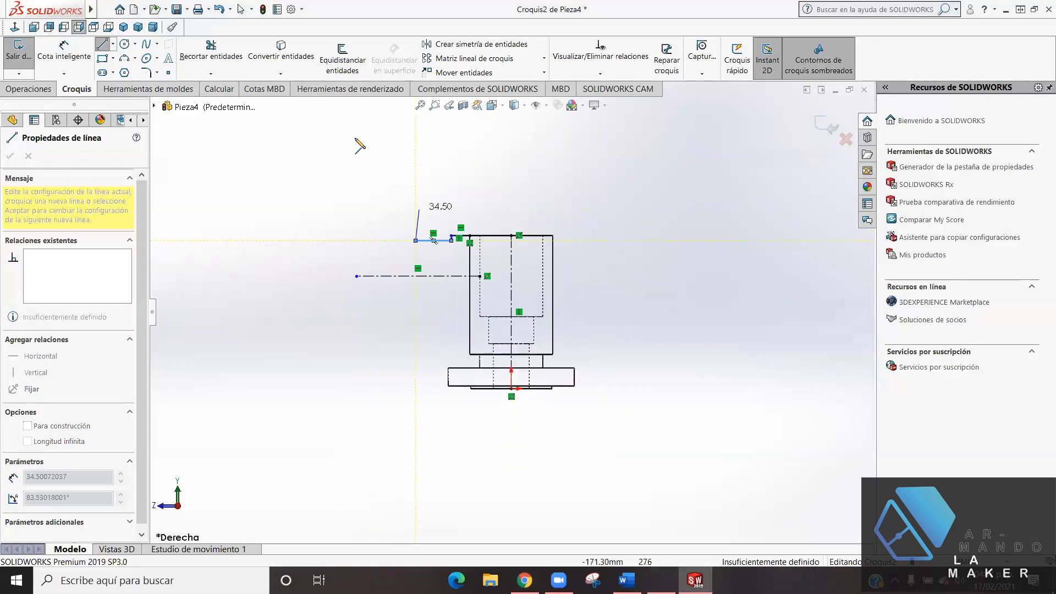
{"action": "left_click", "coordinate": [416, 196]}
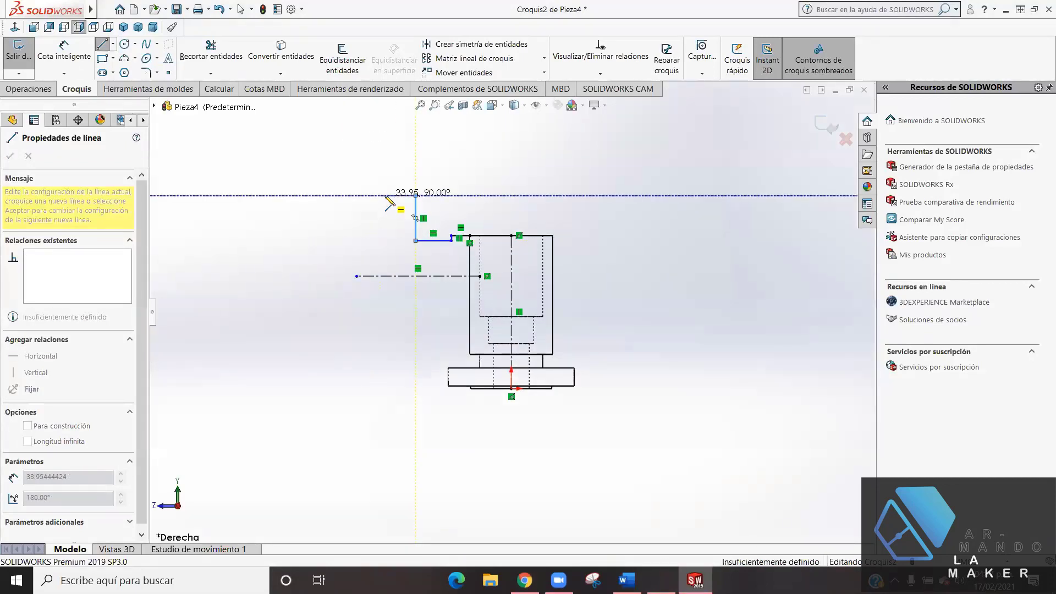
{"action": "left_click", "coordinate": [385, 195]}
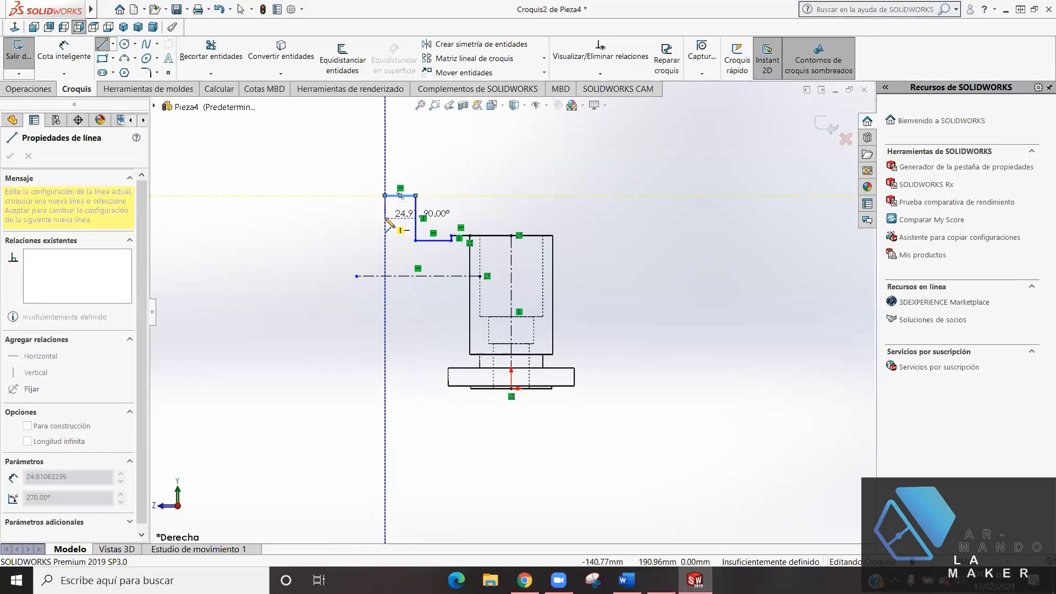
- Continue the outline about 25 mm down the flange's outer face, step out to the raised face, and return horizontally to the cylinder's outer wall
{"action": "left_click", "coordinate": [385, 218]}
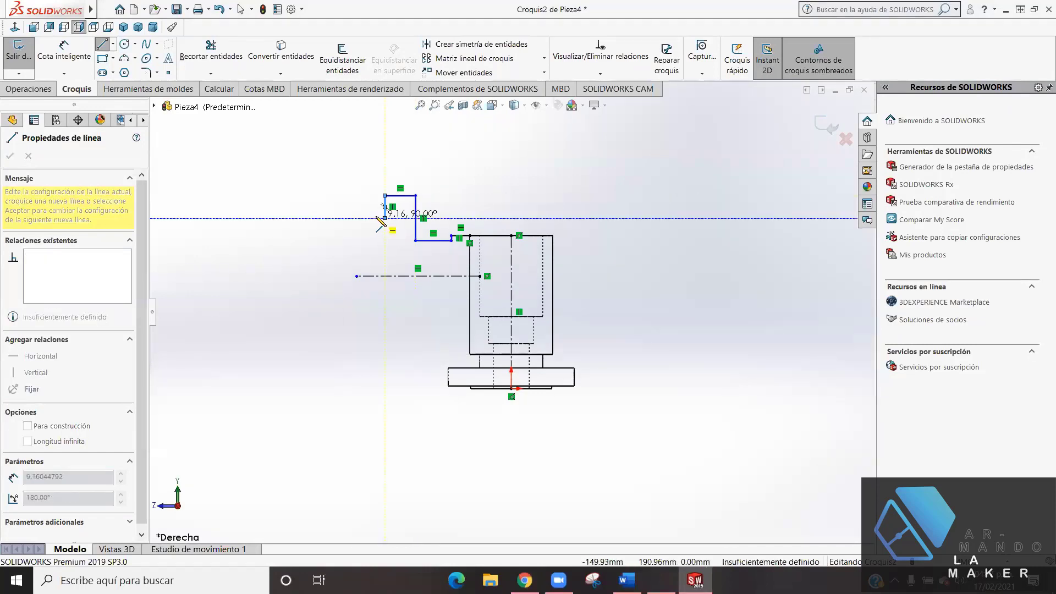
{"action": "left_click", "coordinate": [376, 218]}
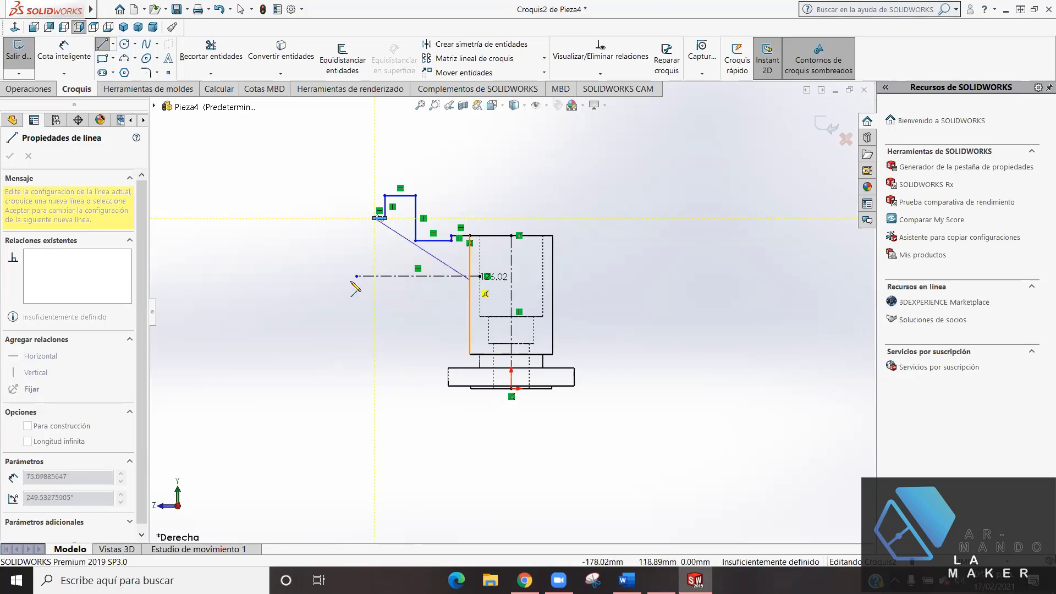
{"action": "left_click", "coordinate": [376, 252]}
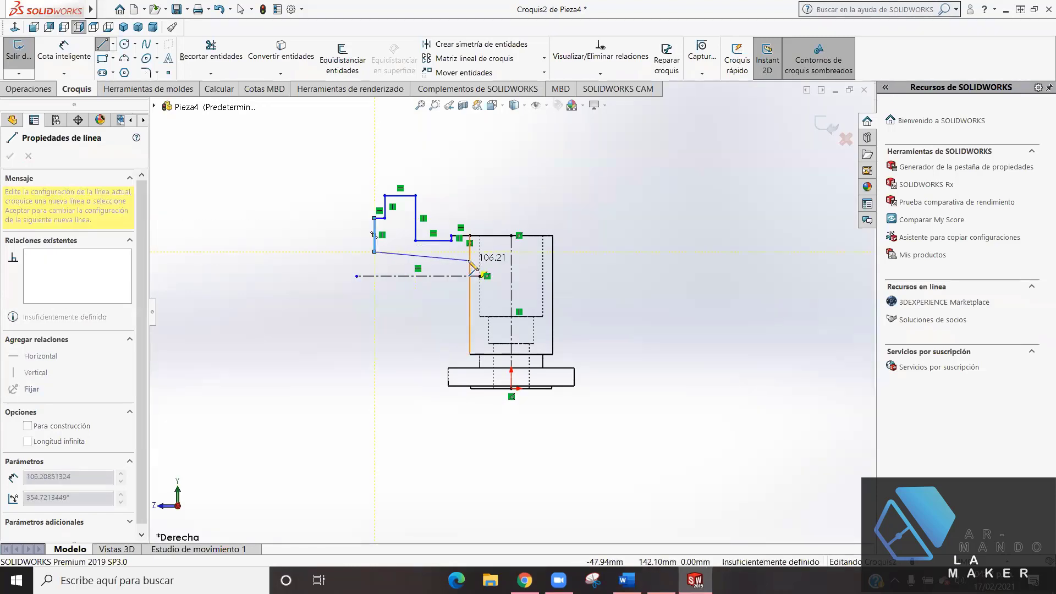
{"action": "scroll", "coordinate": [421, 215], "scroll_direction": "up", "scroll_amount": 3}
{"action": "scroll", "coordinate": [468, 259], "scroll_direction": "up", "scroll_amount": 2}
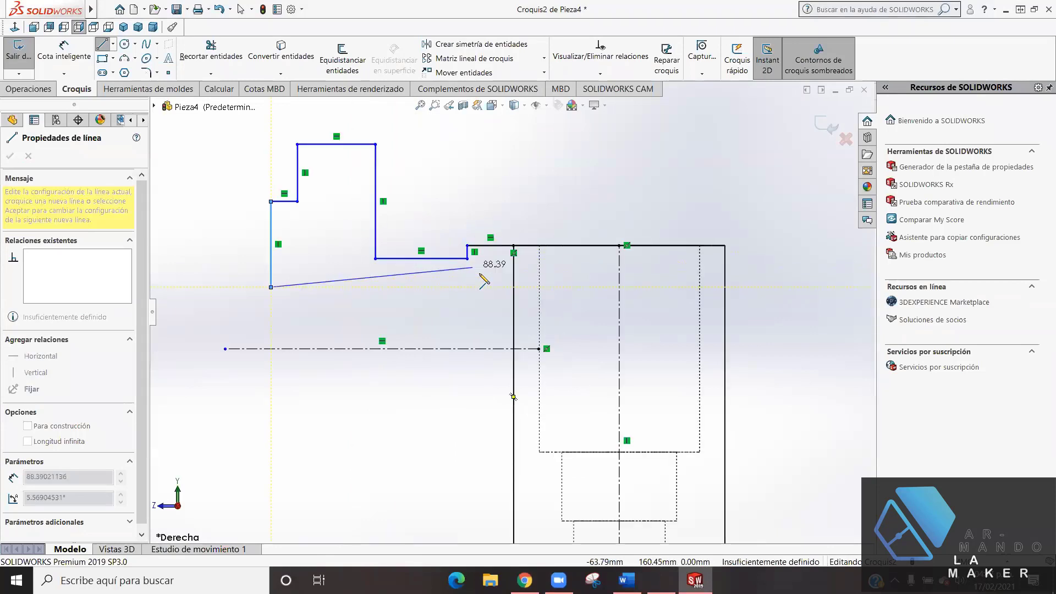
{"action": "left_click", "coordinate": [514, 286]}
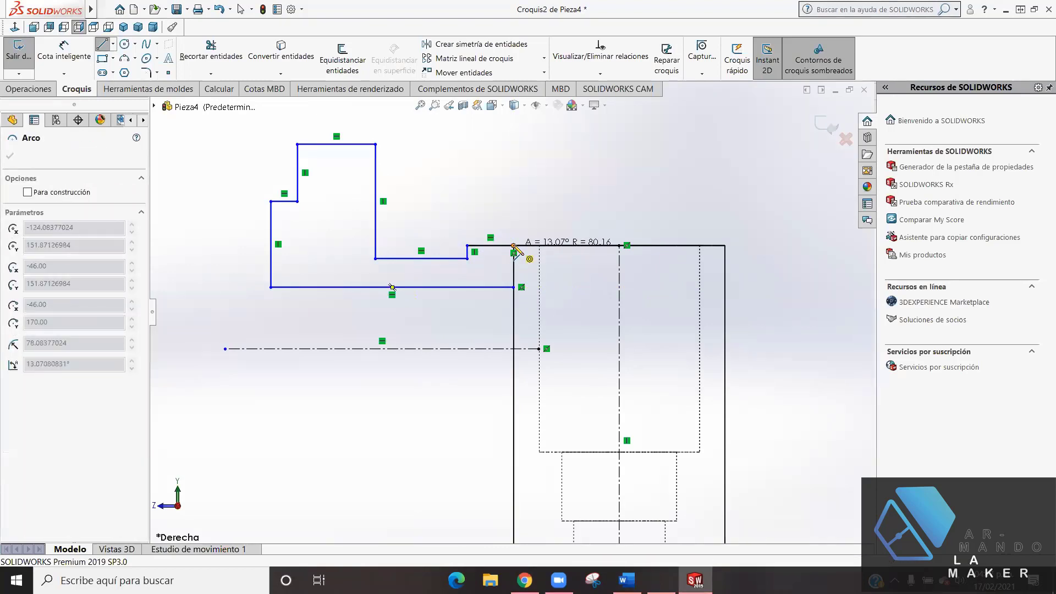
- Try to close the outline with an arc up to the cylinder's top outer corner, undo it and end the line chain
{"action": "left_click", "coordinate": [514, 246]}
{"action": "key", "text": "ctrl+z"}
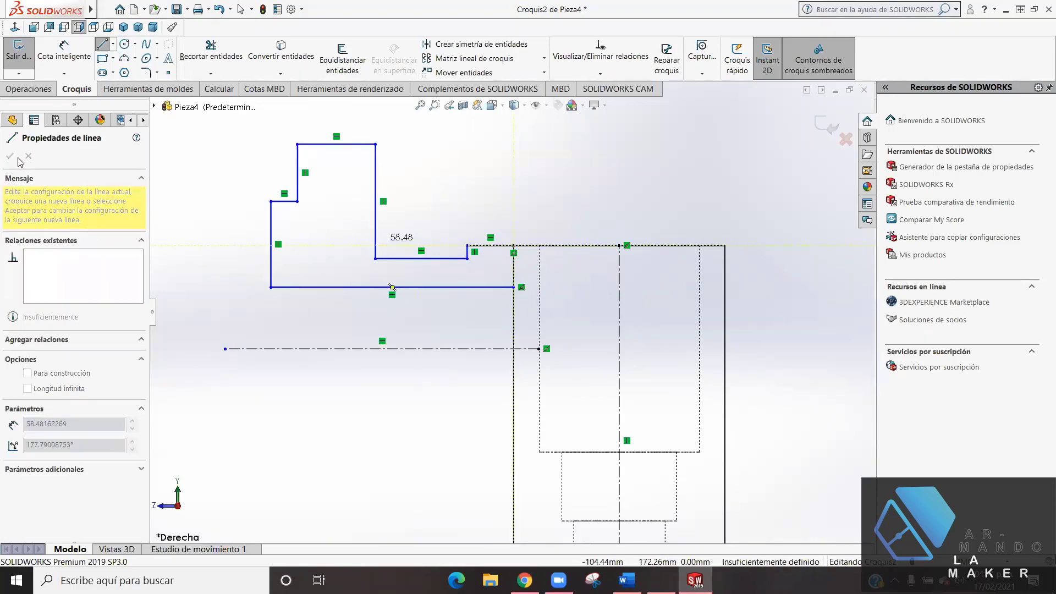
{"action": "key", "text": "Escape"}
{"action": "key", "text": "Escape"}
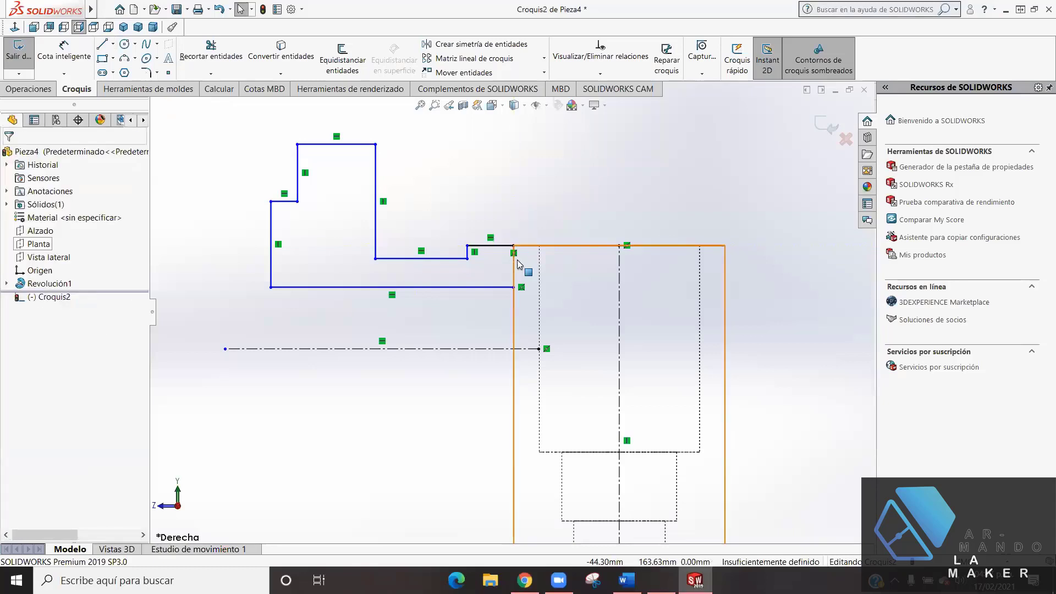
- Dimension the first horizontal segment, next to the cylinder's top outer corner, to 15 mm
{"action": "scroll", "coordinate": [518, 263], "scroll_direction": "up", "scroll_amount": 3}
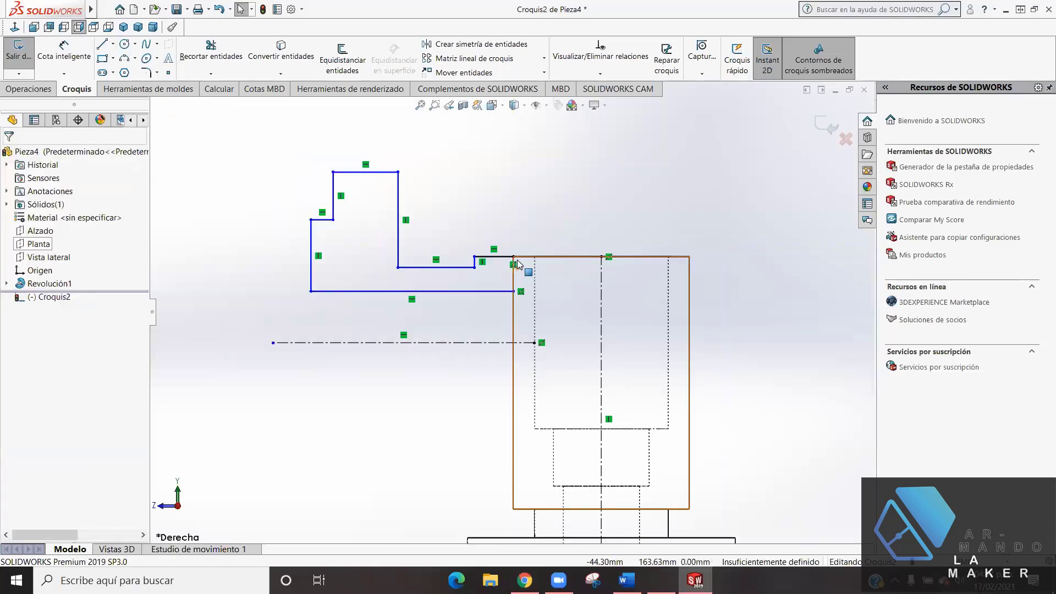
{"action": "left_click", "coordinate": [55, 58]}
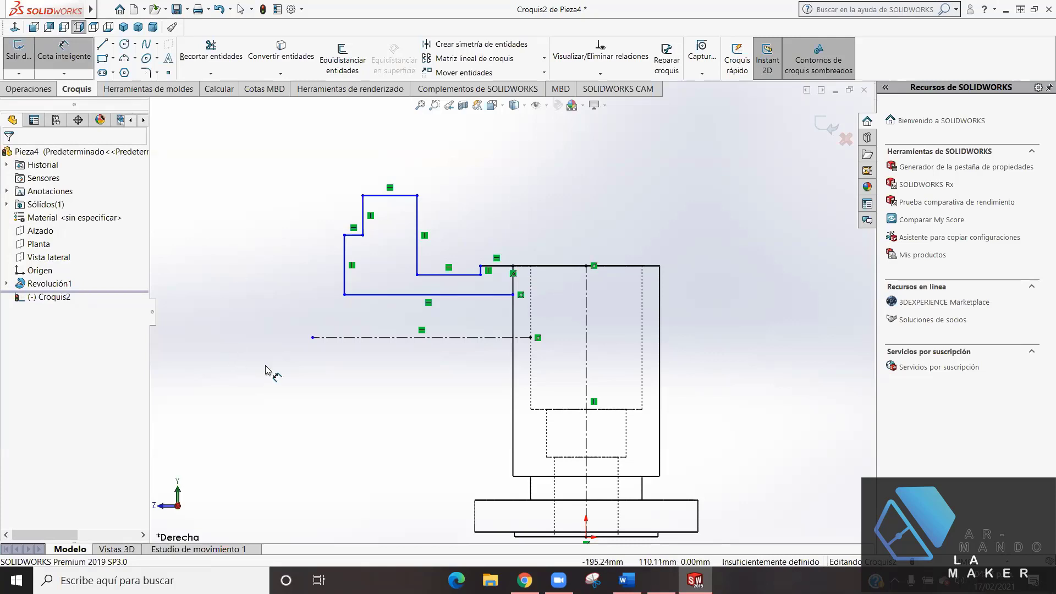
{"action": "left_click", "coordinate": [498, 266]}
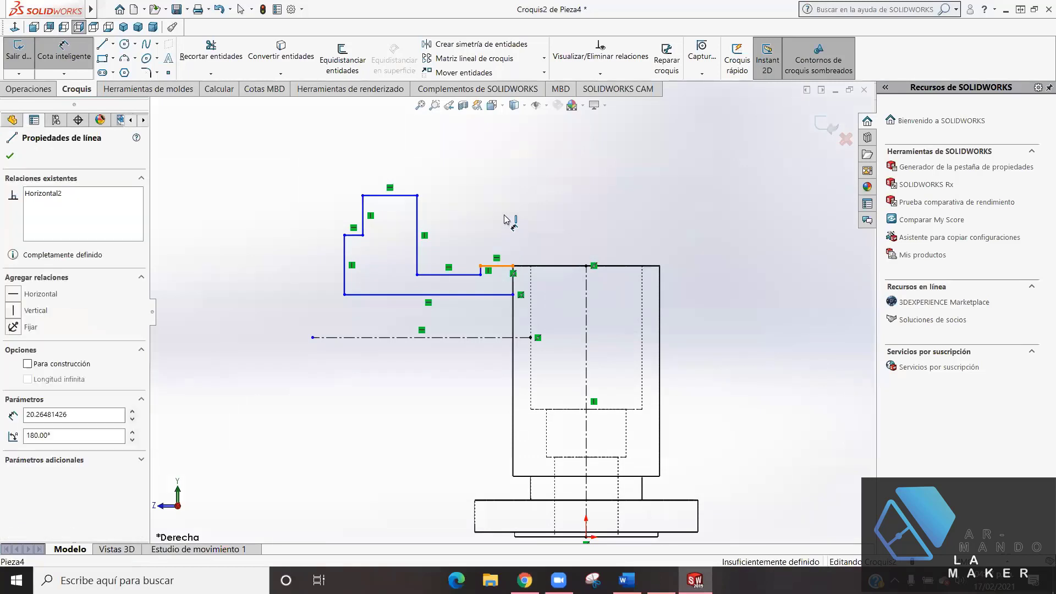
{"action": "left_click", "coordinate": [498, 172]}
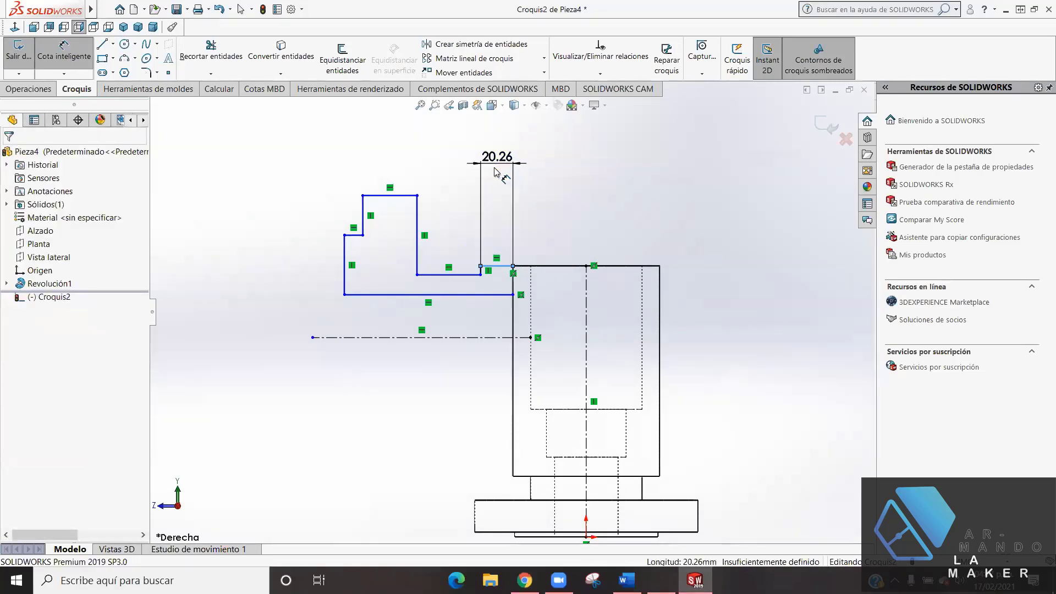
{"action": "type", "text": "15"}
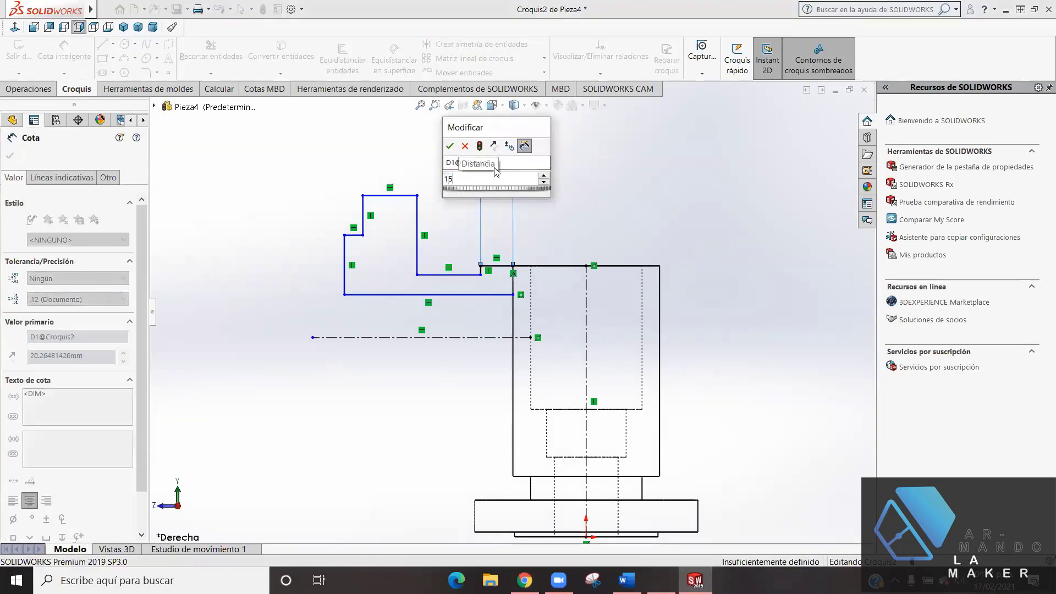
{"action": "key", "text": "Return"}
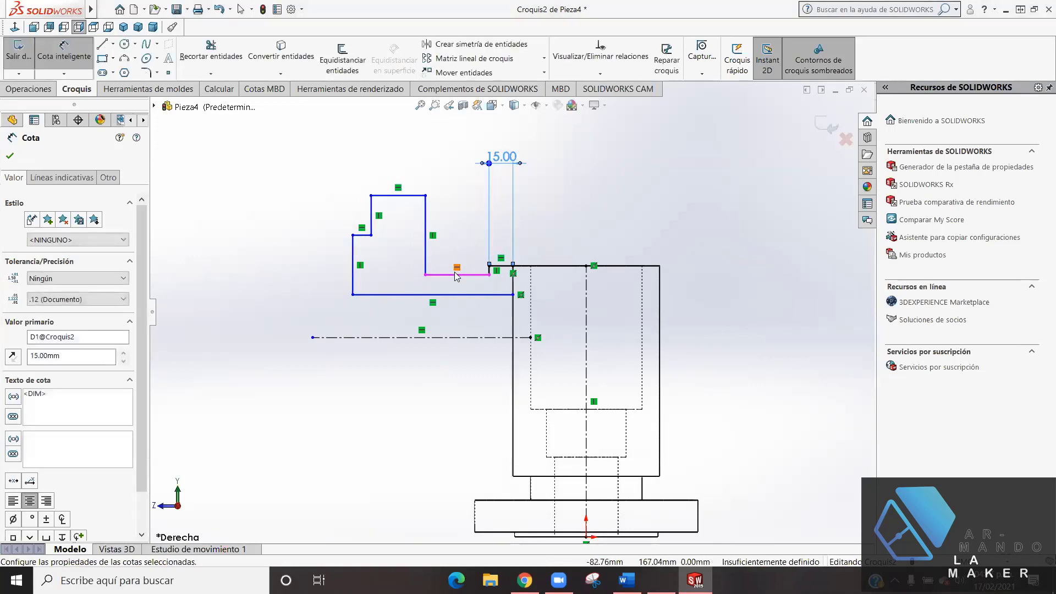
- Dimension the recessed neck's horizontal line to 25 mm and the flange rim's width to 20 mm
{"action": "left_click", "coordinate": [456, 275]}
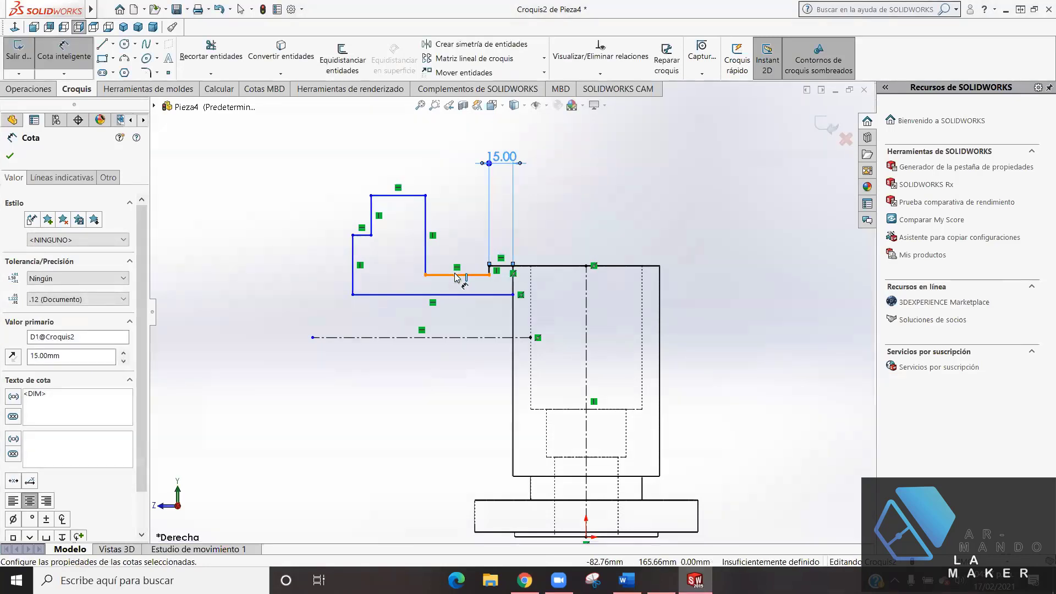
{"action": "left_click", "coordinate": [471, 167]}
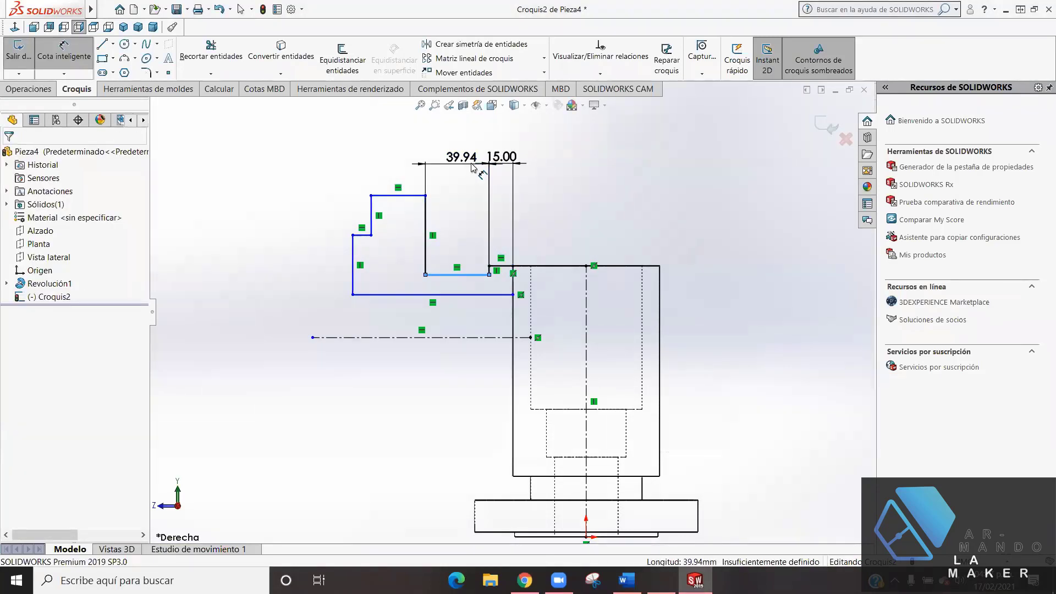
{"action": "type", "text": "25"}
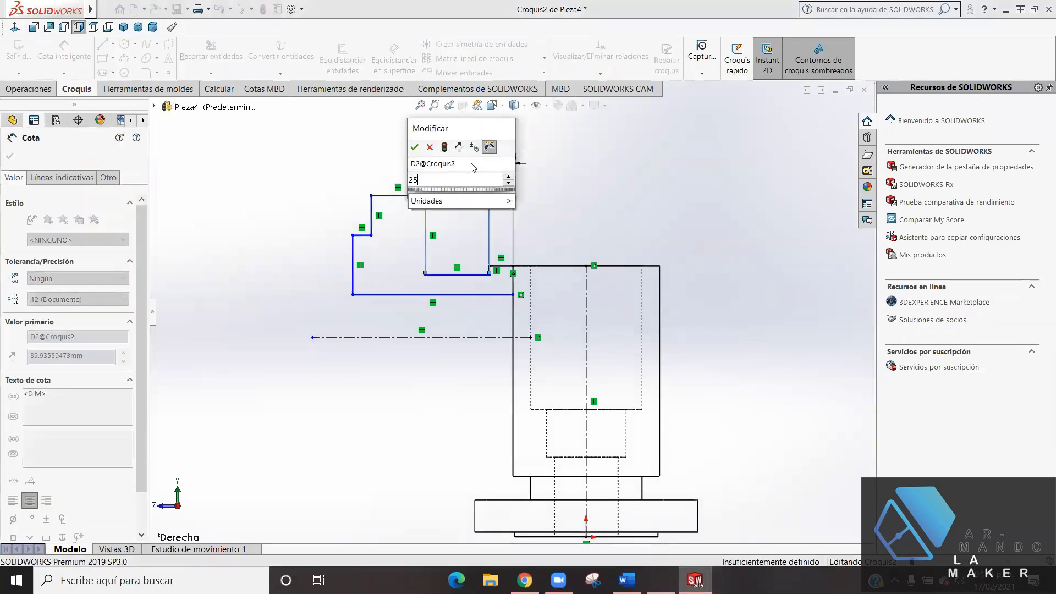
{"action": "key", "text": "Return"}
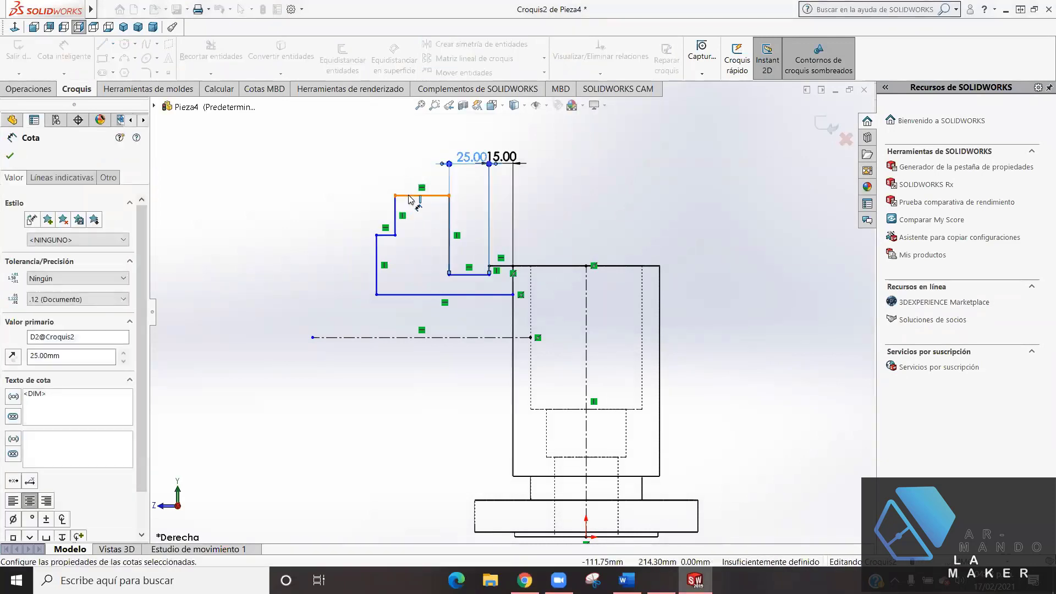
{"action": "left_click", "coordinate": [410, 198]}
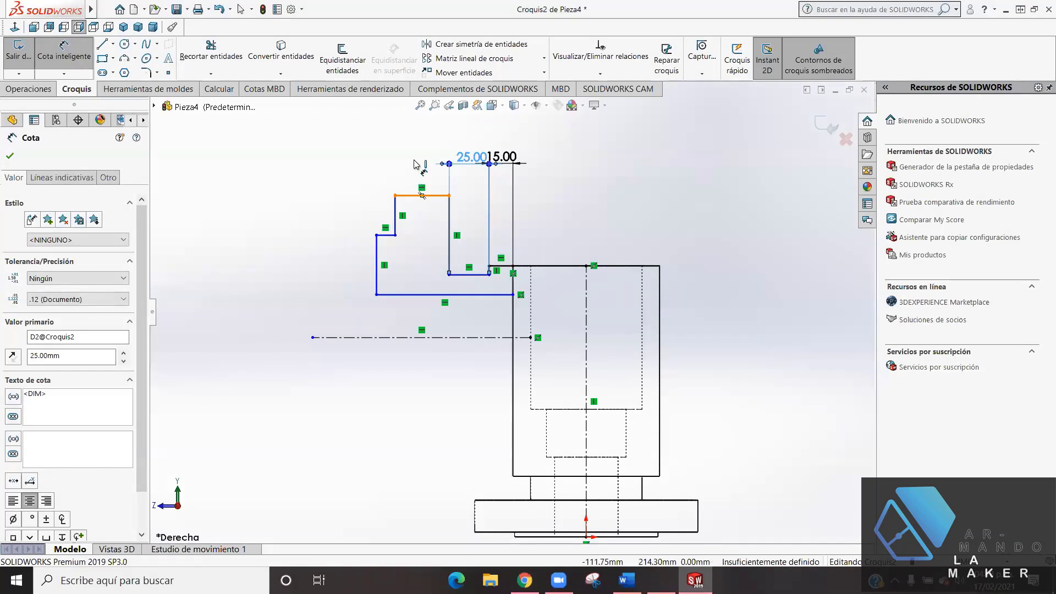
{"action": "left_click", "coordinate": [414, 164]}
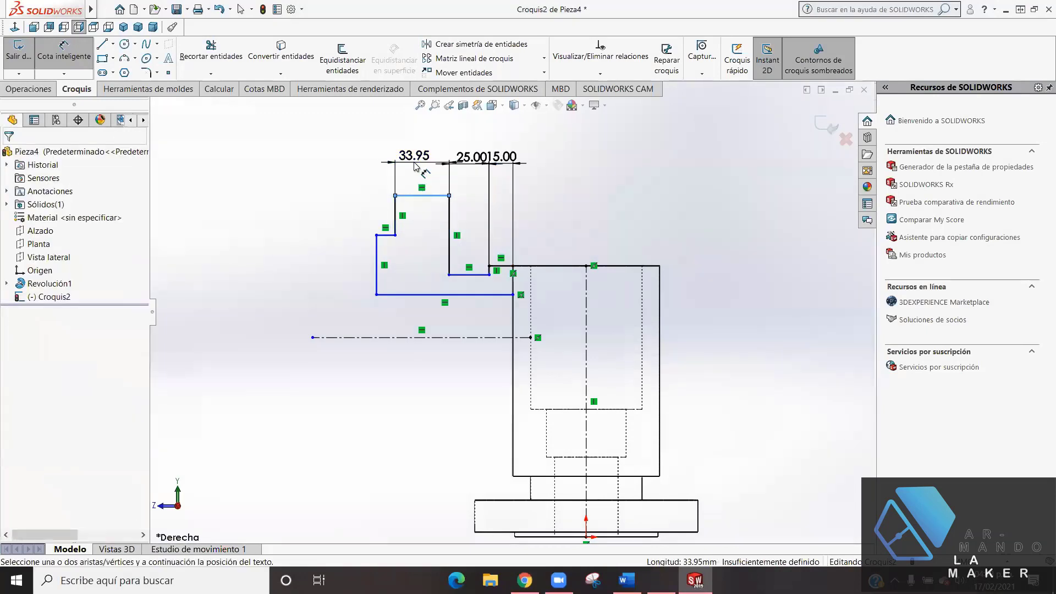
{"action": "type", "text": "20"}
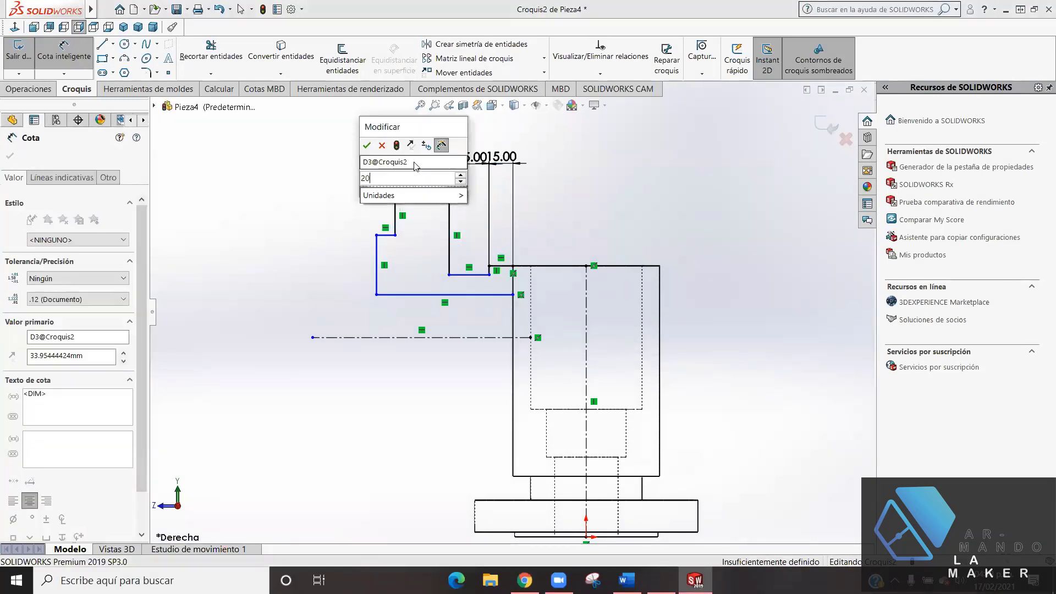
{"action": "key", "text": "Return"}
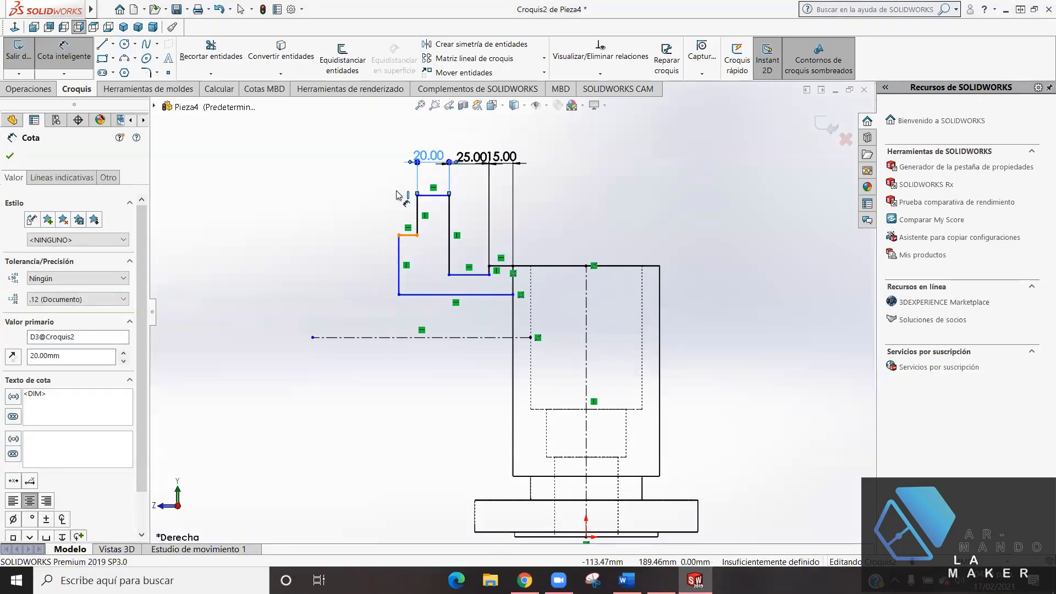
- Dimension the raised face's step out from the flange to 5 mm, and switch to Chrome to consult the section C-C drawing
{"action": "left_click", "coordinate": [409, 236]}
{"action": "left_click", "coordinate": [361, 168]}
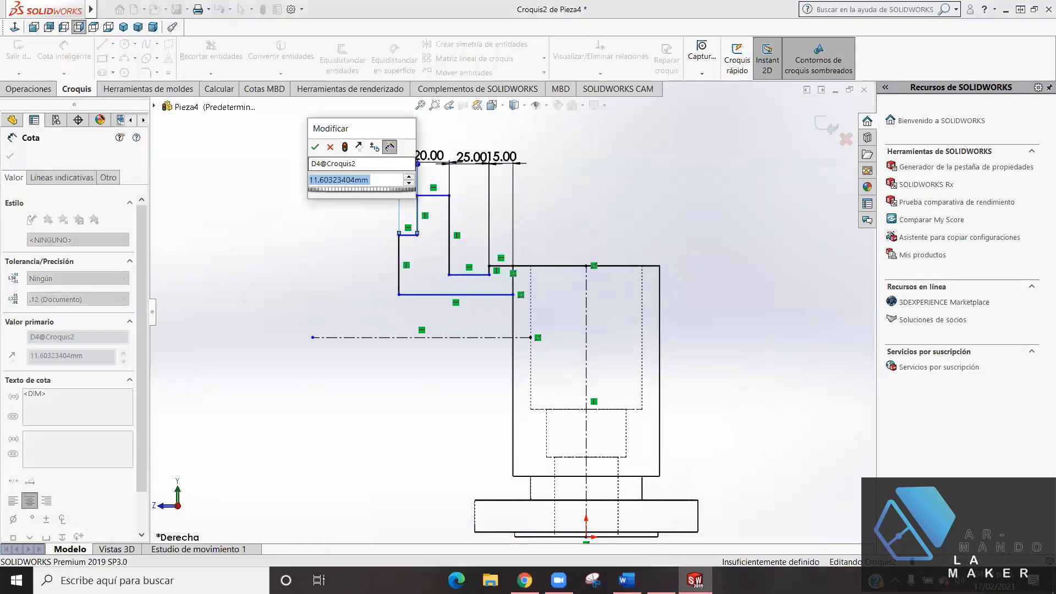
{"action": "type", "text": "5"}
{"action": "key", "text": "Return"}
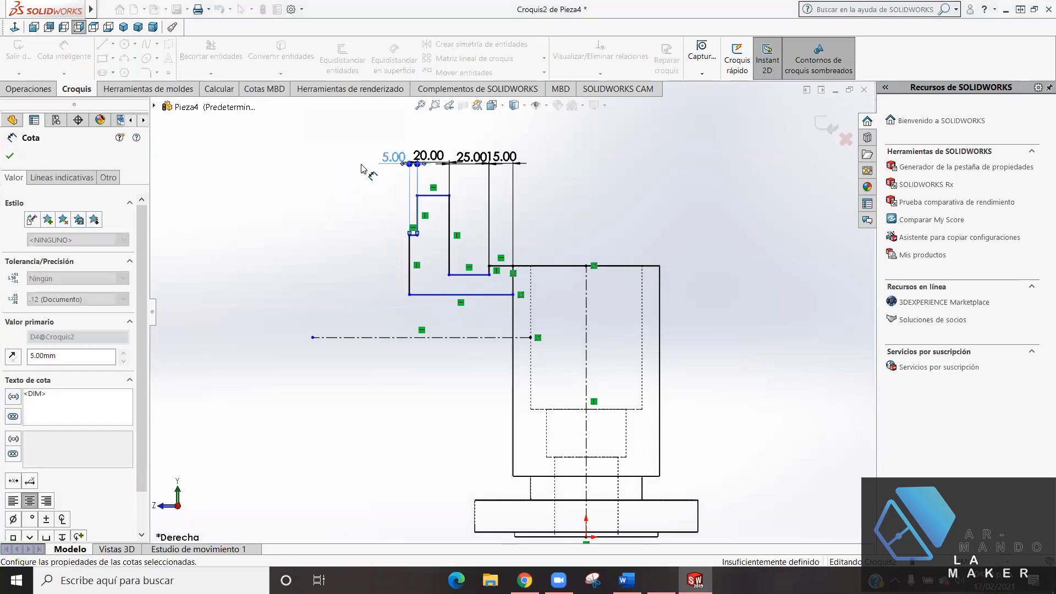
{"action": "left_click", "coordinate": [10, 158]}
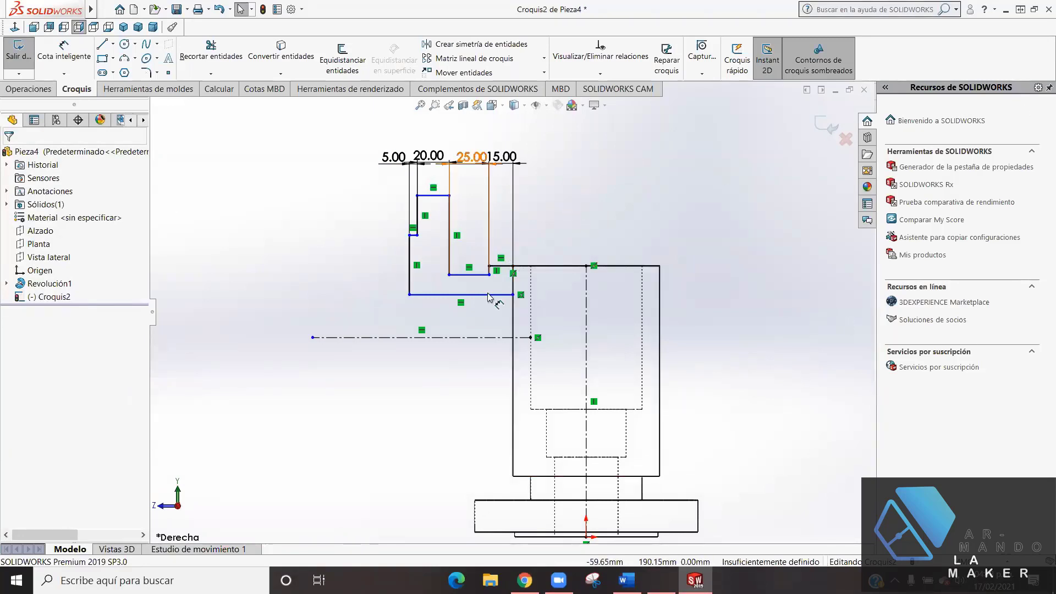
{"action": "left_click", "coordinate": [524, 580]}
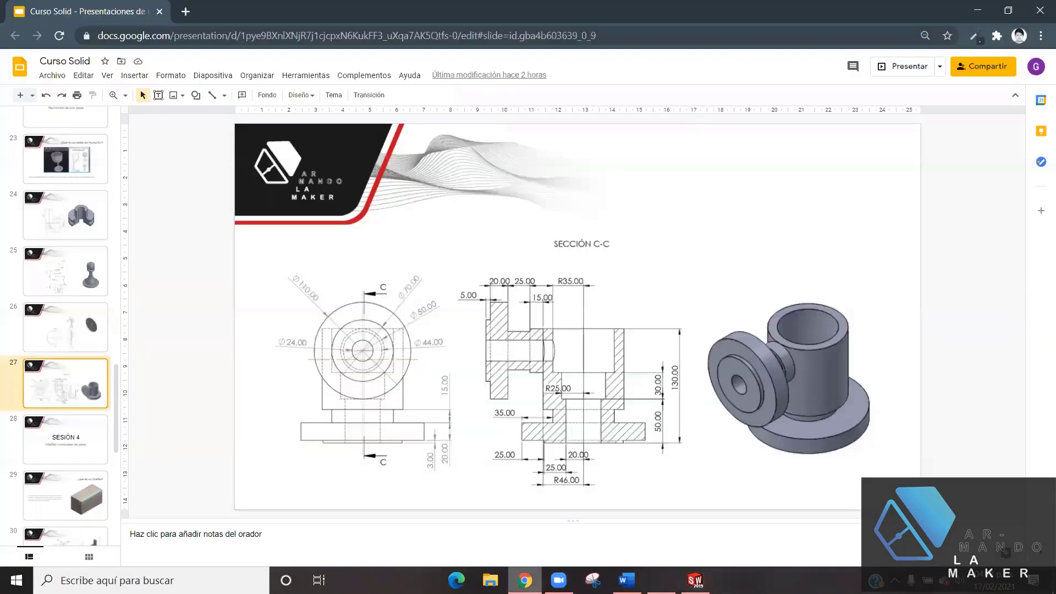
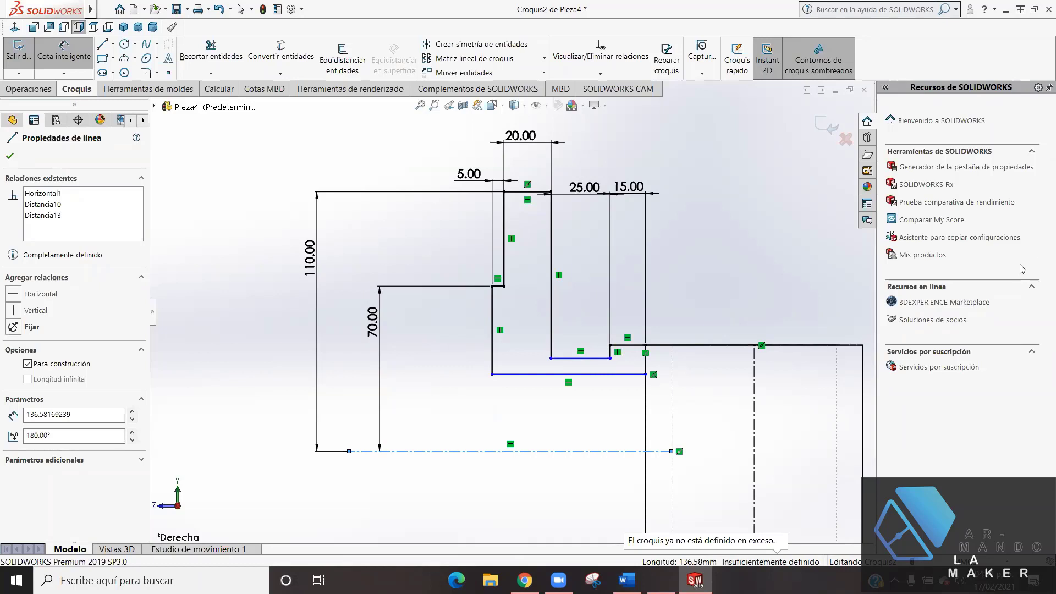
{"action": "left_click", "coordinate": [586, 368]}
{"action": "left_click", "coordinate": [569, 450]}
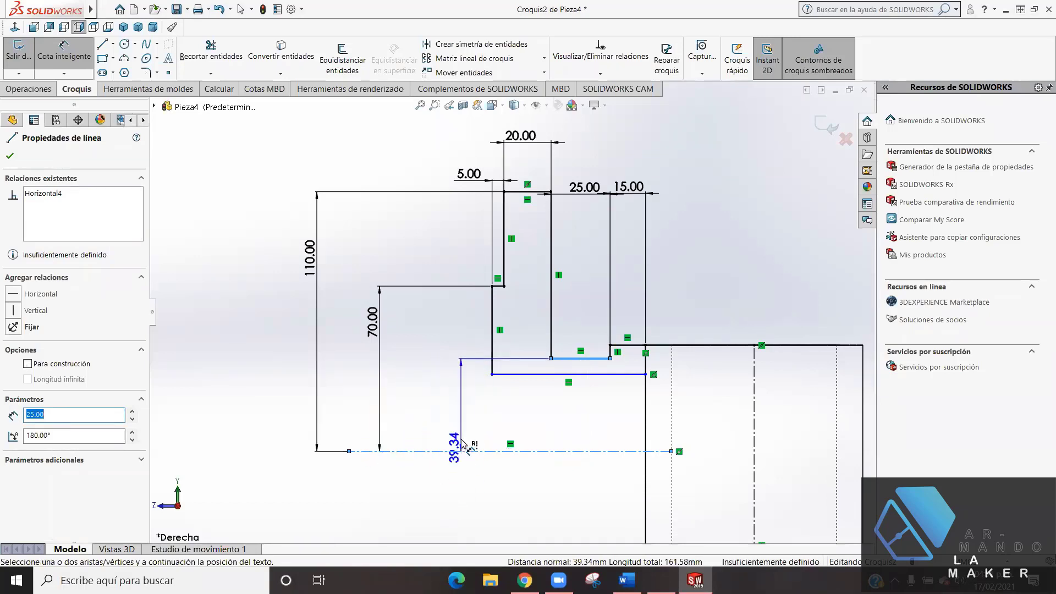
{"action": "key", "text": "Escape"}
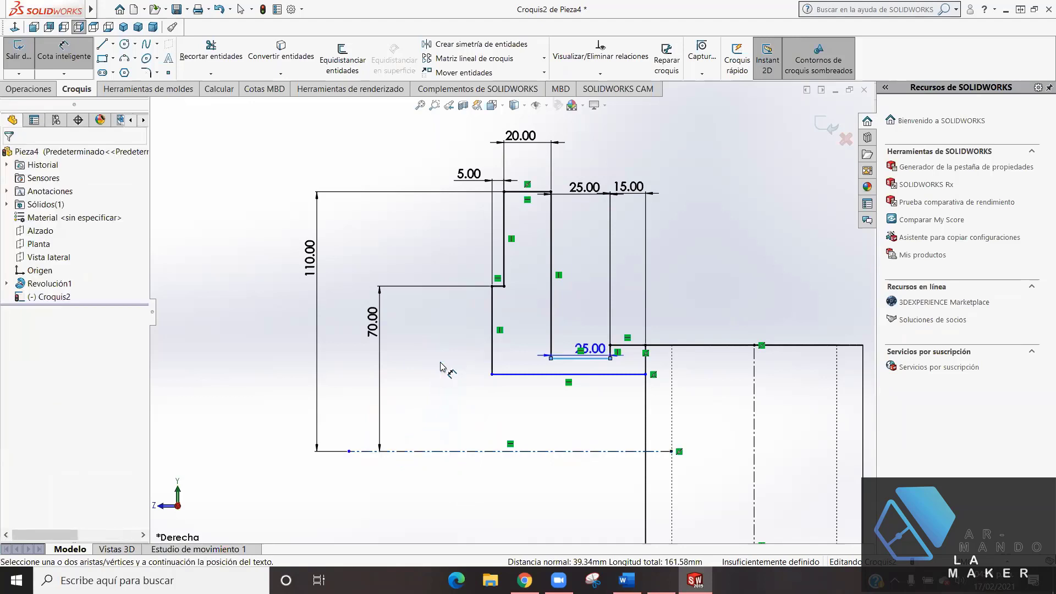
{"action": "key", "text": "Escape"}
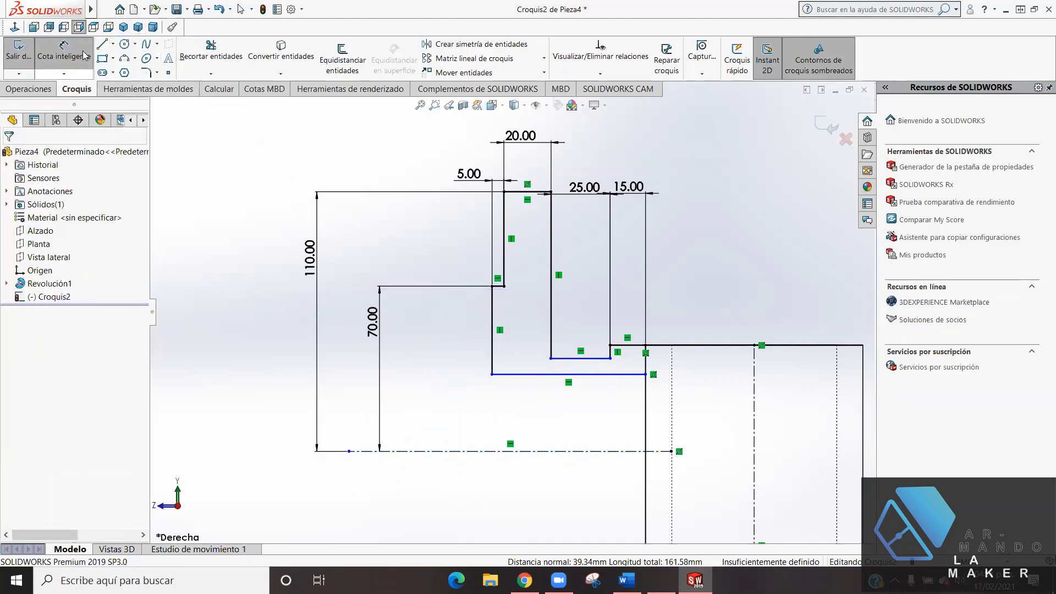
- Dimension the distance from the horizontal construction line to the recessed neck's line as 44 mm
{"action": "left_click", "coordinate": [63, 50]}
{"action": "left_click", "coordinate": [64, 49]}
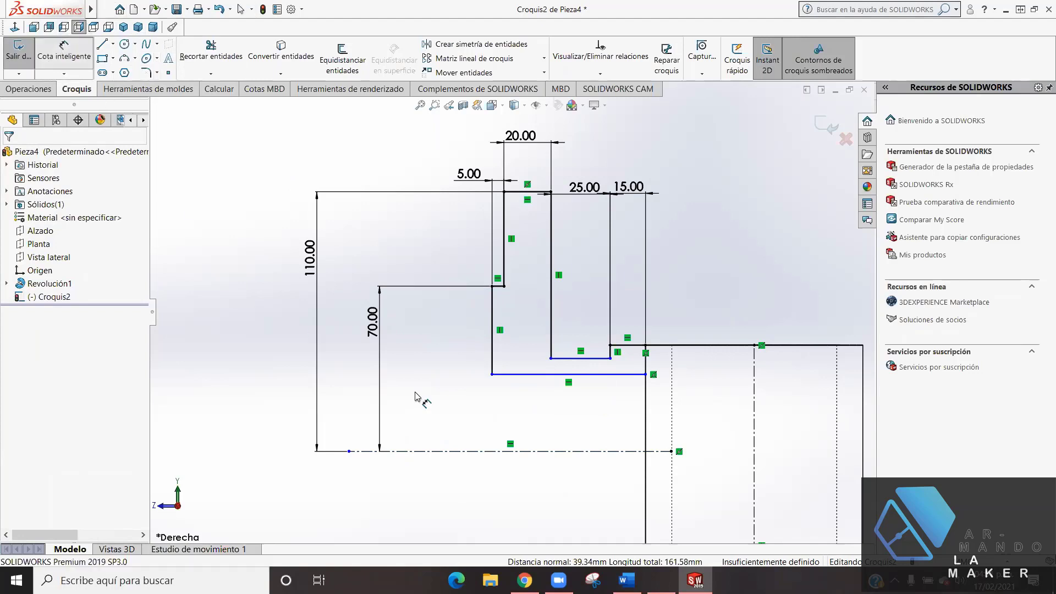
{"action": "left_click", "coordinate": [564, 452]}
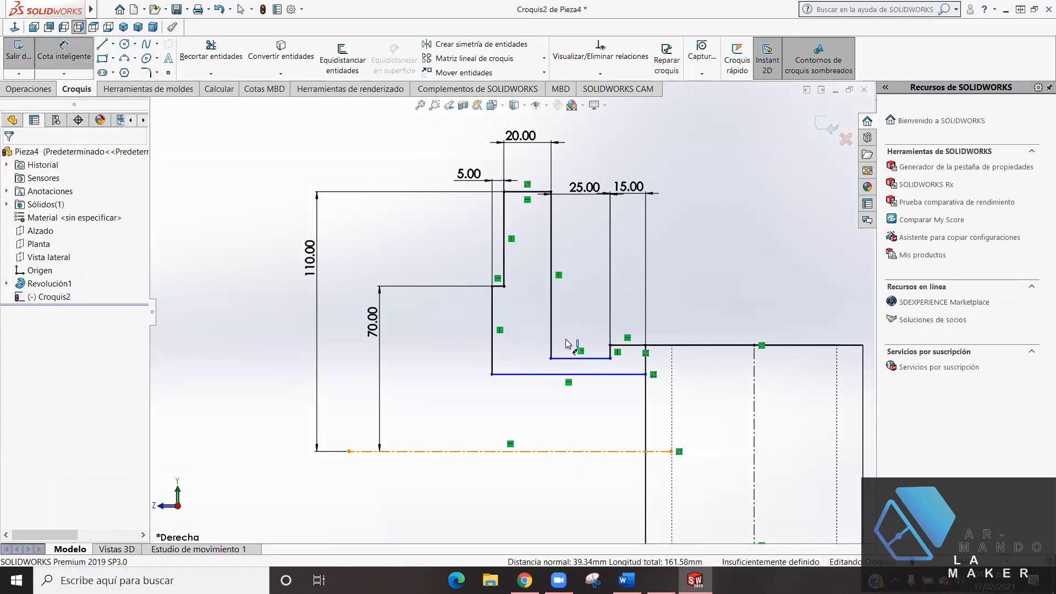
{"action": "left_click", "coordinate": [568, 359]}
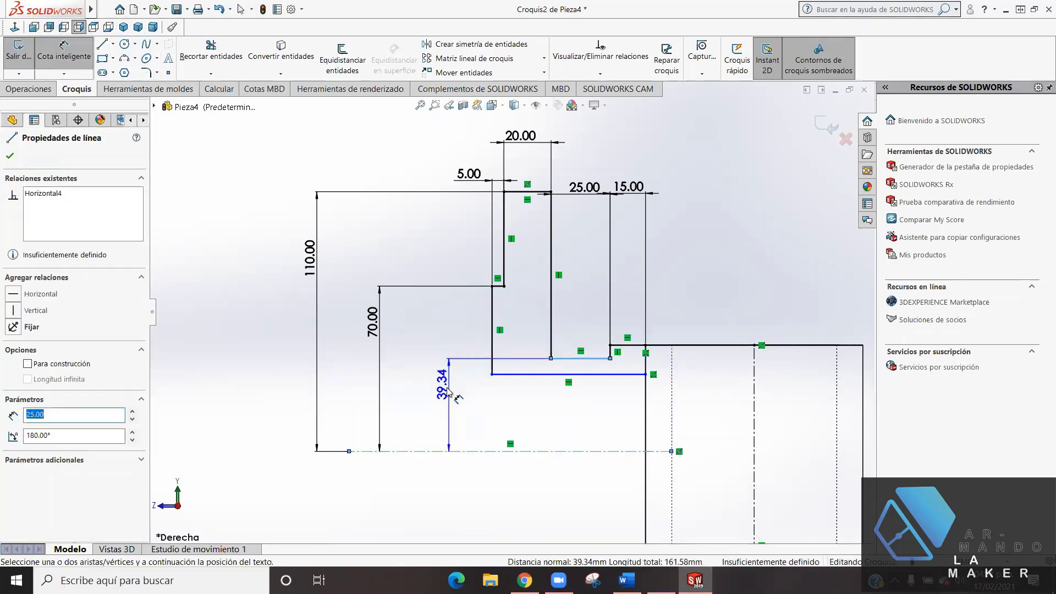
{"action": "left_click", "coordinate": [449, 392]}
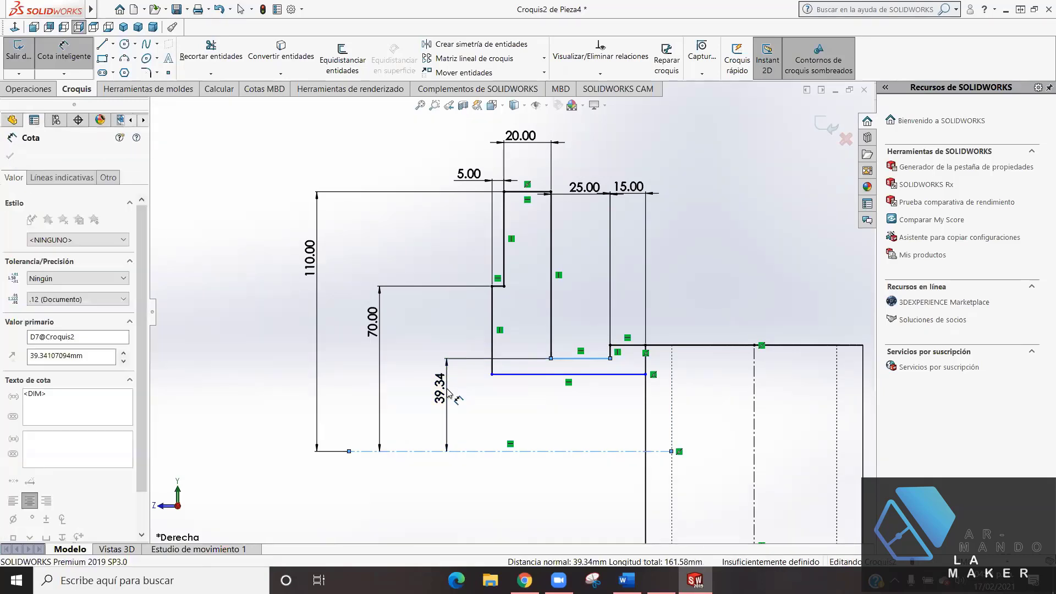
{"action": "key", "text": "BackSpace"}
{"action": "type", "text": "44"}
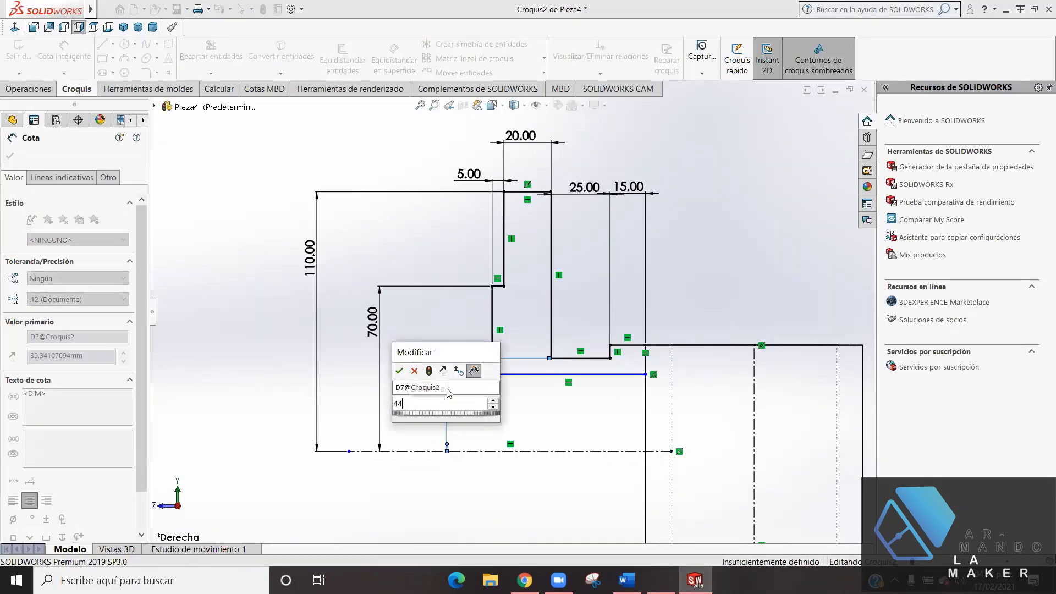
{"action": "key", "text": "Return"}
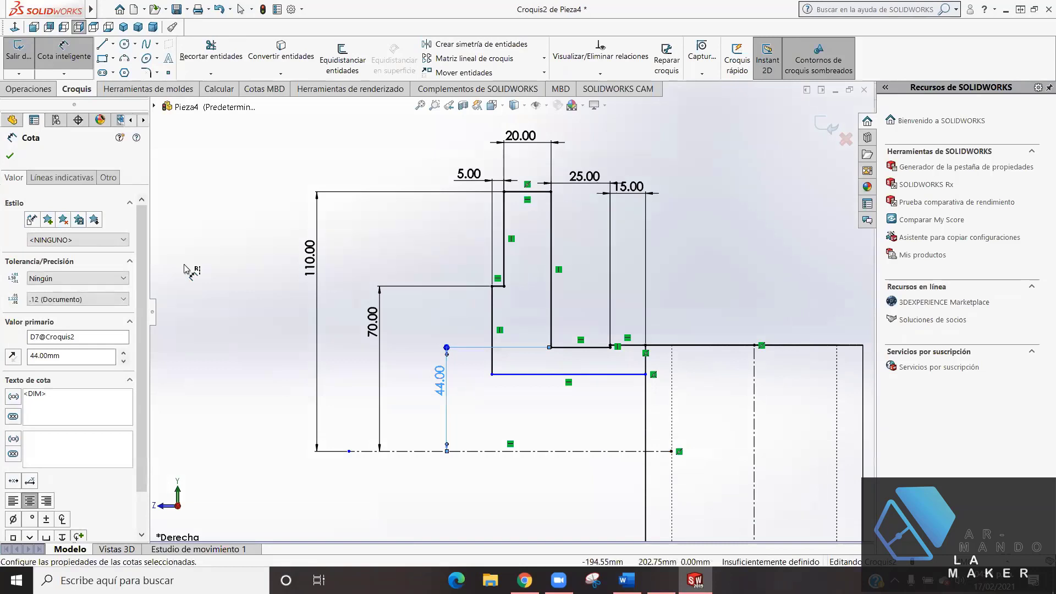
{"action": "left_click", "coordinate": [14, 159]}
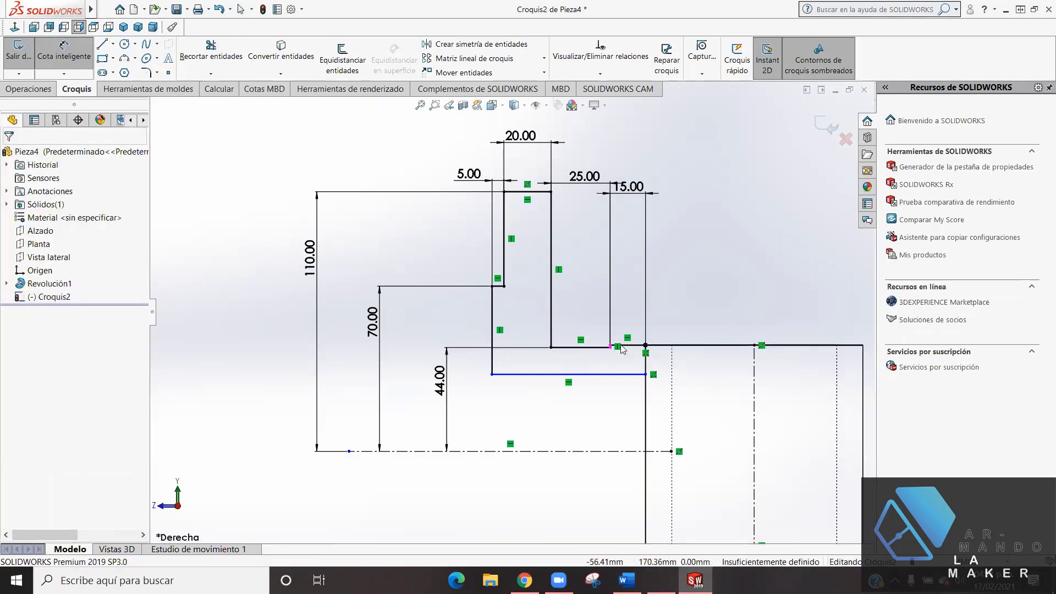
- Dismiss the unsaved-document reminder, check the side branch's diameters on the drawing in Chrome and return to SOLIDWORKS
{"action": "scroll", "coordinate": [623, 342], "scroll_direction": "down", "scroll_amount": 5}
{"action": "scroll", "coordinate": [615, 324], "scroll_direction": "up", "scroll_amount": 2}
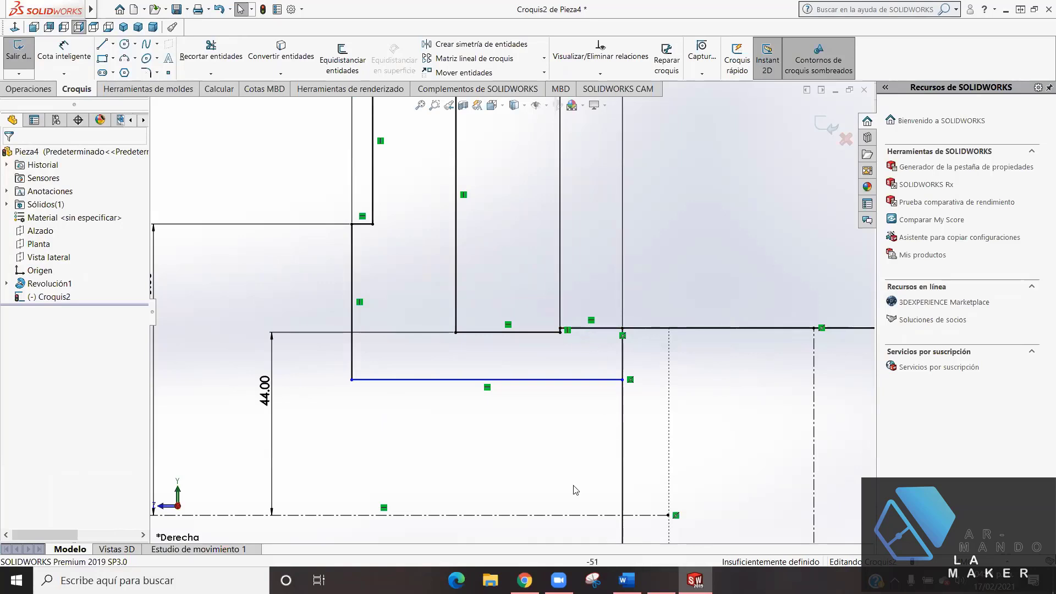
{"action": "scroll", "coordinate": [575, 489], "scroll_direction": "up", "scroll_amount": 1}
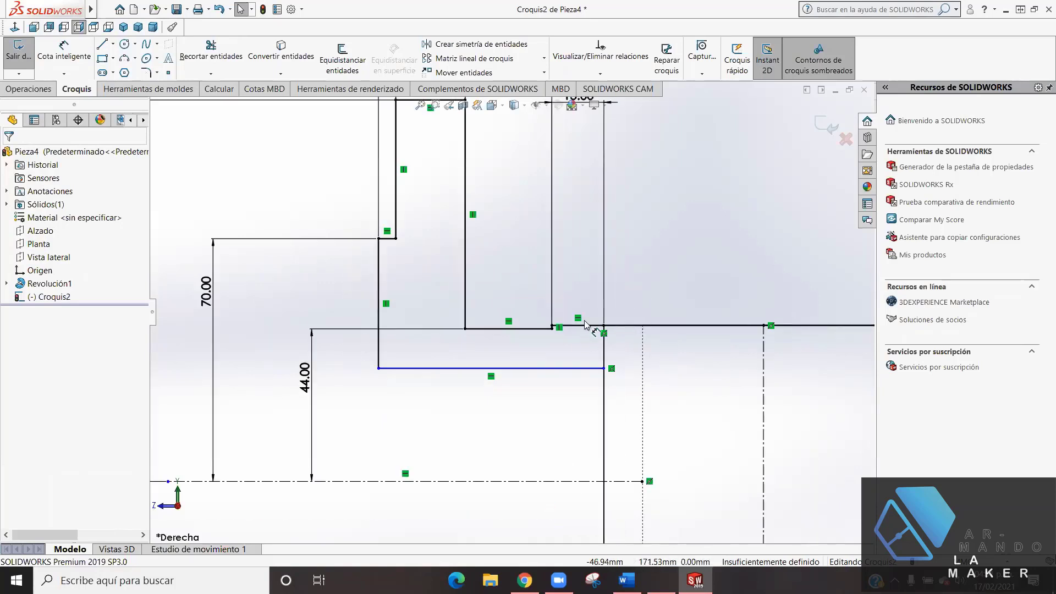
{"action": "scroll", "coordinate": [633, 329], "scroll_direction": "up", "scroll_amount": 2}
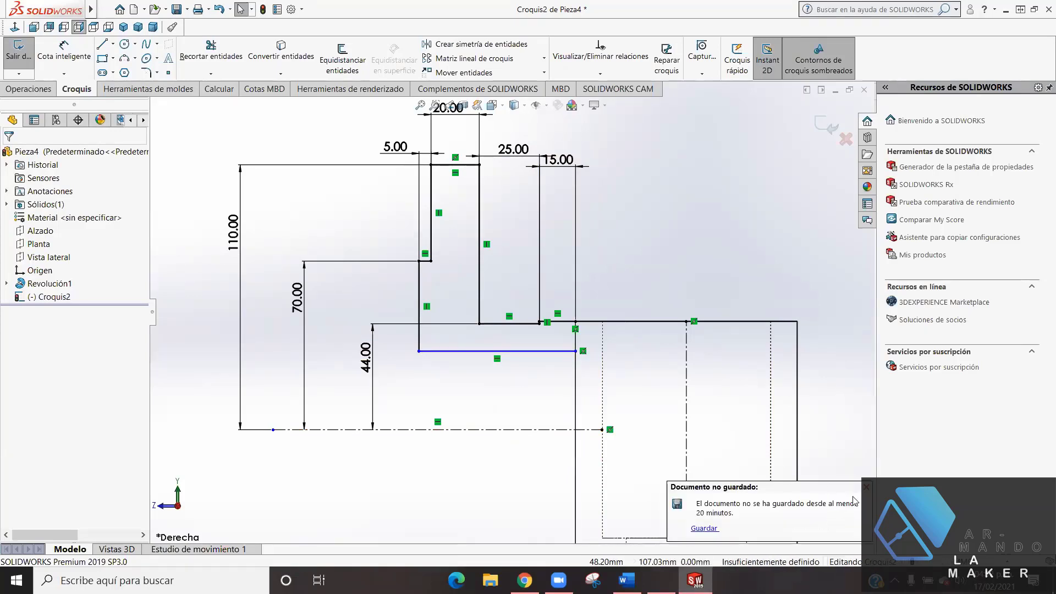
{"action": "left_click", "coordinate": [866, 489]}
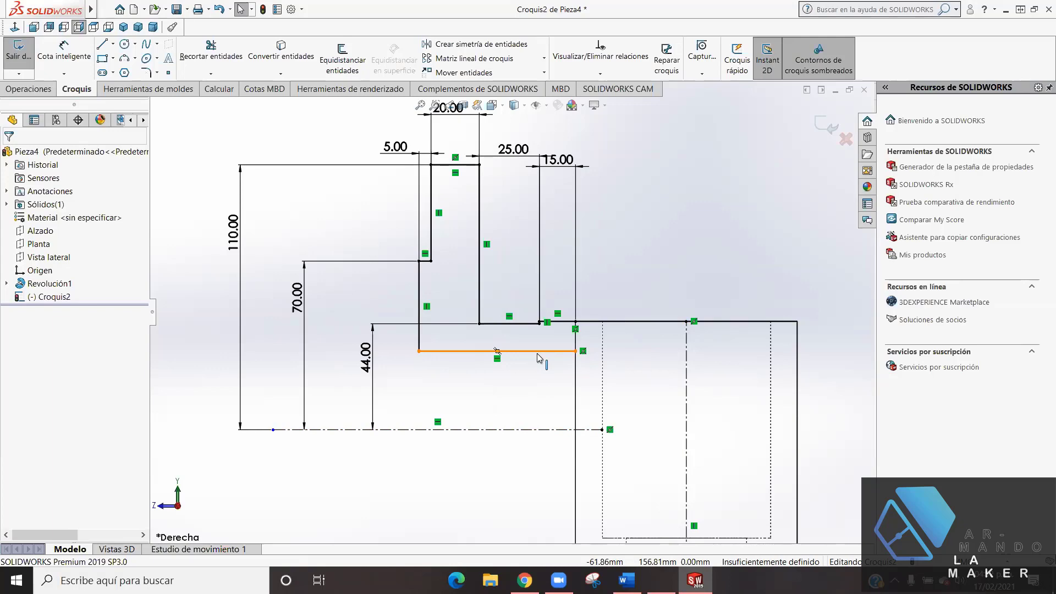
{"action": "left_click", "coordinate": [524, 580]}
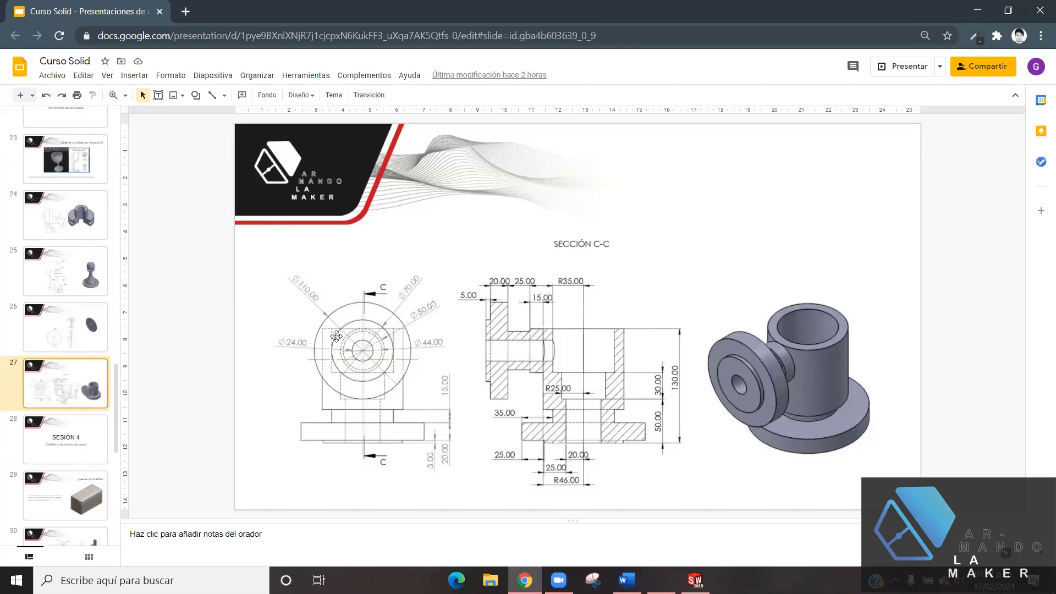
{"action": "left_click", "coordinate": [695, 580]}
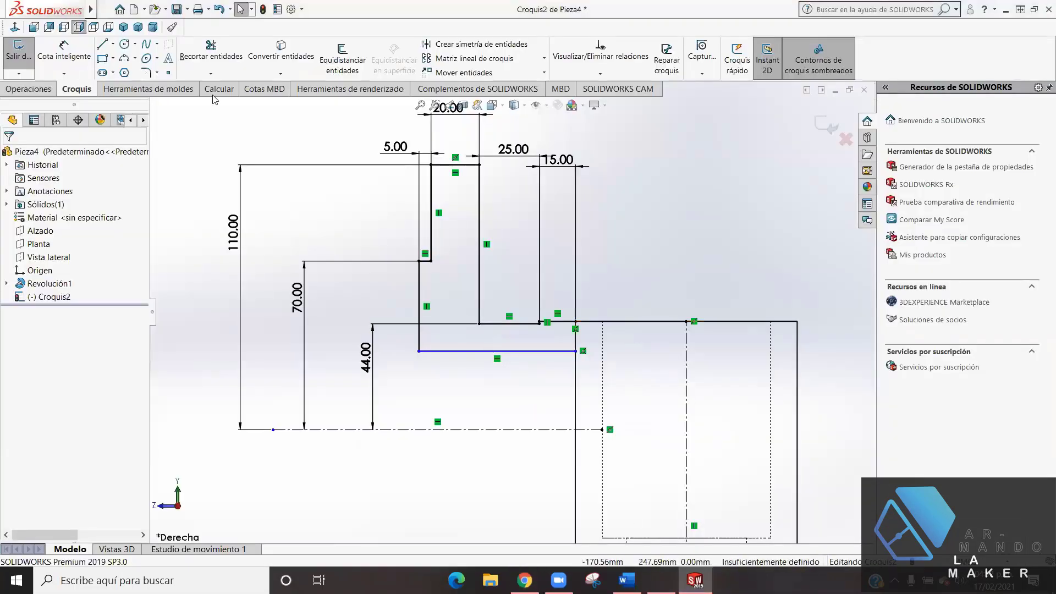
- Change the distance from the horizontal construction axis to the flange rim to half of 110 mm, 55 mm
{"action": "left_click", "coordinate": [70, 59]}
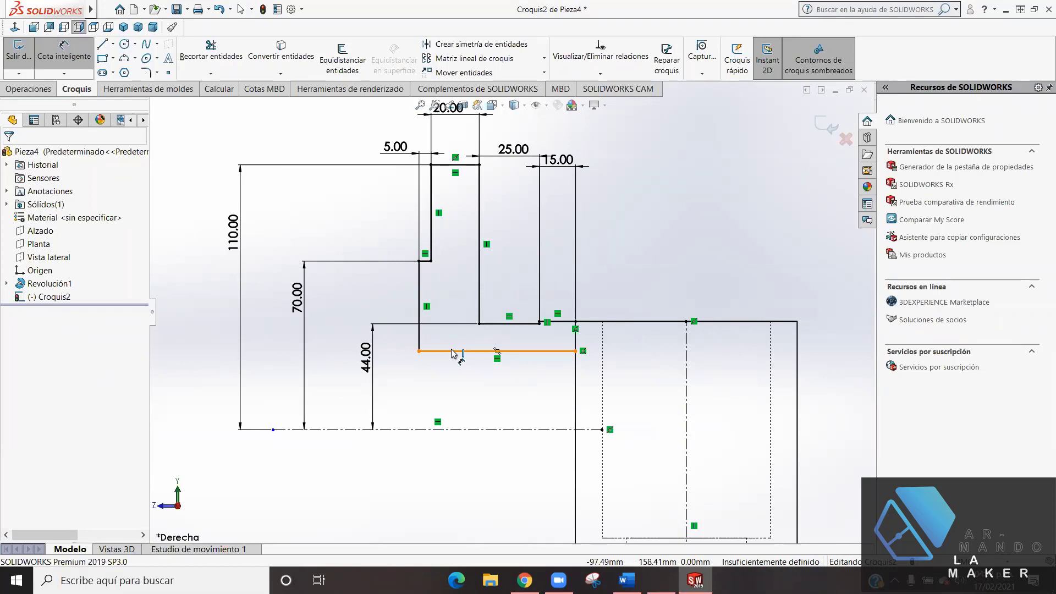
{"action": "left_click", "coordinate": [452, 351]}
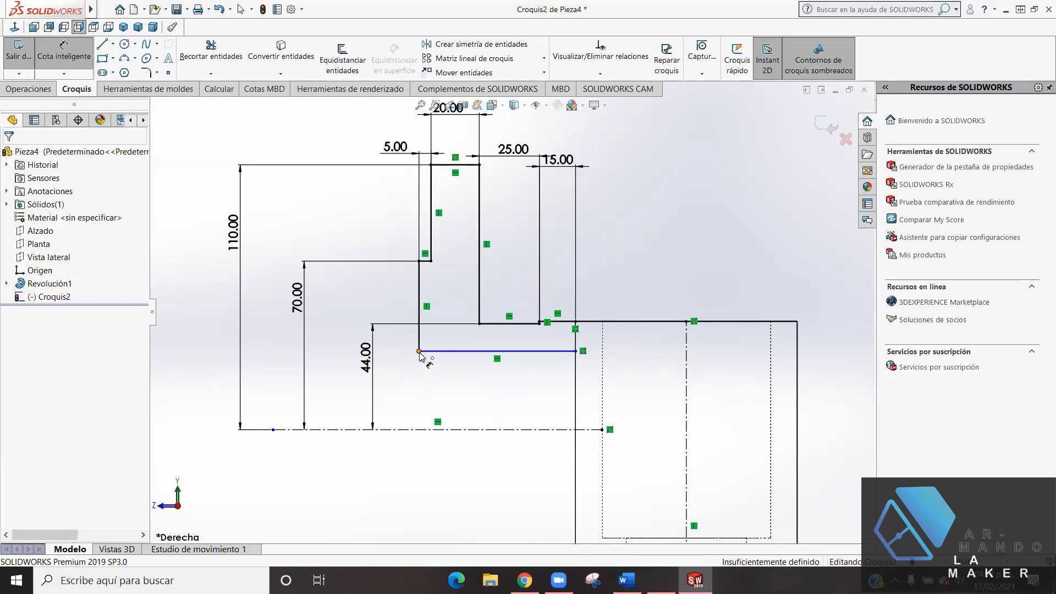
{"action": "scroll", "coordinate": [494, 331], "scroll_direction": "up", "scroll_amount": 3}
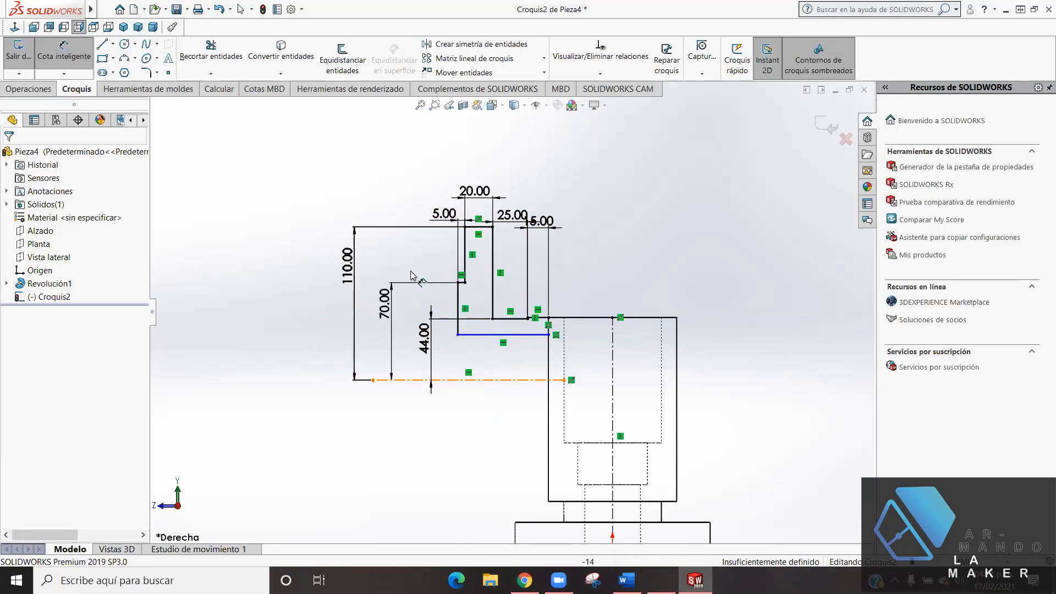
{"action": "left_click", "coordinate": [347, 269]}
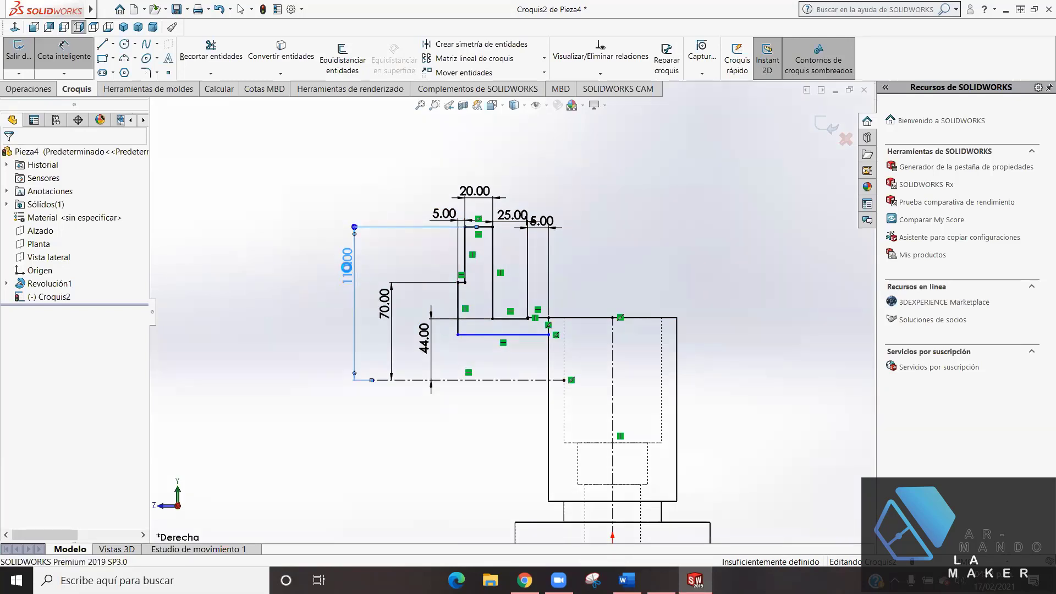
{"action": "double_click", "coordinate": [347, 270]}
{"action": "left_click", "coordinate": [341, 286]}
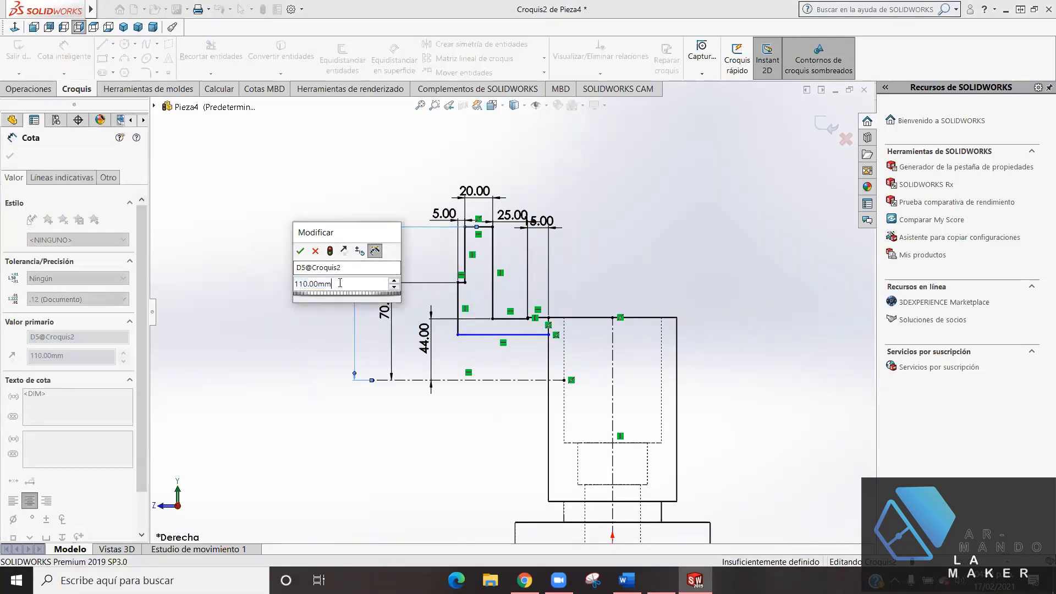
{"action": "left_click", "coordinate": [319, 285]}
{"action": "type", "text": "/2"}
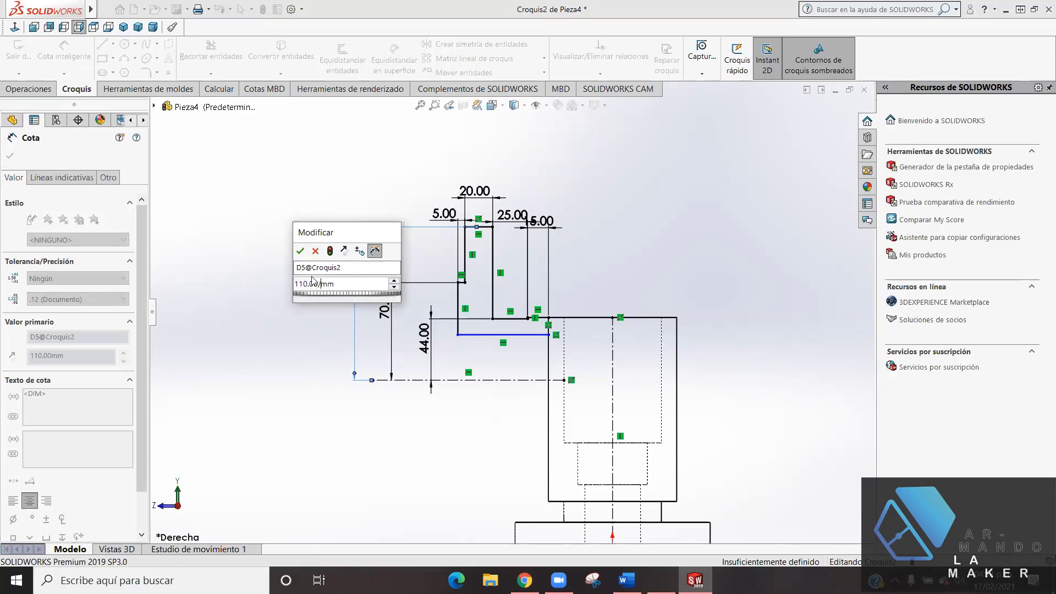
{"action": "key", "text": "Return"}
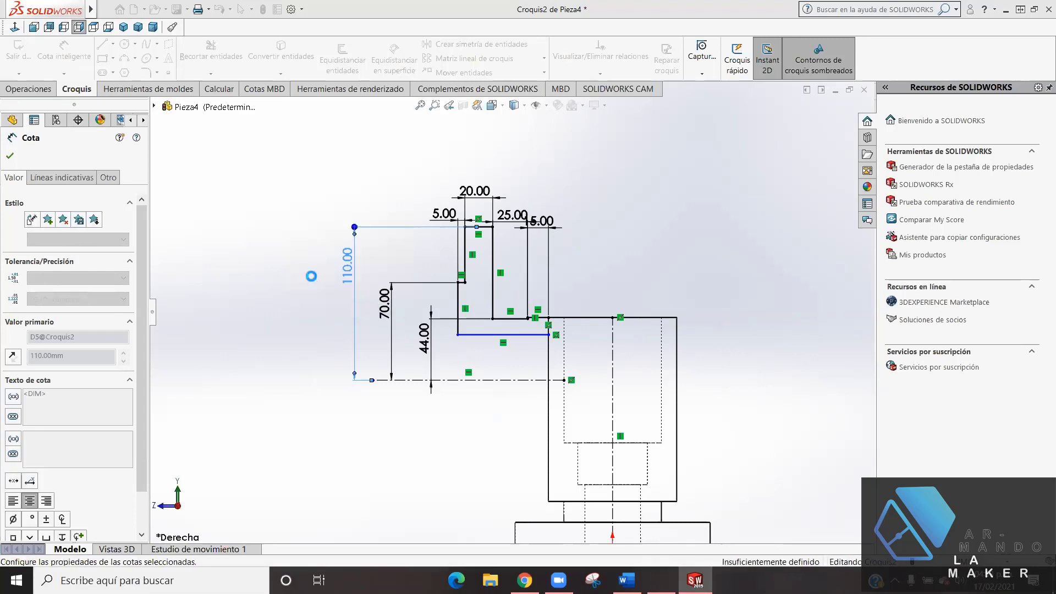
- Set the distance from the horizontal construction axis to the raised face's edge to 35 mm, entered as 70/2
{"action": "double_click", "coordinate": [385, 308]}
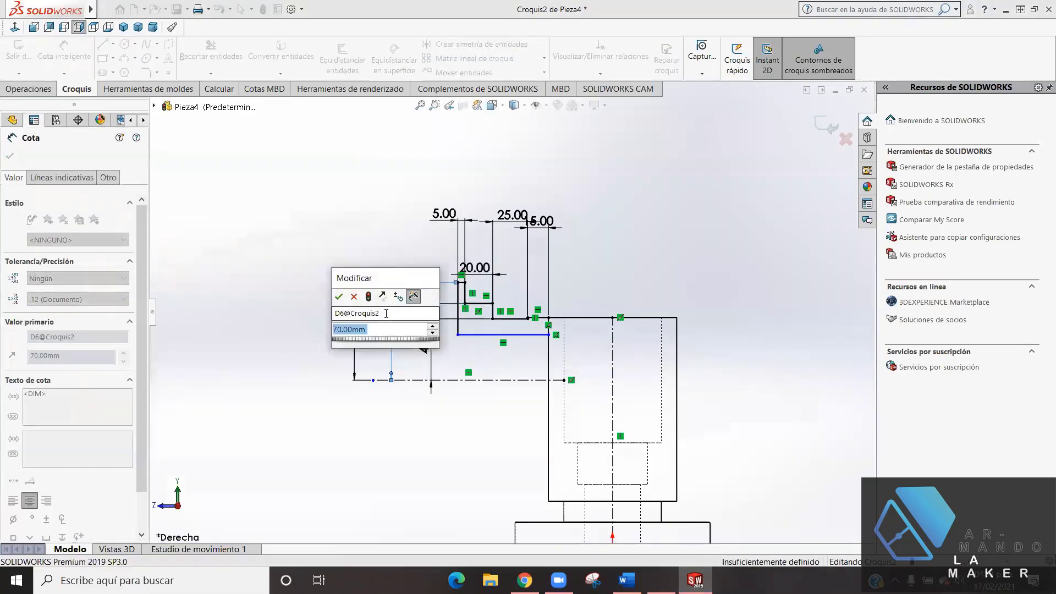
{"action": "type", "text": "="}
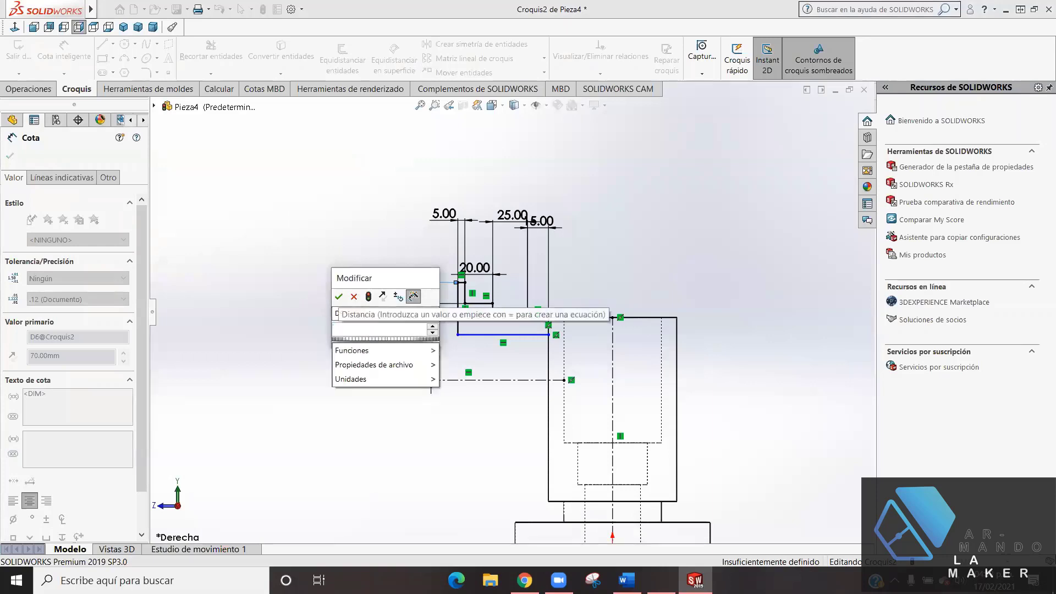
{"action": "type", "text": "70/2"}
{"action": "key", "text": "Return"}
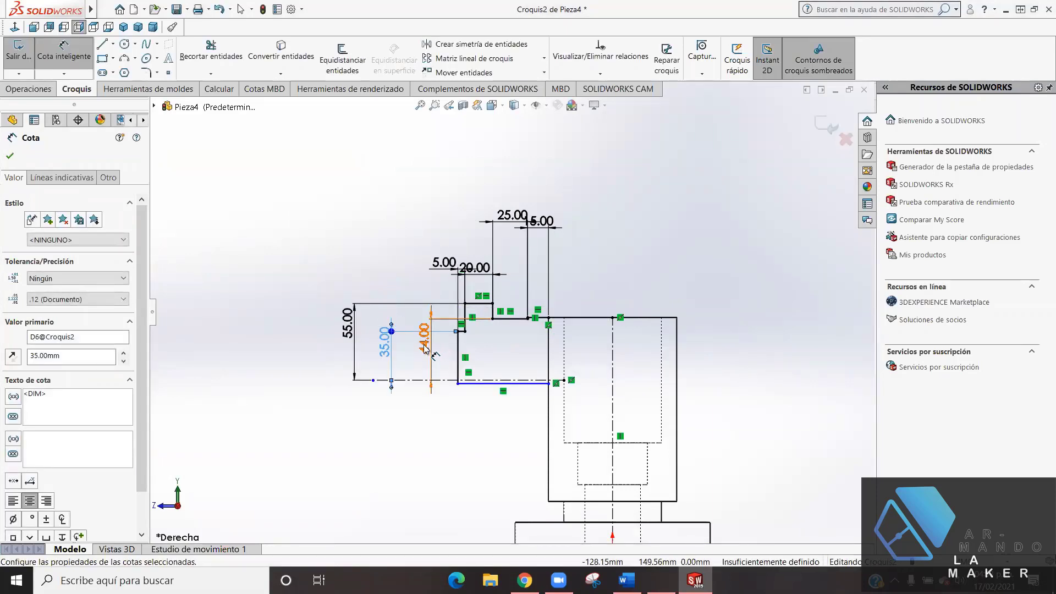
- Set the distance from the horizontal construction axis to the recessed neck's line to 22 mm, entered as 44/2
{"action": "double_click", "coordinate": [424, 345]}
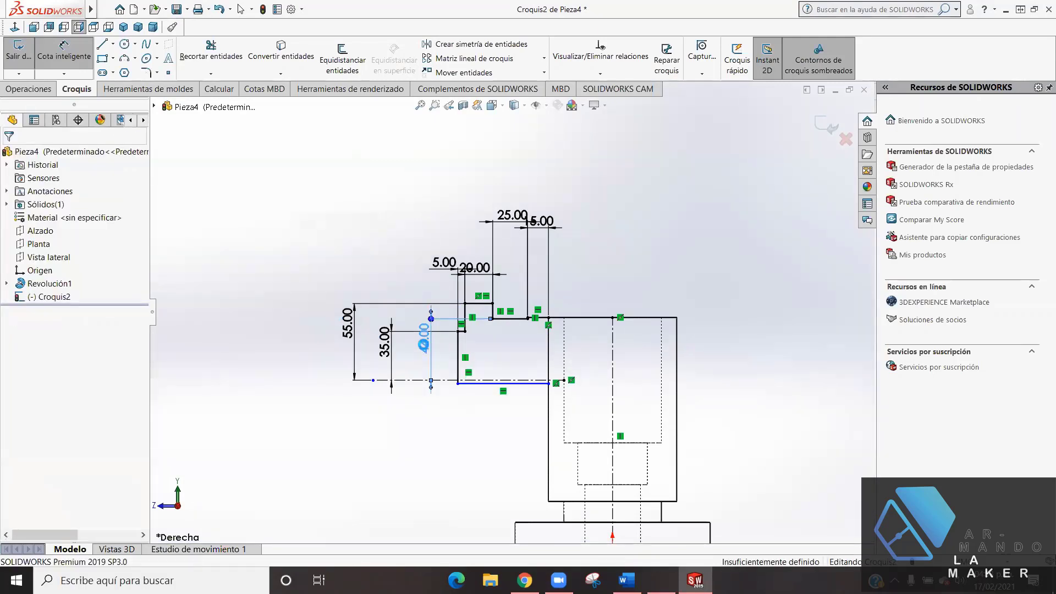
{"action": "type", "text": "="}
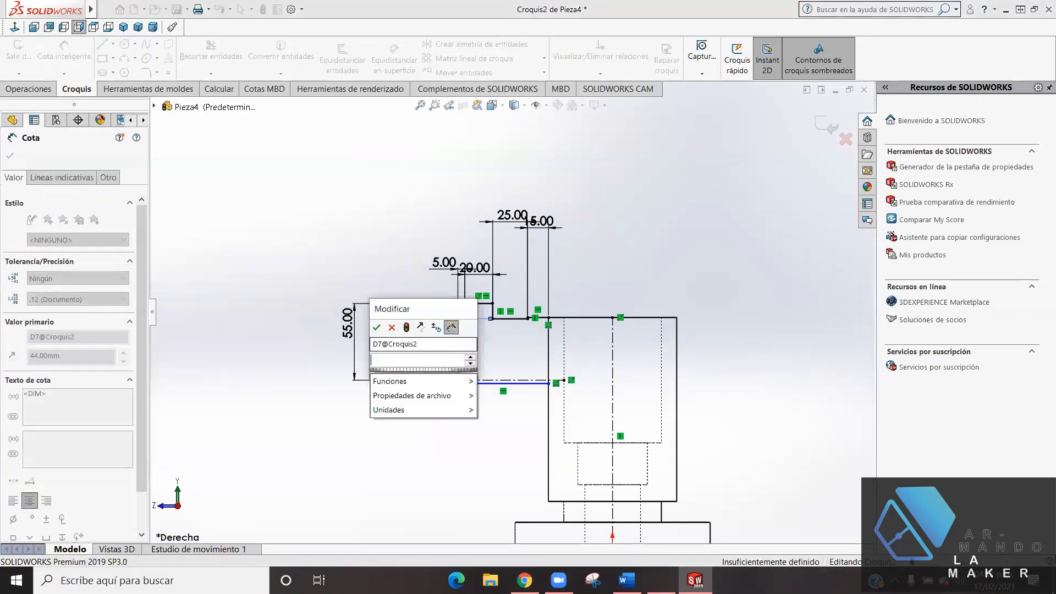
{"action": "type", "text": "44"}
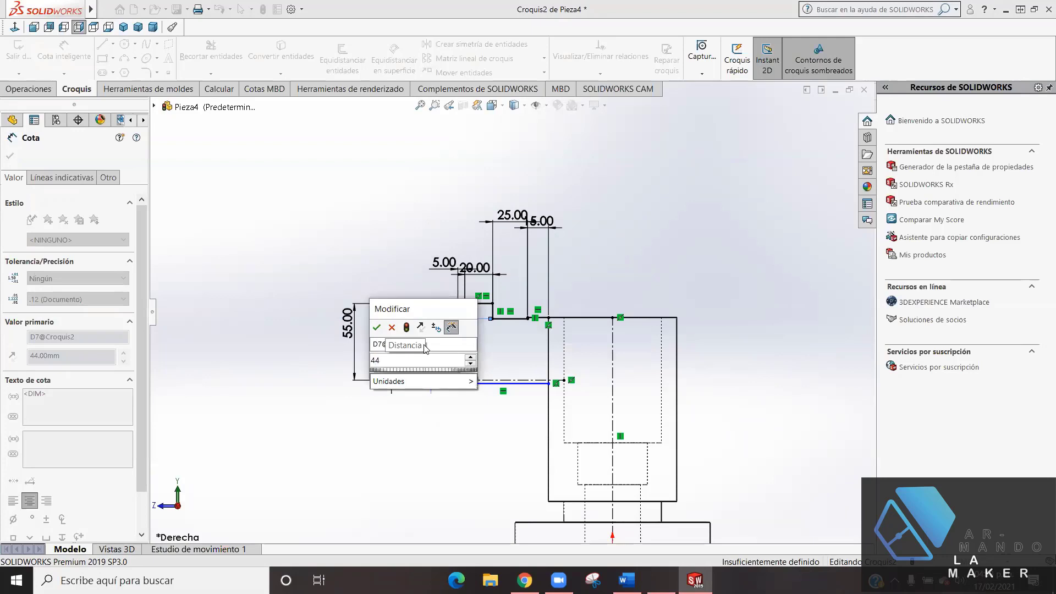
{"action": "type", "text": "/2"}
{"action": "key", "text": "Return"}
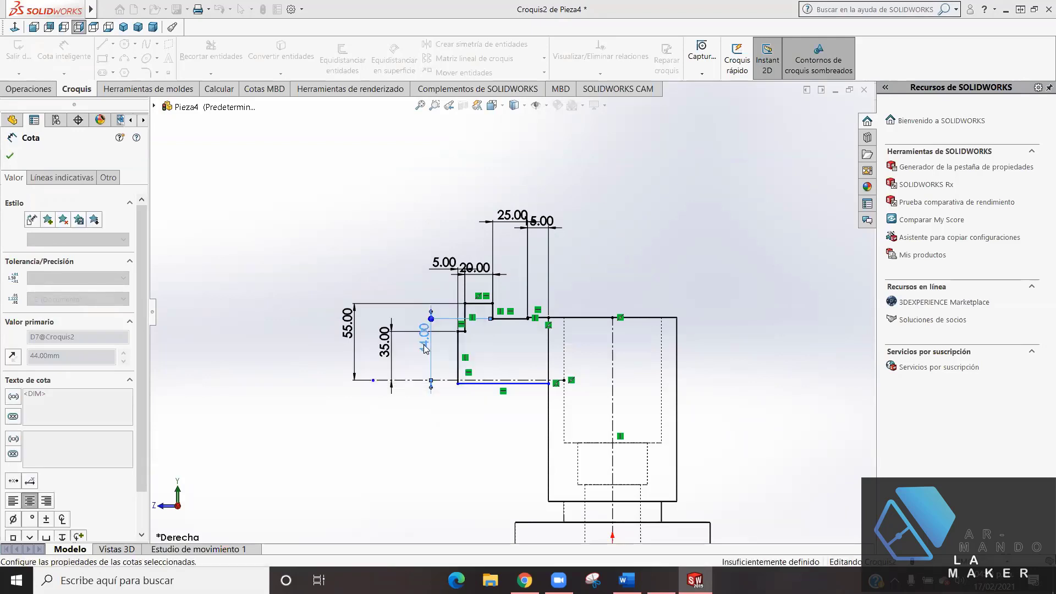
- Leave dimensioning and move the profile's lowest horizontal line up to between the construction axis and the neck's line
{"action": "scroll", "coordinate": [495, 394], "scroll_direction": "down", "scroll_amount": 2}
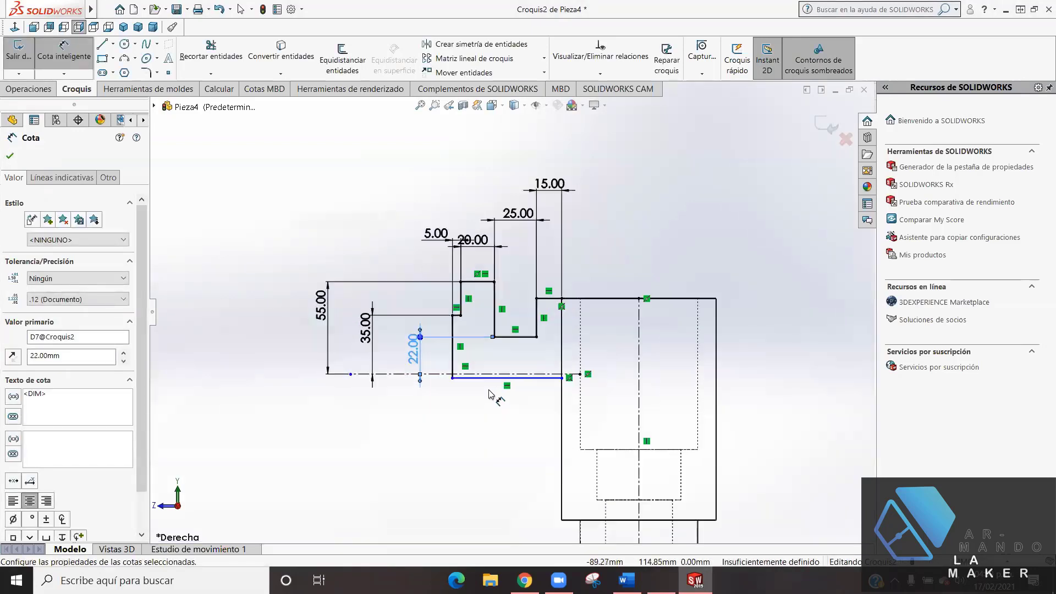
{"action": "scroll", "coordinate": [490, 378], "scroll_direction": "down", "scroll_amount": 1}
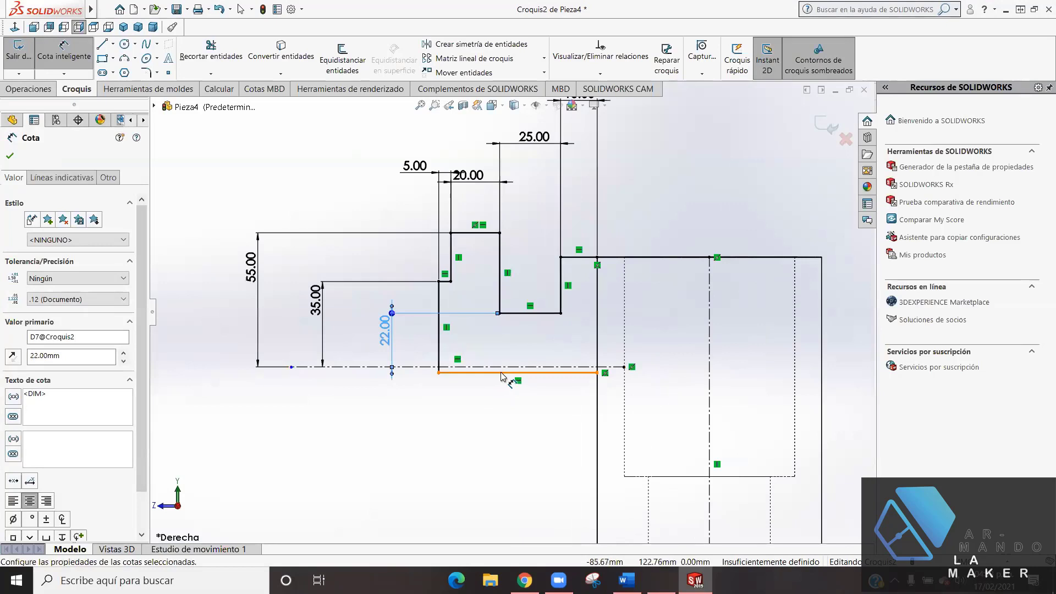
{"action": "left_click", "coordinate": [13, 157]}
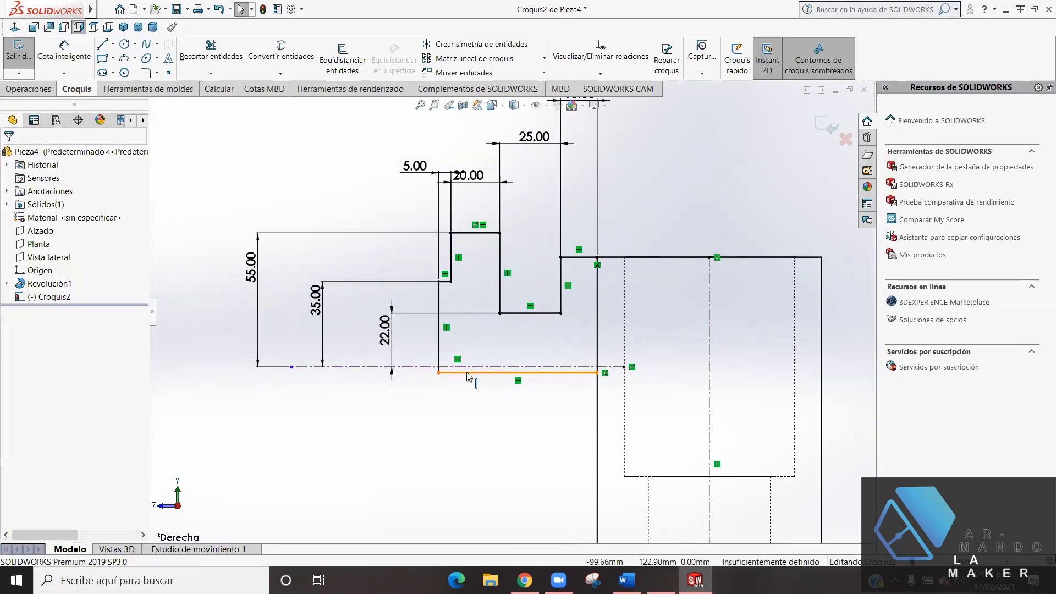
{"action": "left_click_drag", "start_coordinate": [467, 372], "coordinate": [473, 331]}
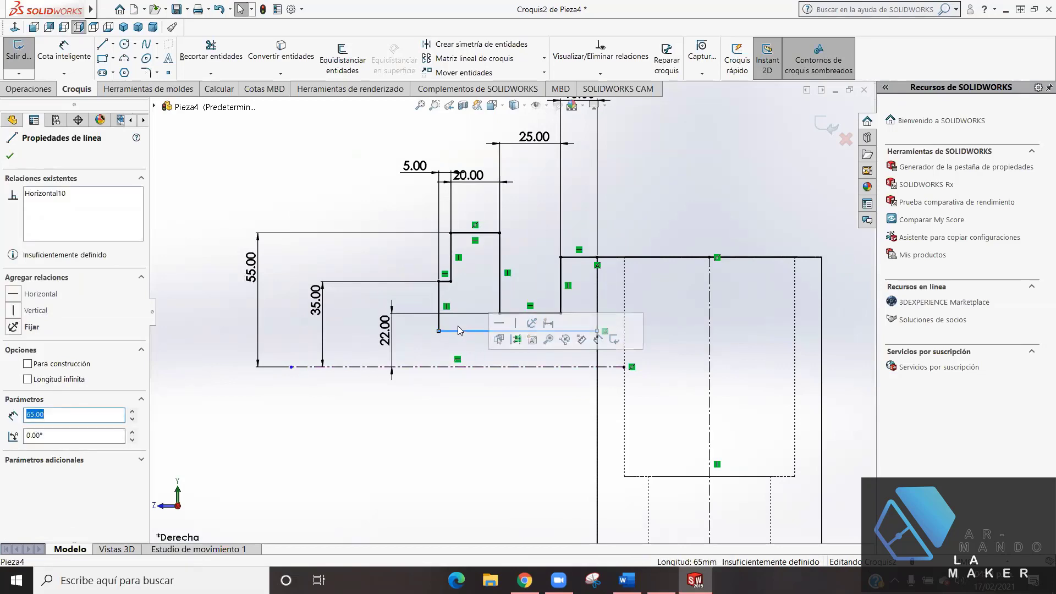
{"action": "left_click", "coordinate": [389, 209]}
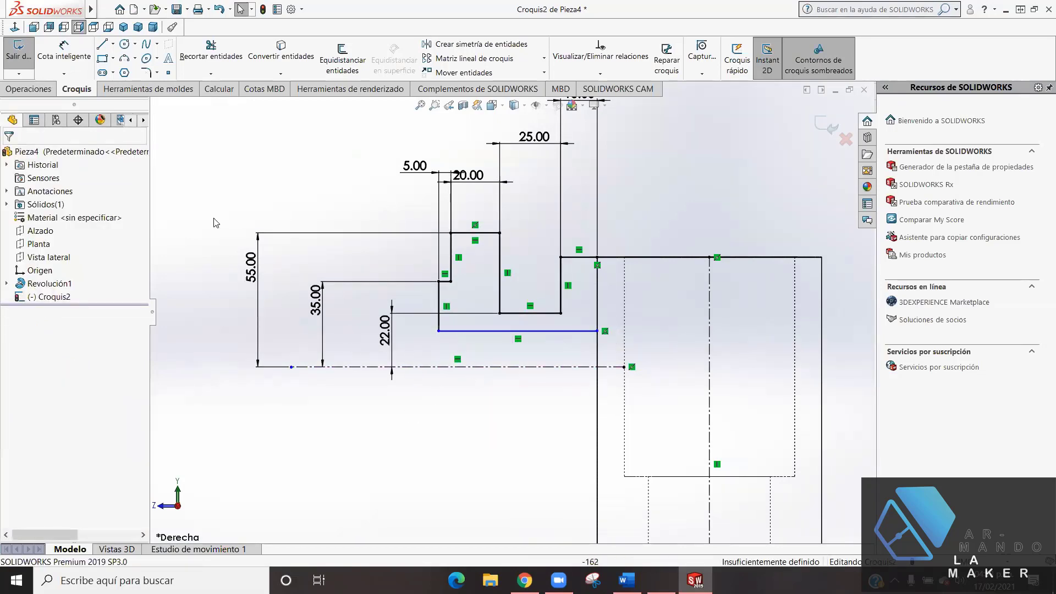
- Dimension the distance from the profile's lowest horizontal line to the construction axis as 12 mm, entered as 24/2
{"action": "left_click", "coordinate": [64, 52]}
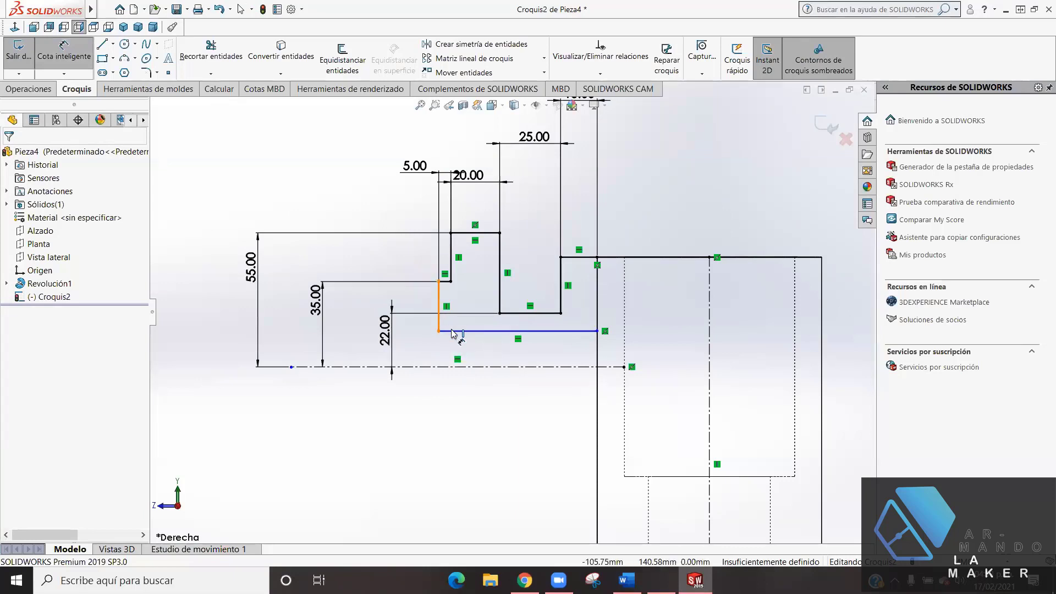
{"action": "left_click", "coordinate": [477, 333]}
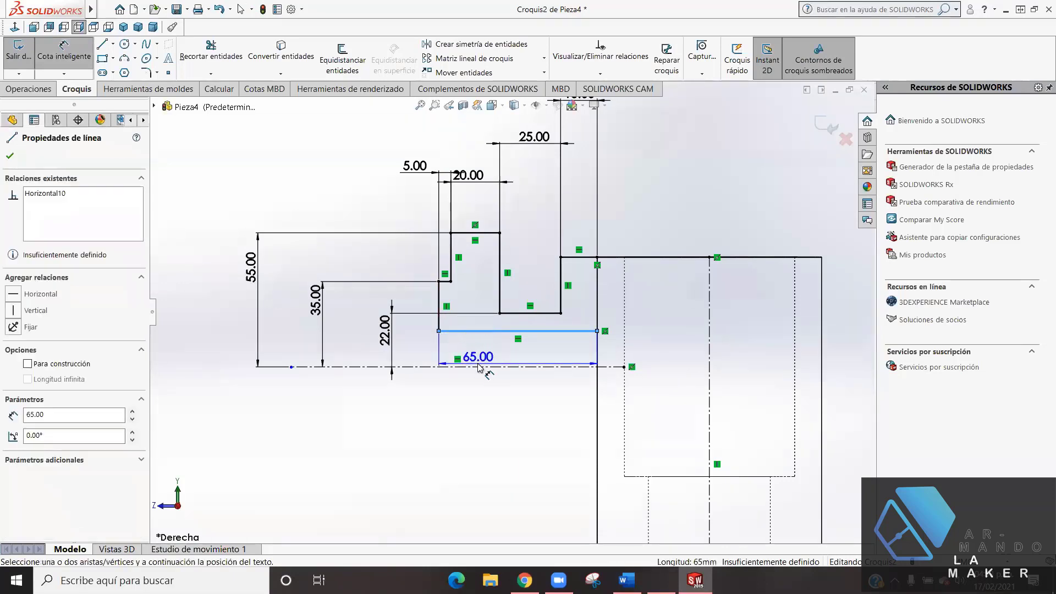
{"action": "left_click", "coordinate": [474, 367]}
{"action": "left_click", "coordinate": [424, 353]}
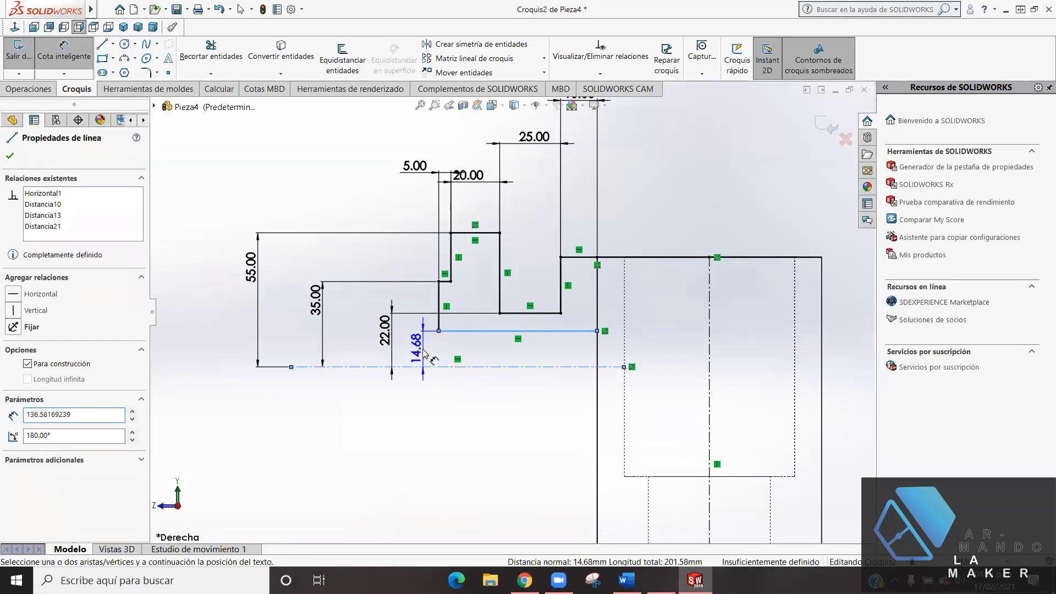
{"action": "left_click", "coordinate": [424, 353]}
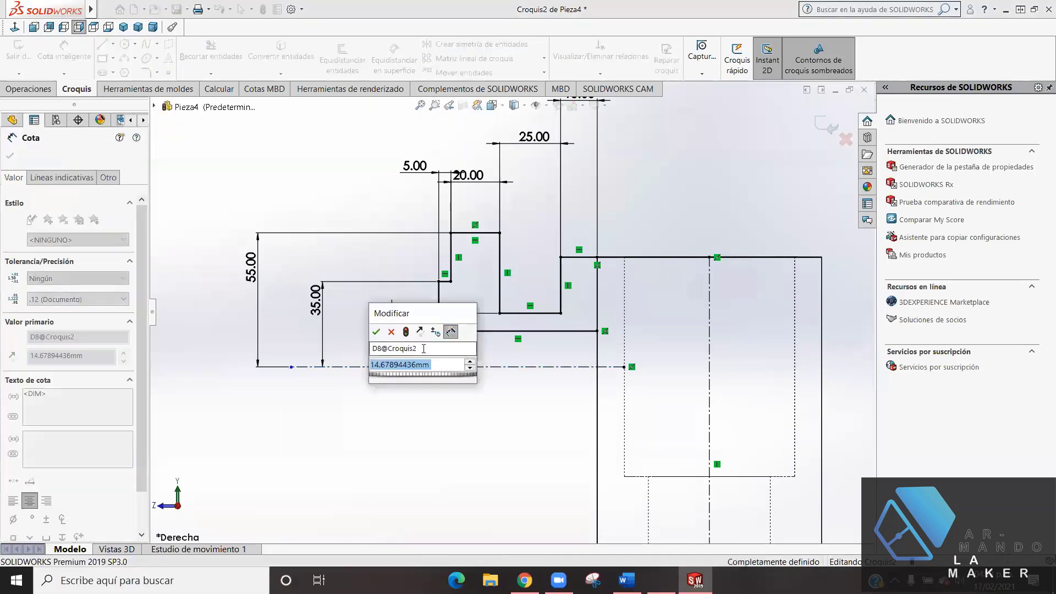
{"action": "key", "text": "BackSpace"}
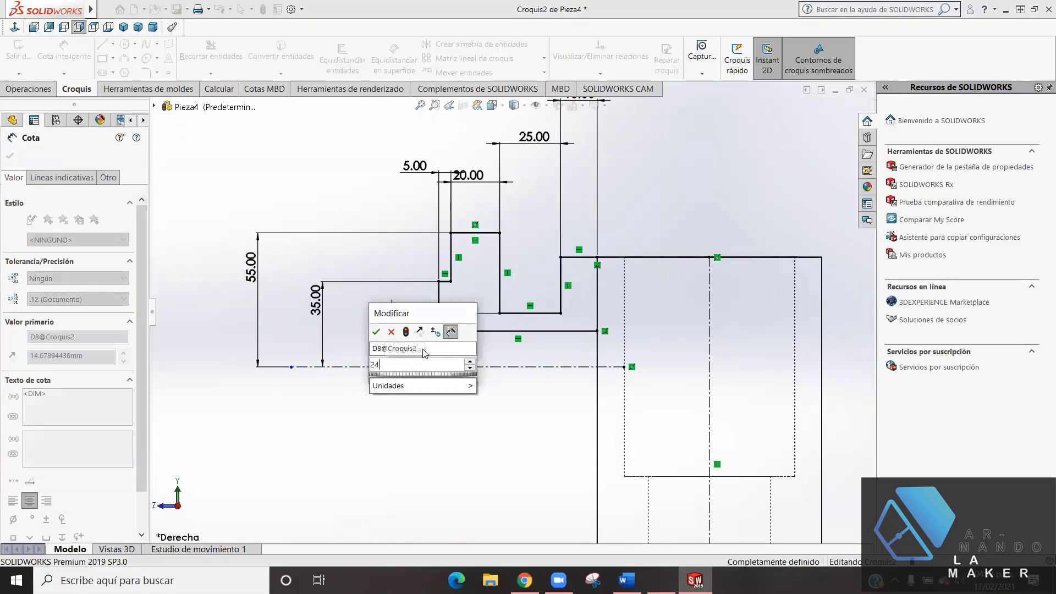
{"action": "type", "text": "24/2"}
{"action": "key", "text": "Return"}
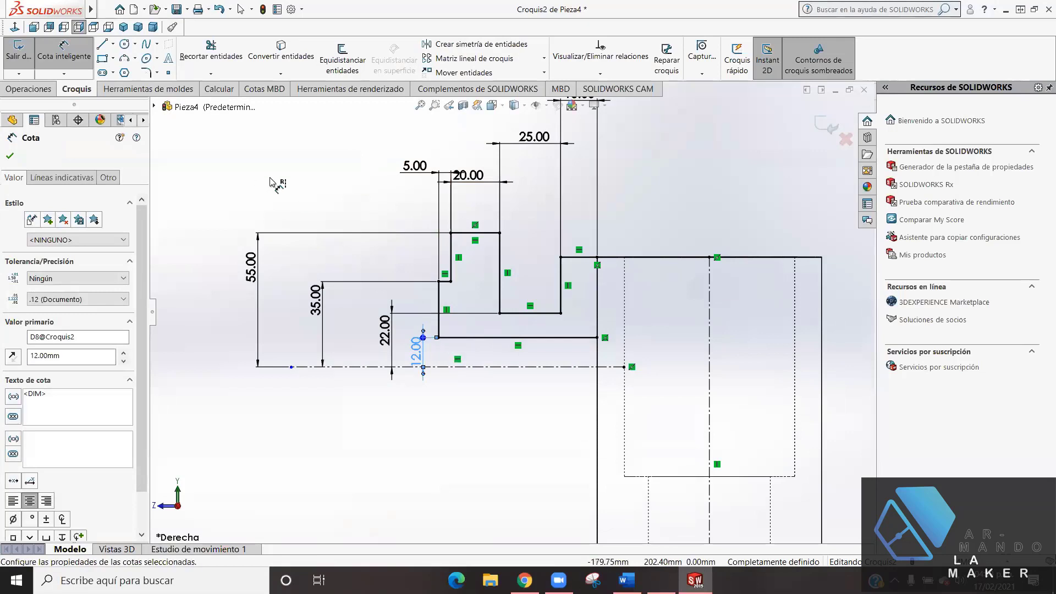
{"action": "left_click", "coordinate": [326, 197]}
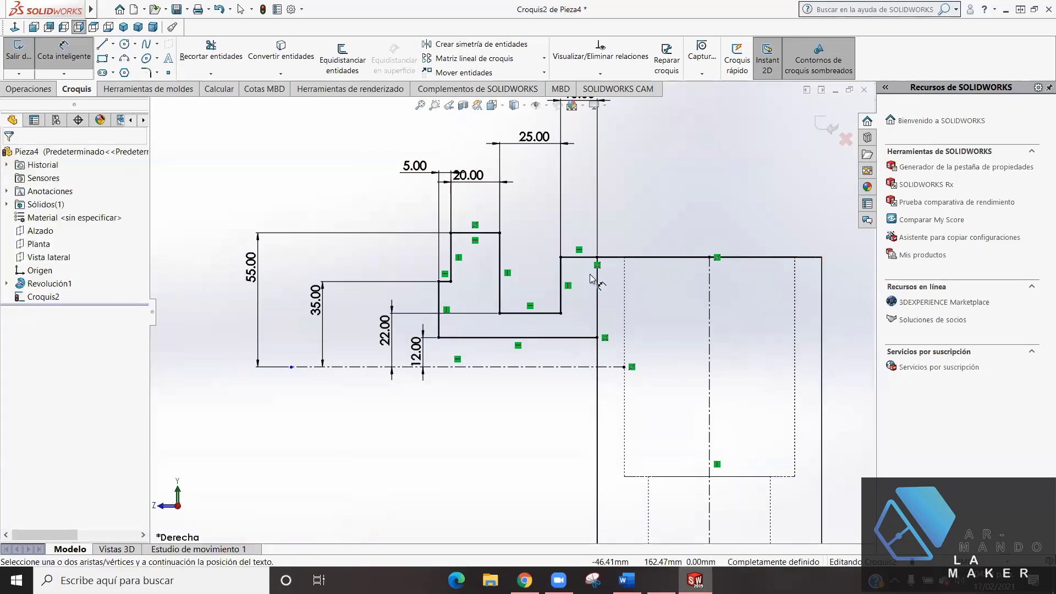
- Tidy the sketch by repositioning the 35 mm and 55 mm height dimensions and the 20 mm rim width dimension
{"action": "left_click_drag", "start_coordinate": [316, 310], "coordinate": [312, 326]}
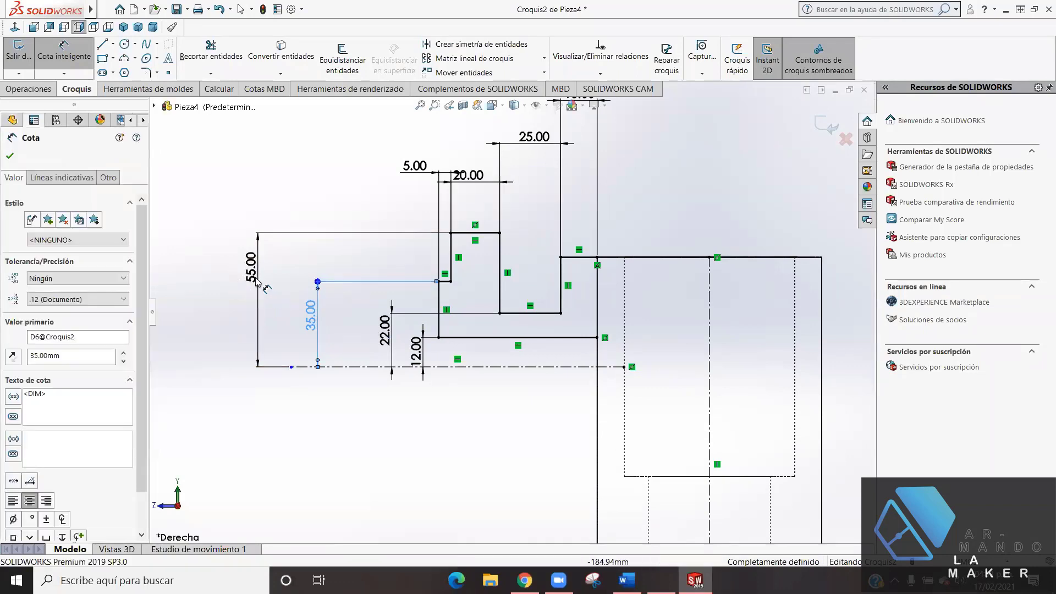
{"action": "left_click_drag", "start_coordinate": [257, 281], "coordinate": [260, 300]}
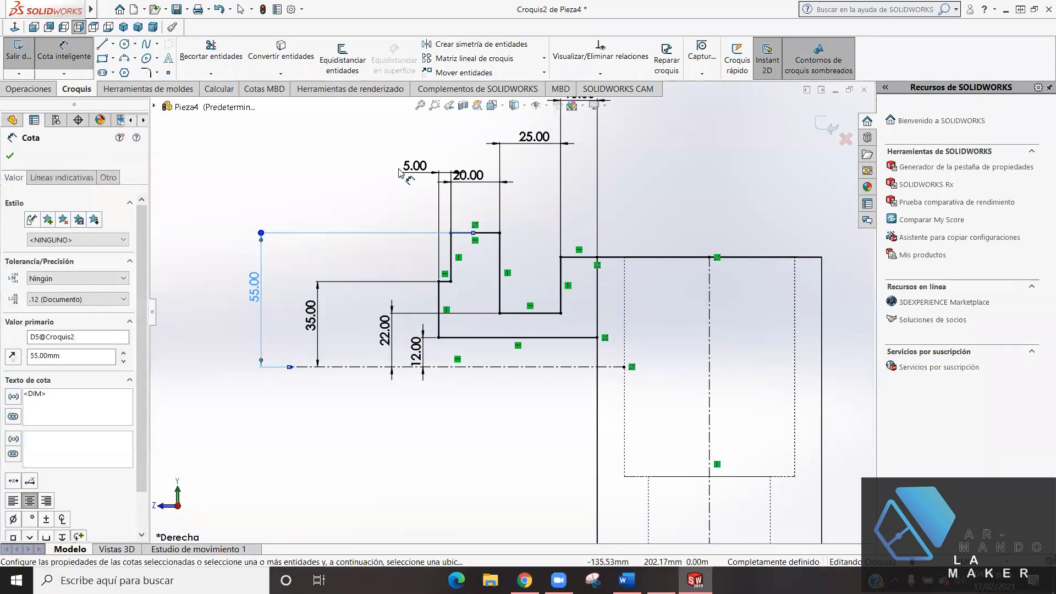
{"action": "left_click_drag", "start_coordinate": [461, 176], "coordinate": [462, 140]}
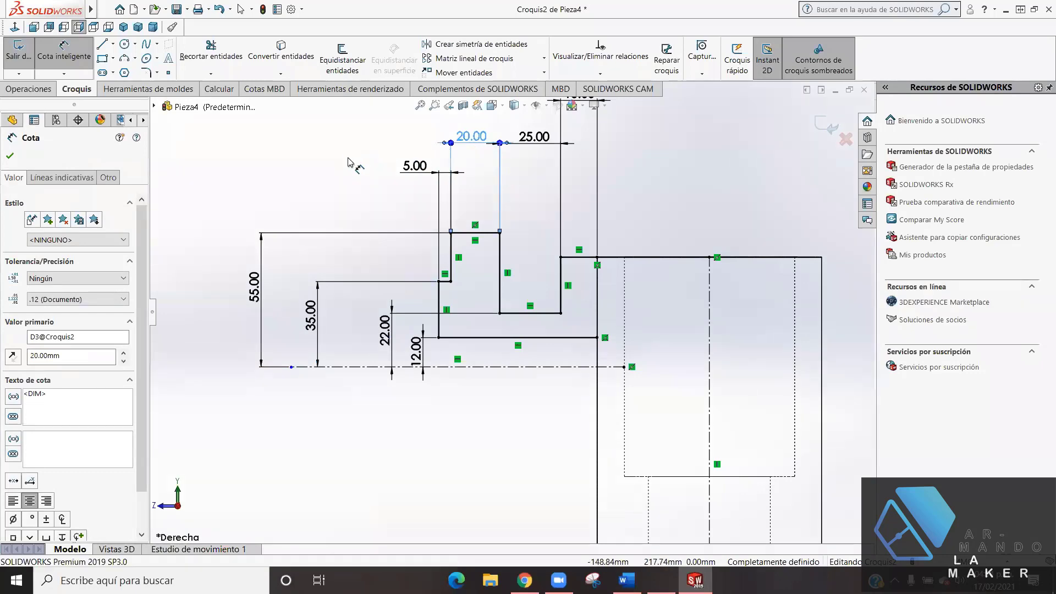
{"action": "key", "text": "Escape"}
- Finish and exit the side branch's dimensioned profile sketch
{"action": "key", "text": "f"}
{"action": "scroll", "coordinate": [509, 310], "scroll_direction": "up", "scroll_amount": 3}
{"action": "scroll", "coordinate": [614, 311], "scroll_direction": "down", "scroll_amount": 3}
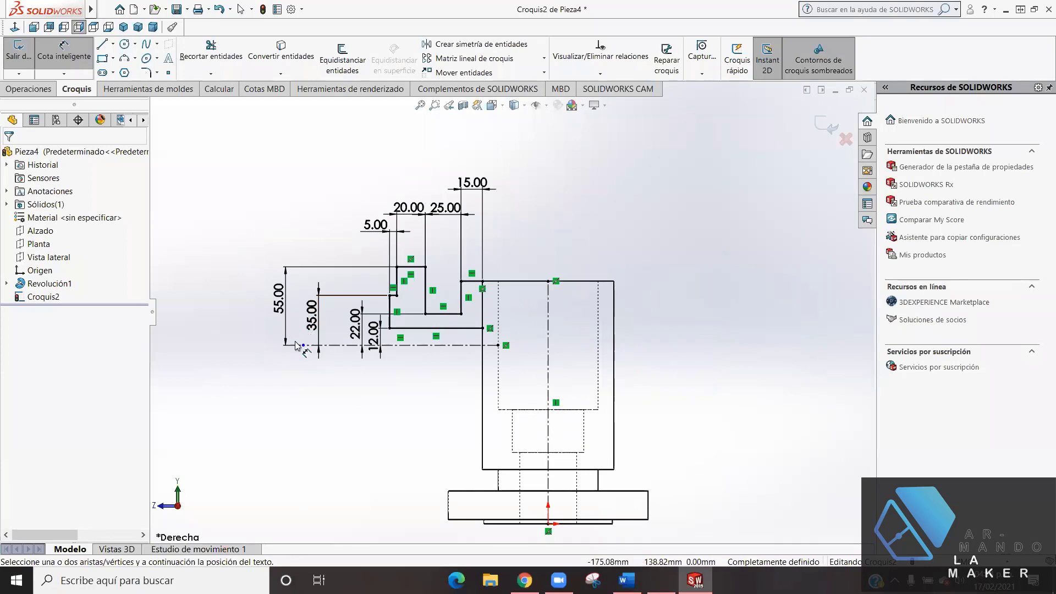
{"action": "left_click", "coordinate": [830, 129]}
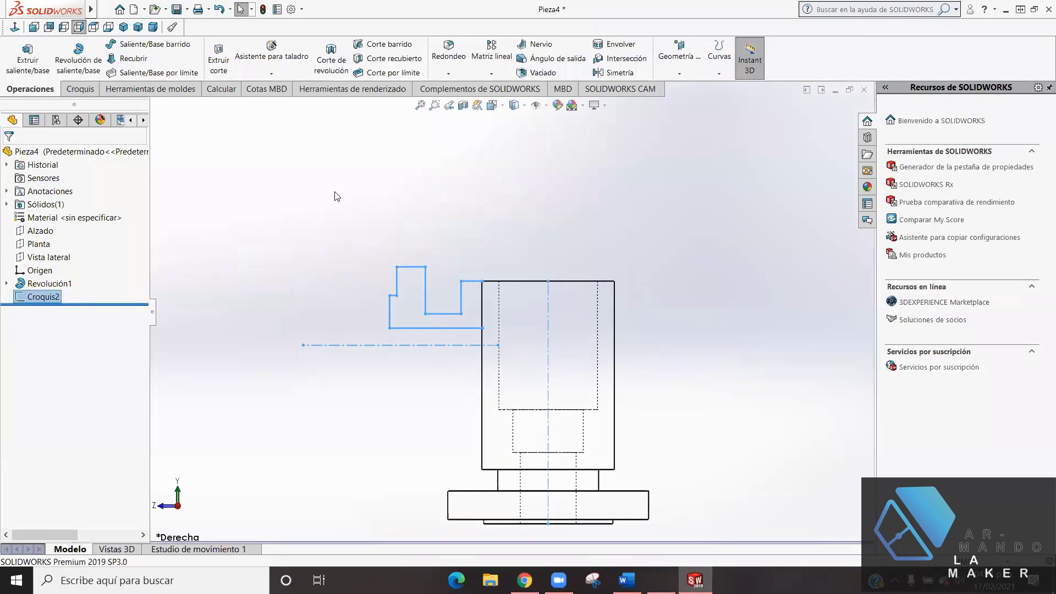
- Revolve the branch profile 360° about its horizontal construction axis, letting the open sketch close automatically, and show the model shaded with edges
{"action": "left_click", "coordinate": [85, 64]}
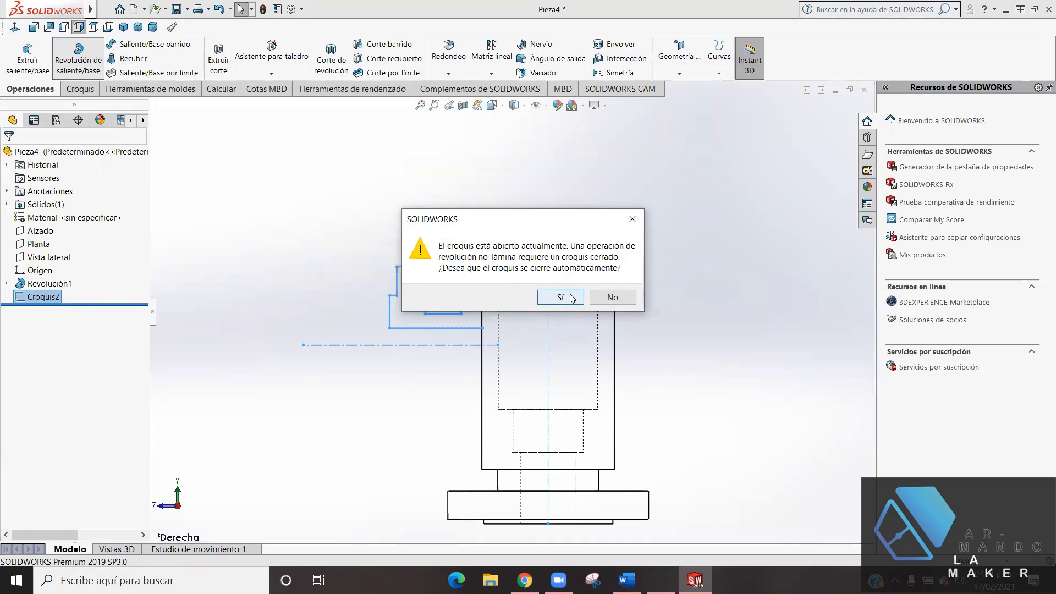
{"action": "left_click", "coordinate": [552, 297]}
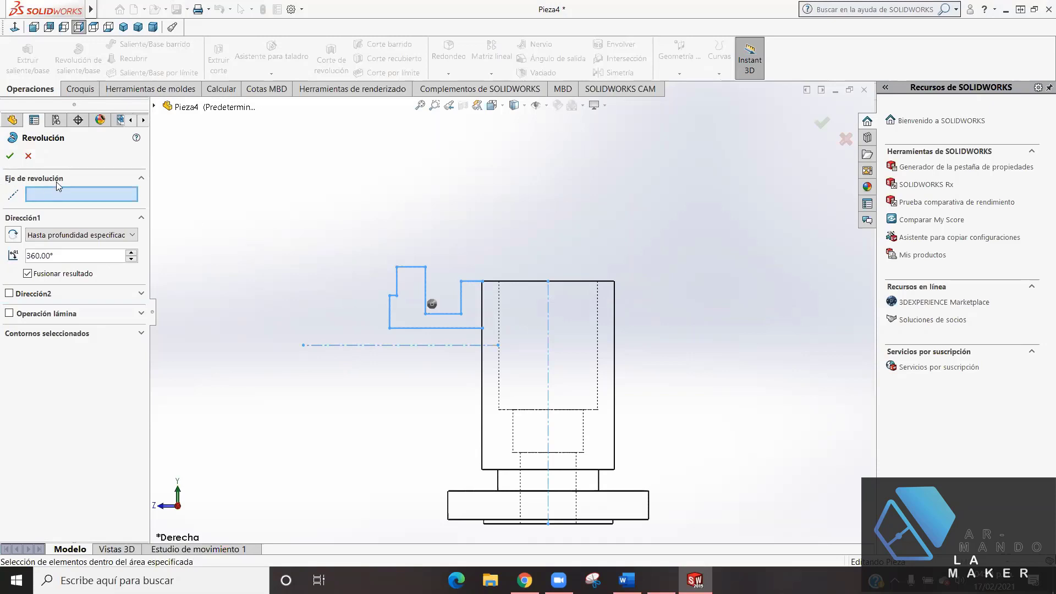
{"action": "left_click", "coordinate": [337, 347]}
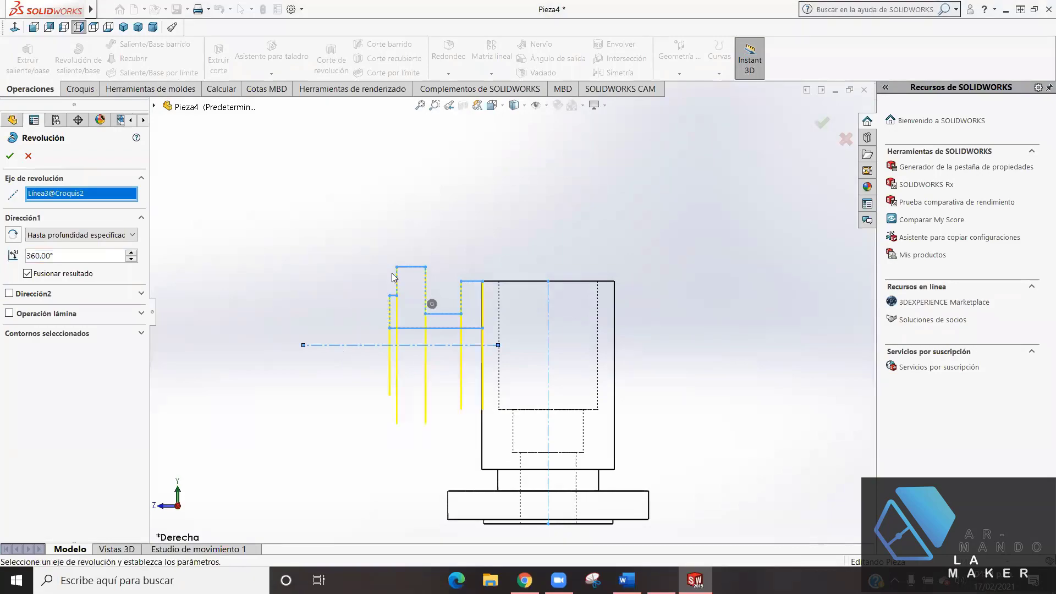
{"action": "middle_click_drag", "start_coordinate": [411, 357], "coordinate": [439, 328]}
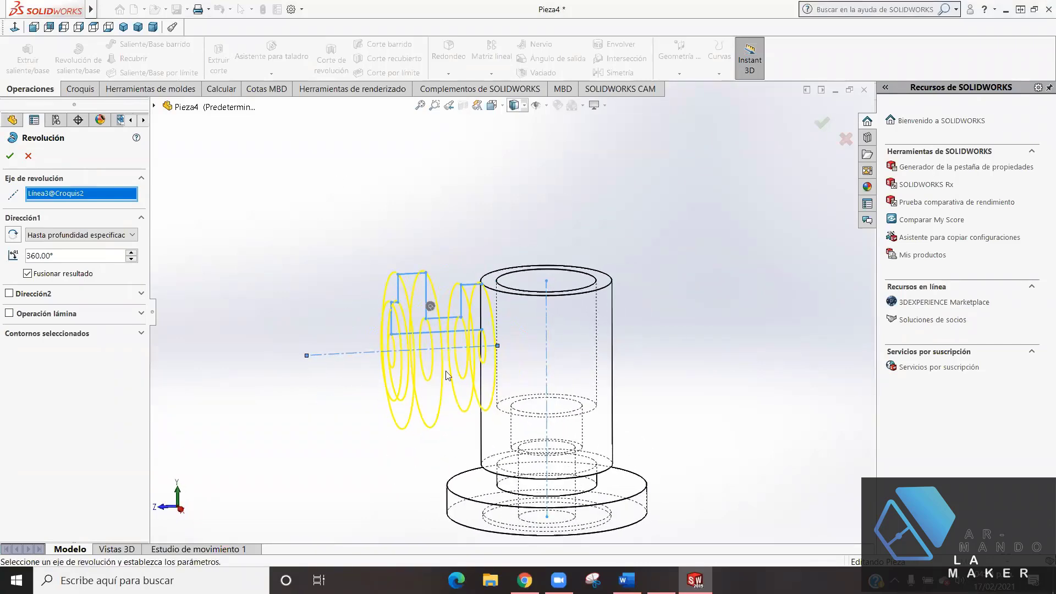
{"action": "left_click", "coordinate": [517, 106]}
{"action": "left_click", "coordinate": [517, 126]}
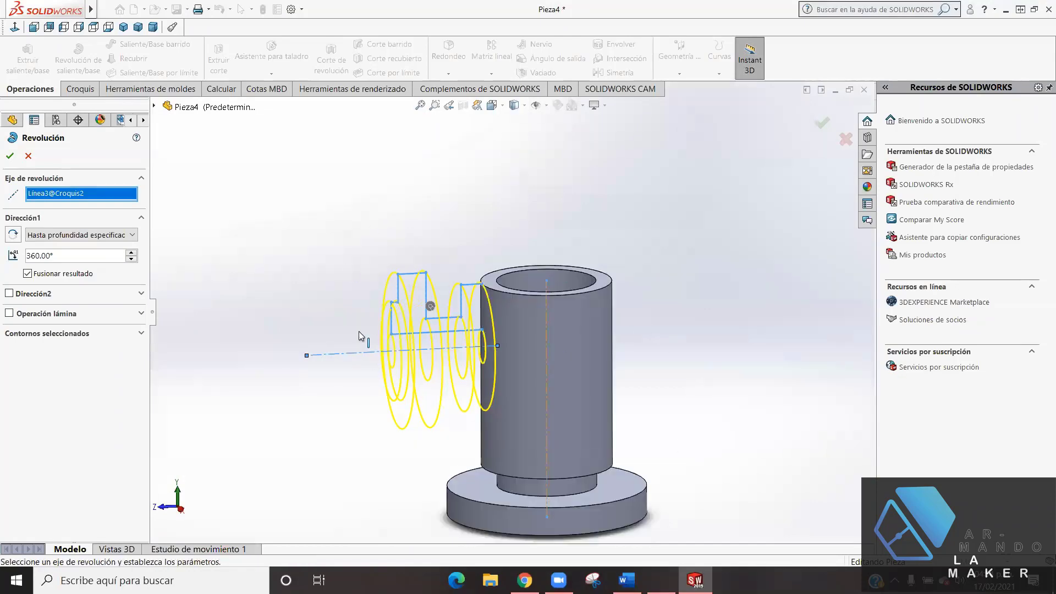
{"action": "key", "text": "ctrl+4"}
{"action": "mouse_move", "coordinate": [459, 346]}
{"action": "middle_mouse_down"}
{"action": "mouse_move", "coordinate": [489, 389]}
{"action": "mouse_move", "coordinate": [417, 344]}
{"action": "mouse_move", "coordinate": [462, 349]}
{"action": "mouse_move", "coordinate": [411, 337]}
{"action": "mouse_move", "coordinate": [419, 307]}
{"action": "mouse_move", "coordinate": [442, 344]}
{"action": "middle_mouse_up"}
{"action": "left_click", "coordinate": [10, 156]}
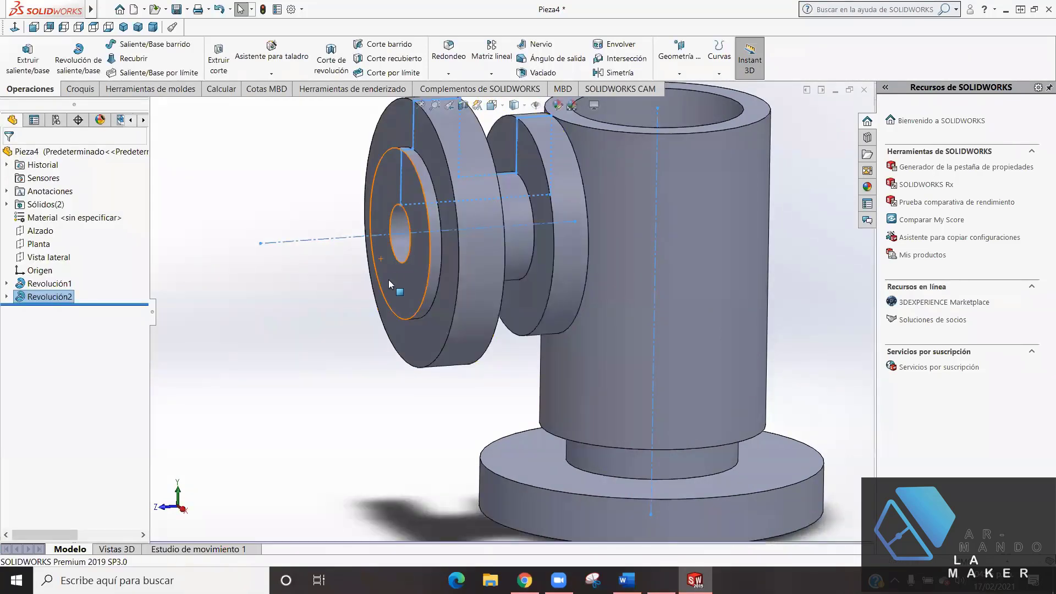
- Inspect the revolved side branch and its junction with the vertical cylinder from several angles
{"action": "scroll", "coordinate": [389, 280], "scroll_direction": "up", "scroll_amount": 4}
{"action": "left_click", "coordinate": [633, 177]}
{"action": "middle_click_drag", "start_coordinate": [481, 346], "coordinate": [545, 356]}
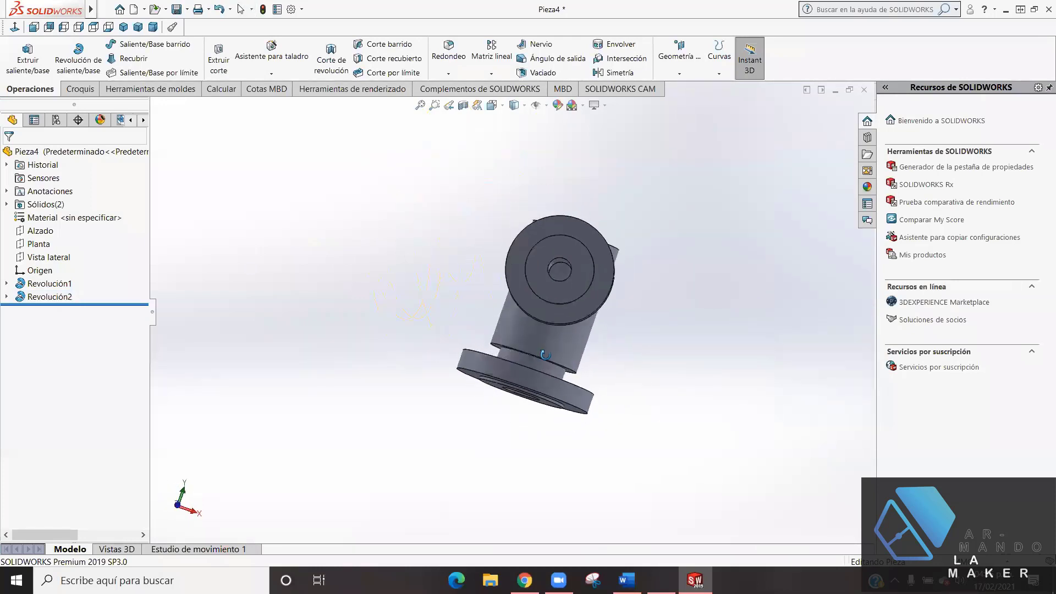
{"action": "middle_click_drag", "start_coordinate": [672, 244], "coordinate": [598, 238]}
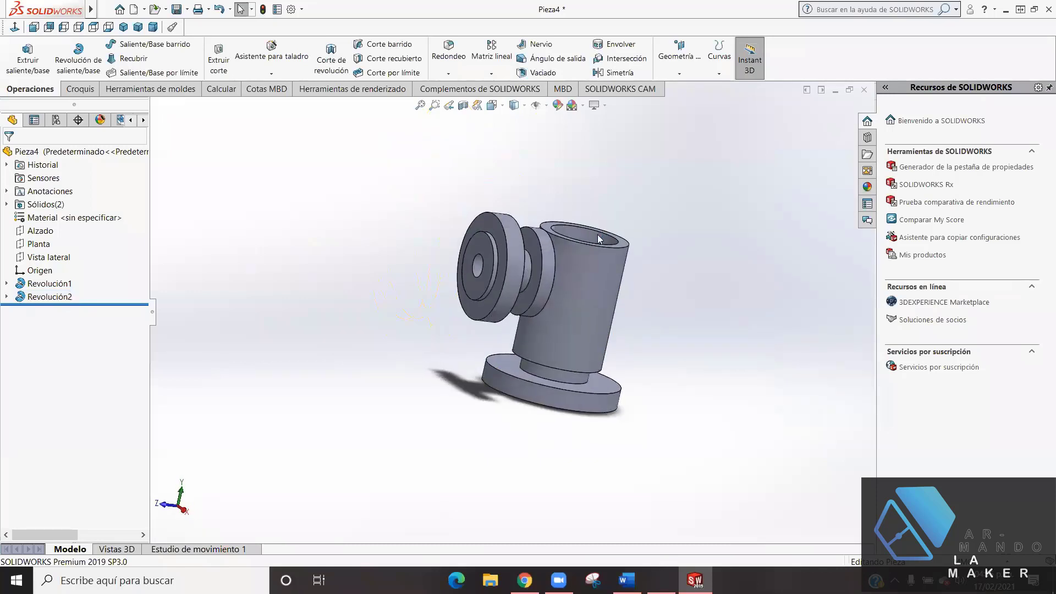
{"action": "key", "text": "ctrl+4"}
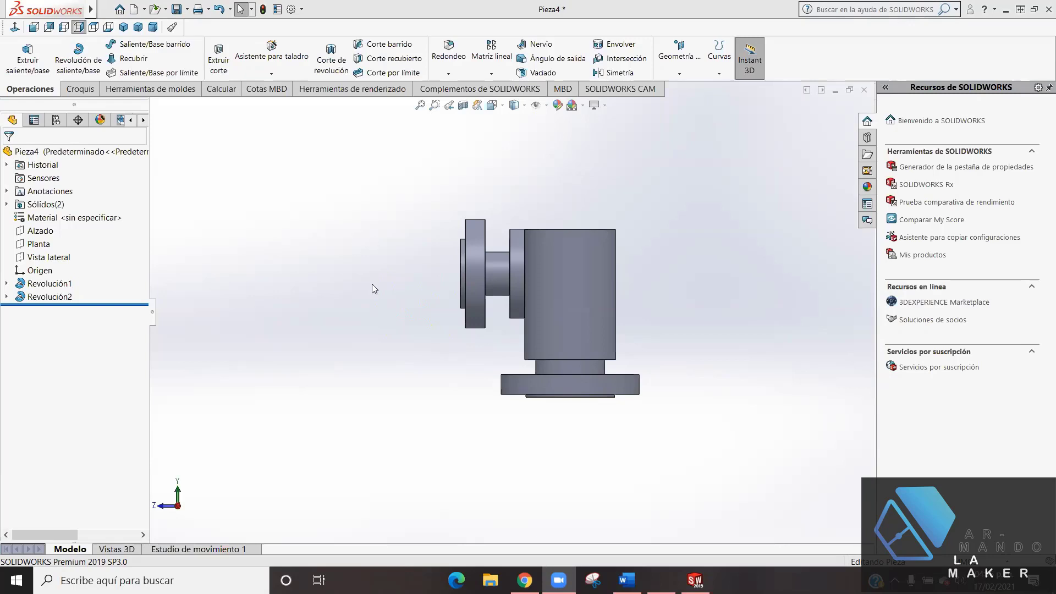
- Edit the side branch's revolve feature and enable merging its result with the main body
{"action": "right_click", "coordinate": [44, 297]}
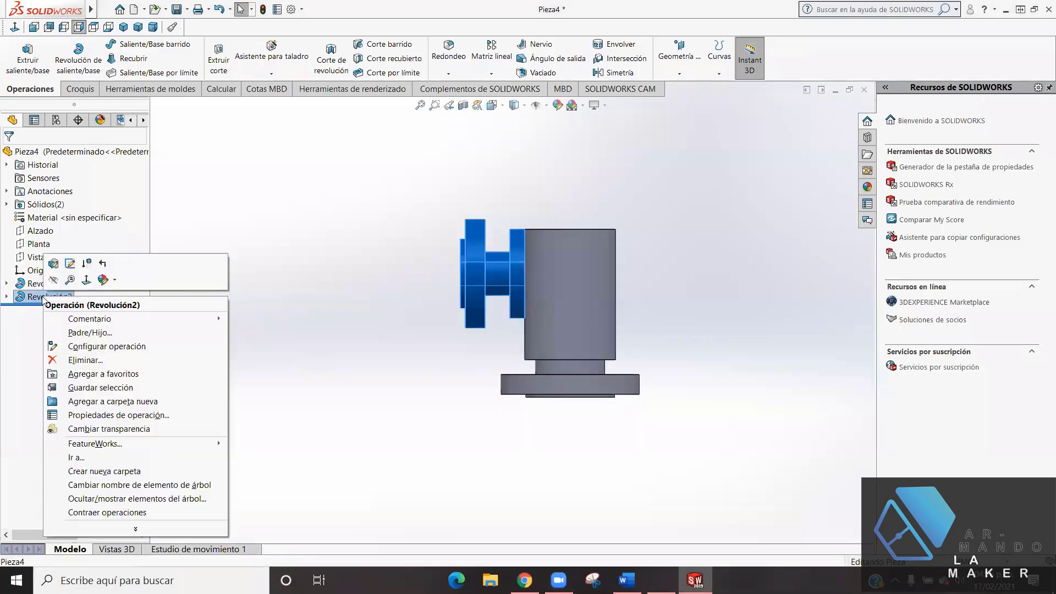
{"action": "left_click", "coordinate": [323, 193]}
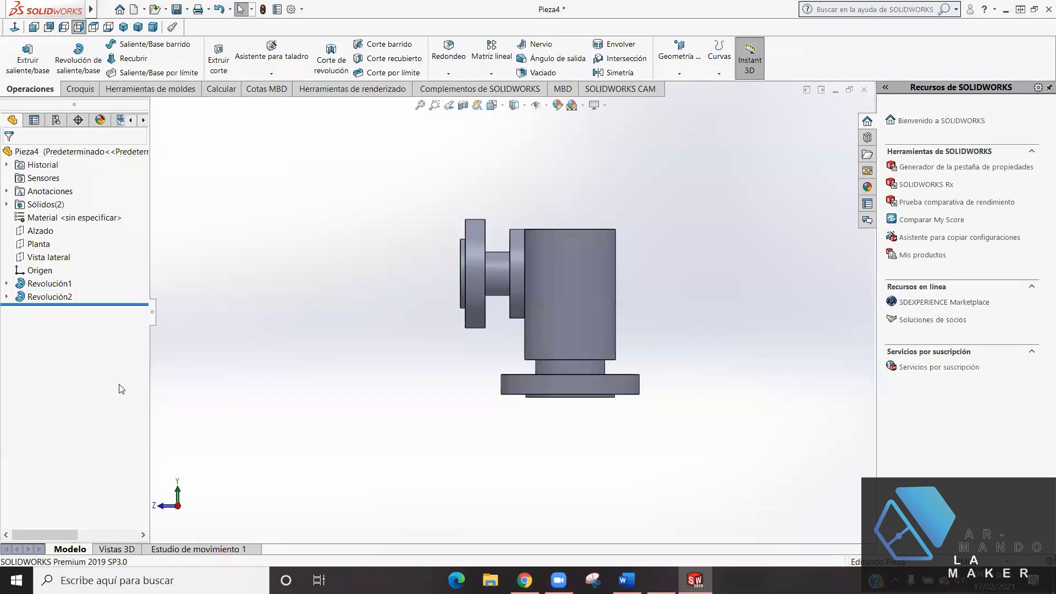
{"action": "right_click", "coordinate": [59, 297]}
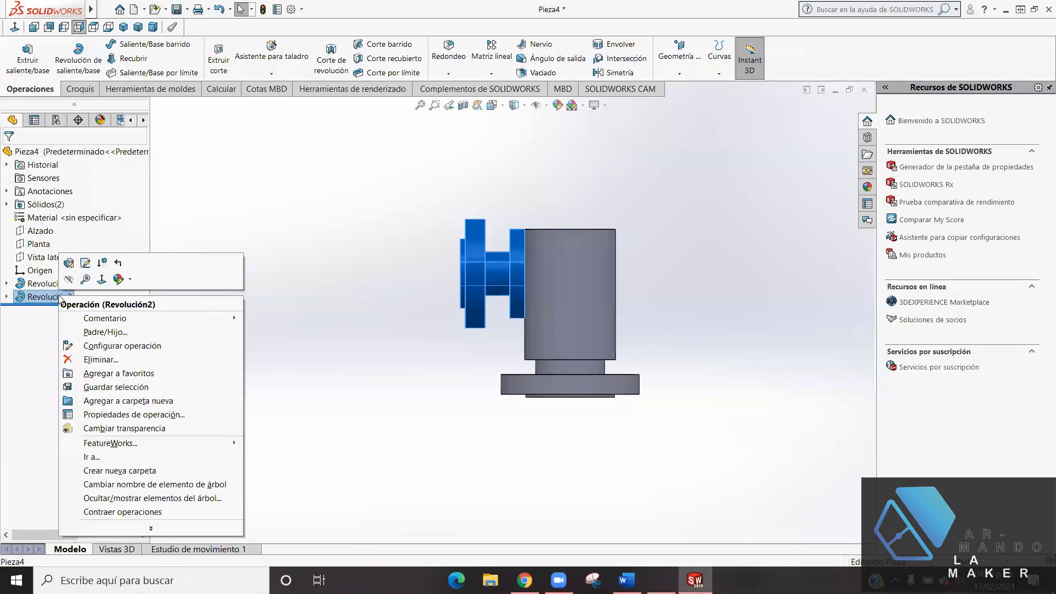
{"action": "left_click", "coordinate": [72, 265]}
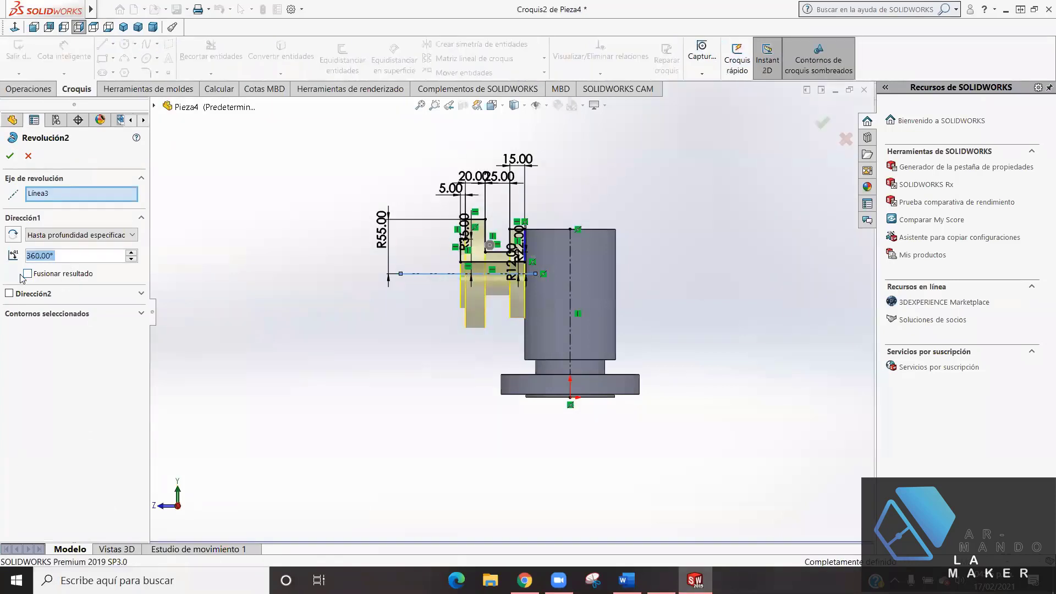
{"action": "left_click", "coordinate": [27, 274]}
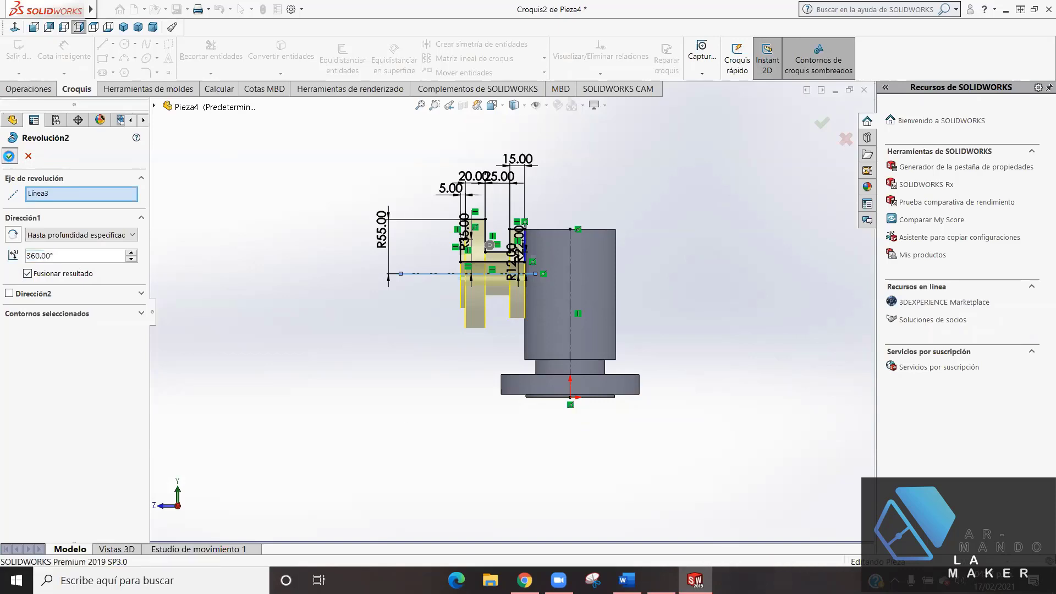
{"action": "left_click", "coordinate": [10, 158]}
- Examine the model from several angles, including isometric, and check it against the section C-C drawing in the browser presentation
{"action": "middle_click_drag", "start_coordinate": [453, 265], "coordinate": [653, 439]}
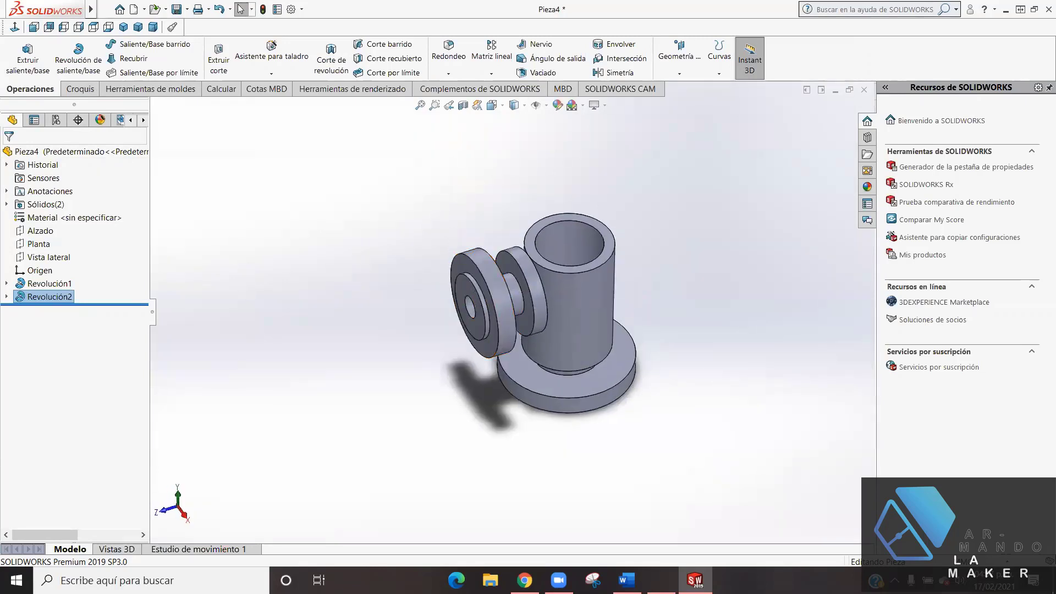
{"action": "middle_click_drag", "start_coordinate": [388, 368], "coordinate": [393, 333]}
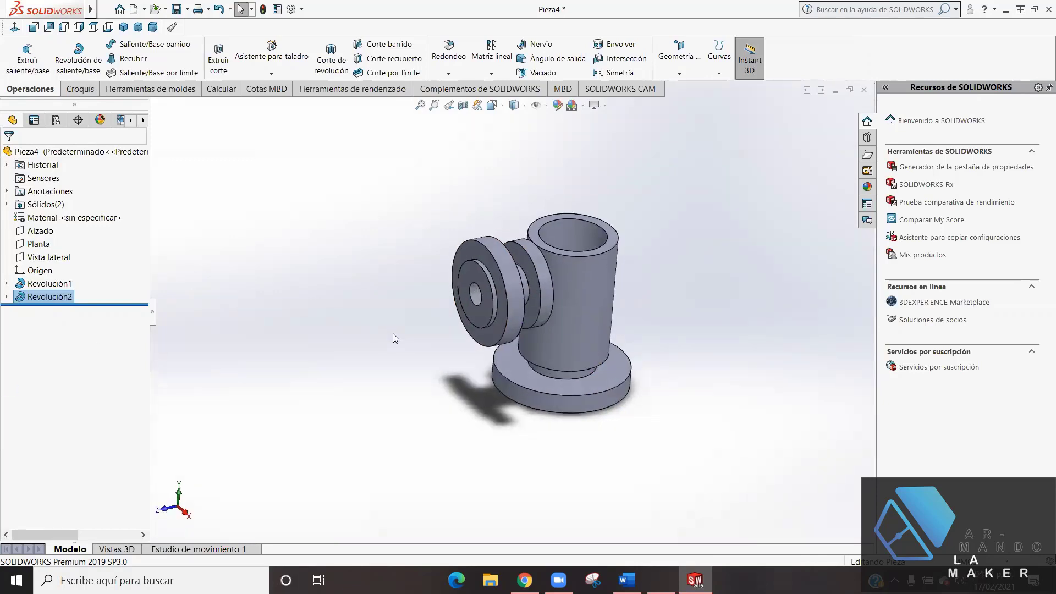
{"action": "key", "text": "ctrl+7"}
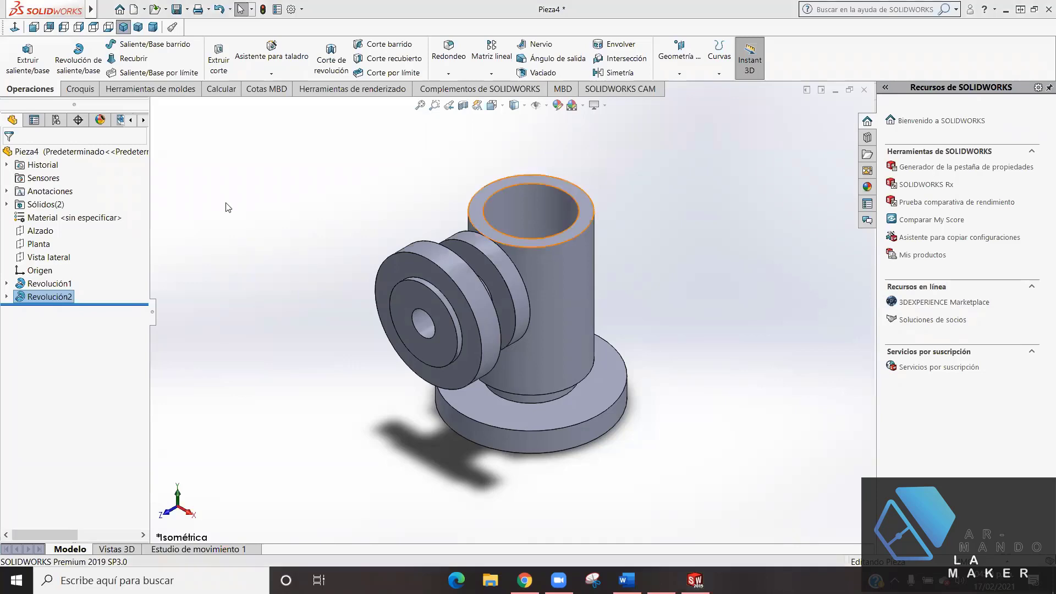
{"action": "middle_click_drag", "start_coordinate": [552, 300], "coordinate": [481, 300]}
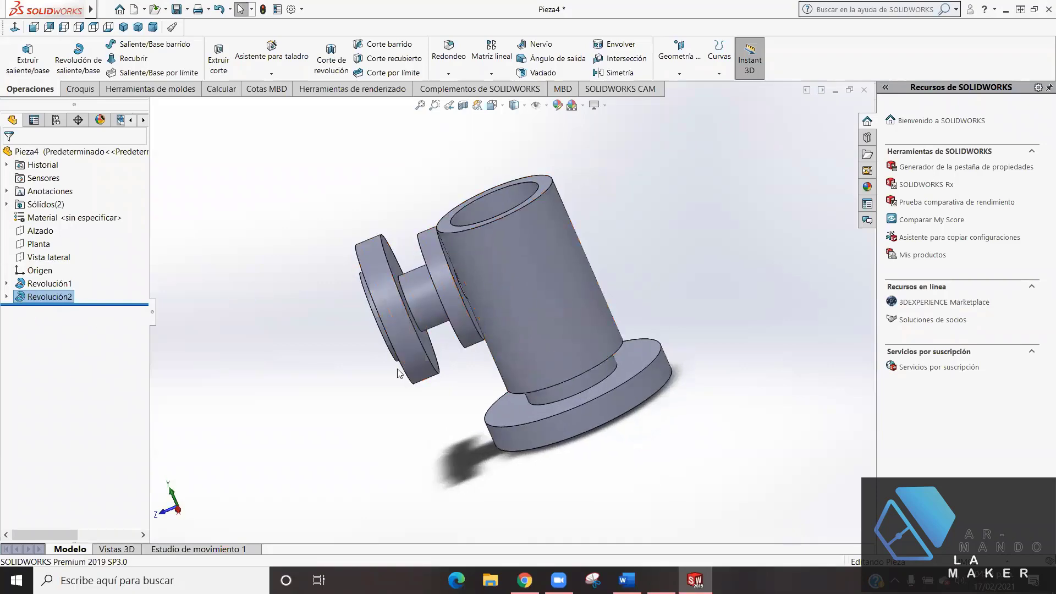
{"action": "left_click", "coordinate": [524, 580]}
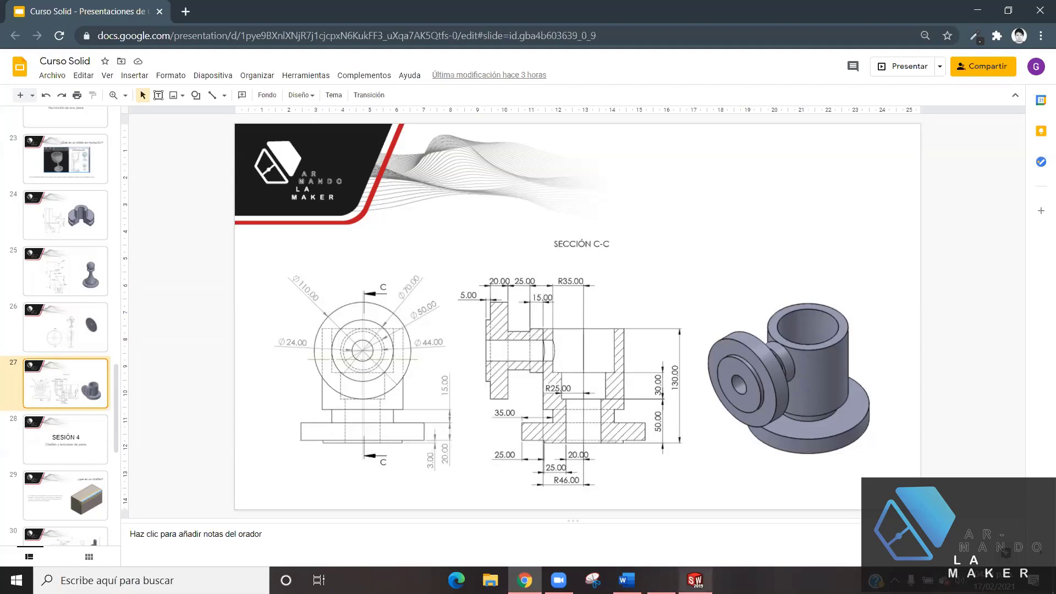
{"action": "left_click", "coordinate": [695, 580]}
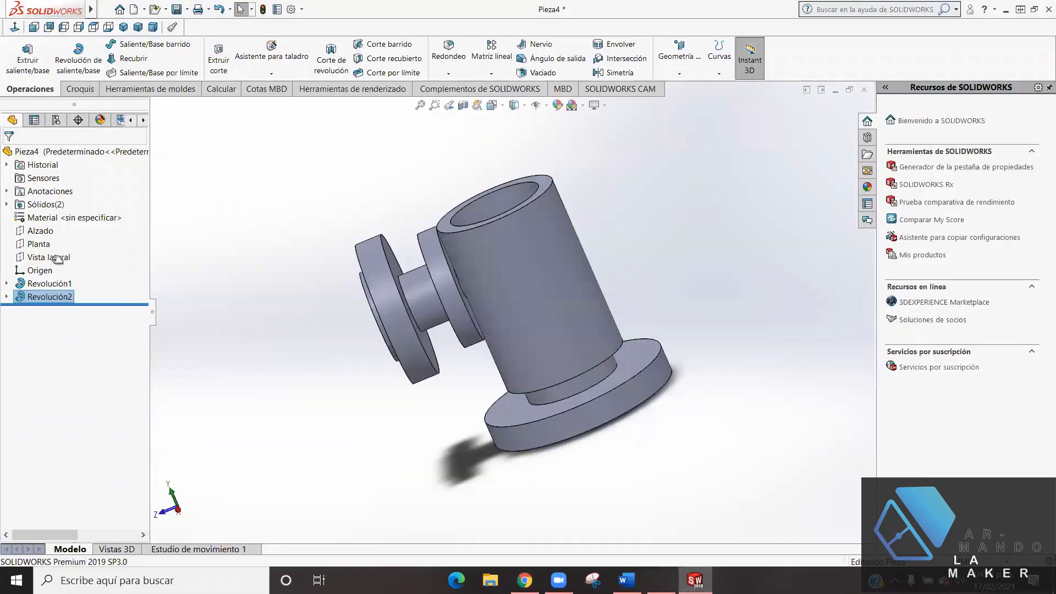
{"action": "left_click", "coordinate": [7, 283]}
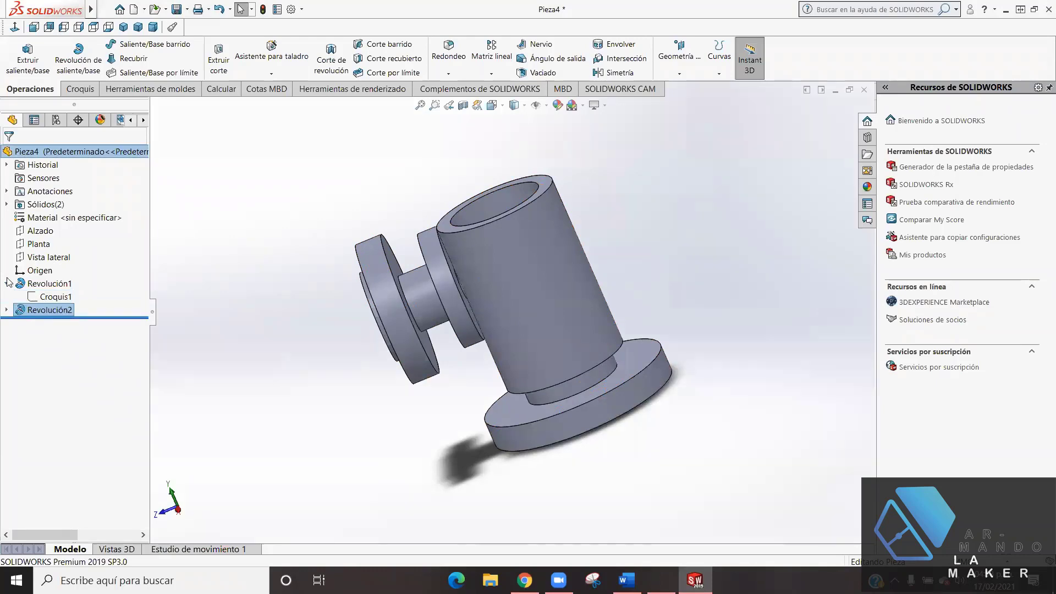
{"action": "right_click", "coordinate": [39, 296]}
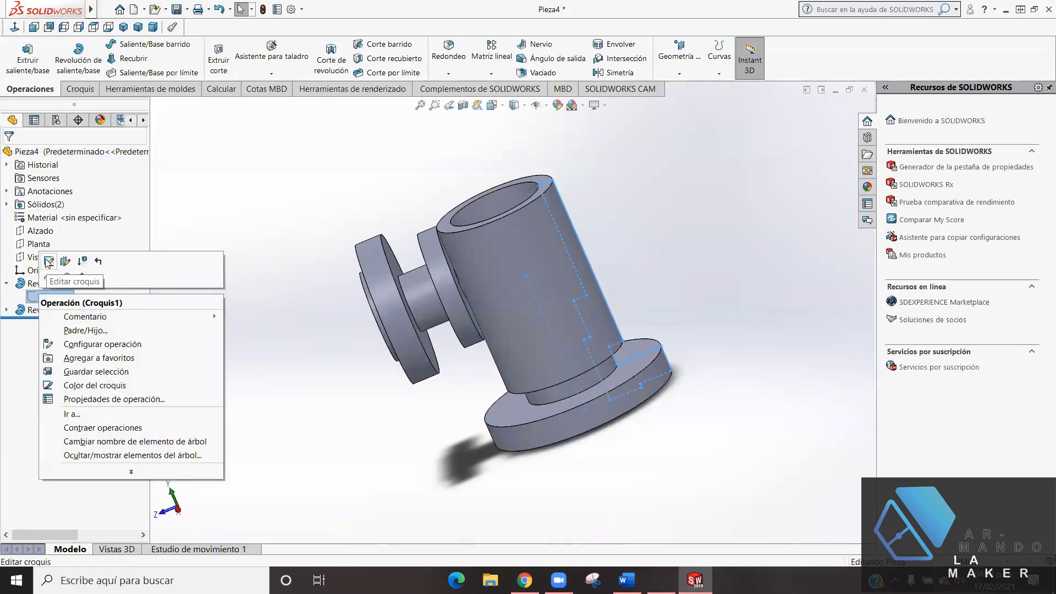
{"action": "left_click", "coordinate": [49, 262]}
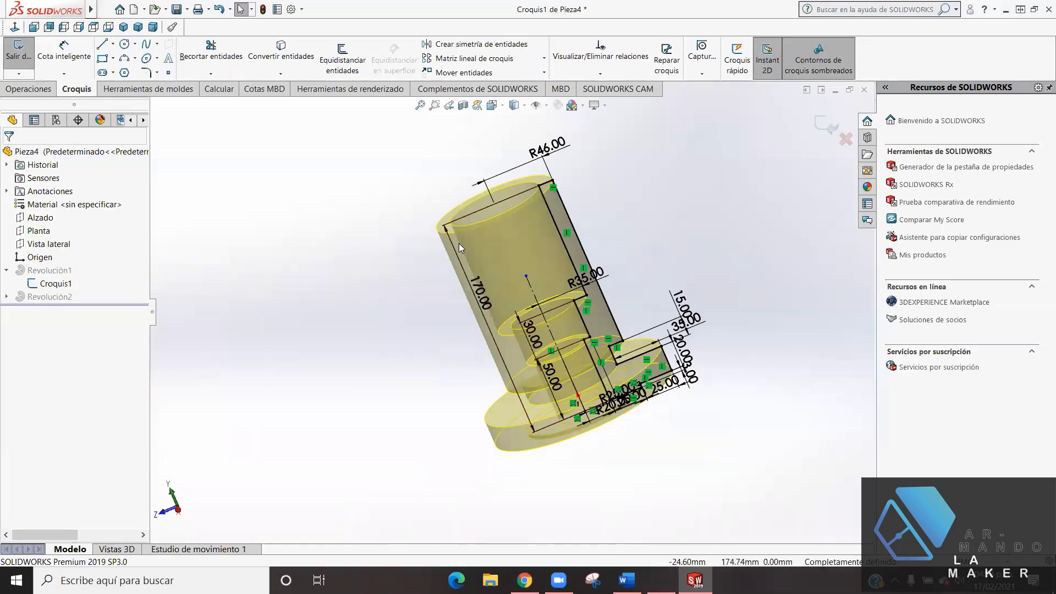
{"action": "left_click", "coordinate": [828, 136]}
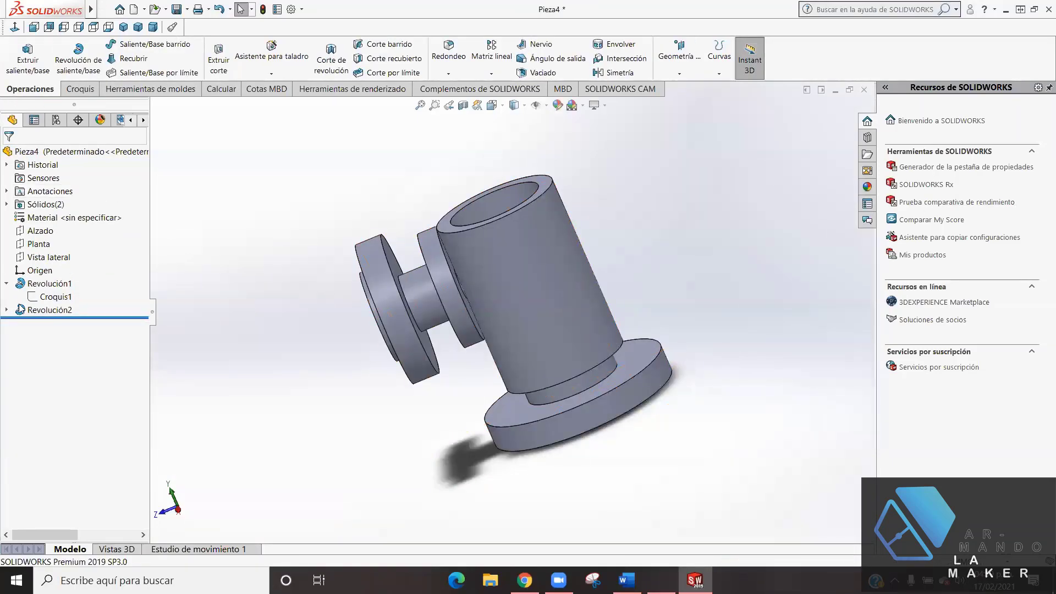
- Reopen the side branch's profile sketch and delete the vertical closing line lying on the cylinder's outer edge
{"action": "left_click", "coordinate": [7, 310]}
{"action": "left_click", "coordinate": [55, 323]}
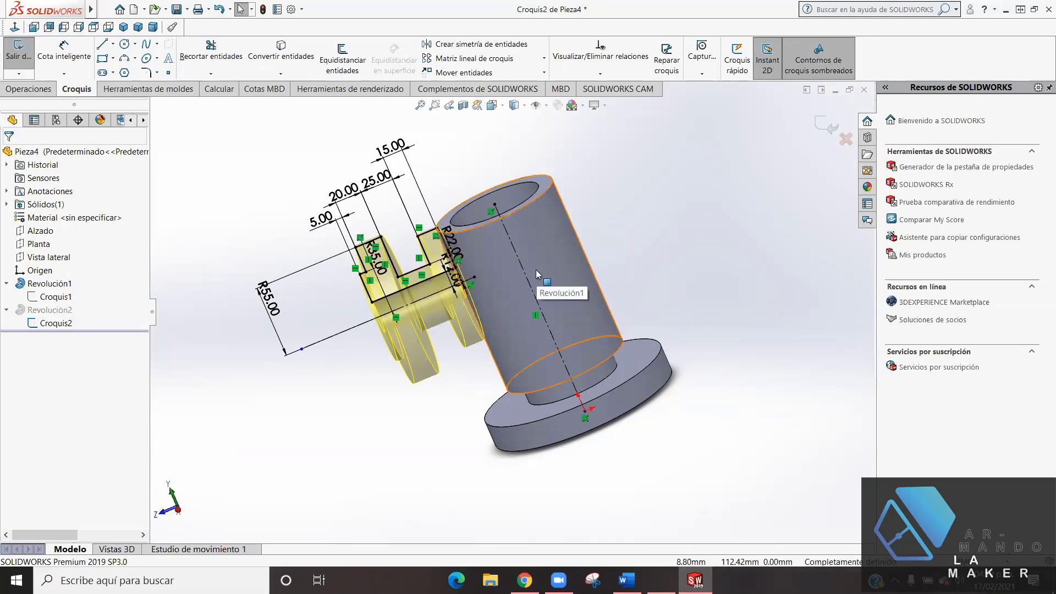
{"action": "key", "text": "ctrl+4"}
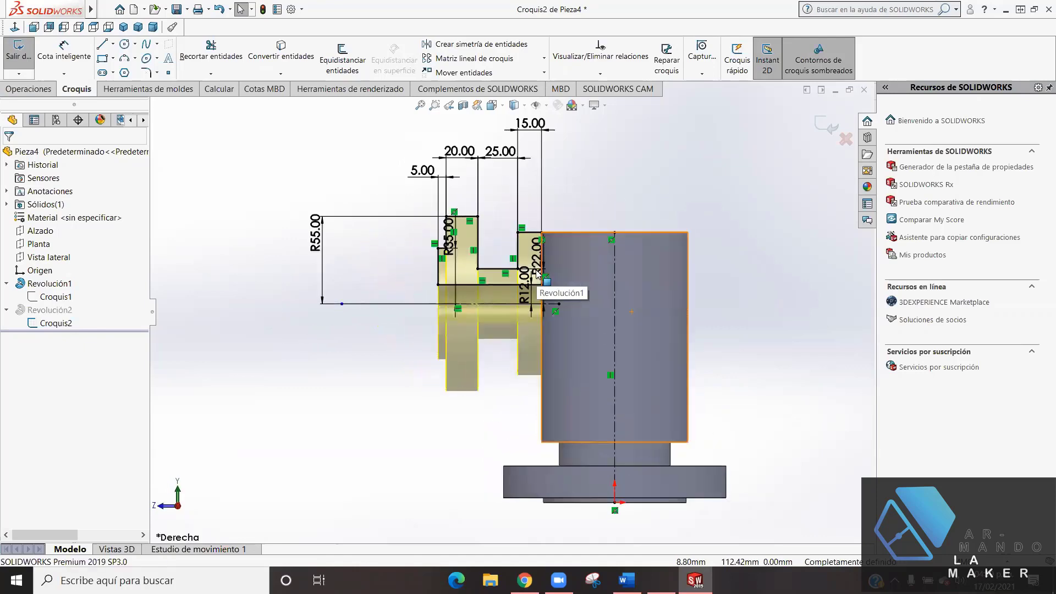
{"action": "scroll", "coordinate": [569, 272], "scroll_direction": "down", "scroll_amount": 5}
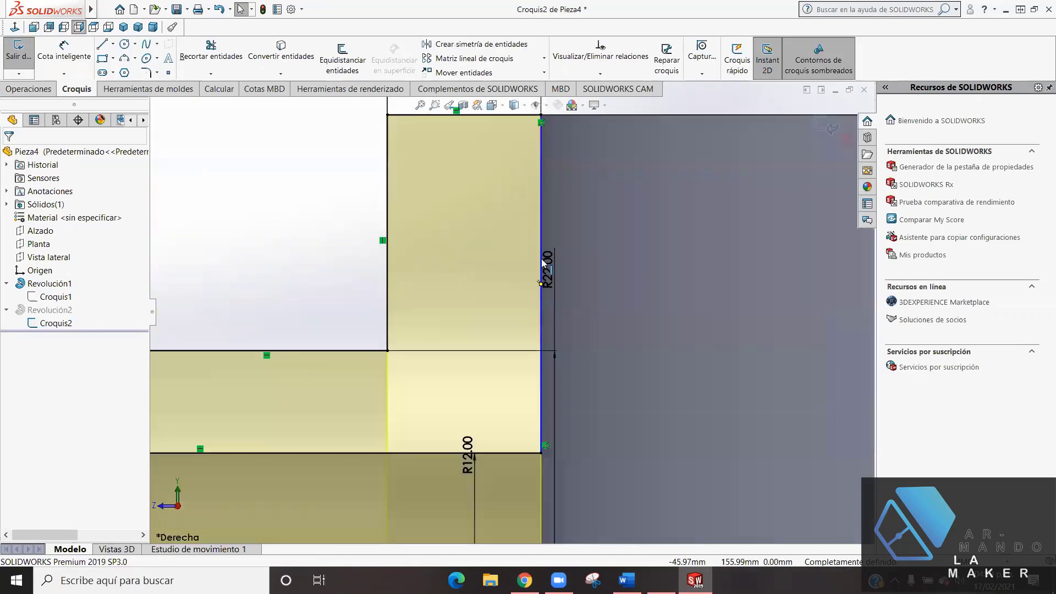
{"action": "left_click", "coordinate": [542, 216]}
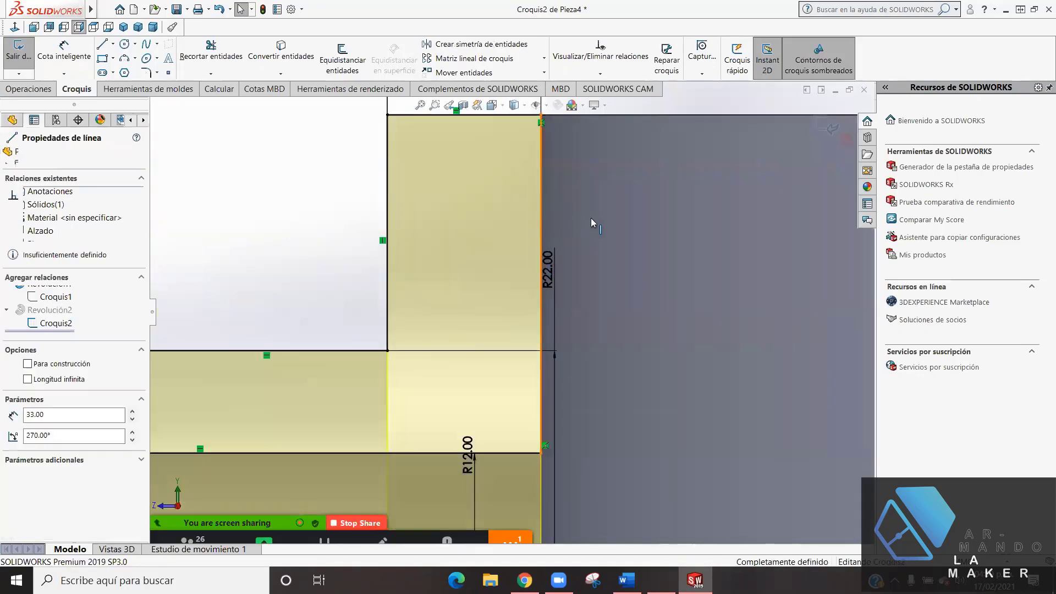
{"action": "left_click", "coordinate": [630, 270]}
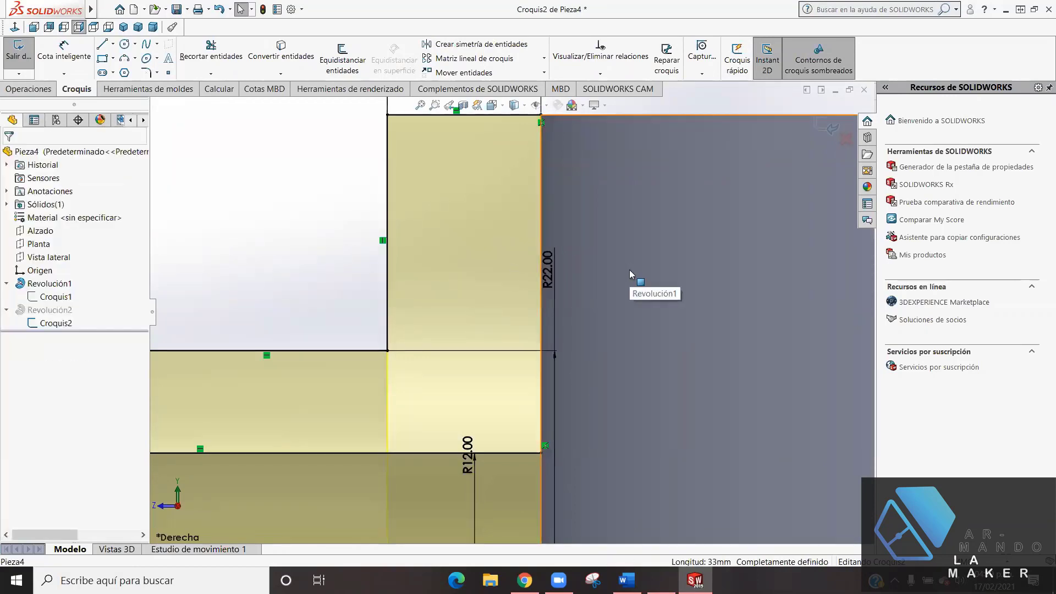
- Draw three lines extending the profile about 3.3 mm into the cylinder, from its upper corner down and back to the bore line's end
{"action": "scroll", "coordinate": [504, 243], "scroll_direction": "up", "scroll_amount": 2}
{"action": "left_click", "coordinate": [102, 44]}
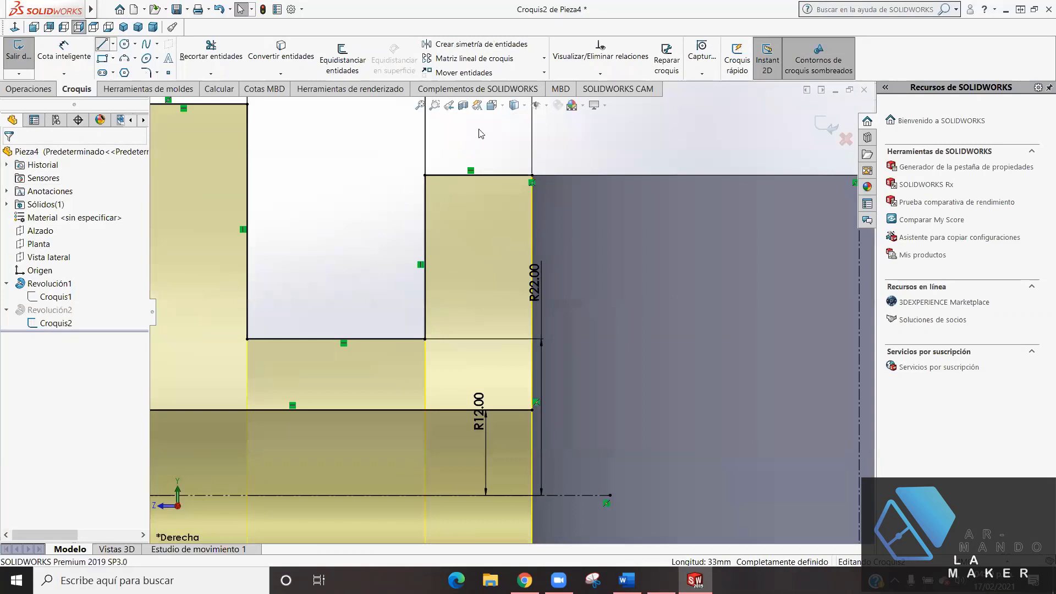
{"action": "left_click", "coordinate": [533, 176]}
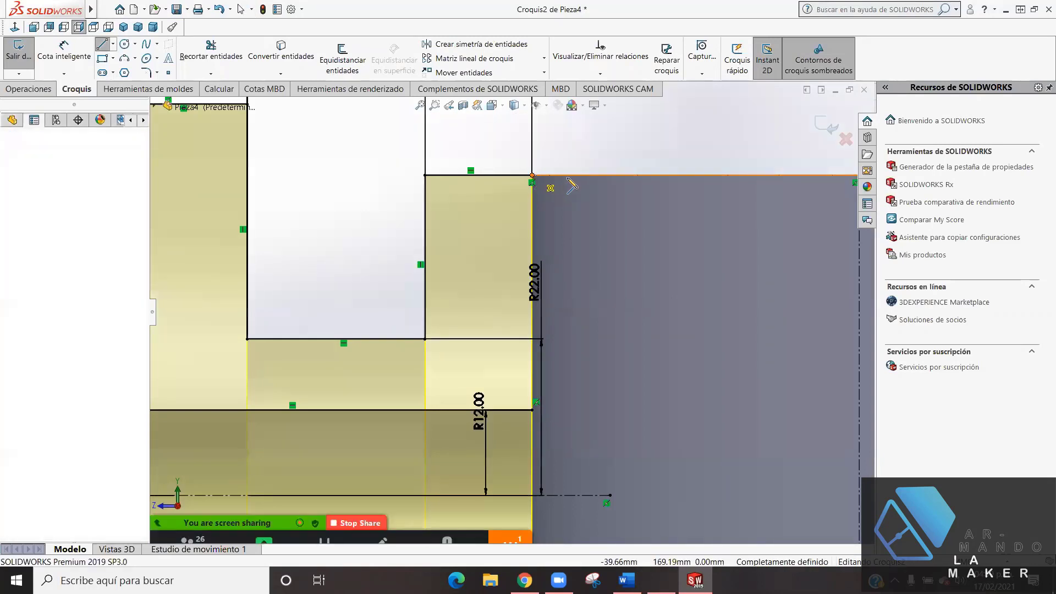
{"action": "left_click", "coordinate": [556, 175]}
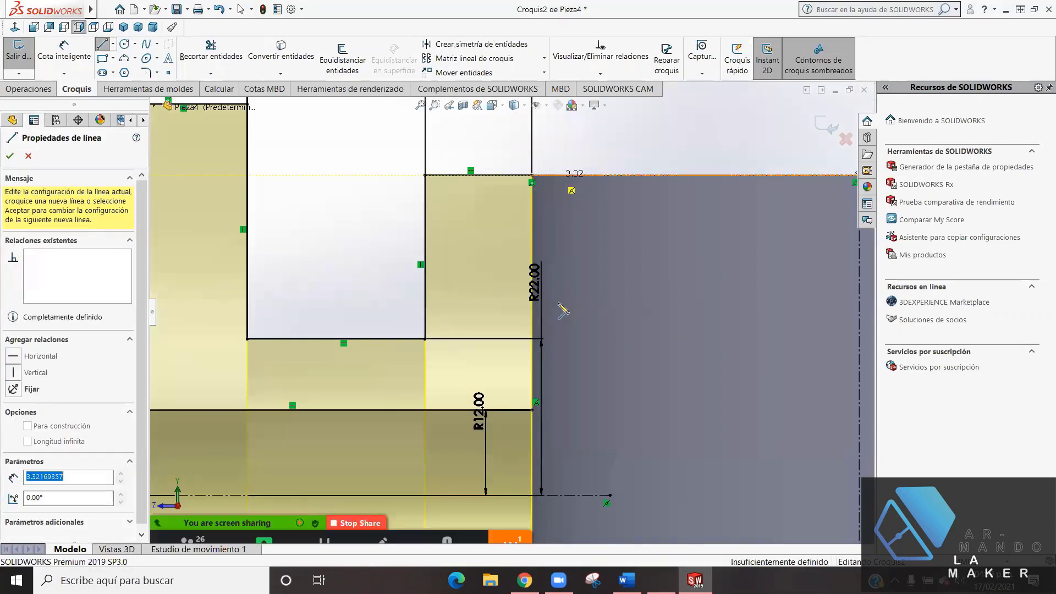
{"action": "left_click", "coordinate": [555, 410]}
{"action": "left_click", "coordinate": [532, 410]}
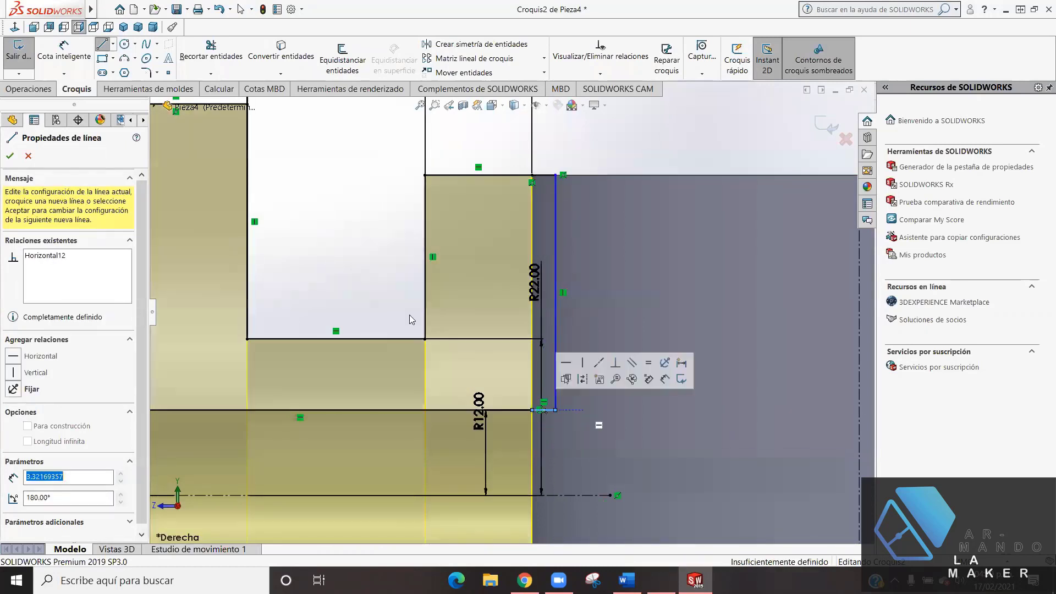
- Finish the line extending the side branch's profile and exit the sketch to rebuild the revolve feature
{"action": "left_click", "coordinate": [10, 156]}
{"action": "scroll", "coordinate": [296, 253], "scroll_direction": "up", "scroll_amount": 1}
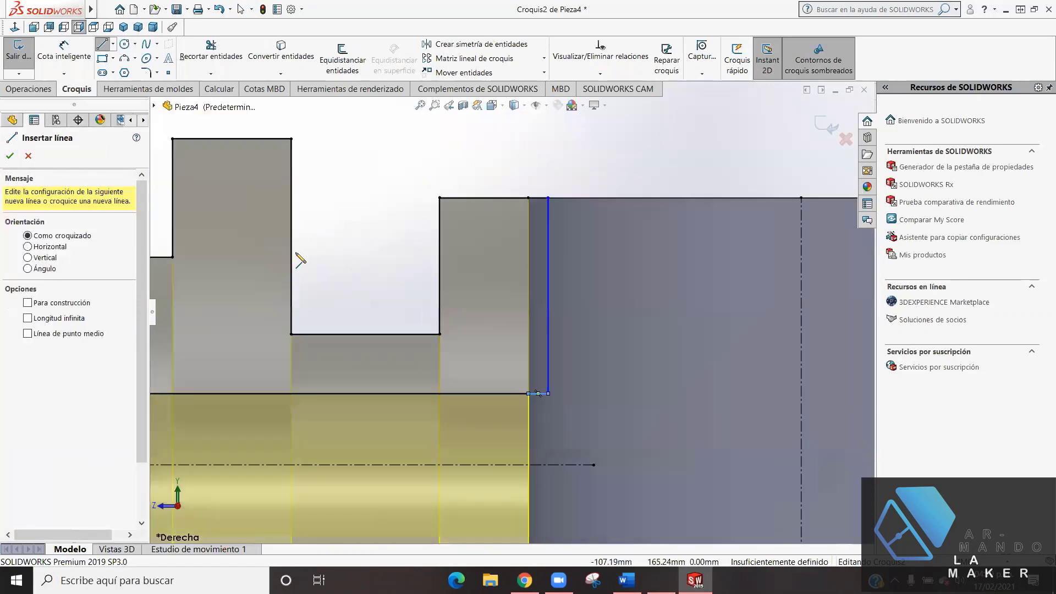
{"action": "scroll", "coordinate": [300, 260], "scroll_direction": "up", "scroll_amount": 2}
{"action": "scroll", "coordinate": [542, 374], "scroll_direction": "down", "scroll_amount": 2}
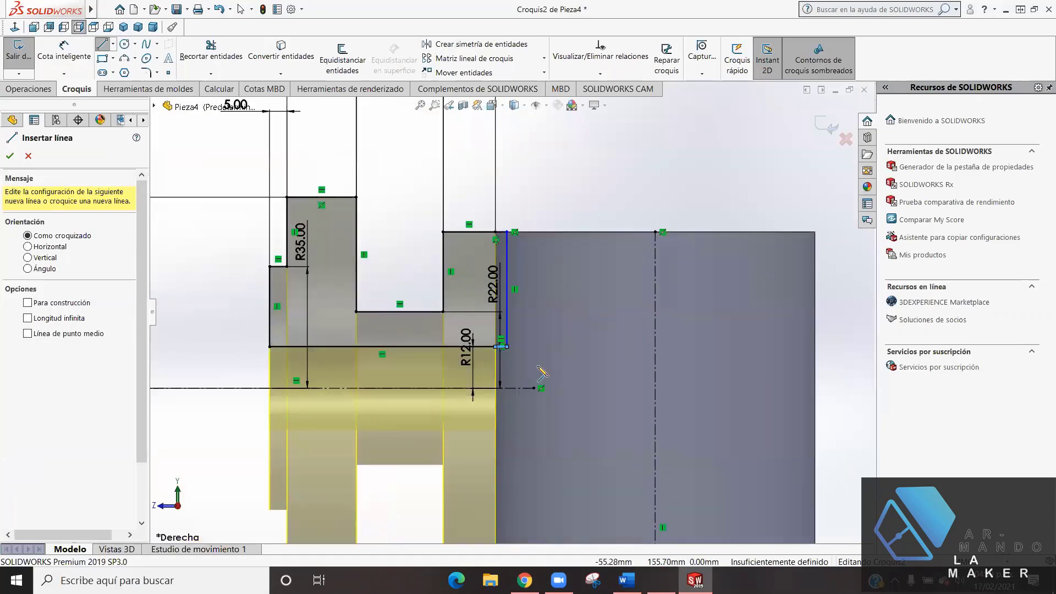
{"action": "key", "text": "Escape"}
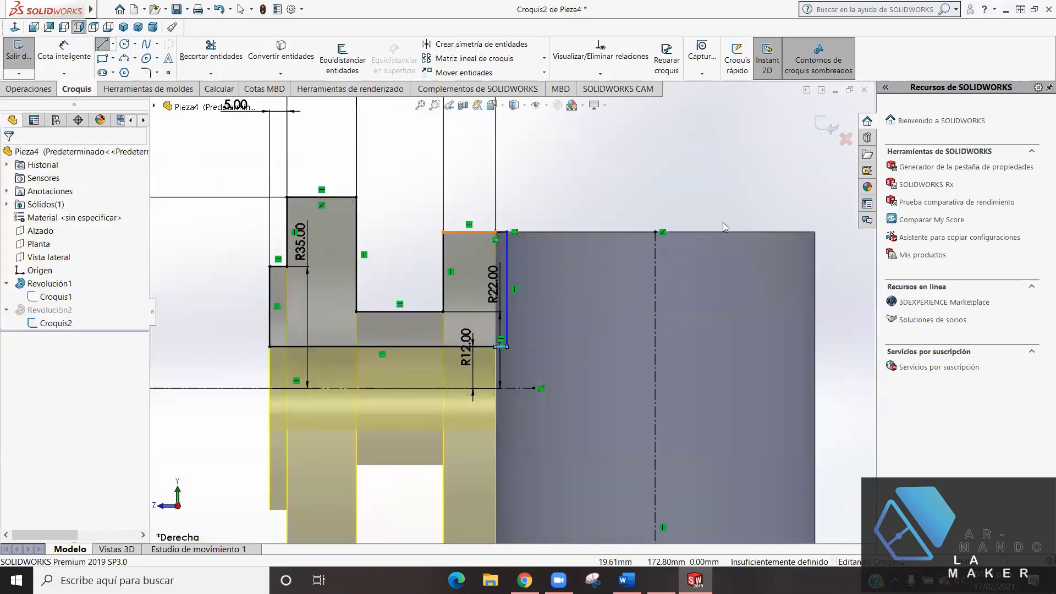
{"action": "left_click", "coordinate": [829, 125]}
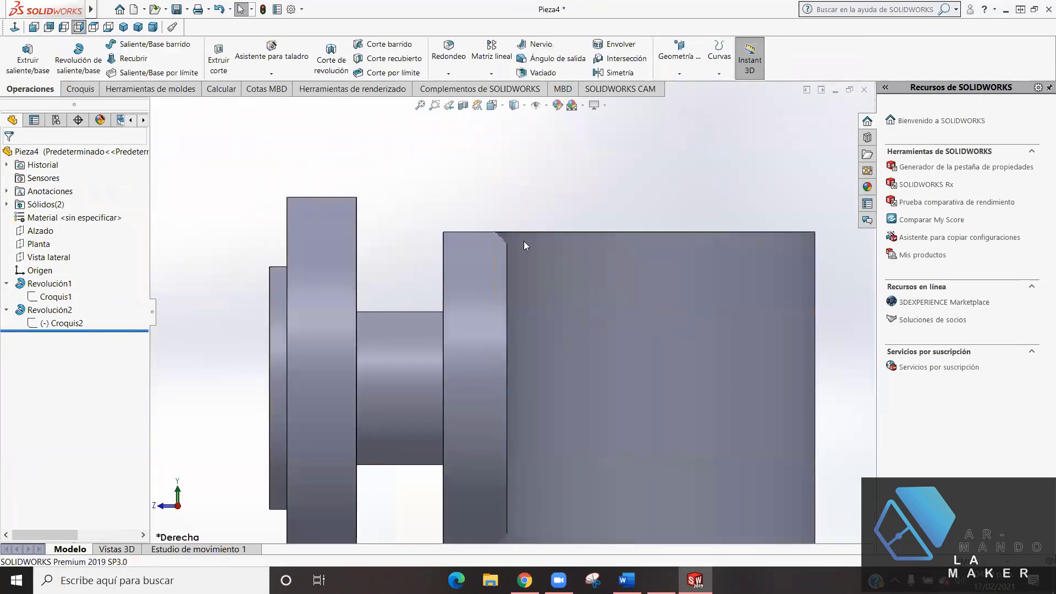
- Examine the junction between the side branch's inner flange and the cylinder's upper rim from several angles and in isometric view
{"action": "middle_click_drag", "start_coordinate": [535, 305], "coordinate": [469, 228]}
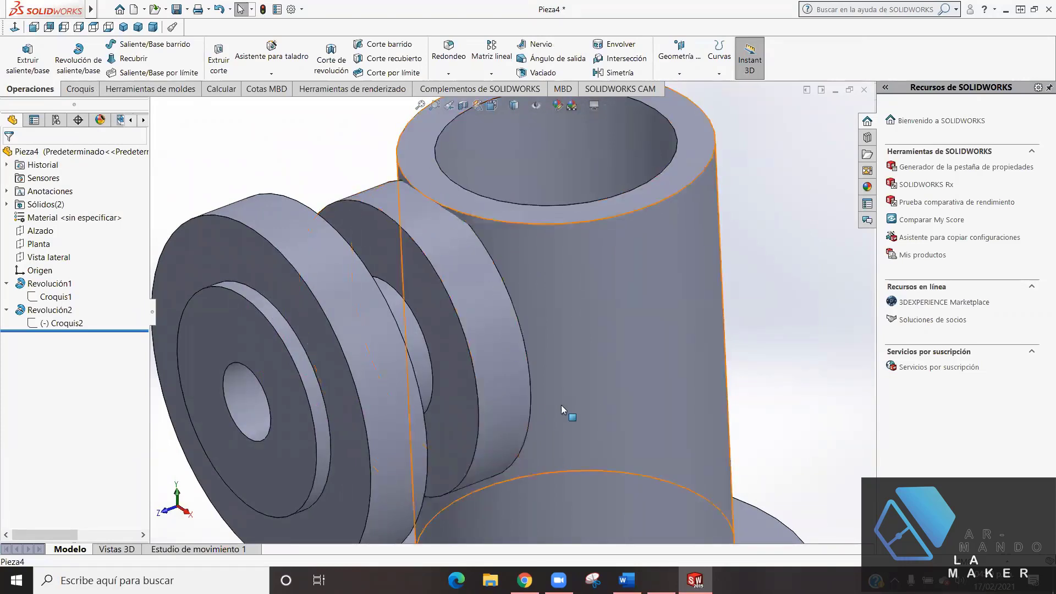
{"action": "middle_click_drag", "start_coordinate": [537, 385], "coordinate": [528, 435]}
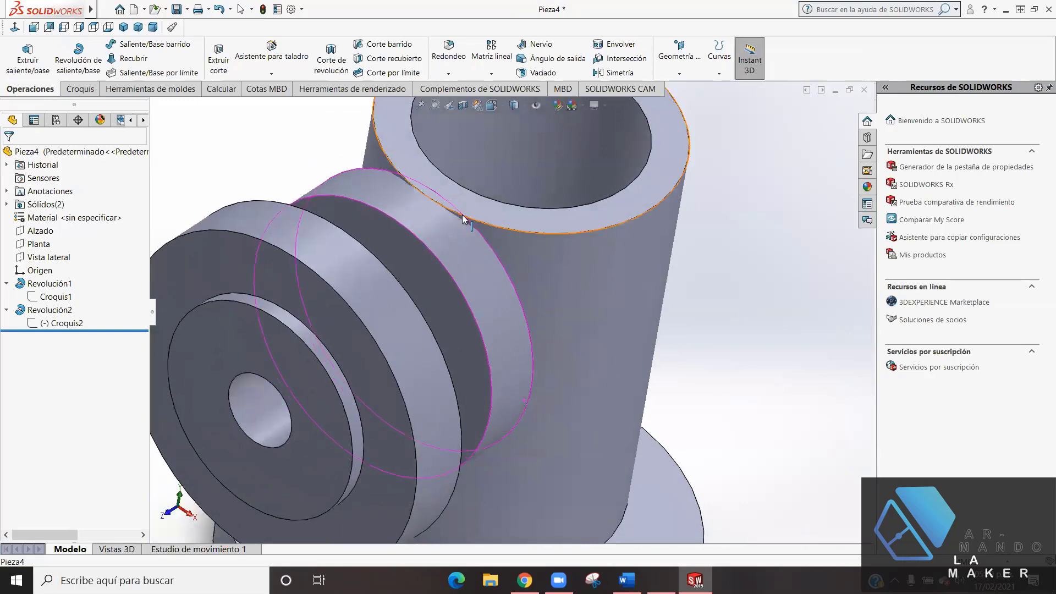
{"action": "scroll", "coordinate": [467, 209], "scroll_direction": "down", "scroll_amount": 5}
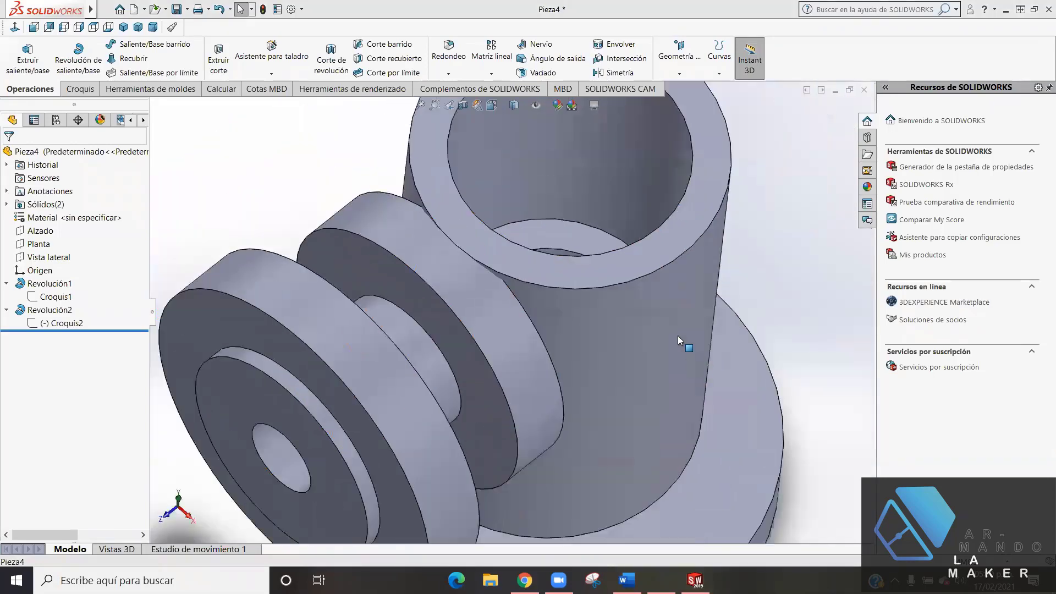
{"action": "middle_click_drag", "start_coordinate": [679, 346], "coordinate": [572, 404]}
{"action": "scroll", "coordinate": [442, 163], "scroll_direction": "down", "scroll_amount": 5}
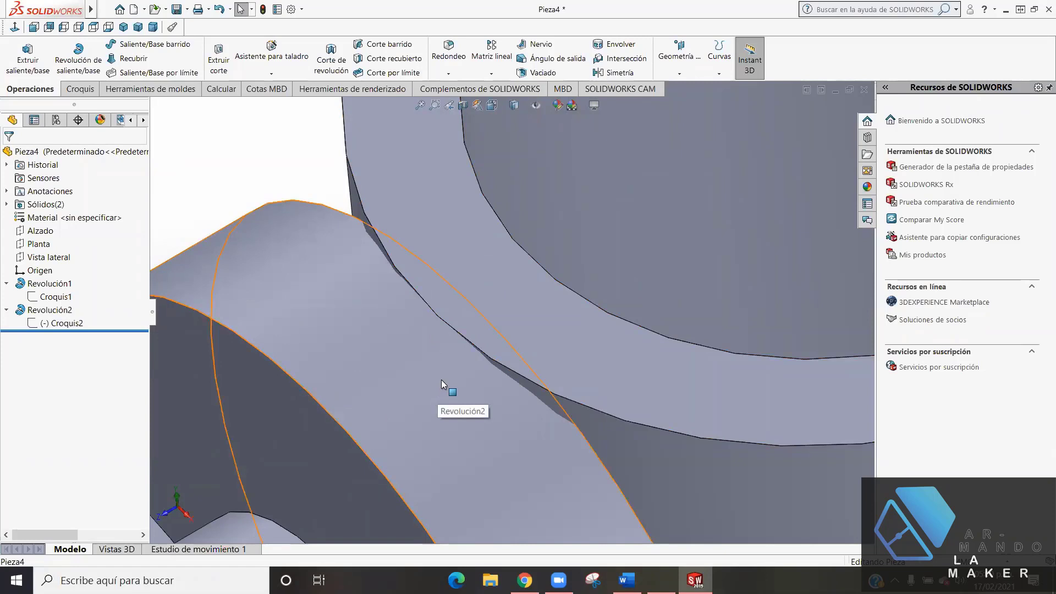
{"action": "scroll", "coordinate": [483, 341], "scroll_direction": "up", "scroll_amount": 3}
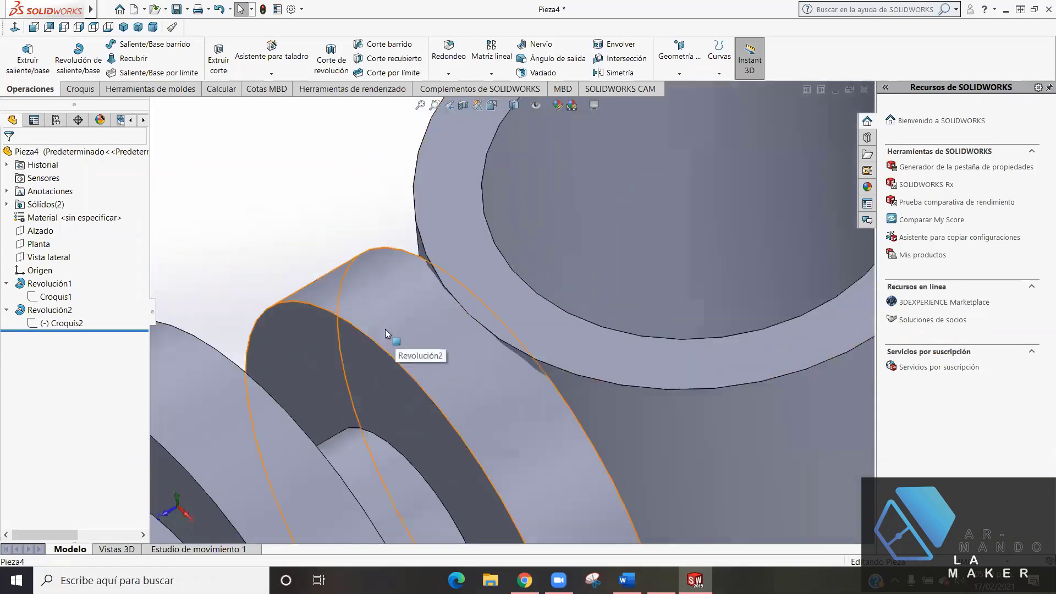
{"action": "scroll", "coordinate": [385, 329], "scroll_direction": "up", "scroll_amount": 2}
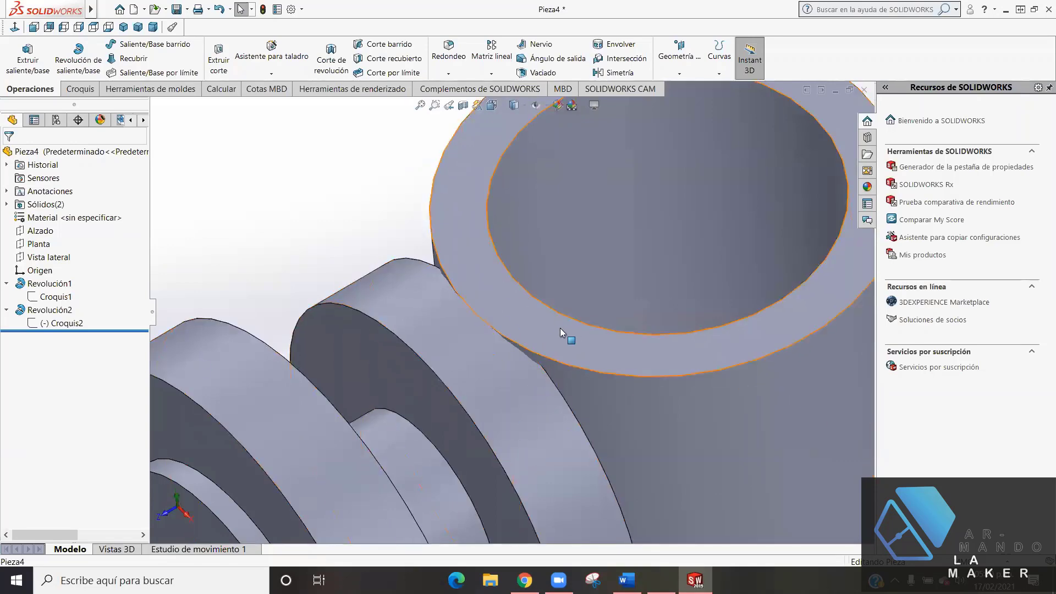
{"action": "scroll", "coordinate": [457, 316], "scroll_direction": "up", "scroll_amount": 4}
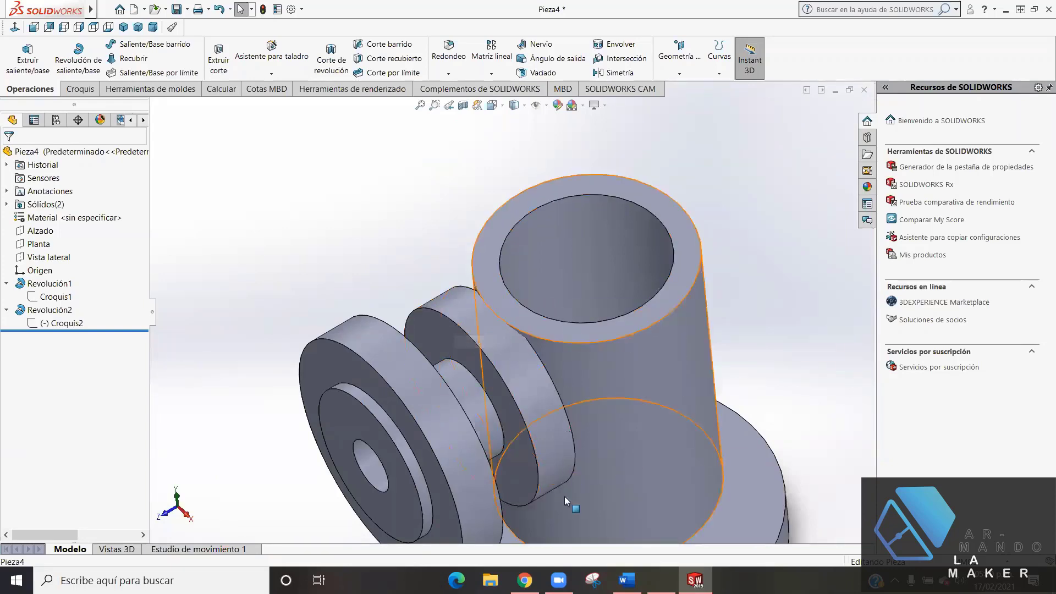
{"action": "middle_click_drag", "start_coordinate": [480, 391], "coordinate": [587, 376]}
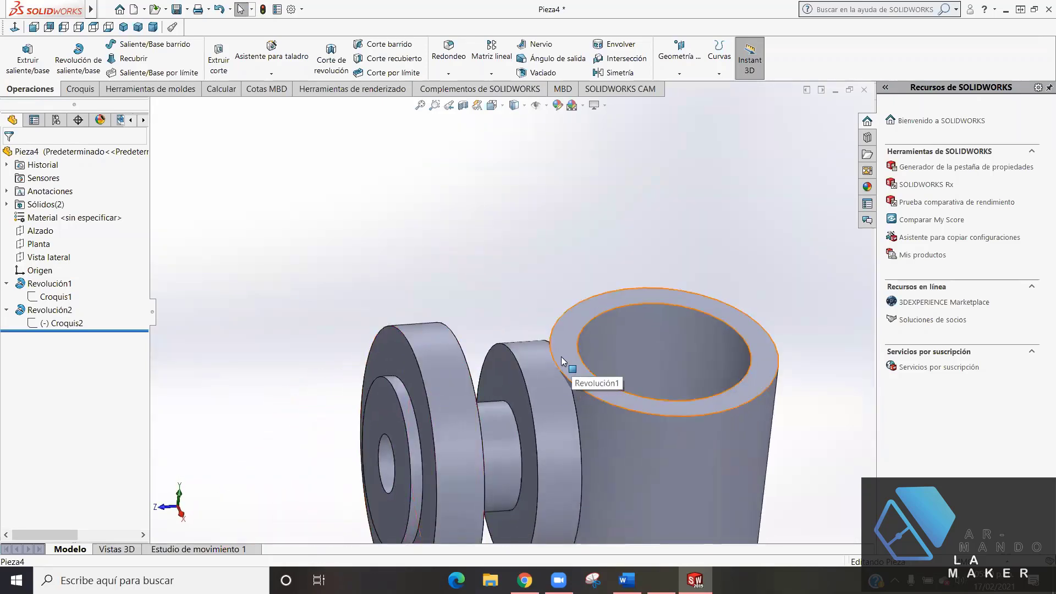
{"action": "scroll", "coordinate": [563, 361], "scroll_direction": "up", "scroll_amount": 2}
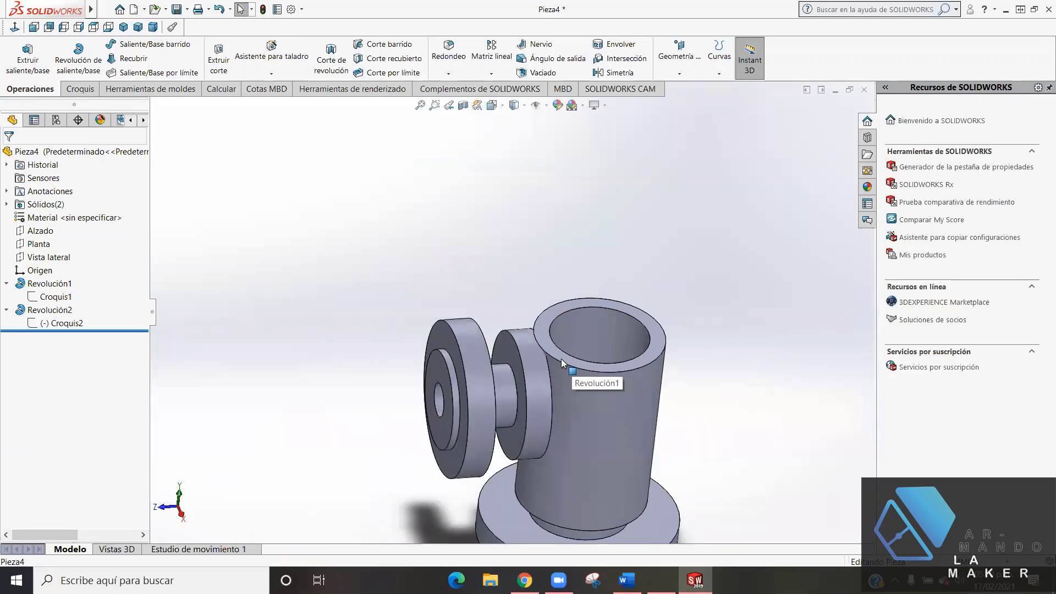
{"action": "key", "text": "ctrl+7"}
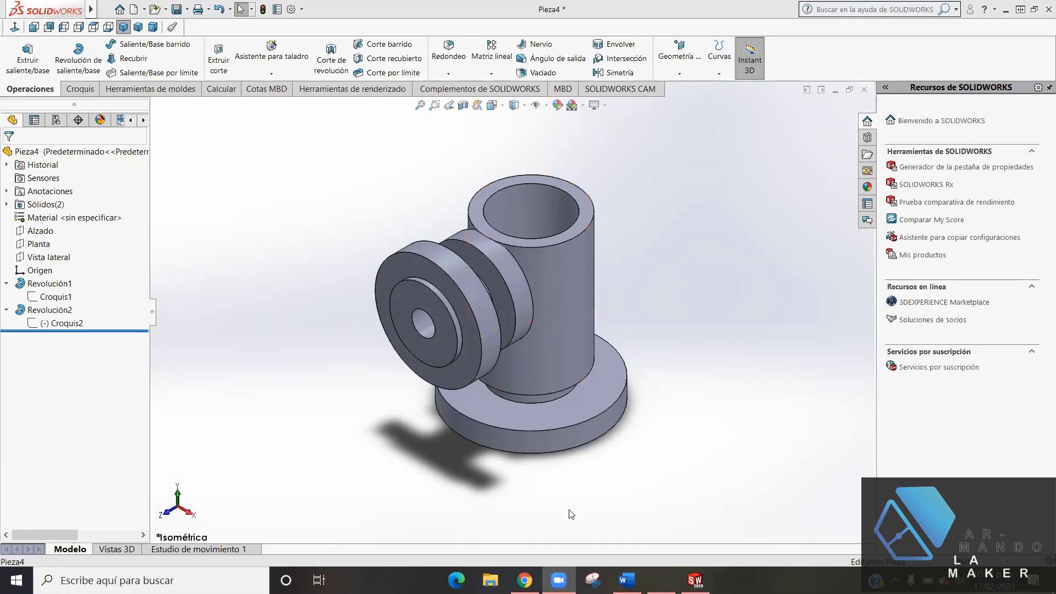
- Switch between the section C-C drawing in the browser presentation and the SOLIDWORKS model to compare the finished shapes
{"action": "left_click", "coordinate": [525, 580]}
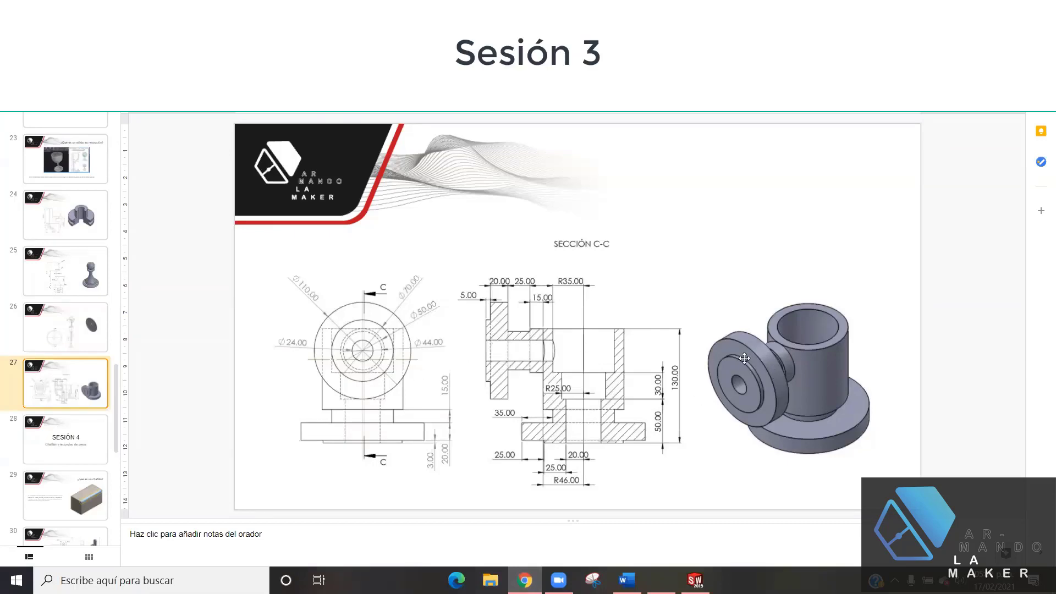
{"action": "left_click", "coordinate": [695, 581]}
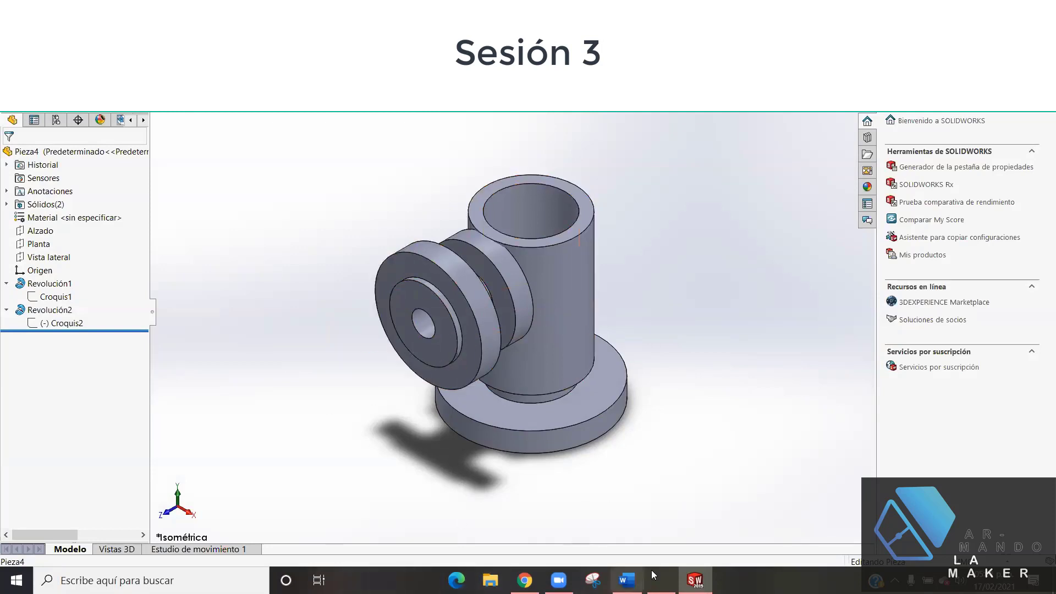
{"action": "left_click", "coordinate": [524, 581]}
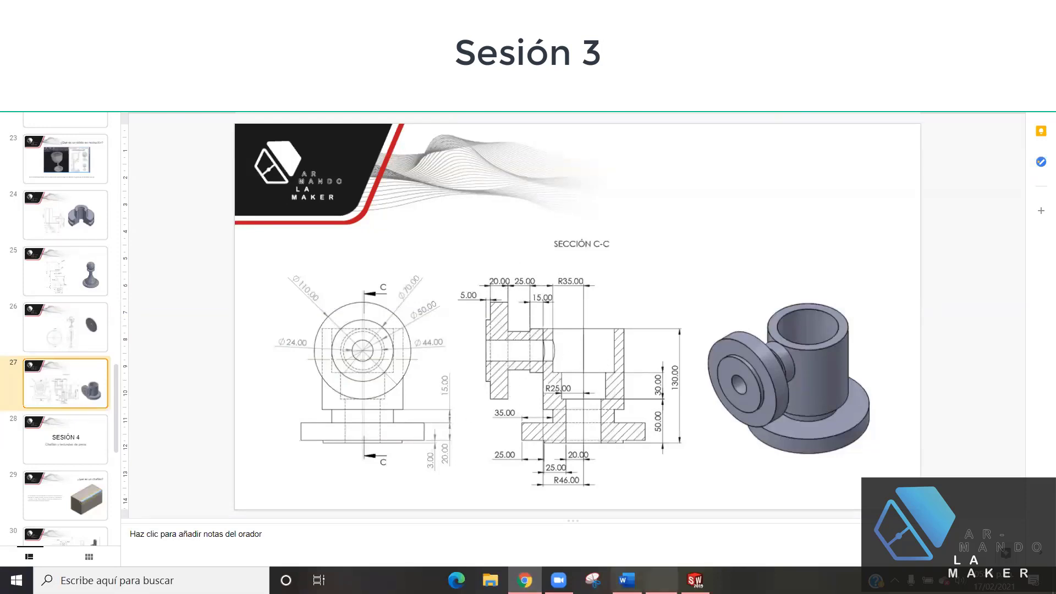
{"action": "left_click", "coordinate": [695, 580]}
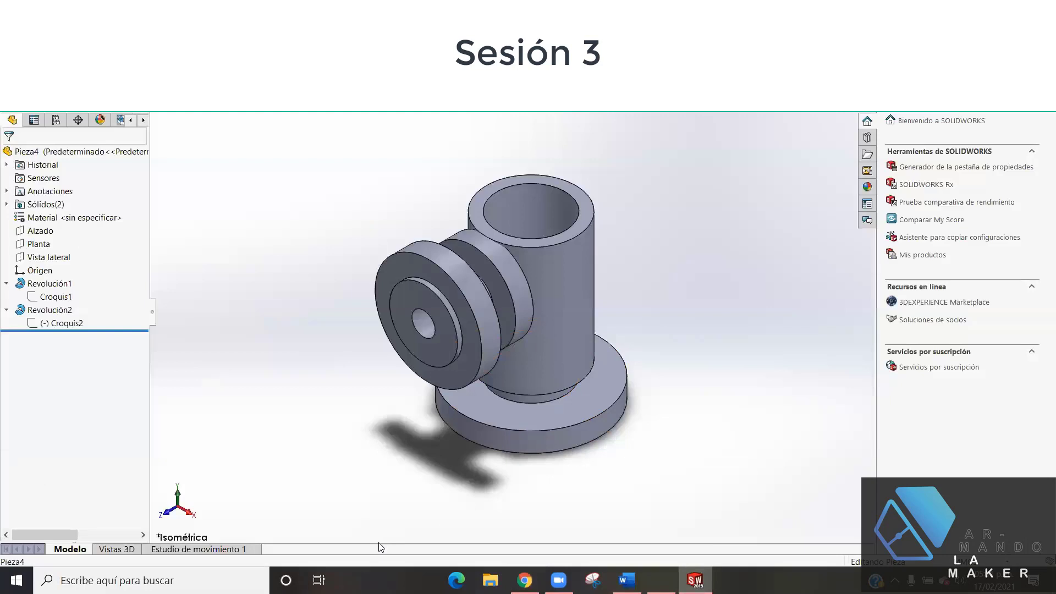